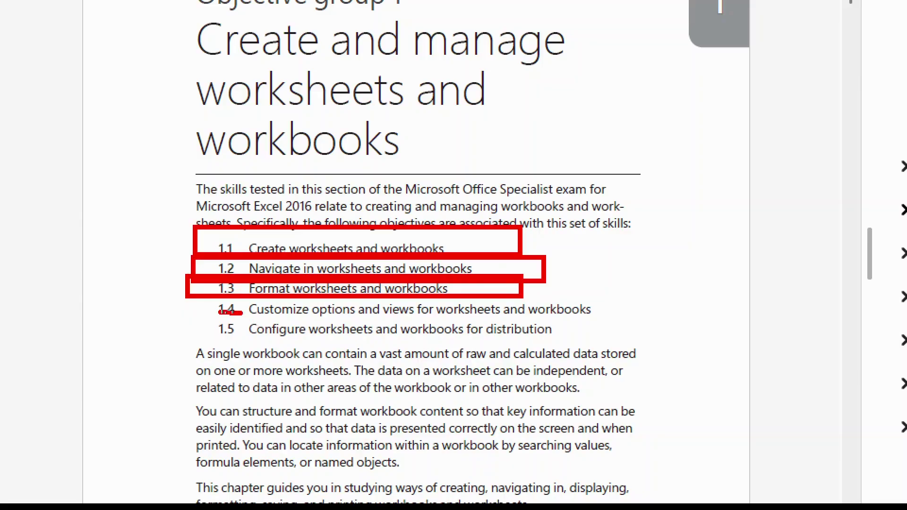
Step: Find the Objective 1.1 practice tasks page in the MOS 2016 study guide and read its tasks
{"action": "left_click_drag", "start_coordinate": [234, 341], "coordinate": [588, 340]}
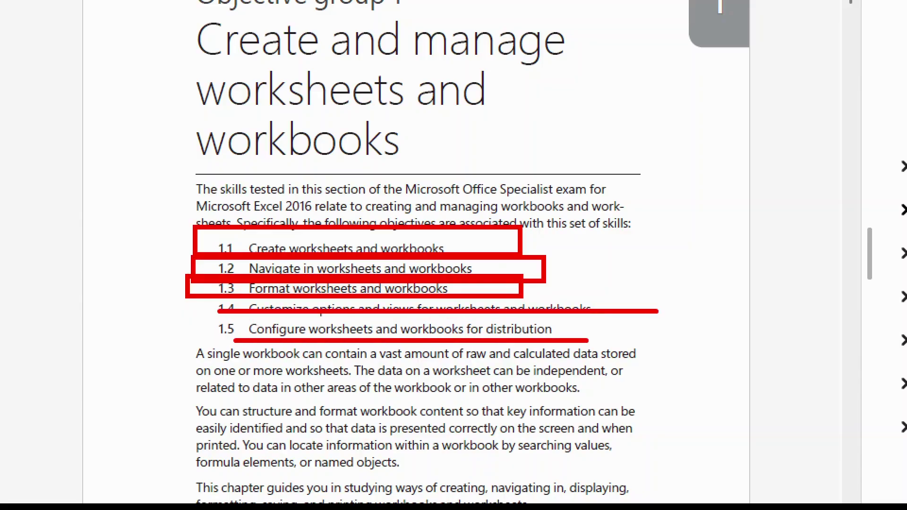
{"action": "scroll", "coordinate": [443, 239], "scroll_direction": "down", "scroll_amount": 5}
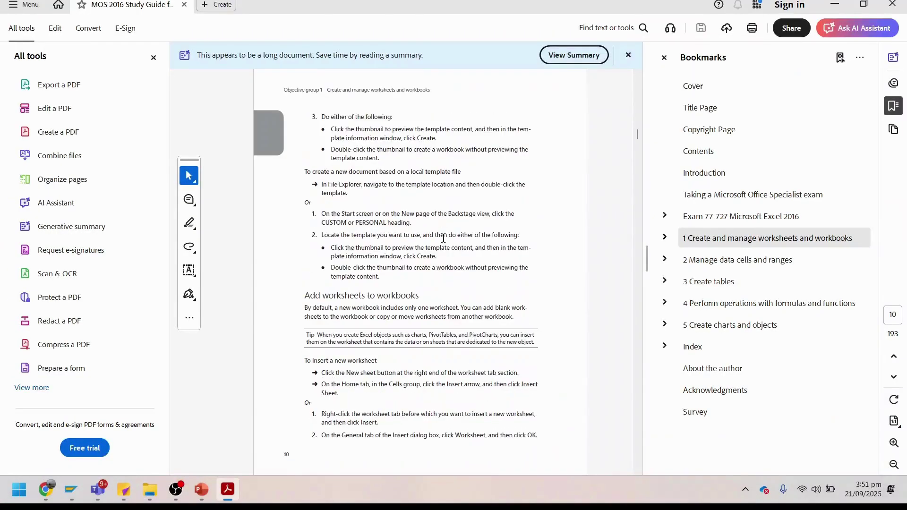
{"action": "scroll", "coordinate": [444, 238], "scroll_direction": "down", "scroll_amount": 5}
{"action": "scroll", "coordinate": [444, 238], "scroll_direction": "down", "scroll_amount": 5}
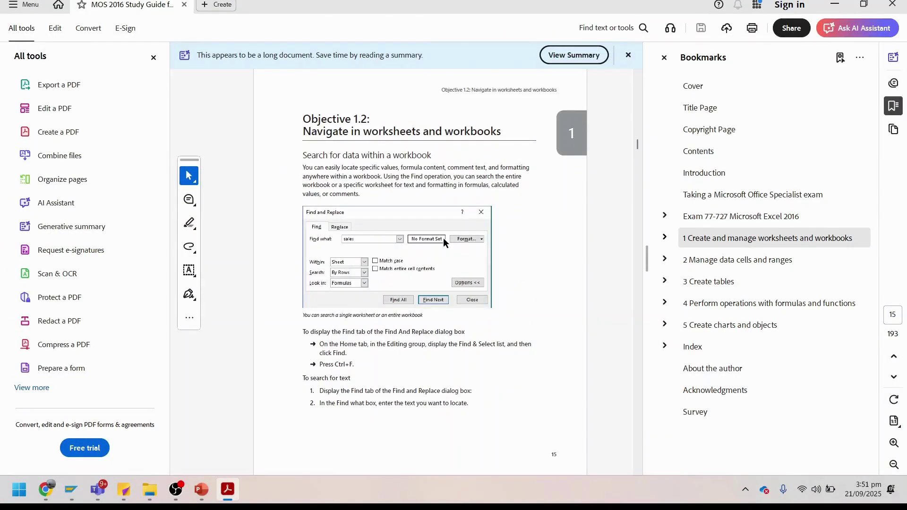
{"action": "scroll", "coordinate": [443, 238], "scroll_direction": "down", "scroll_amount": 3}
{"action": "scroll", "coordinate": [443, 237], "scroll_direction": "up", "scroll_amount": 5}
{"action": "scroll", "coordinate": [443, 237], "scroll_direction": "down", "scroll_amount": 3}
{"action": "scroll", "coordinate": [443, 237], "scroll_direction": "up", "scroll_amount": 3}
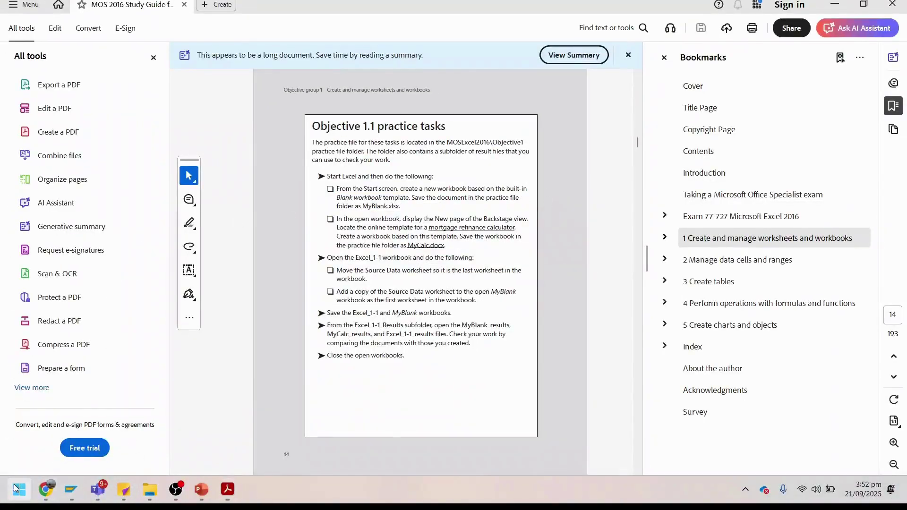
Step: Start Excel and create a new workbook from the Blank workbook template
{"action": "left_click", "coordinate": [20, 490]}
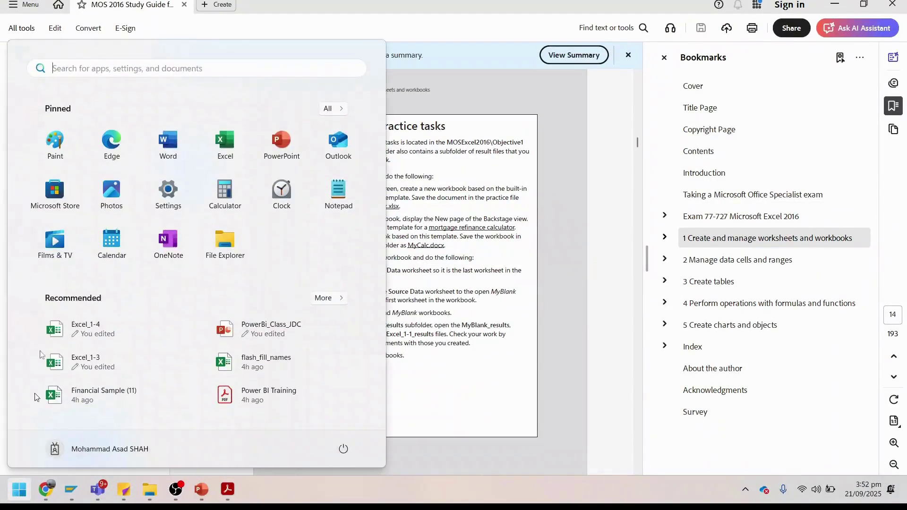
{"action": "left_click", "coordinate": [227, 136]}
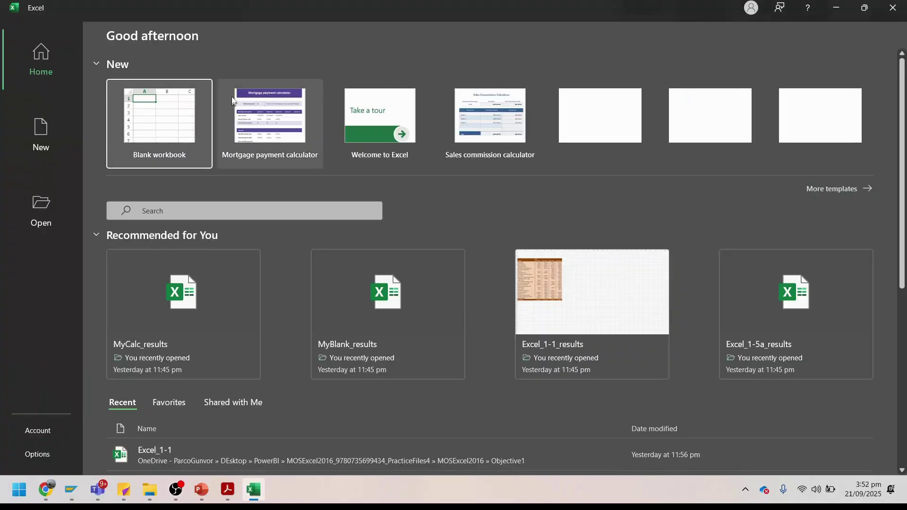
{"action": "left_click", "coordinate": [158, 113]}
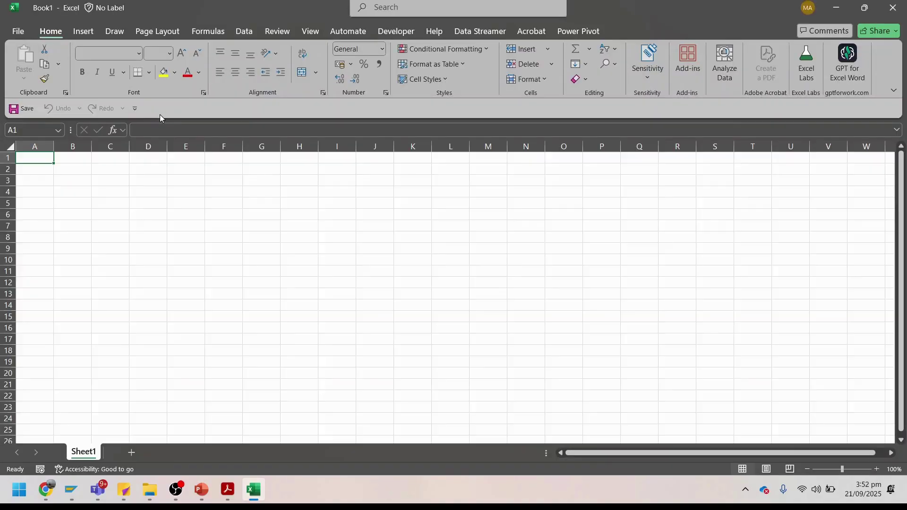
Step: Begin saving the new workbook under a new name and set the Desktop folder on this PC as the location
{"action": "left_click", "coordinate": [18, 31]}
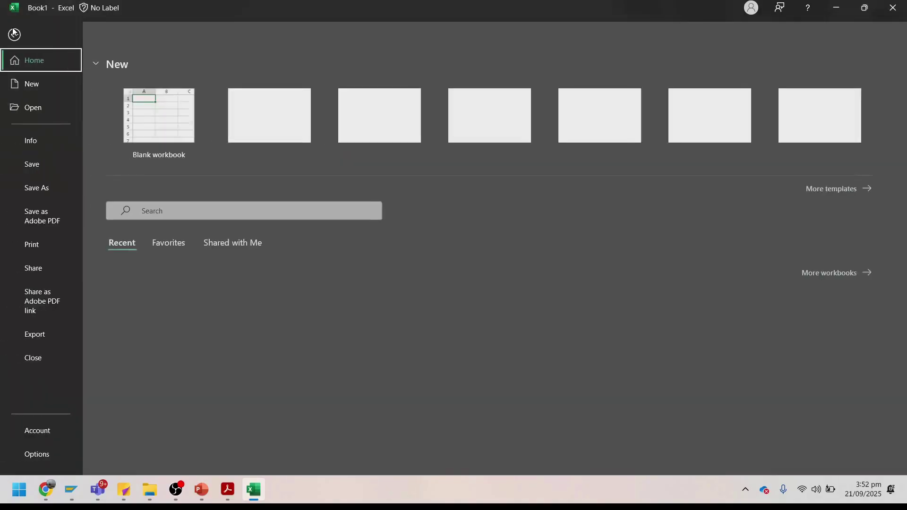
{"action": "left_click", "coordinate": [40, 193]}
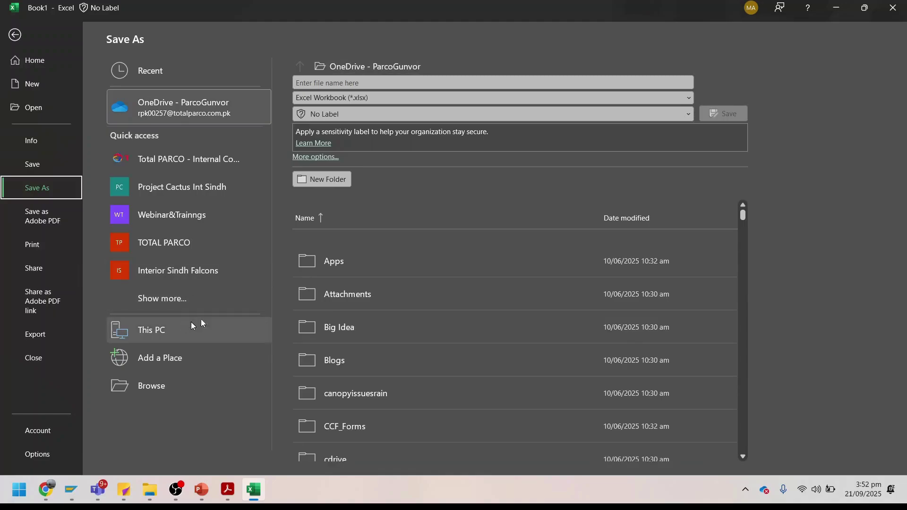
{"action": "scroll", "coordinate": [356, 316], "scroll_direction": "down", "scroll_amount": 1}
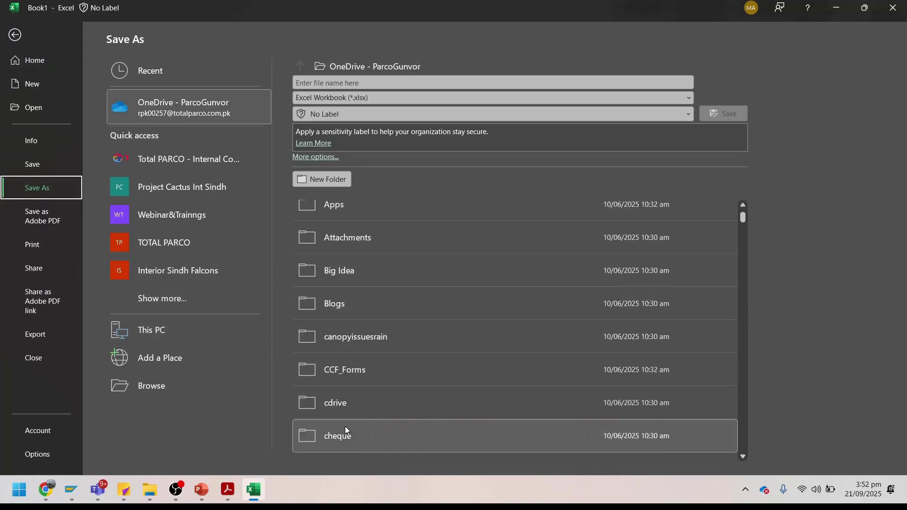
{"action": "left_click", "coordinate": [165, 330]}
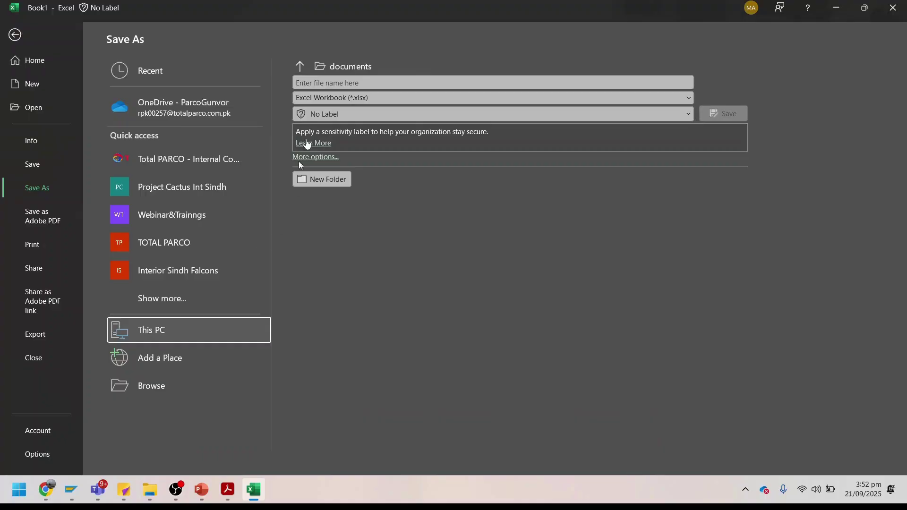
{"action": "left_click", "coordinate": [298, 68]}
{"action": "left_click", "coordinate": [344, 210]}
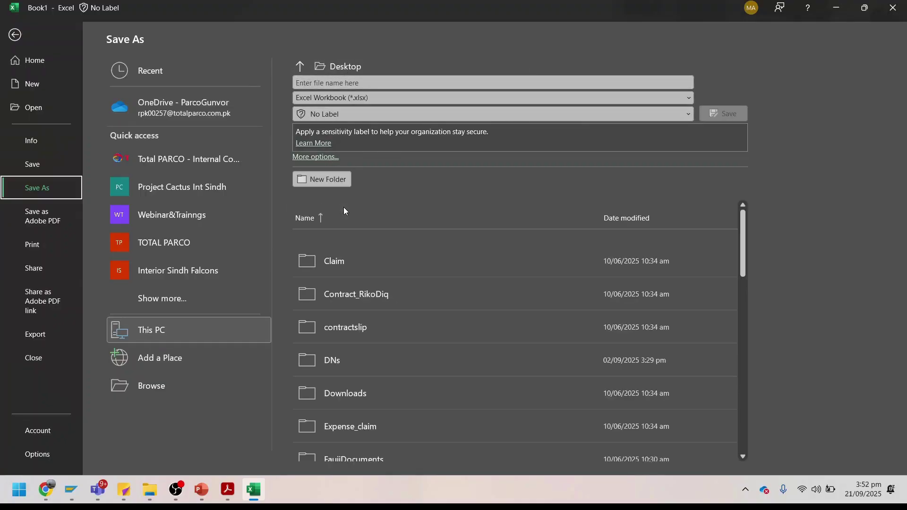
Step: Enter myblannk as the workbook's file name and compare it with the name requested in the study guide
{"action": "left_click", "coordinate": [345, 83]}
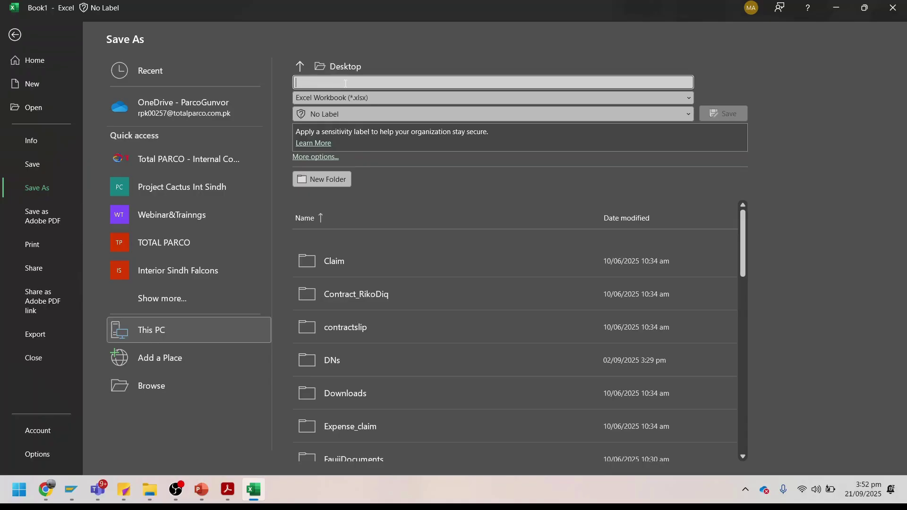
{"action": "type", "text": "myblannk"}
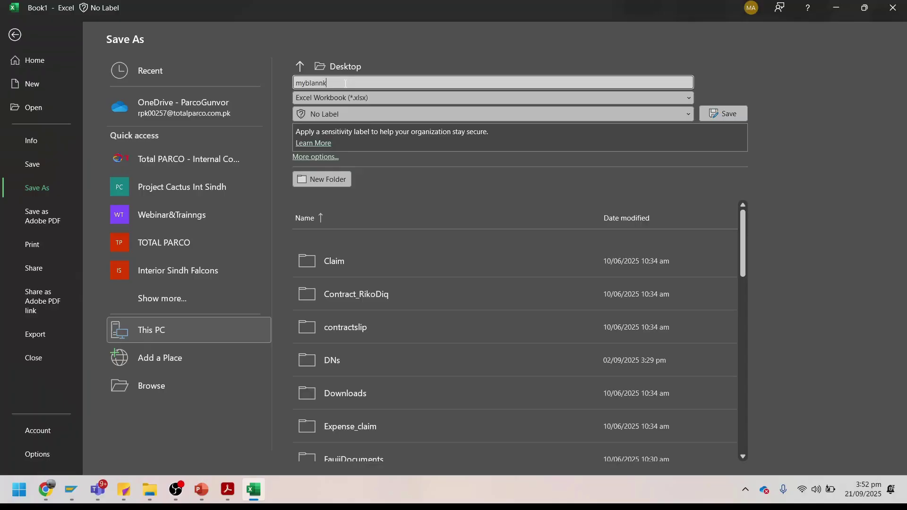
{"action": "key", "text": "alt+Tab"}
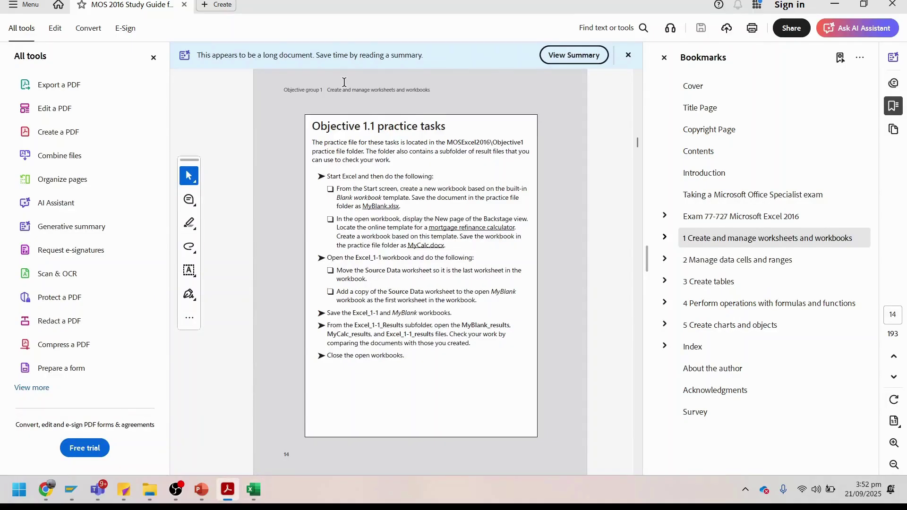
{"action": "key", "text": "alt+Tab"}
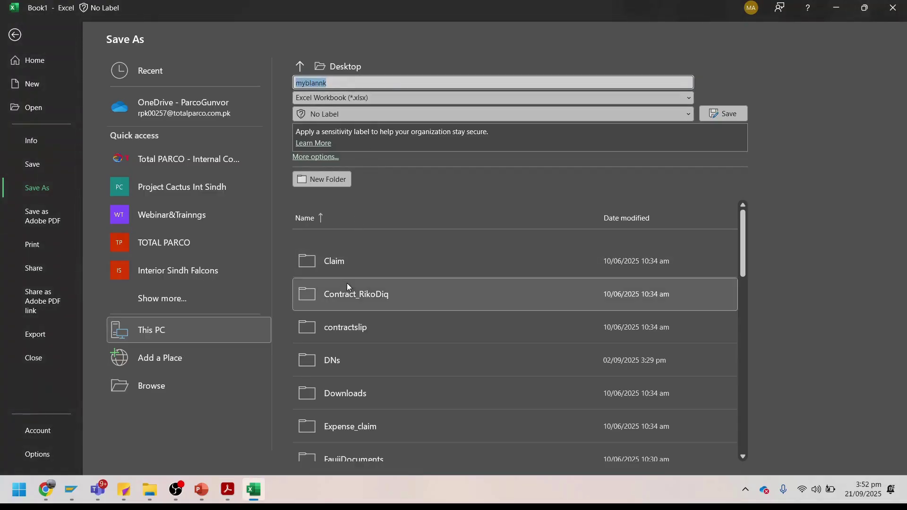
Step: Choose the Objective1 folder on the Desktop as the destination and save the workbook there
{"action": "scroll", "coordinate": [352, 288], "scroll_direction": "down", "scroll_amount": 1}
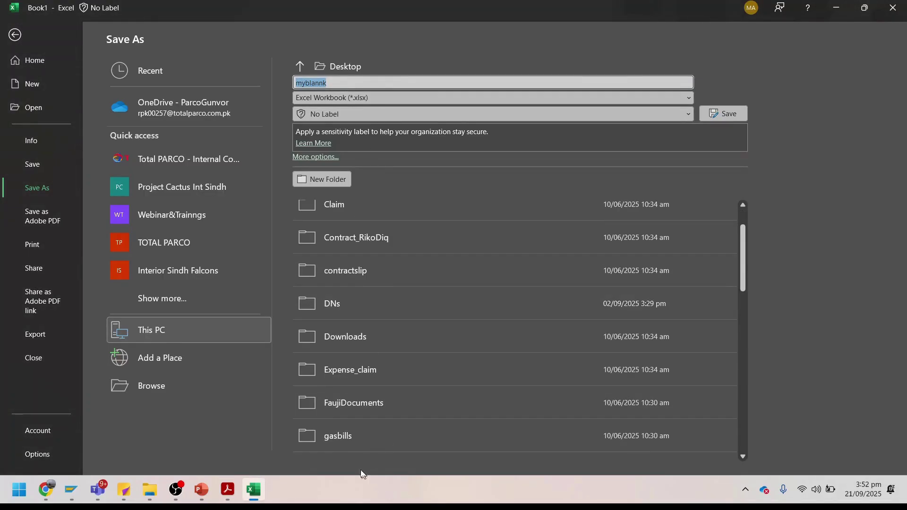
{"action": "scroll", "coordinate": [356, 263], "scroll_direction": "down", "scroll_amount": 3}
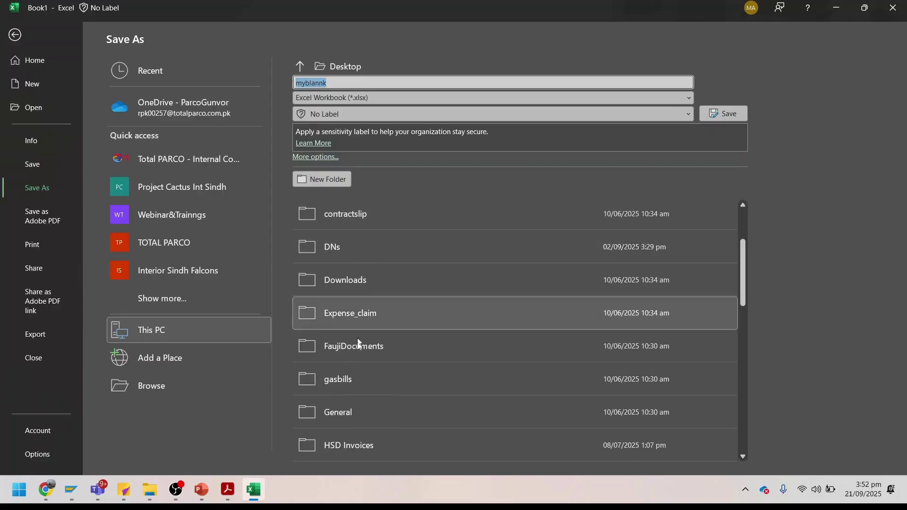
{"action": "left_click", "coordinate": [353, 398]}
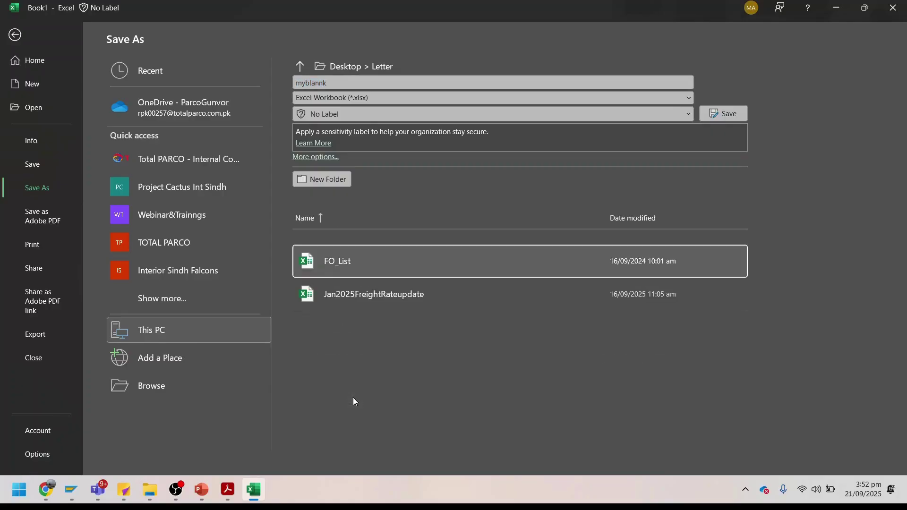
{"action": "left_click", "coordinate": [300, 67]}
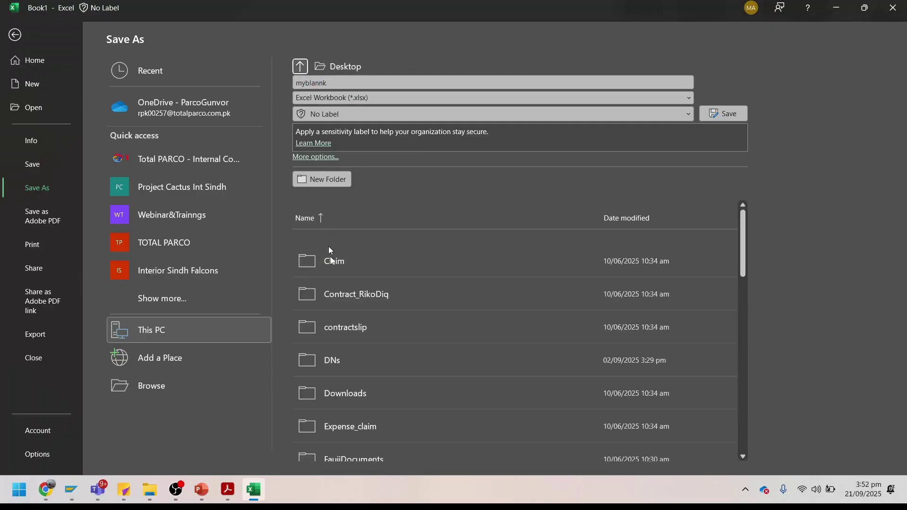
{"action": "scroll", "coordinate": [350, 336], "scroll_direction": "down", "scroll_amount": 2}
{"action": "scroll", "coordinate": [351, 336], "scroll_direction": "down", "scroll_amount": 4}
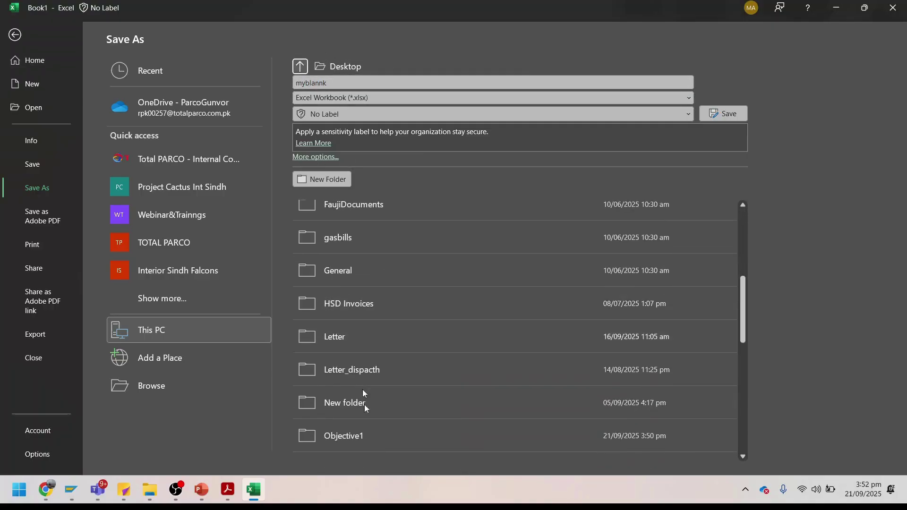
{"action": "left_click", "coordinate": [361, 449]}
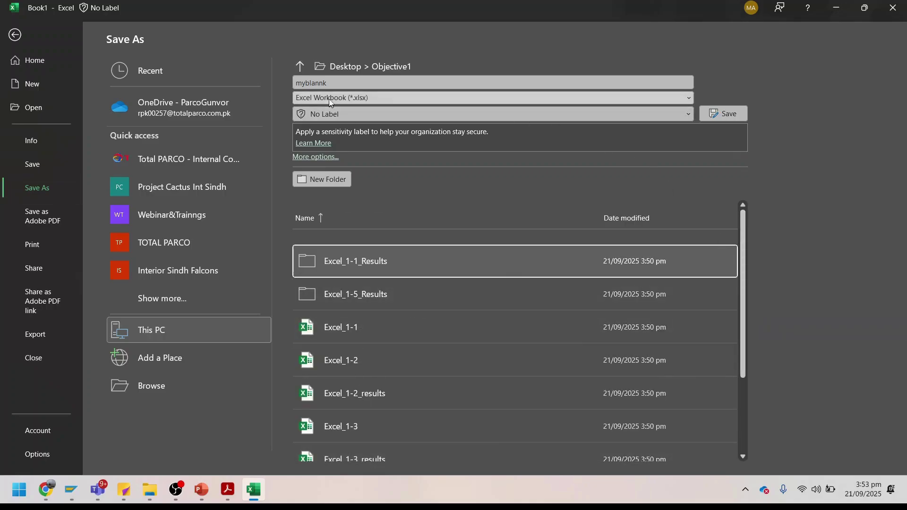
{"action": "left_click", "coordinate": [718, 115]}
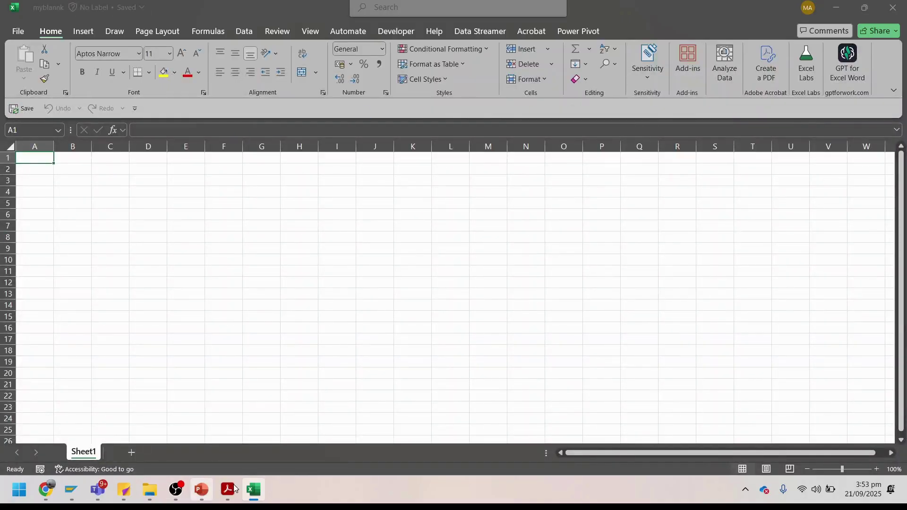
Step: Review the study guide task on the mortgage refinance calculator template and its MyCalc file name, and return to Excel
{"action": "left_click", "coordinate": [235, 487]}
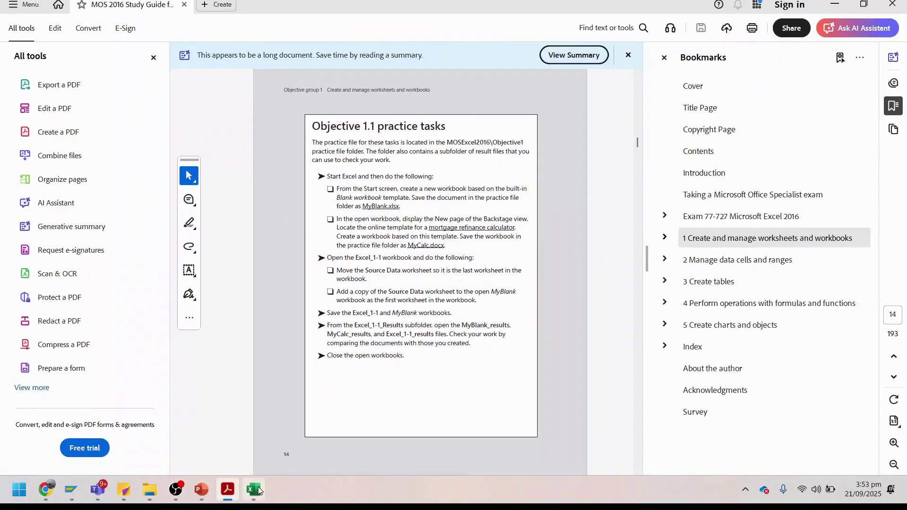
{"action": "left_click", "coordinate": [254, 490]}
{"action": "left_click", "coordinate": [18, 31]}
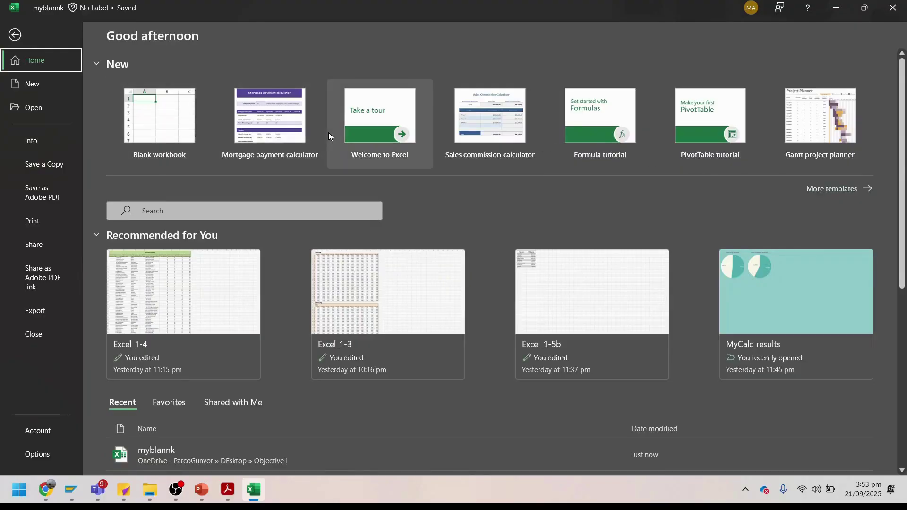
{"action": "key", "text": "alt"}
{"action": "key", "text": "Escape"}
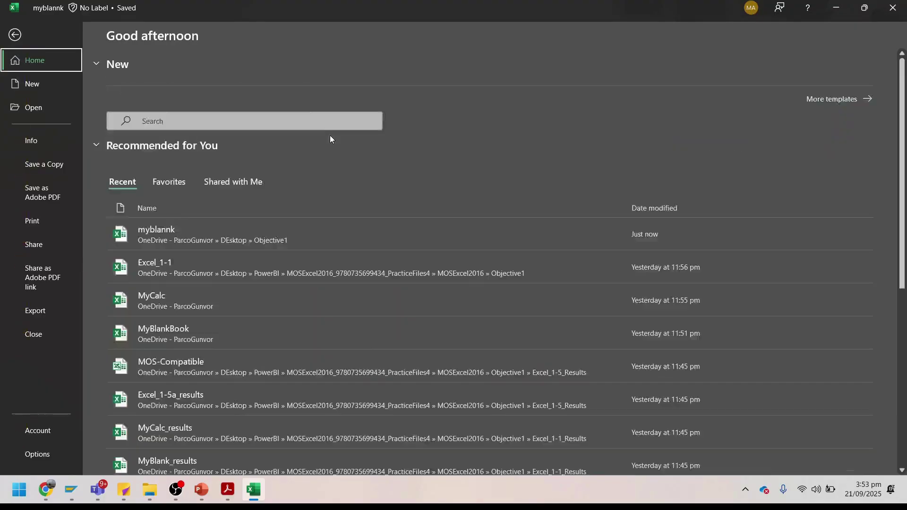
{"action": "key", "text": "alt"}
{"action": "key", "text": "f"}
{"action": "key", "text": "alt+Tab"}
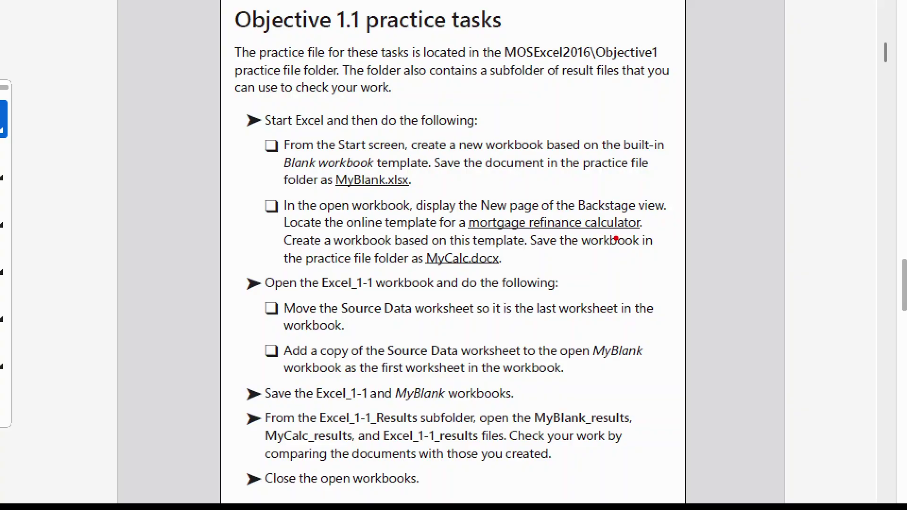
{"action": "left_click_drag", "start_coordinate": [407, 272], "coordinate": [581, 277]}
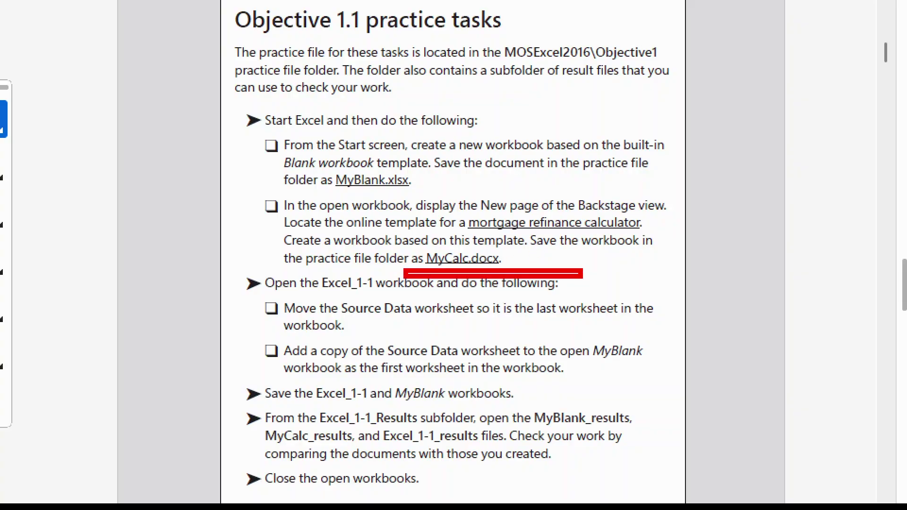
{"action": "key", "text": "Escape"}
{"action": "key", "text": "alt+Tab"}
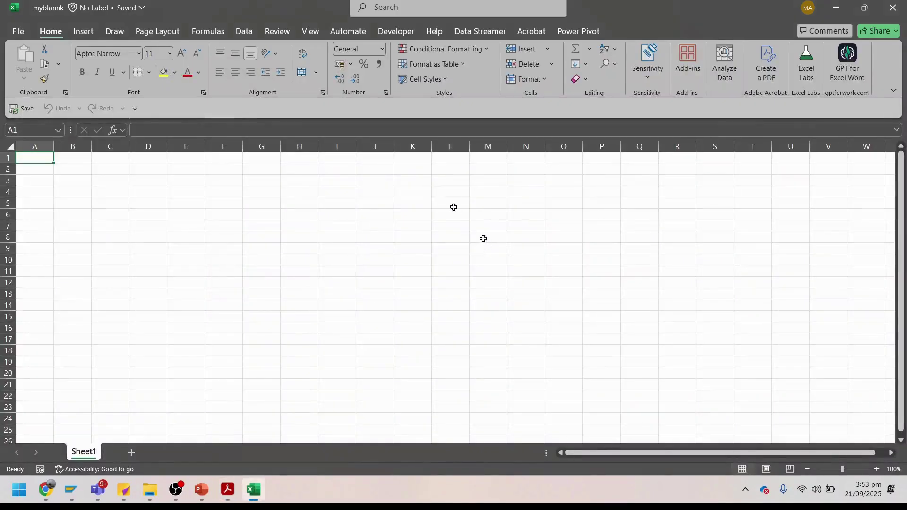
Step: Search the online templates for new workbooks with the term mortgage
{"action": "left_click", "coordinate": [19, 32]}
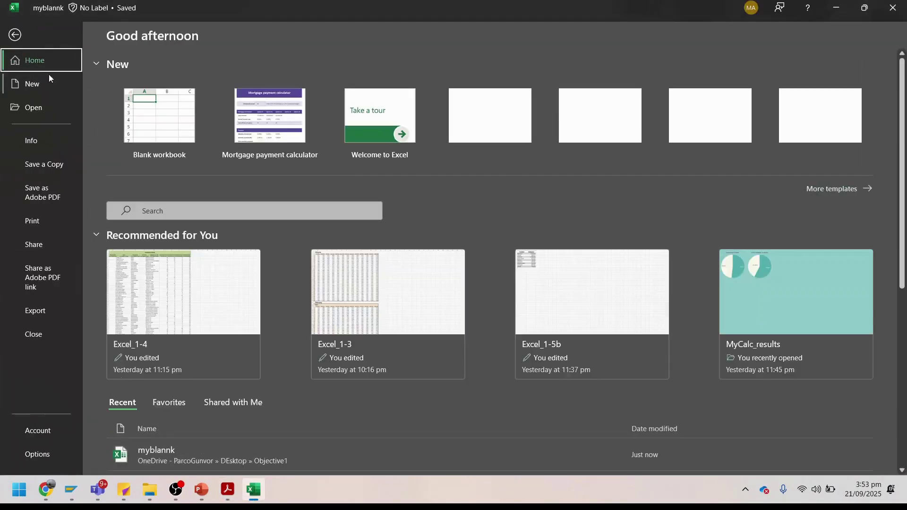
{"action": "left_click", "coordinate": [33, 84]}
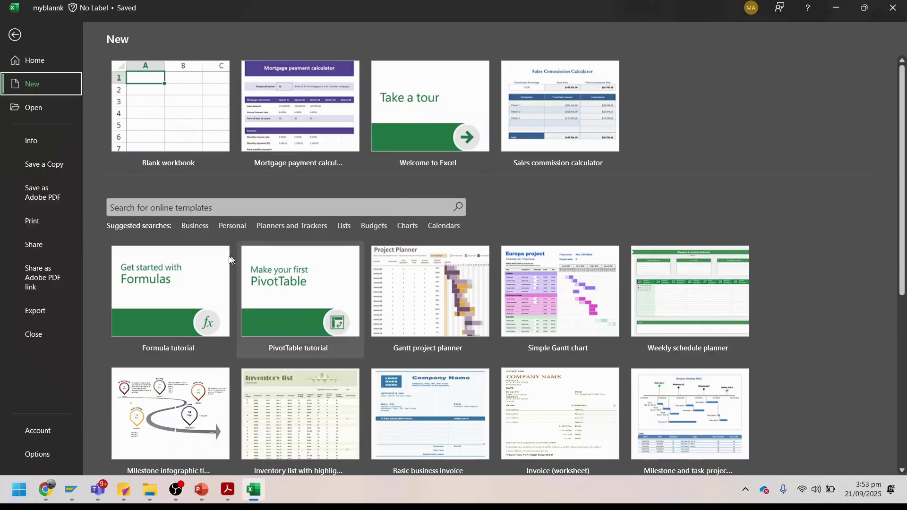
{"action": "scroll", "coordinate": [182, 315], "scroll_direction": "down", "scroll_amount": 4}
{"action": "scroll", "coordinate": [183, 314], "scroll_direction": "up", "scroll_amount": 4}
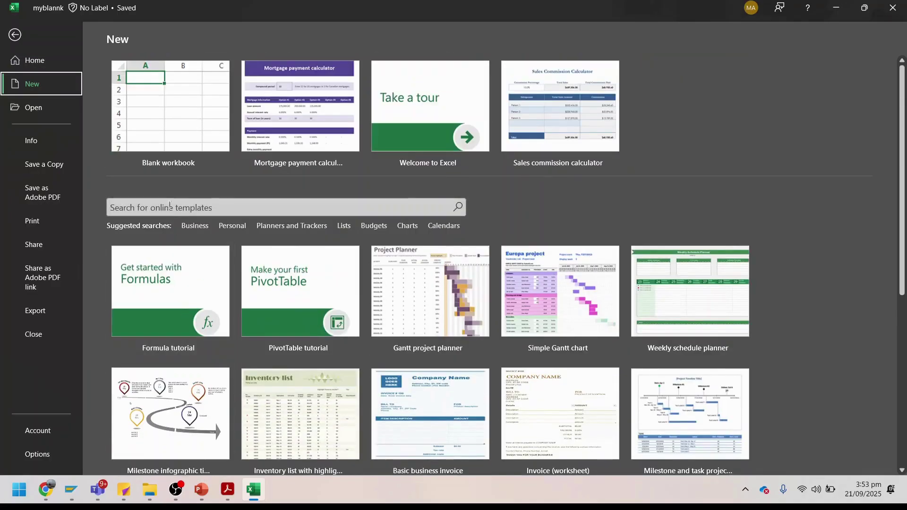
{"action": "left_click", "coordinate": [169, 206]}
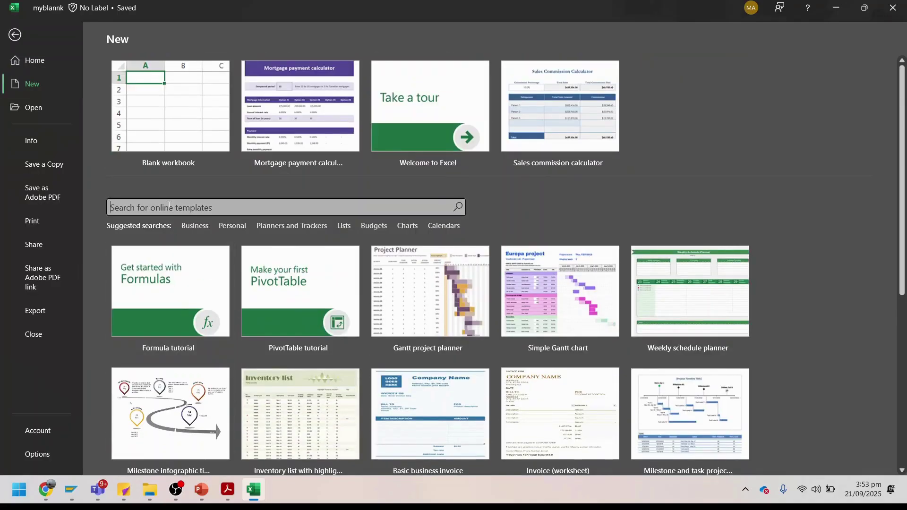
{"action": "type", "text": "mortgage"}
{"action": "key", "text": "Return"}
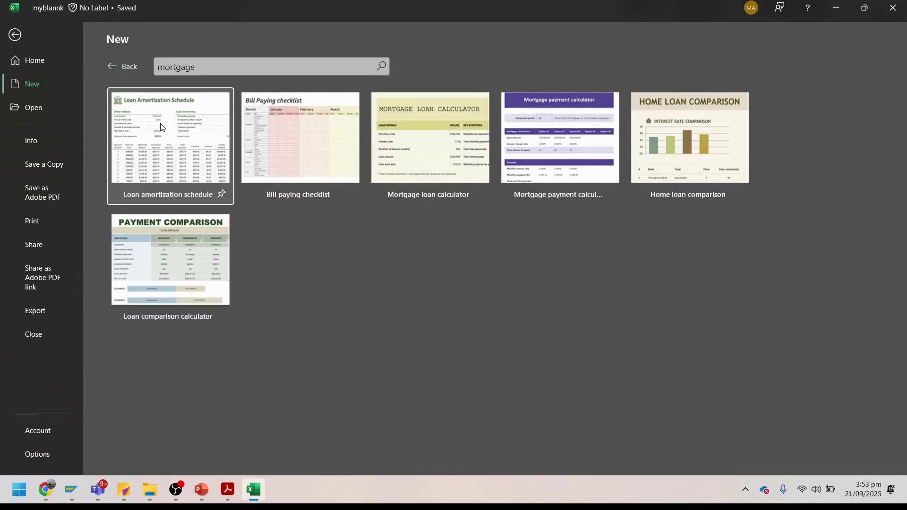
Step: Create a new workbook from the Mortgage payment calculator template and look over its worksheet
{"action": "left_click", "coordinate": [534, 137]}
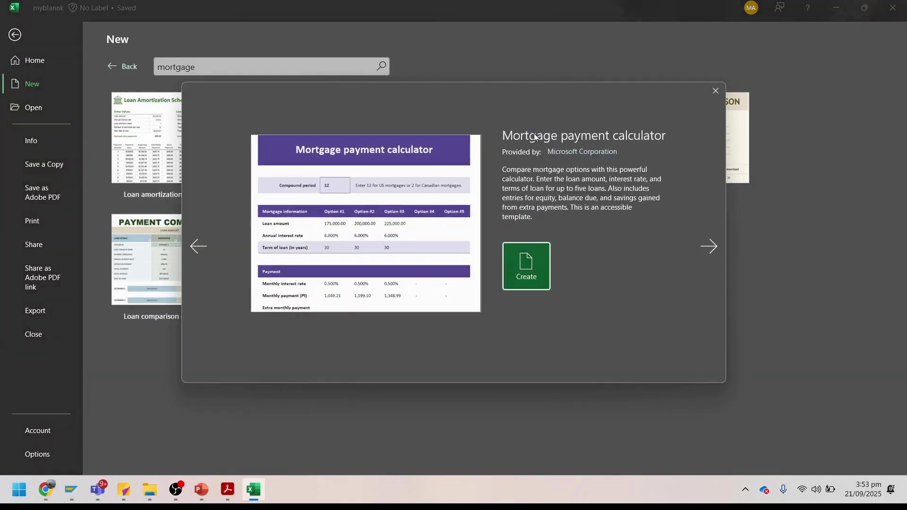
{"action": "left_click", "coordinate": [527, 263]}
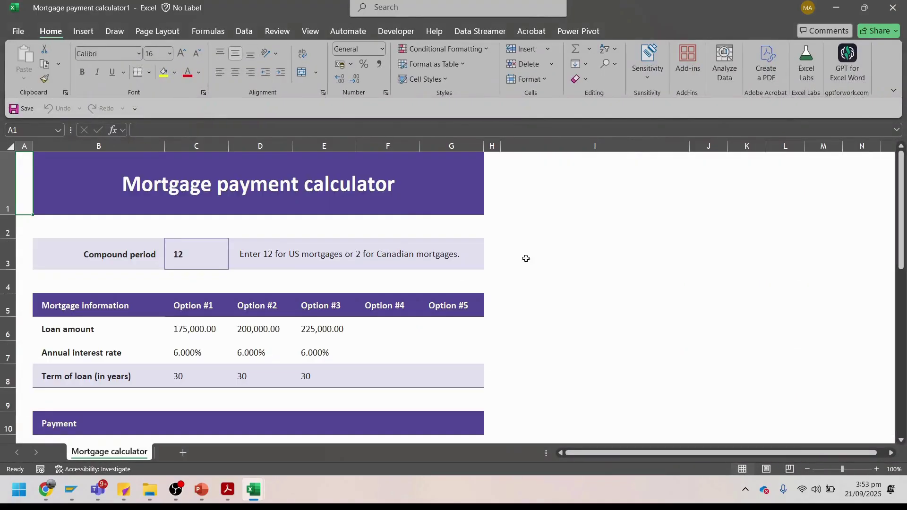
{"action": "scroll", "coordinate": [321, 275], "scroll_direction": "down", "scroll_amount": 1}
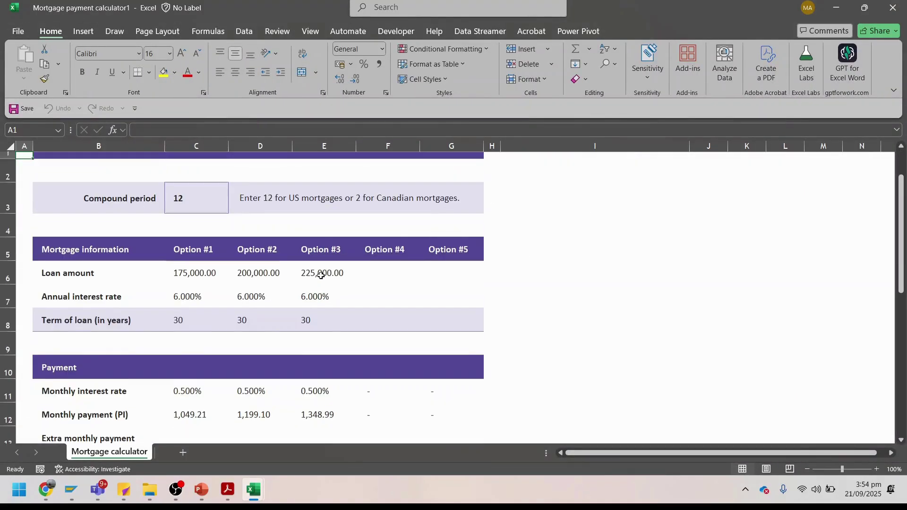
{"action": "scroll", "coordinate": [320, 275], "scroll_direction": "up", "scroll_amount": 1}
Step: Start saving the mortgage calculator workbook under a new name and choose the Objective1 folder on this PC's Desktop as the destination
{"action": "left_click", "coordinate": [18, 32]}
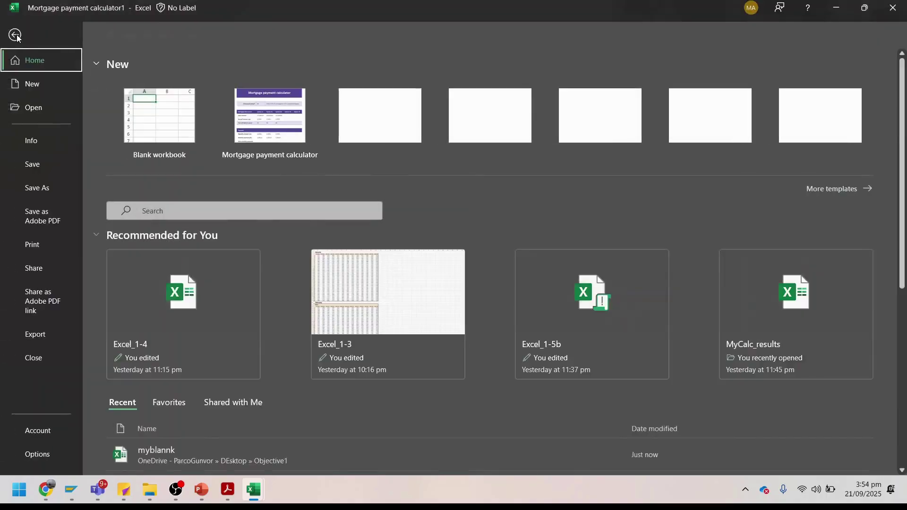
{"action": "left_click", "coordinate": [40, 189]}
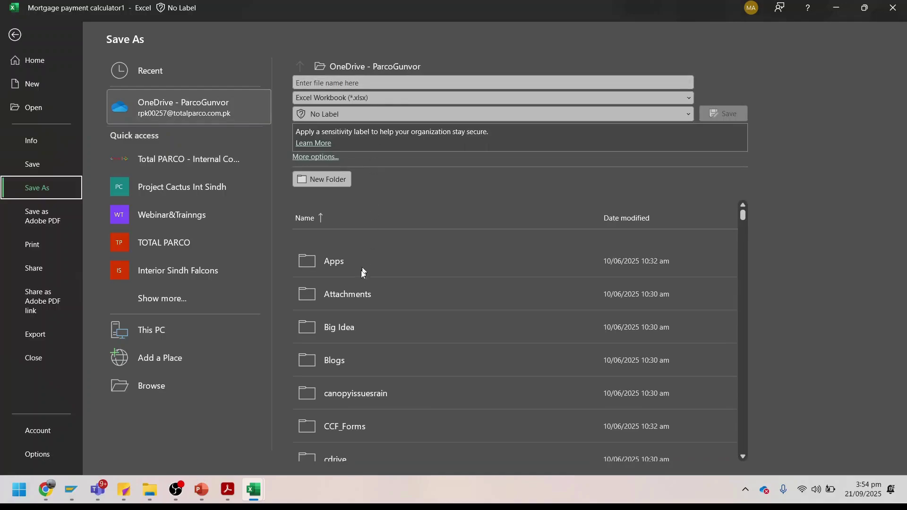
{"action": "scroll", "coordinate": [364, 286], "scroll_direction": "down", "scroll_amount": 2}
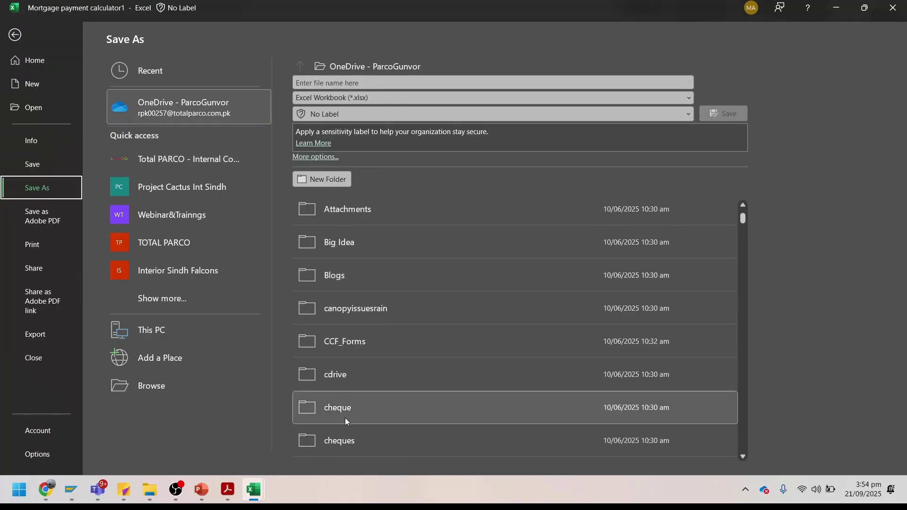
{"action": "left_click", "coordinate": [150, 335]}
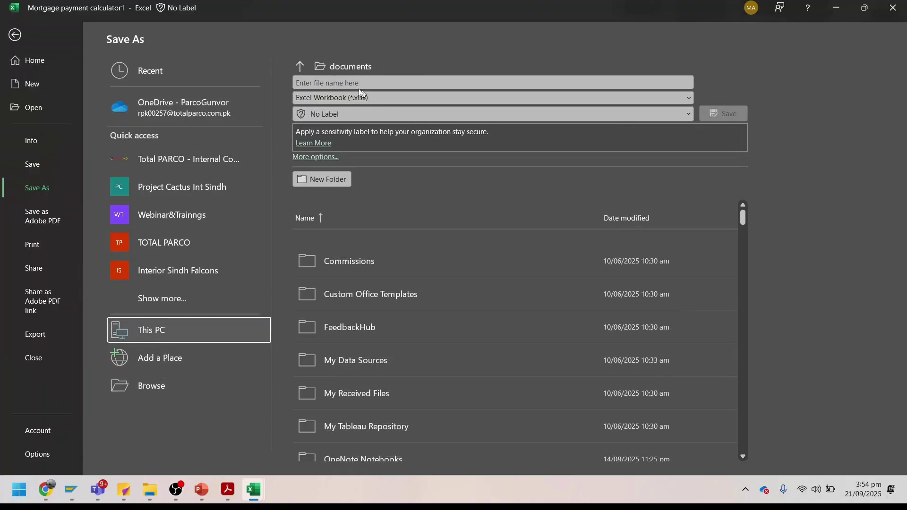
{"action": "left_click", "coordinate": [299, 66]}
{"action": "left_click", "coordinate": [353, 215]}
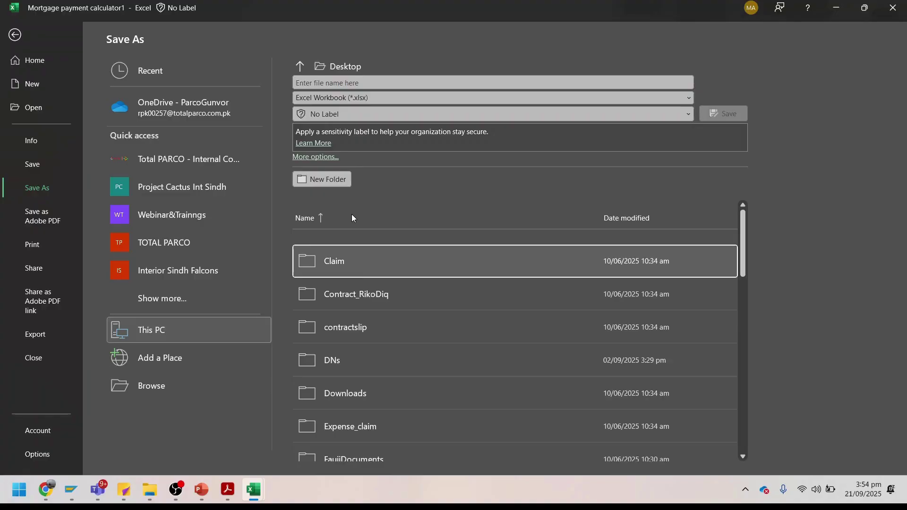
{"action": "scroll", "coordinate": [370, 314], "scroll_direction": "down", "scroll_amount": 4}
{"action": "scroll", "coordinate": [362, 381], "scroll_direction": "down", "scroll_amount": 3}
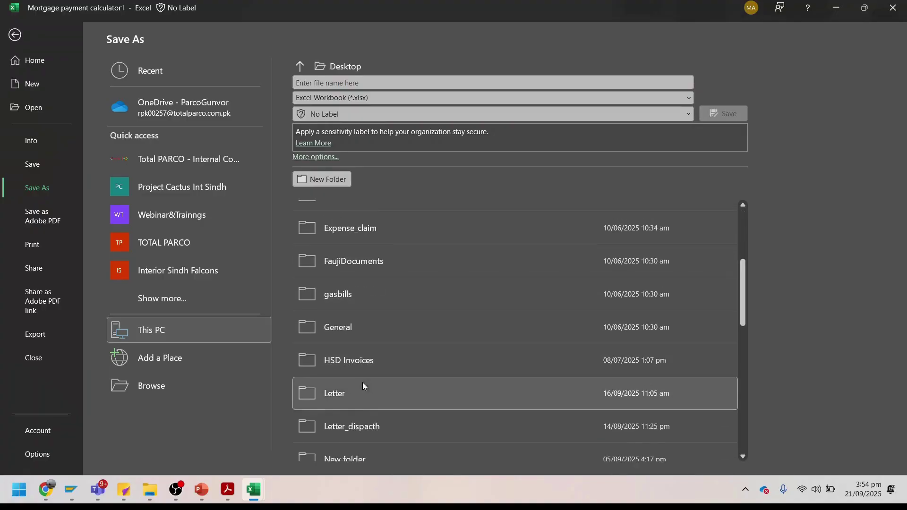
{"action": "left_click", "coordinate": [355, 444]}
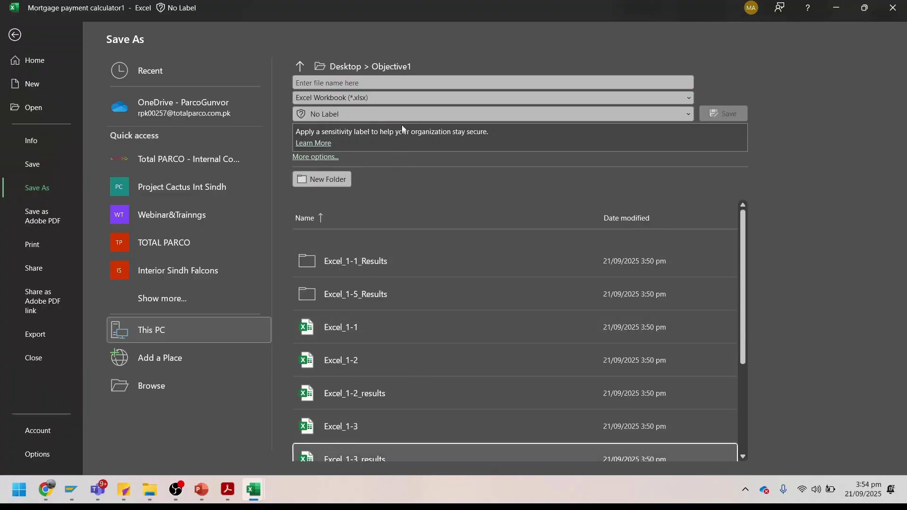
Step: Name the mortgage calculator workbook myCalc and save it as an Excel Workbook (*.xlsx)
{"action": "left_click", "coordinate": [392, 82]}
{"action": "type", "text": "myCalc"}
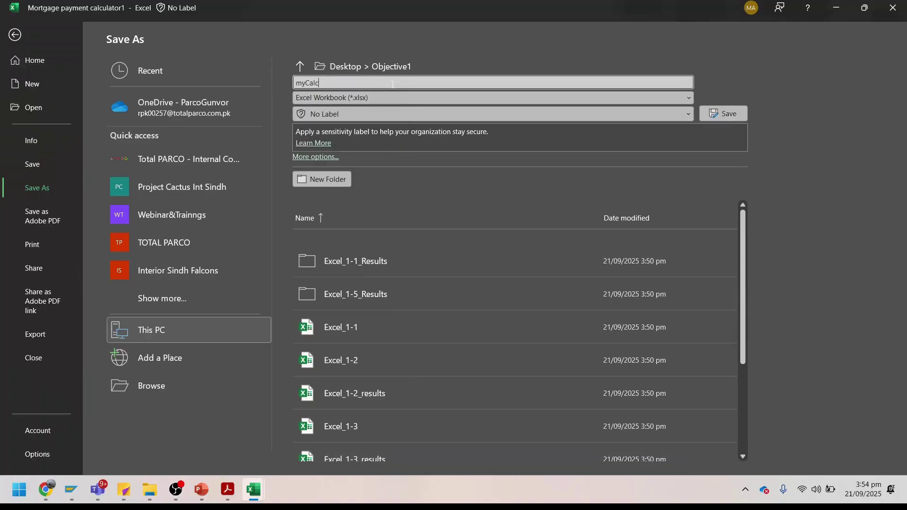
{"action": "left_click", "coordinate": [721, 113]}
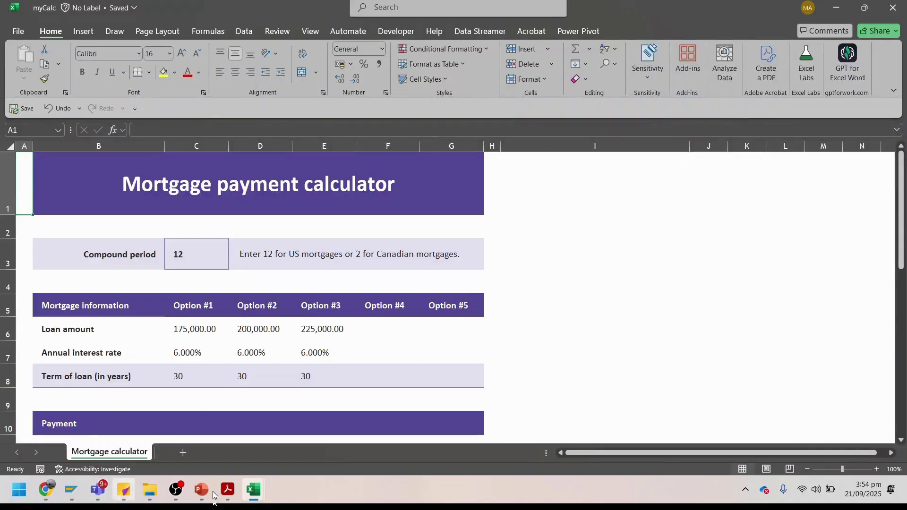
Step: Switch to the study guide in Acrobat and review the practice tasks for the Excel_1-1 workbook
{"action": "left_click", "coordinate": [202, 490]}
{"action": "mouse_move", "coordinate": [242, 486]}
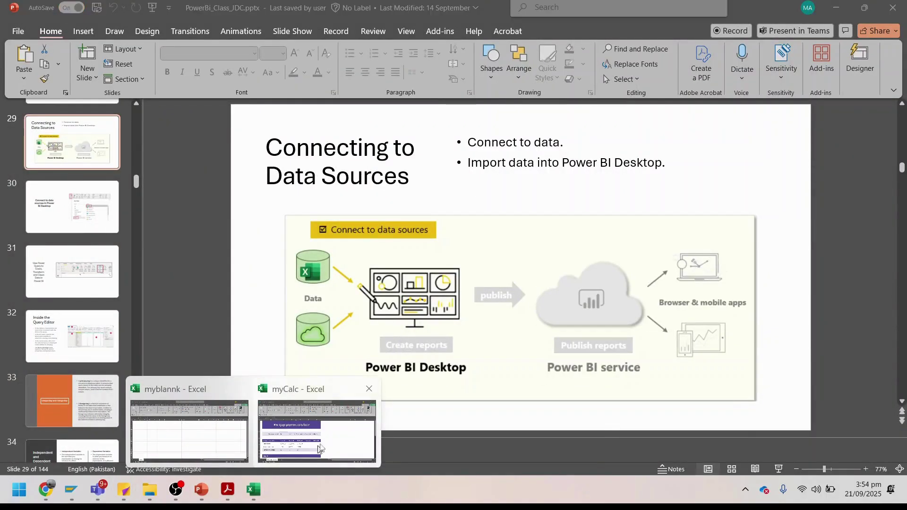
{"action": "left_click", "coordinate": [332, 435]}
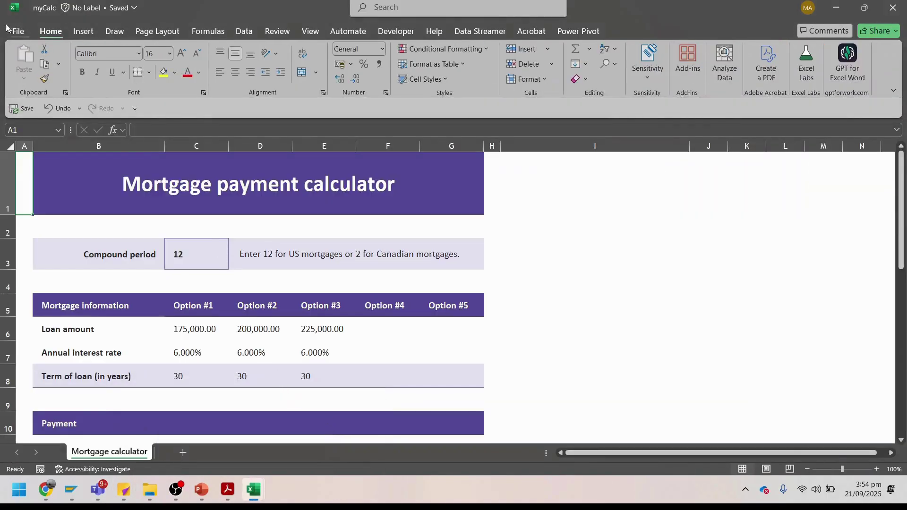
{"action": "left_click", "coordinate": [18, 31]}
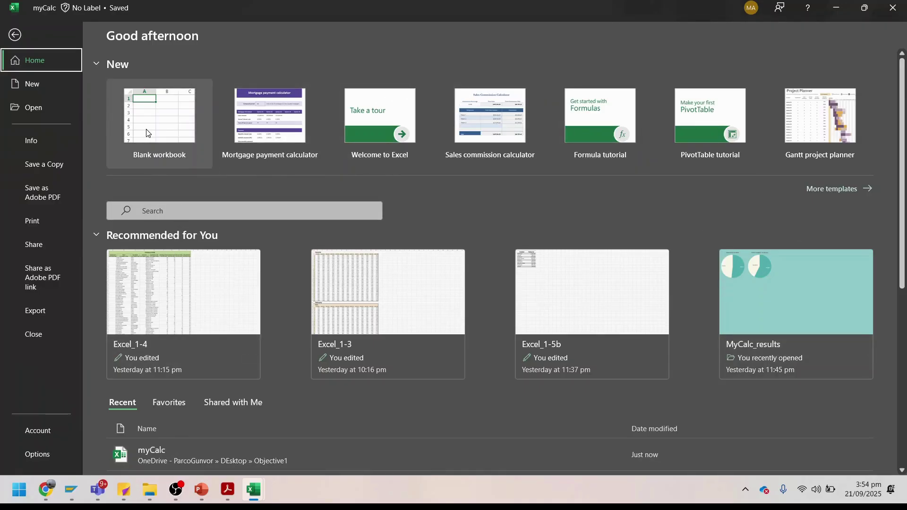
{"action": "key", "text": "alt+Tab"}
{"action": "left_click", "coordinate": [227, 490]}
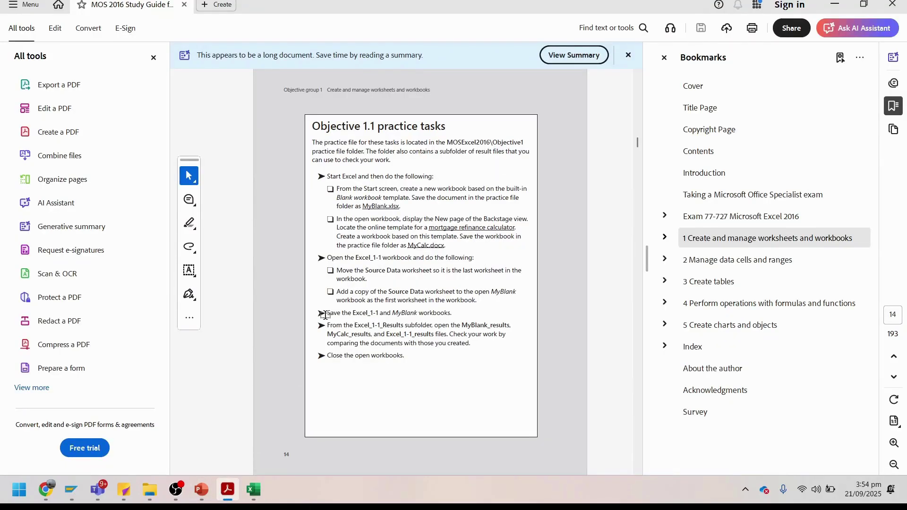
{"action": "key", "text": "alt+Tab"}
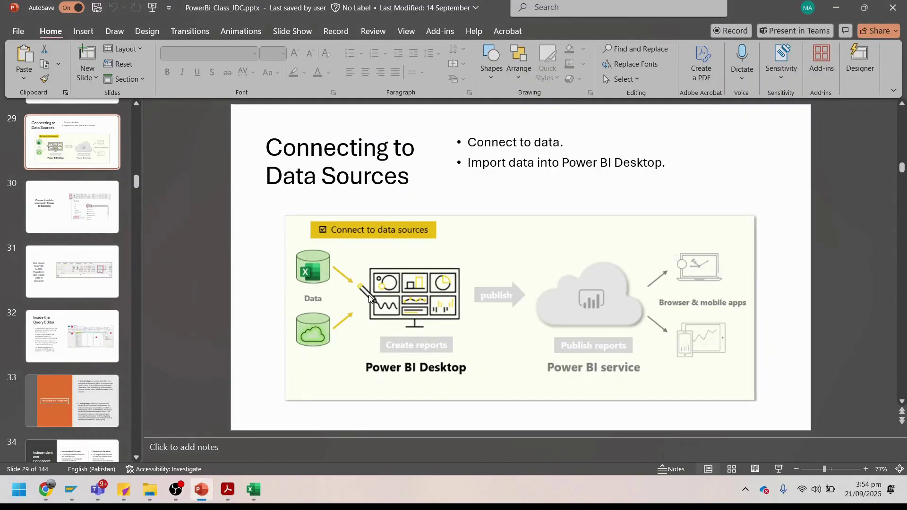
{"action": "key", "text": "alt+Tab"}
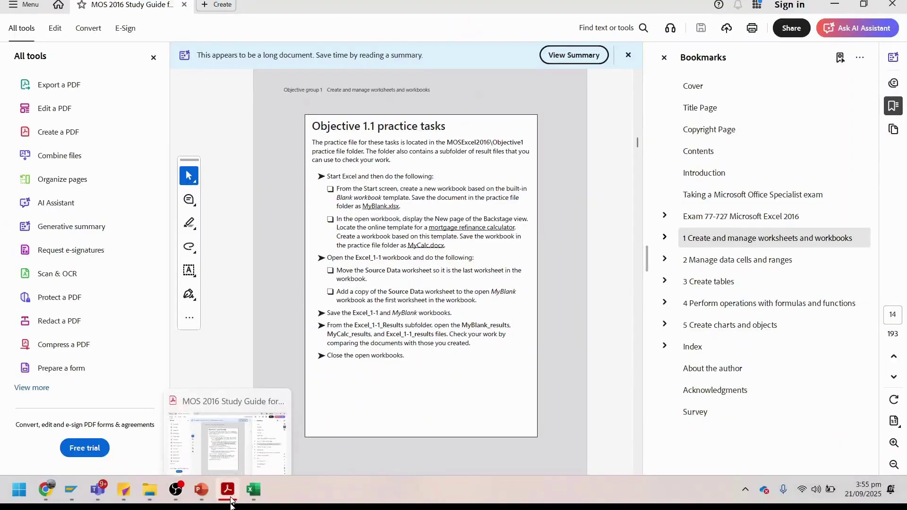
{"action": "left_click", "coordinate": [228, 491]}
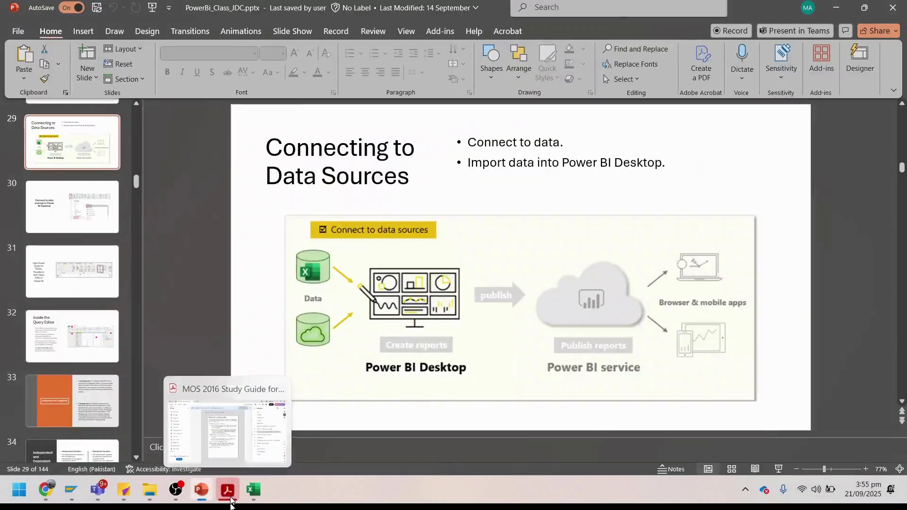
Step: Switch to File Explorer and open the Excel_1-1 workbook from the Desktop's Objective1 folder
{"action": "mouse_move", "coordinate": [150, 491]}
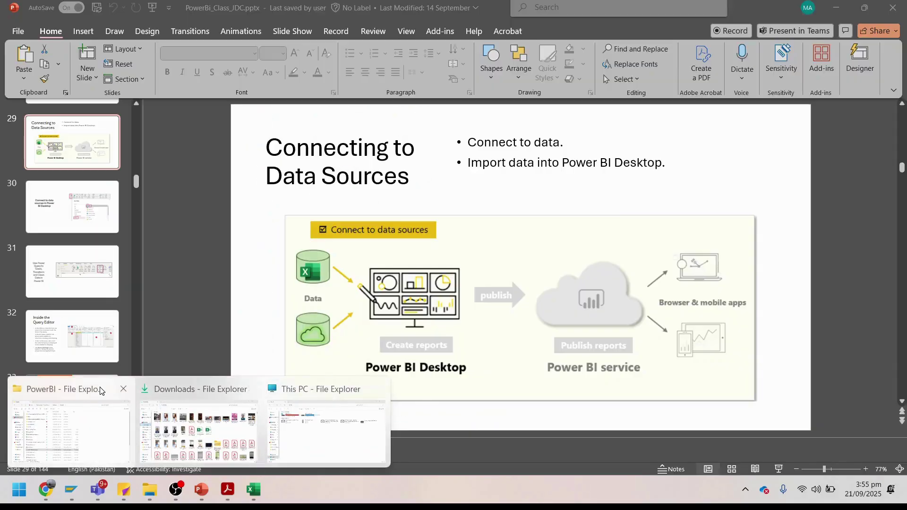
{"action": "left_click", "coordinate": [113, 392]}
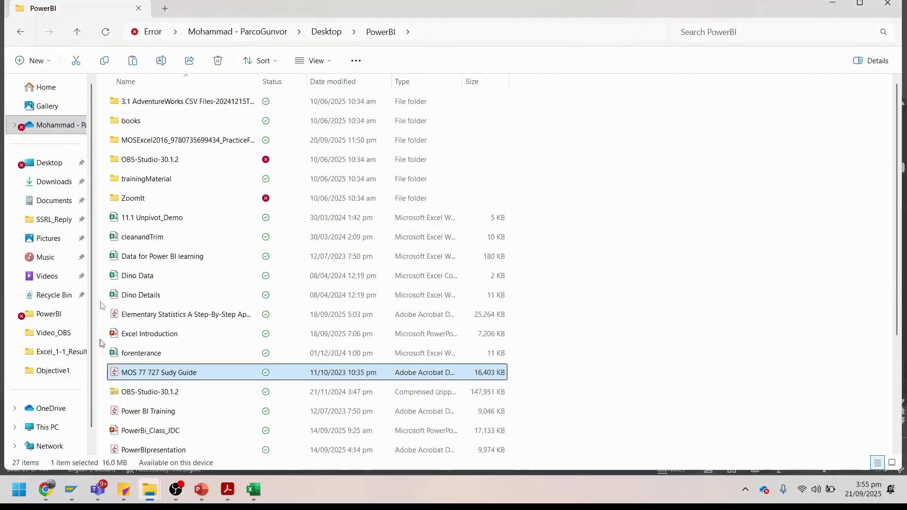
{"action": "left_click", "coordinate": [33, 163]}
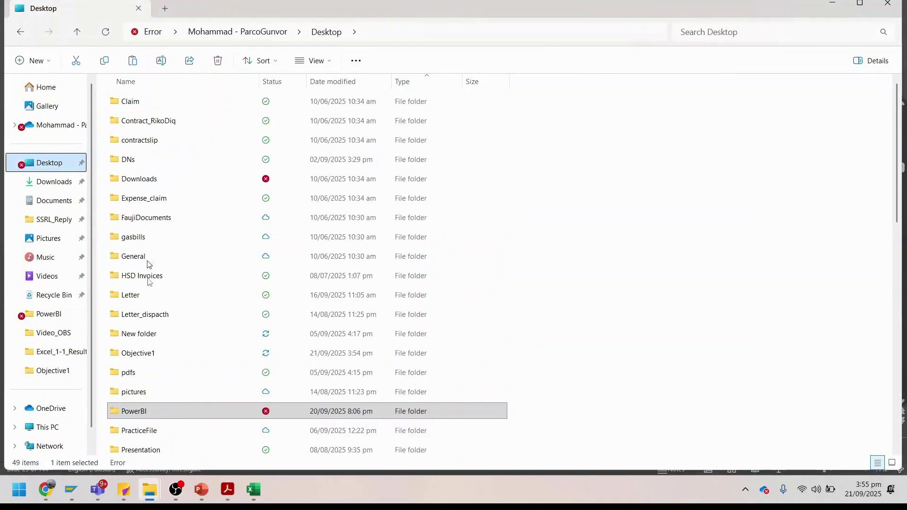
{"action": "left_click", "coordinate": [152, 354]}
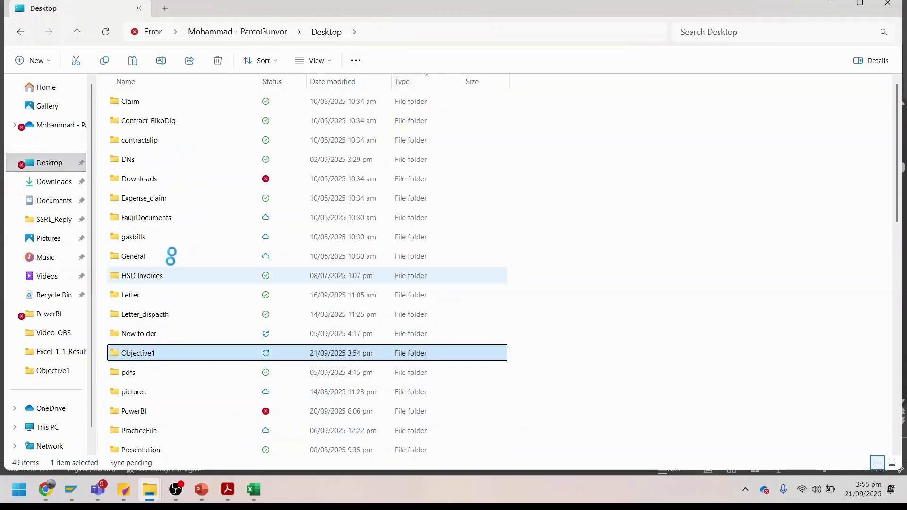
{"action": "double_click", "coordinate": [136, 354]}
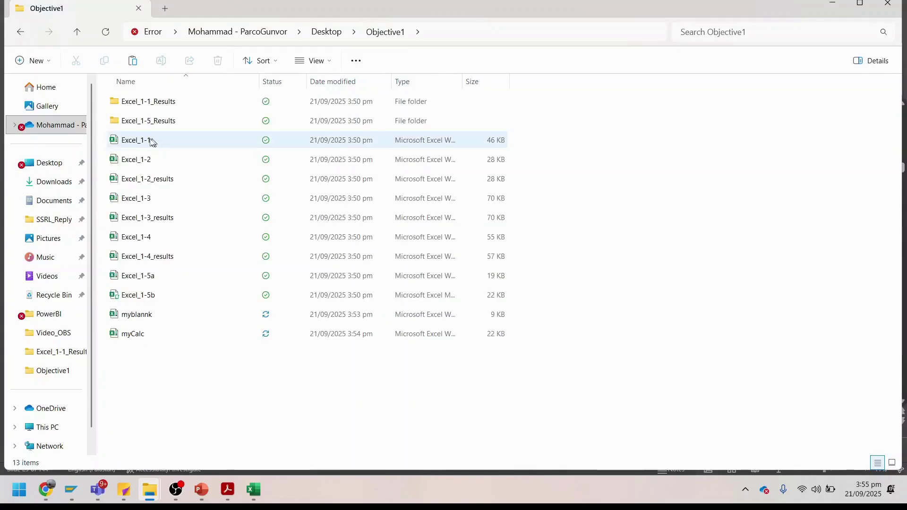
{"action": "double_click", "coordinate": [152, 141]}
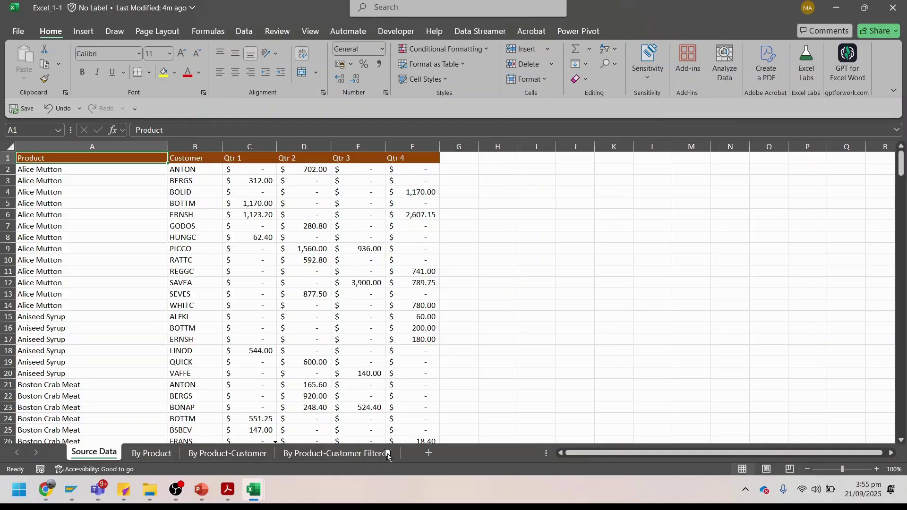
Step: Move the Source Data worksheet after By Product-Customer Filtered, and view the Move or Copy options without applying them
{"action": "left_click_drag", "start_coordinate": [403, 454], "coordinate": [403, 453]}
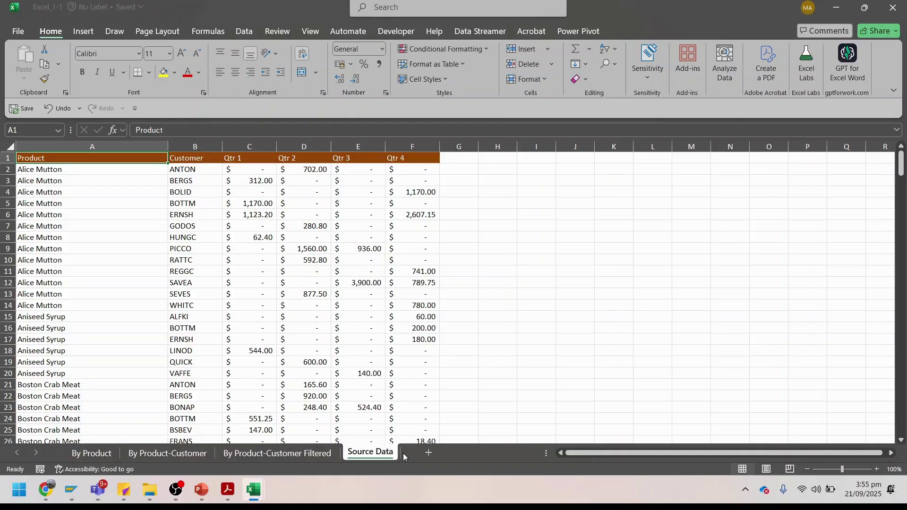
{"action": "right_click", "coordinate": [368, 455]}
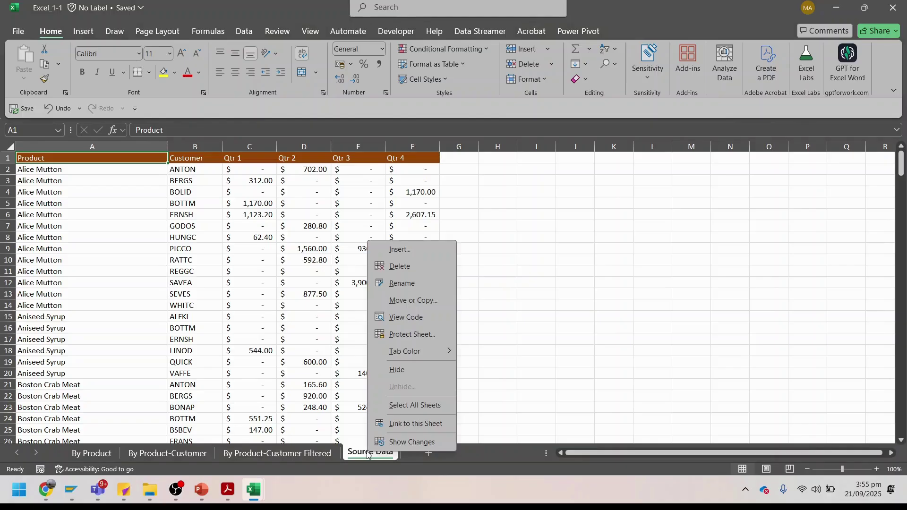
{"action": "left_click", "coordinate": [405, 302]}
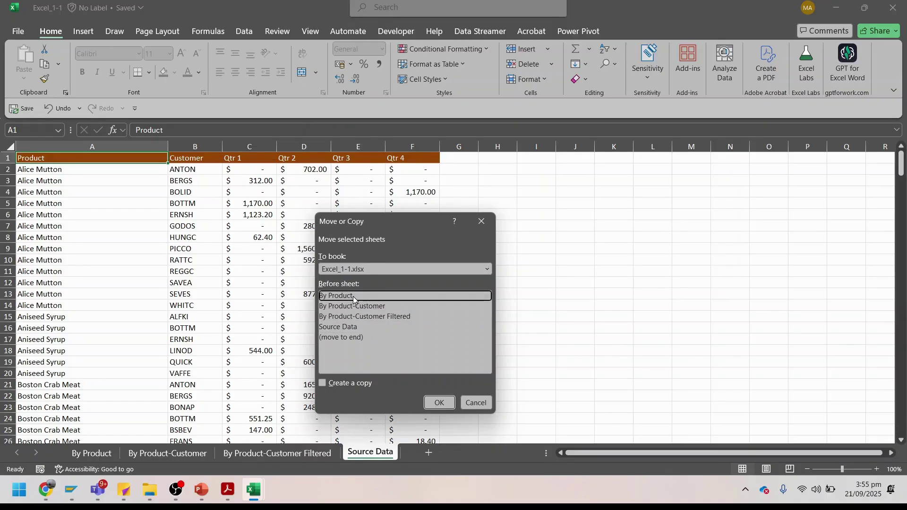
{"action": "left_click", "coordinate": [476, 404]}
Step: Recheck the study guide's instructions for the Source Data worksheet, return to the Excel_1-1 workbook and look through its worksheets
{"action": "left_click", "coordinate": [226, 490]}
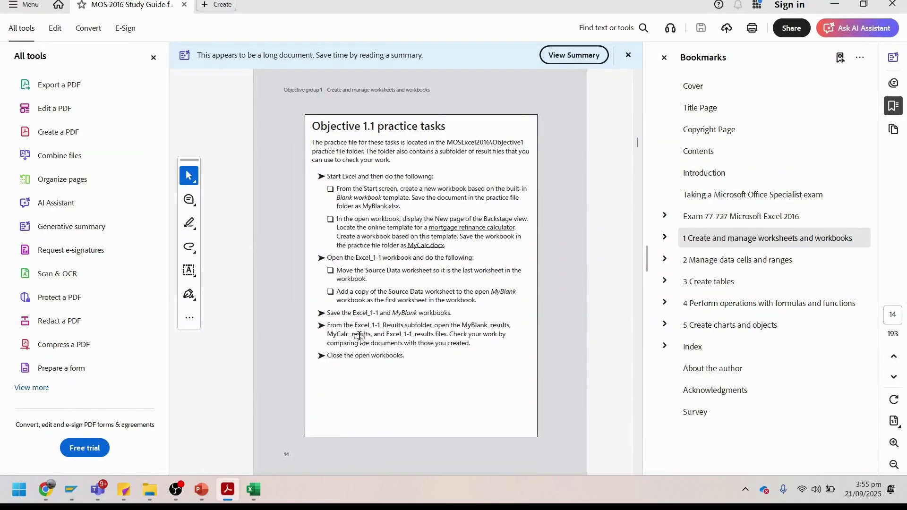
{"action": "key", "text": "alt+Tab"}
{"action": "left_click", "coordinate": [194, 136]}
{"action": "mouse_move", "coordinate": [262, 486]}
{"action": "left_click", "coordinate": [369, 385]}
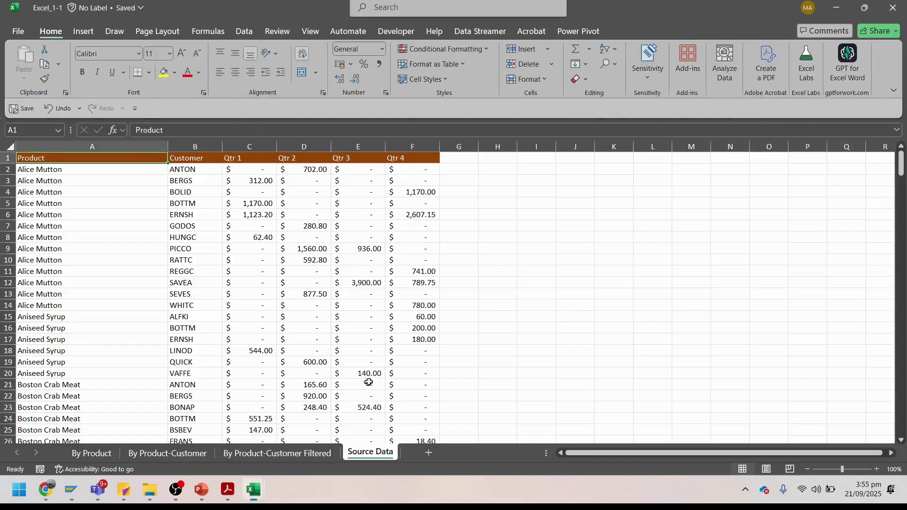
{"action": "left_click", "coordinate": [91, 453]}
{"action": "left_click", "coordinate": [168, 453]}
{"action": "left_click", "coordinate": [237, 455]}
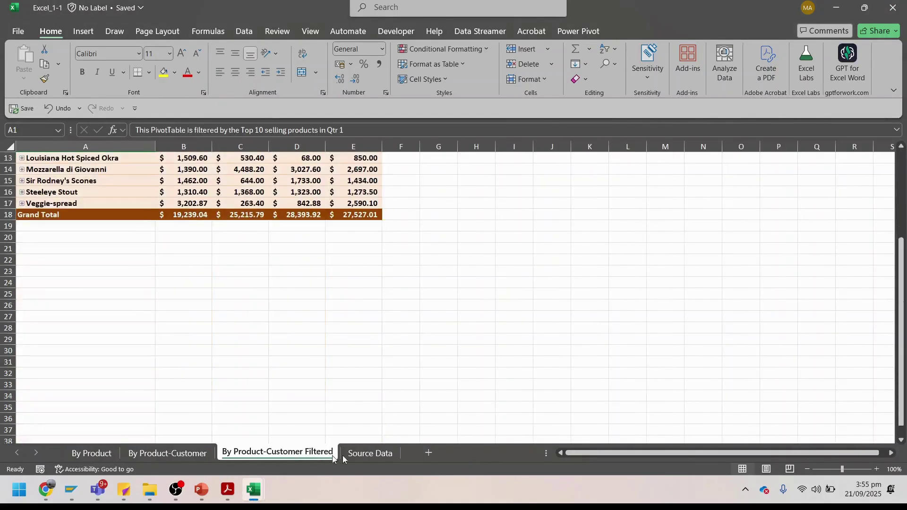
{"action": "left_click", "coordinate": [382, 453]}
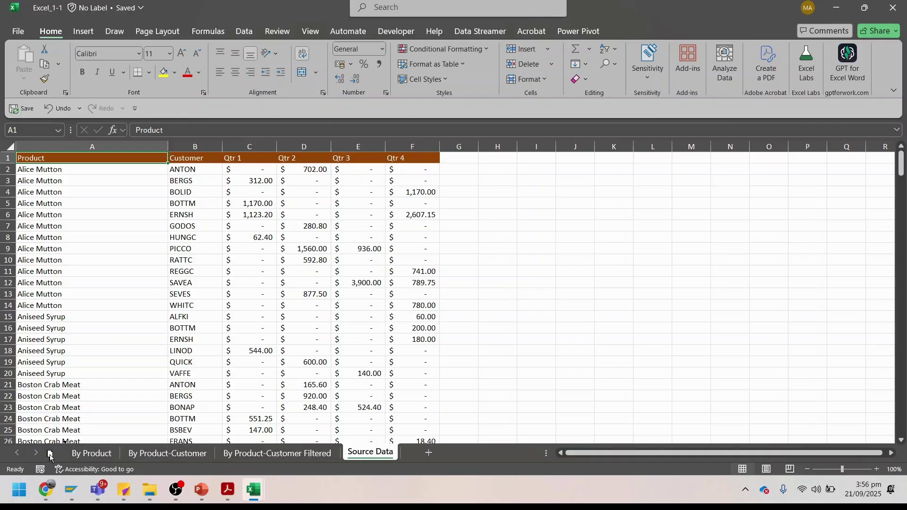
Step: Put the Source Data worksheet back in first place, and move it to the end of Excel_1-1 with Move or Copy
{"action": "left_click_drag", "start_coordinate": [370, 452], "coordinate": [91, 456]}
{"action": "right_click", "coordinate": [90, 455]}
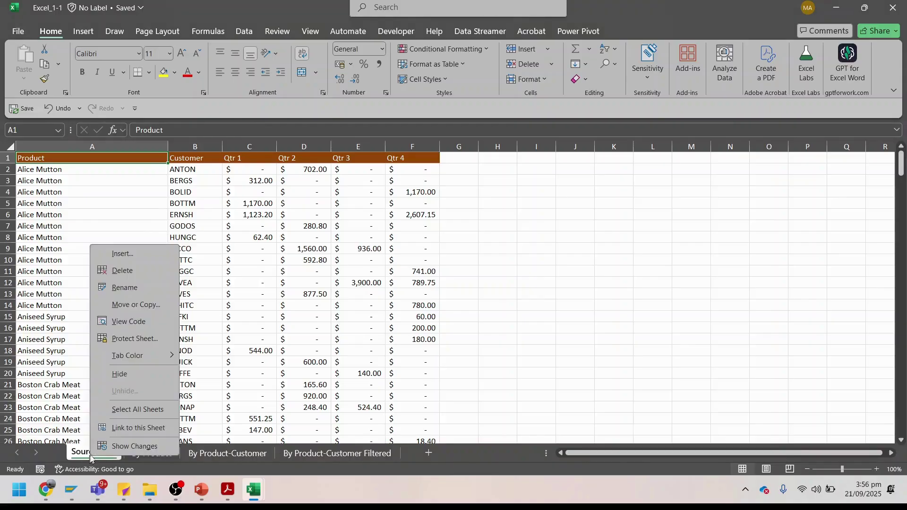
{"action": "left_click", "coordinate": [171, 302]}
{"action": "left_click", "coordinate": [115, 332]}
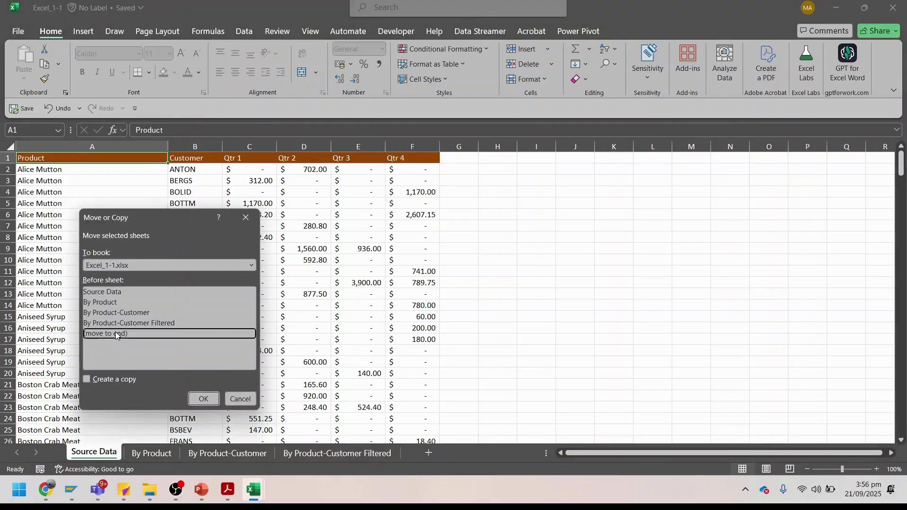
{"action": "left_click", "coordinate": [203, 398]}
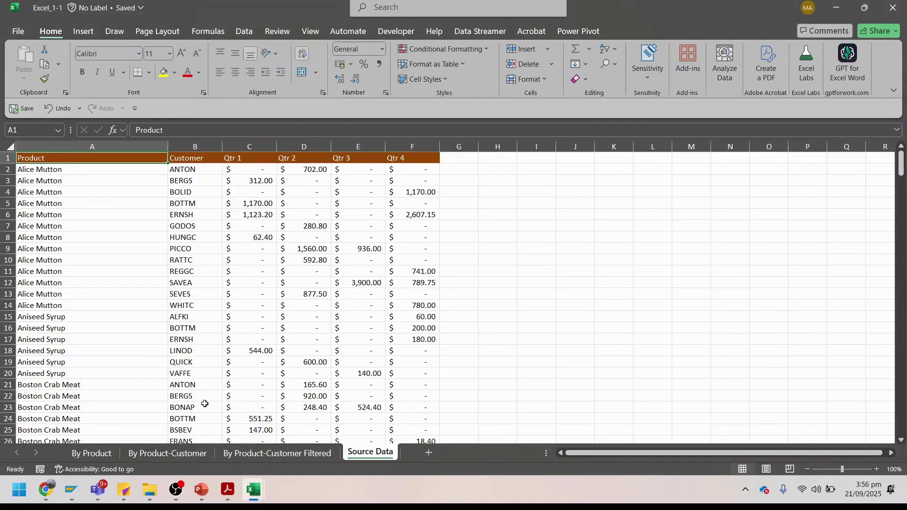
Step: Configure Move or Copy for the Source Data worksheet with myblannk.xlsx as destination, before Sheet1, with Create a copy enabled
{"action": "key", "text": "alt+Tab"}
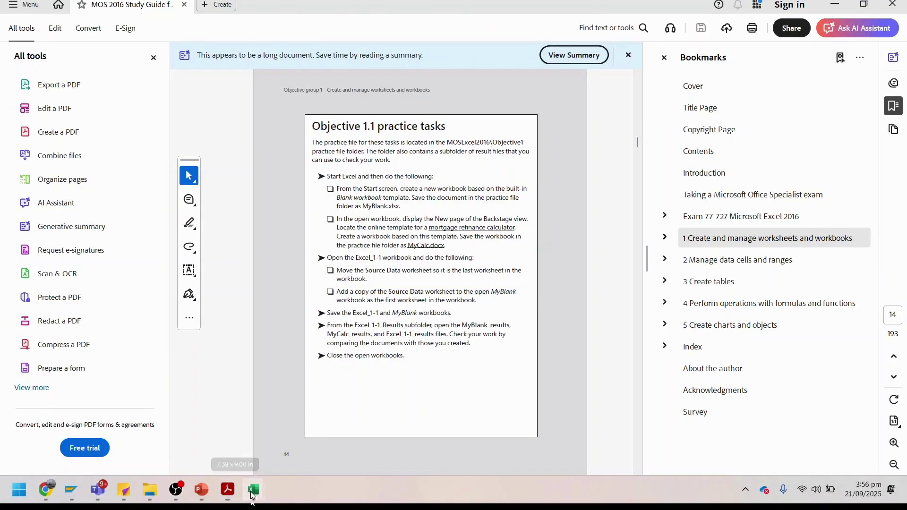
{"action": "mouse_move", "coordinate": [253, 489]}
{"action": "left_click", "coordinate": [369, 445]}
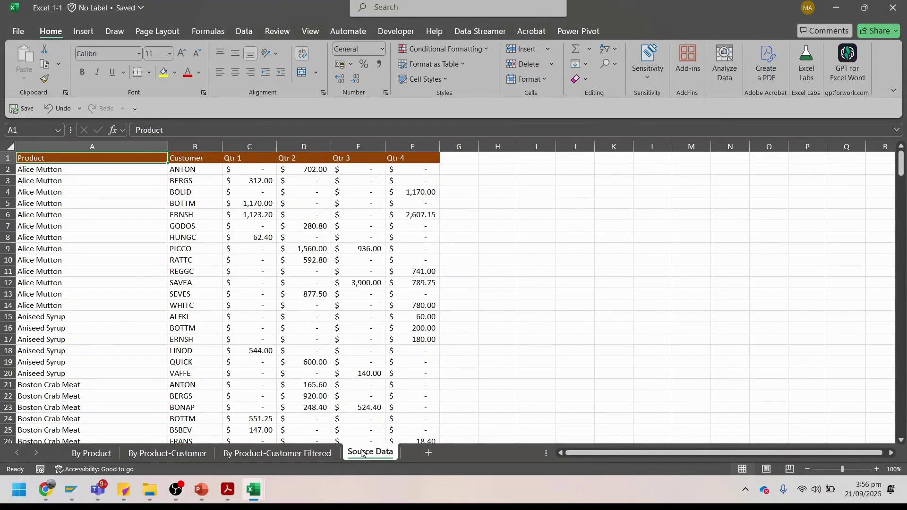
{"action": "right_click", "coordinate": [362, 453]}
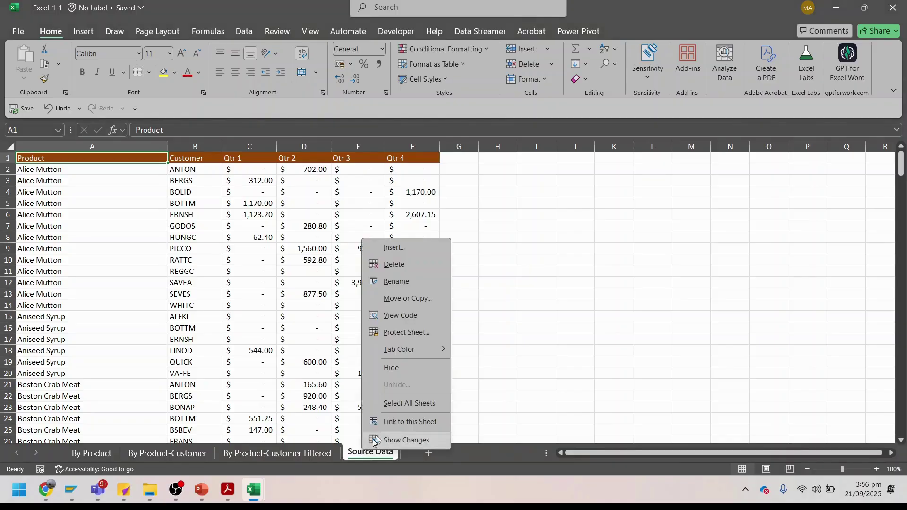
{"action": "left_click", "coordinate": [419, 293]}
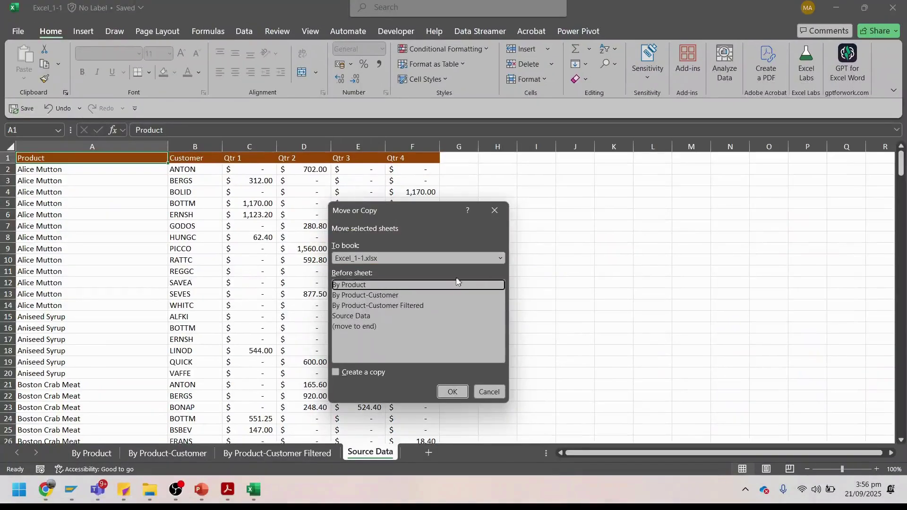
{"action": "left_click", "coordinate": [500, 258]}
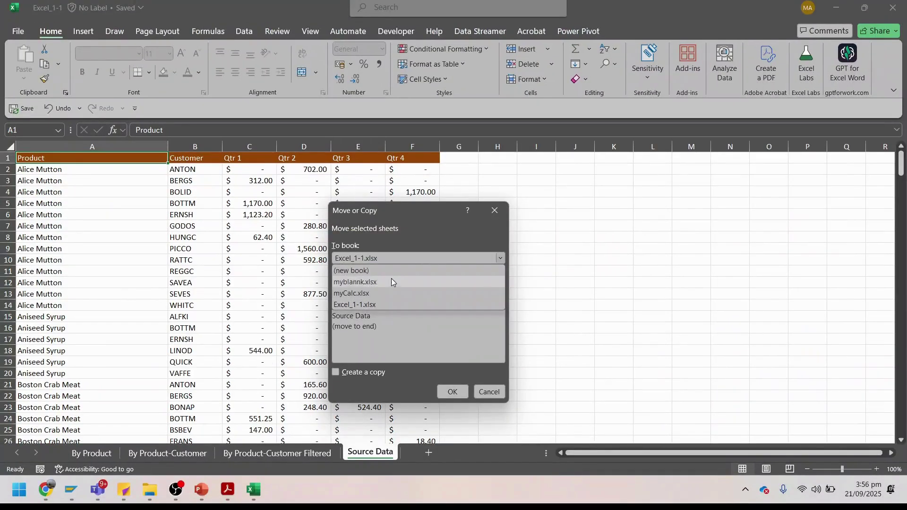
{"action": "left_click", "coordinate": [389, 282]}
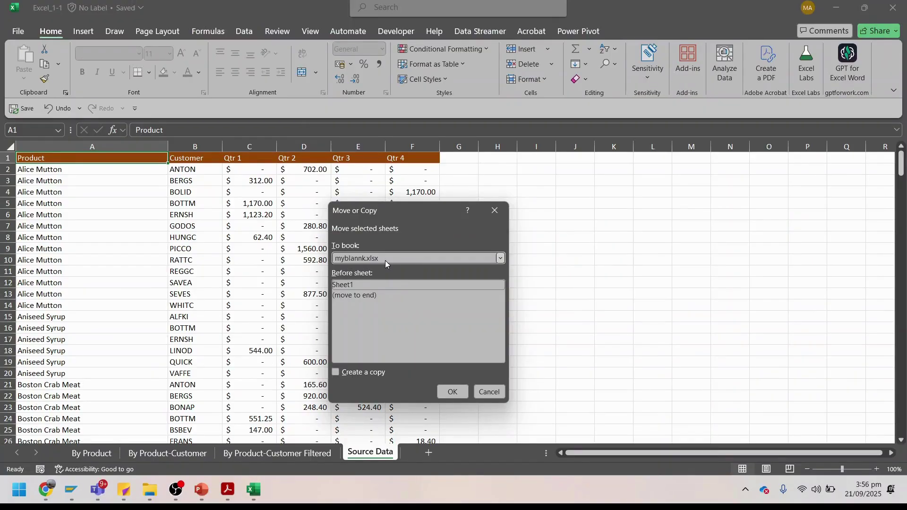
{"action": "left_click", "coordinate": [353, 286]}
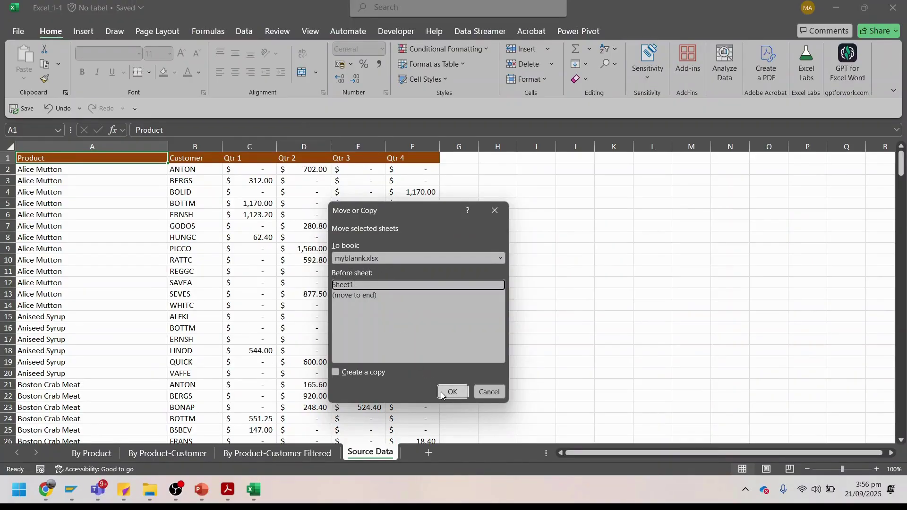
{"action": "left_click", "coordinate": [335, 371]}
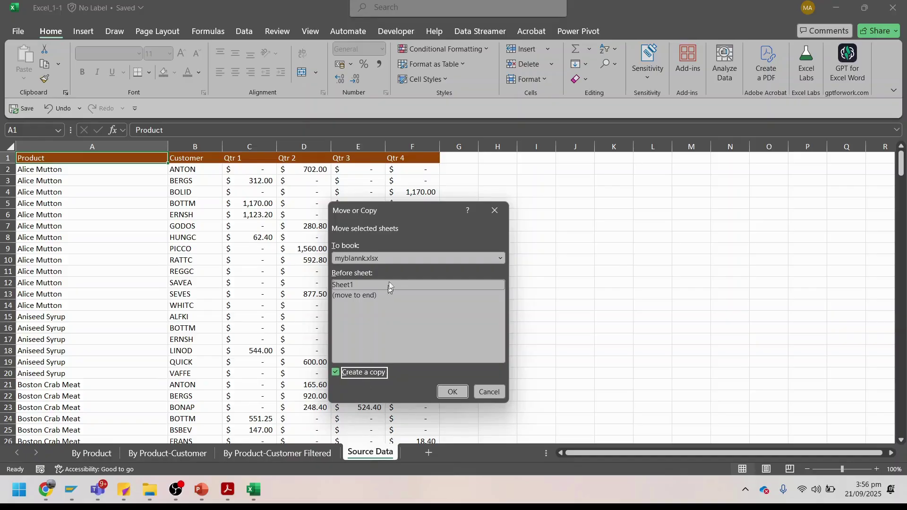
Step: Recheck the study guide's copy instruction and apply the Source Data copy into the myblannk workbook
{"action": "left_click", "coordinate": [337, 373]}
{"action": "key", "text": "alt+Tab"}
{"action": "key", "text": "alt+Tab"}
{"action": "key", "text": "alt+Tab"}
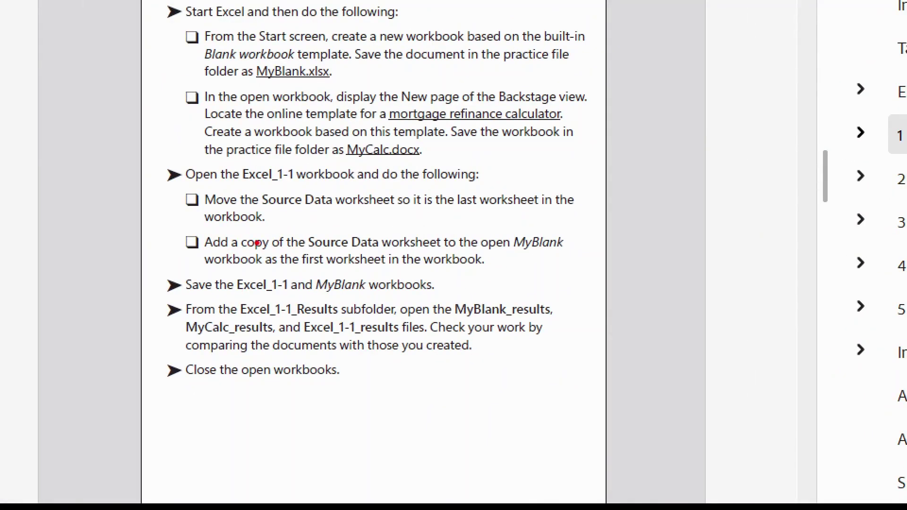
{"action": "key", "text": "alt+Tab"}
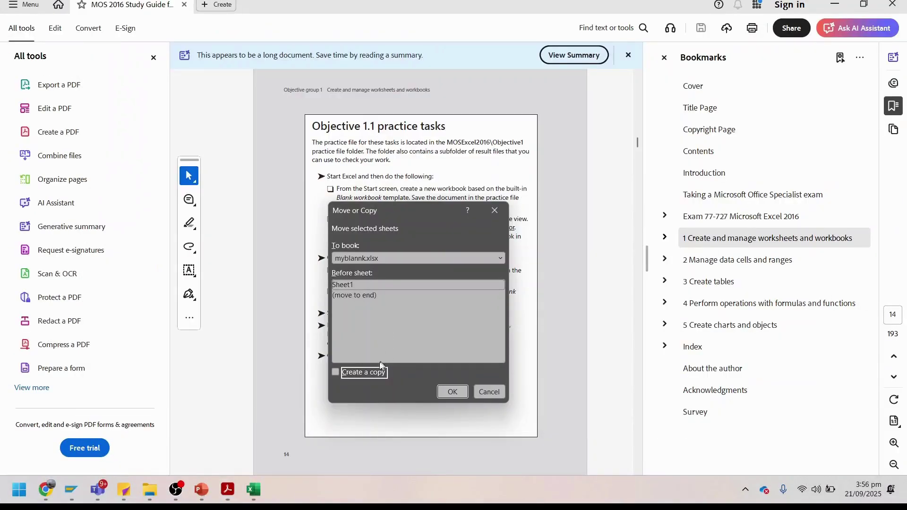
{"action": "left_click", "coordinate": [452, 393]}
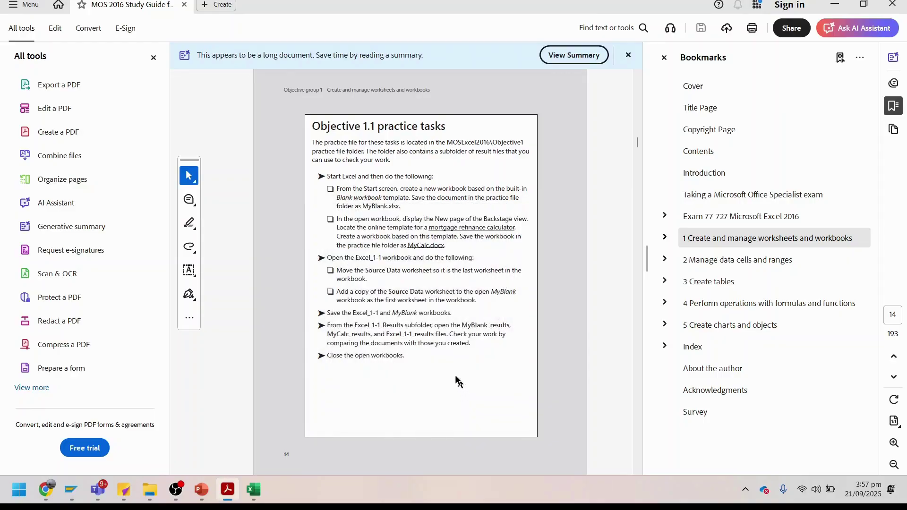
Step: Look over the Objective1 folder's workbooks and reread the study guide's remaining save and compare tasks
{"action": "mouse_move", "coordinate": [158, 494]}
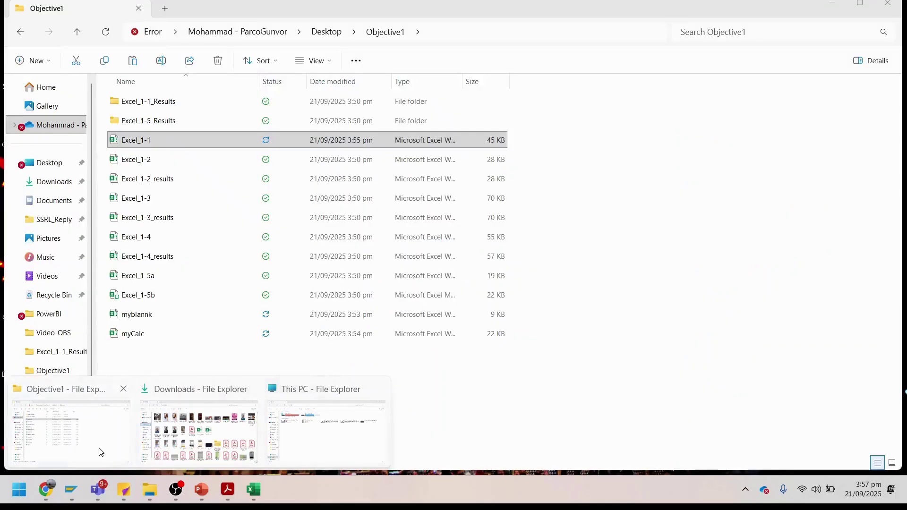
{"action": "left_click", "coordinate": [95, 449]}
{"action": "left_click", "coordinate": [133, 321]}
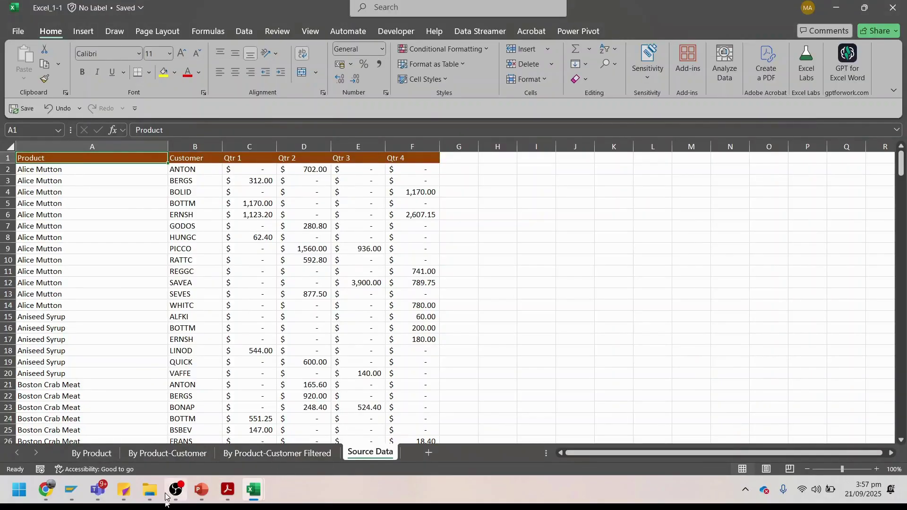
{"action": "left_click", "coordinate": [202, 490]}
{"action": "left_click", "coordinate": [228, 489]}
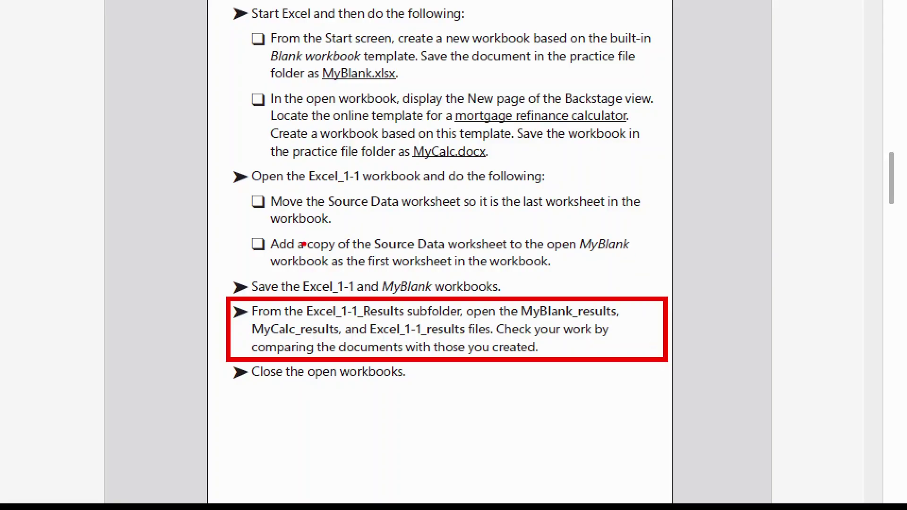
{"action": "left_click_drag", "start_coordinate": [237, 236], "coordinate": [320, 266]}
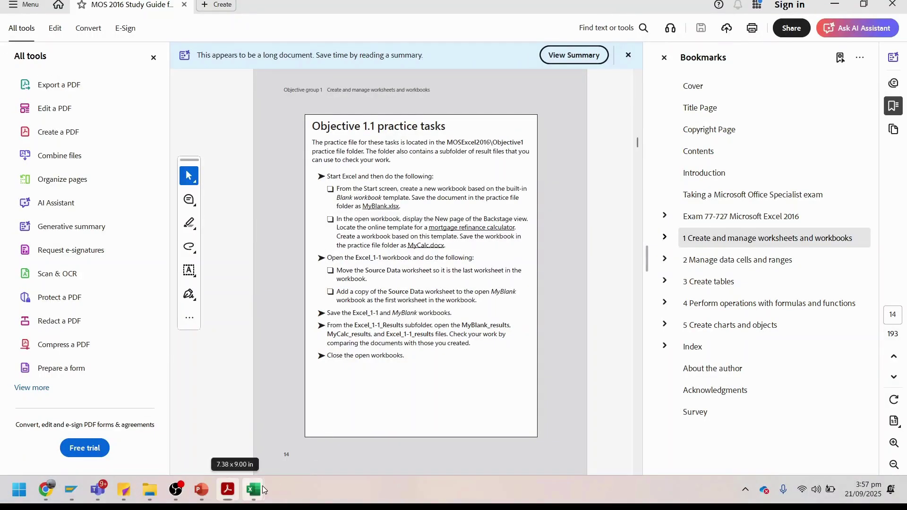
Step: Switch to the myblannk workbook to check its Source Data worksheet, and close that workbook
{"action": "mouse_move", "coordinate": [253, 489]}
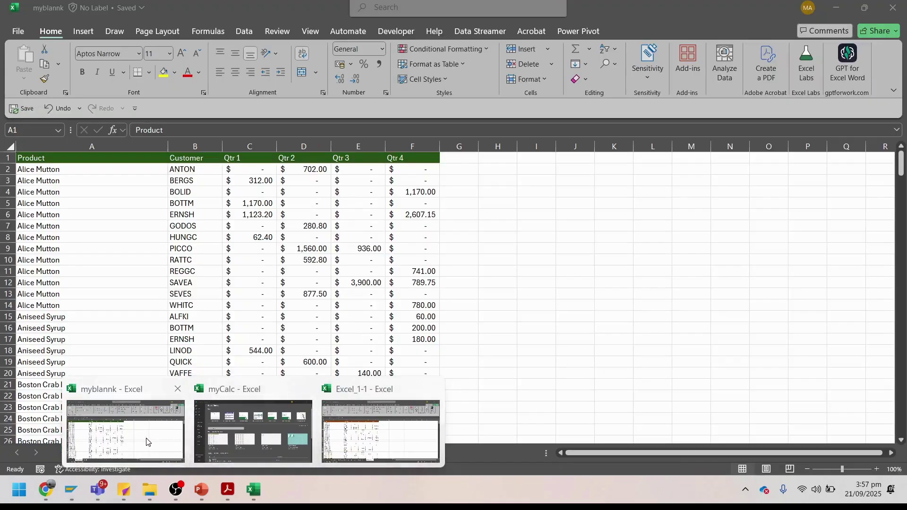
{"action": "left_click", "coordinate": [147, 432]}
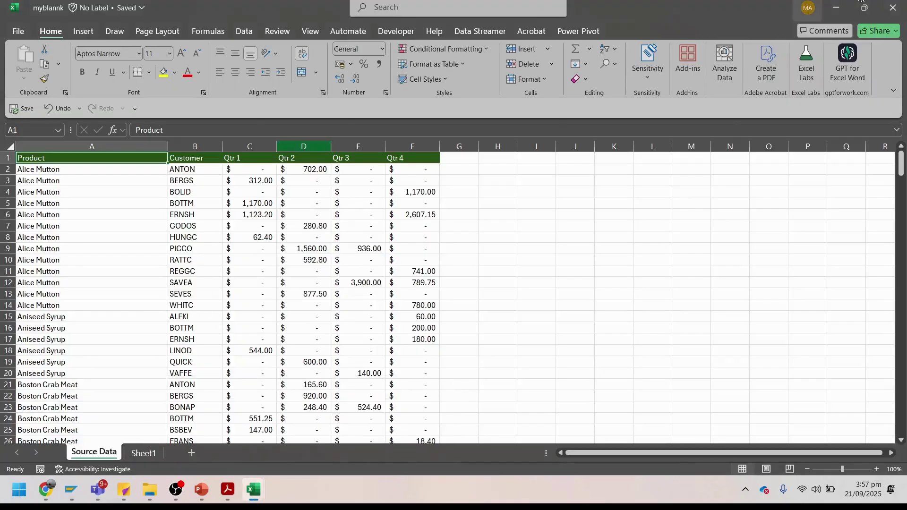
{"action": "left_click", "coordinate": [893, 7]}
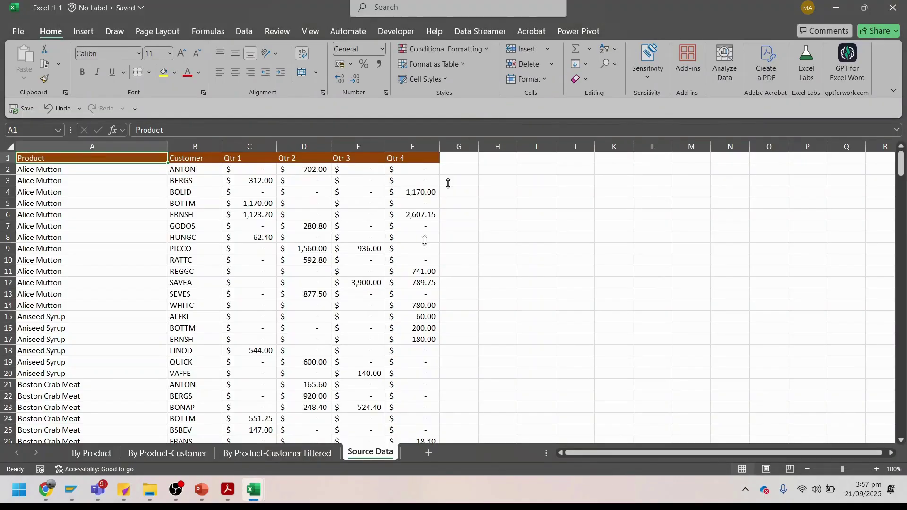
{"action": "left_click", "coordinate": [835, 8]}
{"action": "left_click", "coordinate": [834, 8]}
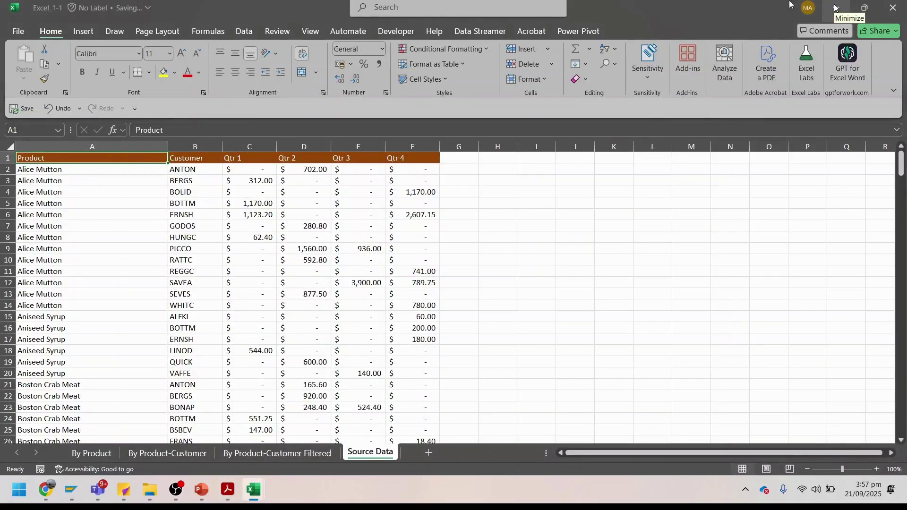
Step: View the Save a Copy options for the Excel_1-1 workbook and leave them without saving
{"action": "left_click", "coordinate": [17, 31]}
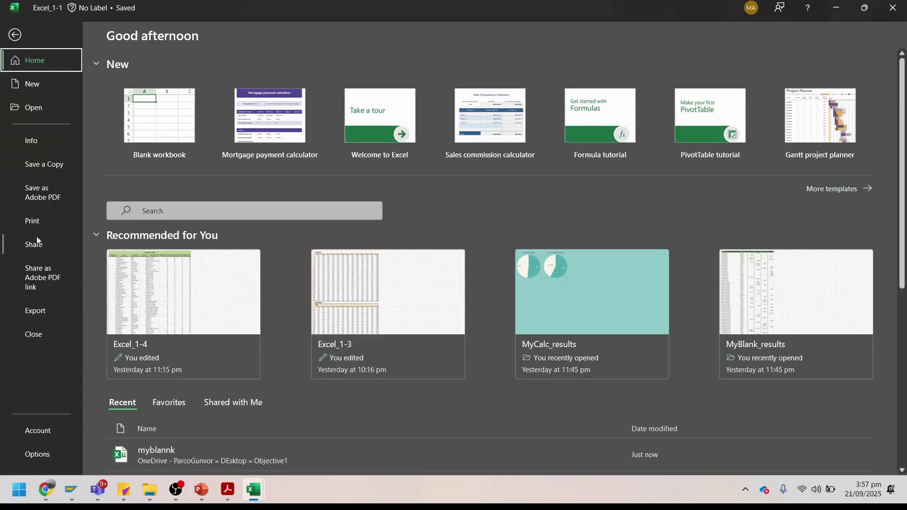
{"action": "left_click", "coordinate": [44, 164]}
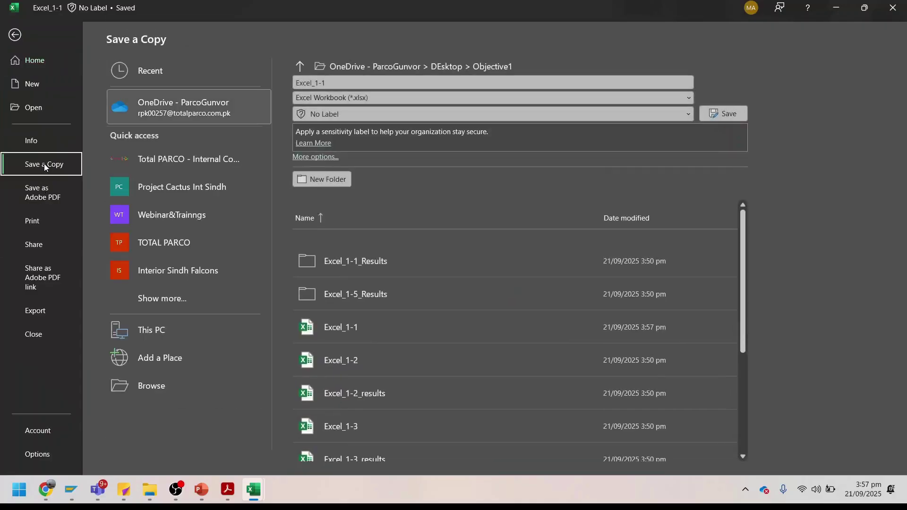
{"action": "left_click", "coordinate": [15, 34]}
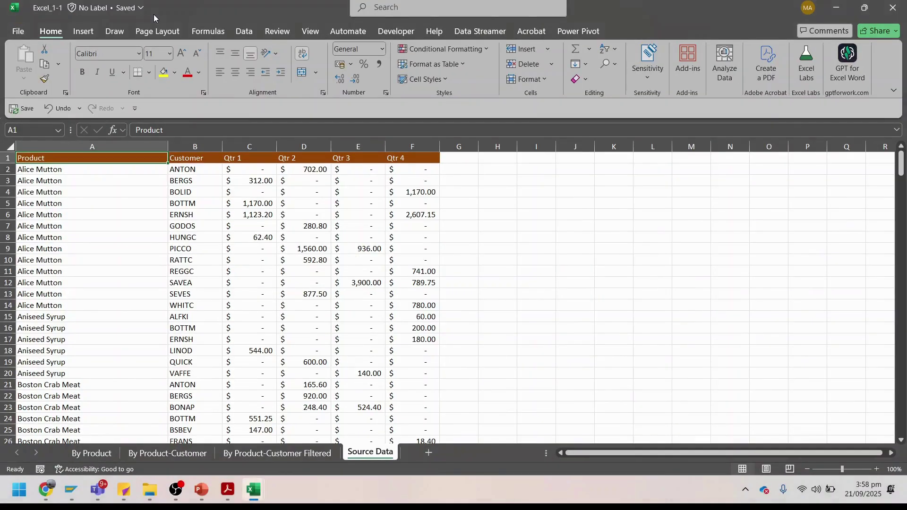
Step: Enter test text fdfdf in I6, dfdf in G11 and dsfsd in K18 on Source Data, and view the workbook's file name and location details
{"action": "left_click", "coordinate": [550, 220]}
{"action": "type", "text": "fdfdf"}
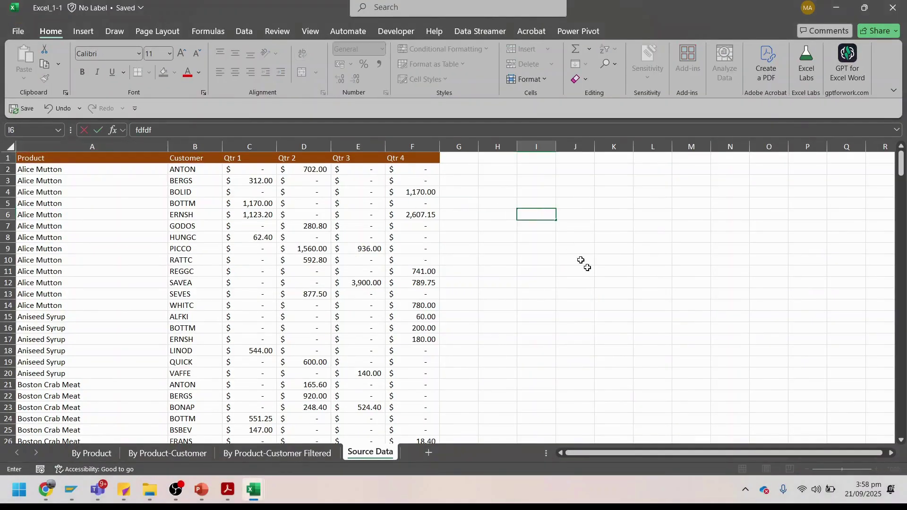
{"action": "left_click", "coordinate": [622, 280]}
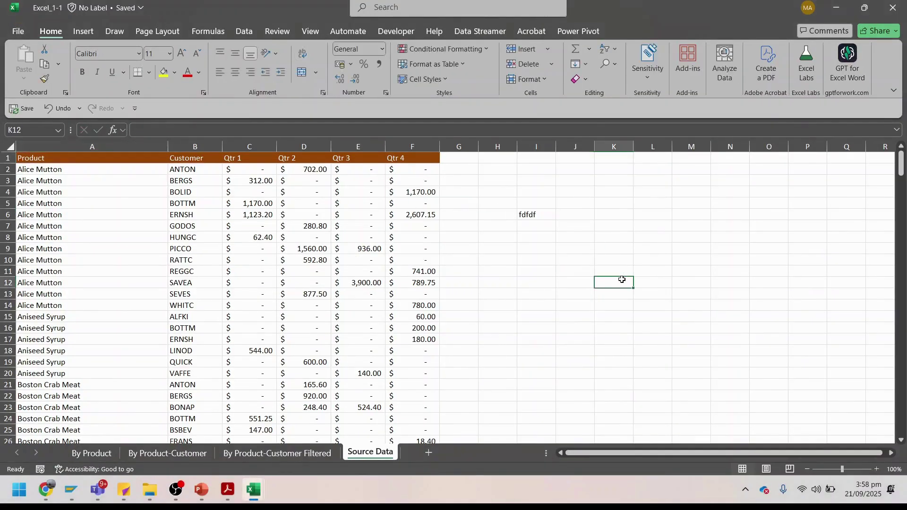
{"action": "left_click", "coordinate": [18, 29]}
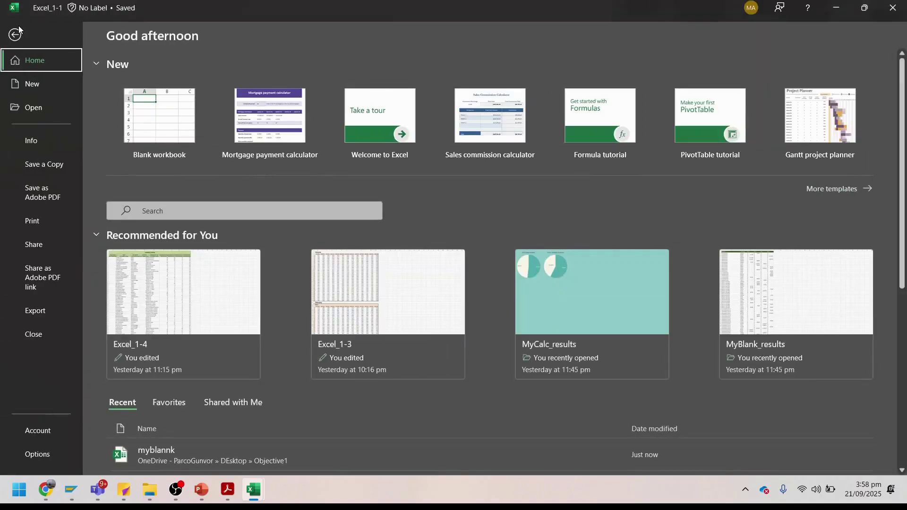
{"action": "left_click", "coordinate": [19, 30]}
{"action": "double_click", "coordinate": [634, 268]}
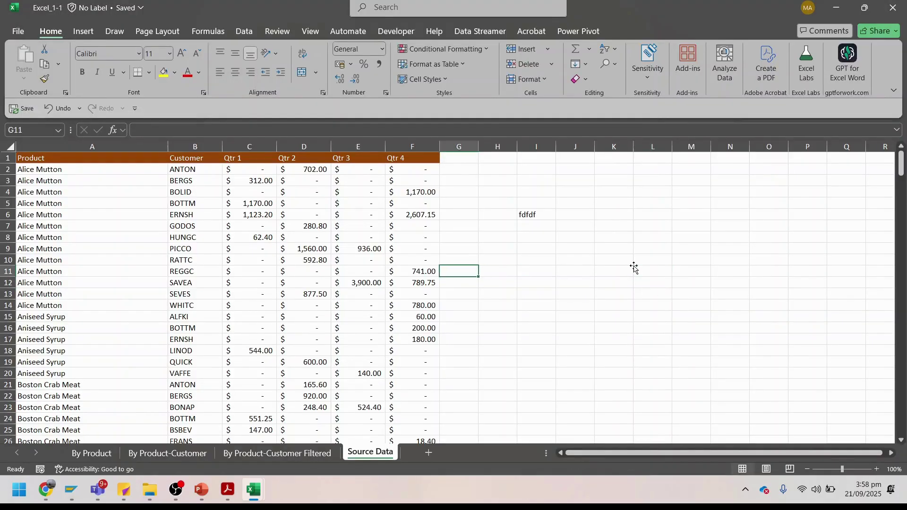
{"action": "type", "text": "dfdf"}
{"action": "left_click", "coordinate": [624, 328]}
{"action": "left_click", "coordinate": [623, 349]}
{"action": "type", "text": "dsfsd"}
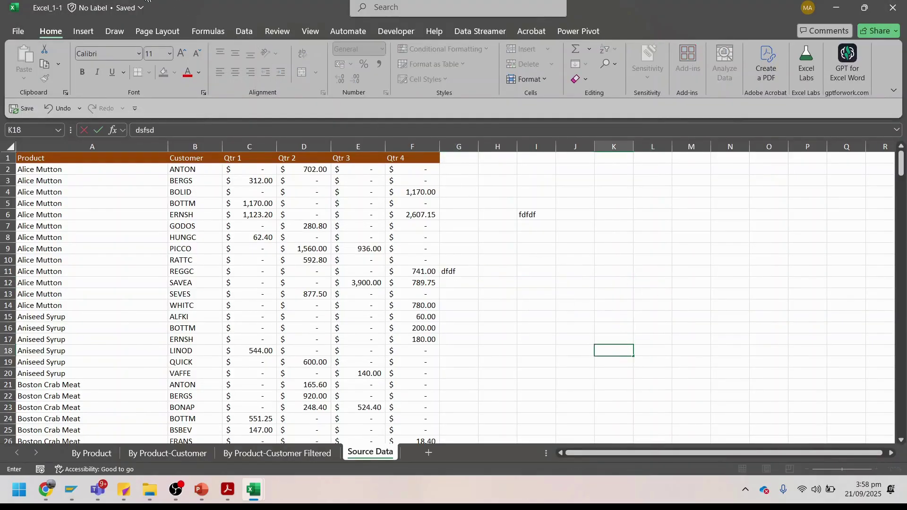
{"action": "left_click", "coordinate": [141, 8]}
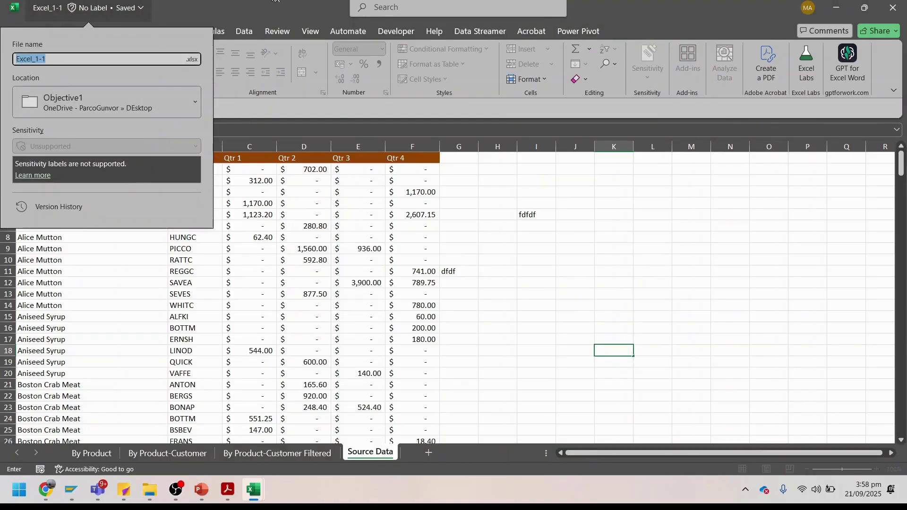
{"action": "key", "text": "Escape"}
Step: Delete the test entries from cells I6 and K18 on the Source Data worksheet
{"action": "left_click", "coordinate": [528, 216]}
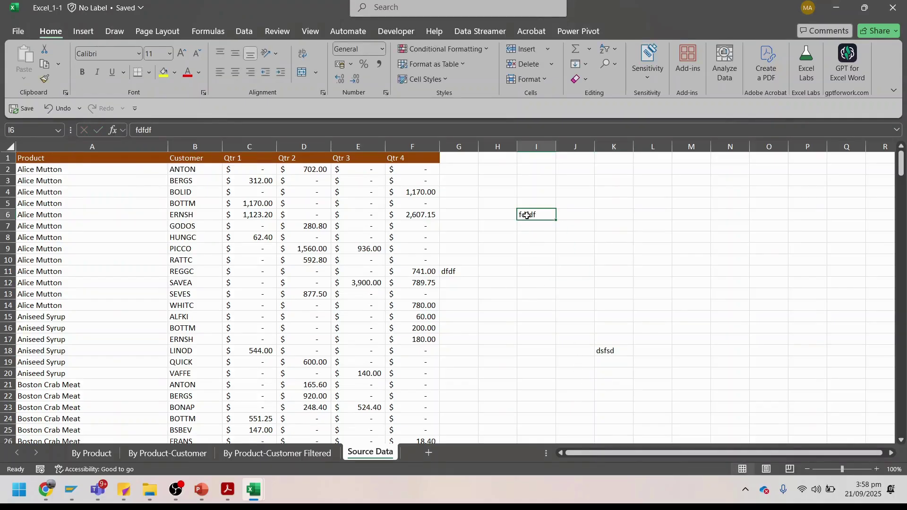
{"action": "key", "text": "Delete"}
{"action": "left_click", "coordinate": [607, 355]}
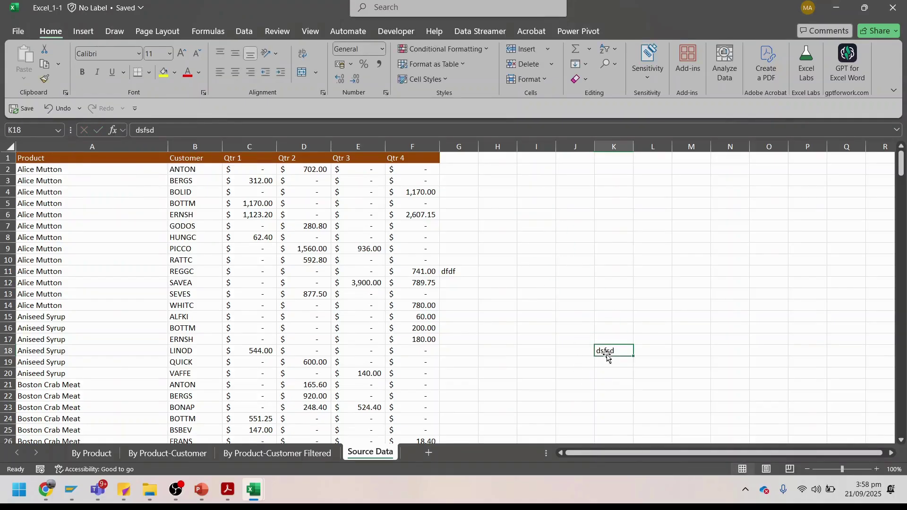
{"action": "key", "text": "Delete"}
{"action": "left_click", "coordinate": [539, 325]}
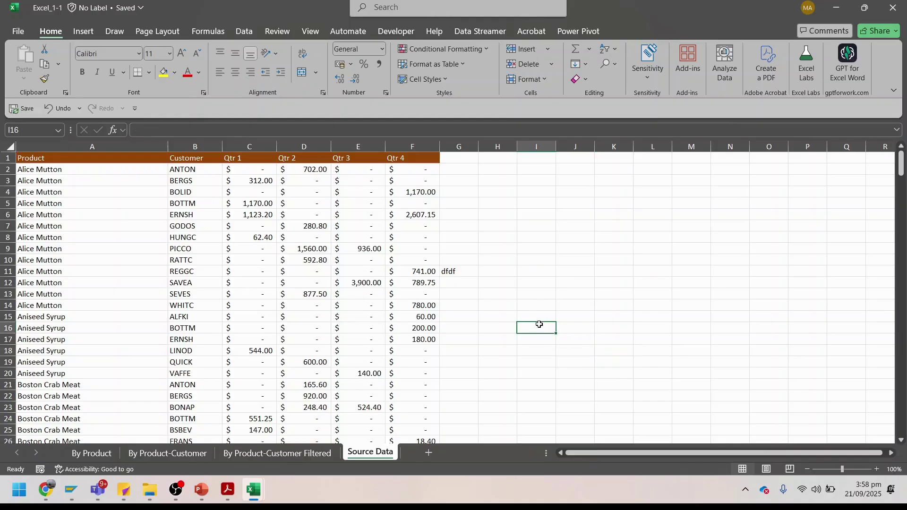
Step: View the file options for Excel_1-1 once more, and return to the study guide's Objective 1.1 practice tasks
{"action": "left_click", "coordinate": [11, 22]}
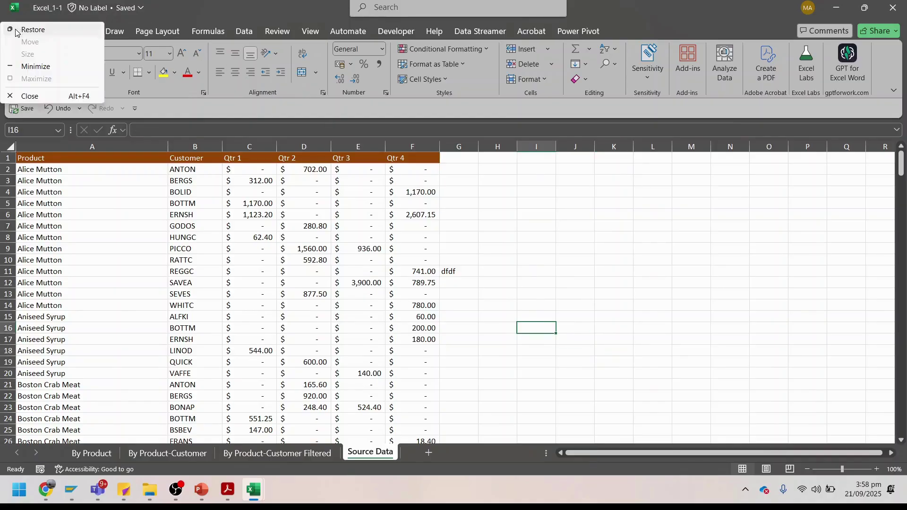
{"action": "left_click", "coordinate": [174, 0]}
{"action": "left_click", "coordinate": [15, 33]}
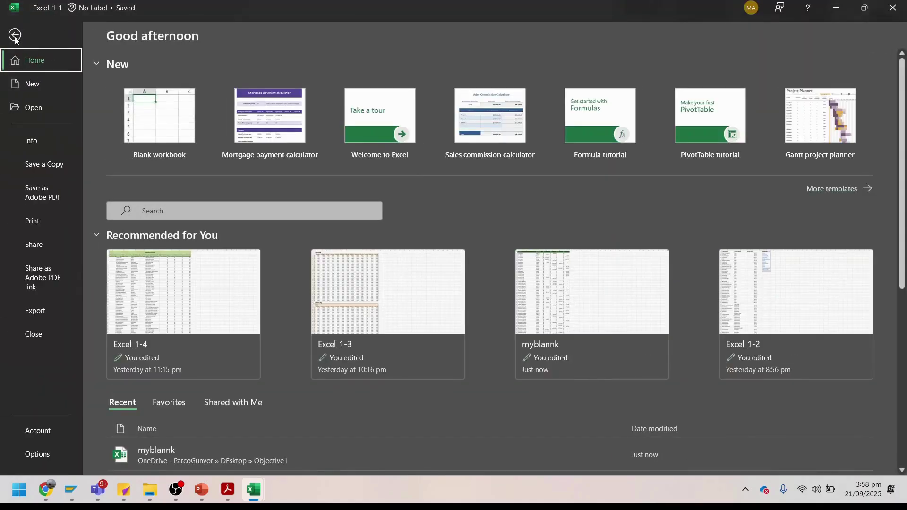
{"action": "left_click", "coordinate": [15, 36]}
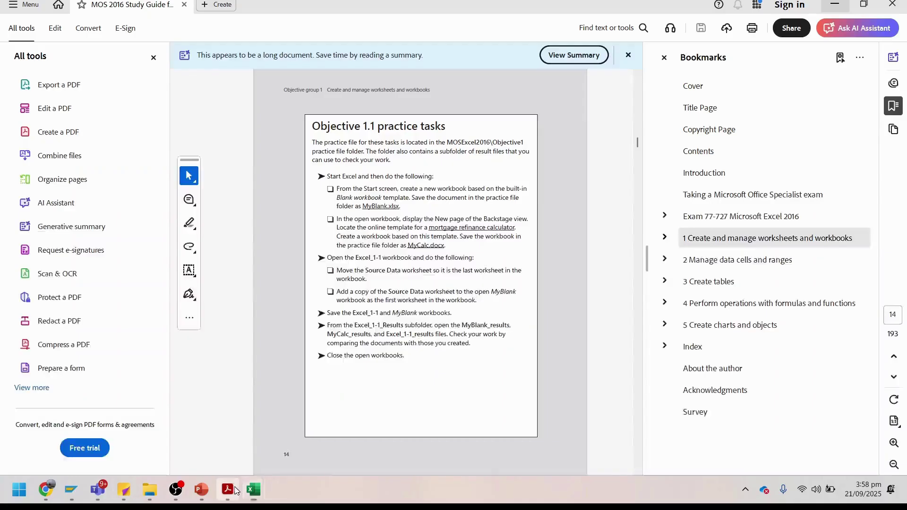
{"action": "left_click", "coordinate": [227, 490]}
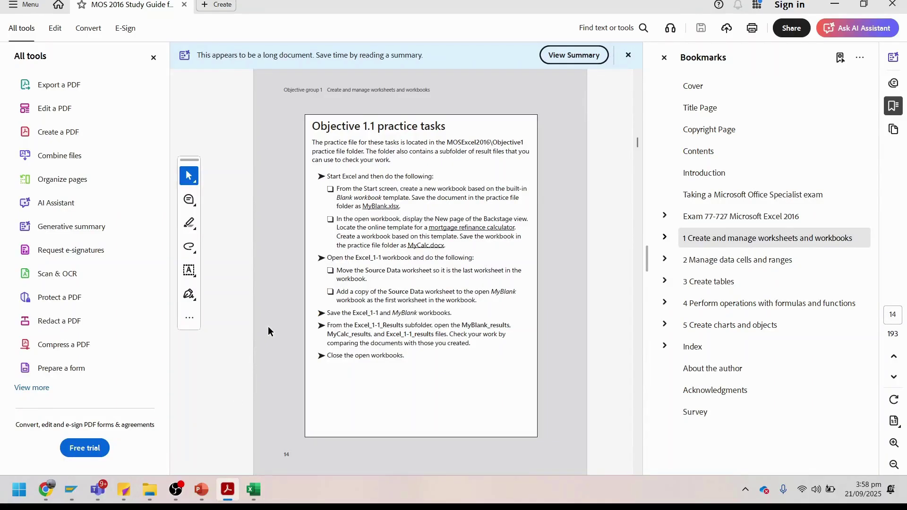
Step: Go to the Objective 1.2 practice tasks in the study guide and read the task about searching for garden
{"action": "scroll", "coordinate": [268, 331], "scroll_direction": "down", "scroll_amount": 15}
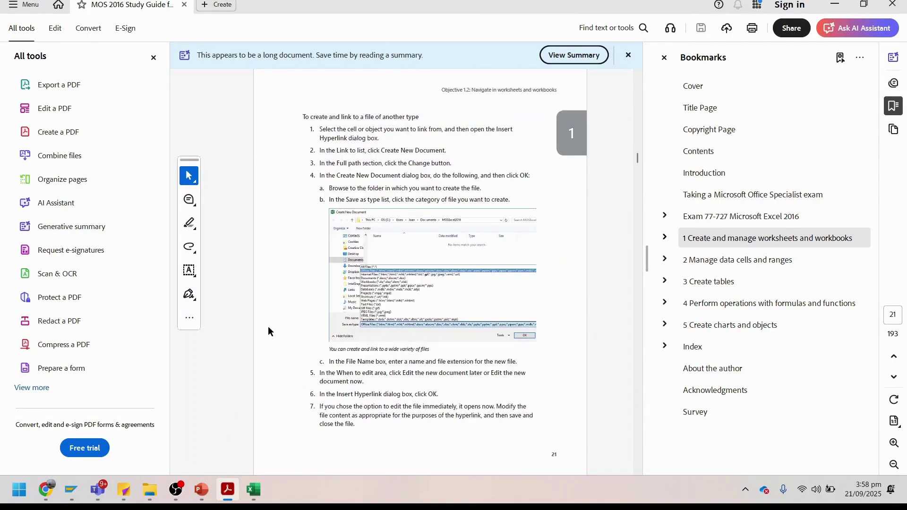
{"action": "scroll", "coordinate": [267, 331], "scroll_direction": "down", "scroll_amount": 8}
{"action": "scroll", "coordinate": [268, 332], "scroll_direction": "up", "scroll_amount": 2}
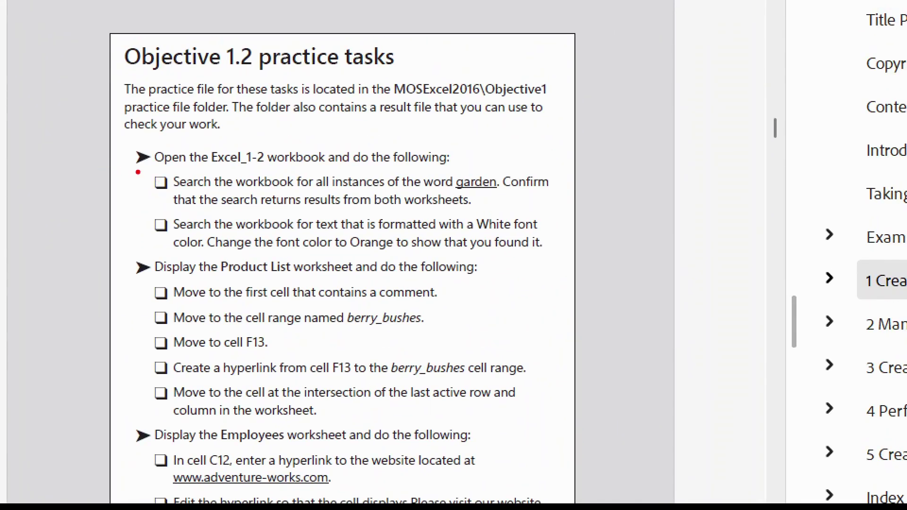
{"action": "mouse_move", "coordinate": [138, 171]}
{"action": "left_mouse_down"}
{"action": "mouse_move", "coordinate": [424, 215]}
{"action": "mouse_move", "coordinate": [596, 216]}
{"action": "left_mouse_up"}
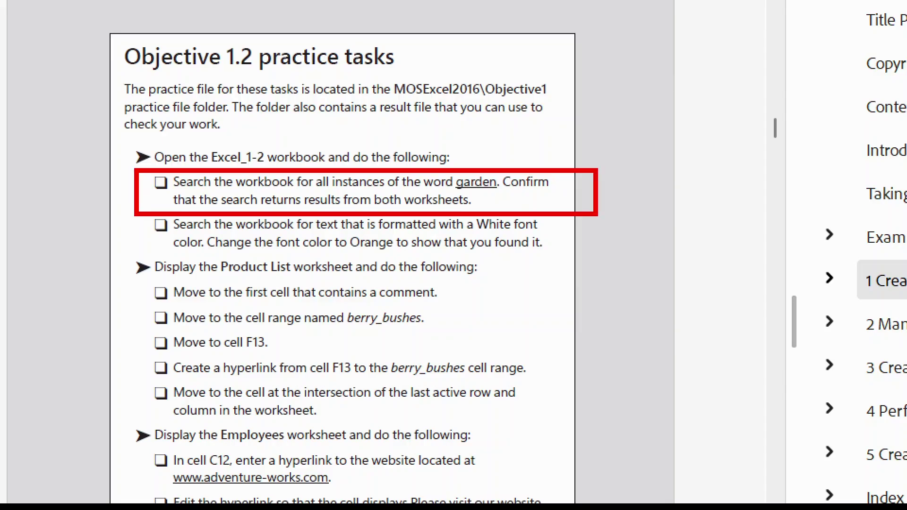
{"action": "key", "text": "Escape"}
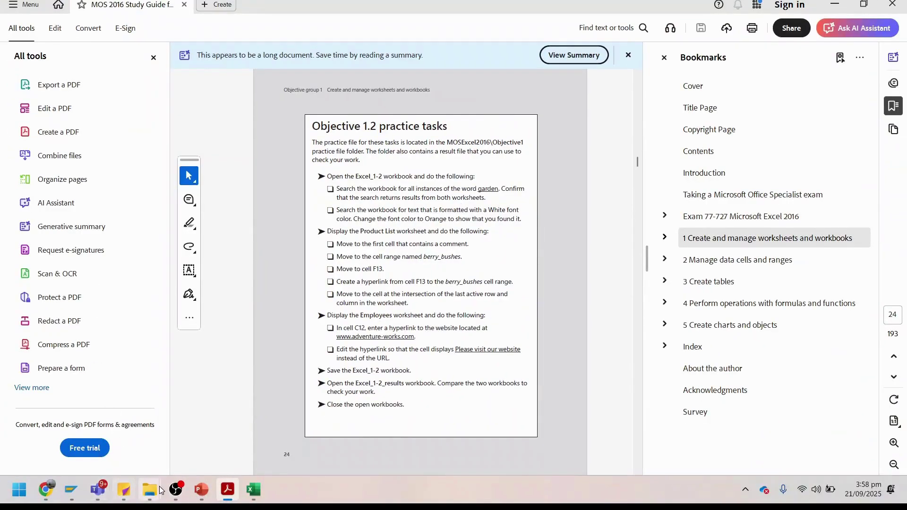
Step: Open the Excel_1-2 workbook from the Objective1 folder in File Explorer
{"action": "mouse_move", "coordinate": [158, 491]}
{"action": "left_click", "coordinate": [89, 388]}
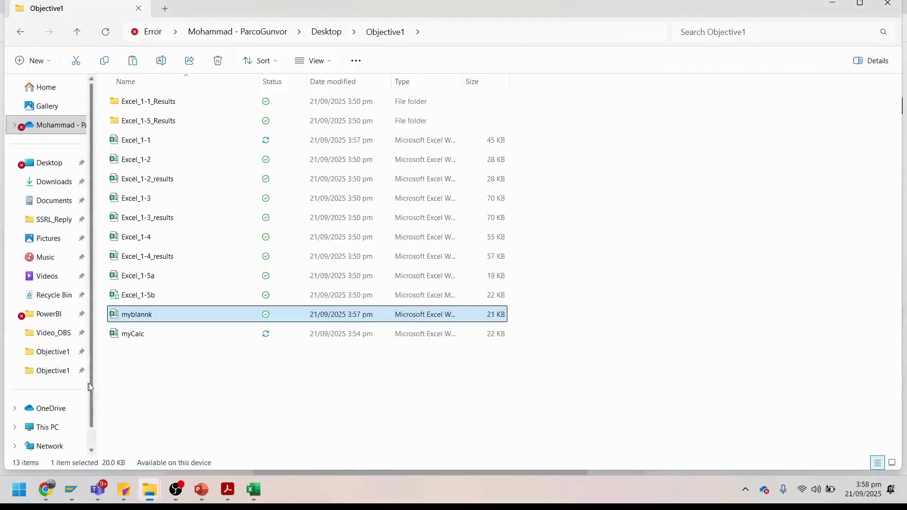
{"action": "double_click", "coordinate": [160, 158]}
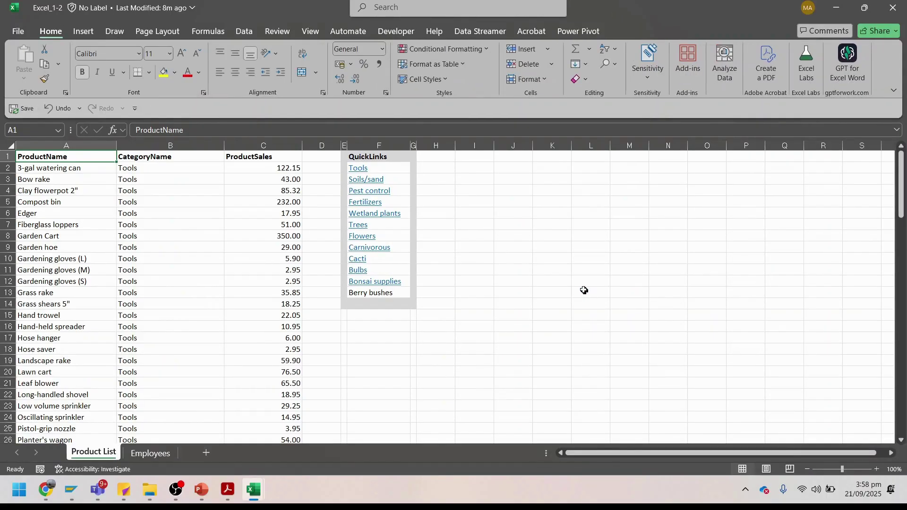
Step: Switch to the study guide in Acrobat and review the Objective 1.2 instructions on hyperlinks and searching for data within a workbook
{"action": "left_click", "coordinate": [227, 490]}
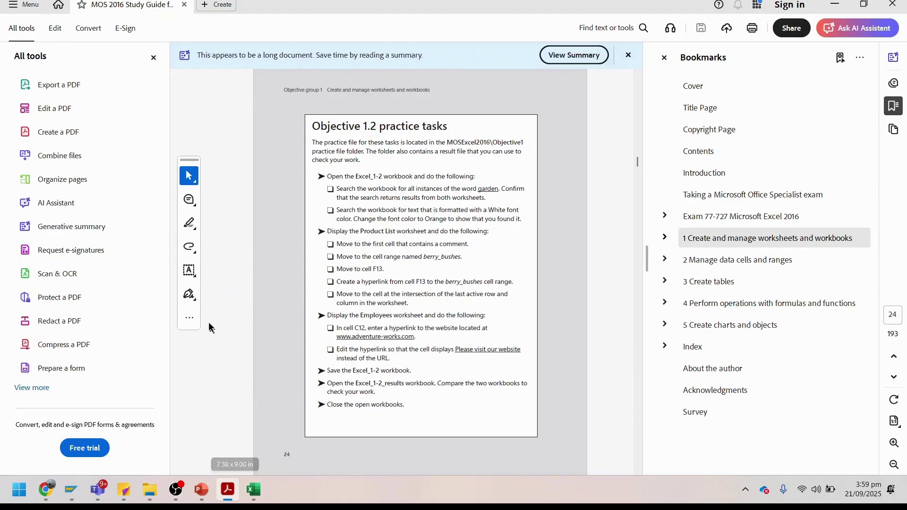
{"action": "scroll", "coordinate": [273, 287], "scroll_direction": "up", "scroll_amount": 6}
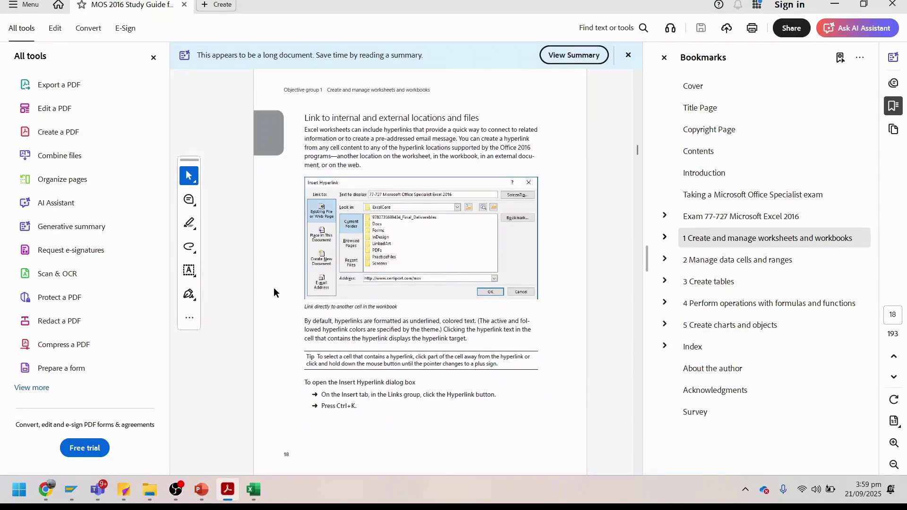
{"action": "scroll", "coordinate": [274, 288], "scroll_direction": "up", "scroll_amount": 3}
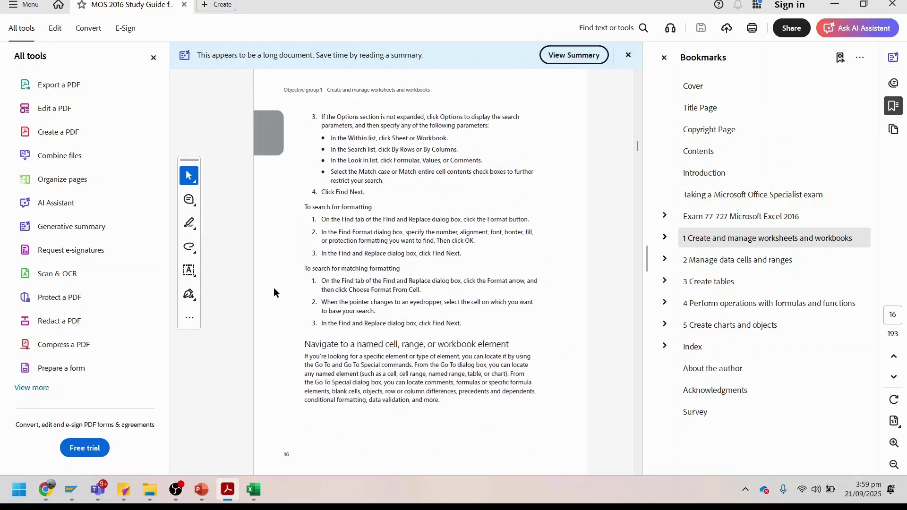
{"action": "scroll", "coordinate": [273, 287], "scroll_direction": "down", "scroll_amount": 1}
{"action": "scroll", "coordinate": [273, 288], "scroll_direction": "up", "scroll_amount": 1}
{"action": "scroll", "coordinate": [273, 292], "scroll_direction": "up", "scroll_amount": 1}
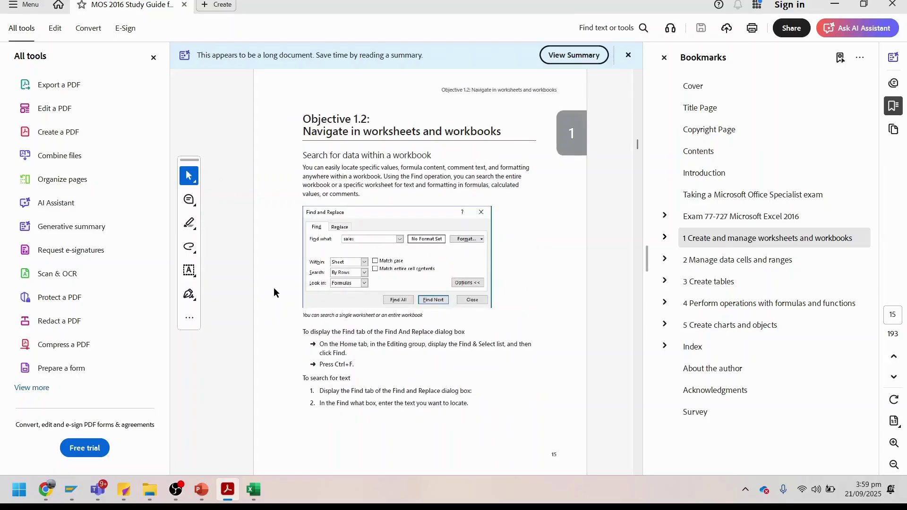
Step: Review the Objective 1.1 pages on creating workbooks, copying worksheets and importing delimited text, through to the practice tasks
{"action": "scroll", "coordinate": [274, 288], "scroll_direction": "up", "scroll_amount": 1}
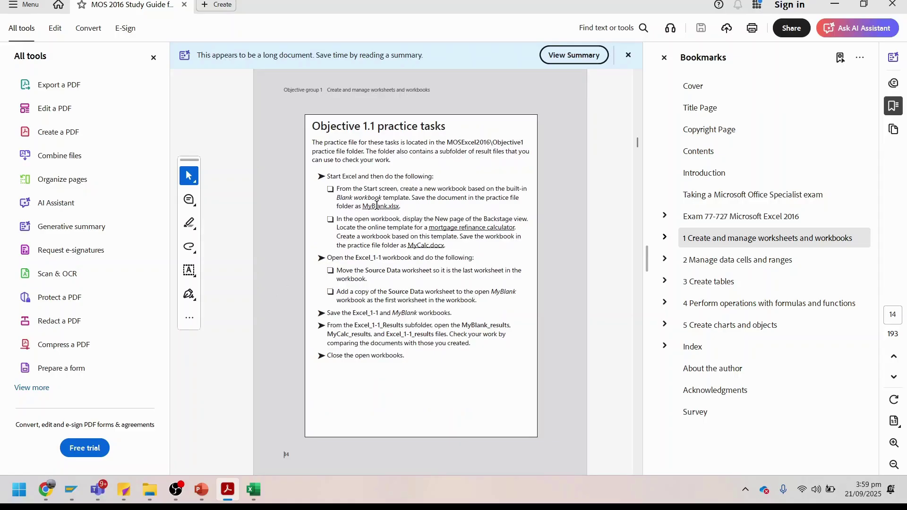
{"action": "scroll", "coordinate": [370, 164], "scroll_direction": "up", "scroll_amount": 1}
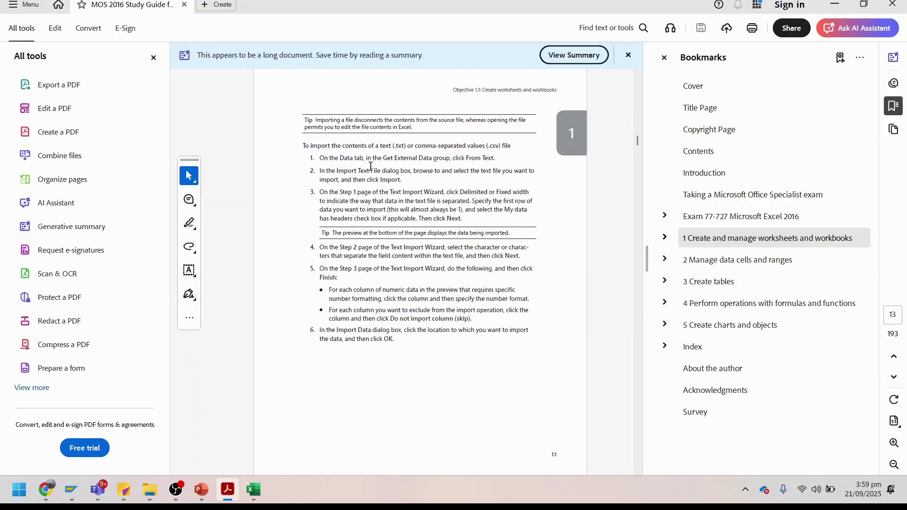
{"action": "scroll", "coordinate": [371, 166], "scroll_direction": "up", "scroll_amount": 4}
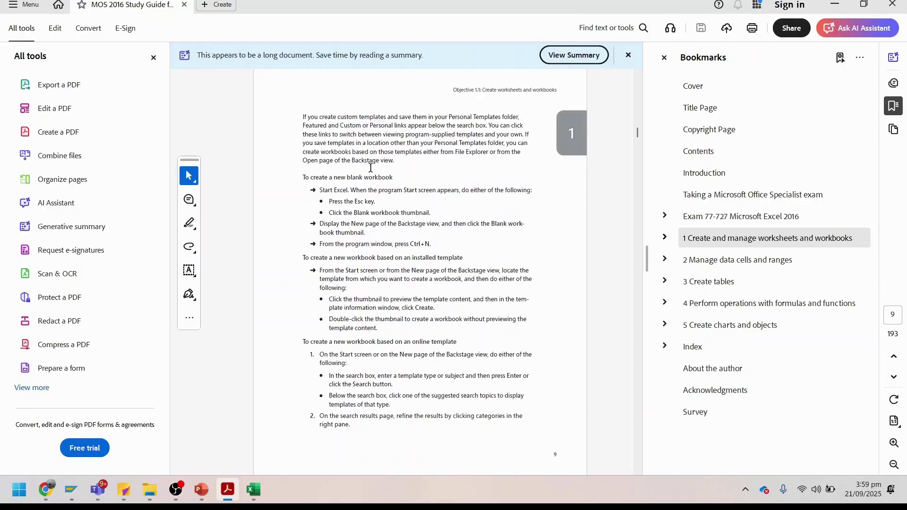
{"action": "scroll", "coordinate": [371, 170], "scroll_direction": "up", "scroll_amount": 2}
{"action": "scroll", "coordinate": [371, 170], "scroll_direction": "down", "scroll_amount": 2}
{"action": "scroll", "coordinate": [371, 168], "scroll_direction": "down", "scroll_amount": 3}
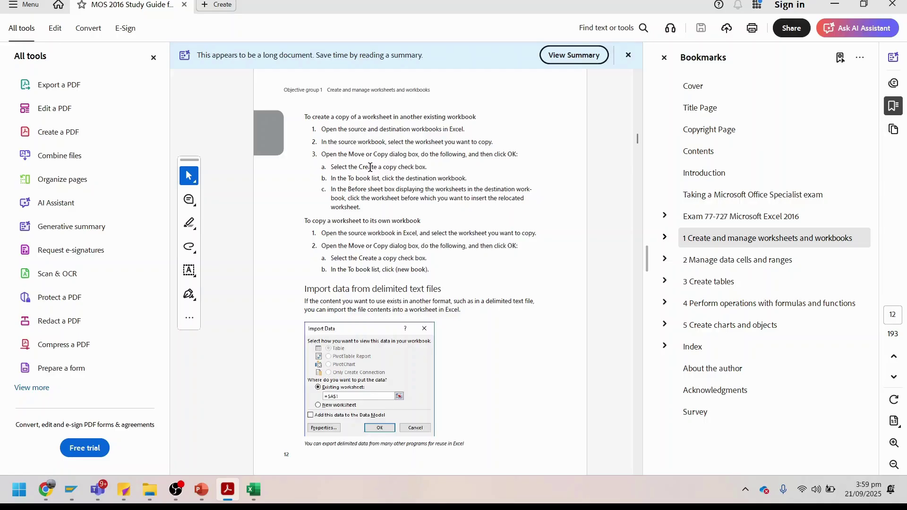
{"action": "scroll", "coordinate": [371, 167], "scroll_direction": "down", "scroll_amount": 1}
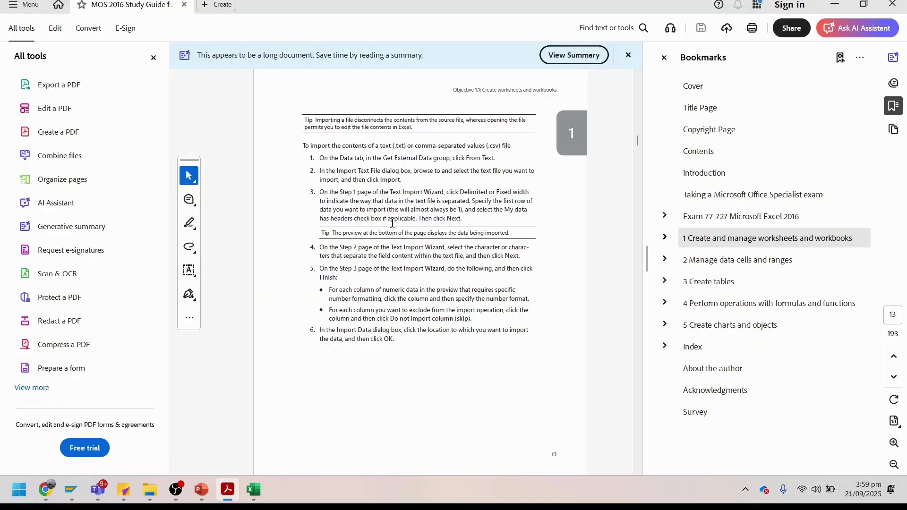
{"action": "scroll", "coordinate": [387, 206], "scroll_direction": "down", "scroll_amount": 1}
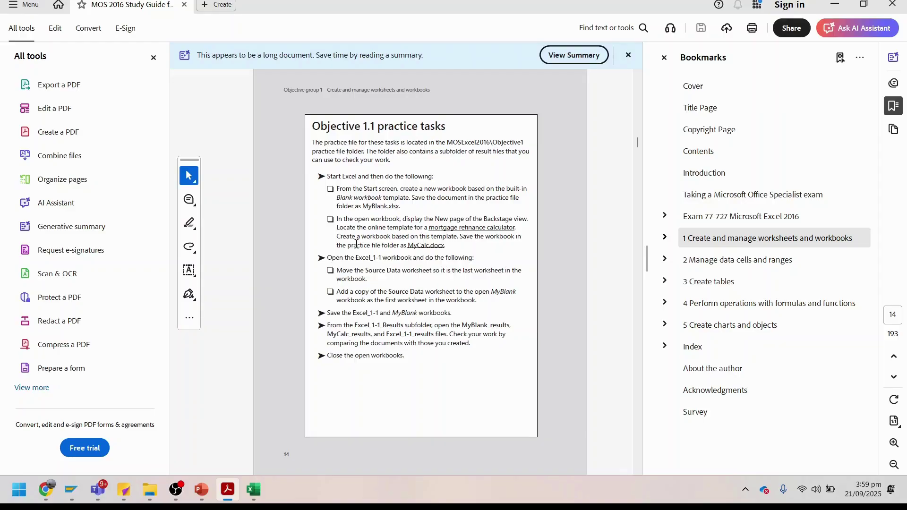
Step: Return to the Objective 1.2 practice tasks and reread the task to find all instances of garden on both worksheets
{"action": "scroll", "coordinate": [356, 243], "scroll_direction": "down", "scroll_amount": 1}
{"action": "scroll", "coordinate": [356, 244], "scroll_direction": "down", "scroll_amount": 6}
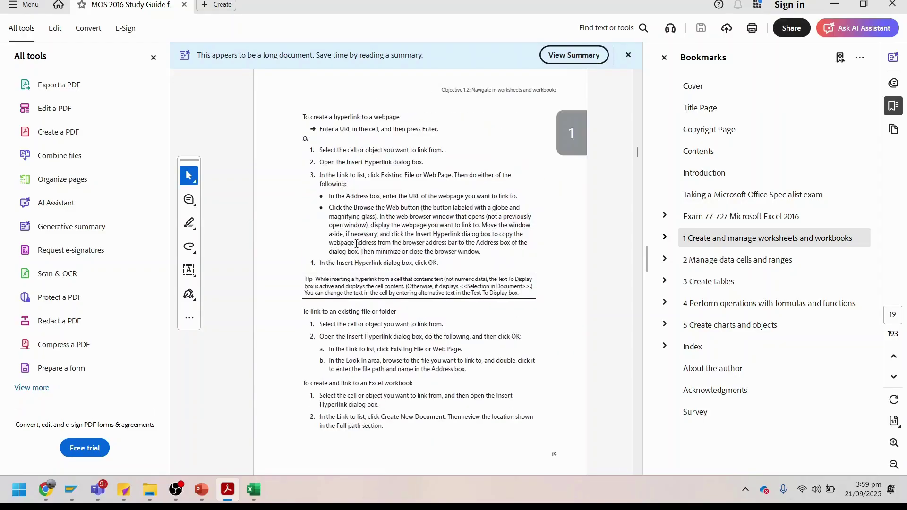
{"action": "scroll", "coordinate": [355, 243], "scroll_direction": "down", "scroll_amount": 1}
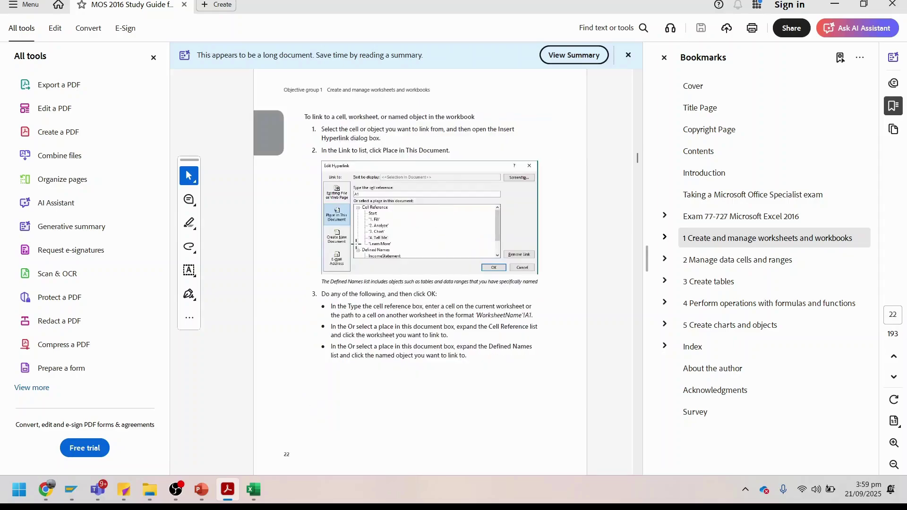
{"action": "scroll", "coordinate": [356, 244], "scroll_direction": "down", "scroll_amount": 2}
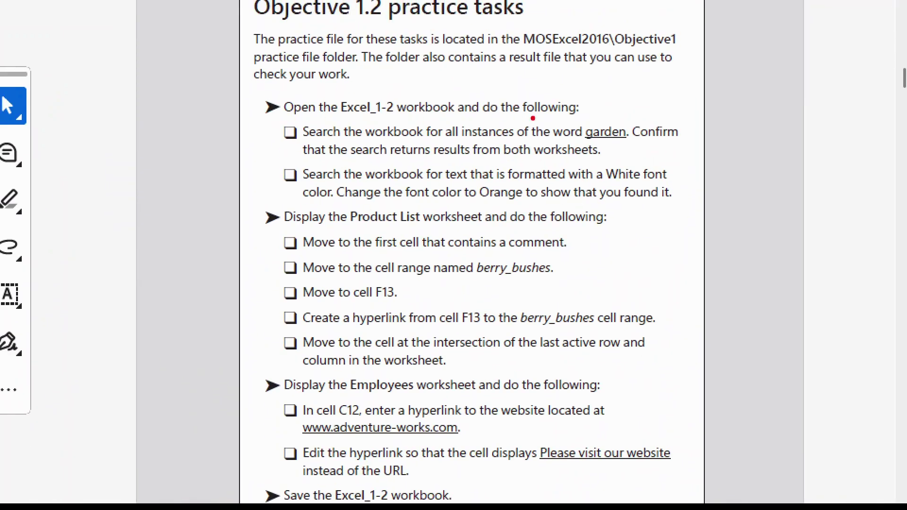
{"action": "left_click_drag", "start_coordinate": [266, 124], "coordinate": [716, 166]}
{"action": "left_click_drag", "start_coordinate": [579, 140], "coordinate": [635, 139]}
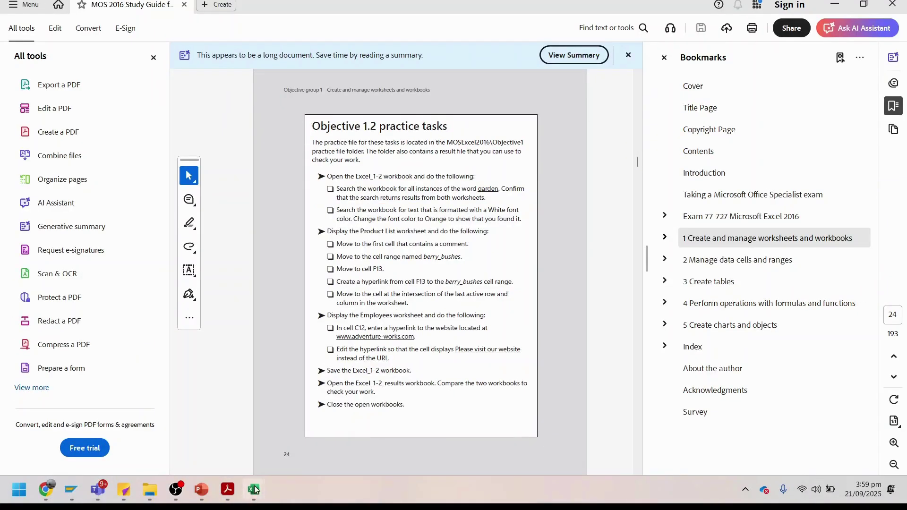
Step: Close the Excel_1-1 workbook, switch to Excel_1-2 in Excel, and select cell F19 on the Product List worksheet
{"action": "mouse_move", "coordinate": [254, 489]}
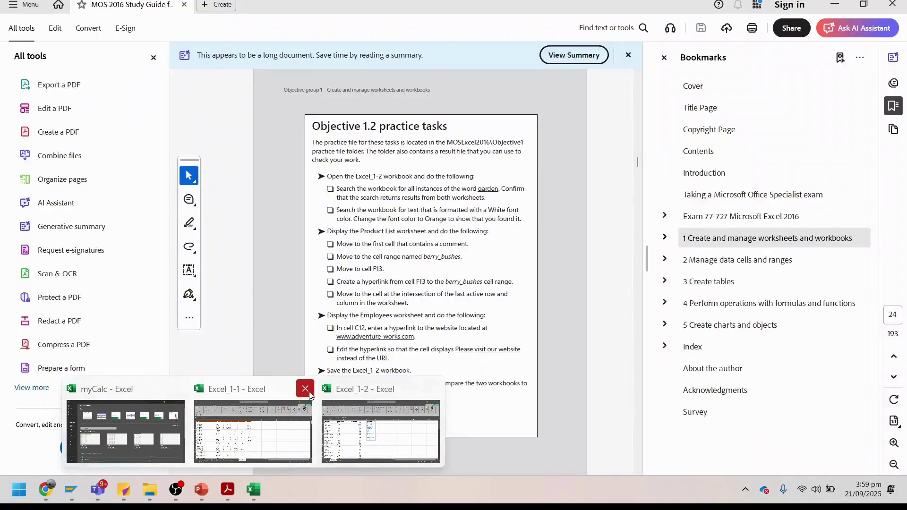
{"action": "left_click", "coordinate": [309, 392]}
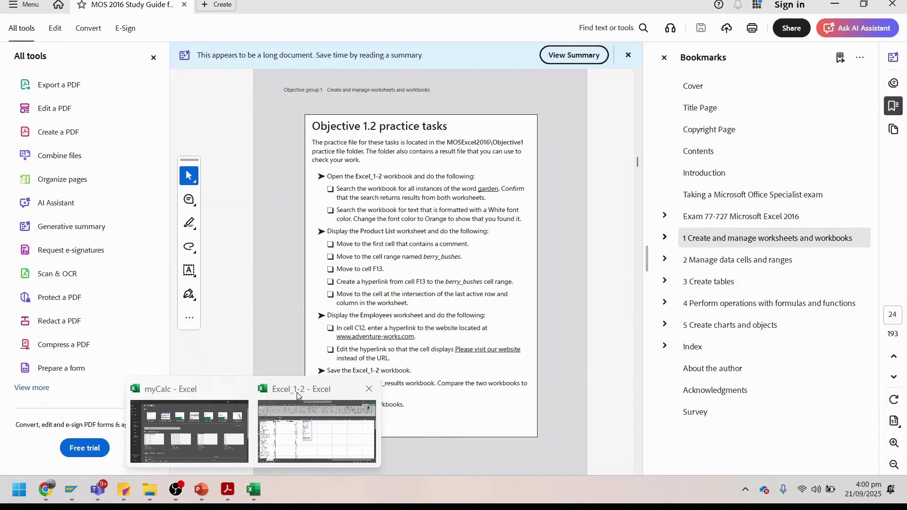
{"action": "left_click", "coordinate": [297, 392]}
{"action": "left_click", "coordinate": [402, 361]}
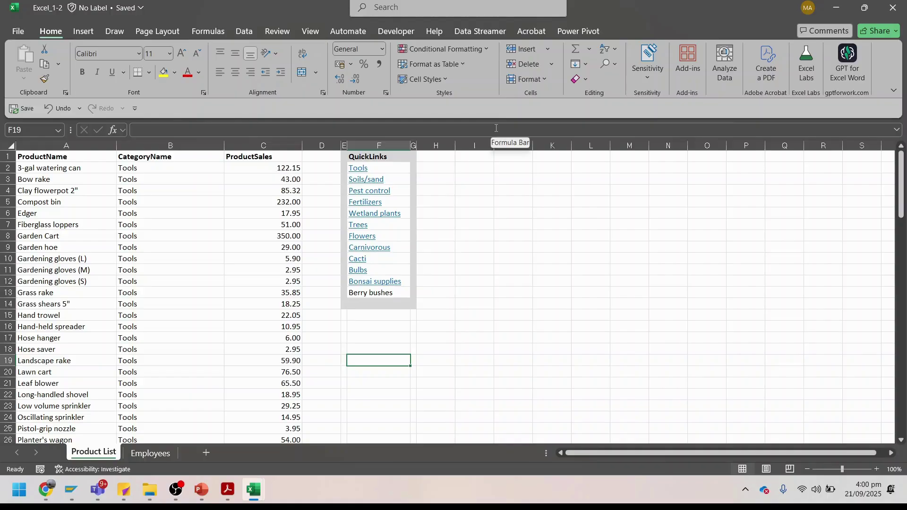
{"action": "key", "text": "ctrl+f"}
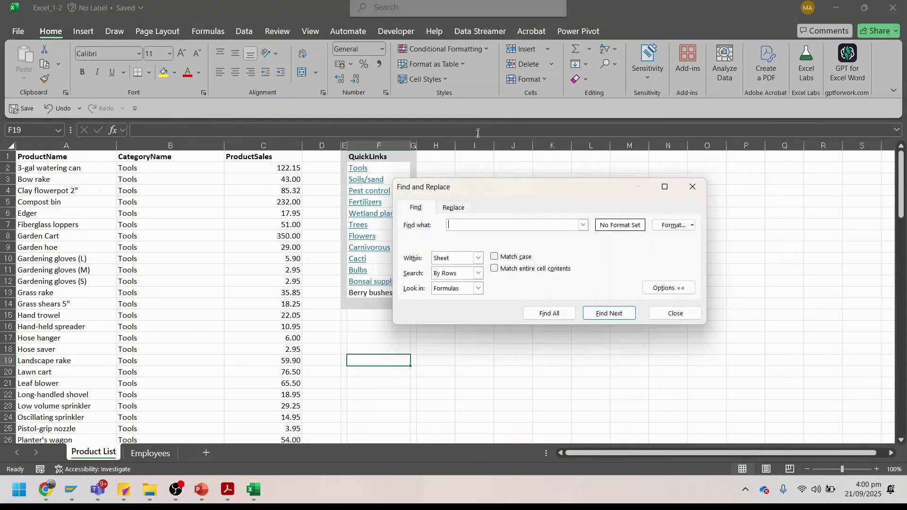
{"action": "left_click_drag", "start_coordinate": [485, 190], "coordinate": [192, 161]}
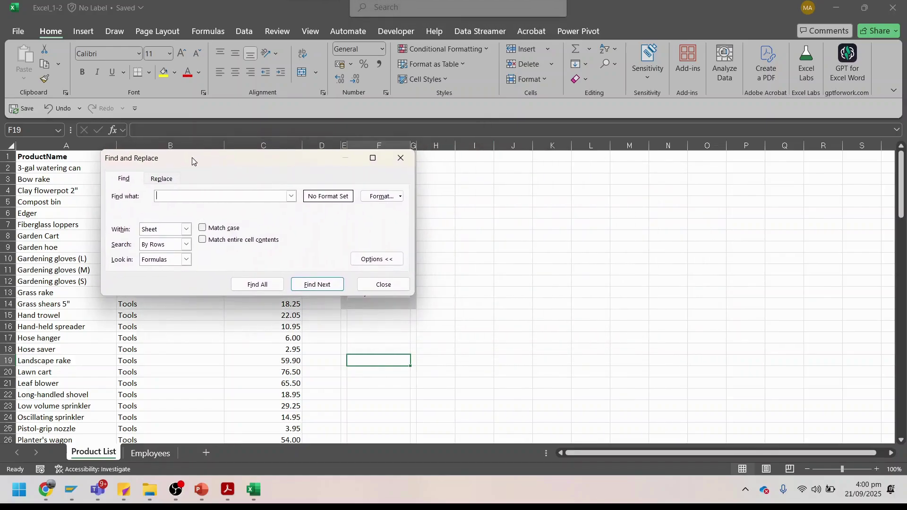
{"action": "left_click", "coordinate": [403, 158]}
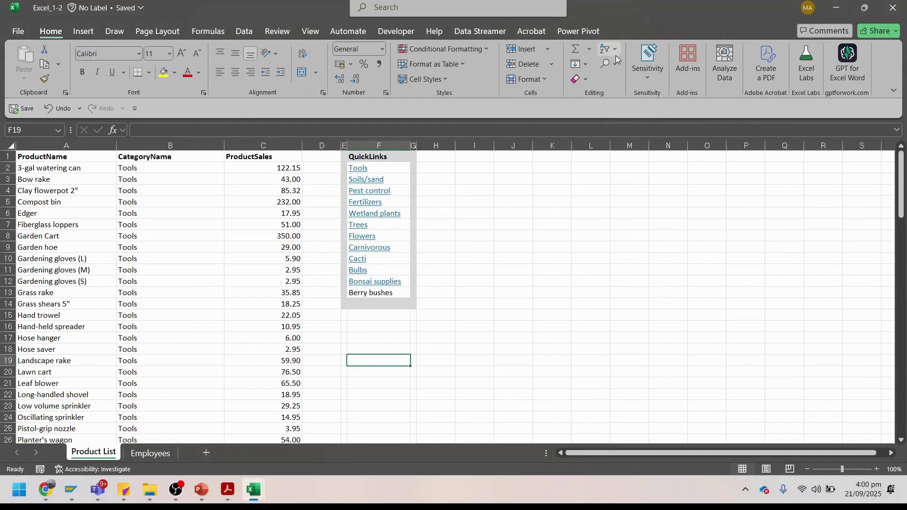
Step: Set up a Find search for the word garden within the entire workbook
{"action": "left_click", "coordinate": [615, 66]}
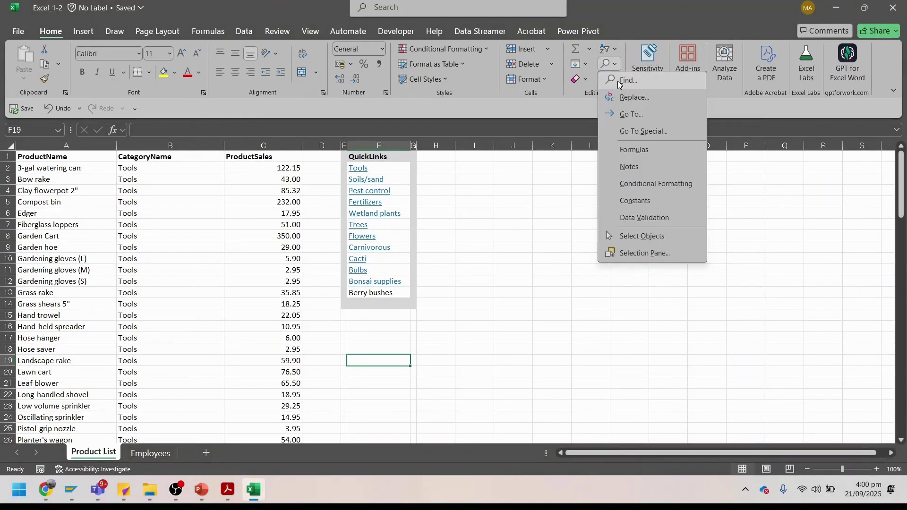
{"action": "left_click", "coordinate": [618, 81]}
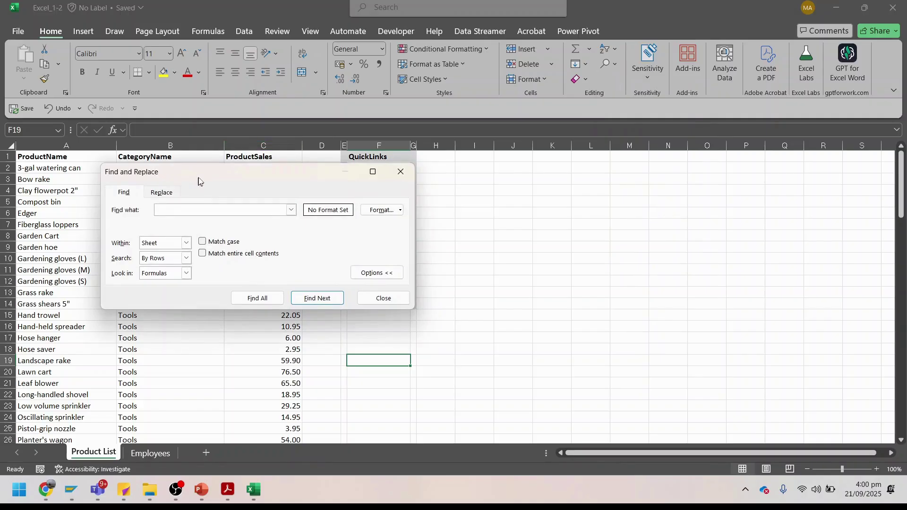
{"action": "left_click_drag", "start_coordinate": [199, 180], "coordinate": [466, 190]}
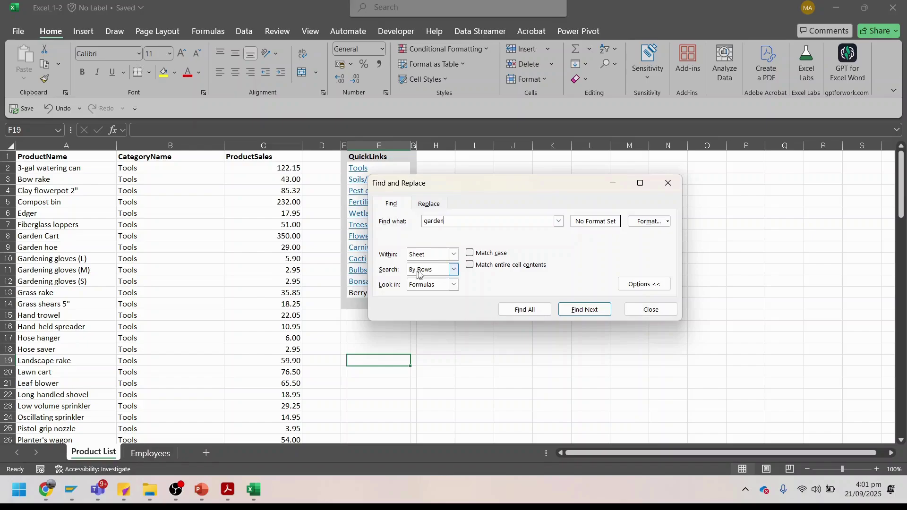
{"action": "left_click", "coordinate": [454, 255]}
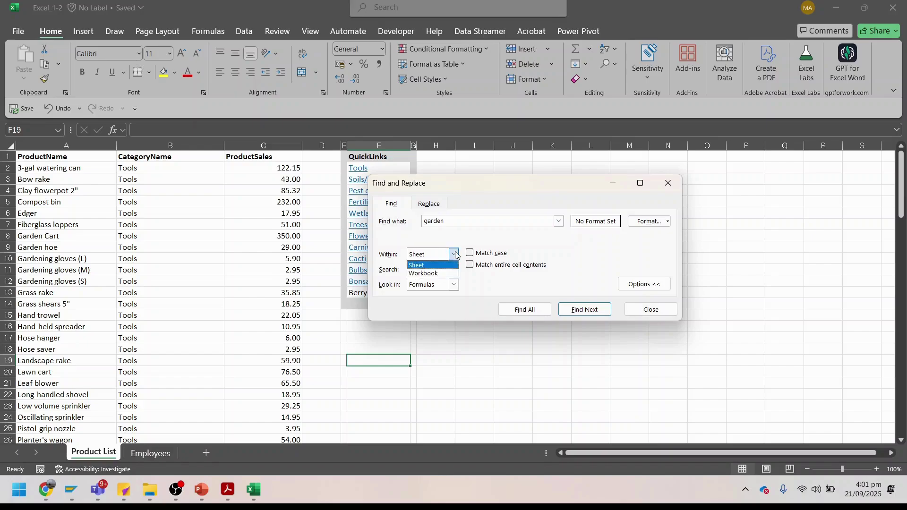
{"action": "left_click", "coordinate": [441, 274]}
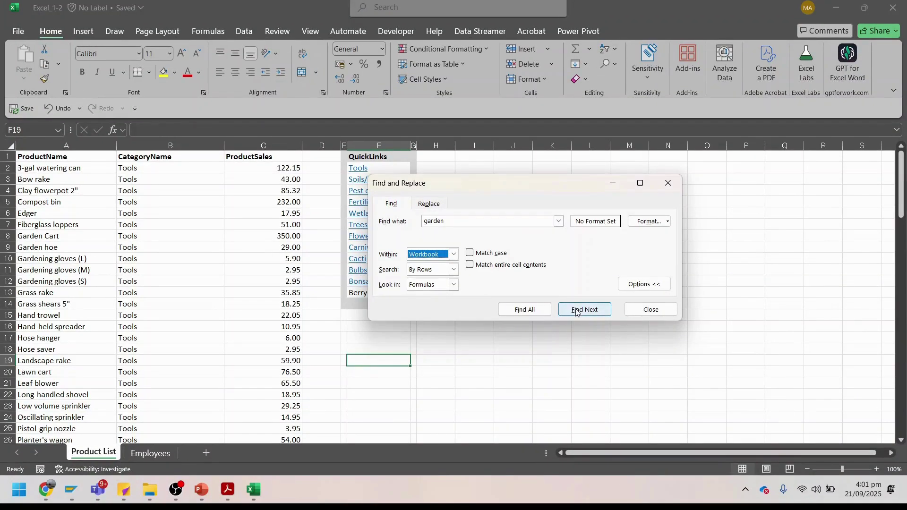
Step: Step through the matches for garden one by one across the Product List and Employees worksheets
{"action": "left_click", "coordinate": [576, 311]}
{"action": "left_click", "coordinate": [576, 310]}
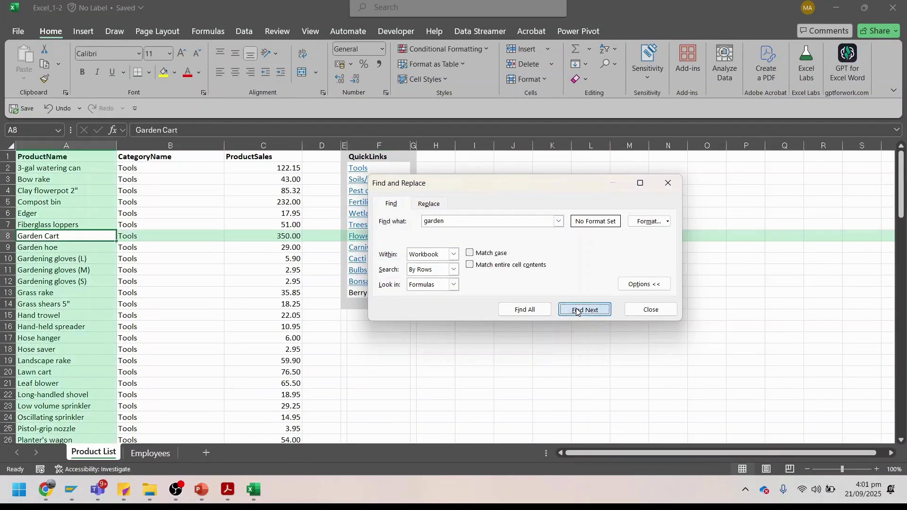
{"action": "left_click", "coordinate": [577, 310]}
{"action": "left_click", "coordinate": [577, 310]}
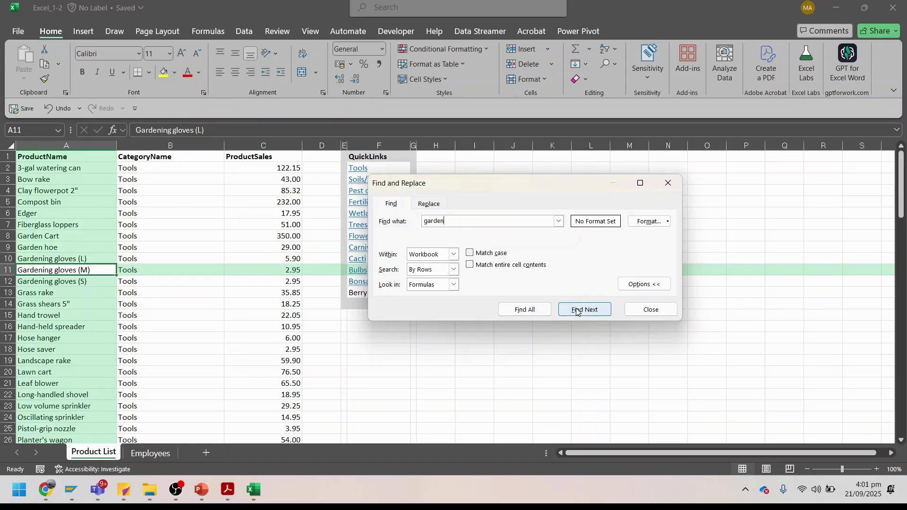
{"action": "left_click", "coordinate": [576, 310]}
{"action": "left_click", "coordinate": [577, 311]}
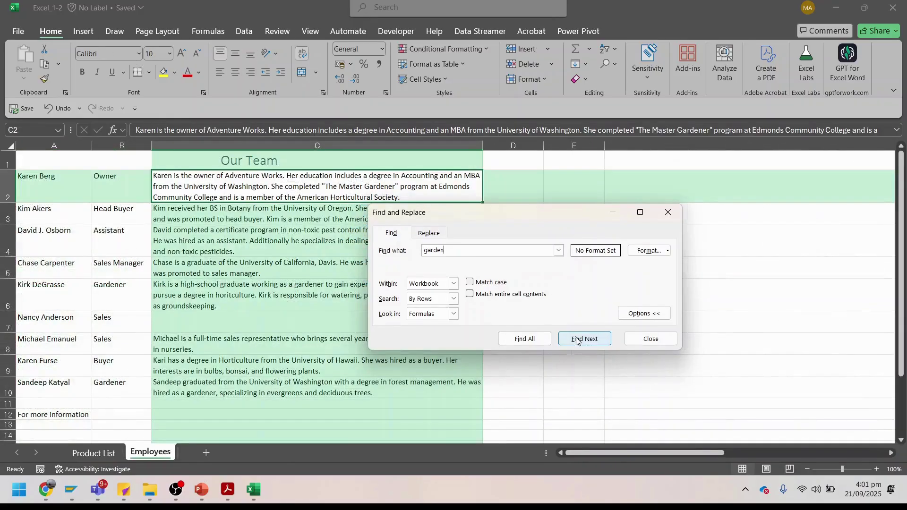
{"action": "left_click", "coordinate": [576, 341]}
{"action": "left_click", "coordinate": [577, 340]}
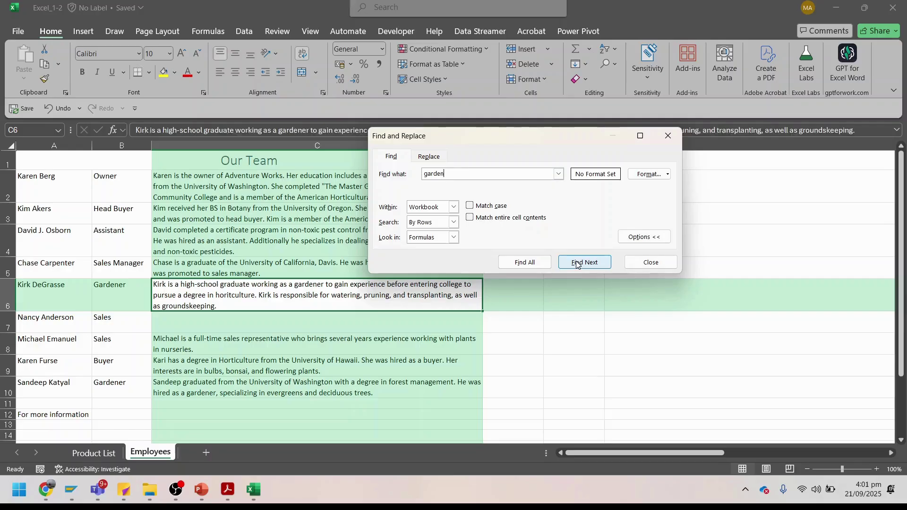
Step: List all matches for garden across the workbook and enlarge the results list to show every entry
{"action": "left_click", "coordinate": [518, 261]}
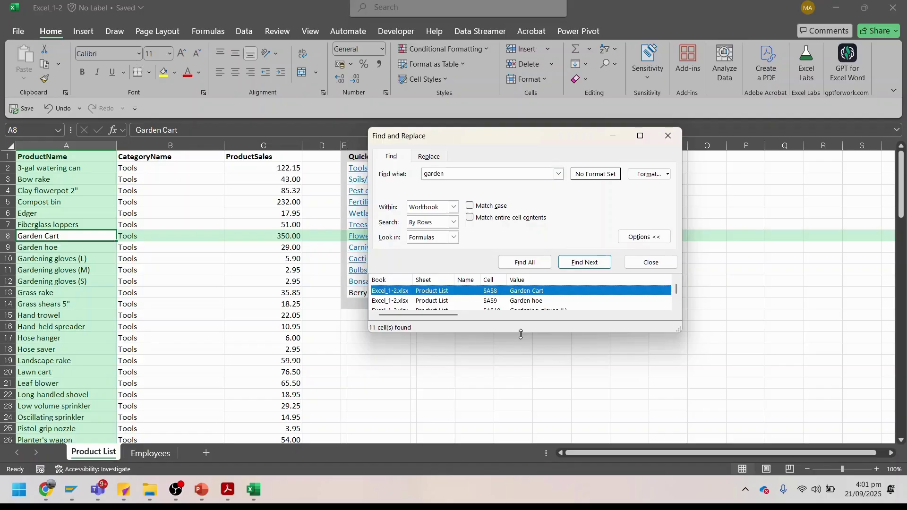
{"action": "left_click_drag", "start_coordinate": [521, 334], "coordinate": [514, 434]}
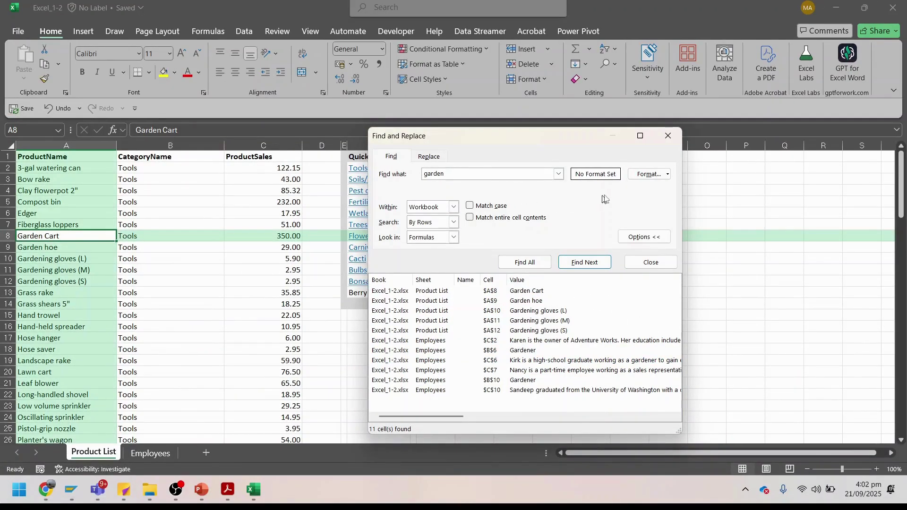
Step: Try to find all instances of garden restricted to cells with the Number format with two decimal places
{"action": "left_click", "coordinate": [642, 182]}
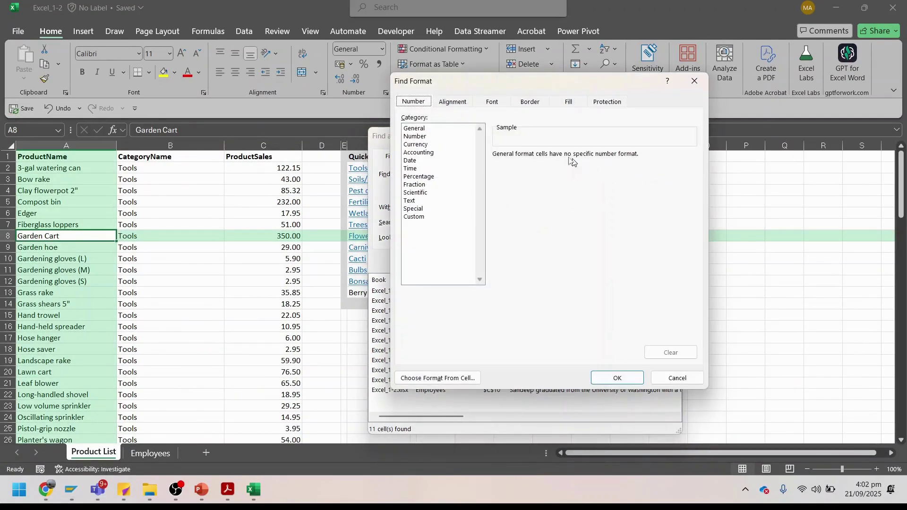
{"action": "left_click", "coordinate": [424, 137]}
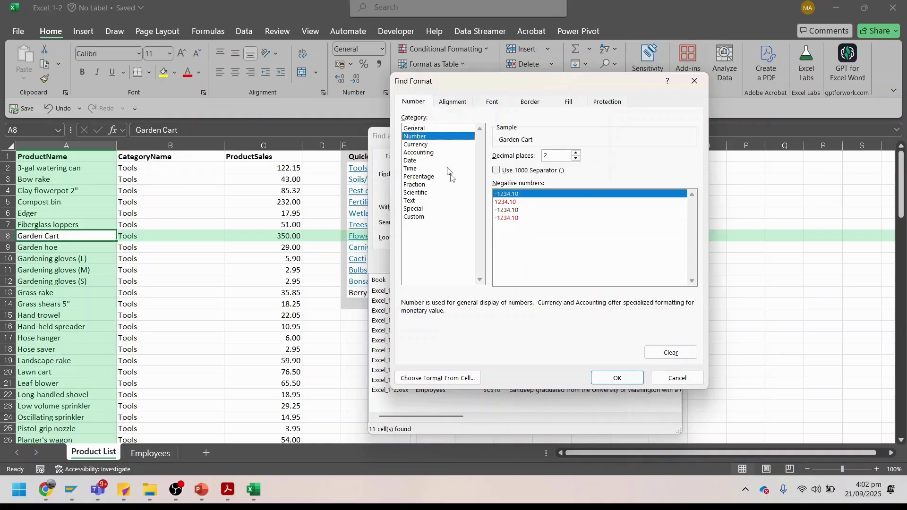
{"action": "left_click", "coordinate": [616, 378]}
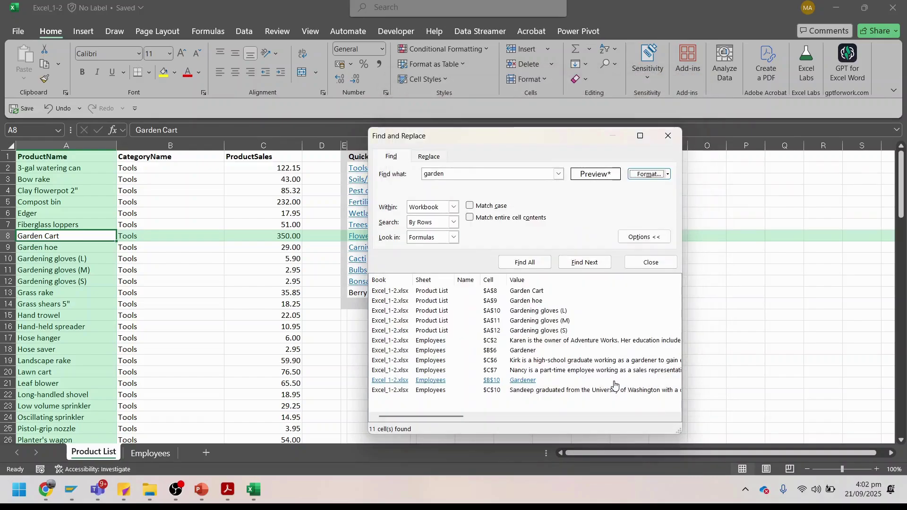
{"action": "left_click", "coordinate": [534, 263]}
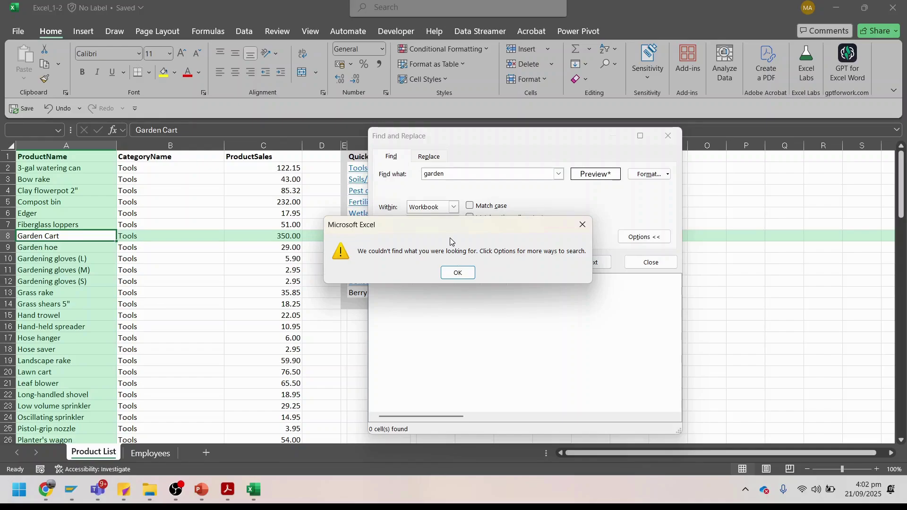
{"action": "left_click", "coordinate": [457, 273]}
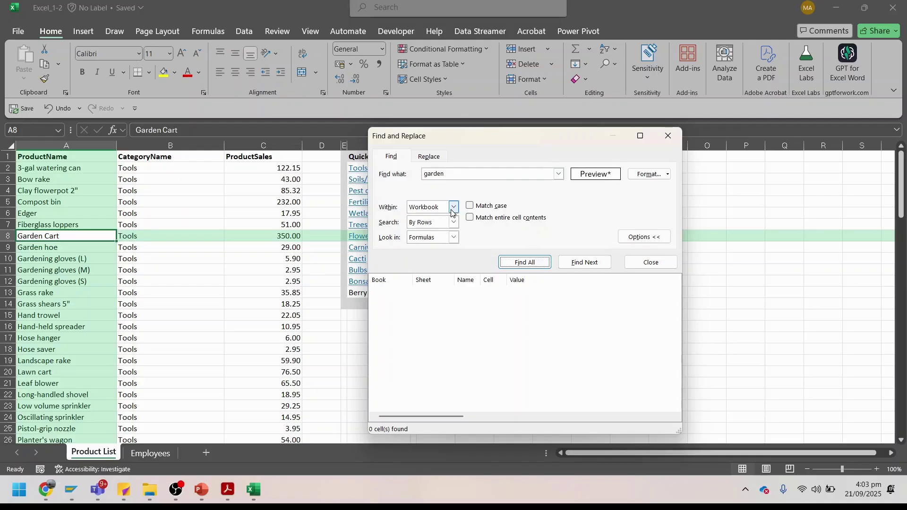
Step: Change the search format to the General number category and find all instances of garden in the workbook
{"action": "left_click", "coordinate": [644, 175]}
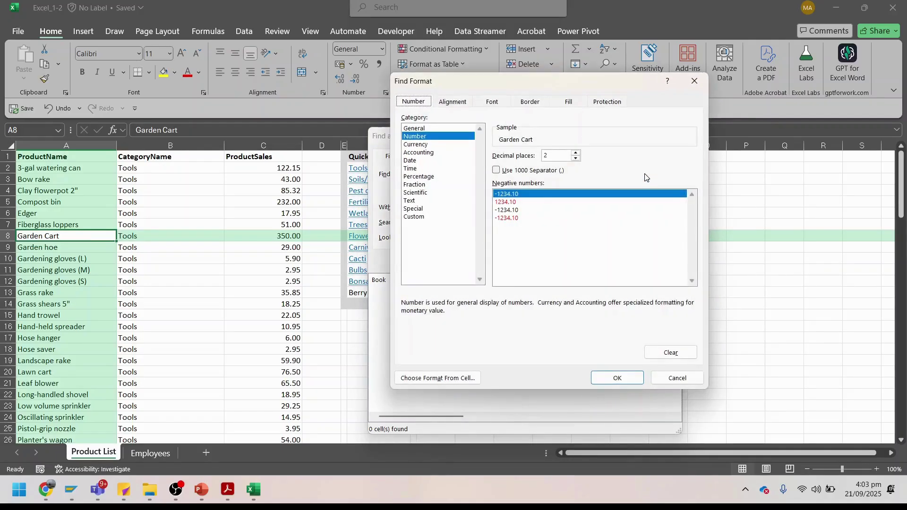
{"action": "left_click", "coordinate": [409, 128]}
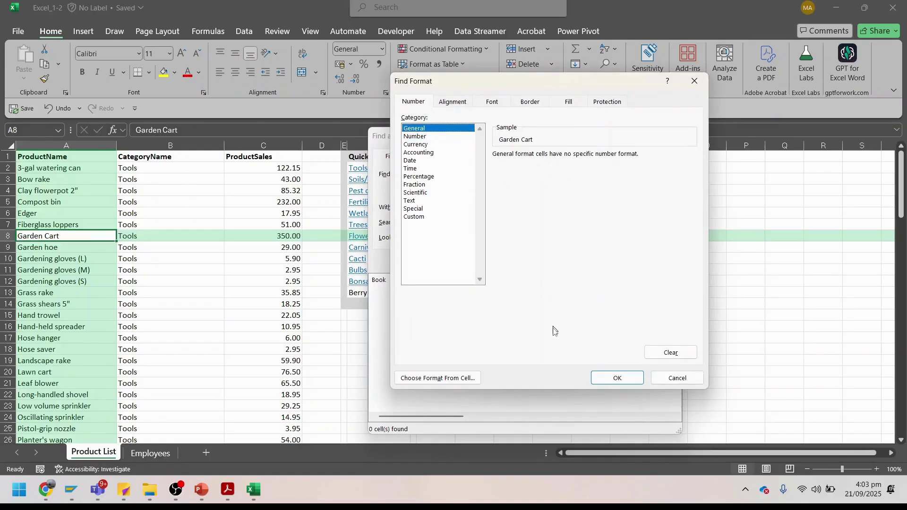
{"action": "left_click", "coordinate": [615, 378]}
{"action": "left_click", "coordinate": [524, 263]}
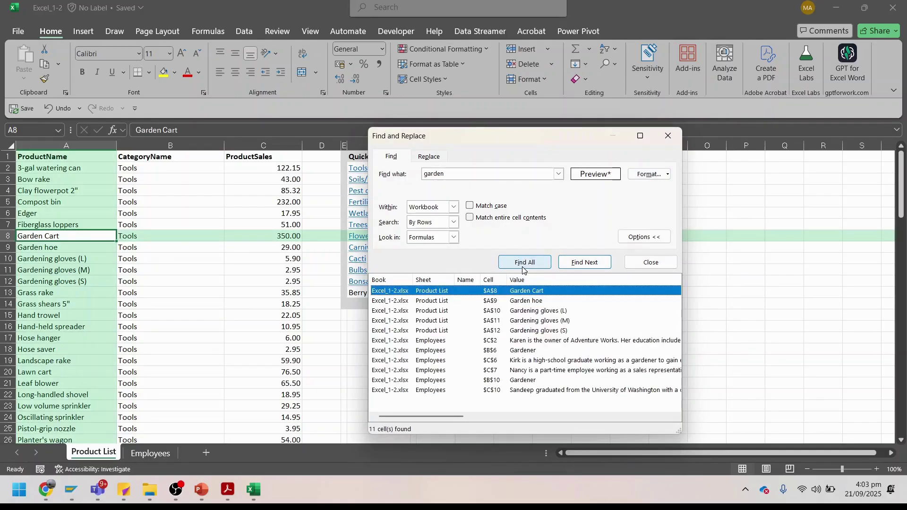
Step: Reread the Objective 1.2 practice tasks in the PDF study guide, return to the Excel_1-2 workbook and close the search dialog
{"action": "left_click", "coordinate": [227, 490]}
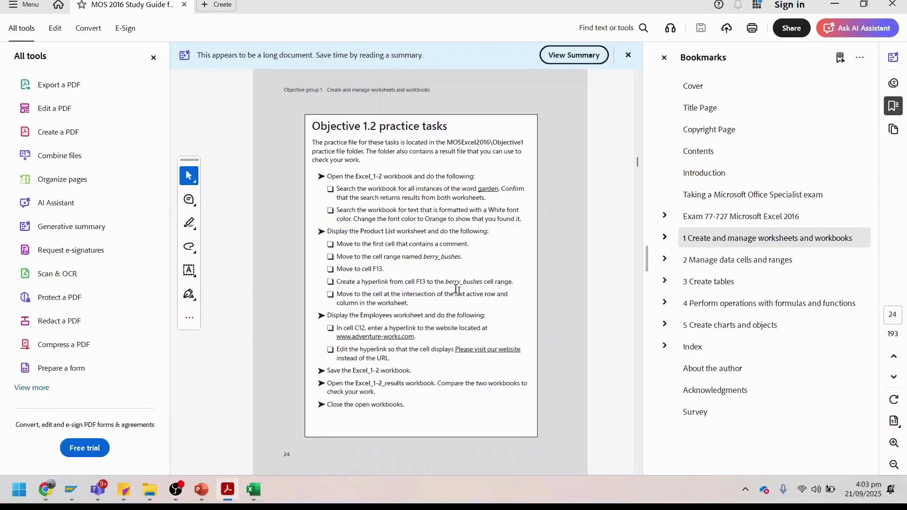
{"action": "mouse_move", "coordinate": [254, 494]}
{"action": "left_click", "coordinate": [331, 449]}
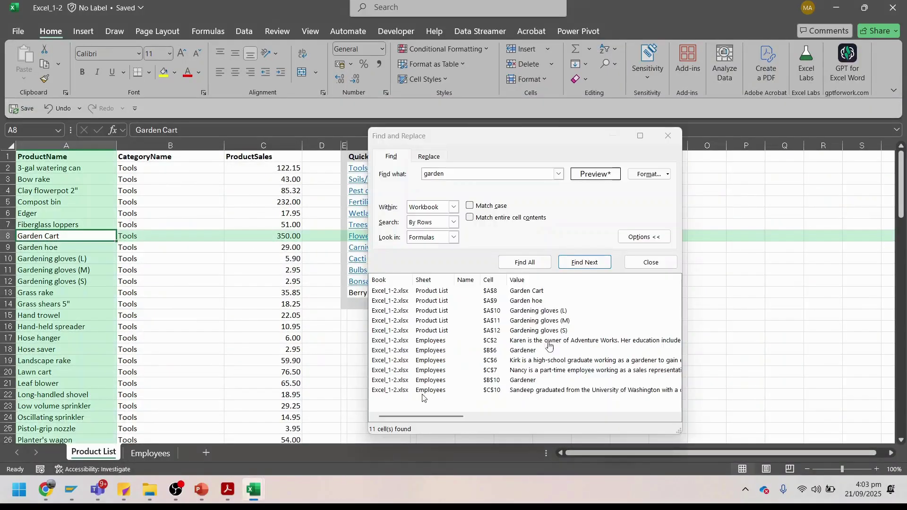
{"action": "left_click", "coordinate": [667, 136]}
Step: Enter the sample text hfdgfjgfjhdsf in cell N5 of the Product List worksheet and set its font color to white
{"action": "left_click", "coordinate": [680, 202]}
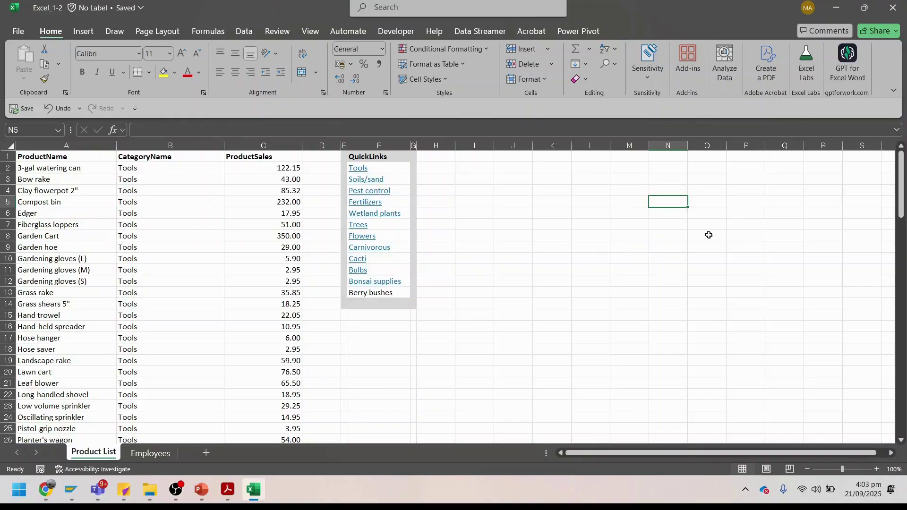
{"action": "type", "text": "hfdgfjgfjhdsf"}
{"action": "left_click", "coordinate": [706, 242]}
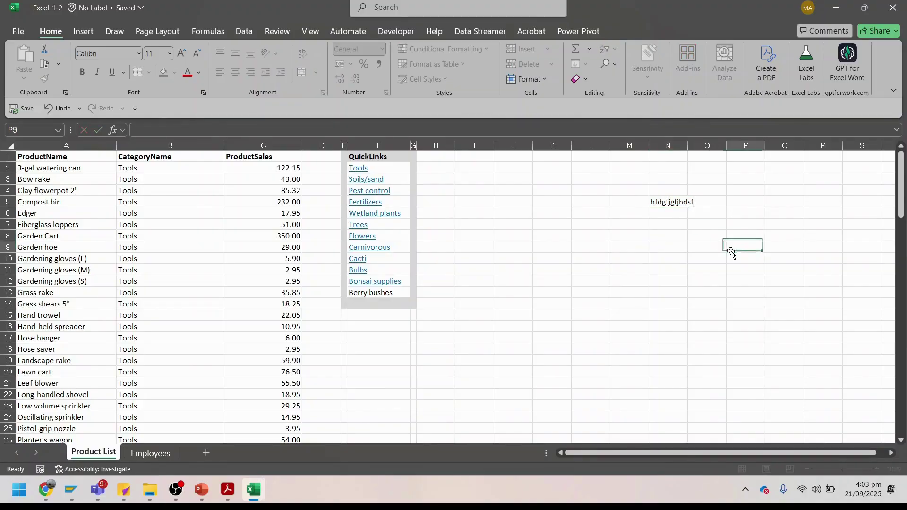
{"action": "left_click", "coordinate": [673, 202]}
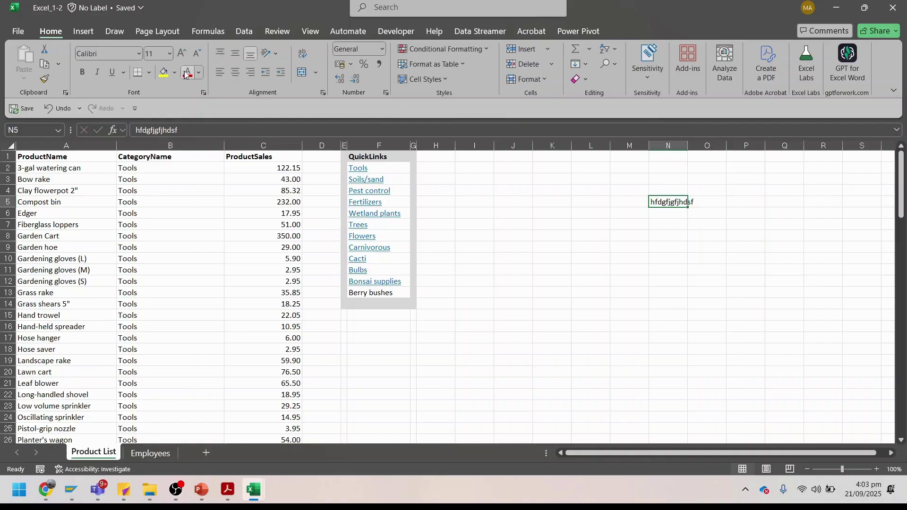
{"action": "left_click", "coordinate": [199, 72]}
{"action": "left_click", "coordinate": [190, 148]}
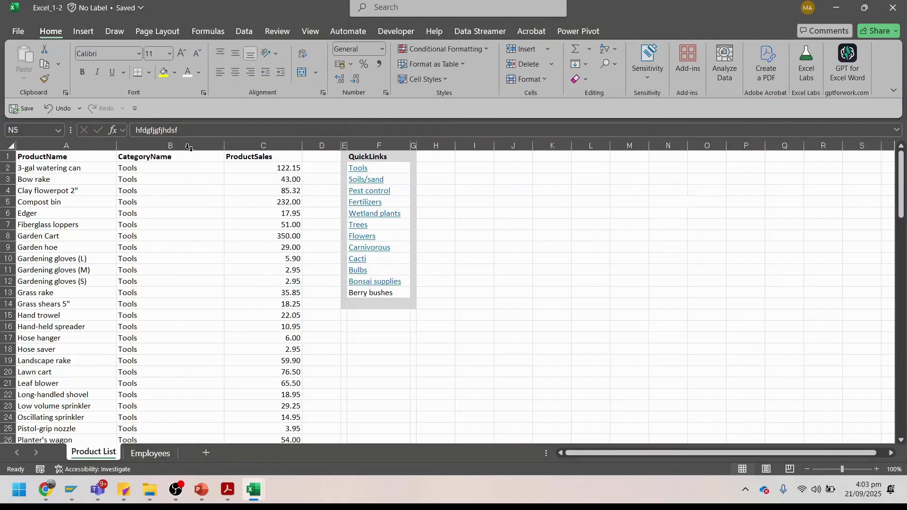
{"action": "left_click", "coordinate": [607, 297]}
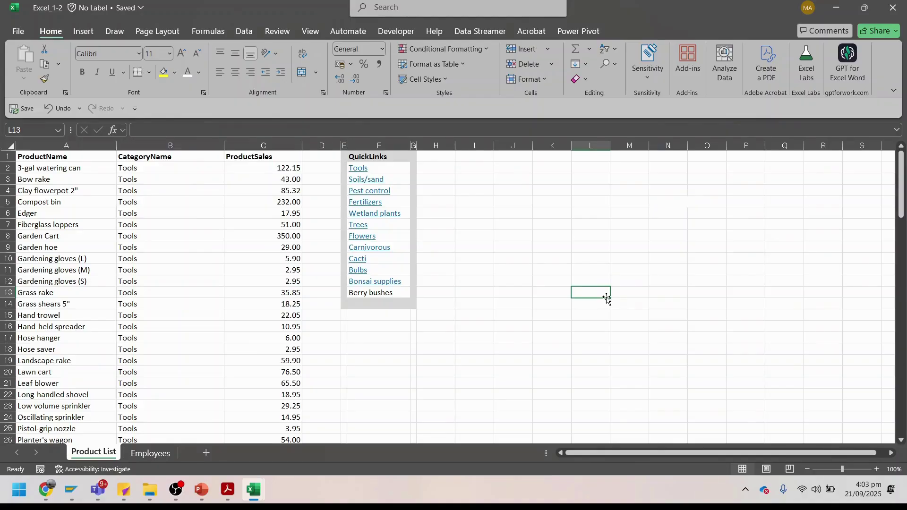
Step: Use Go To Special to select the cells containing notes on the Product List worksheet
{"action": "left_click", "coordinate": [615, 64]}
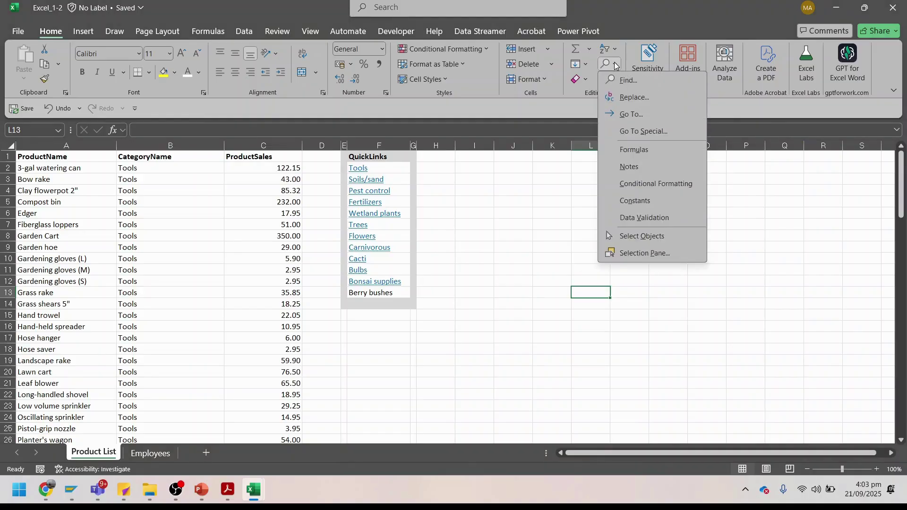
{"action": "left_click", "coordinate": [631, 124]}
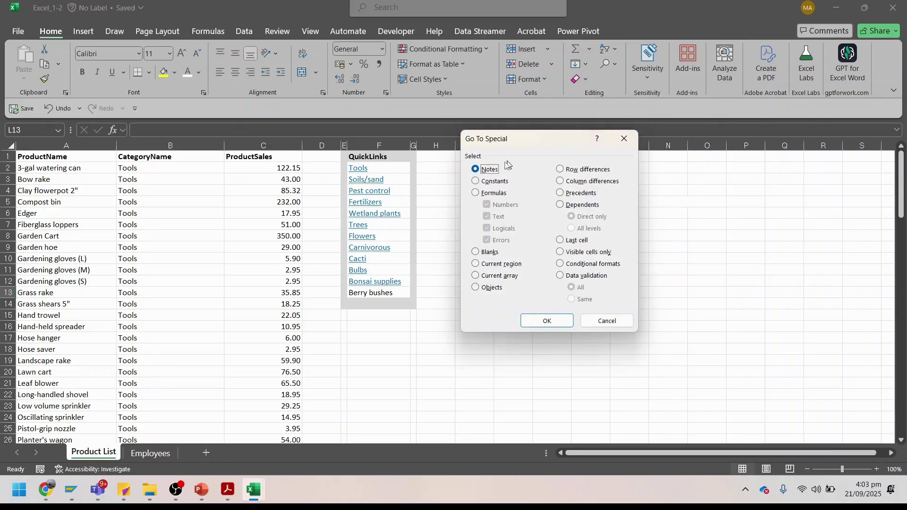
{"action": "left_click", "coordinate": [483, 180]}
{"action": "left_click", "coordinate": [477, 168]}
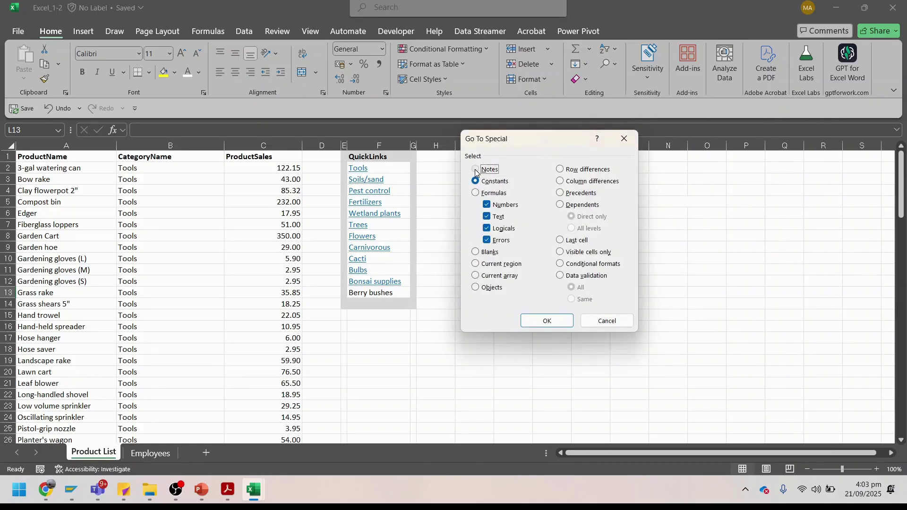
{"action": "left_click", "coordinate": [538, 320]}
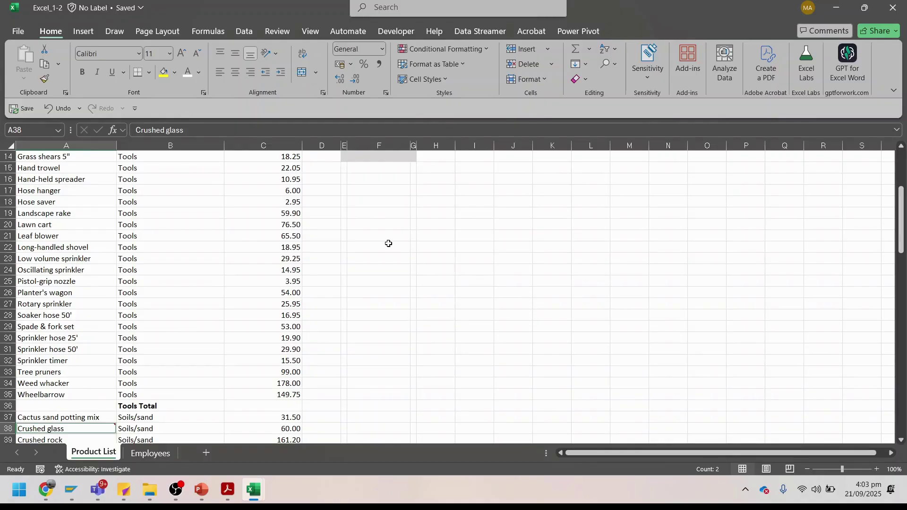
{"action": "scroll", "coordinate": [386, 245], "scroll_direction": "up", "scroll_amount": 5}
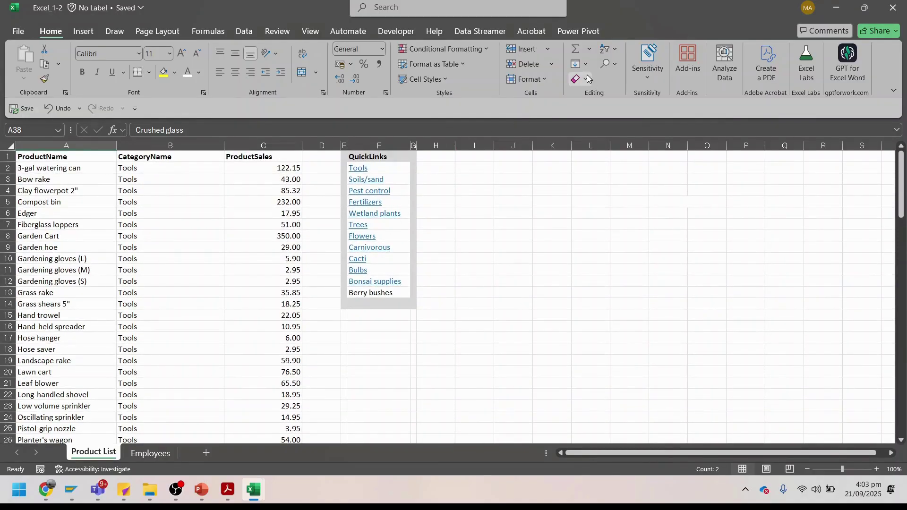
Step: Demonstrate the Notes find command twice to jump to the cells with notes from the start of the sheet
{"action": "left_click", "coordinate": [608, 67]}
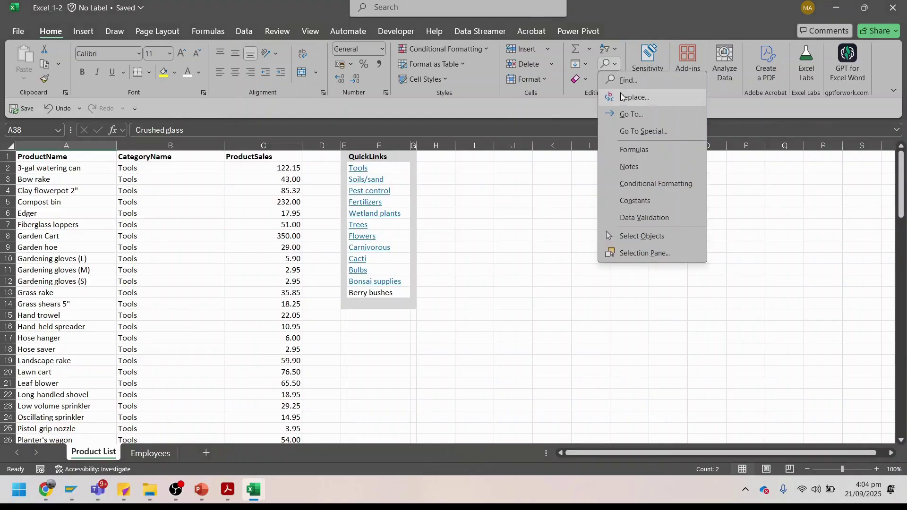
{"action": "left_click", "coordinate": [640, 168]}
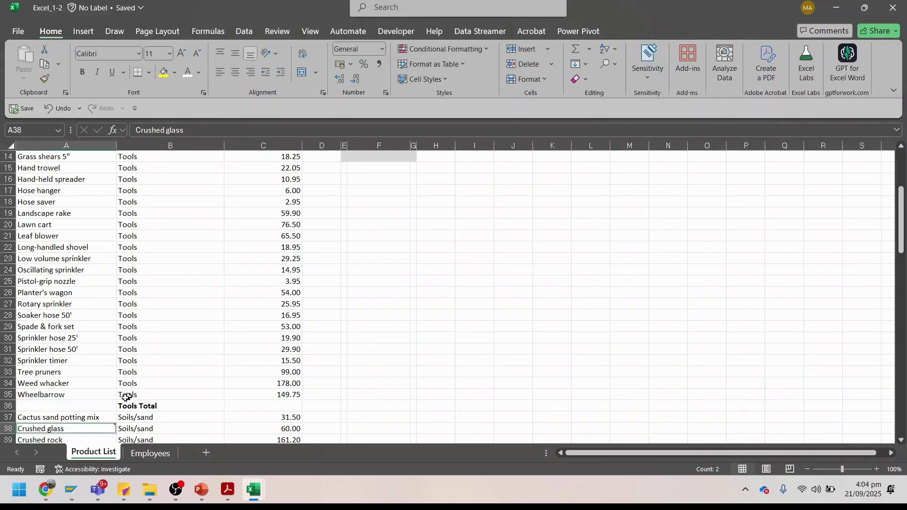
{"action": "scroll", "coordinate": [247, 254], "scroll_direction": "up", "scroll_amount": 5}
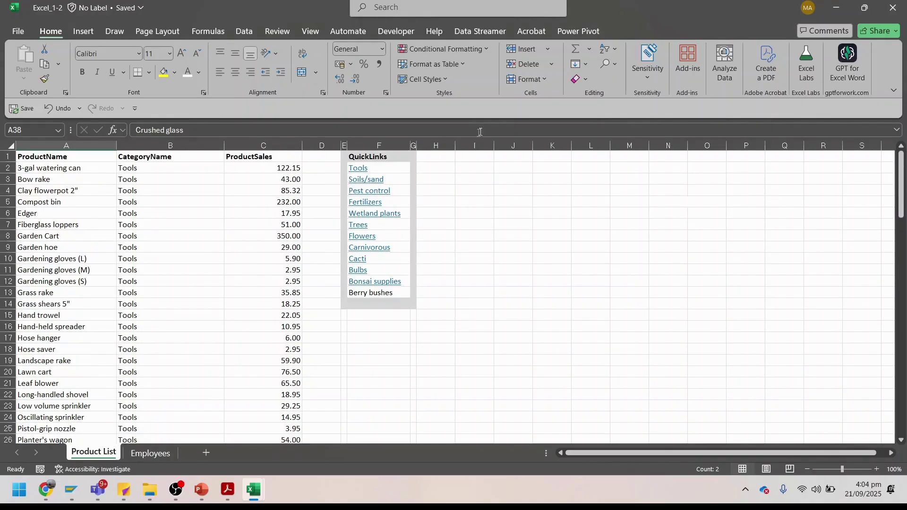
{"action": "left_click", "coordinate": [609, 64]}
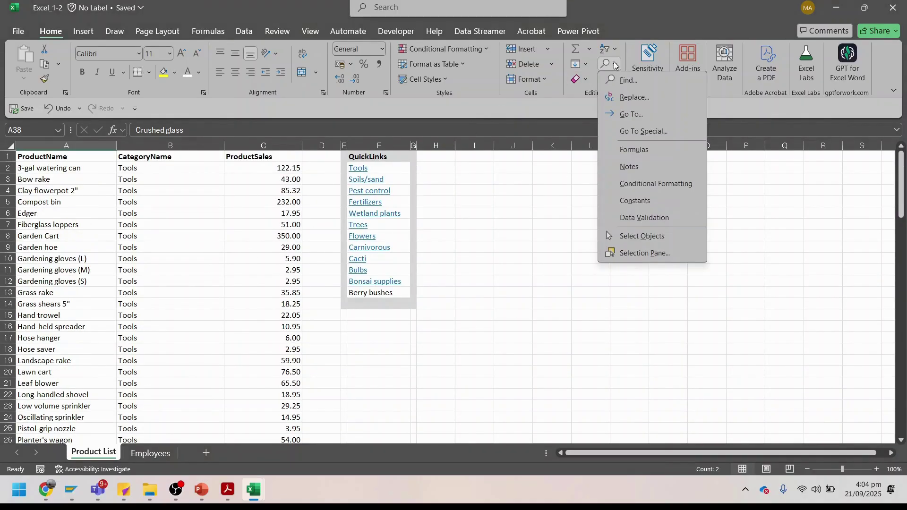
{"action": "left_click", "coordinate": [633, 166]}
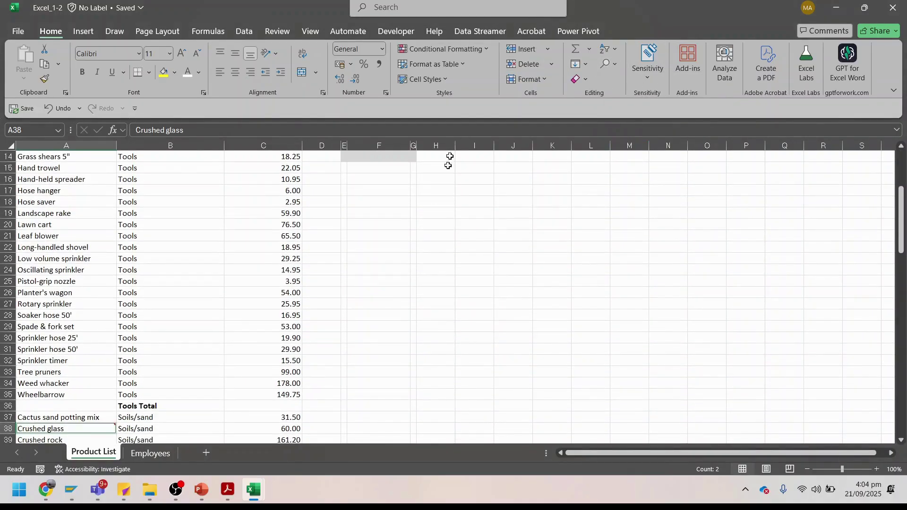
{"action": "left_click", "coordinate": [615, 66]}
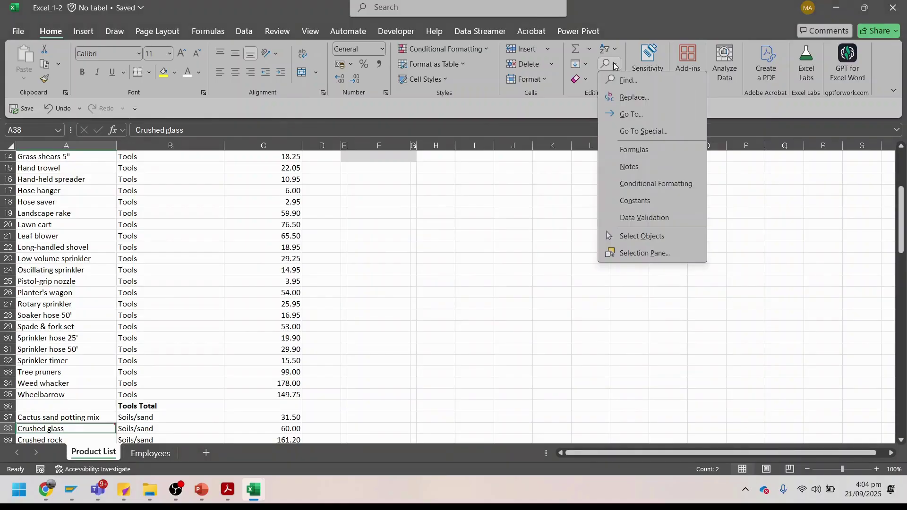
{"action": "left_click", "coordinate": [623, 80]}
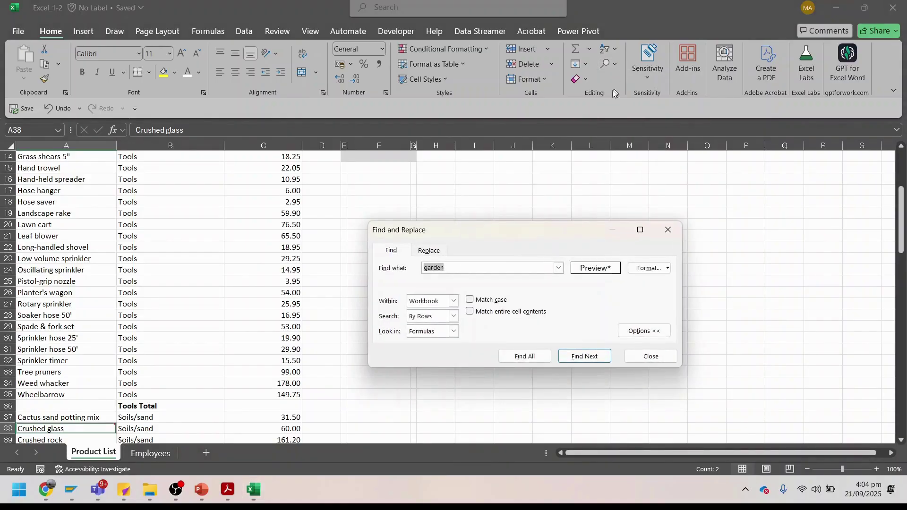
{"action": "left_click", "coordinate": [668, 229]}
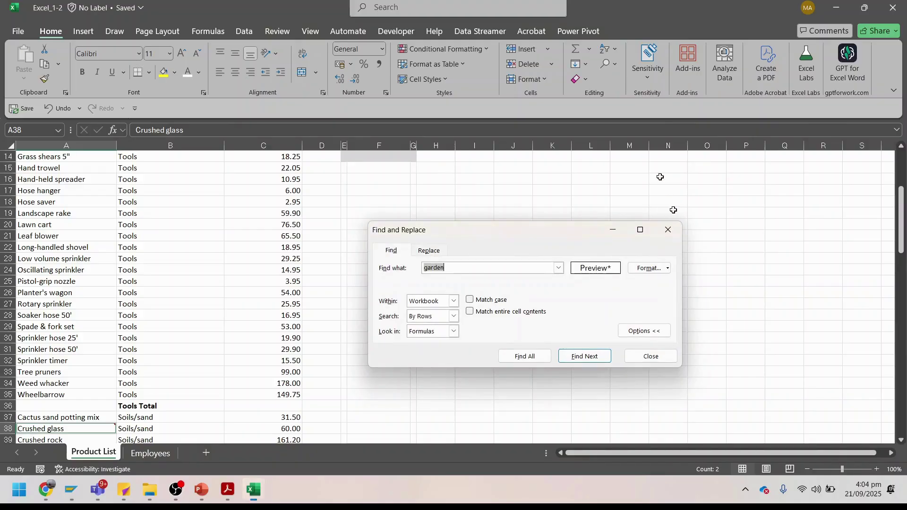
Step: Set the Find format criteria for the search term garden to a white font color
{"action": "left_click", "coordinate": [613, 64]}
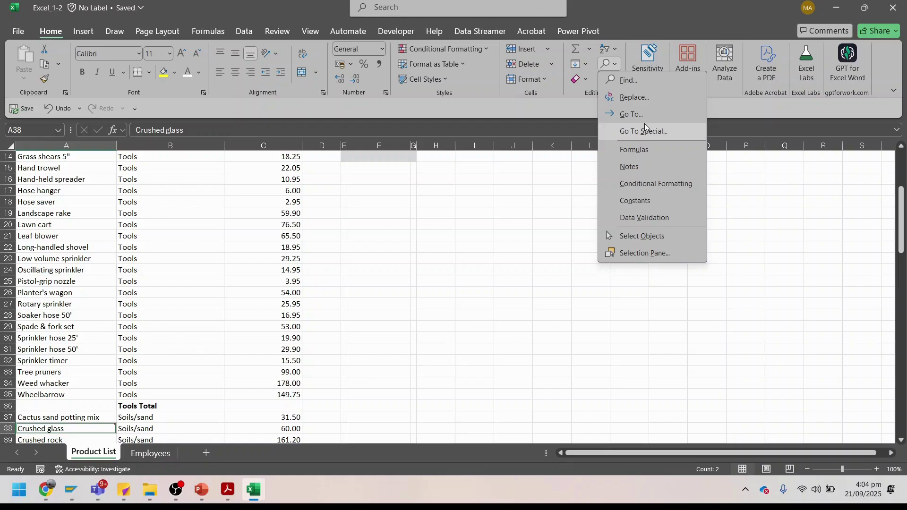
{"action": "left_click", "coordinate": [633, 80]}
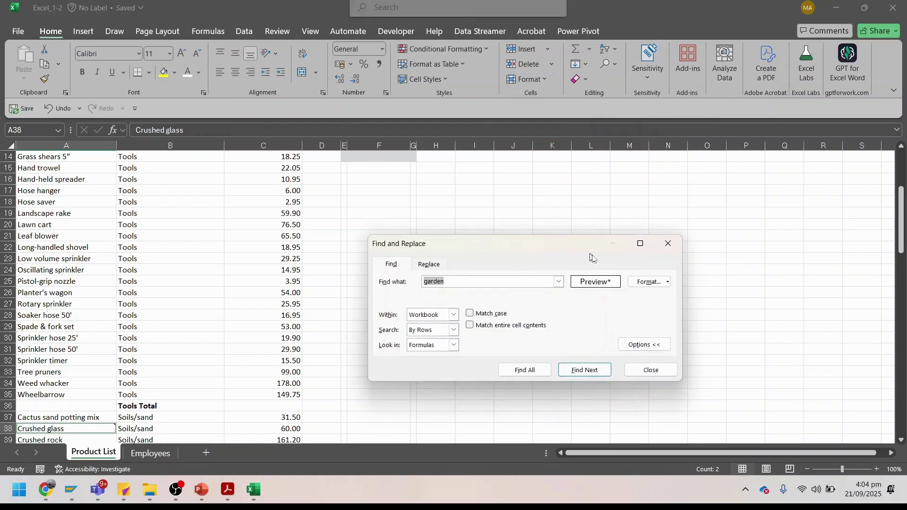
{"action": "left_click", "coordinate": [649, 282]}
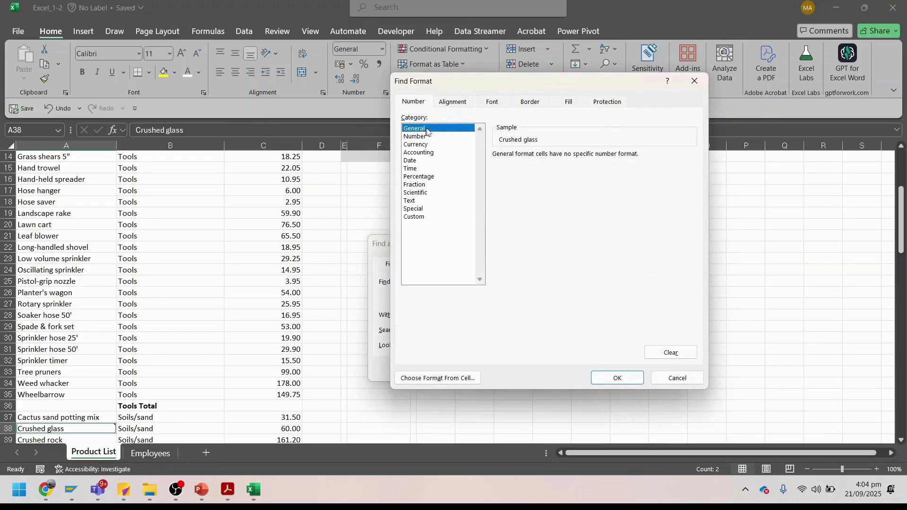
{"action": "left_click", "coordinate": [504, 105]}
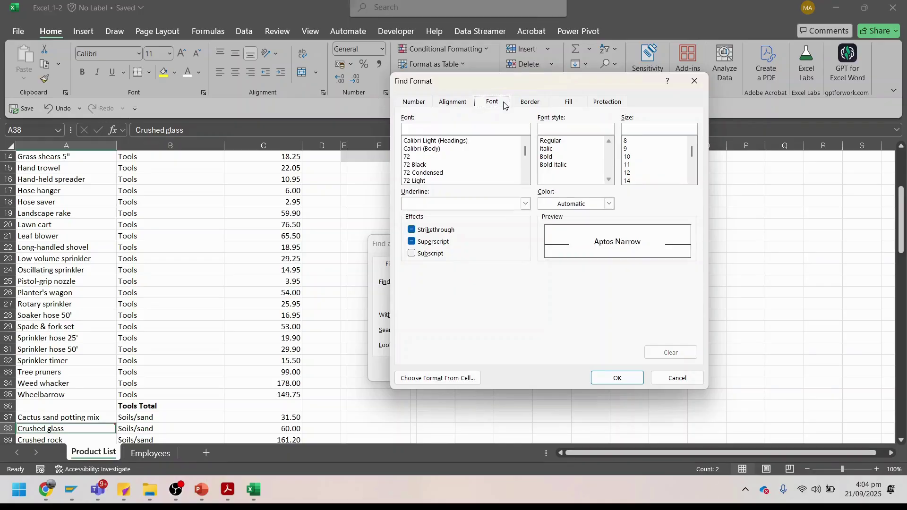
{"action": "left_click", "coordinate": [610, 203]}
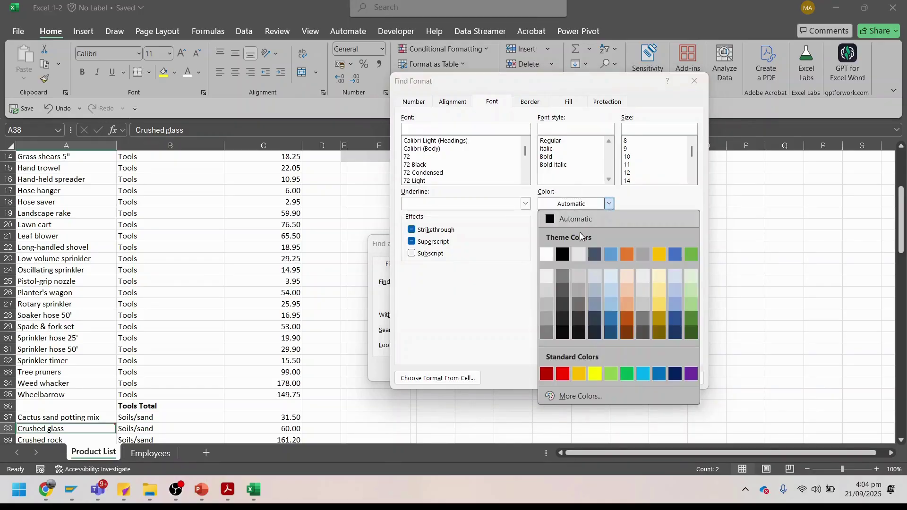
{"action": "left_click", "coordinate": [548, 258]}
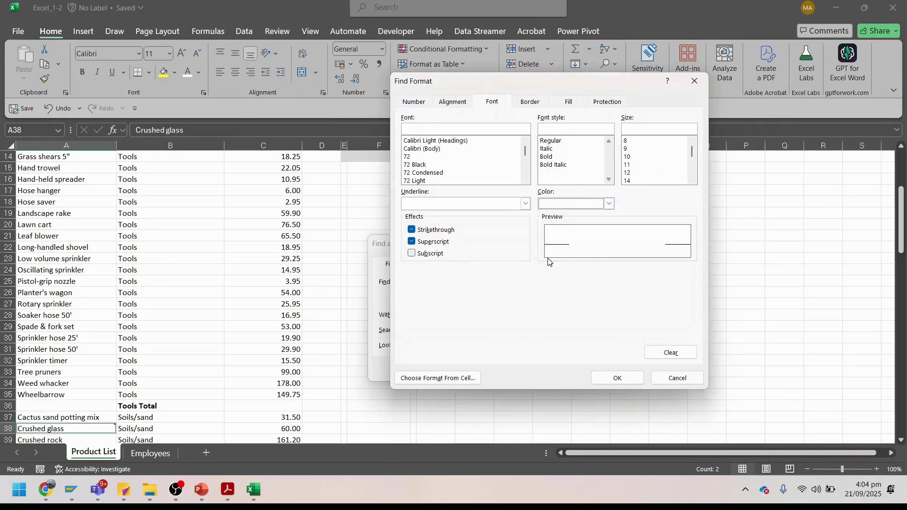
{"action": "left_click", "coordinate": [617, 376]}
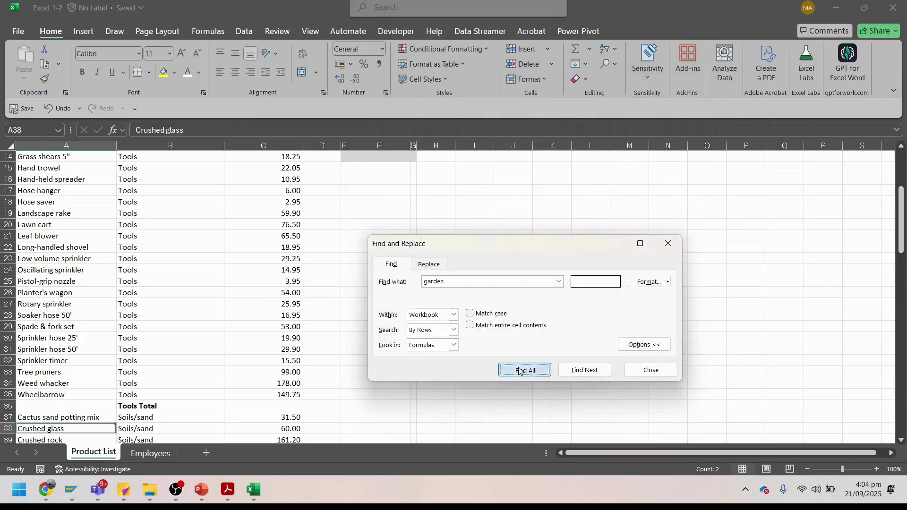
Step: Find all white-formatted instances of garden in the workbook, step through the matches, and return to the Product List worksheet
{"action": "left_click", "coordinate": [519, 372]}
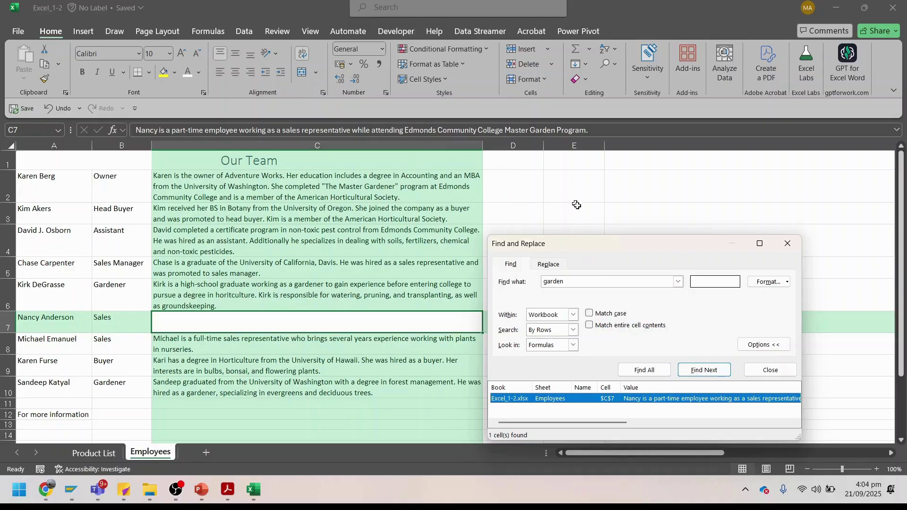
{"action": "left_click", "coordinate": [704, 370]}
{"action": "left_click", "coordinate": [704, 370]}
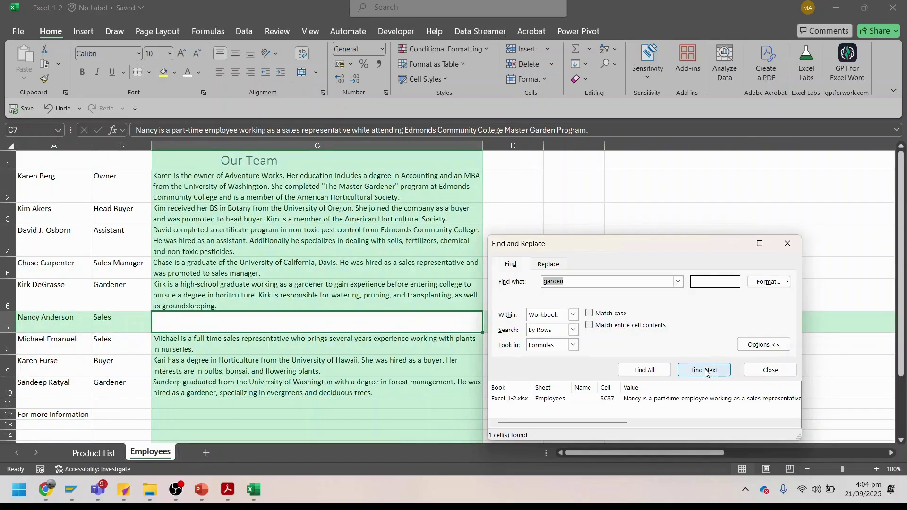
{"action": "key", "text": "Escape"}
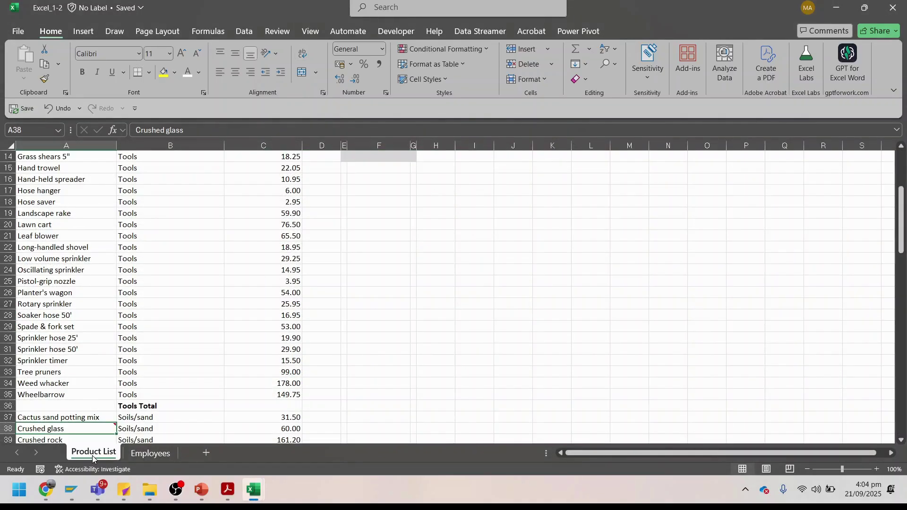
Step: Select blank areas of the Product List worksheet, including the range starting at I16, and check their font color options
{"action": "left_click", "coordinate": [590, 247]}
{"action": "left_click", "coordinate": [596, 214]}
{"action": "left_click_drag", "start_coordinate": [552, 157], "coordinate": [792, 316]}
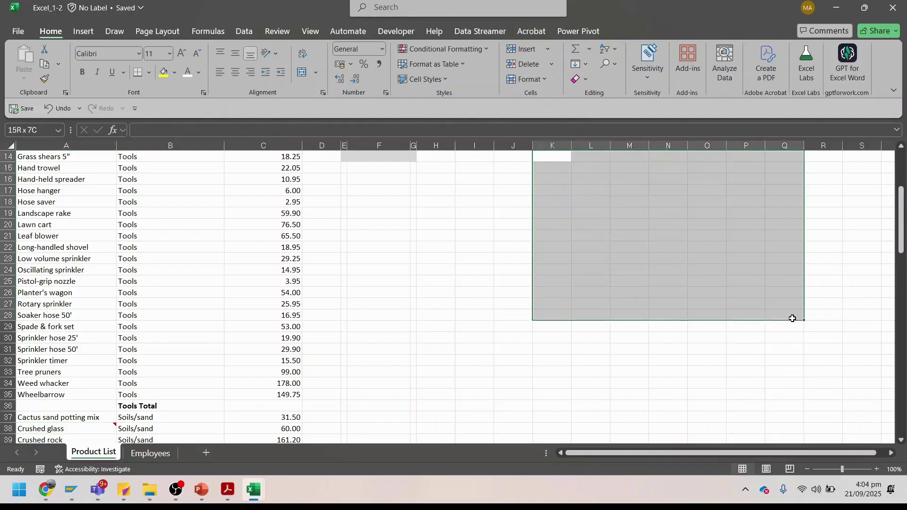
{"action": "left_click_drag", "start_coordinate": [513, 190], "coordinate": [759, 308]}
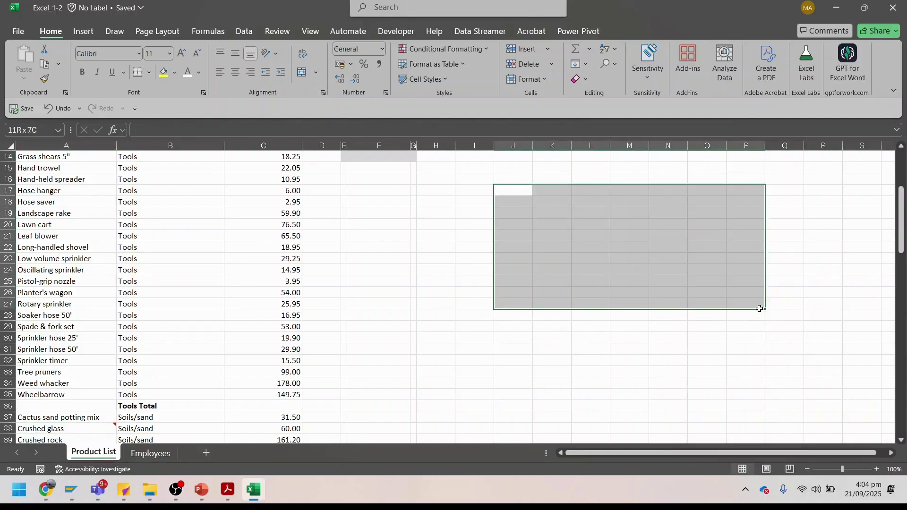
{"action": "left_click", "coordinate": [547, 215]}
{"action": "left_click_drag", "start_coordinate": [463, 179], "coordinate": [854, 398]}
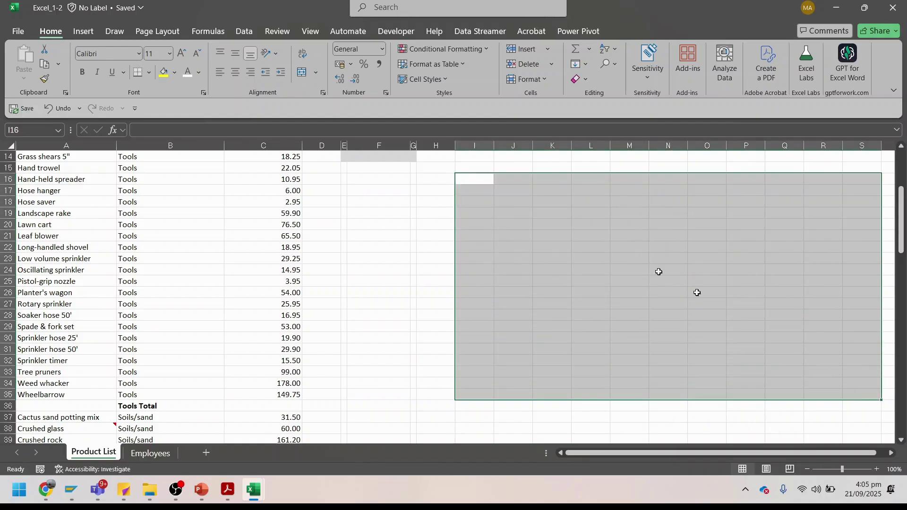
{"action": "left_click", "coordinate": [201, 72]}
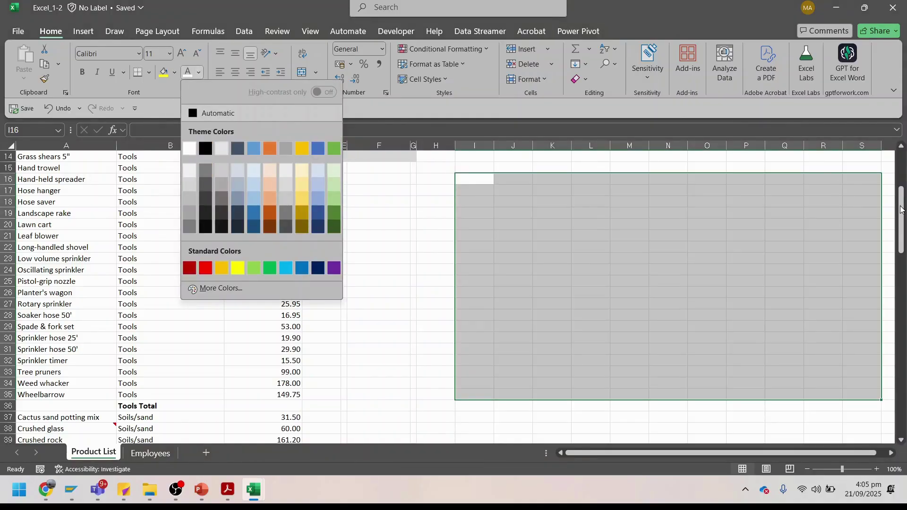
Step: Check the blank block starting at I2 for hidden white text, inspect cell N5, and select cell F19
{"action": "left_click_drag", "start_coordinate": [901, 210], "coordinate": [733, 128]}
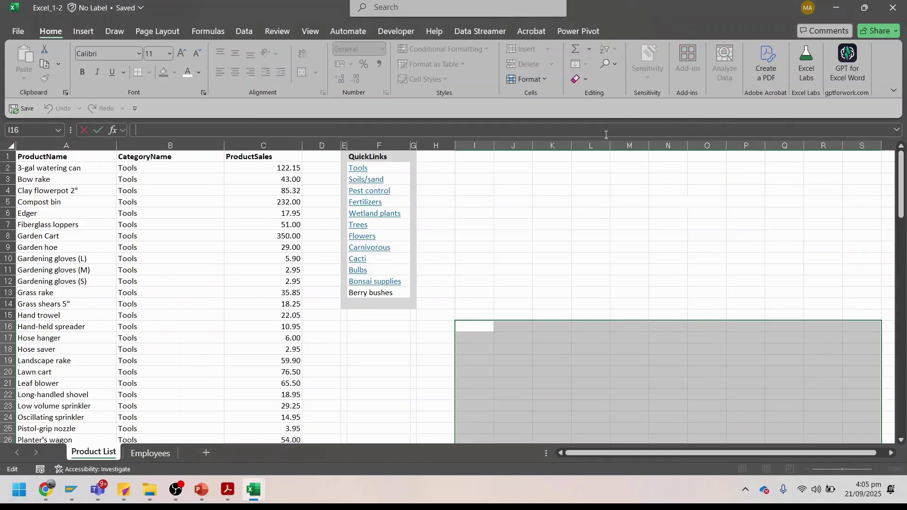
{"action": "left_click_drag", "start_coordinate": [482, 165], "coordinate": [775, 380]}
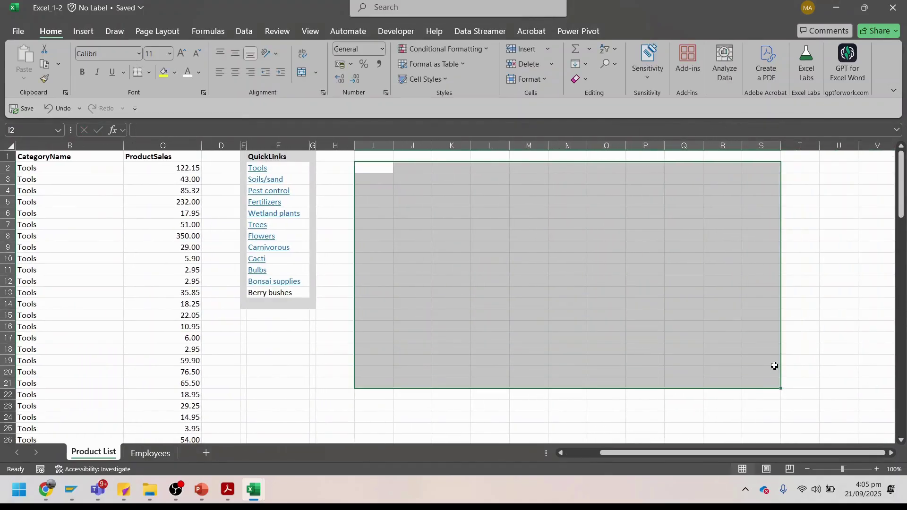
{"action": "left_click", "coordinate": [199, 73]}
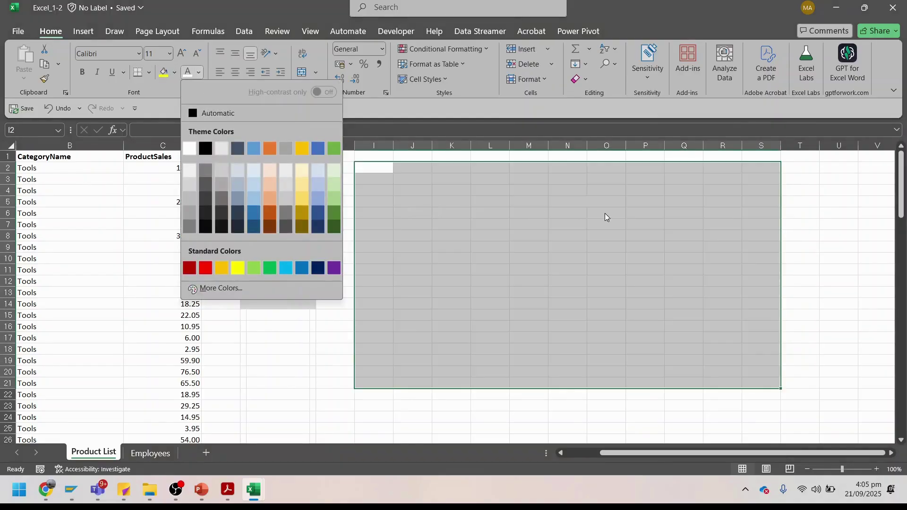
{"action": "left_click", "coordinate": [578, 199]}
{"action": "left_click", "coordinate": [575, 202]}
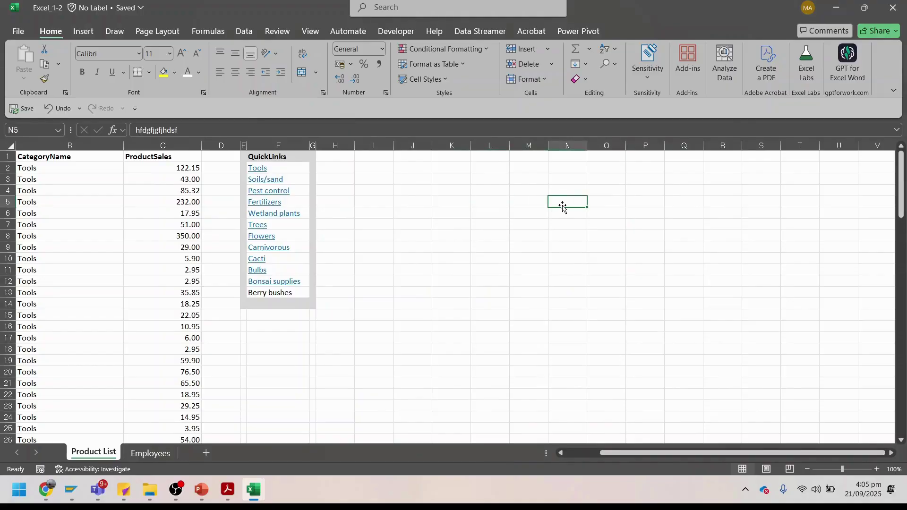
{"action": "left_click", "coordinate": [248, 358]}
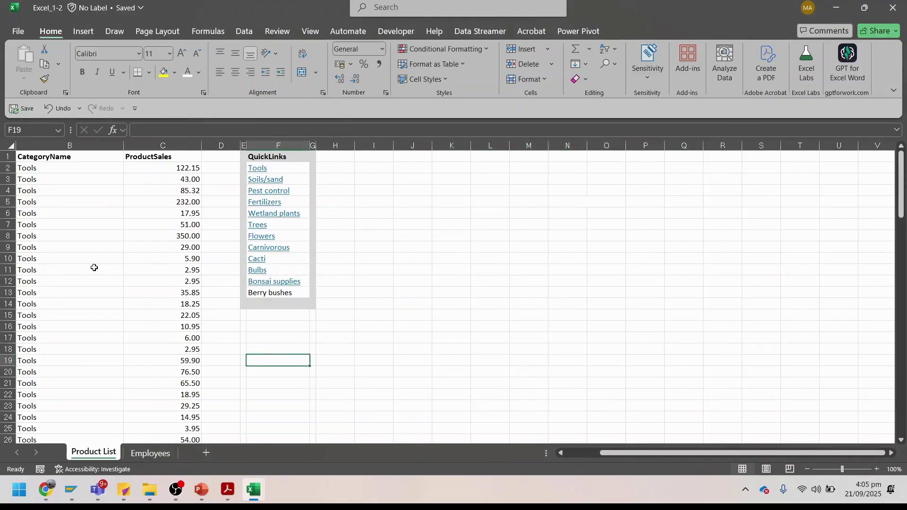
Step: Reopen the search for garden and review the font settings in its format criteria
{"action": "key", "text": "ctrl+f"}
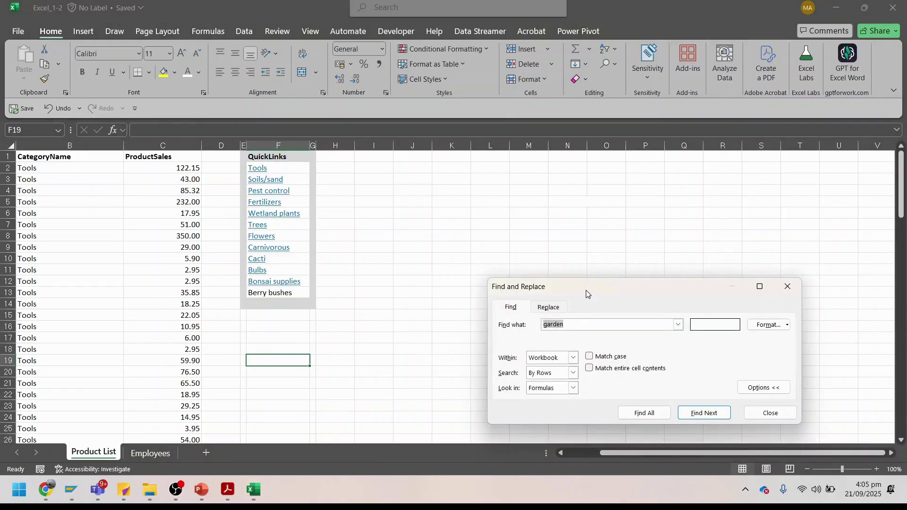
{"action": "left_click_drag", "start_coordinate": [586, 294], "coordinate": [442, 166]}
{"action": "left_click", "coordinate": [628, 197]}
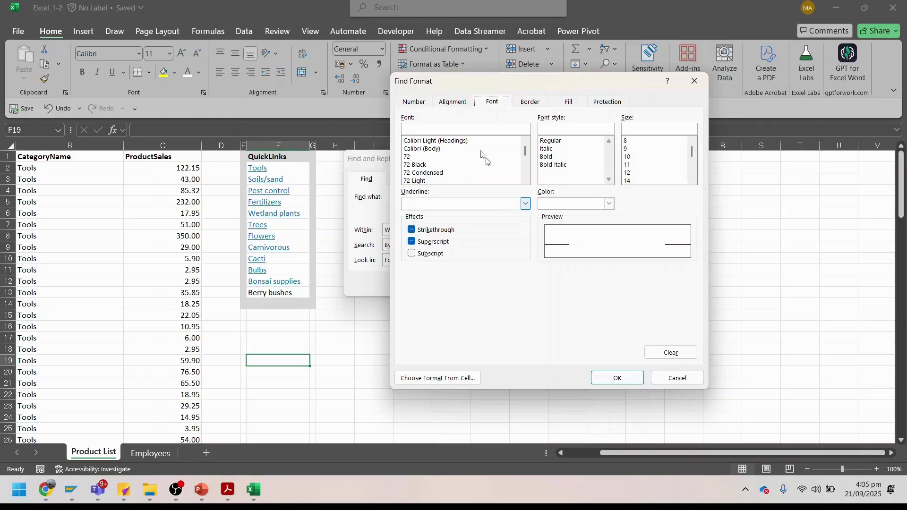
{"action": "left_click", "coordinate": [619, 377]}
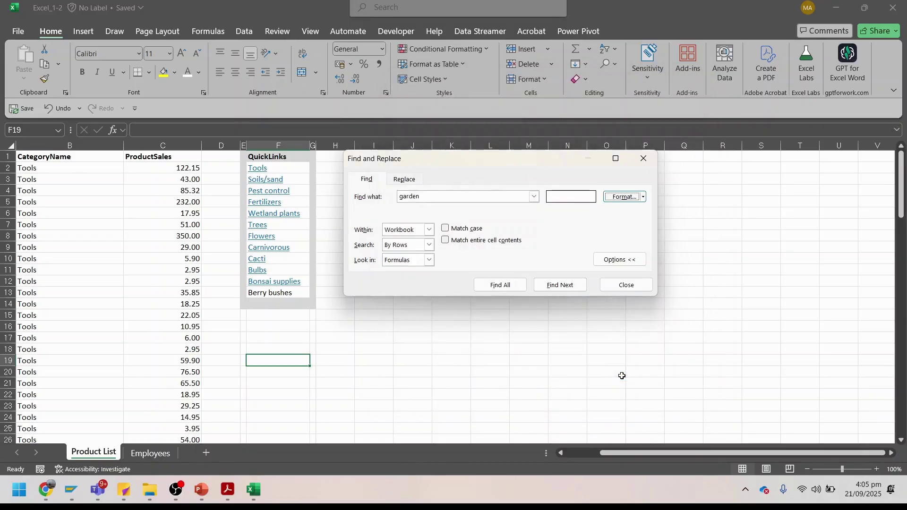
Step: Reread the white font search task in the PDF study guide and return to the search in the Excel_1-2 workbook
{"action": "left_click", "coordinate": [225, 491]}
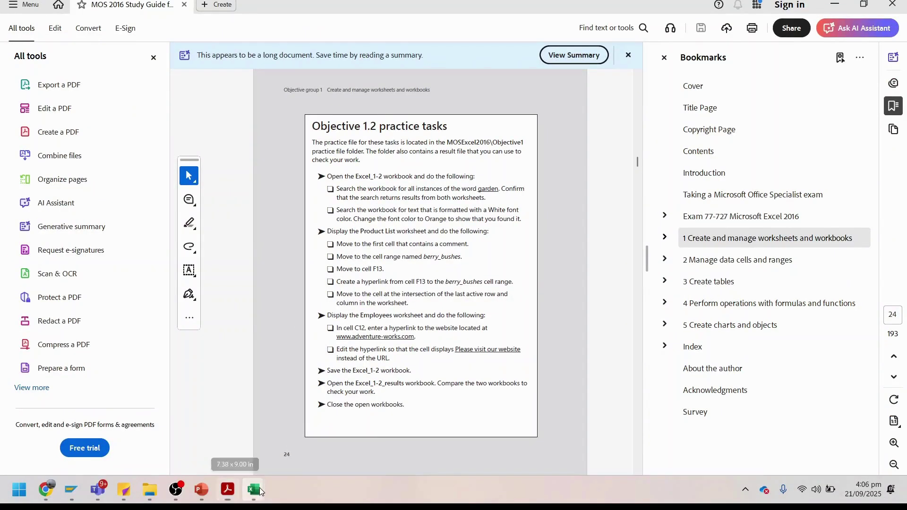
{"action": "mouse_move", "coordinate": [260, 491]}
{"action": "left_click", "coordinate": [293, 425]}
{"action": "key", "text": "ctrl+f"}
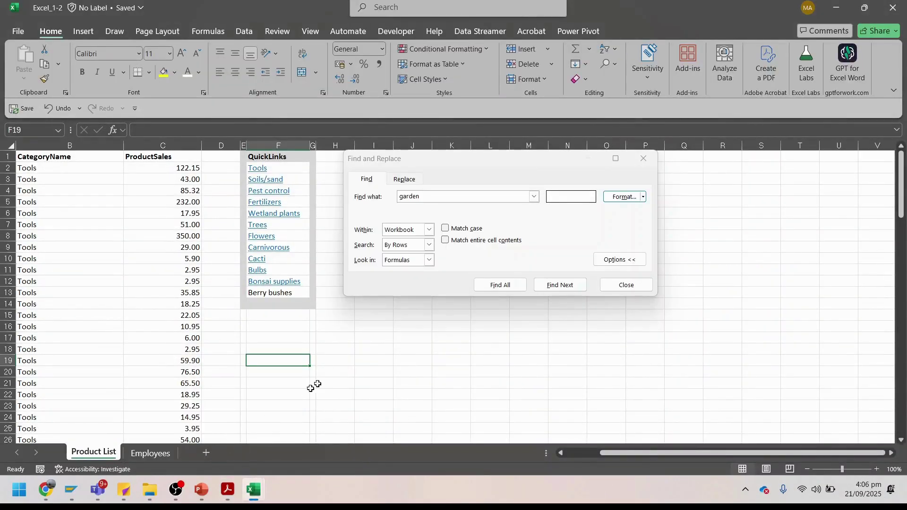
Step: Find all instances of garden with a white font within the whole workbook
{"action": "left_click", "coordinate": [623, 197]}
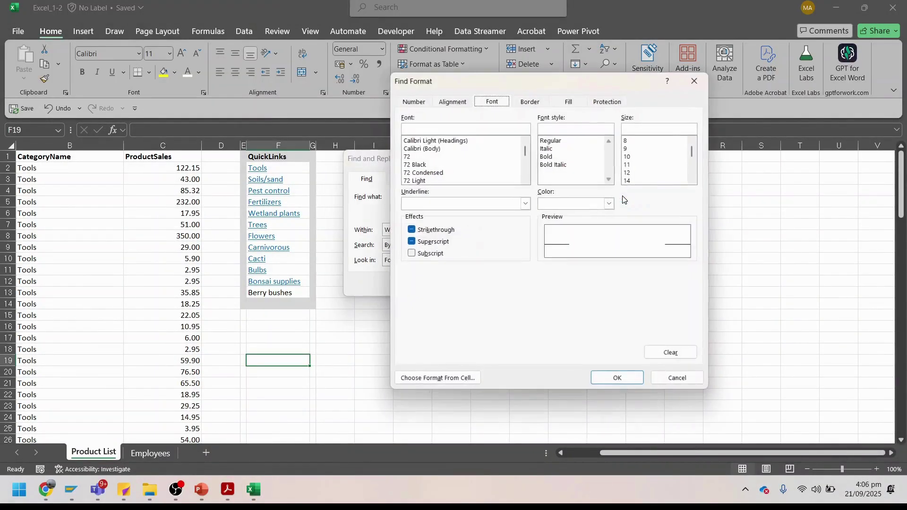
{"action": "left_click", "coordinate": [610, 380]}
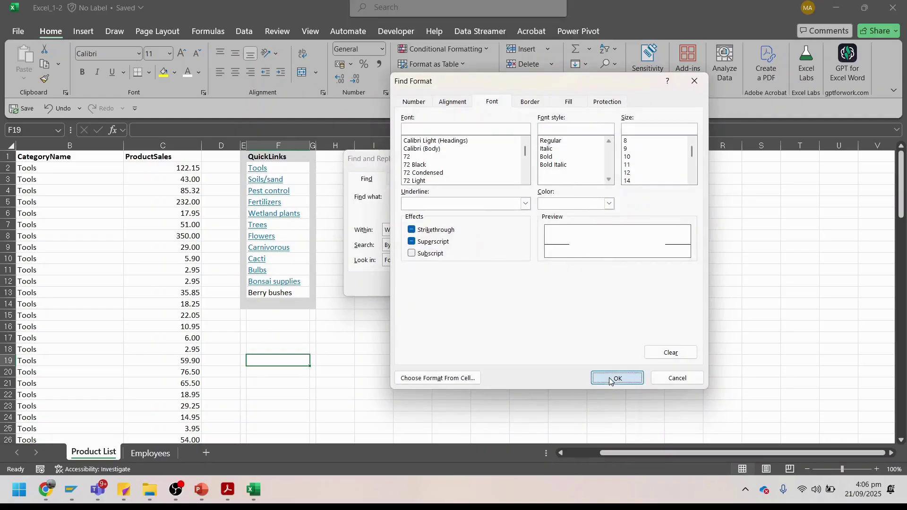
{"action": "left_click", "coordinate": [429, 230]}
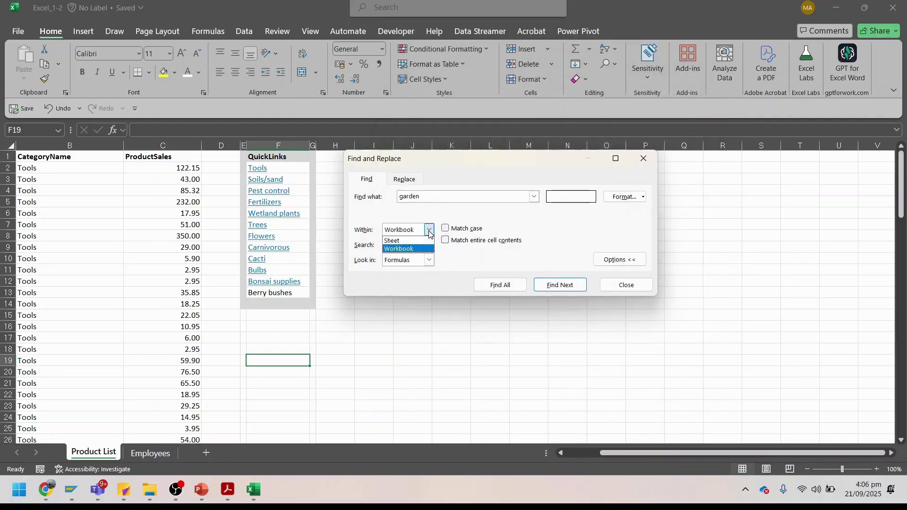
{"action": "left_click", "coordinate": [429, 231]}
{"action": "left_click", "coordinate": [507, 287]}
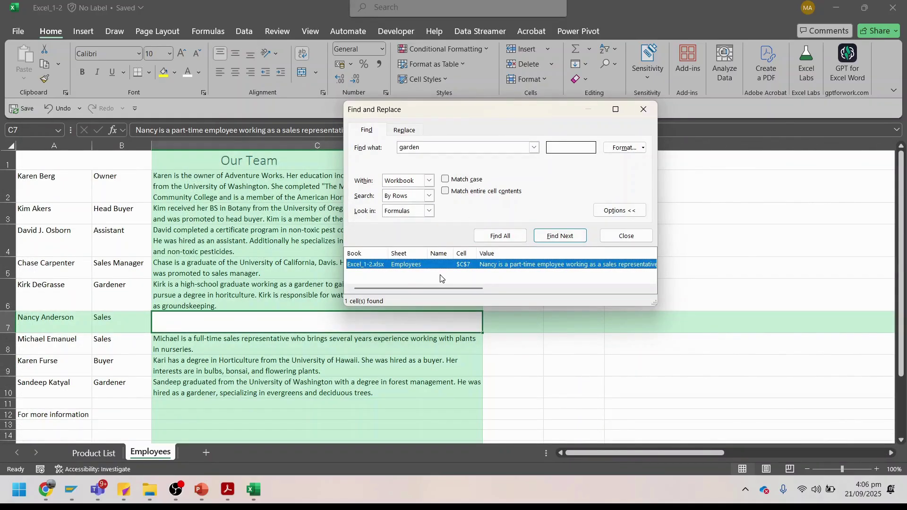
Step: Look for the next white-formatted match, review the Look in options while keeping Formulas, and close the search
{"action": "left_click", "coordinate": [569, 240]}
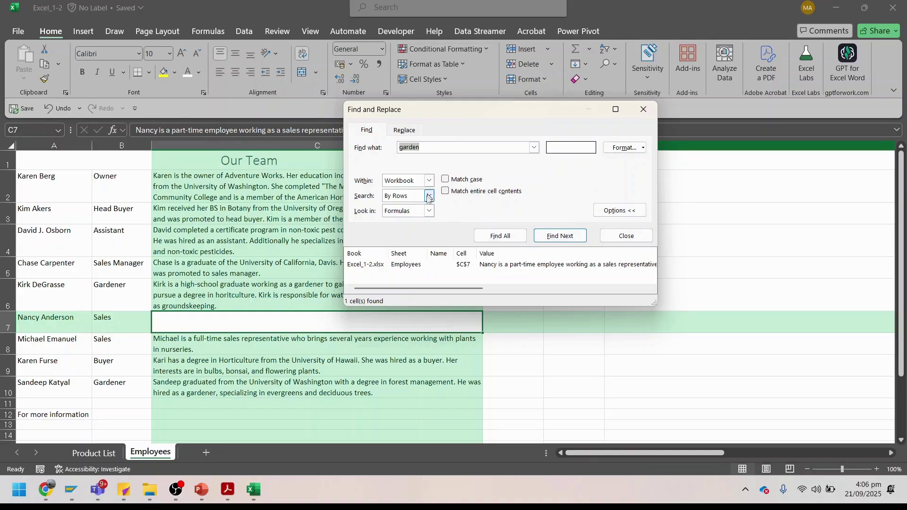
{"action": "left_click", "coordinate": [429, 211]}
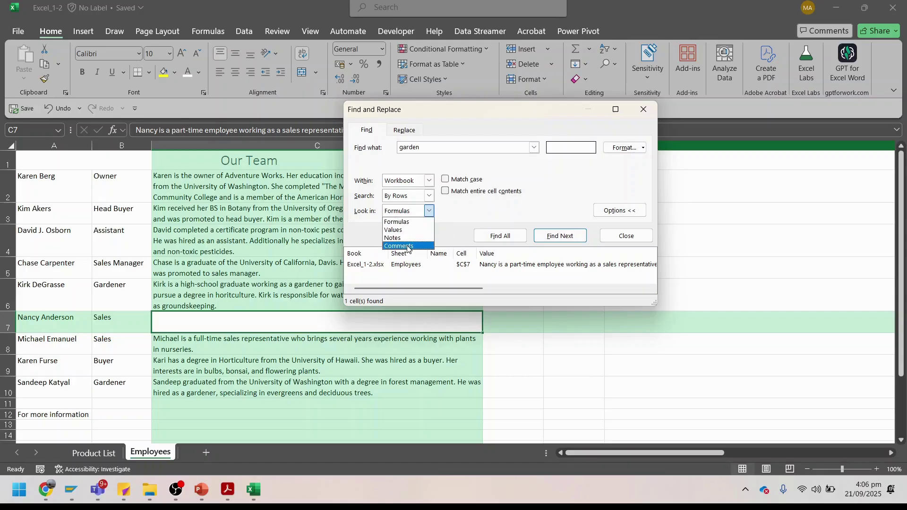
{"action": "left_click", "coordinate": [483, 216]}
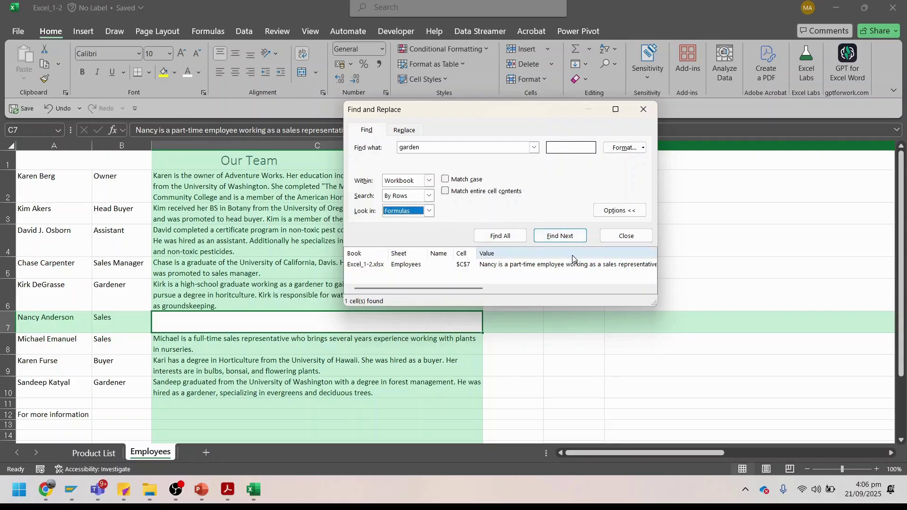
{"action": "left_click", "coordinate": [627, 235]}
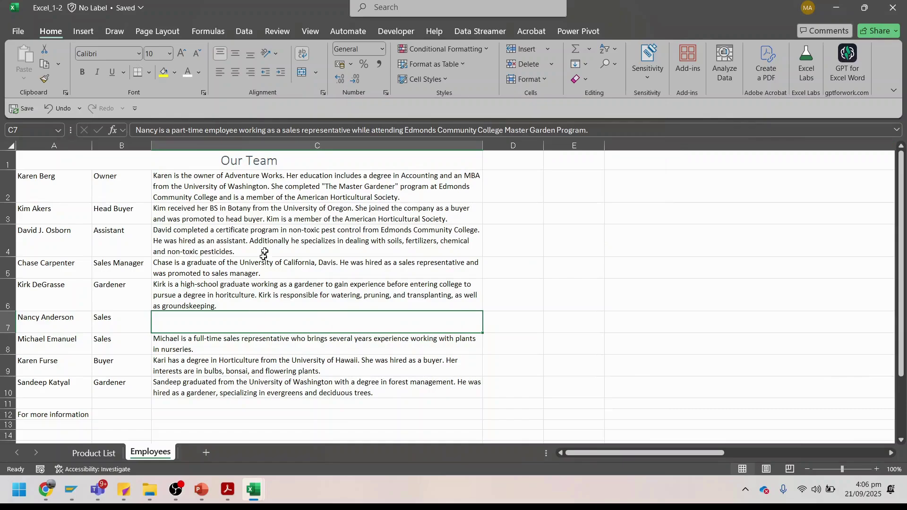
Step: Change the font color of cell C7 on the Employees worksheet to Orange and switch to the PDF study guide
{"action": "left_click", "coordinate": [199, 73]}
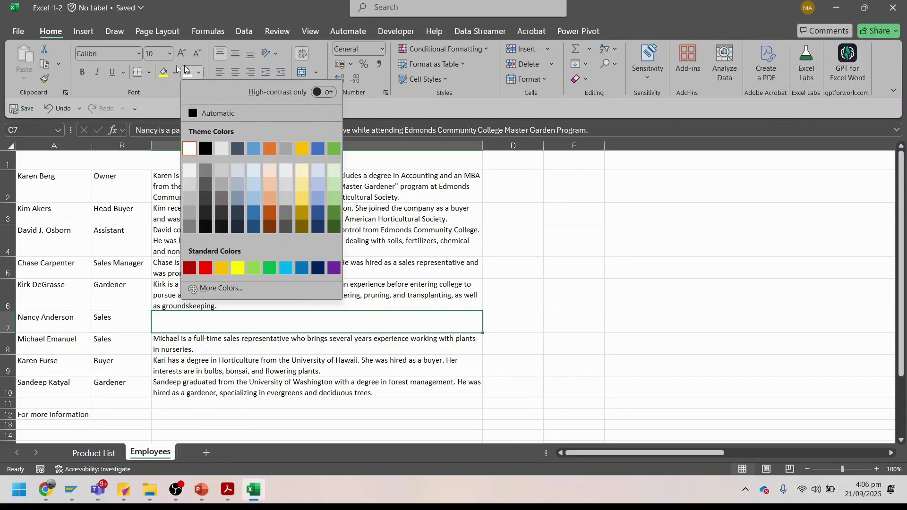
{"action": "left_click", "coordinate": [223, 268]}
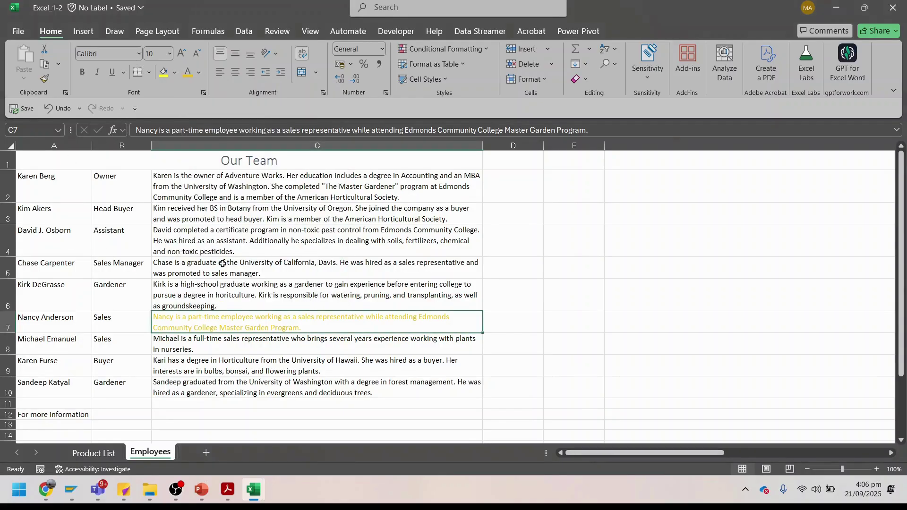
{"action": "left_click", "coordinate": [235, 490]}
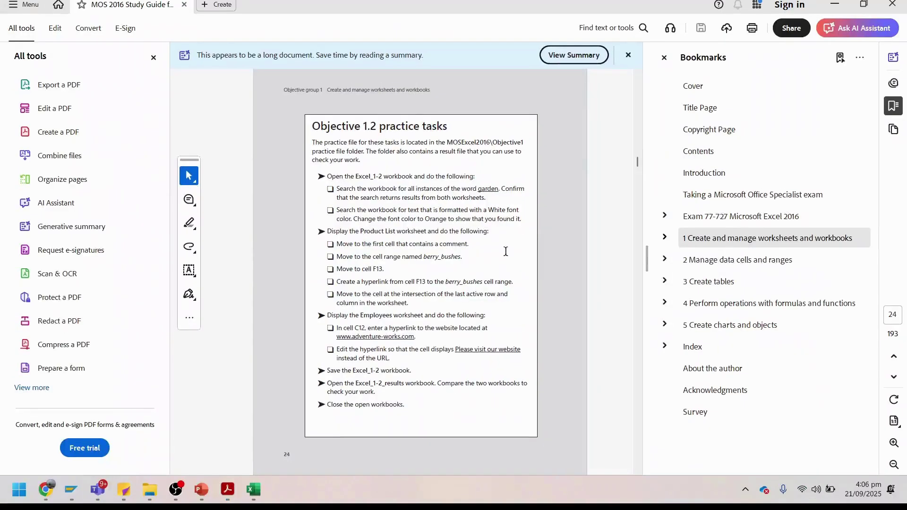
Step: Return to the Excel_1-2 workbook and try to go to cells containing notes on the Employees worksheet
{"action": "mouse_move", "coordinate": [248, 496]}
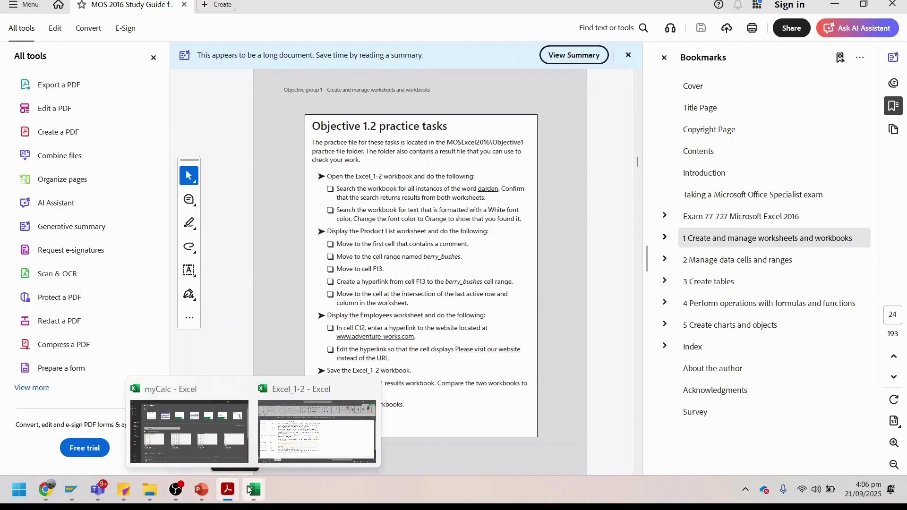
{"action": "left_click", "coordinate": [315, 437]}
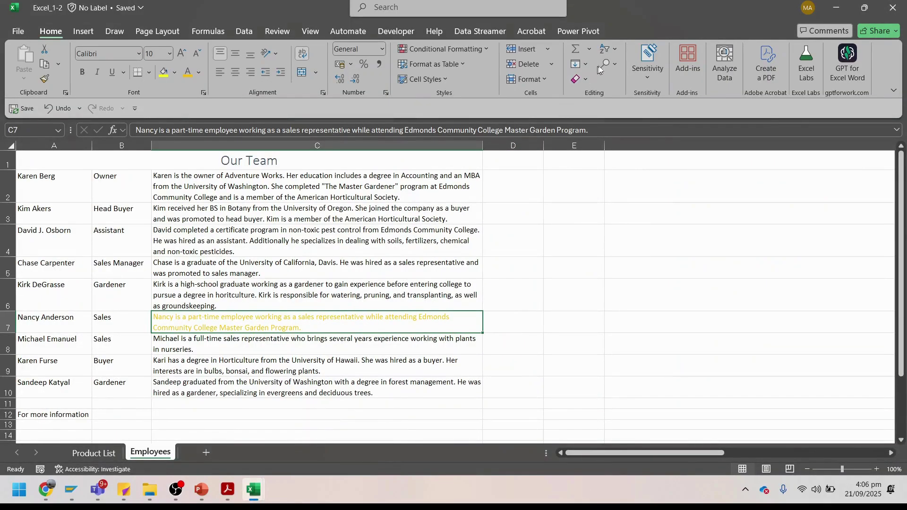
{"action": "left_click", "coordinate": [617, 63]}
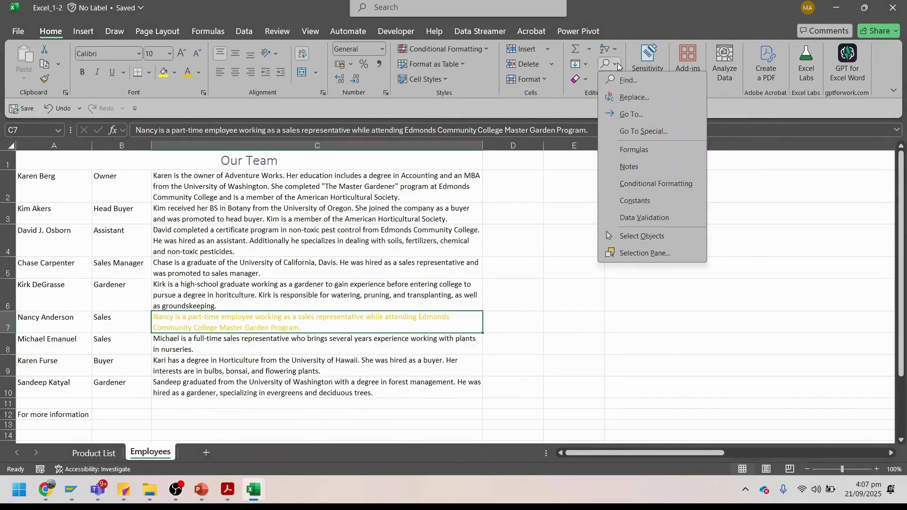
{"action": "left_click", "coordinate": [629, 132]}
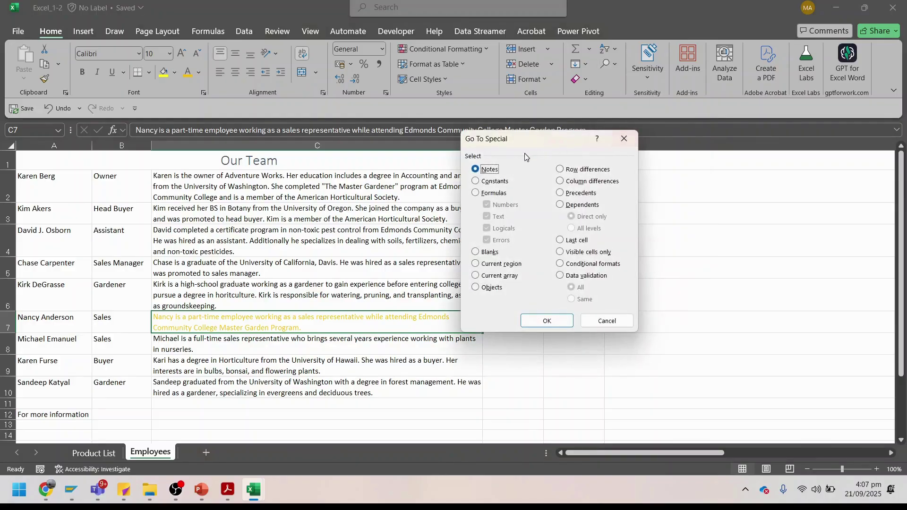
{"action": "left_click", "coordinate": [547, 321]}
{"action": "left_click", "coordinate": [458, 272]}
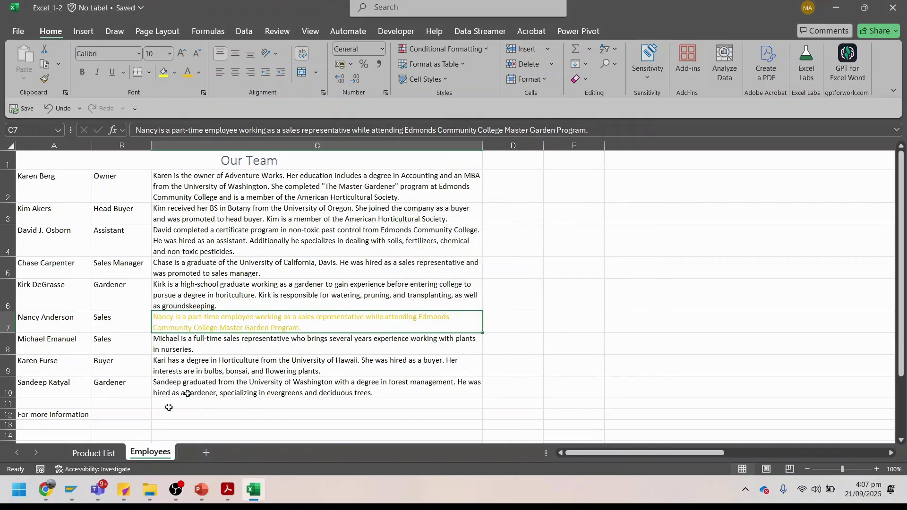
Step: Display the Product List worksheet, select its cells that contain notes with Go To Special, and view the first one
{"action": "left_click", "coordinate": [82, 455]}
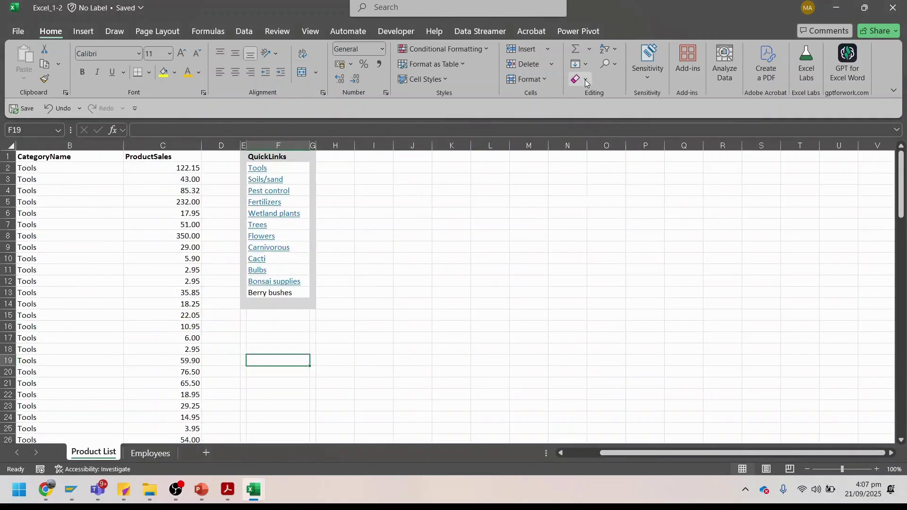
{"action": "left_click", "coordinate": [614, 65]}
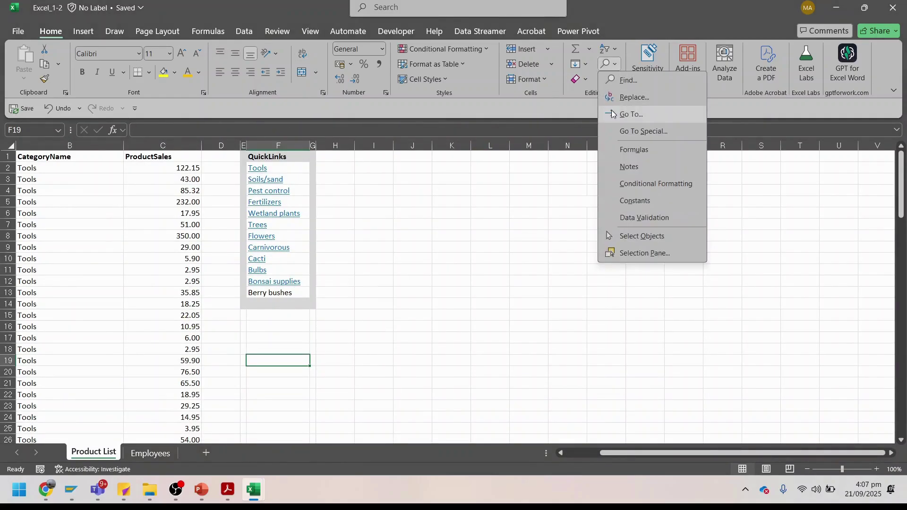
{"action": "left_click", "coordinate": [631, 129]}
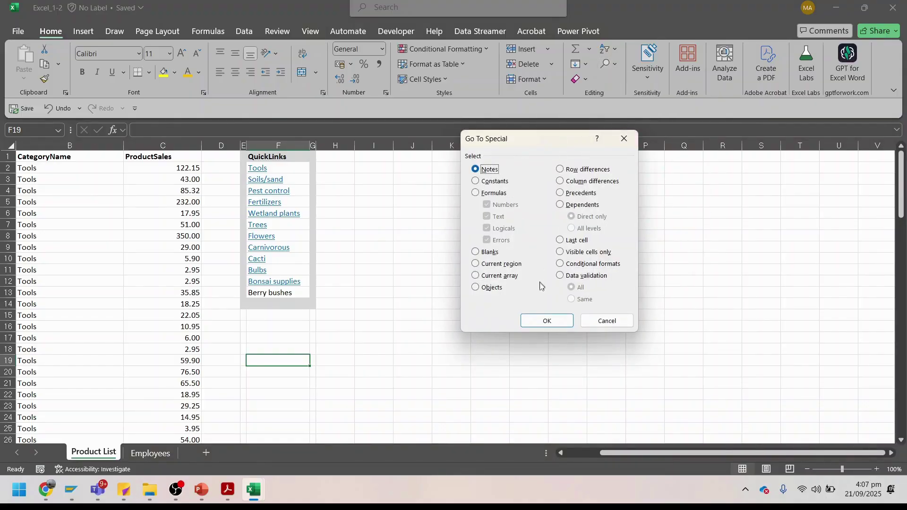
{"action": "left_click", "coordinate": [545, 320]}
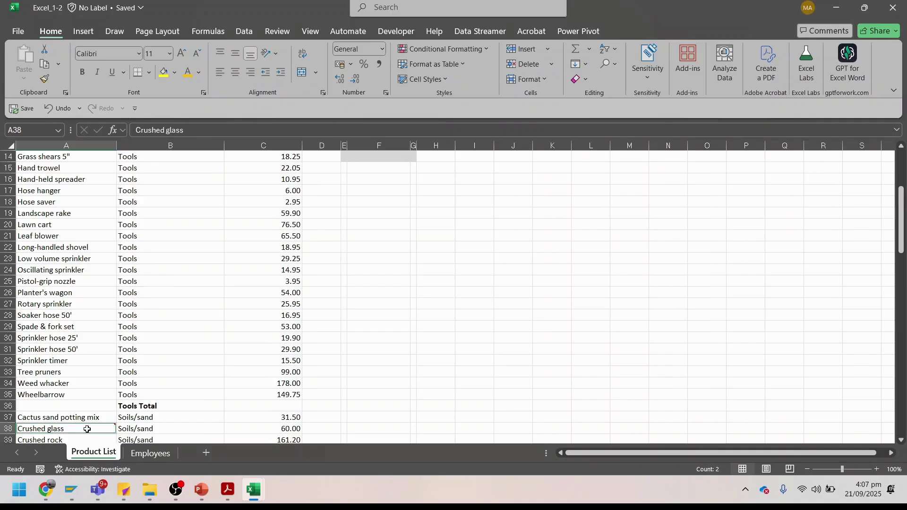
{"action": "mouse_move", "coordinate": [87, 429]}
{"action": "scroll", "coordinate": [87, 429], "scroll_direction": "down", "scroll_amount": 4}
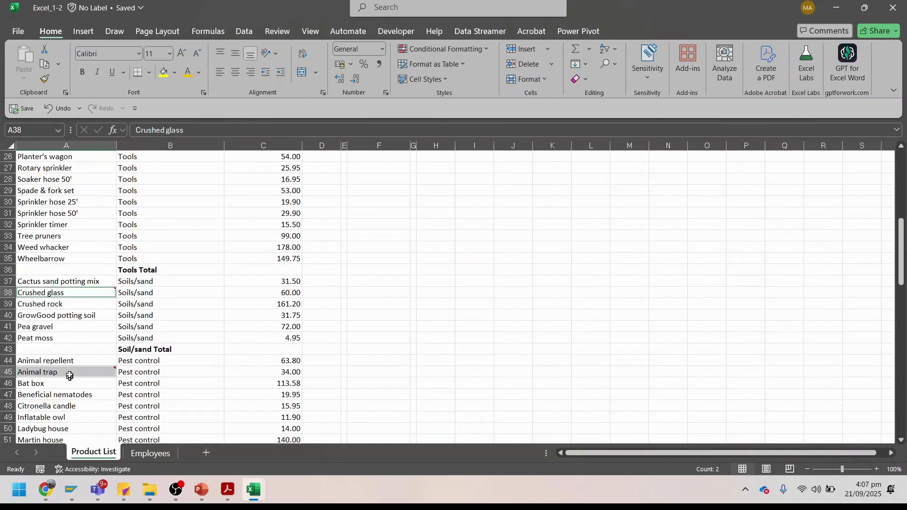
{"action": "mouse_move", "coordinate": [76, 294]}
Step: Check the next task in the PDF study guide, return to Excel_1-2 and go to the Berry_bushes named range
{"action": "left_click", "coordinate": [226, 490]}
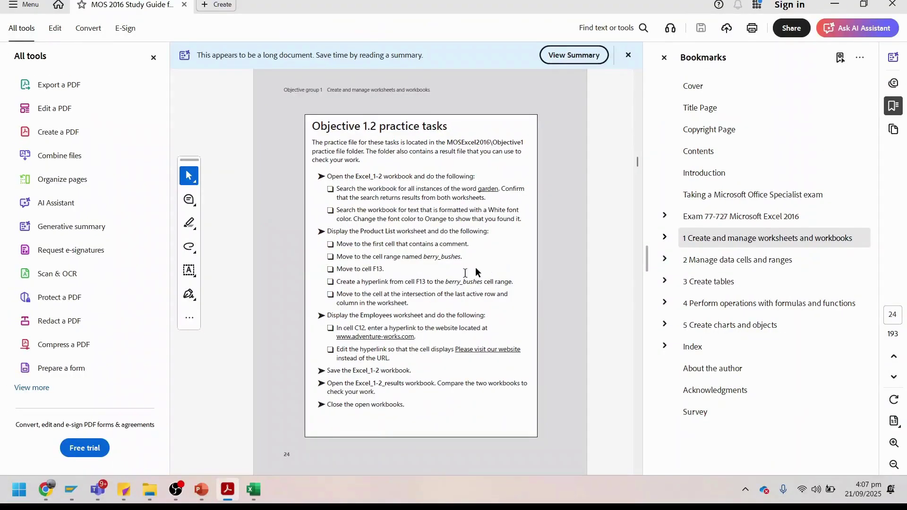
{"action": "mouse_move", "coordinate": [254, 489]}
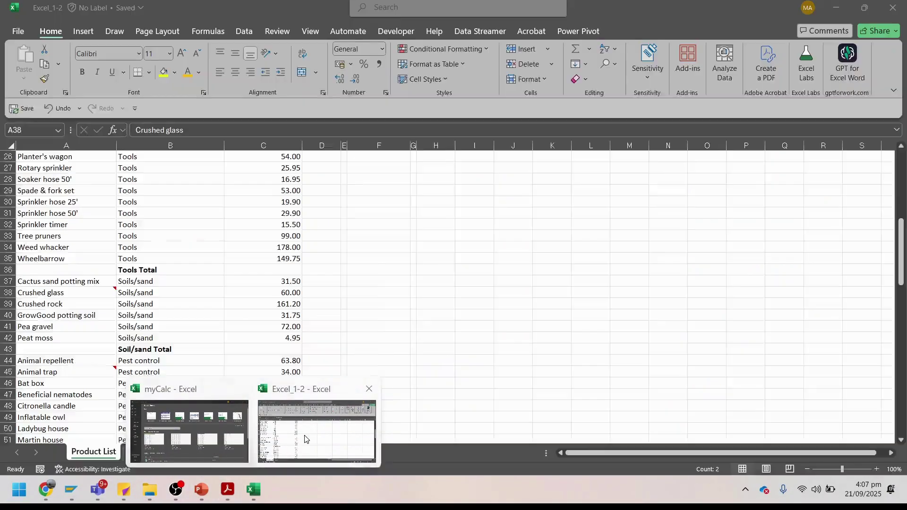
{"action": "left_click", "coordinate": [307, 439]}
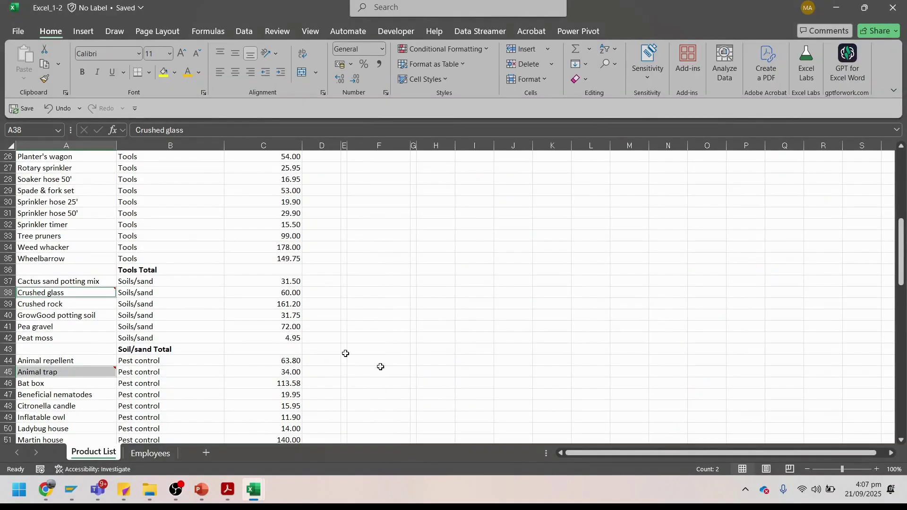
{"action": "left_click", "coordinate": [608, 64]}
{"action": "left_click", "coordinate": [622, 115]}
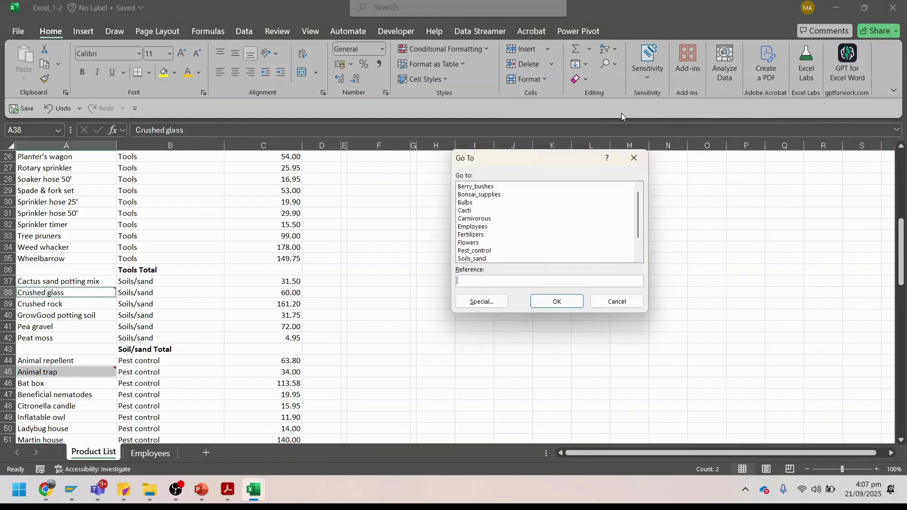
{"action": "left_click", "coordinate": [489, 188]}
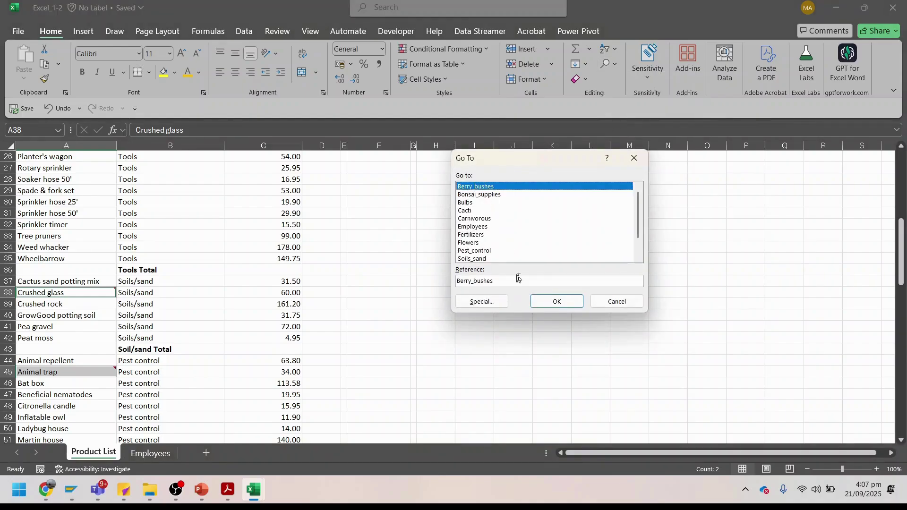
{"action": "left_click", "coordinate": [550, 304]}
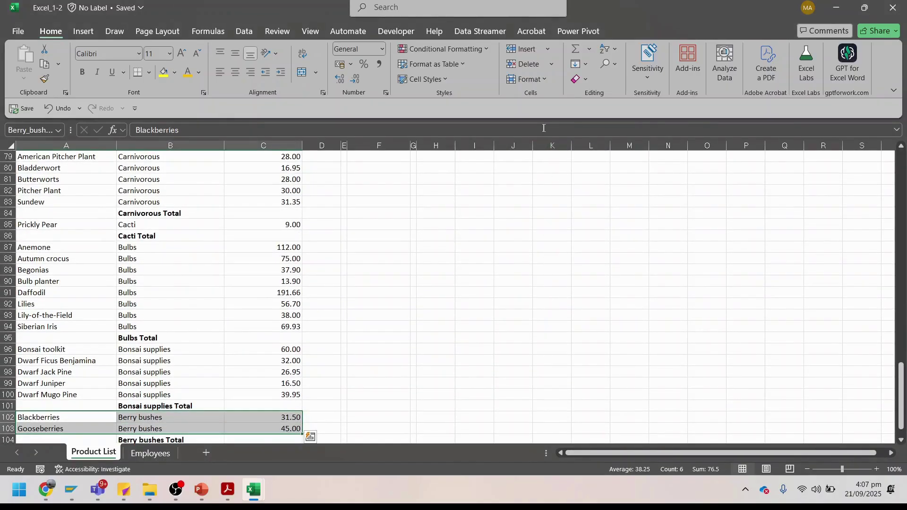
{"action": "left_click", "coordinate": [585, 80]}
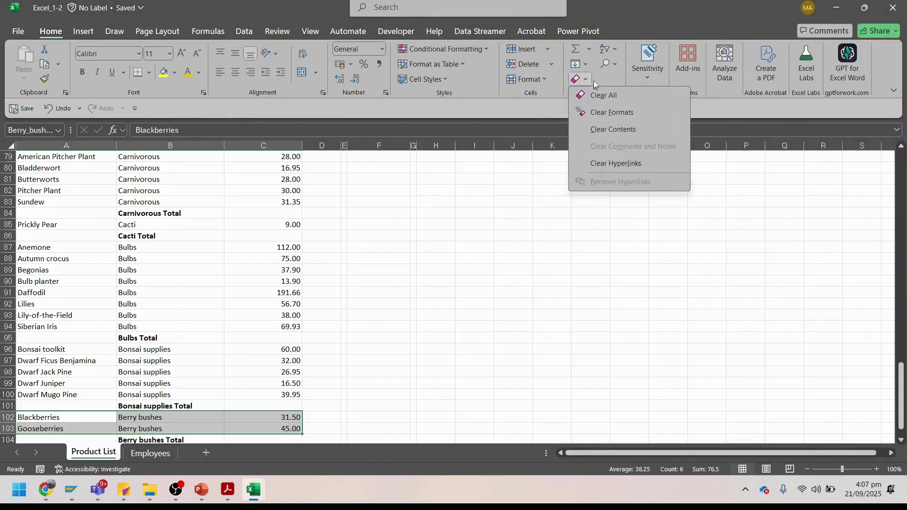
{"action": "left_click", "coordinate": [608, 64]}
{"action": "left_click", "coordinate": [441, 213]}
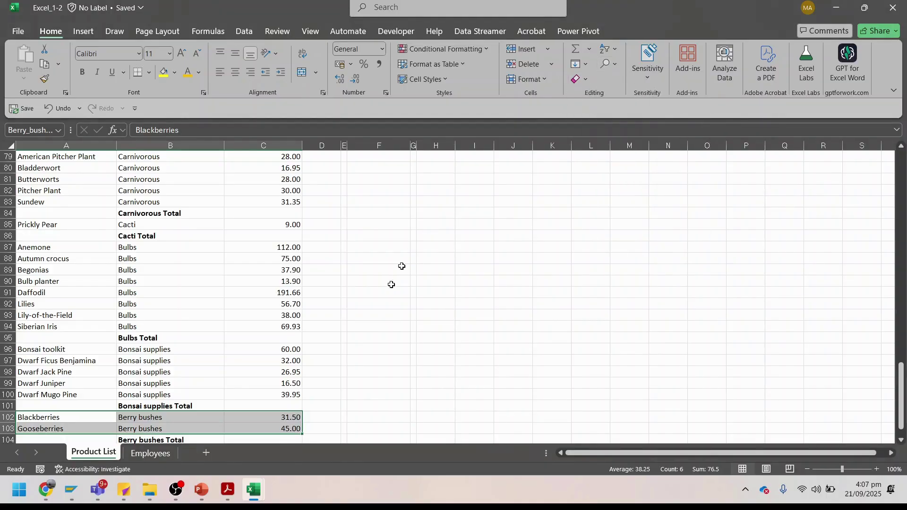
Step: Reread the tasks in the PDF study guide, return to Excel_1-2 and go to cell F13 on the Product List worksheet
{"action": "left_click", "coordinate": [227, 490]}
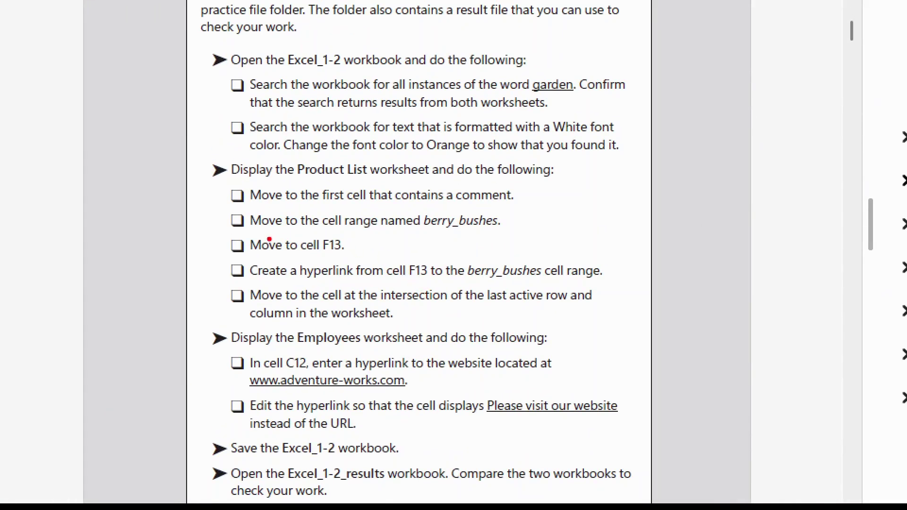
{"action": "left_click_drag", "start_coordinate": [194, 226], "coordinate": [434, 260]}
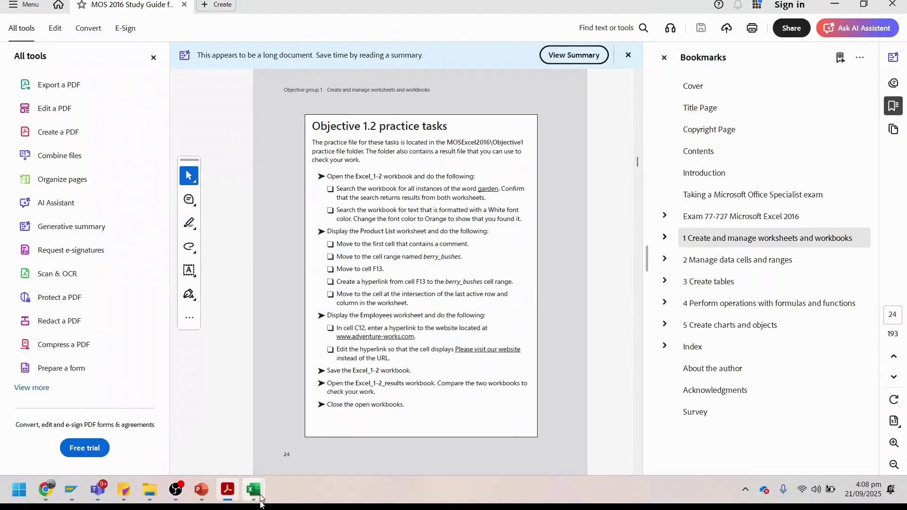
{"action": "mouse_move", "coordinate": [253, 490]}
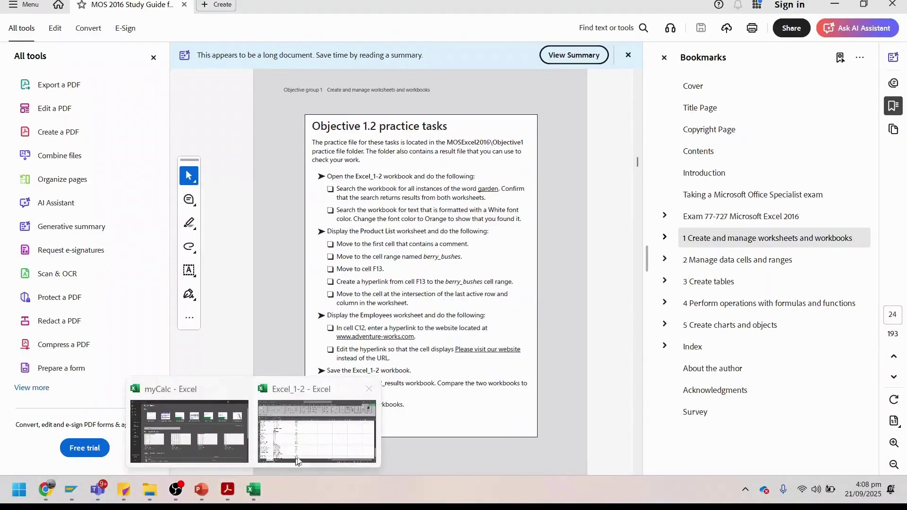
{"action": "left_click", "coordinate": [296, 461]}
{"action": "left_click", "coordinate": [431, 258]}
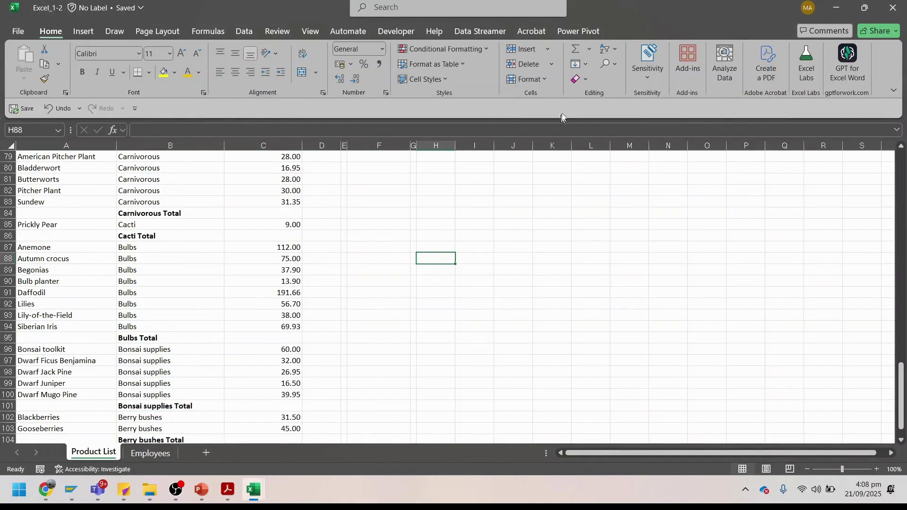
{"action": "left_click", "coordinate": [607, 64]}
{"action": "left_click", "coordinate": [623, 114]}
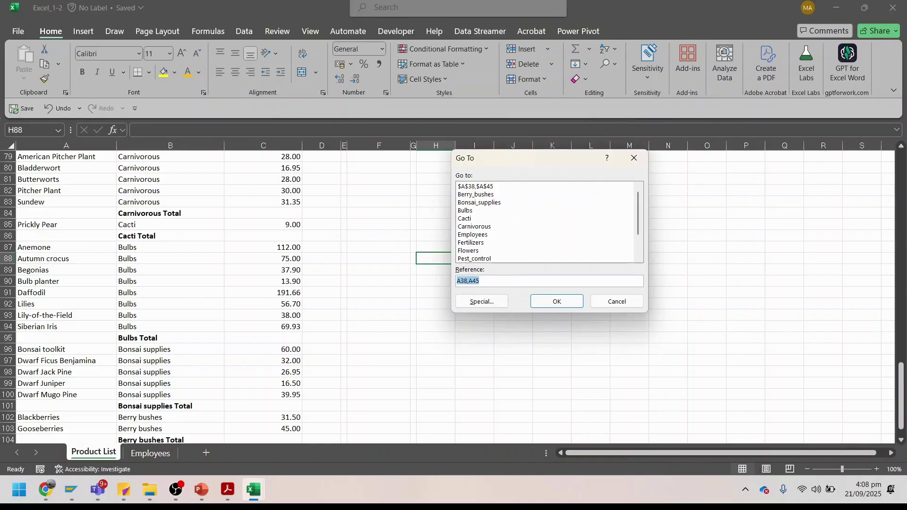
{"action": "type", "text": "f13"}
{"action": "key", "text": "Return"}
{"action": "scroll", "coordinate": [553, 257], "scroll_direction": "up", "scroll_amount": 3}
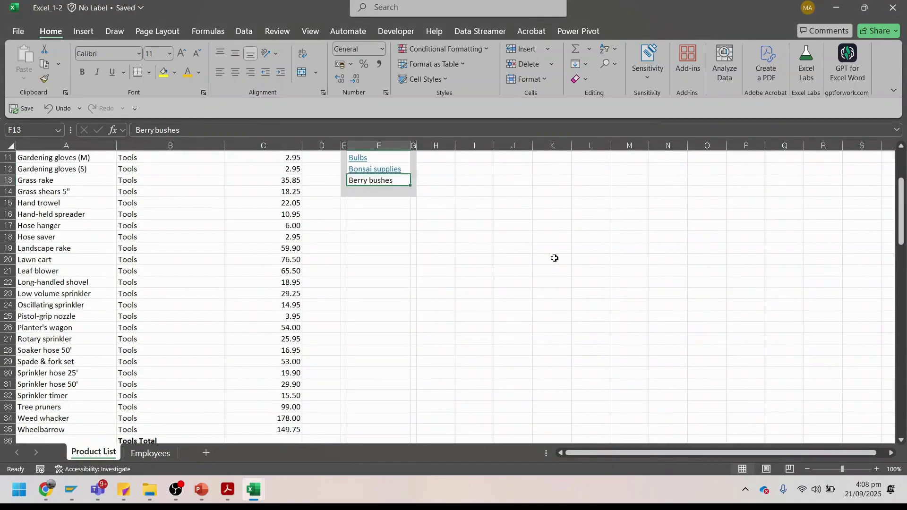
Step: Check the hyperlink task in the PDF study guide and return to the QuickLinks list on the Product List worksheet
{"action": "left_click", "coordinate": [237, 485]}
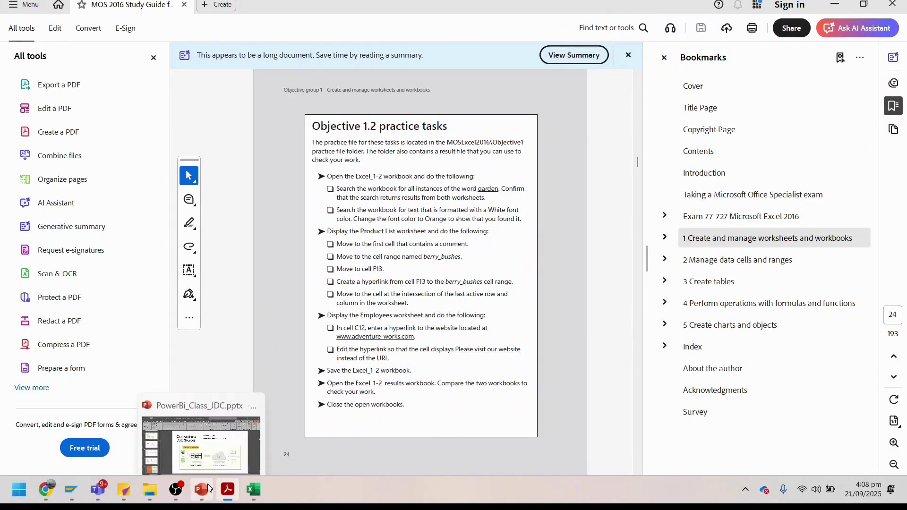
{"action": "mouse_move", "coordinate": [254, 488]}
{"action": "left_click", "coordinate": [311, 451]}
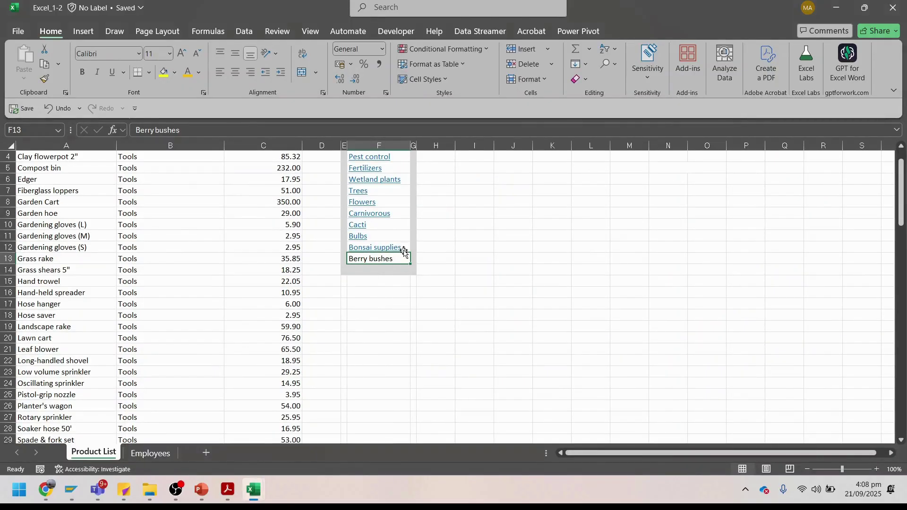
{"action": "scroll", "coordinate": [388, 260], "scroll_direction": "up", "scroll_amount": 1}
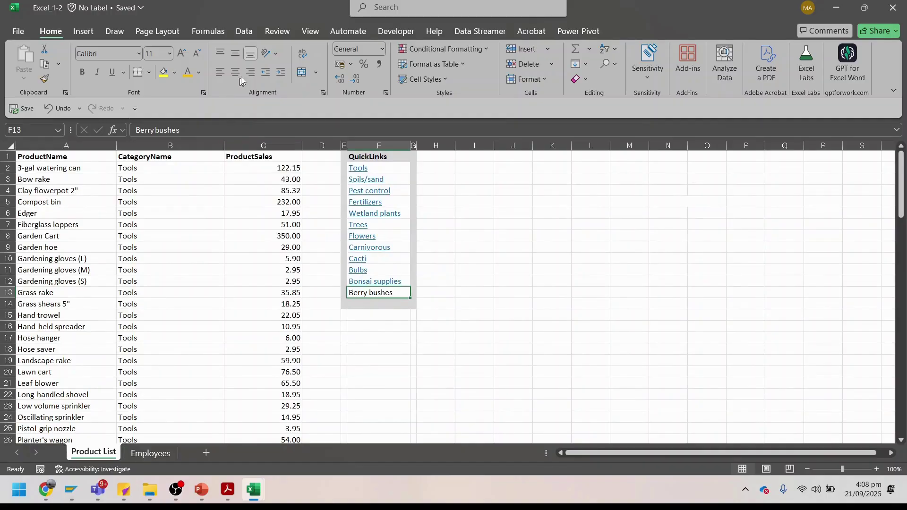
Step: Create a hyperlink from cell F13 to the defined name Berry_bushes in this document and follow it
{"action": "left_click", "coordinate": [86, 30]}
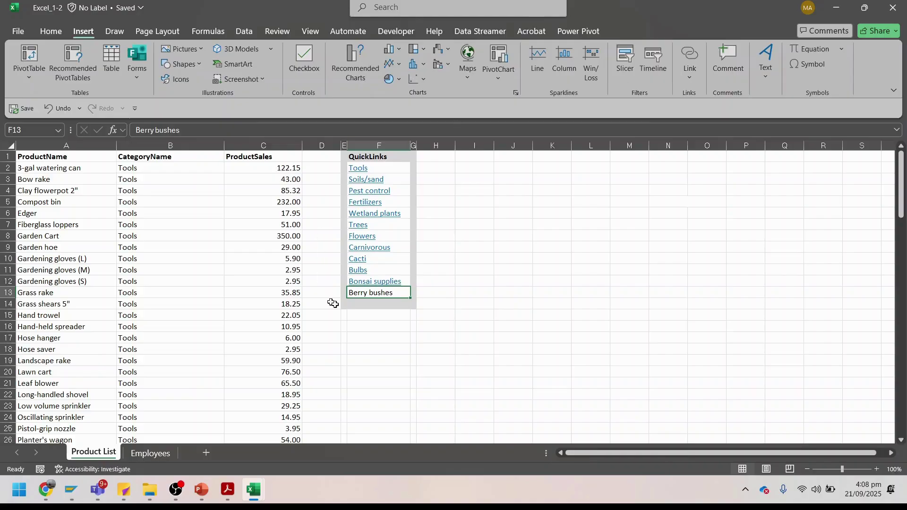
{"action": "right_click", "coordinate": [370, 294]}
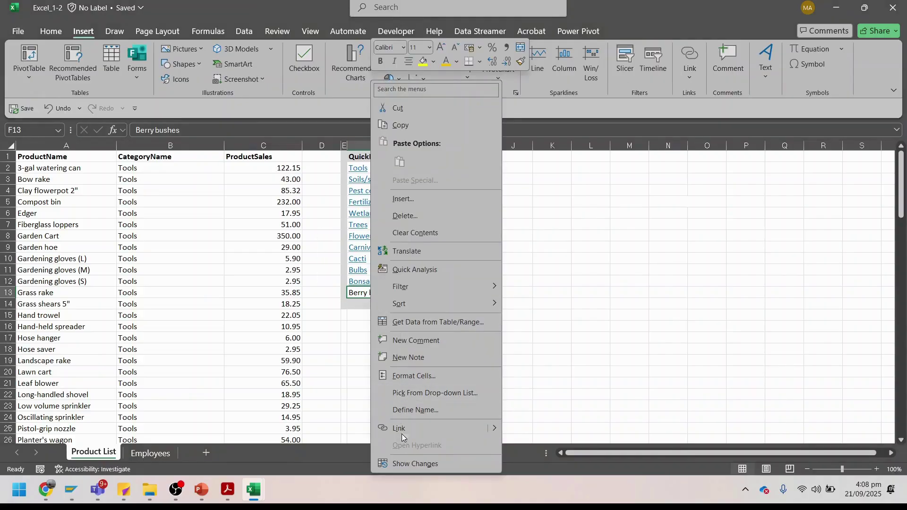
{"action": "left_click", "coordinate": [464, 427]}
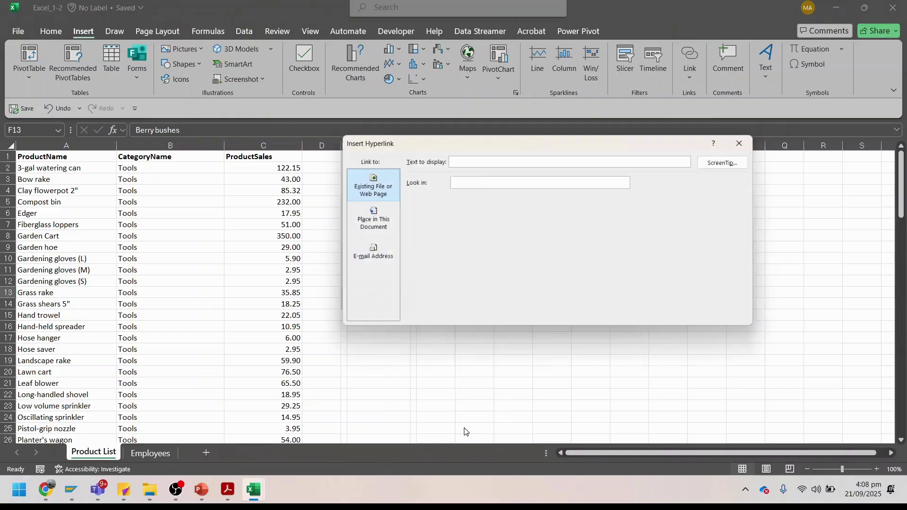
{"action": "left_click", "coordinate": [373, 222]}
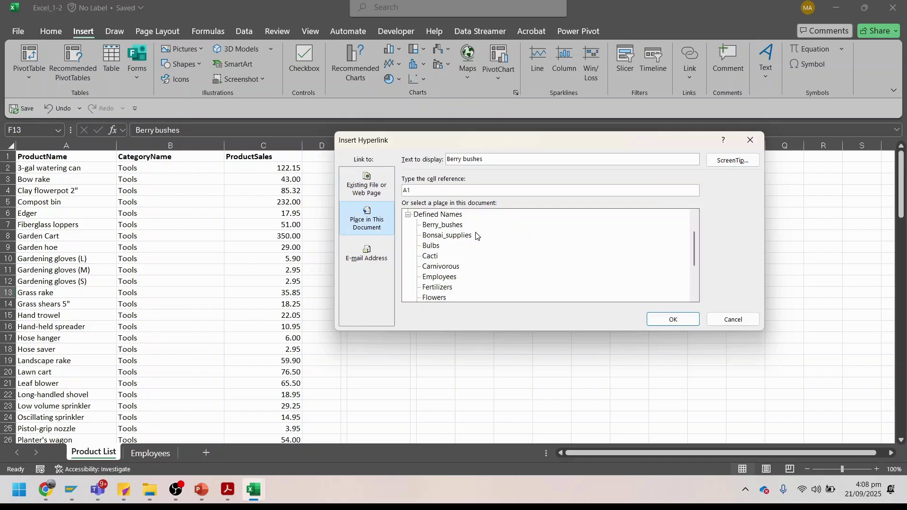
{"action": "scroll", "coordinate": [476, 235], "scroll_direction": "up", "scroll_amount": 1}
{"action": "scroll", "coordinate": [476, 235], "scroll_direction": "down", "scroll_amount": 3}
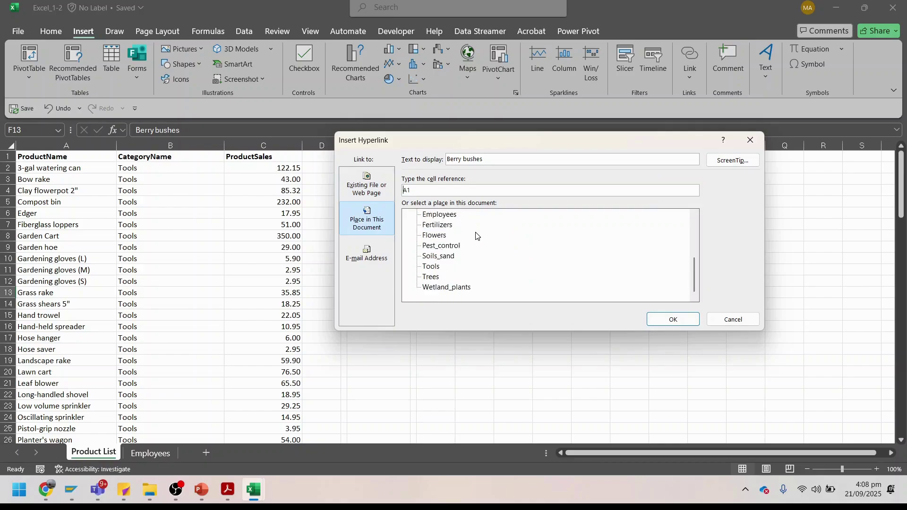
{"action": "scroll", "coordinate": [476, 235], "scroll_direction": "up", "scroll_amount": 2}
{"action": "left_click", "coordinate": [457, 228]}
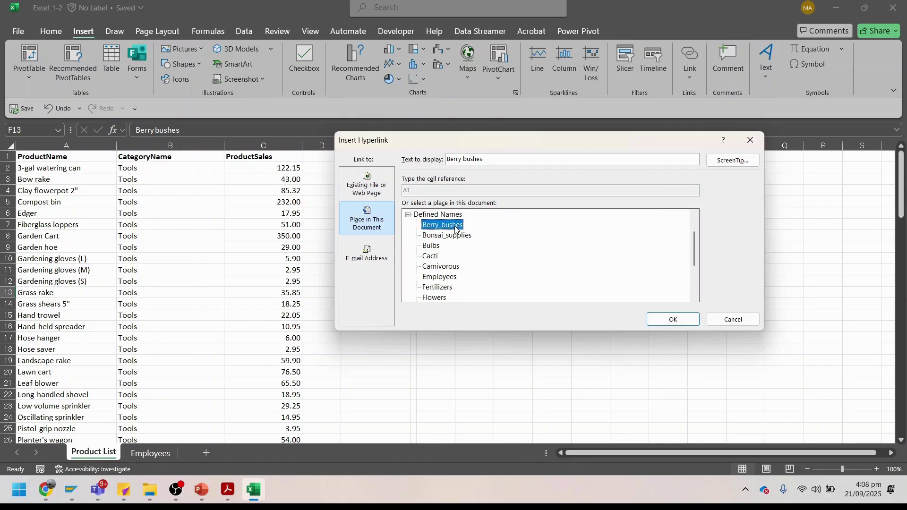
{"action": "left_click", "coordinate": [674, 319]}
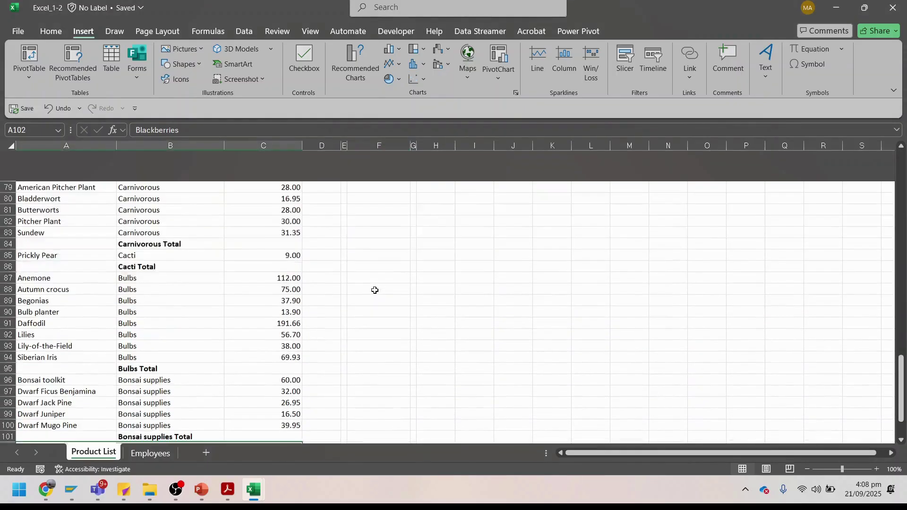
{"action": "left_click", "coordinate": [375, 292]}
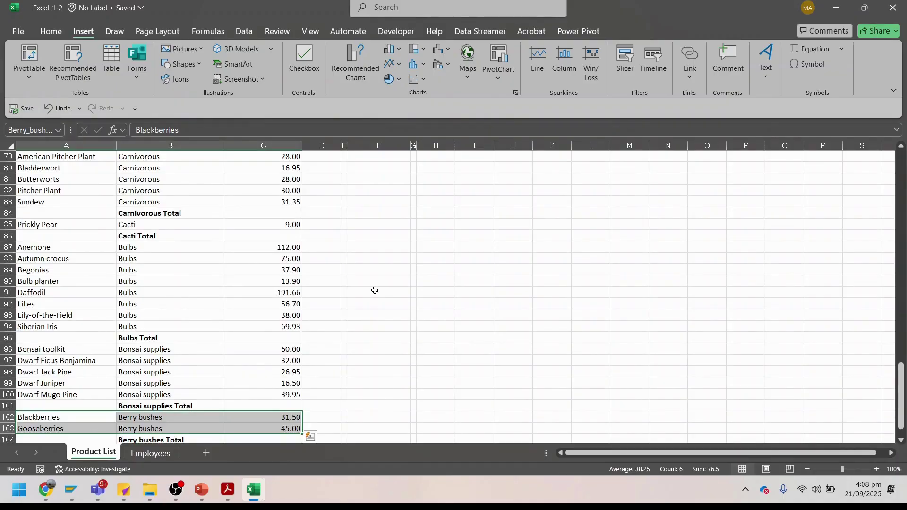
Step: Check the task about the last active row and column in the PDF study guide and return to Excel_1-2
{"action": "key", "text": "alt+Tab"}
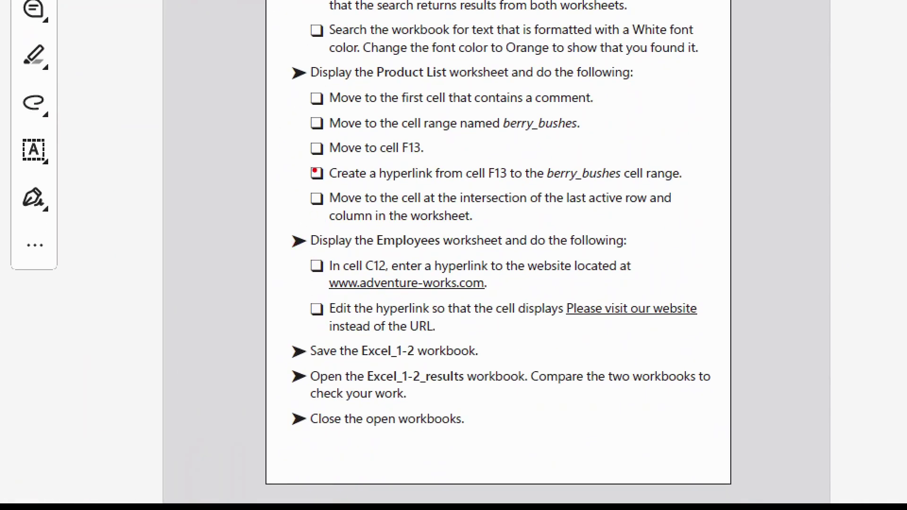
{"action": "mouse_move", "coordinate": [293, 192]}
{"action": "left_mouse_down"}
{"action": "mouse_move", "coordinate": [585, 238]}
{"action": "mouse_move", "coordinate": [766, 227]}
{"action": "left_mouse_up"}
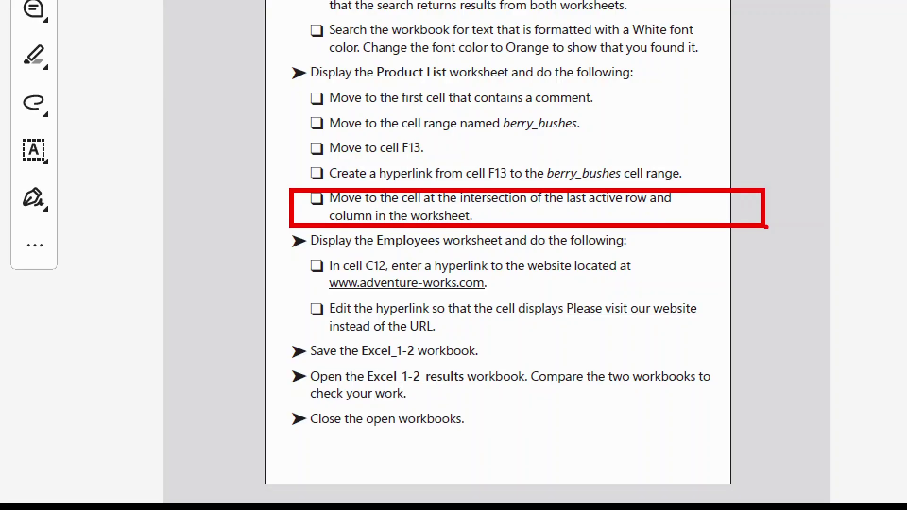
{"action": "left_click_drag", "start_coordinate": [288, 210], "coordinate": [783, 209]}
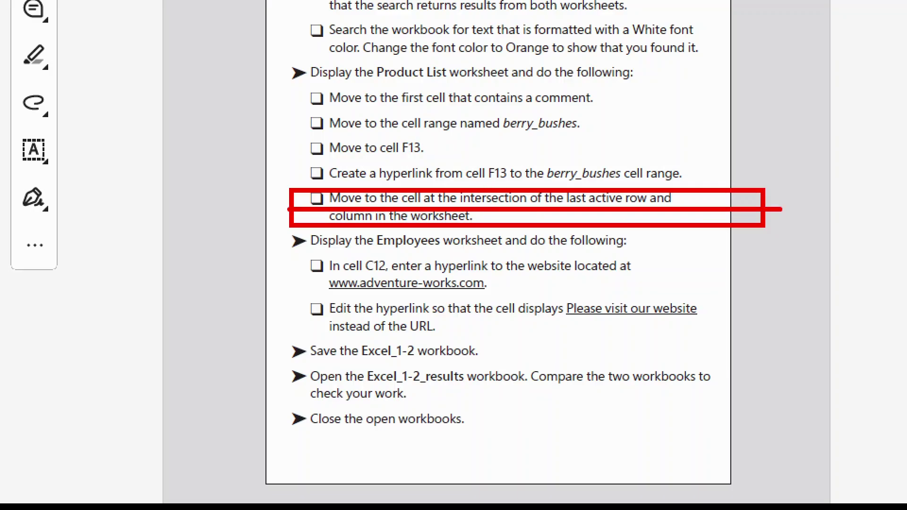
{"action": "key", "text": "Escape"}
{"action": "left_click", "coordinate": [255, 492]}
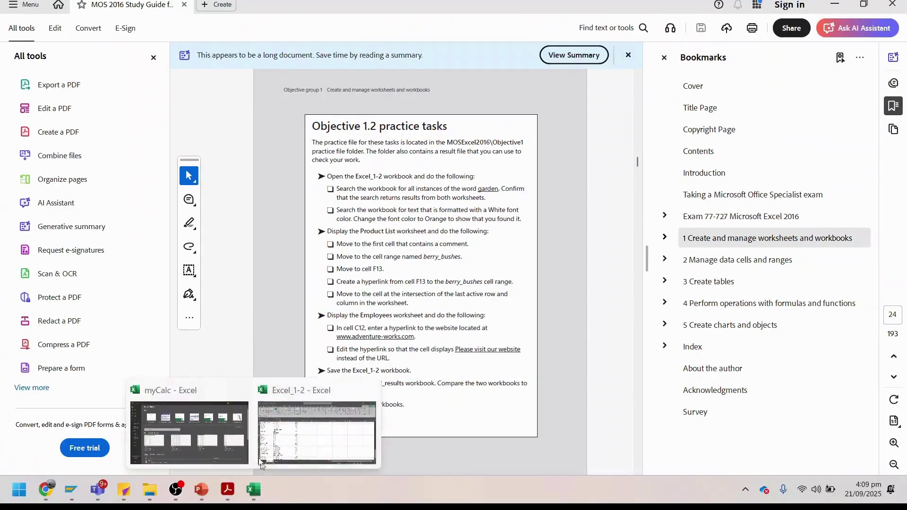
{"action": "left_click", "coordinate": [330, 452]}
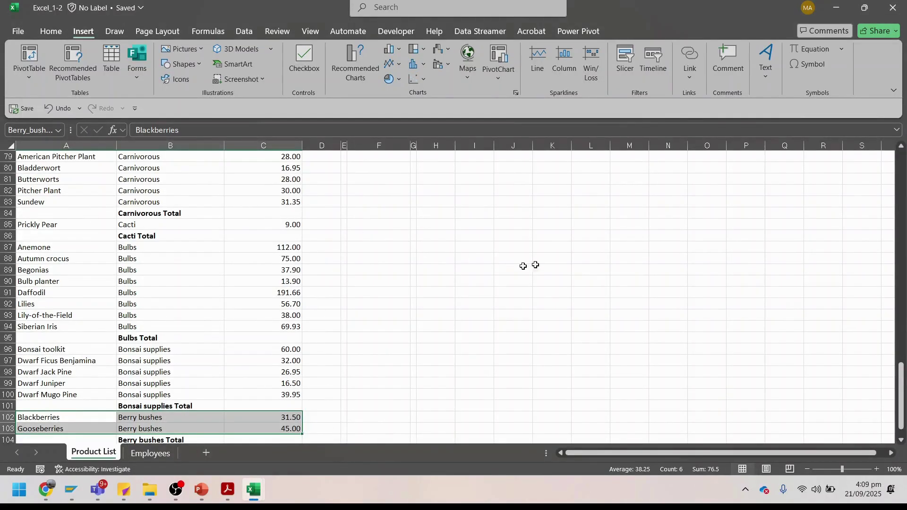
Step: Starting from cell A1 on the Product List worksheet, jump down column A from one data block edge to the next
{"action": "scroll", "coordinate": [535, 265], "scroll_direction": "up", "scroll_amount": 6}
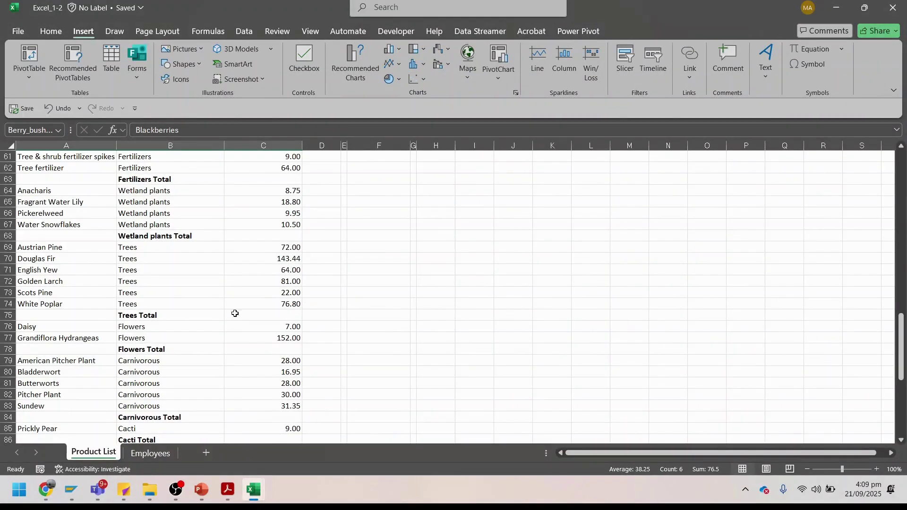
{"action": "scroll", "coordinate": [849, 210], "scroll_direction": "up", "scroll_amount": 4}
{"action": "left_click_drag", "start_coordinate": [902, 282], "coordinate": [902, 156]}
{"action": "left_click", "coordinate": [48, 157]}
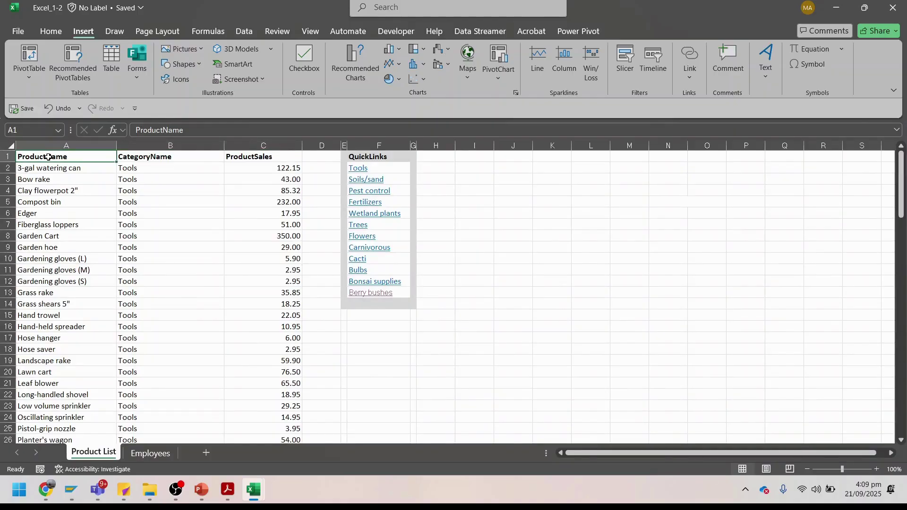
{"action": "key", "text": "ctrl+Down"}
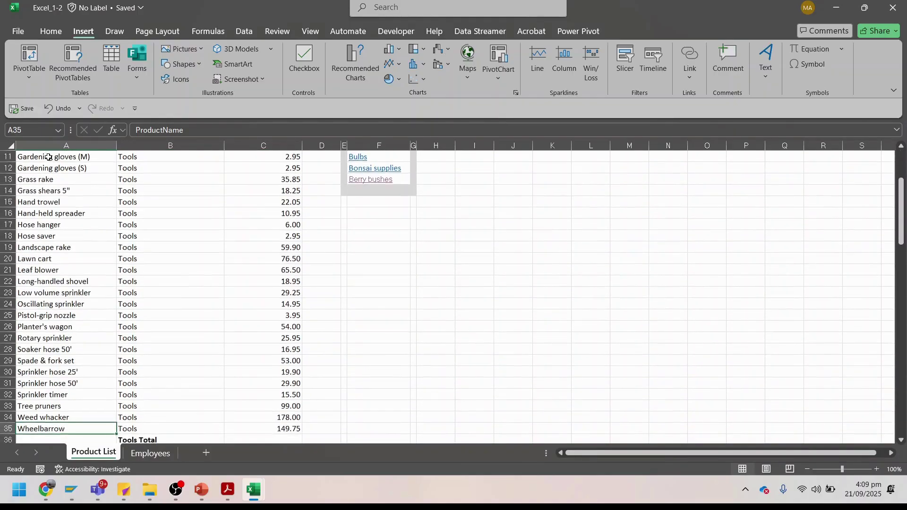
{"action": "key", "text": "ctrl+Down"}
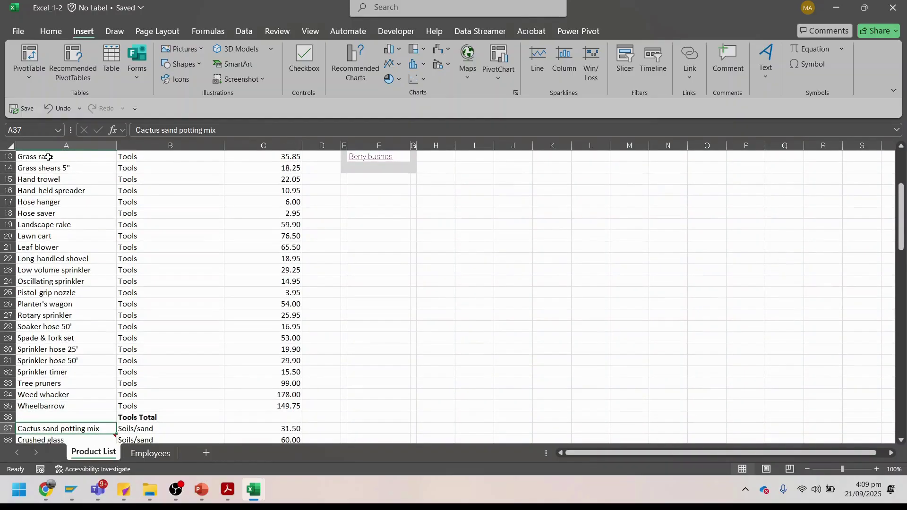
{"action": "key", "text": "ctrl+Down"}
{"action": "key", "text": "ctrl+Down"}
{"action": "key", "text": "ctrl+Down"}
{"action": "key", "text": "ctrl+Down"}
{"action": "key", "text": "ctrl+Down"}
{"action": "key", "text": "ctrl+Down"}
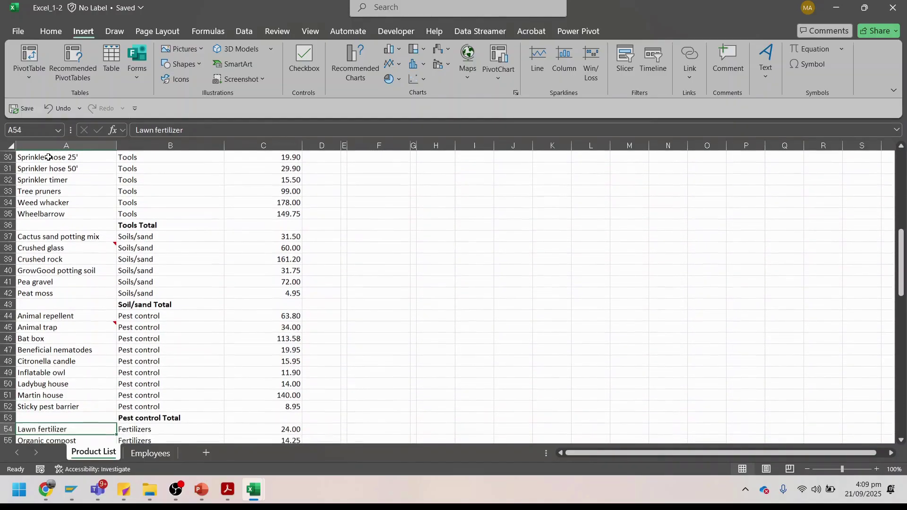
{"action": "key", "text": "ctrl+Down"}
{"action": "key", "text": "ctrl+Down"}
{"action": "key", "text": "ctrl+Down"}
{"action": "key", "text": "ctrl+Down"}
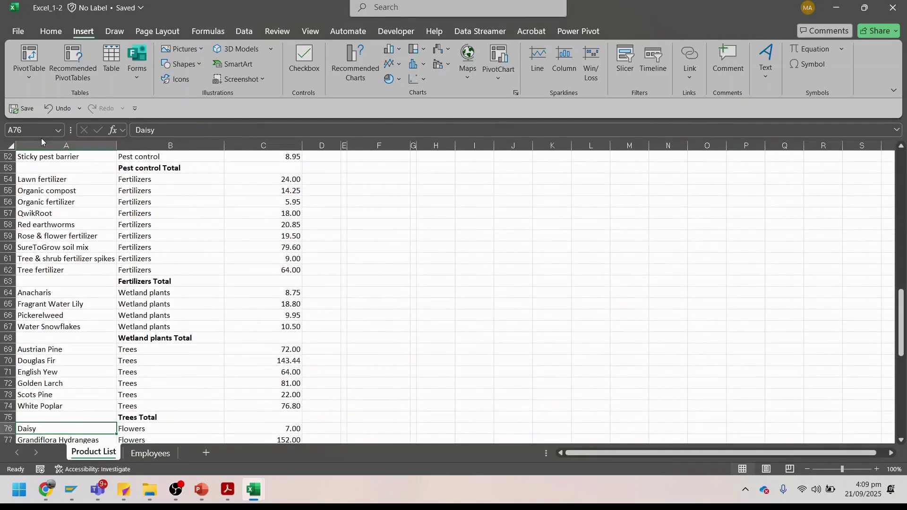
Step: Select cell B1 and jump to the last filled cell in the CategoryName column
{"action": "scroll", "coordinate": [584, 367], "scroll_direction": "up", "scroll_amount": 6}
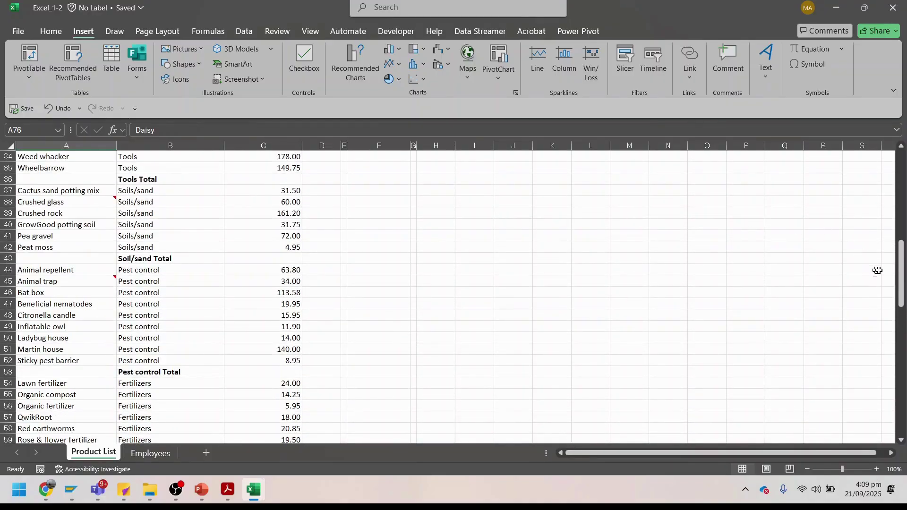
{"action": "left_click_drag", "start_coordinate": [901, 279], "coordinate": [845, 156]}
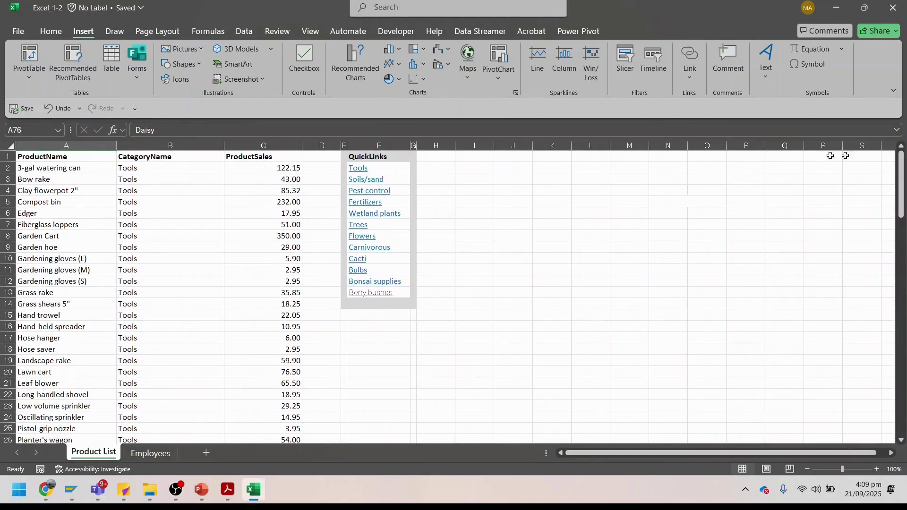
{"action": "left_click", "coordinate": [180, 157]}
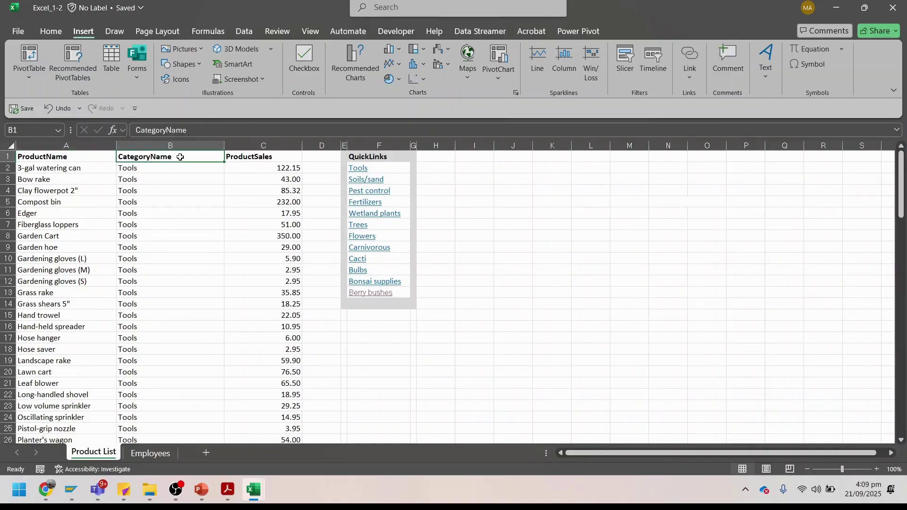
{"action": "key", "text": "ctrl+Down"}
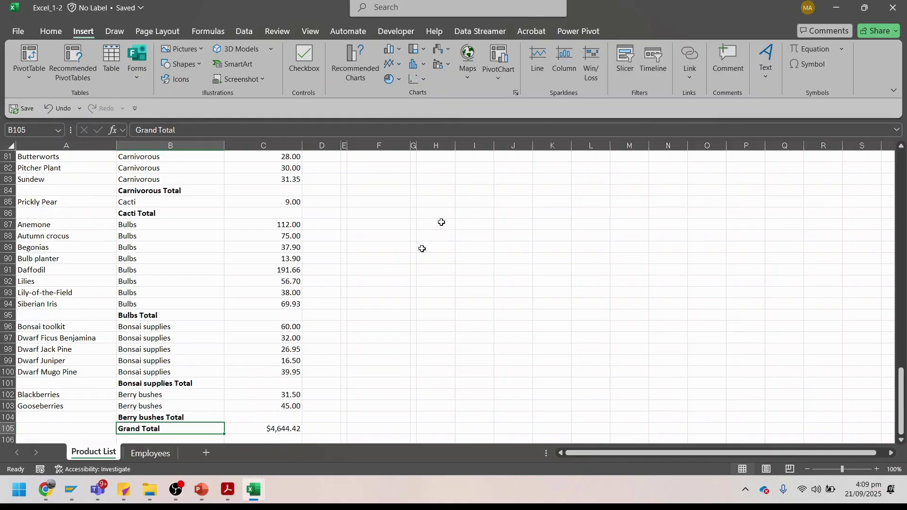
Step: Use Go To Special with the Last cell option to move to the last active cell of the Product List worksheet
{"action": "left_click", "coordinate": [41, 34]}
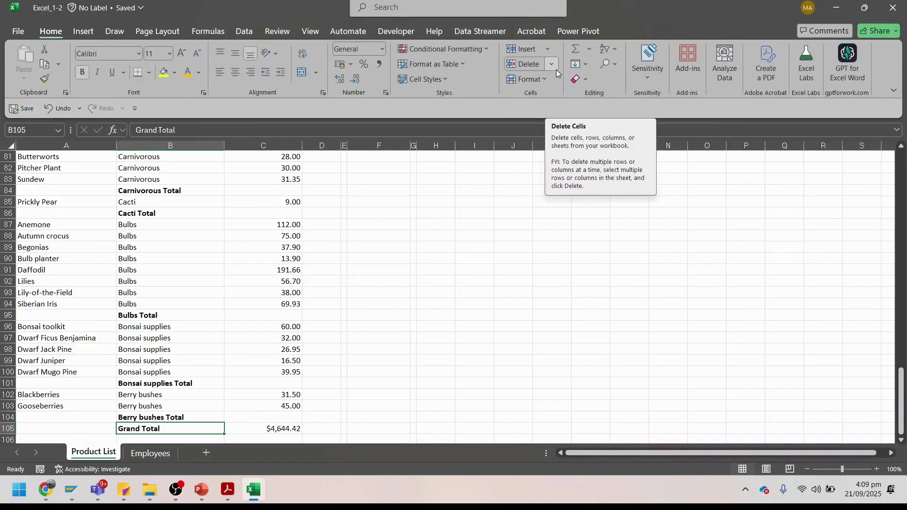
{"action": "key", "text": "ctrl+g"}
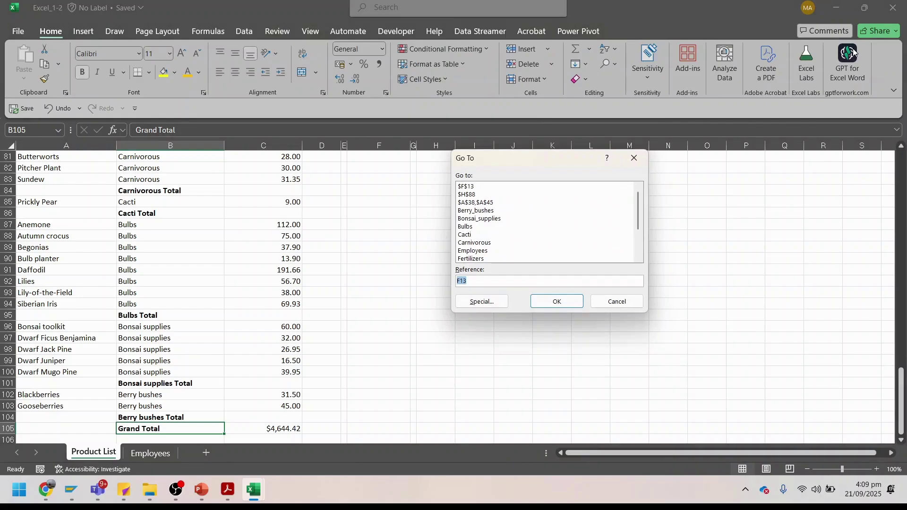
{"action": "left_click", "coordinate": [492, 300]}
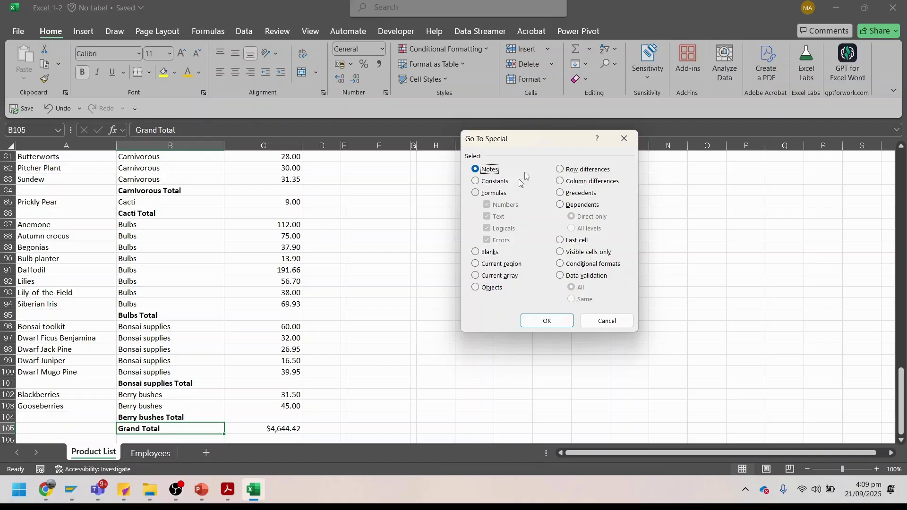
{"action": "left_click_drag", "start_coordinate": [542, 147], "coordinate": [525, 125]}
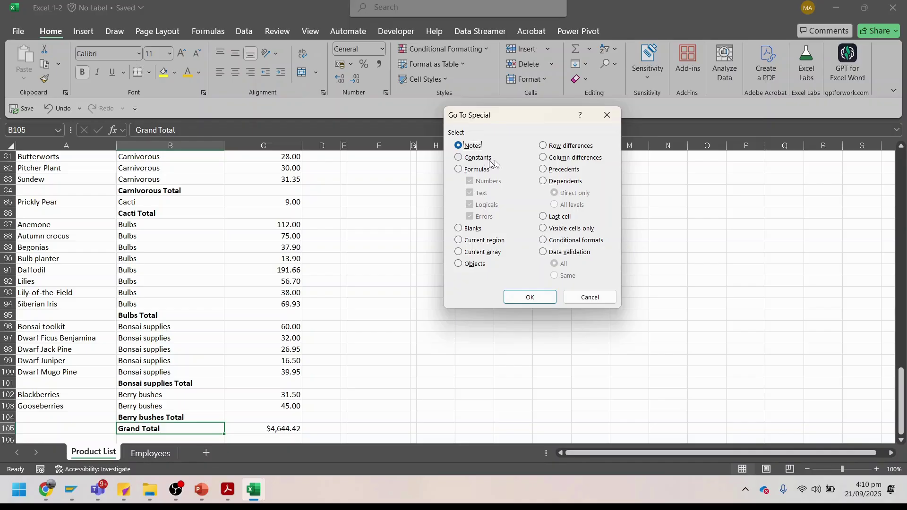
{"action": "left_click", "coordinate": [544, 216]}
{"action": "left_click", "coordinate": [536, 304]}
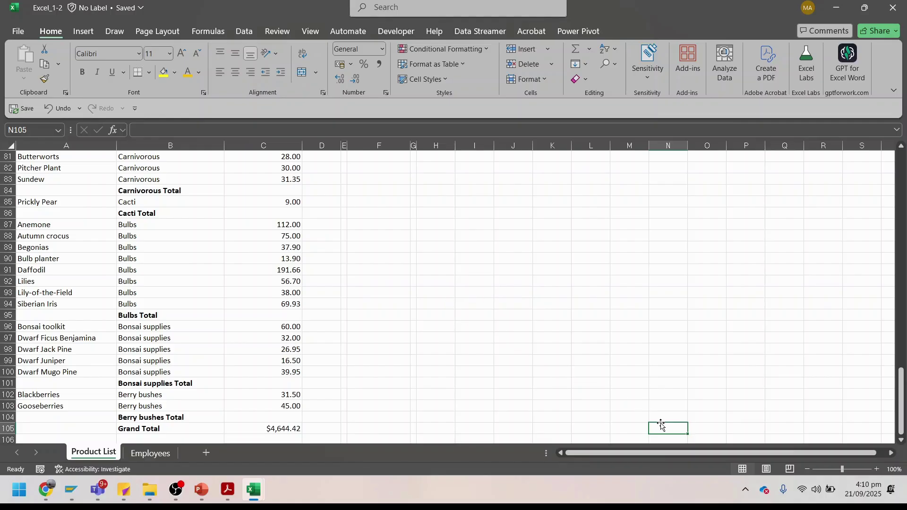
Step: Select the Grand Total amount in C105, recheck the practice tasks in the PDF study guide and return to Excel_1-2
{"action": "left_click", "coordinate": [273, 428]}
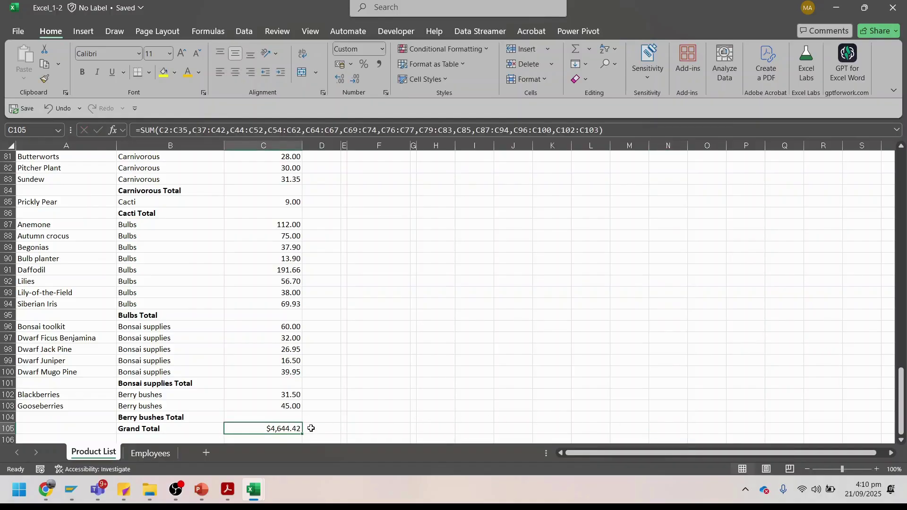
{"action": "left_click", "coordinate": [227, 490]}
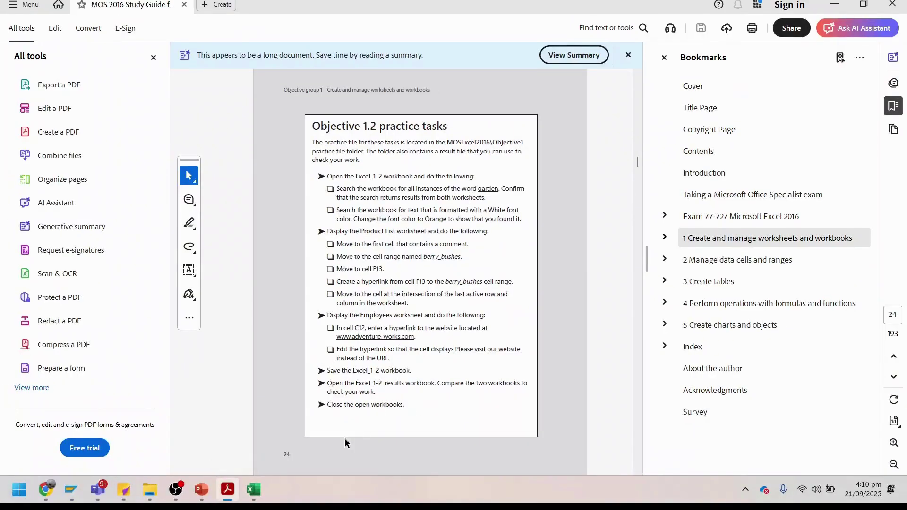
{"action": "mouse_move", "coordinate": [252, 490]}
{"action": "left_click", "coordinate": [325, 452]}
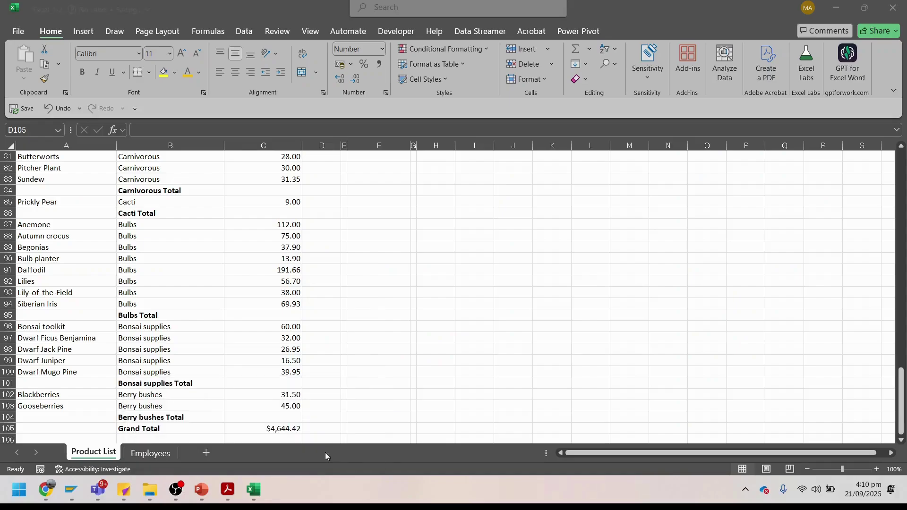
{"action": "left_click", "coordinate": [375, 198]}
{"action": "key", "text": "ctrl+f"}
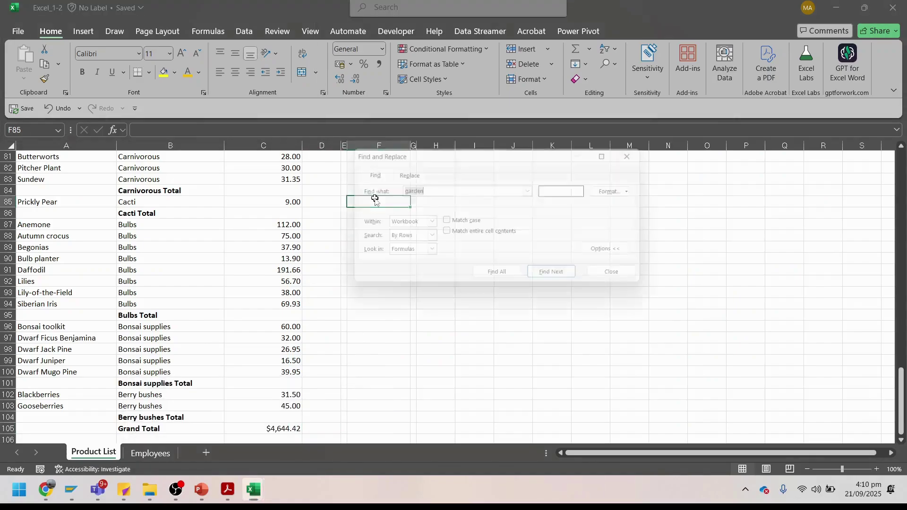
{"action": "key", "text": "Escape"}
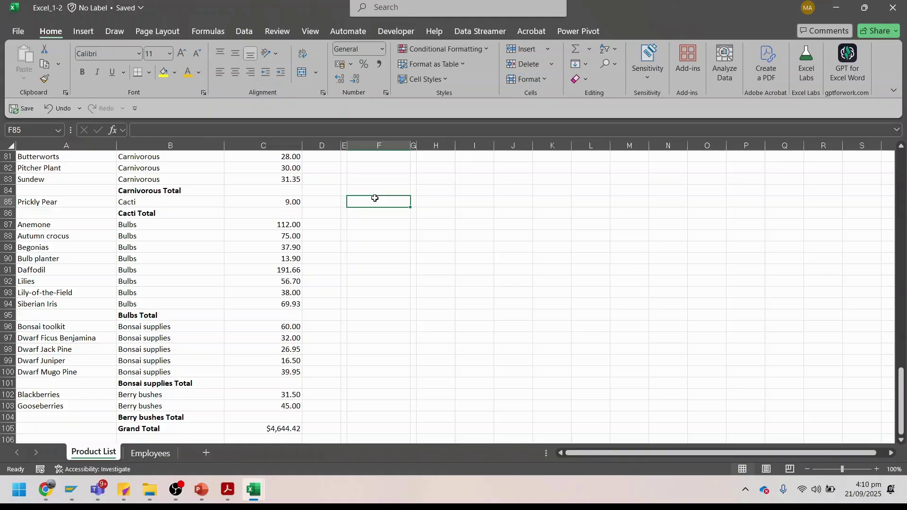
{"action": "key", "text": "ctrl+g"}
{"action": "scroll", "coordinate": [574, 213], "scroll_direction": "down", "scroll_amount": 2}
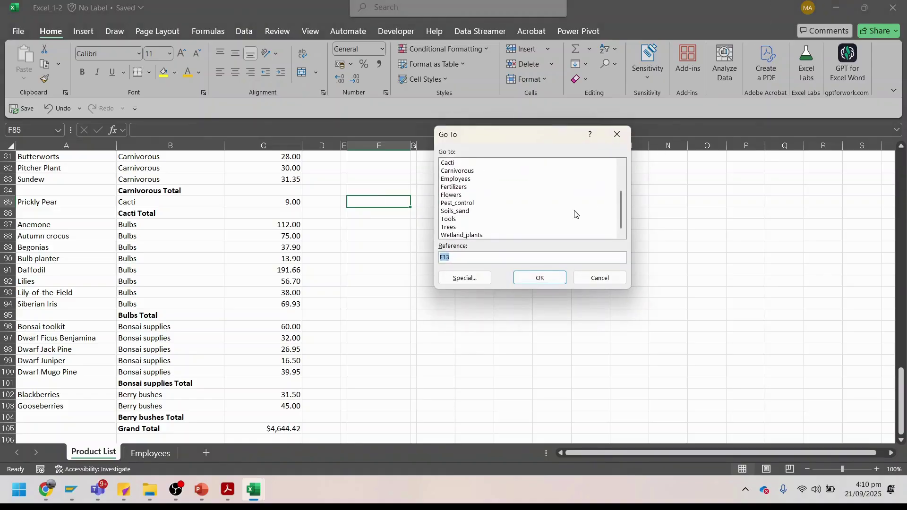
{"action": "left_click", "coordinate": [474, 278]}
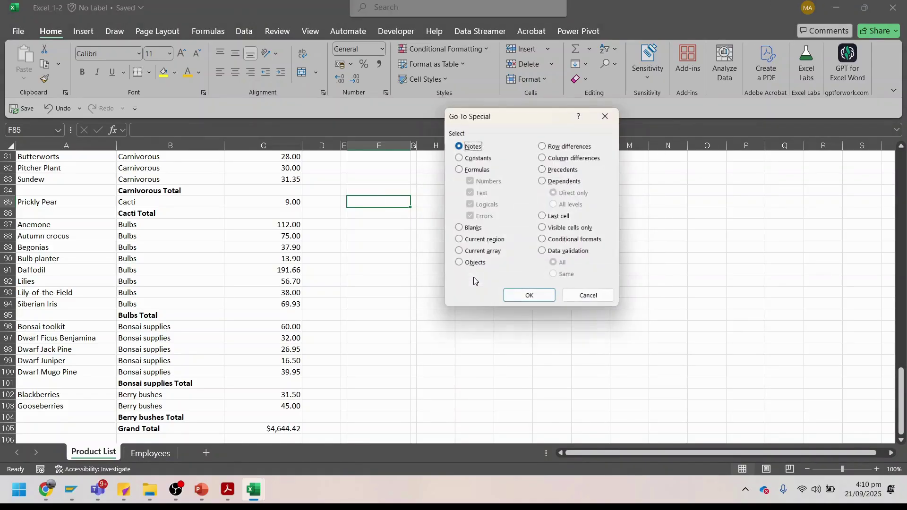
{"action": "left_click", "coordinate": [544, 216]}
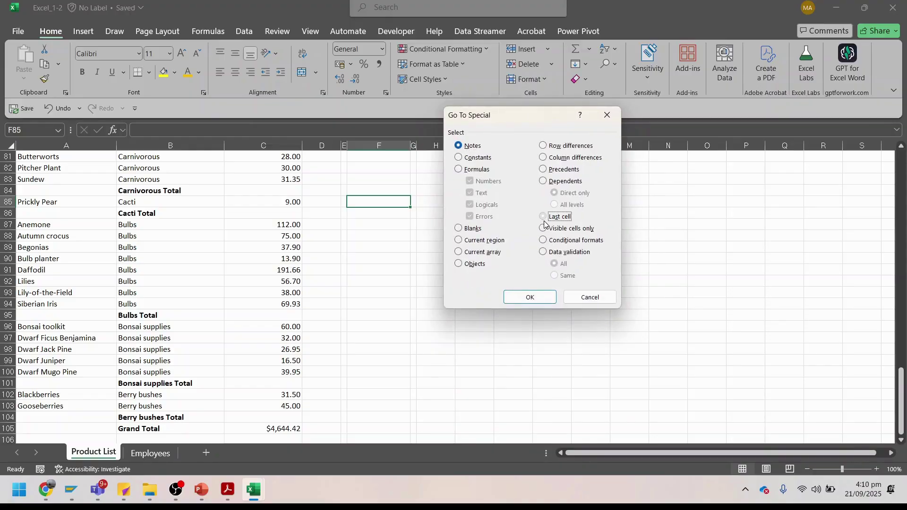
{"action": "key", "text": "Escape"}
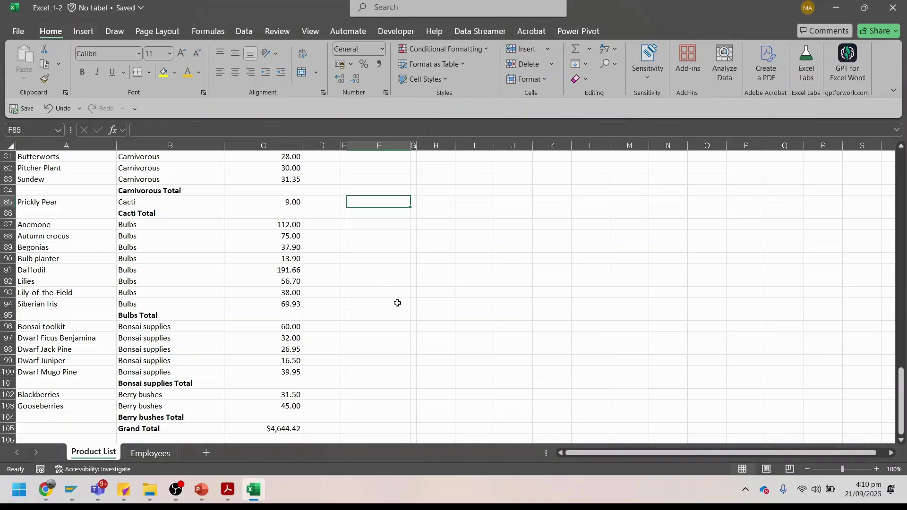
Step: Repeat the move to the Product List worksheet's last cell through Go To Special
{"action": "key", "text": "ctrl+g"}
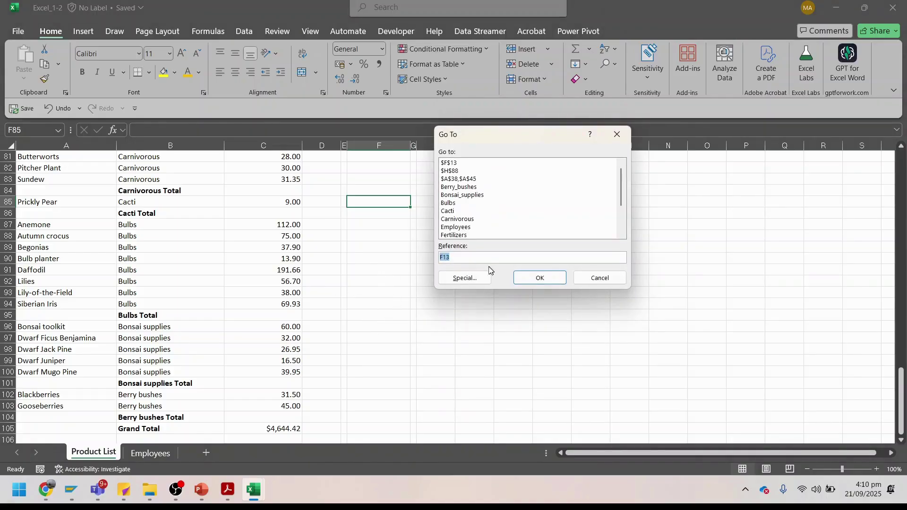
{"action": "left_click", "coordinate": [467, 278]}
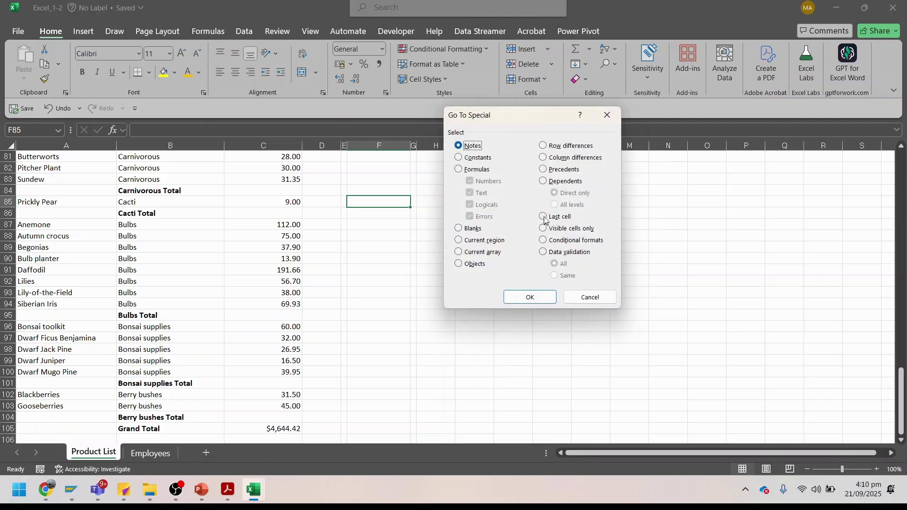
{"action": "left_click", "coordinate": [544, 217]}
{"action": "left_click", "coordinate": [528, 297]}
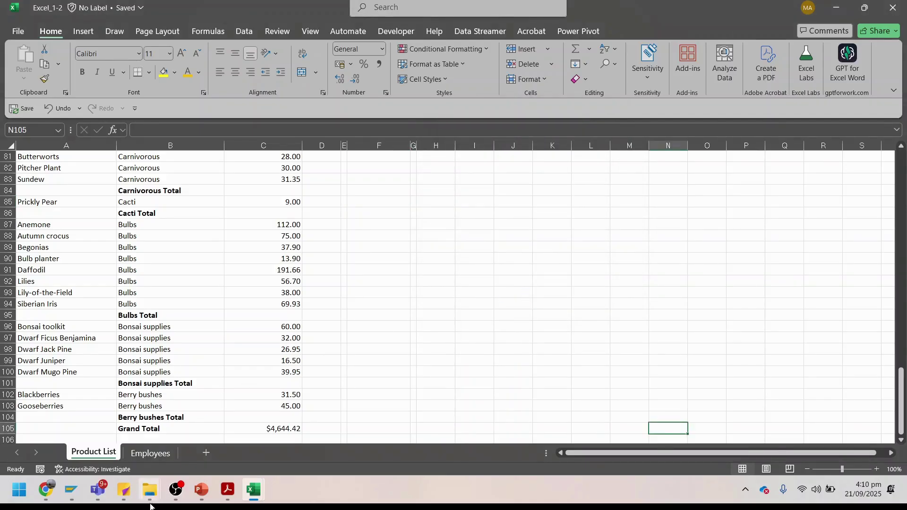
{"action": "left_click", "coordinate": [50, 502]}
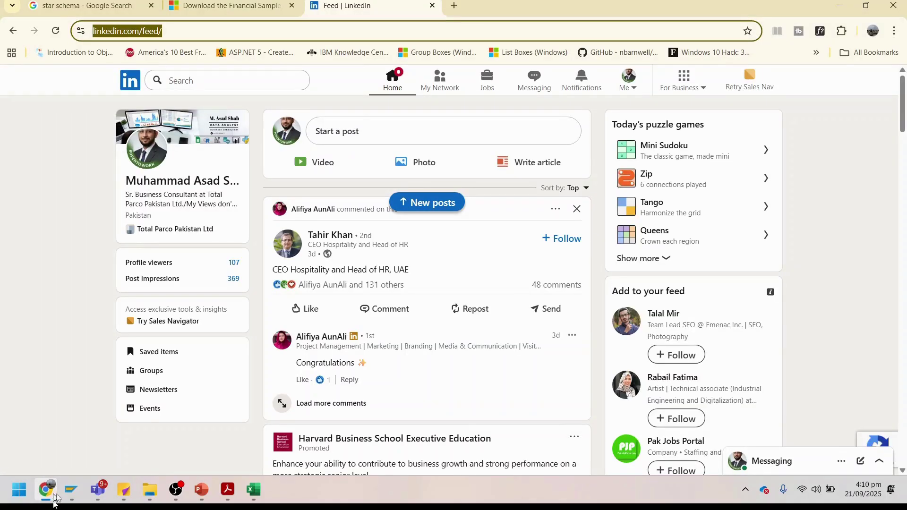
{"action": "left_click", "coordinate": [228, 490]}
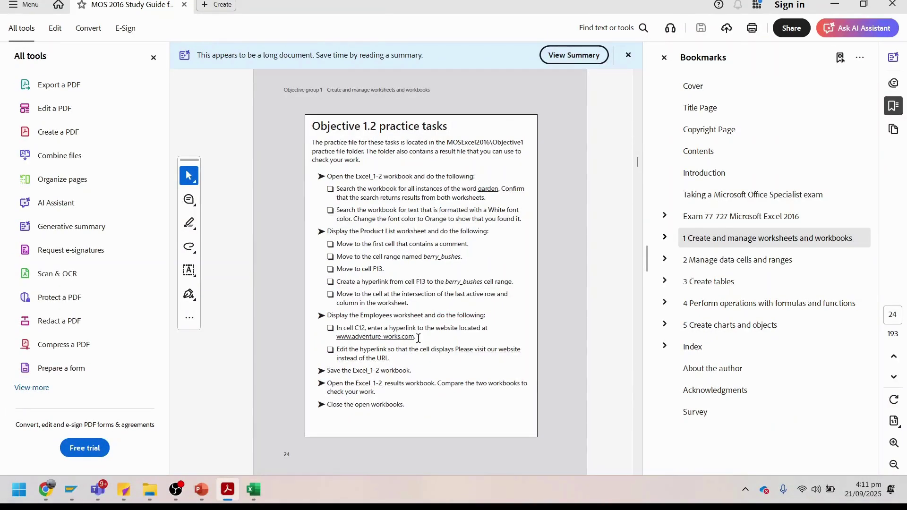
{"action": "left_click_drag", "start_coordinate": [453, 270], "coordinate": [308, 270]}
{"action": "right_click", "coordinate": [338, 339]}
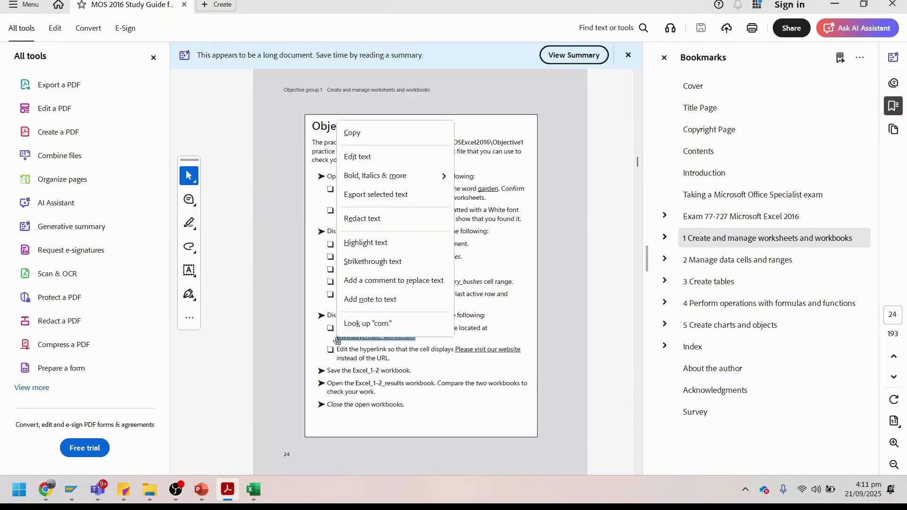
{"action": "left_click", "coordinate": [379, 134]}
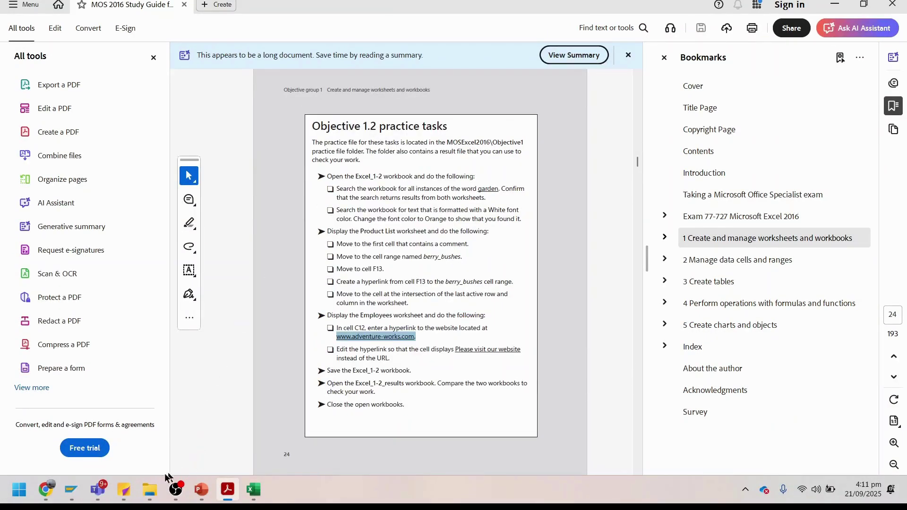
Step: Return to the Excel_1-2 workbook in Excel and select cell C12 on the Employees worksheet
{"action": "mouse_move", "coordinate": [253, 494]}
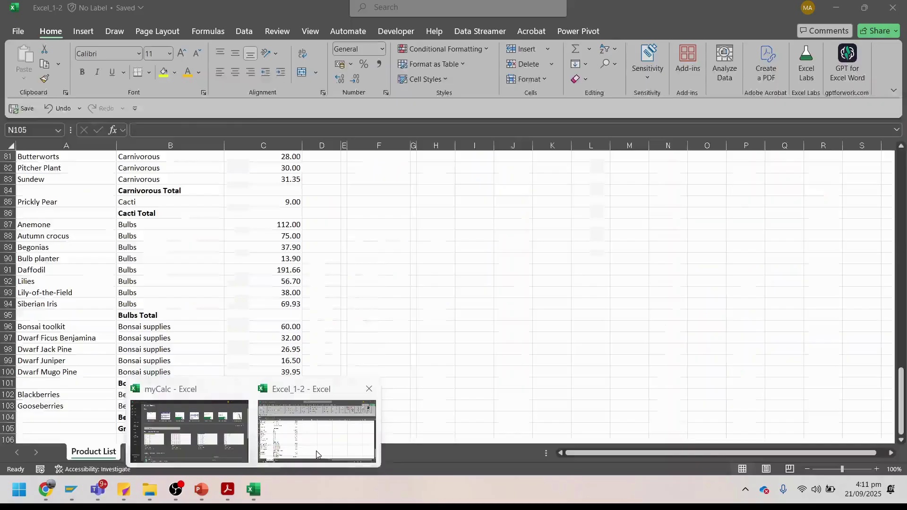
{"action": "left_click", "coordinate": [317, 444]}
{"action": "left_click", "coordinate": [142, 453]}
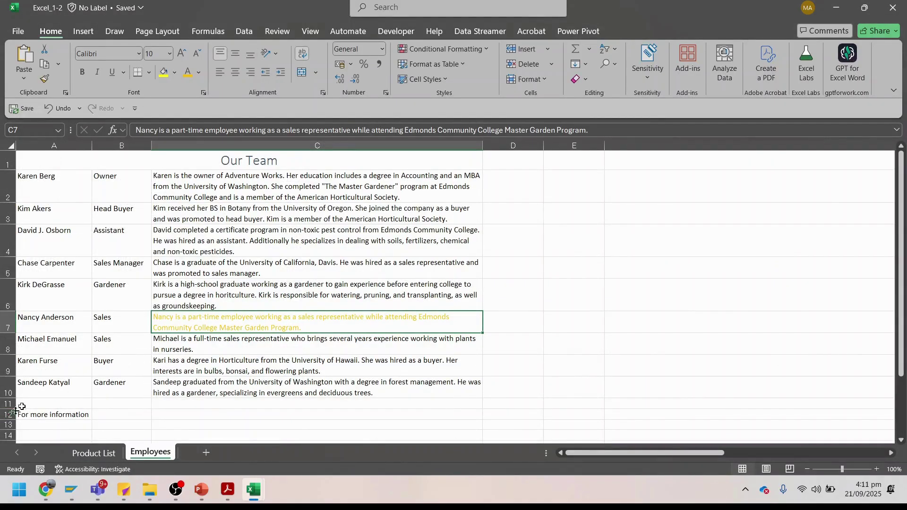
{"action": "left_click", "coordinate": [262, 146]}
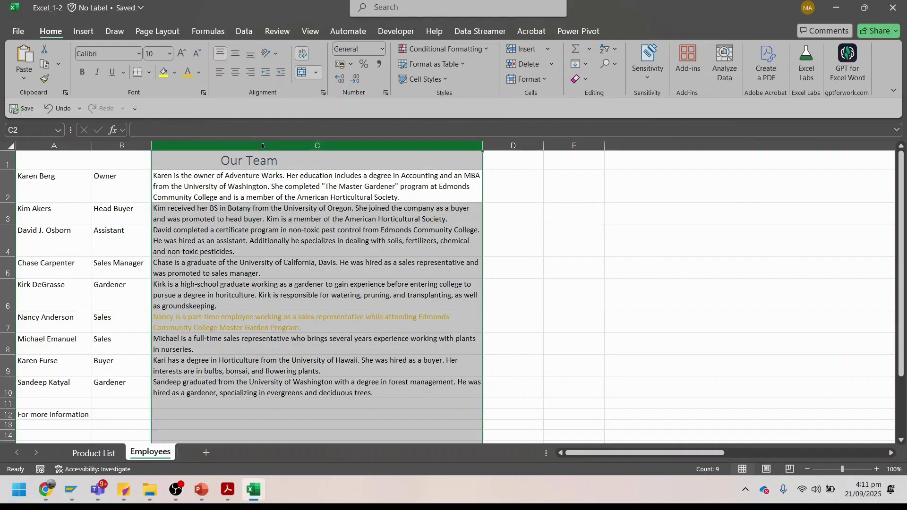
{"action": "key", "text": "Down"}
{"action": "key", "text": "Down"}
{"action": "key", "text": "Down"}
{"action": "key", "text": "Down"}
{"action": "key", "text": "Down"}
{"action": "key", "text": "Down"}
{"action": "key", "text": "Down"}
{"action": "key", "text": "Down"}
{"action": "key", "text": "Down"}
{"action": "key", "text": "Down"}
{"action": "key", "text": "Down"}
{"action": "key", "text": "Down"}
{"action": "key", "text": "Up"}
{"action": "key", "text": "Up"}
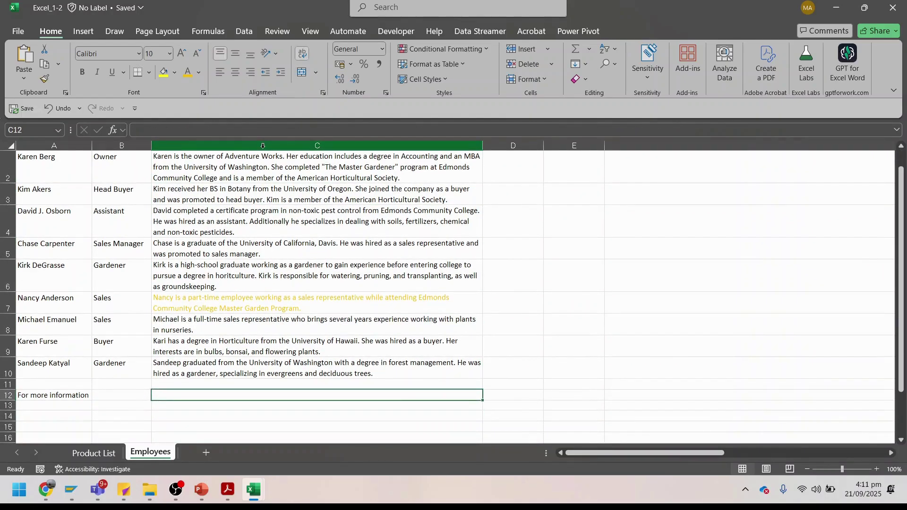
{"action": "key", "text": "Left"}
{"action": "key", "text": "Left"}
{"action": "key", "text": "Right"}
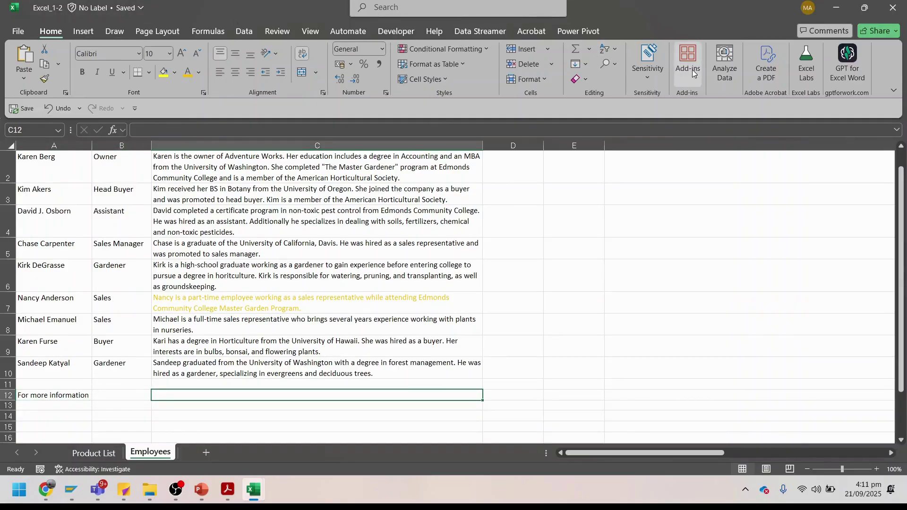
{"action": "left_click", "coordinate": [84, 32]}
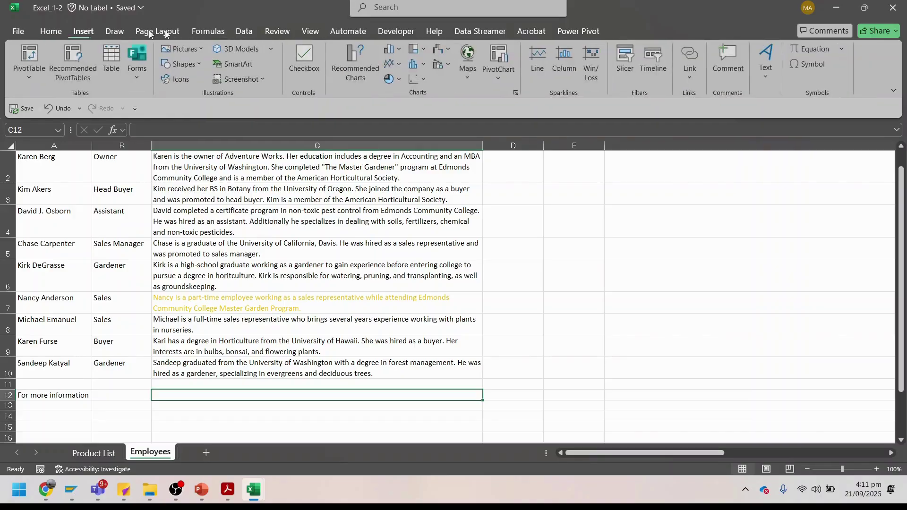
{"action": "left_click", "coordinate": [690, 62]}
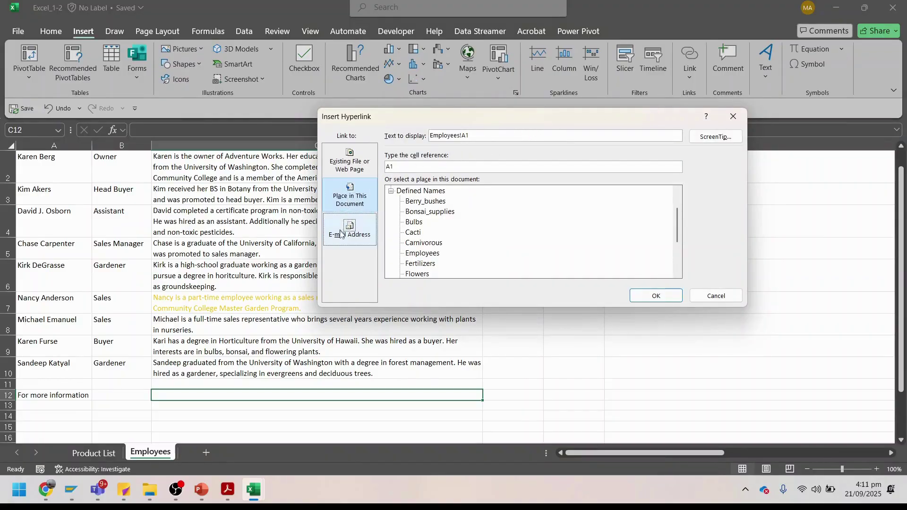
{"action": "left_click", "coordinate": [348, 169]}
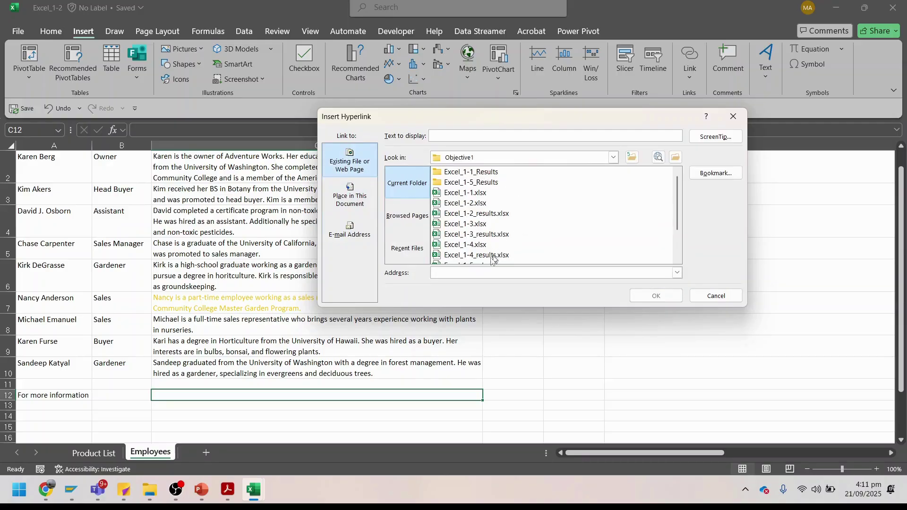
{"action": "left_click", "coordinate": [493, 273]}
{"action": "type", "text": "http://www.adventure-works.com."}
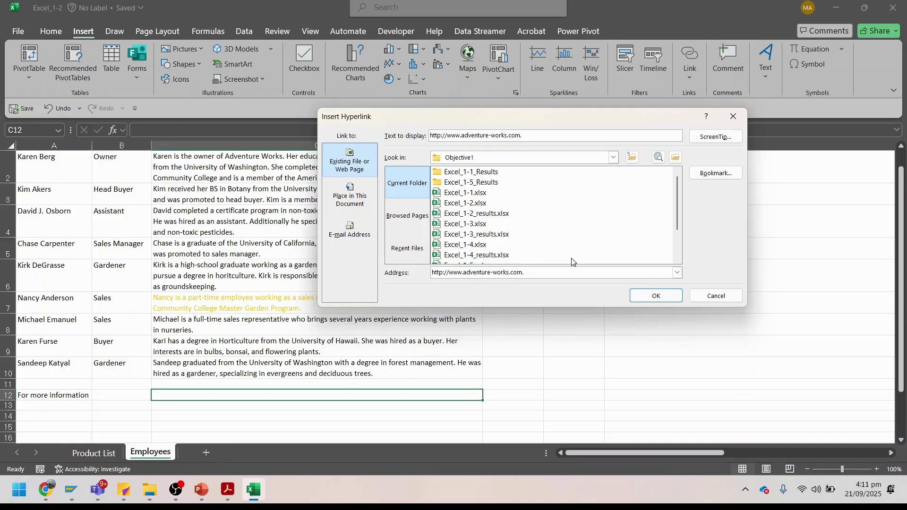
{"action": "key", "text": "BackSpace"}
{"action": "left_click", "coordinate": [651, 298]}
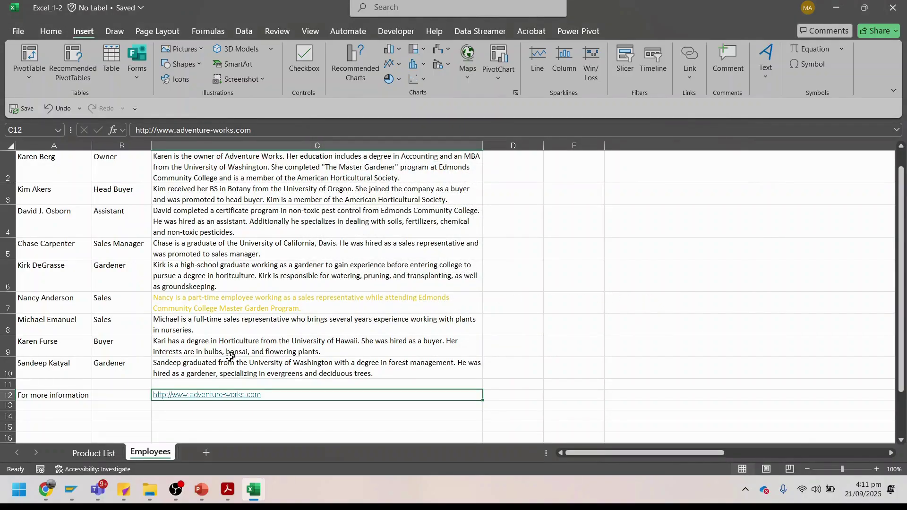
Step: Test the hyperlink in C12 by opening its website, skipping the Safe Links verification, and return to Excel_1-2
{"action": "left_click", "coordinate": [213, 397]}
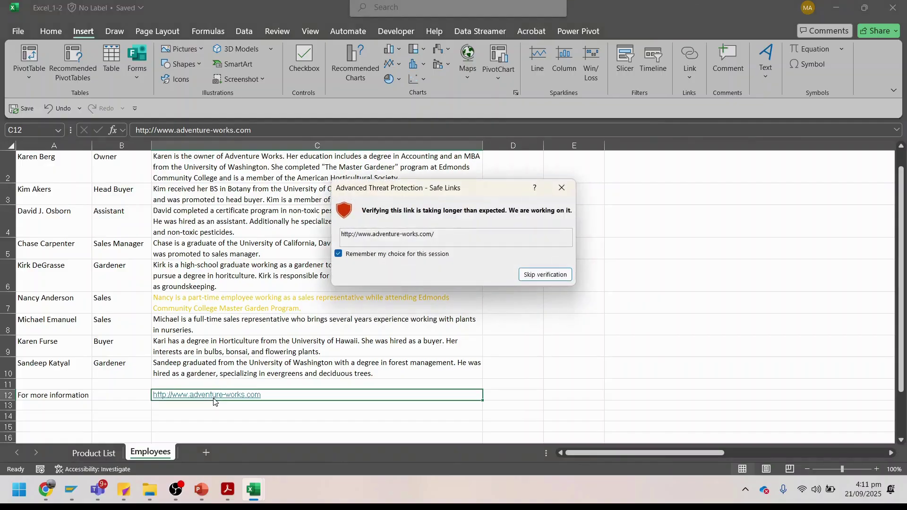
{"action": "left_click", "coordinate": [536, 270]}
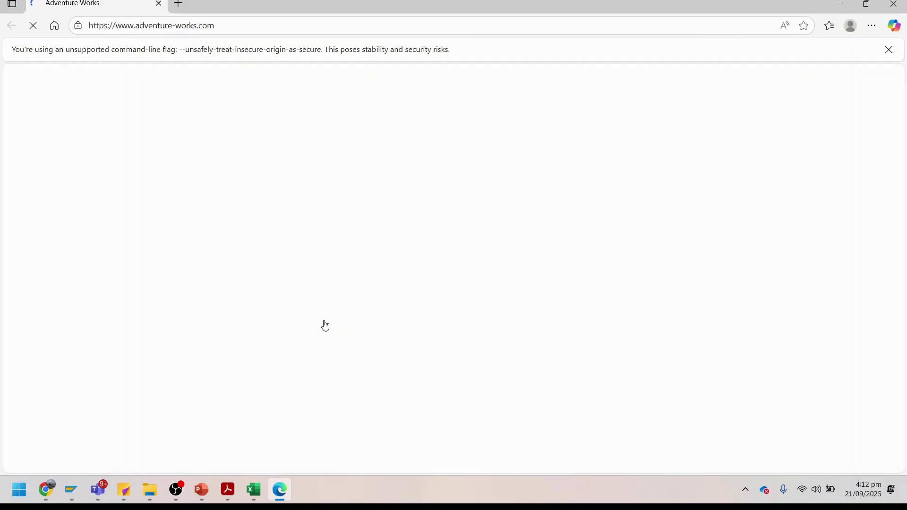
{"action": "key", "text": "alt+Tab"}
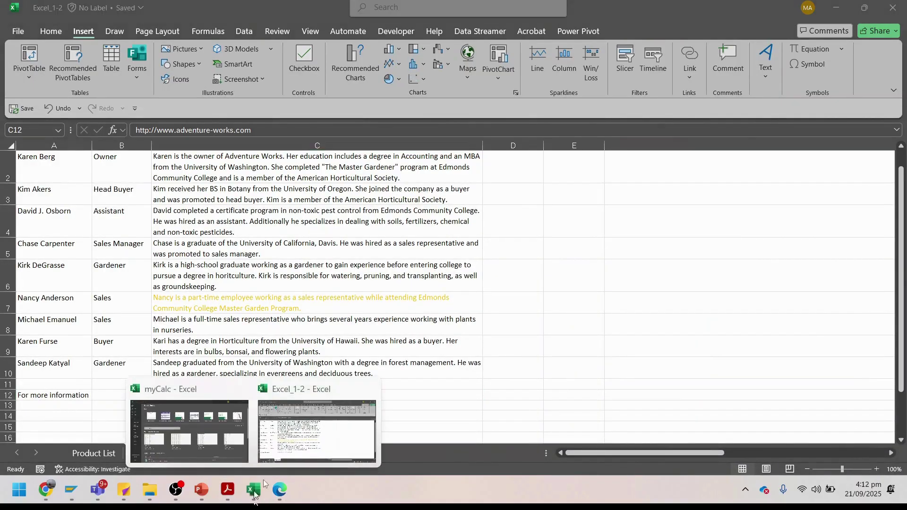
Step: Review the study guide's task on editing the hyperlink's display text in the PDF, and return to Excel_1-2
{"action": "left_click", "coordinate": [227, 490]}
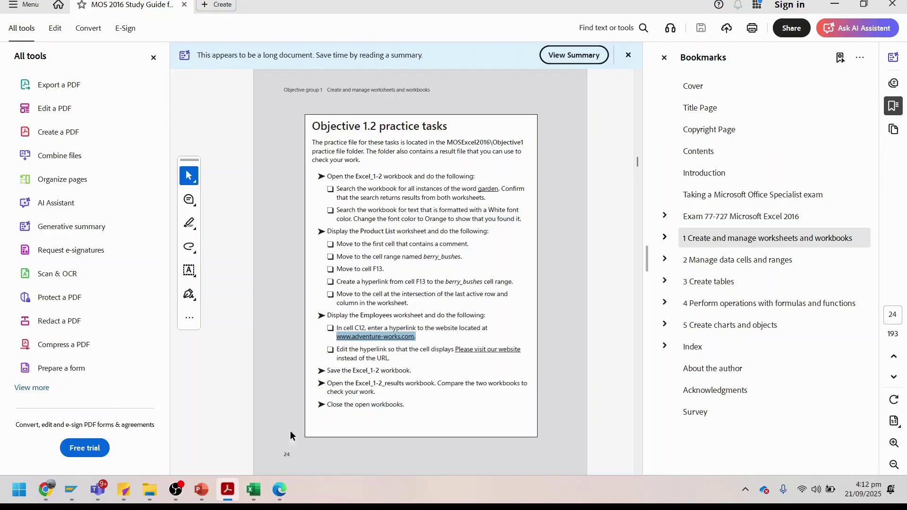
{"action": "key", "text": "alt+Tab"}
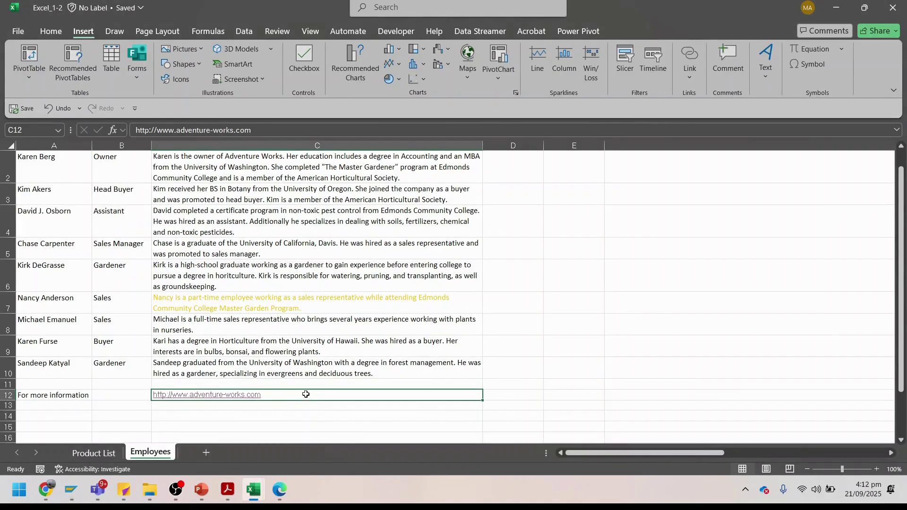
{"action": "key", "text": "alt+Tab"}
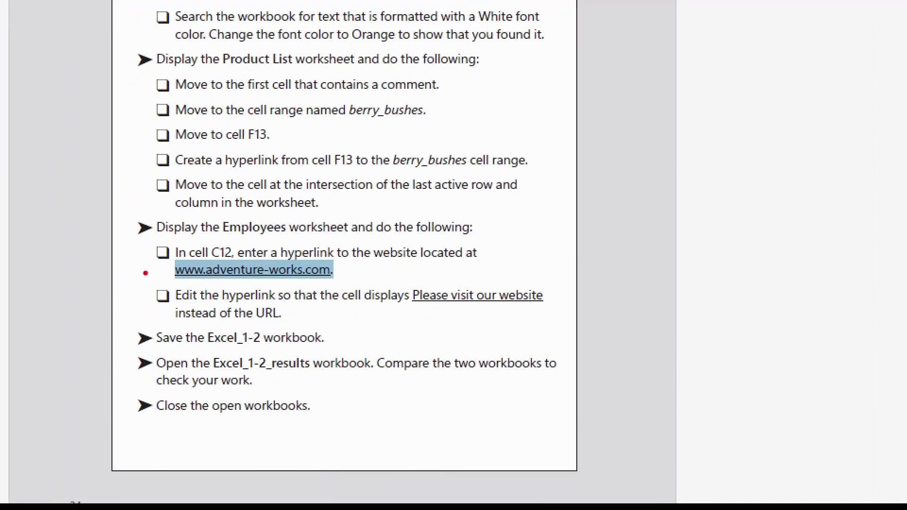
{"action": "mouse_move", "coordinate": [151, 269]}
{"action": "left_mouse_down"}
{"action": "mouse_move", "coordinate": [171, 291]}
{"action": "mouse_move", "coordinate": [380, 321]}
{"action": "mouse_move", "coordinate": [623, 334]}
{"action": "left_mouse_up"}
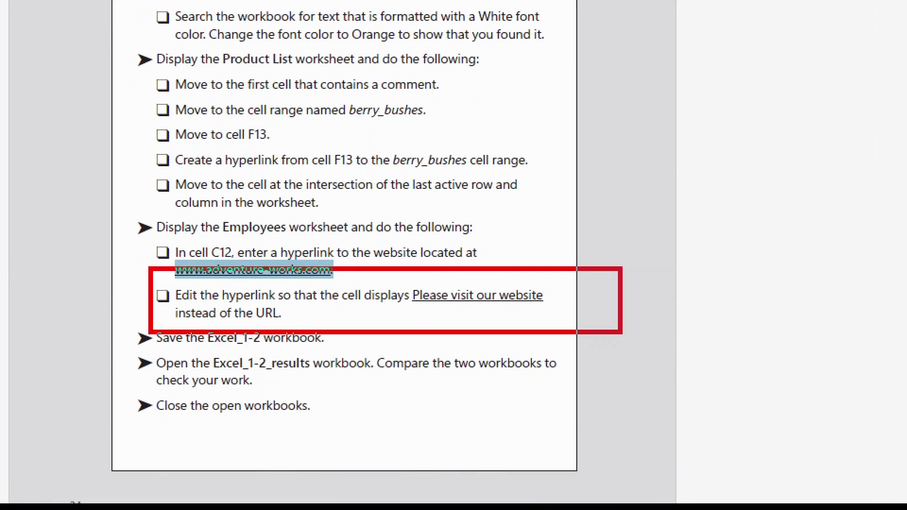
{"action": "mouse_move", "coordinate": [412, 310]}
{"action": "left_mouse_down"}
{"action": "mouse_move", "coordinate": [476, 317]}
{"action": "mouse_move", "coordinate": [558, 309]}
{"action": "left_mouse_up"}
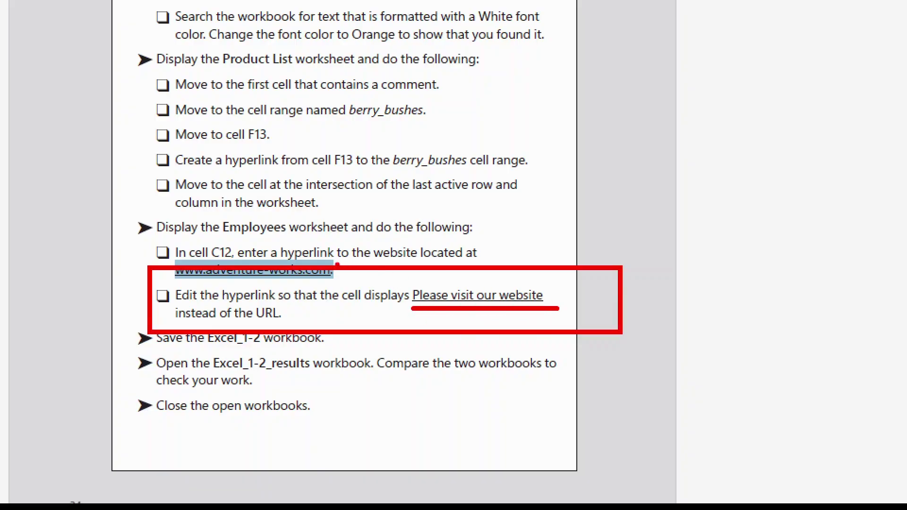
{"action": "mouse_move", "coordinate": [354, 264]}
{"action": "left_mouse_down"}
{"action": "mouse_move", "coordinate": [136, 265]}
{"action": "mouse_move", "coordinate": [331, 225]}
{"action": "mouse_move", "coordinate": [266, 228]}
{"action": "left_mouse_up"}
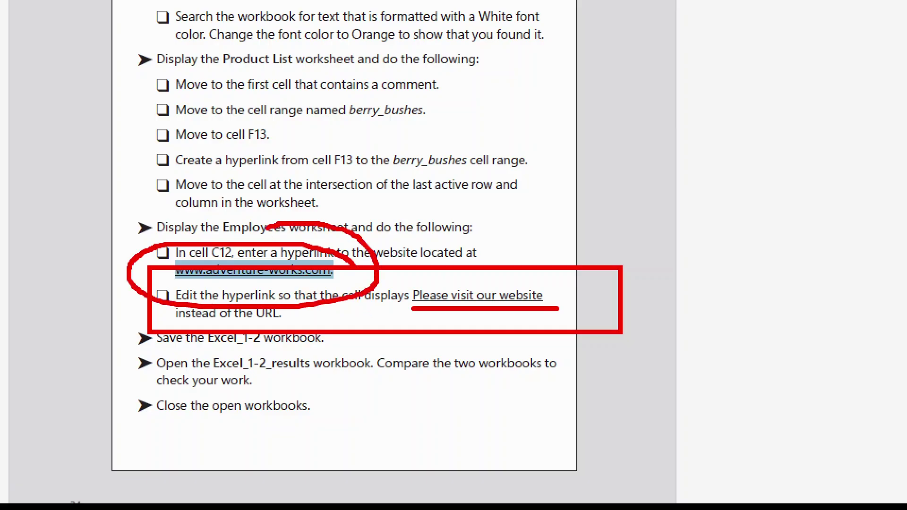
{"action": "mouse_move", "coordinate": [407, 287]}
{"action": "left_mouse_down"}
{"action": "mouse_move", "coordinate": [407, 352]}
{"action": "mouse_move", "coordinate": [577, 284]}
{"action": "mouse_move", "coordinate": [576, 342]}
{"action": "left_mouse_up"}
{"action": "key", "text": "Escape"}
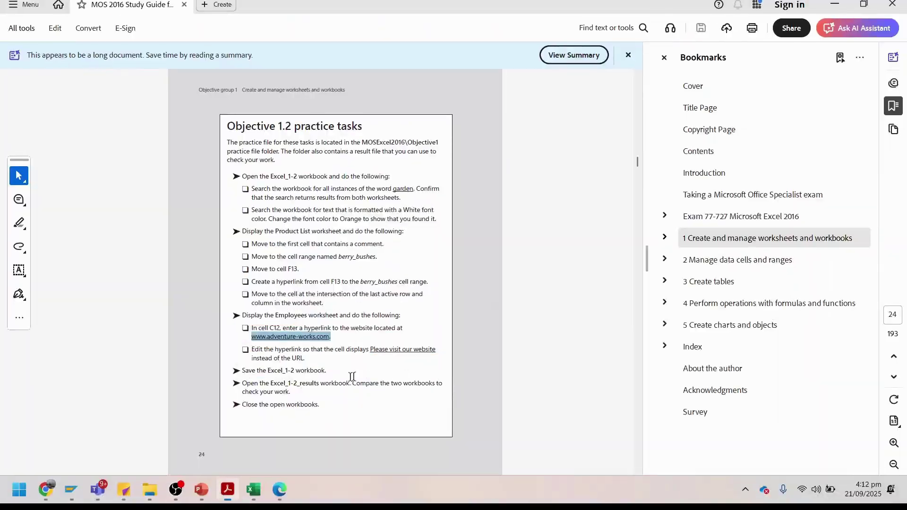
{"action": "mouse_move", "coordinate": [243, 489]}
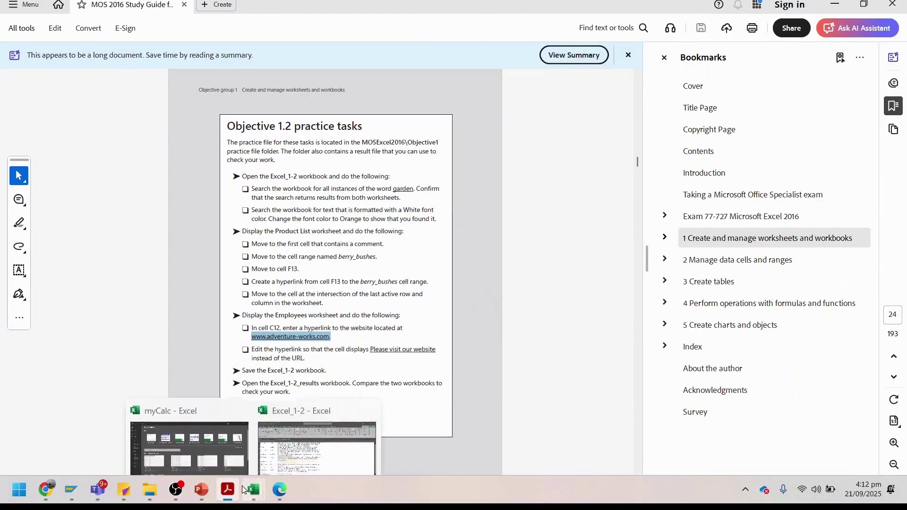
{"action": "left_click", "coordinate": [277, 451]}
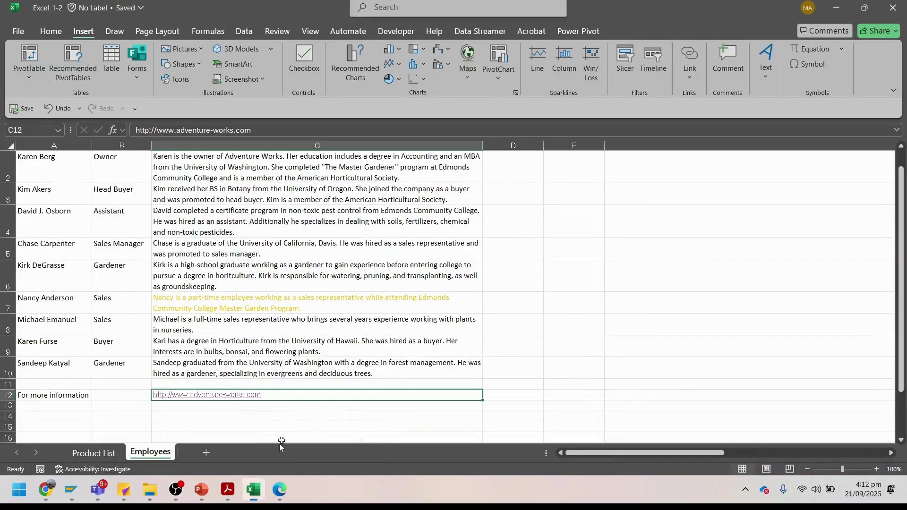
Step: Edit the hyperlink in cell C12 of the Employees sheet to display "Please visit our Website" instead of the URL
{"action": "right_click", "coordinate": [250, 395]}
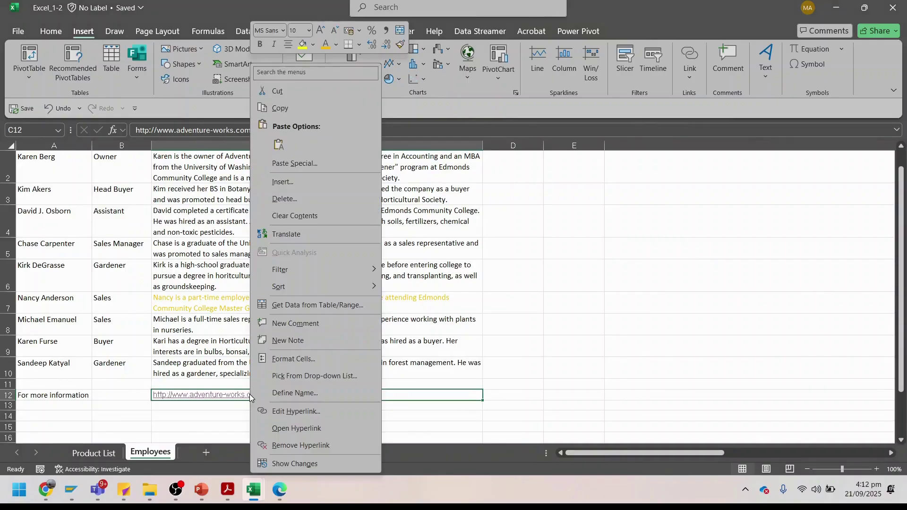
{"action": "left_click", "coordinate": [291, 412]}
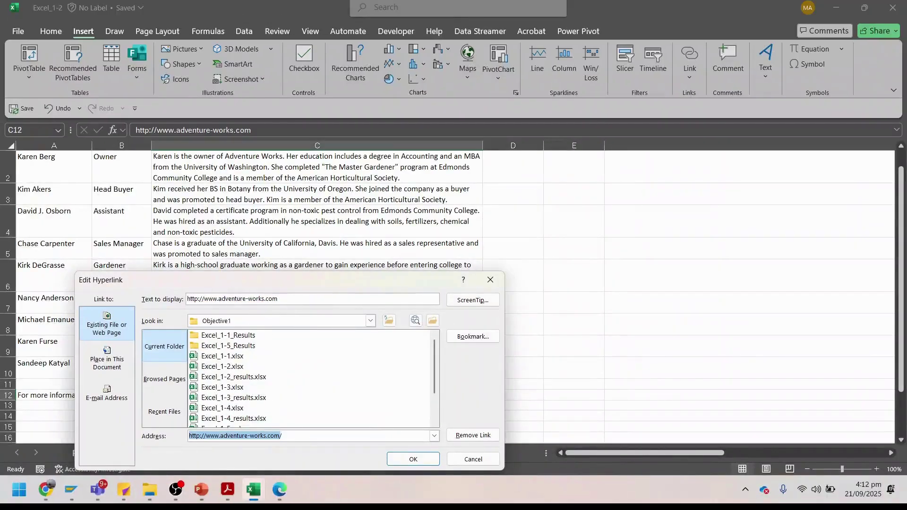
{"action": "left_click_drag", "start_coordinate": [278, 299], "coordinate": [157, 302]}
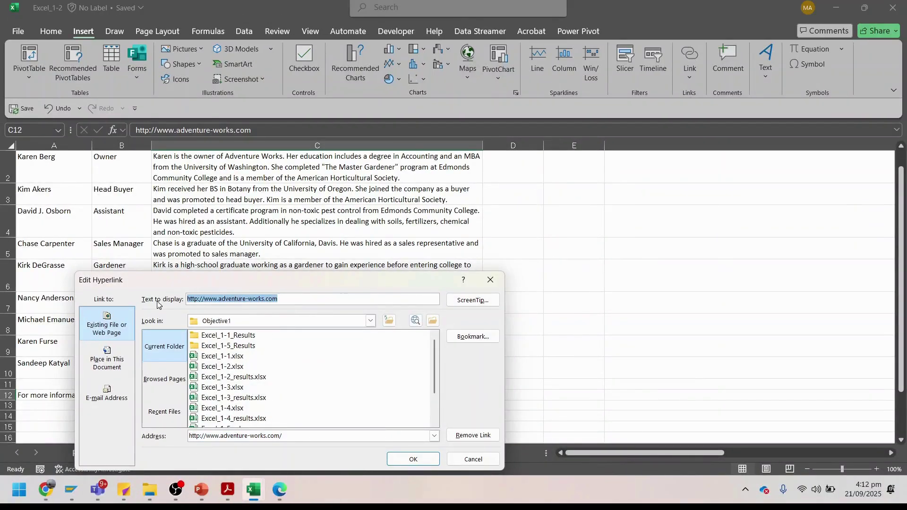
{"action": "type", "text": "Pl"}
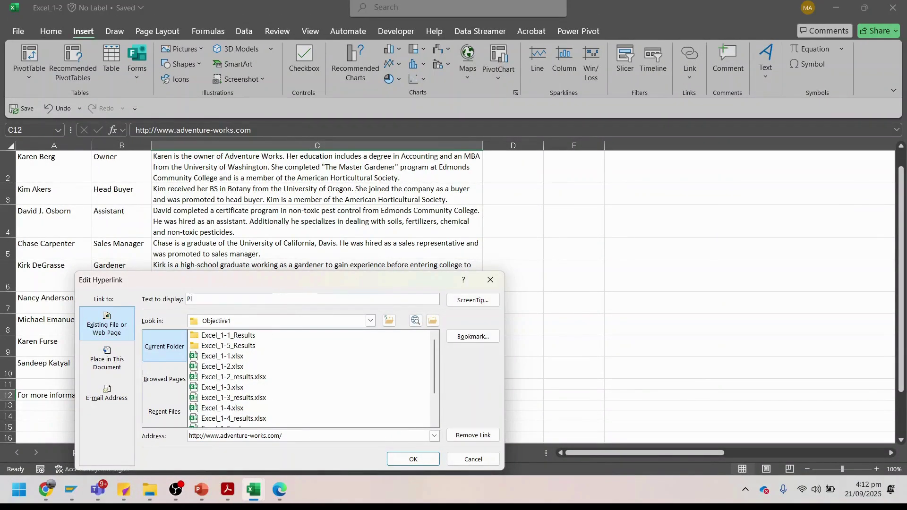
{"action": "type", "text": "ease visit our Website"}
{"action": "left_click", "coordinate": [422, 461]}
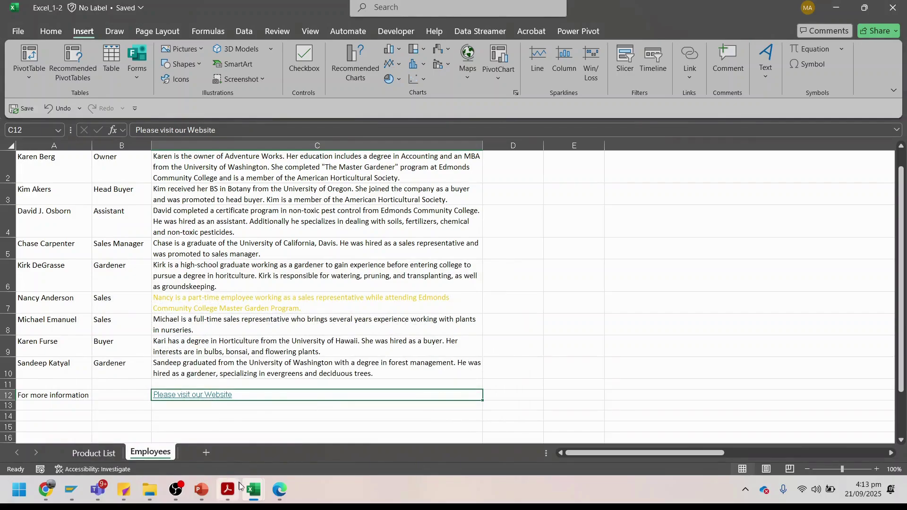
Step: Switch to the MOS 2016 study guide in Acrobat and read the remaining Objective 1.2 tasks on saving and comparing workbooks
{"action": "left_click", "coordinate": [253, 490]}
{"action": "left_click", "coordinate": [339, 440]}
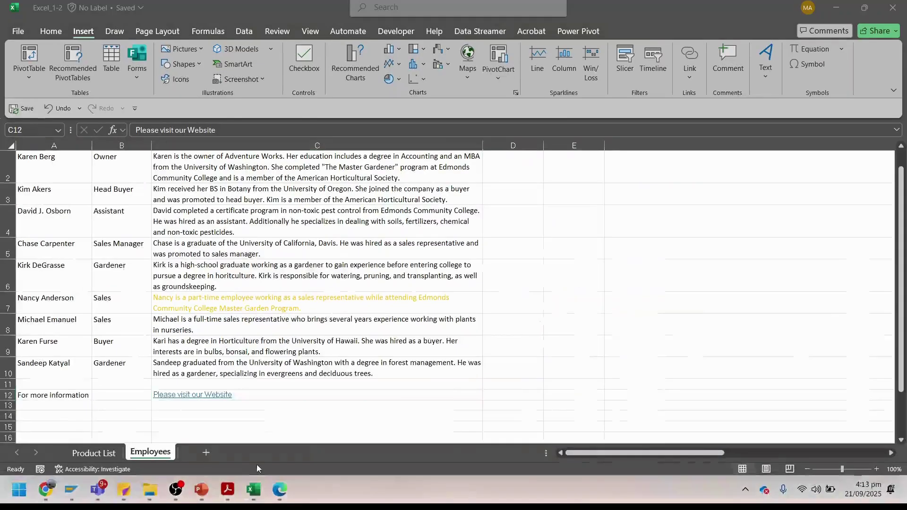
{"action": "mouse_move", "coordinate": [230, 504]}
{"action": "left_click", "coordinate": [243, 441]}
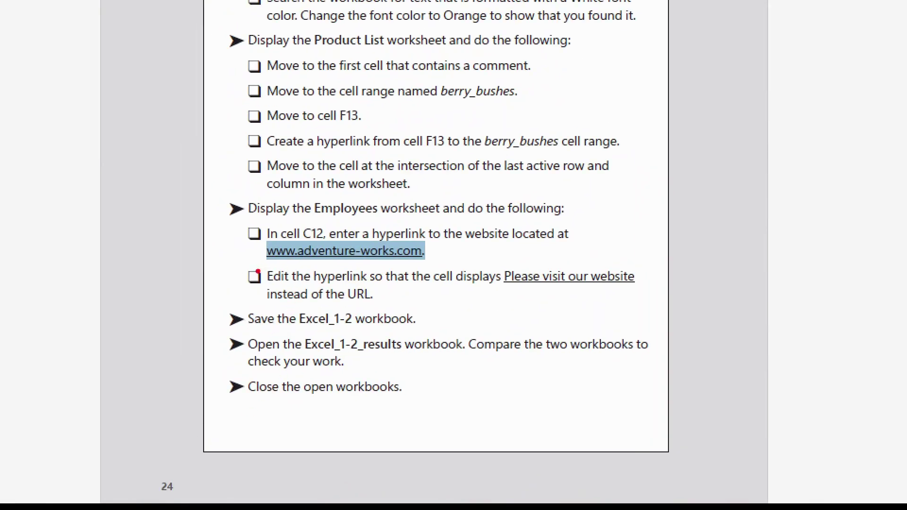
{"action": "mouse_move", "coordinate": [208, 292]}
{"action": "left_mouse_down"}
{"action": "mouse_move", "coordinate": [440, 335]}
{"action": "mouse_move", "coordinate": [479, 329]}
{"action": "left_mouse_up"}
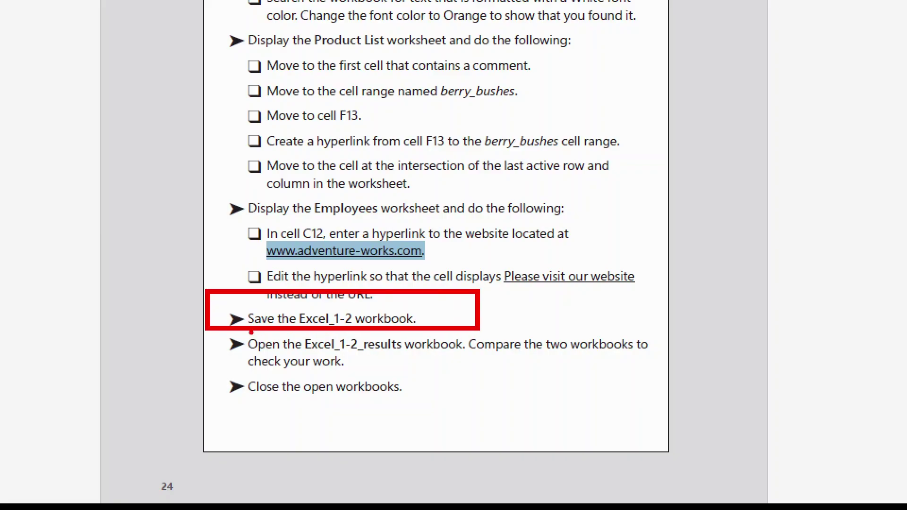
{"action": "mouse_move", "coordinate": [209, 330]}
{"action": "left_mouse_down"}
{"action": "mouse_move", "coordinate": [305, 338]}
{"action": "mouse_move", "coordinate": [492, 378]}
{"action": "left_mouse_up"}
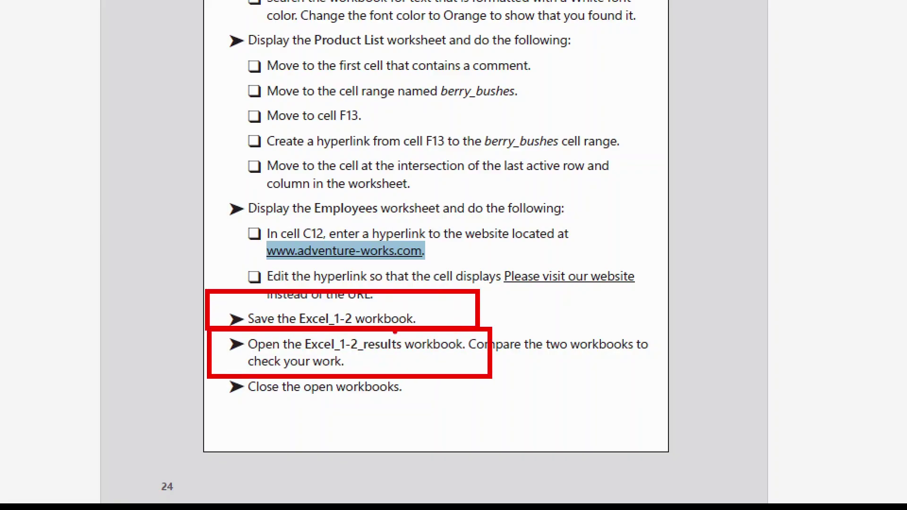
{"action": "key", "text": "Escape"}
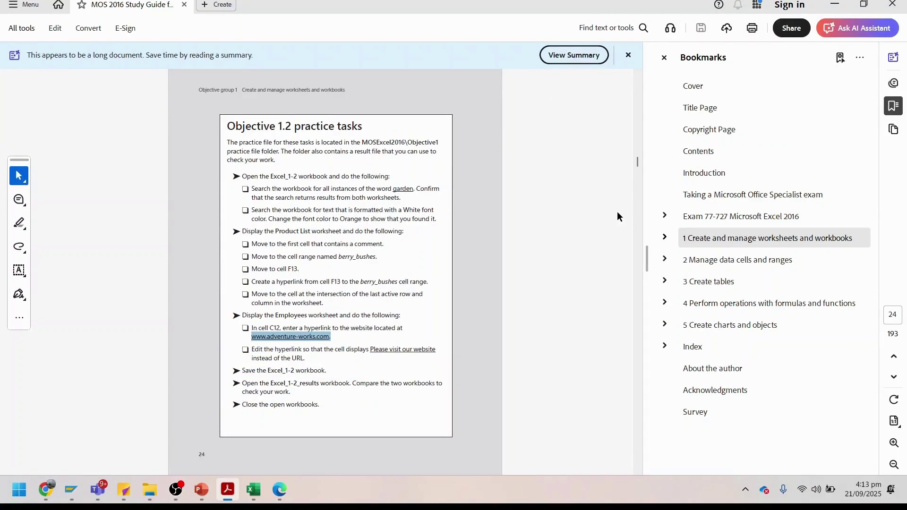
Step: Go to the Objective 1.3 practice tasks on page 35 of the study guide
{"action": "scroll", "coordinate": [618, 216], "scroll_direction": "down", "scroll_amount": 4}
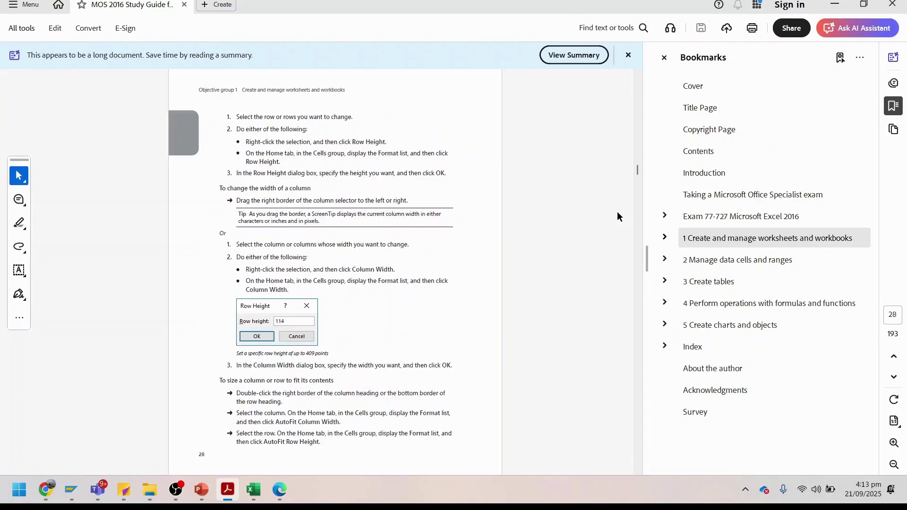
{"action": "scroll", "coordinate": [617, 213], "scroll_direction": "down", "scroll_amount": 4}
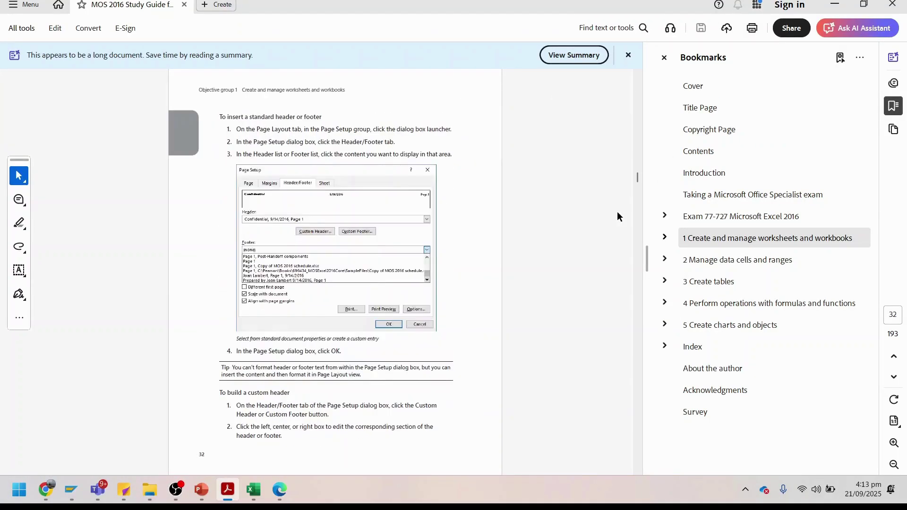
{"action": "scroll", "coordinate": [617, 212], "scroll_direction": "down", "scroll_amount": 2}
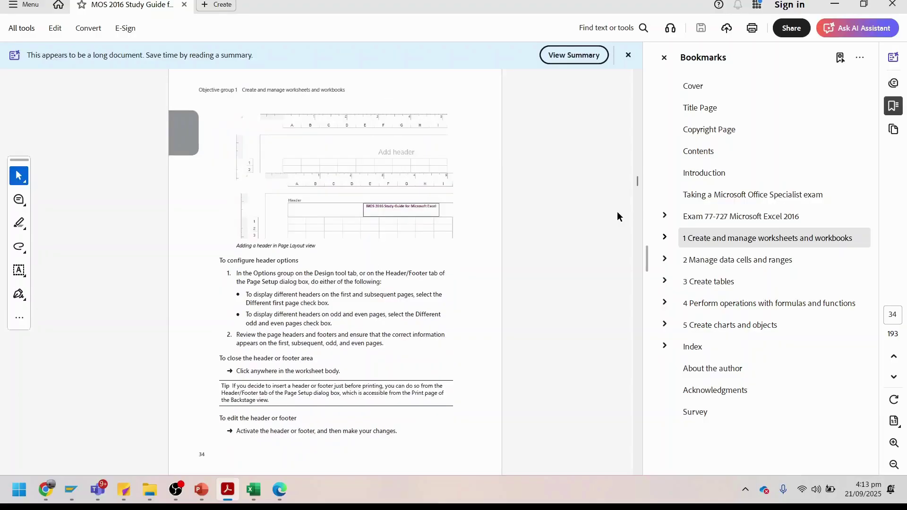
{"action": "scroll", "coordinate": [617, 217], "scroll_direction": "down", "scroll_amount": 1}
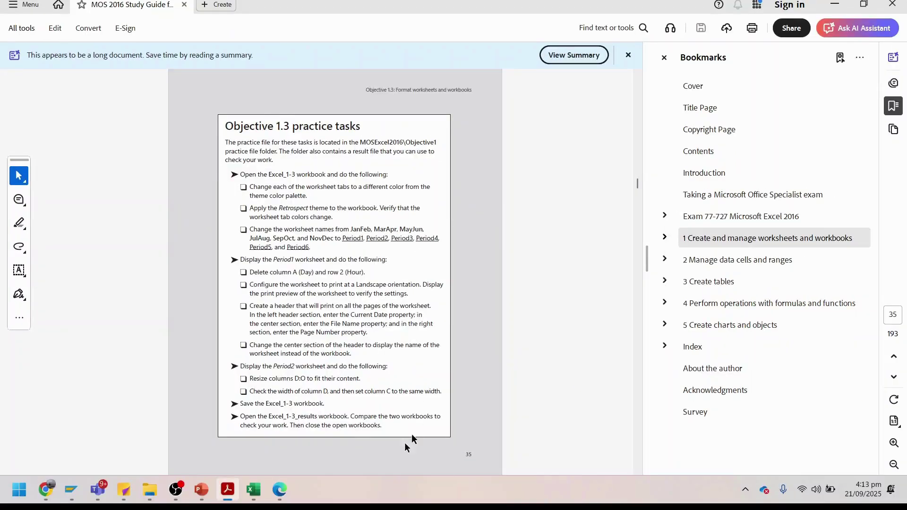
Step: Switch to Excel and close the open workbooks
{"action": "mouse_move", "coordinate": [259, 491]}
{"action": "left_click", "coordinate": [368, 434]}
{"action": "left_click", "coordinate": [256, 490]}
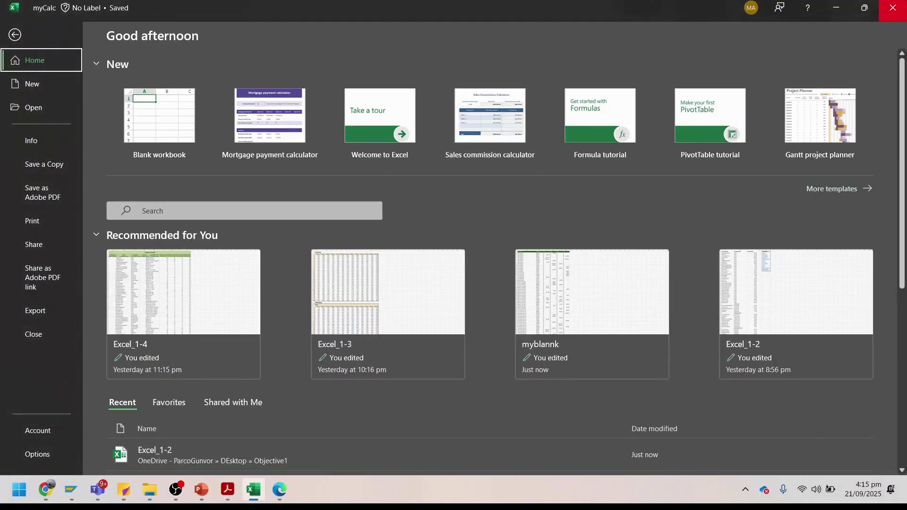
{"action": "key", "text": "Escape"}
Step: Open the Excel_1-3 workbook from the Objective1 folder in File Explorer
{"action": "mouse_move", "coordinate": [149, 491]}
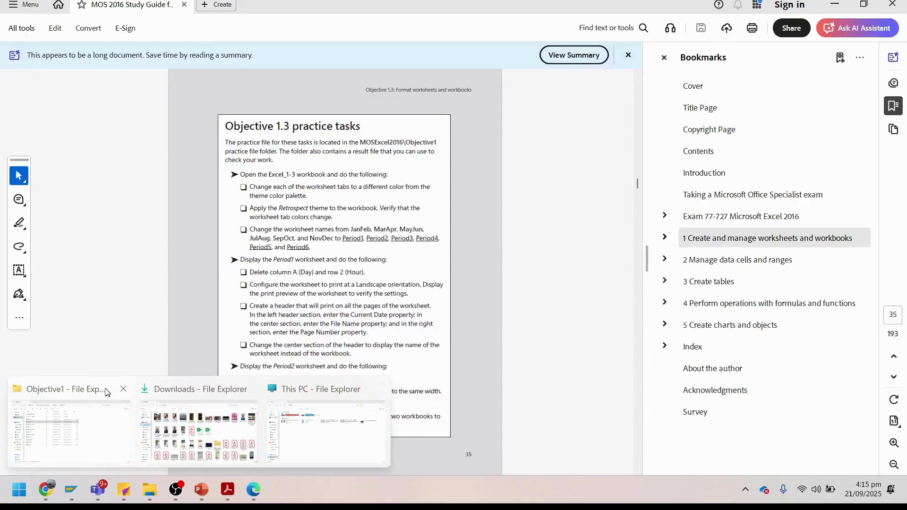
{"action": "left_click", "coordinate": [107, 393]}
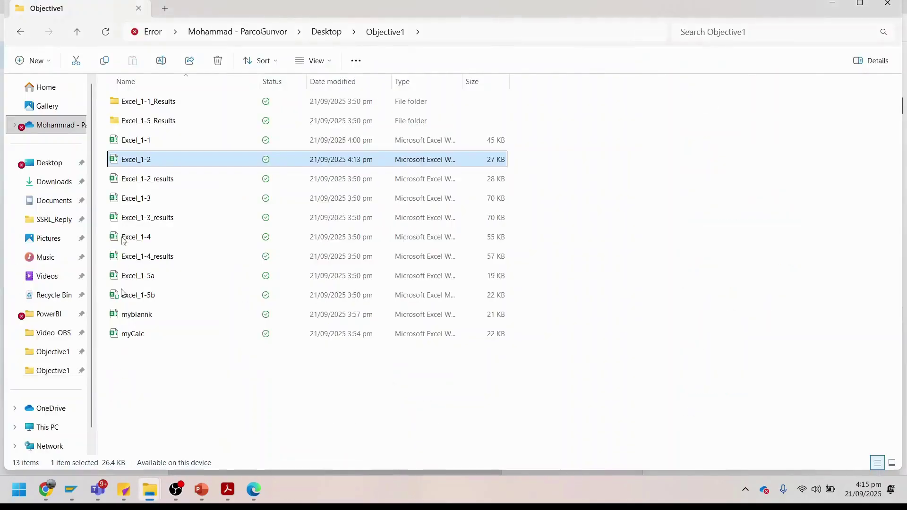
{"action": "double_click", "coordinate": [140, 197]}
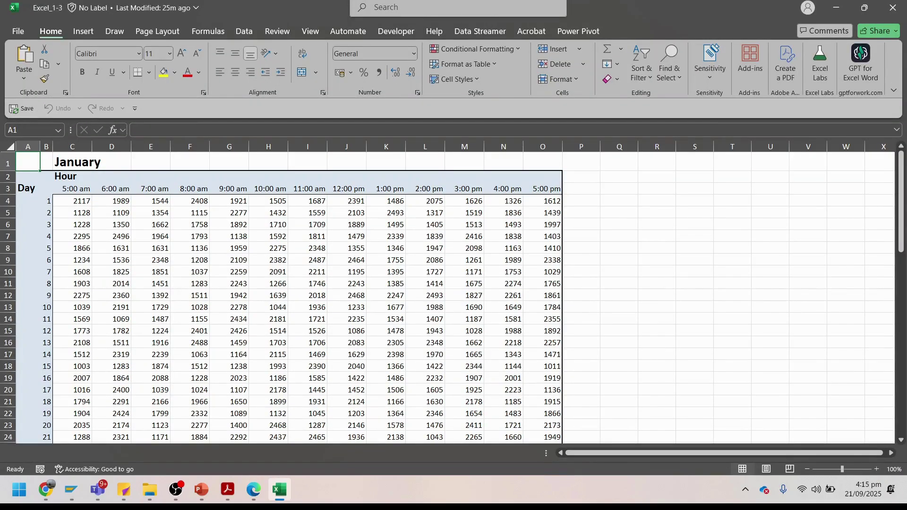
{"action": "left_click", "coordinate": [92, 36]}
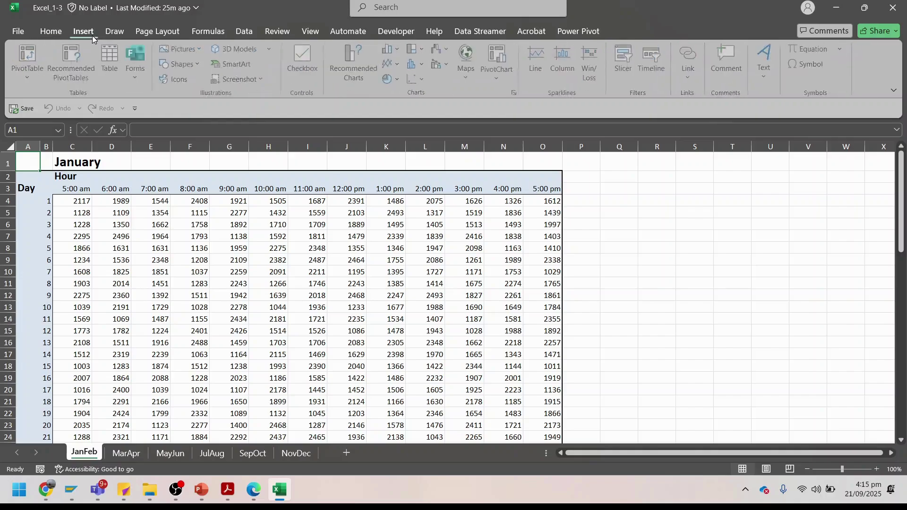
{"action": "left_click", "coordinate": [314, 31]}
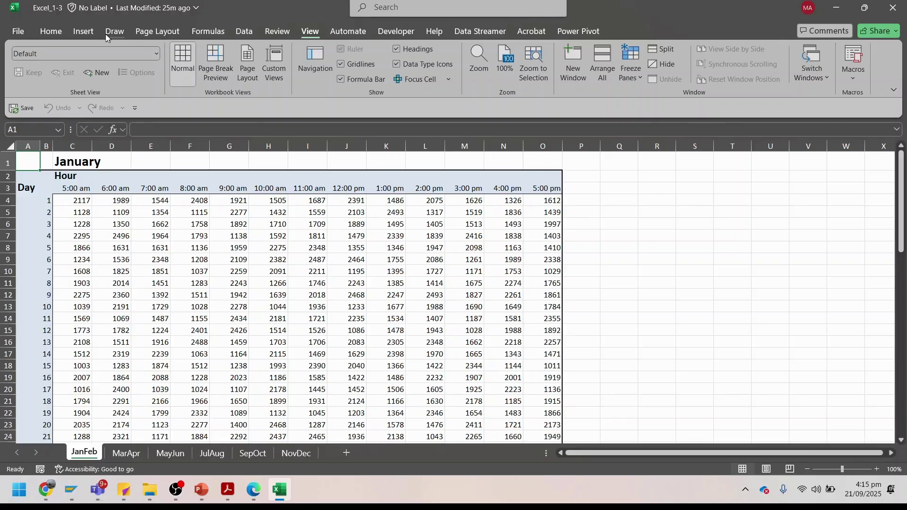
{"action": "left_click", "coordinate": [88, 36]}
{"action": "left_click", "coordinate": [50, 32]}
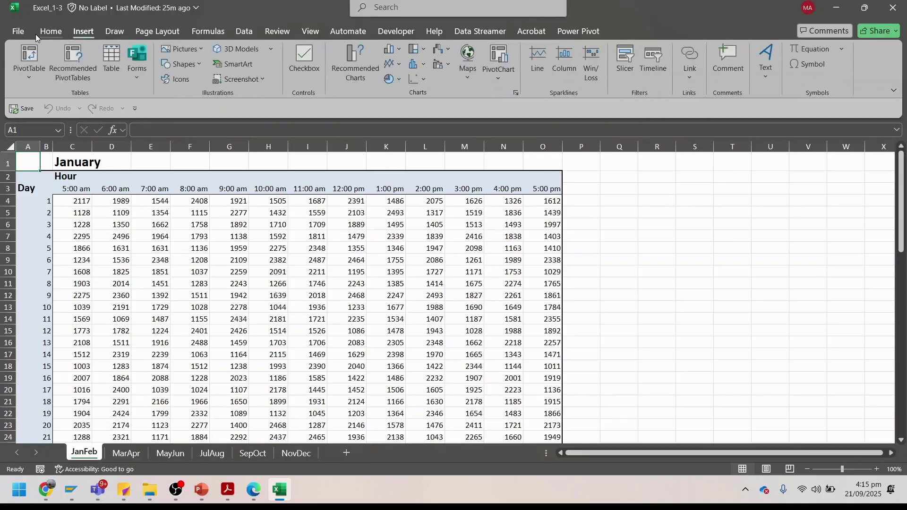
{"action": "left_click", "coordinate": [211, 33]}
{"action": "left_click", "coordinate": [244, 32]}
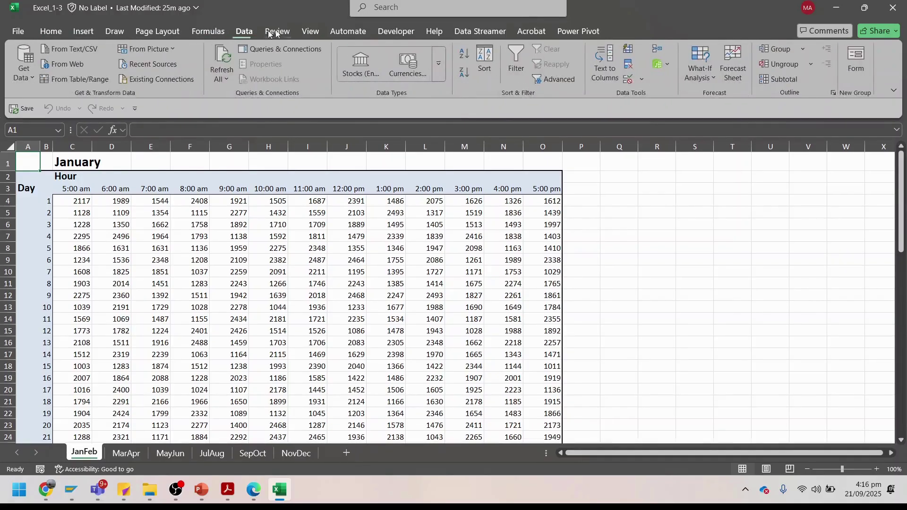
{"action": "left_click", "coordinate": [277, 32]}
{"action": "left_click", "coordinate": [313, 31]}
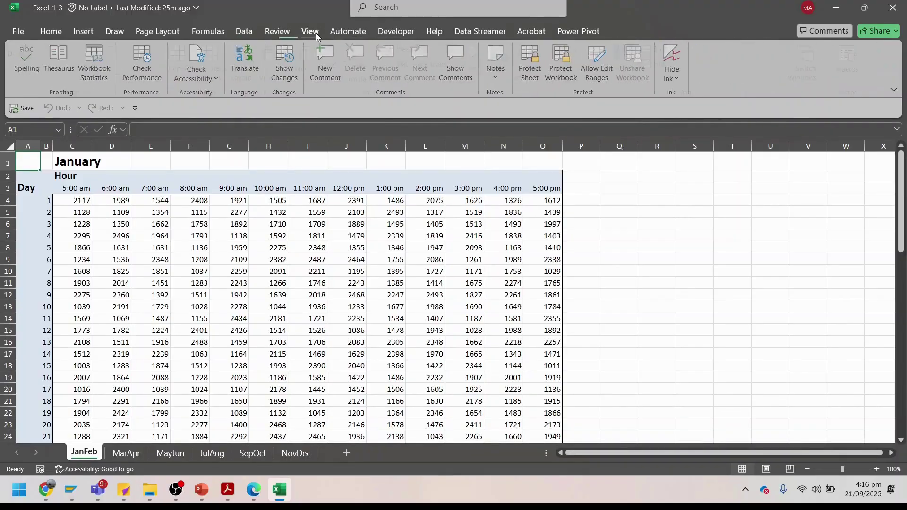
Step: Apply the Office theme to the workbook
{"action": "left_click", "coordinate": [160, 33]}
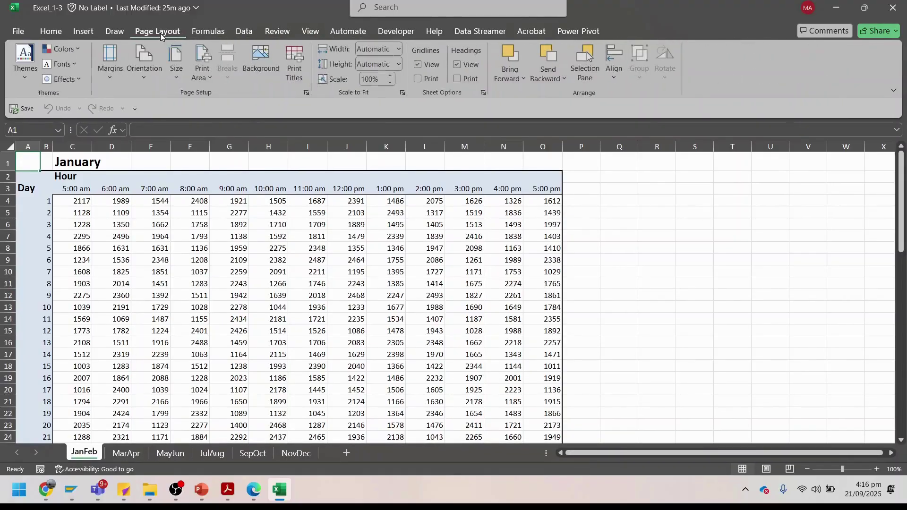
{"action": "left_click", "coordinate": [25, 78]}
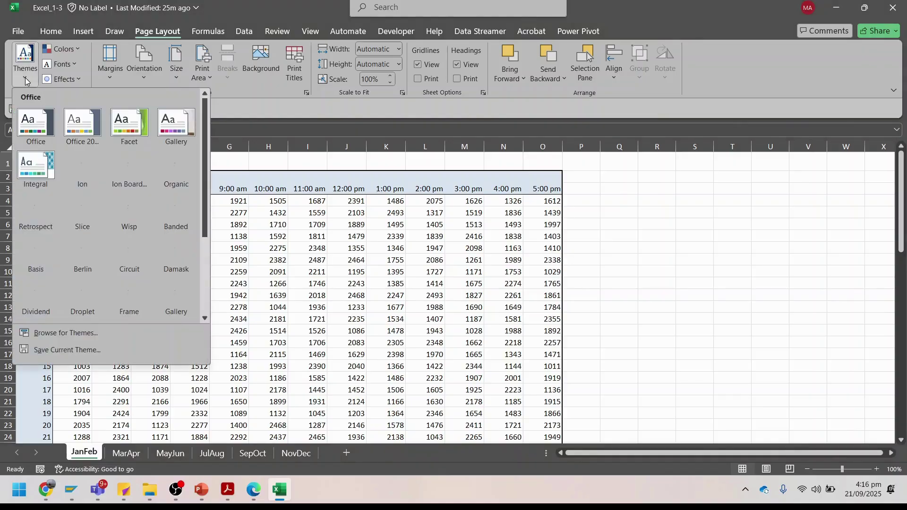
{"action": "left_click", "coordinate": [36, 129]}
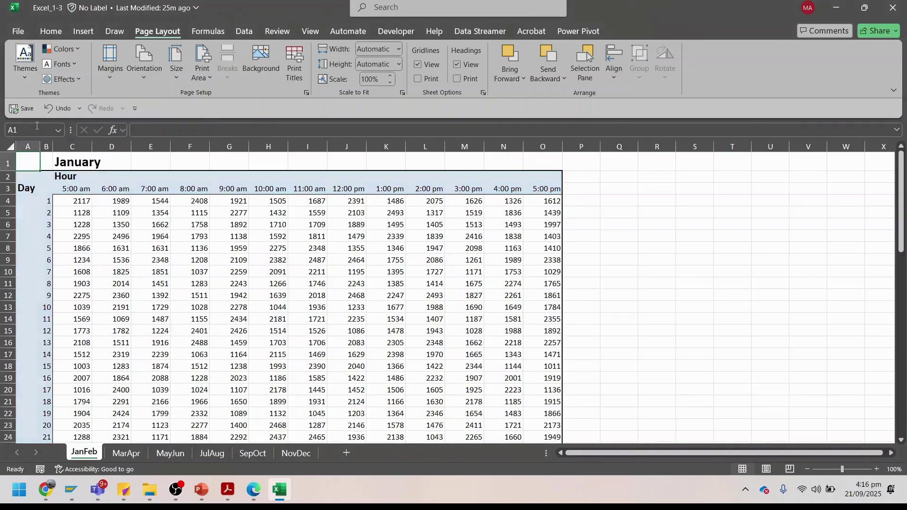
Step: Look through the theme color sets with the MarApr worksheet displayed, and check the required theme in the Acrobat study guide
{"action": "left_click", "coordinate": [125, 453]}
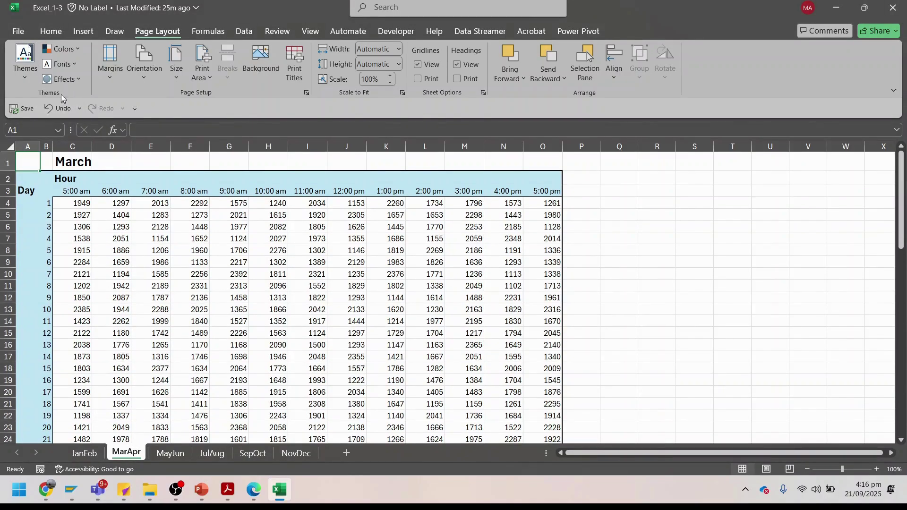
{"action": "left_click", "coordinate": [60, 49]}
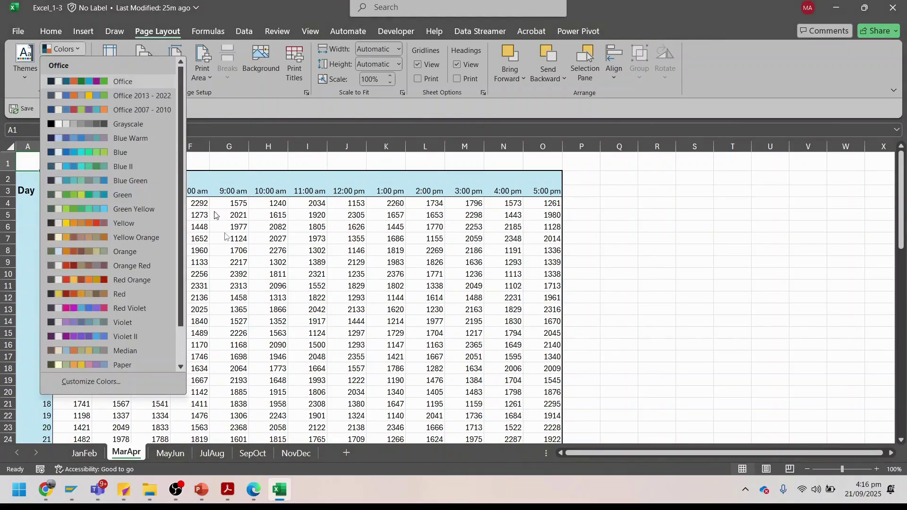
{"action": "left_click", "coordinate": [201, 490]}
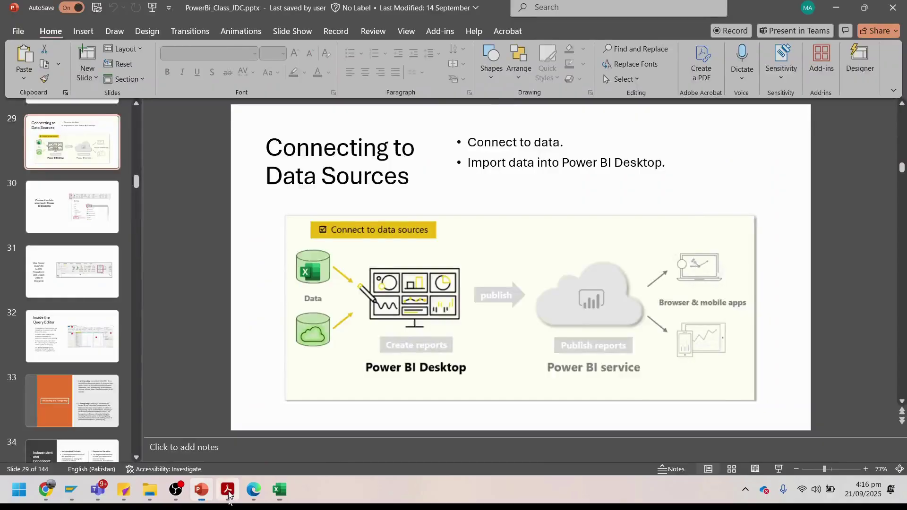
{"action": "left_click", "coordinate": [229, 494]}
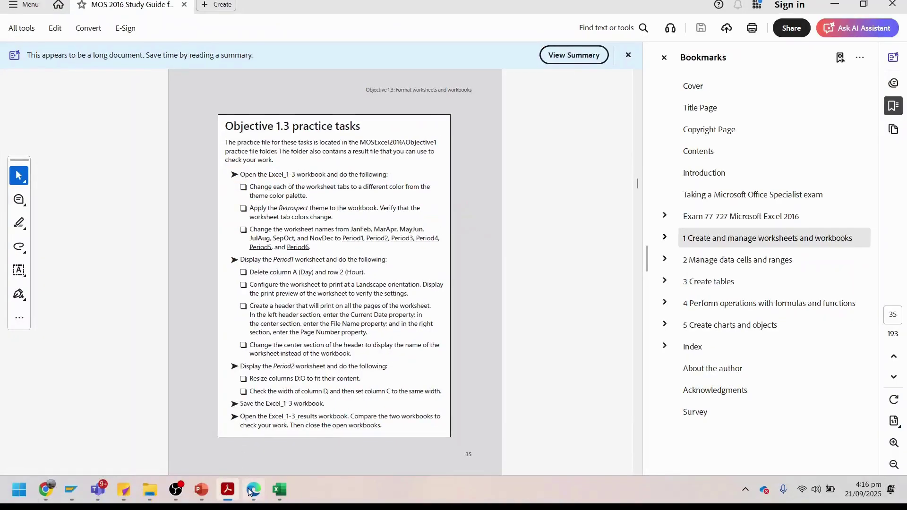
Step: Switch back to Excel and apply the Retrospect theme to the Excel_1-3 workbook
{"action": "left_click", "coordinate": [279, 489]}
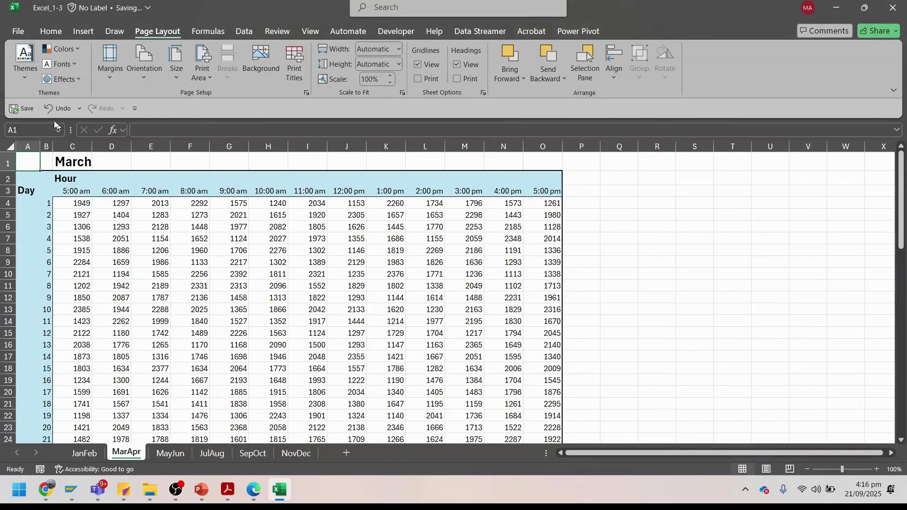
{"action": "left_click", "coordinate": [21, 79]}
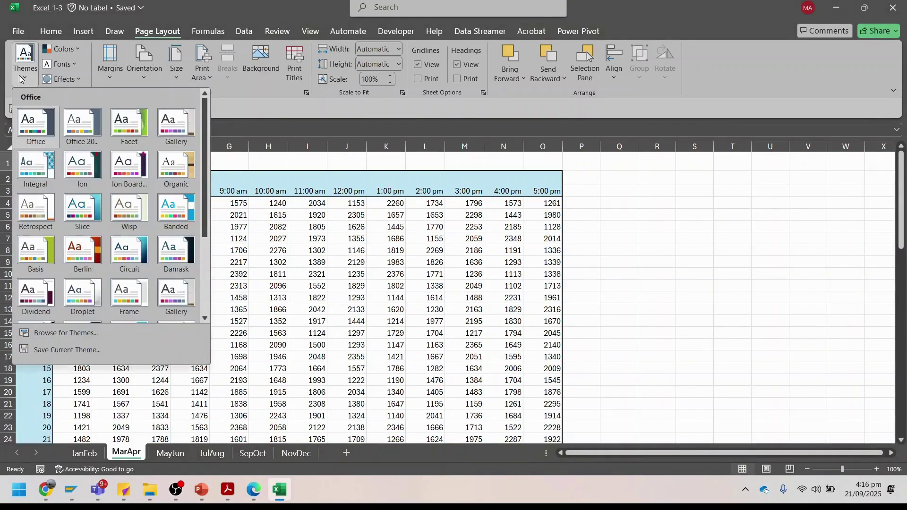
{"action": "left_click", "coordinate": [33, 209]}
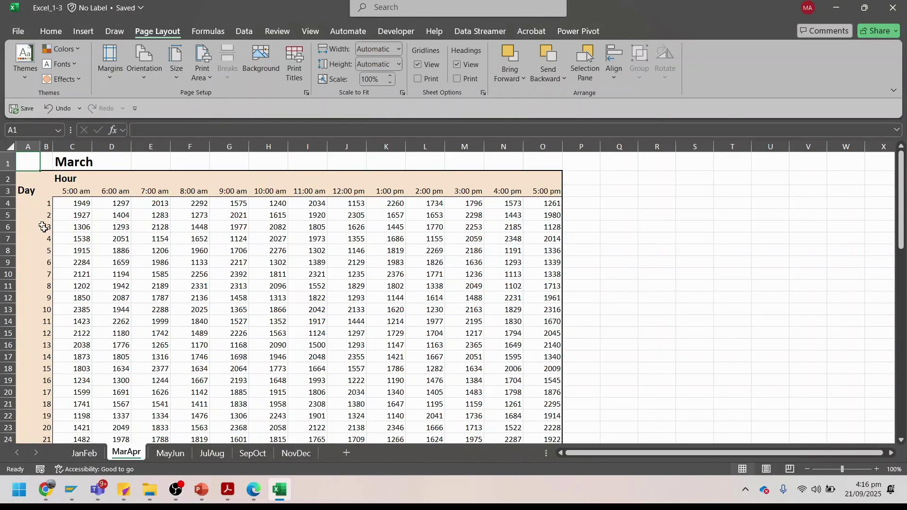
Step: Check the theme on the JanFeb, MayJun and JulAug worksheets, and return to the Objective 1.3 tasks in Acrobat
{"action": "left_click", "coordinate": [84, 453]}
{"action": "left_click", "coordinate": [171, 454]}
{"action": "left_click", "coordinate": [212, 453]}
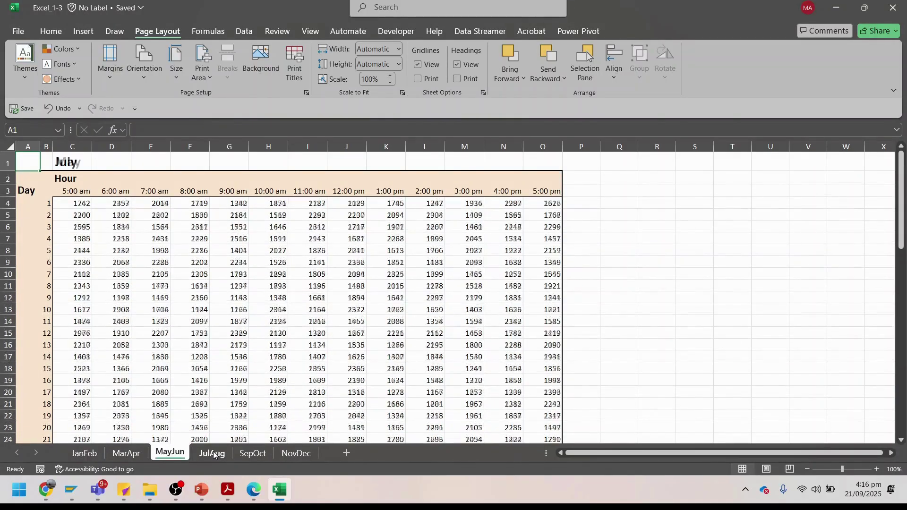
{"action": "key", "text": "alt+Tab"}
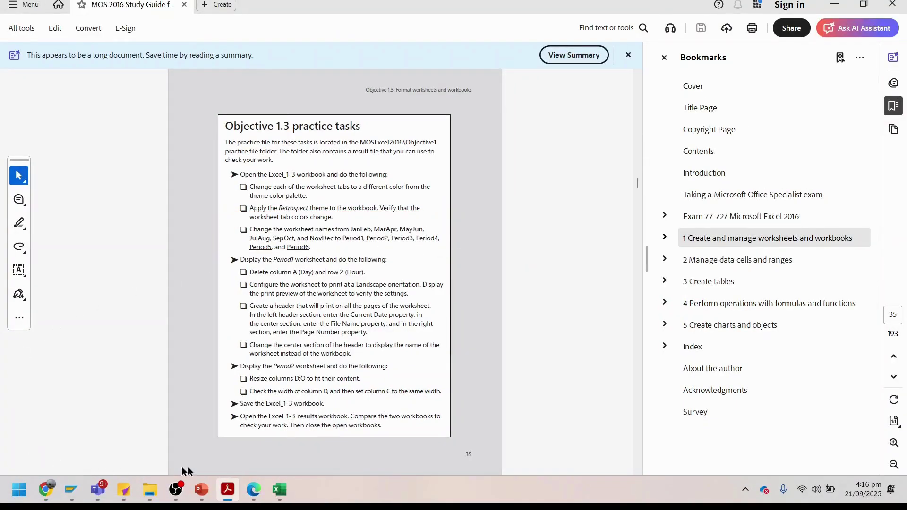
Step: Switch to Excel and rename the JanFeb worksheet as Perod 1
{"action": "left_click", "coordinate": [285, 495]}
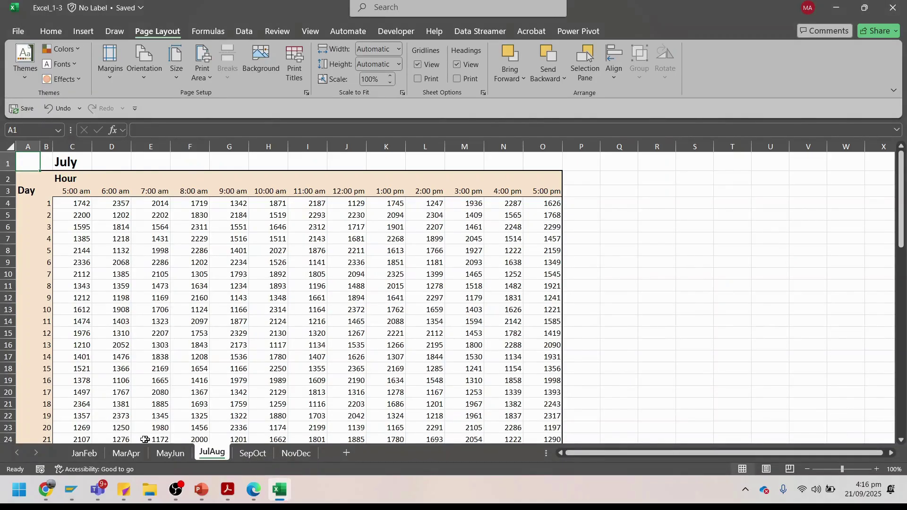
{"action": "left_click", "coordinate": [82, 454]}
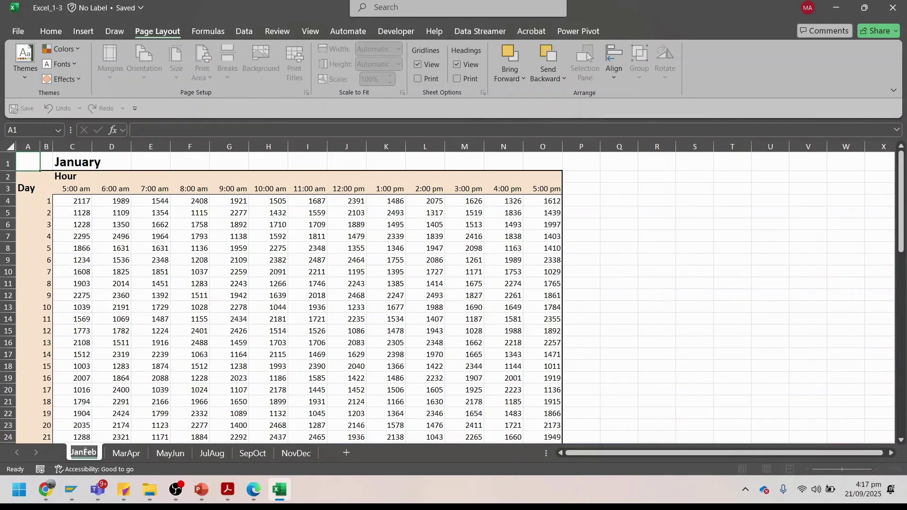
{"action": "double_click", "coordinate": [81, 453]}
{"action": "type", "text": "Pero"}
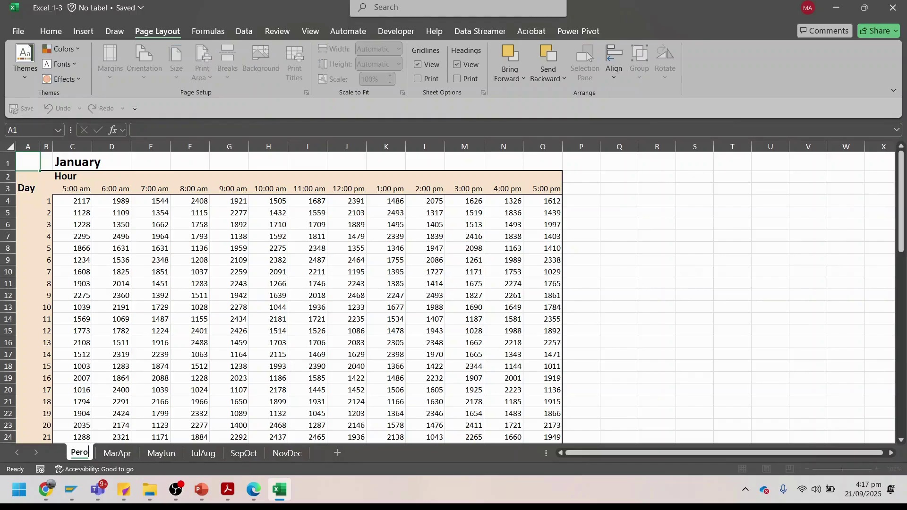
{"action": "type", "text": "d 1"}
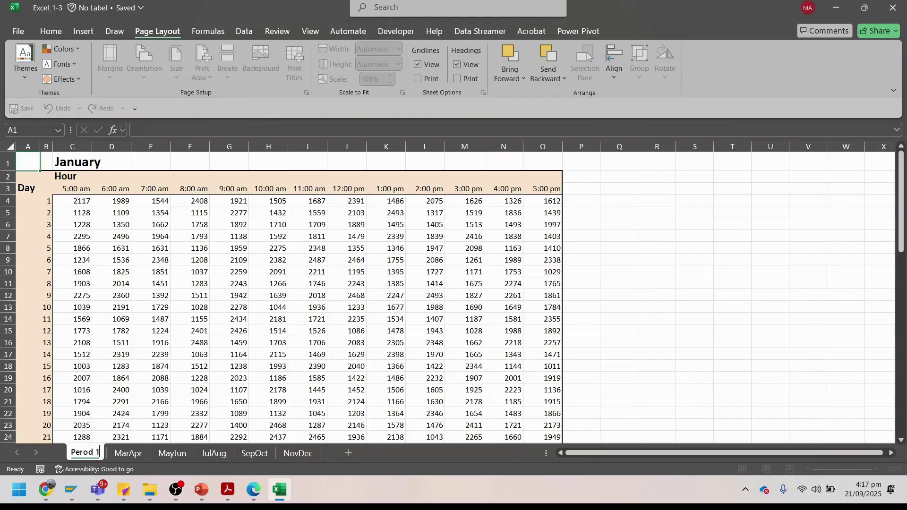
{"action": "left_click", "coordinate": [117, 437]}
Step: Rename the MarApr worksheet as Period 2
{"action": "right_click", "coordinate": [125, 453]}
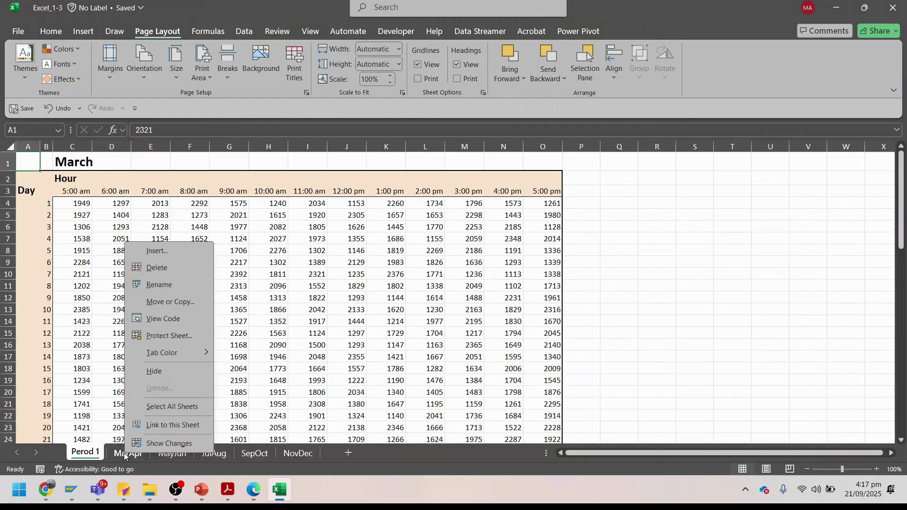
{"action": "left_click", "coordinate": [160, 285]}
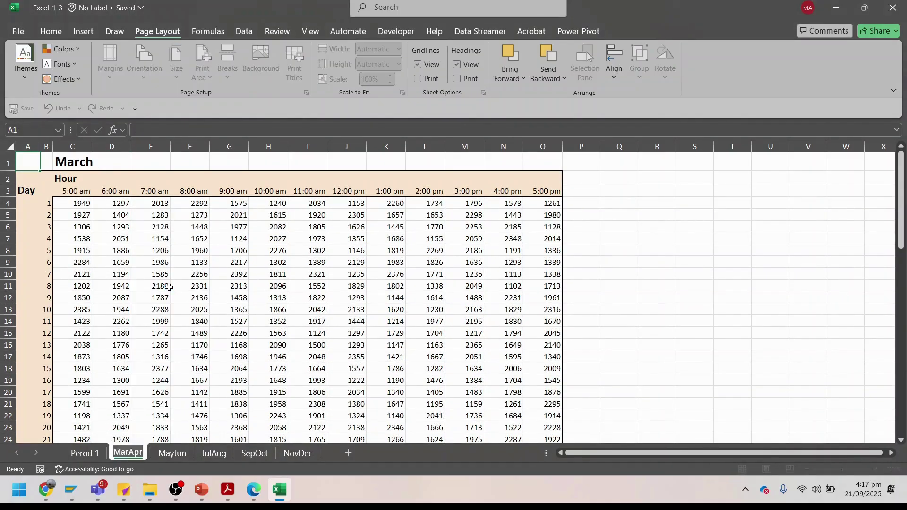
{"action": "type", "text": "Perio"}
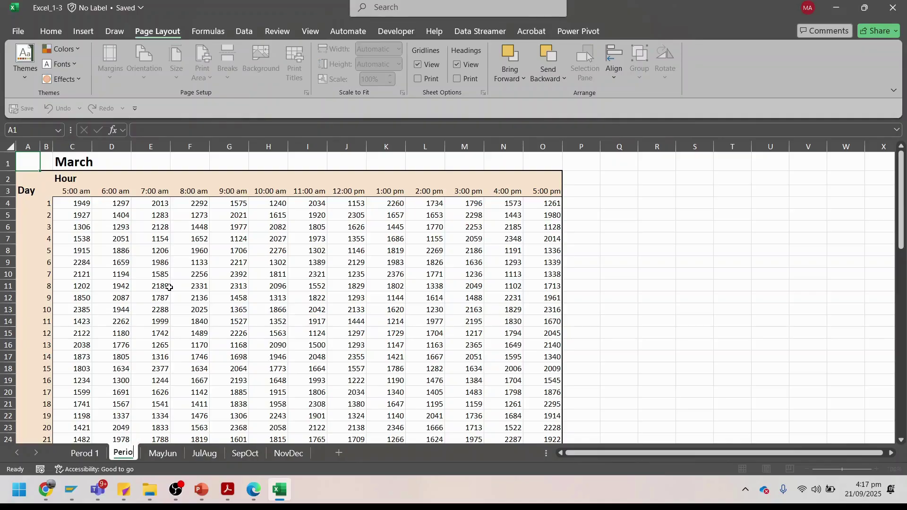
{"action": "type", "text": "d 2"}
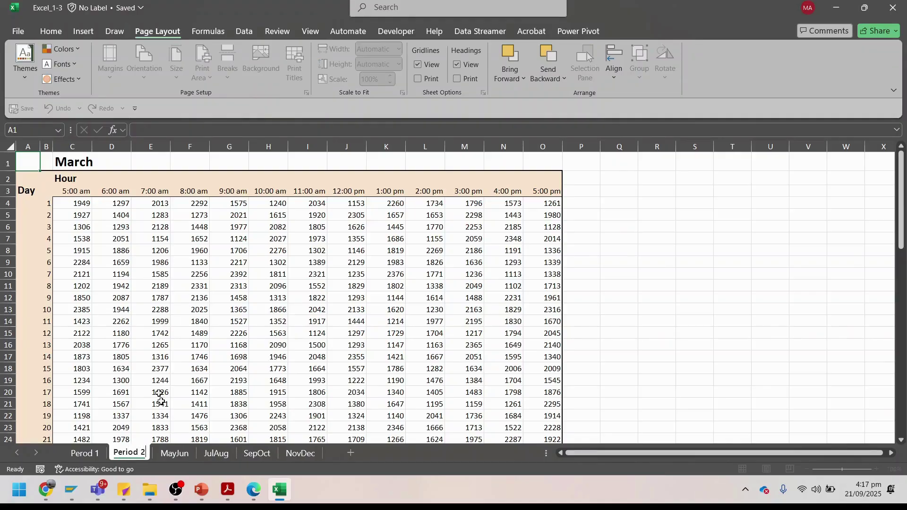
Step: Rename the MayJun worksheet as Period 3
{"action": "left_click", "coordinate": [174, 451]}
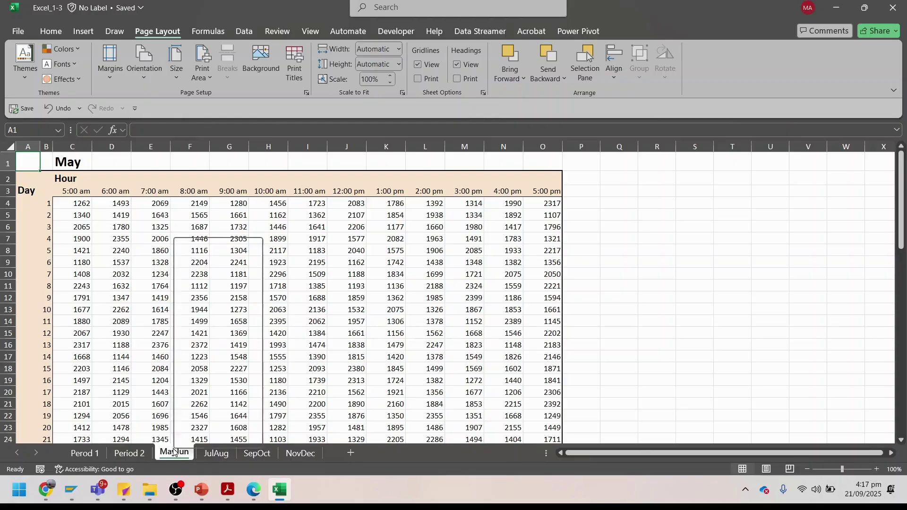
{"action": "right_click", "coordinate": [174, 452]}
{"action": "left_click", "coordinate": [695, 252]}
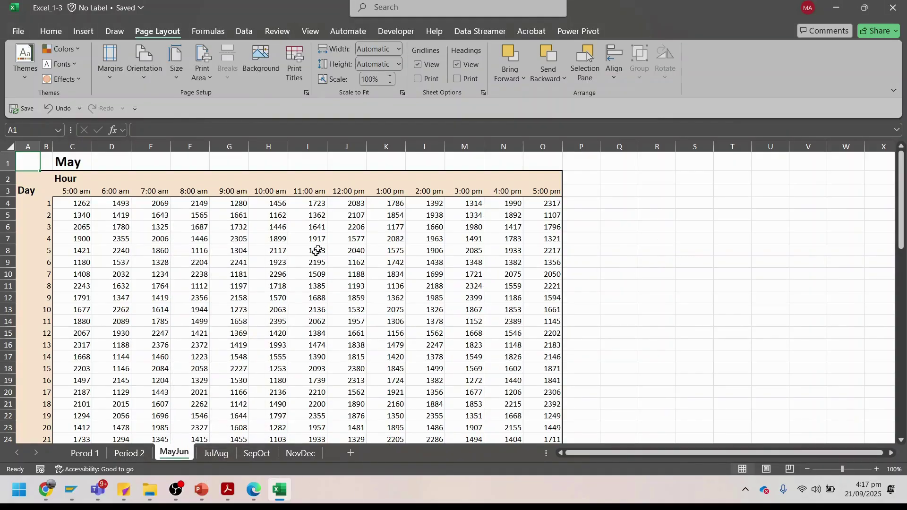
{"action": "left_click", "coordinate": [51, 31]}
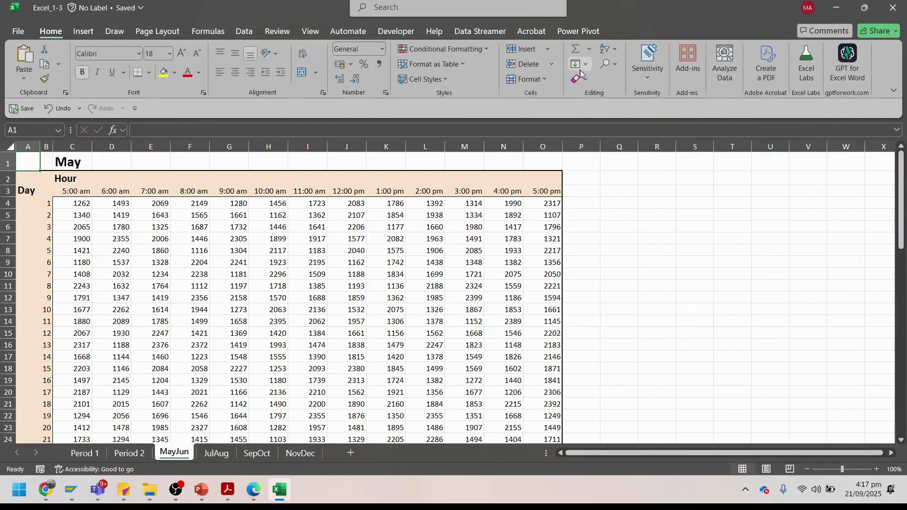
{"action": "left_click", "coordinate": [548, 83]}
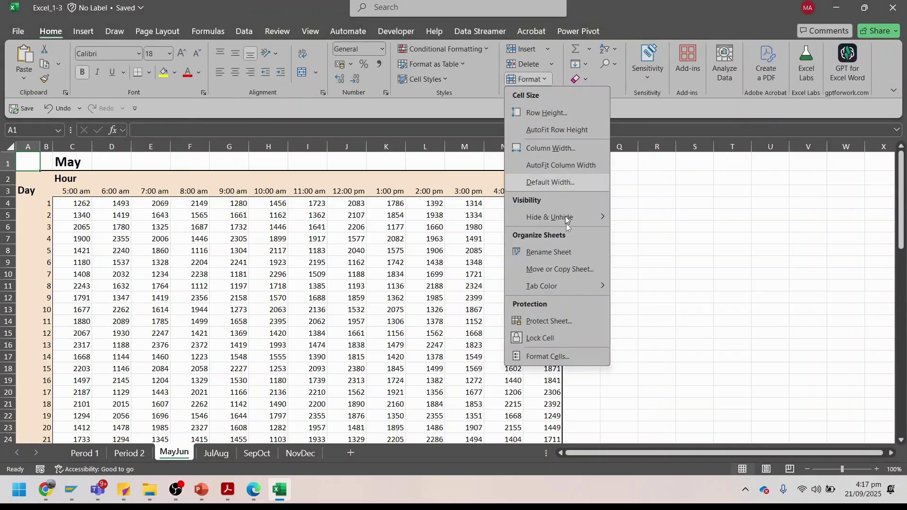
{"action": "left_click", "coordinate": [572, 251]}
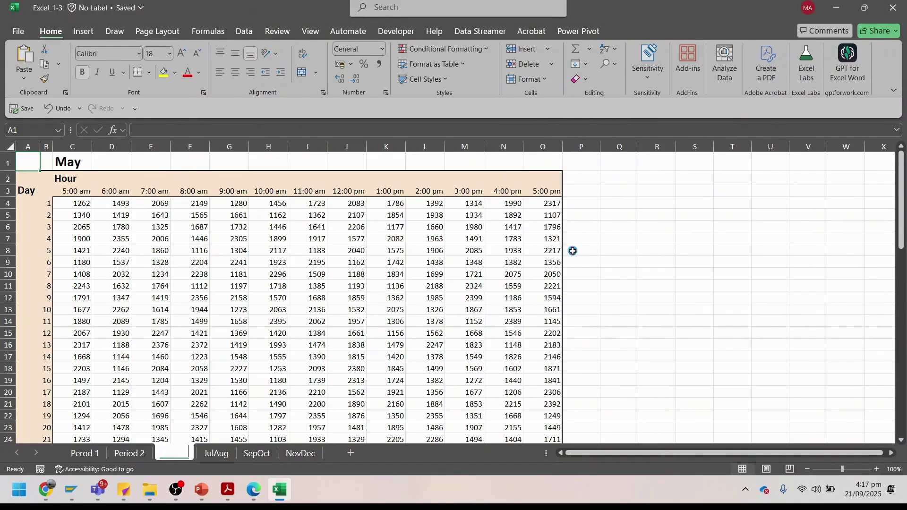
{"action": "type", "text": "Period"}
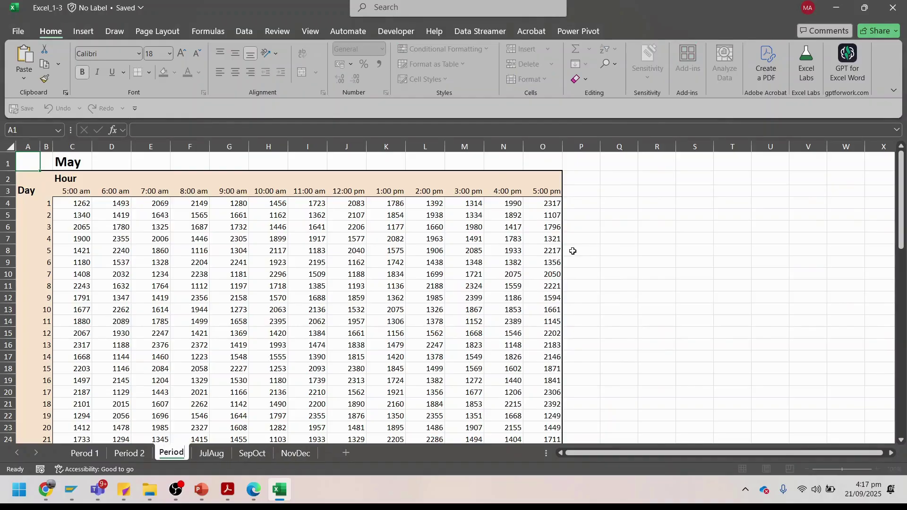
{"action": "key", "text": "Return"}
{"action": "type", "text": "3"}
{"action": "key", "text": "Return"}
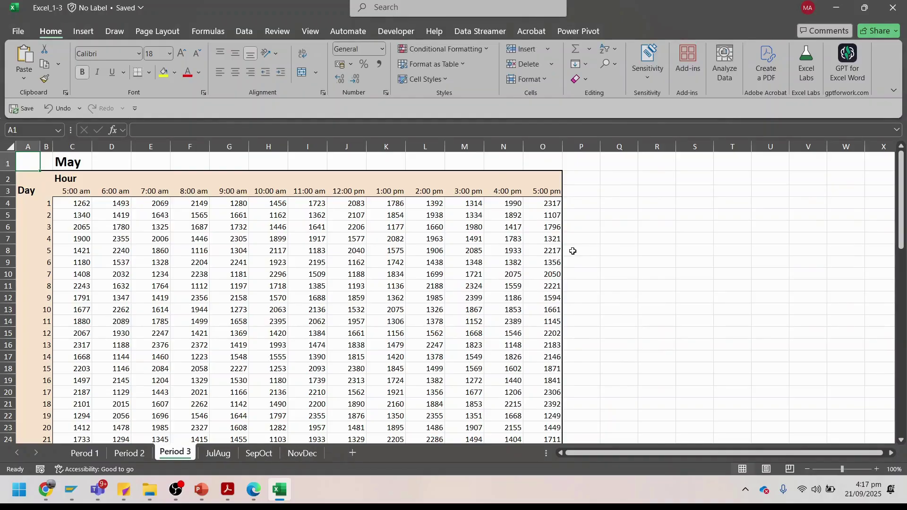
Step: Rename the JulAug worksheet as Period 4
{"action": "left_click", "coordinate": [544, 79]}
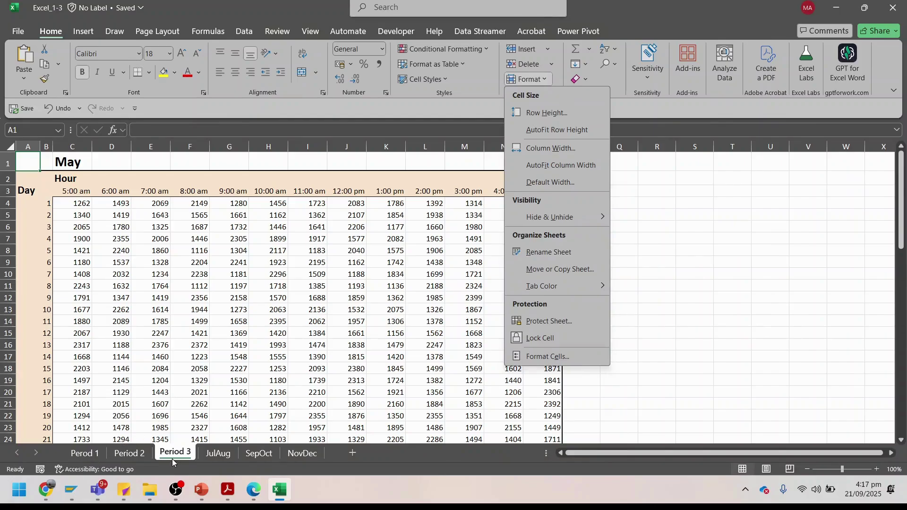
{"action": "left_click", "coordinate": [208, 455]}
{"action": "right_click", "coordinate": [219, 454]}
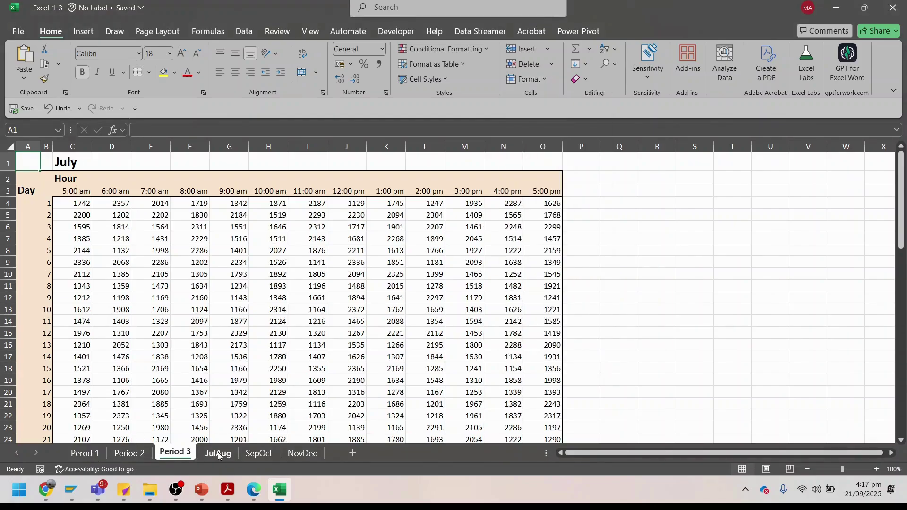
{"action": "left_click", "coordinate": [276, 285]}
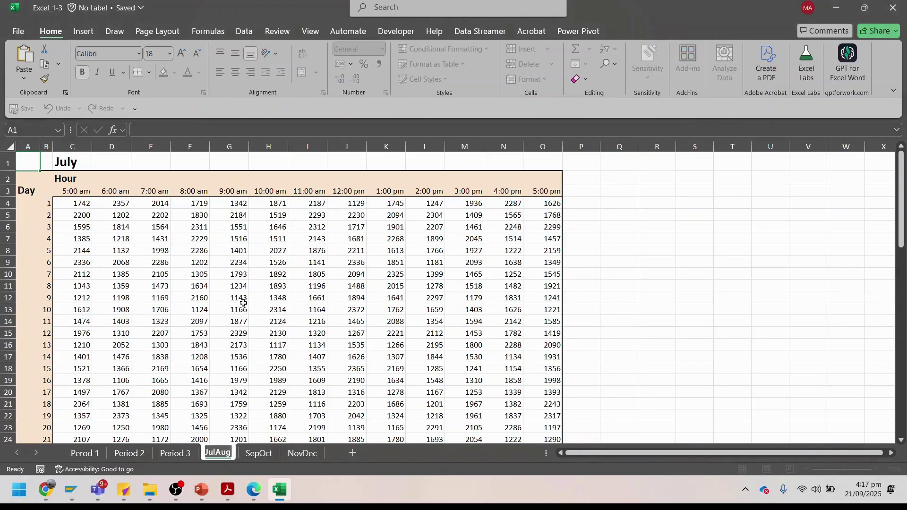
{"action": "type", "text": "Period 3"}
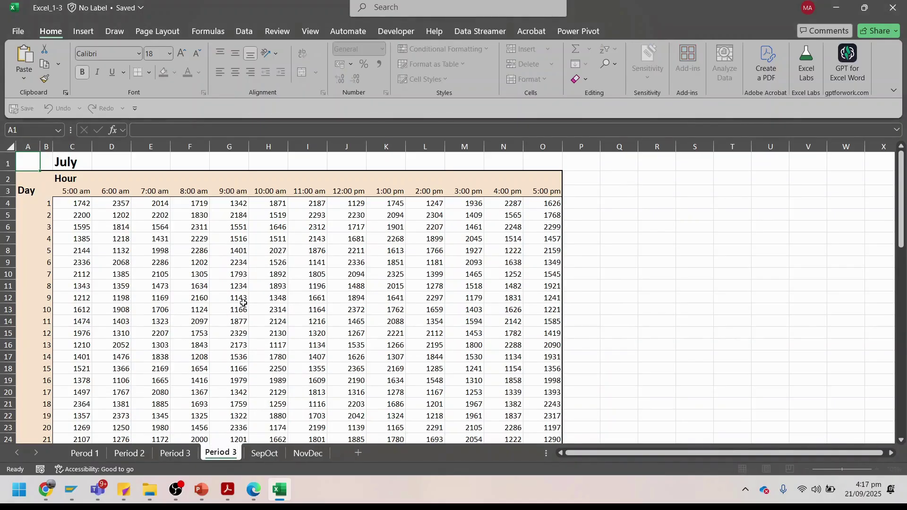
{"action": "key", "text": "BackSpace"}
{"action": "type", "text": "4"}
{"action": "key", "text": "Return"}
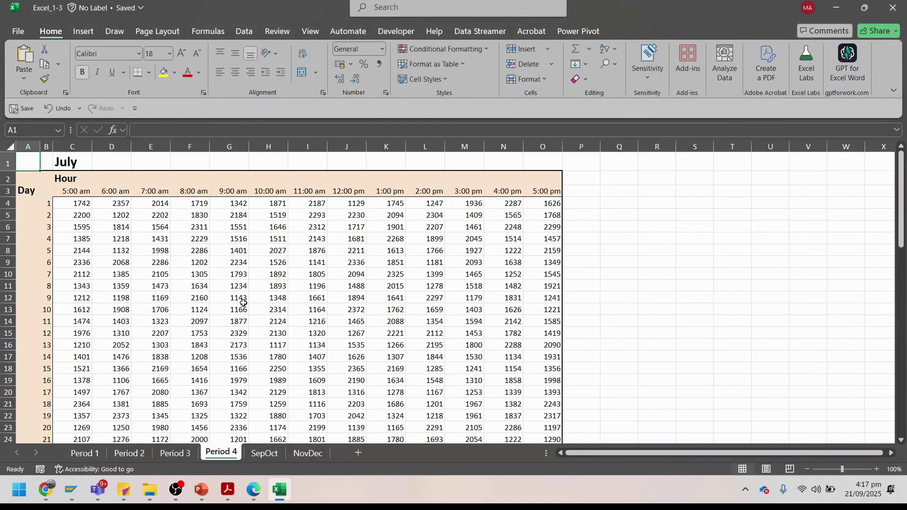
Step: Check the Objective 1.3 tasks in Acrobat, then return to Excel and delete column A (Day) from the Perod 1 worksheet
{"action": "left_click", "coordinate": [227, 490]}
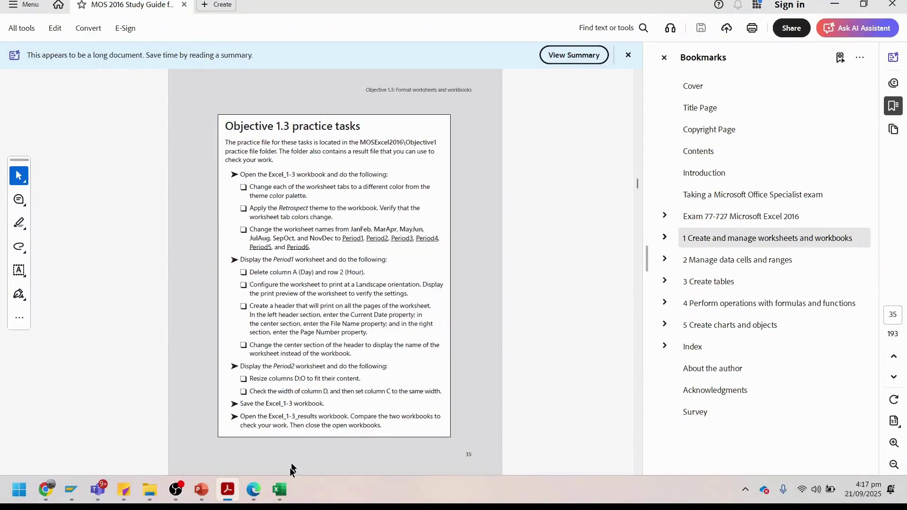
{"action": "left_click", "coordinate": [280, 489]}
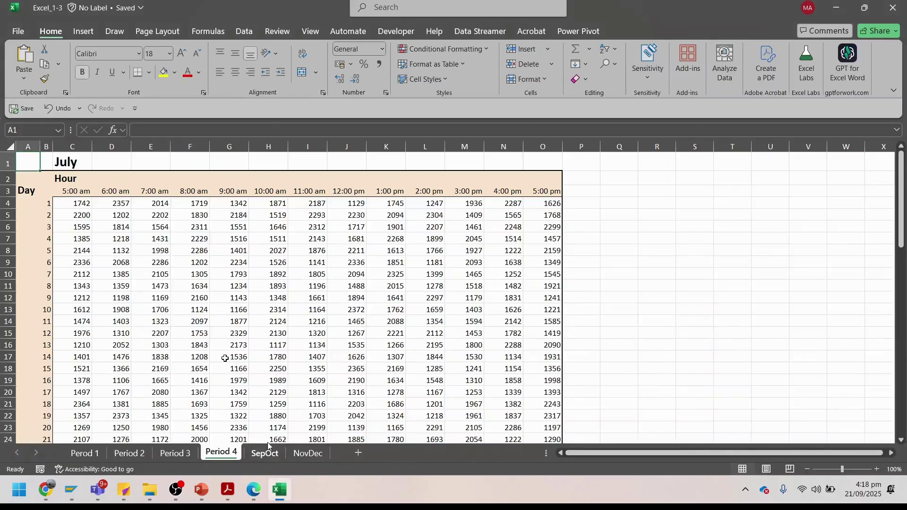
{"action": "left_click", "coordinate": [85, 453]}
{"action": "left_click", "coordinate": [27, 147]}
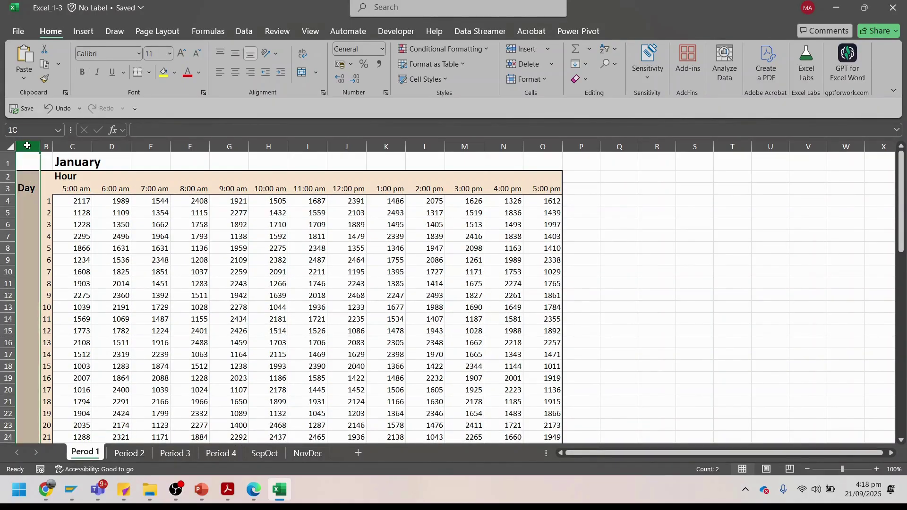
{"action": "right_click", "coordinate": [27, 148]}
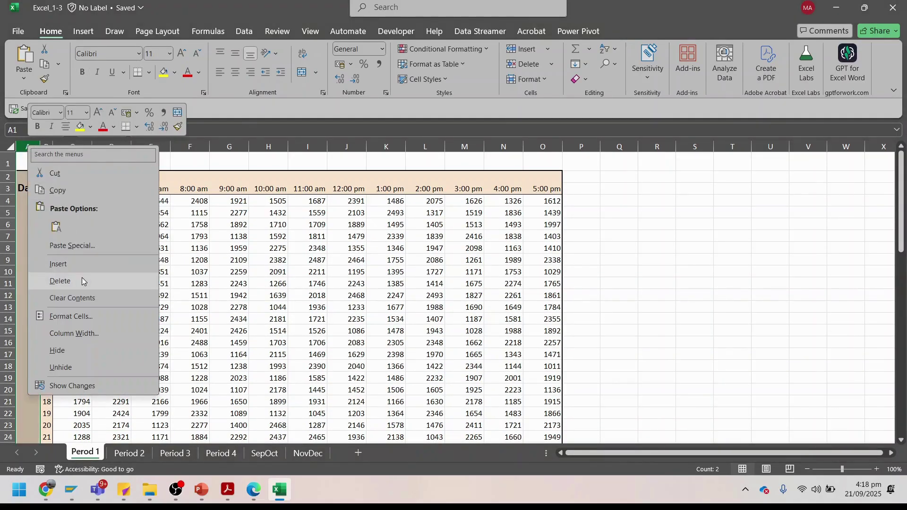
{"action": "left_click", "coordinate": [82, 281]}
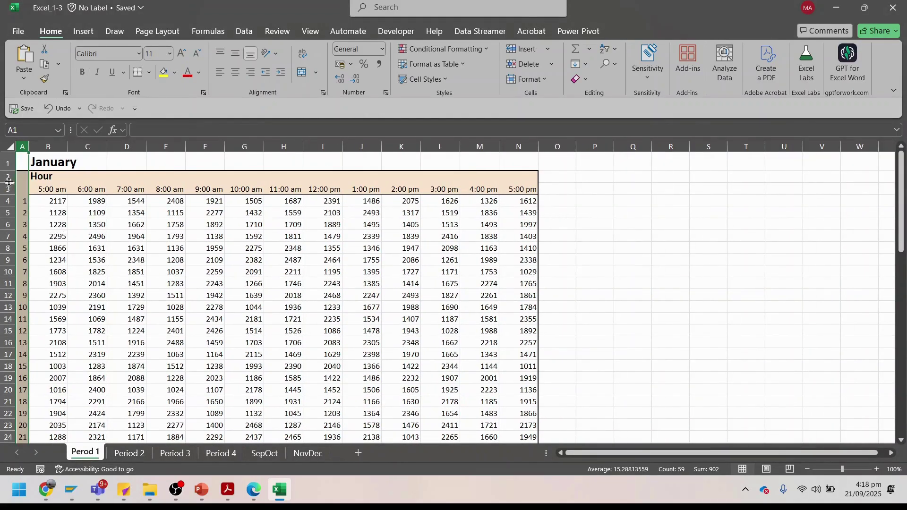
Step: Delete row 2 (Hour) above January's time headings on the Perod 1 worksheet
{"action": "left_click", "coordinate": [4, 176]}
{"action": "right_click", "coordinate": [4, 176]}
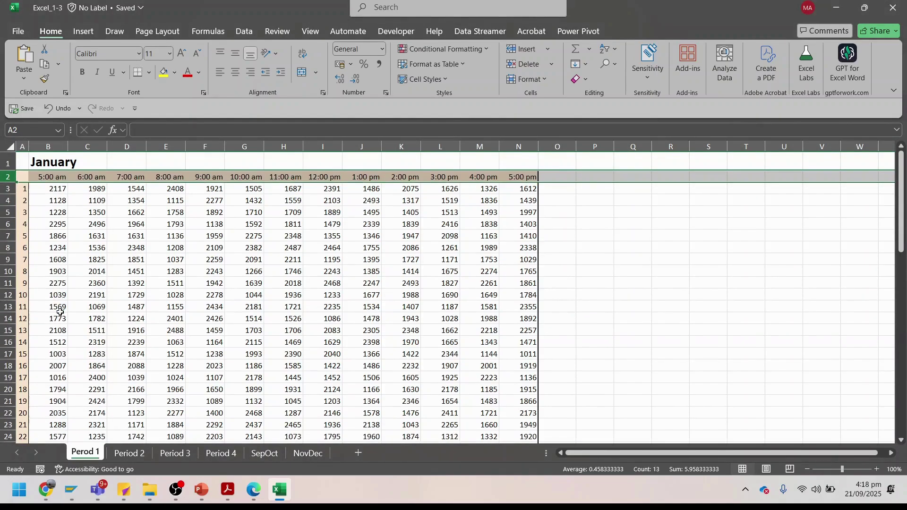
{"action": "left_click", "coordinate": [552, 64]}
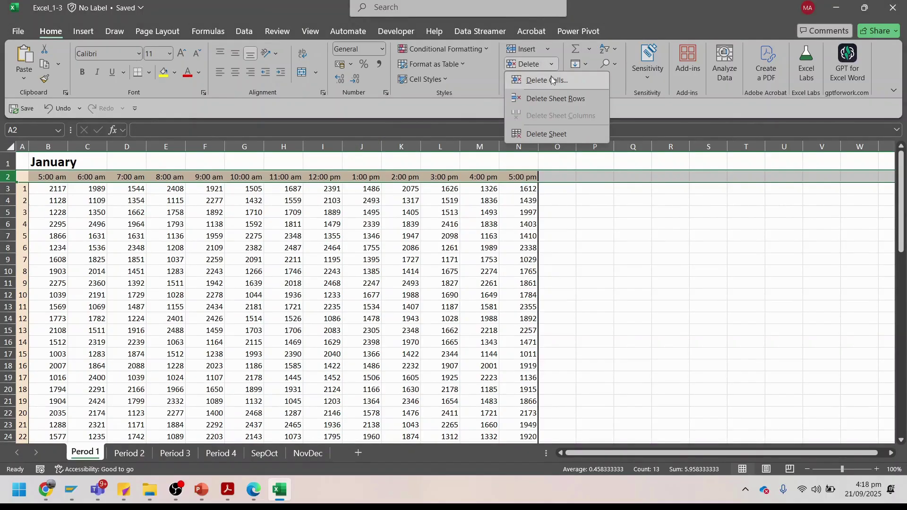
{"action": "left_click", "coordinate": [551, 64]}
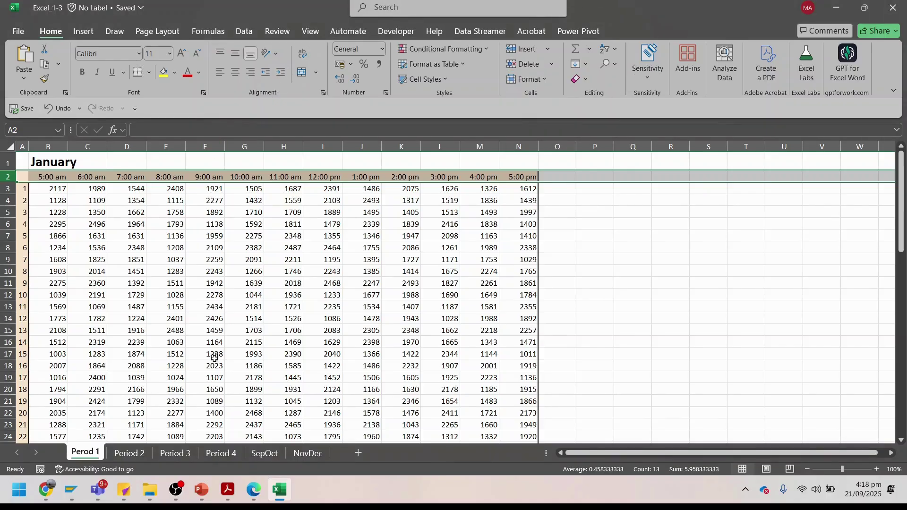
Step: Check the next practice task in Acrobat, return to Excel and set the Perod 1 worksheet's page orientation to Landscape
{"action": "left_click", "coordinate": [222, 494]}
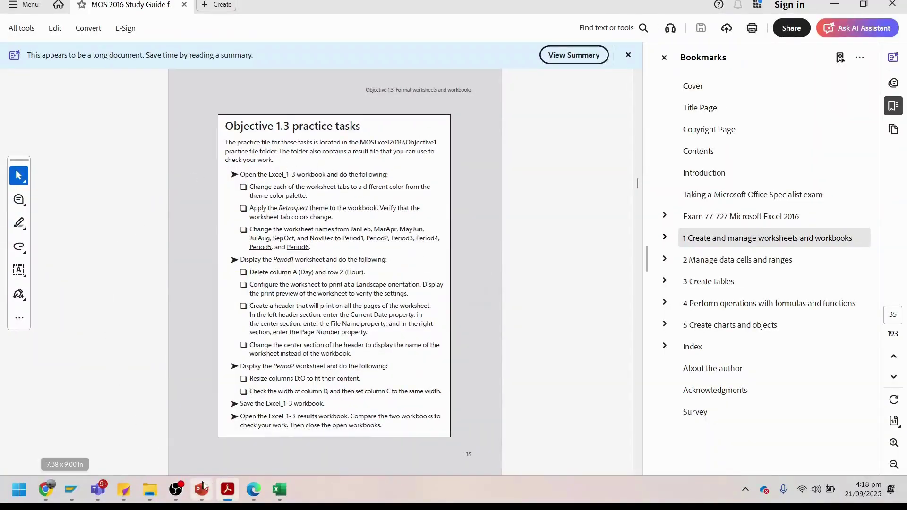
{"action": "left_click", "coordinate": [278, 490]}
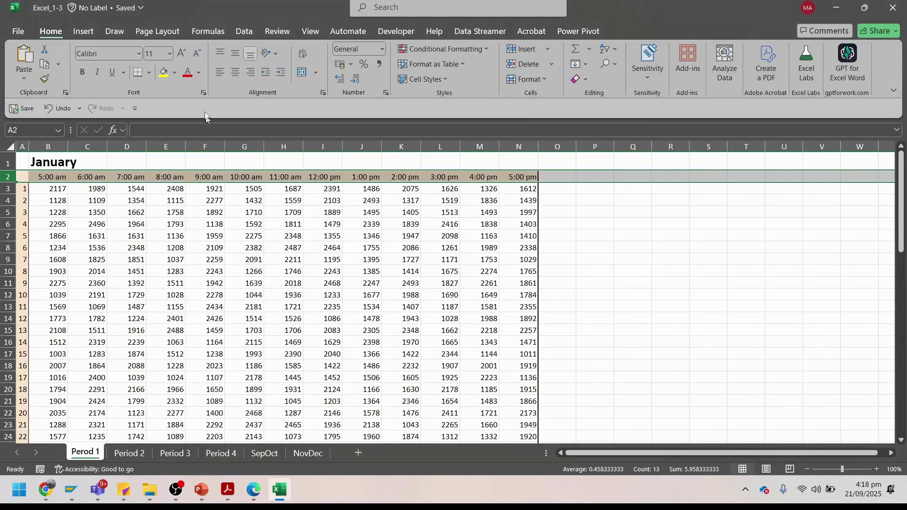
{"action": "left_click", "coordinate": [161, 33]}
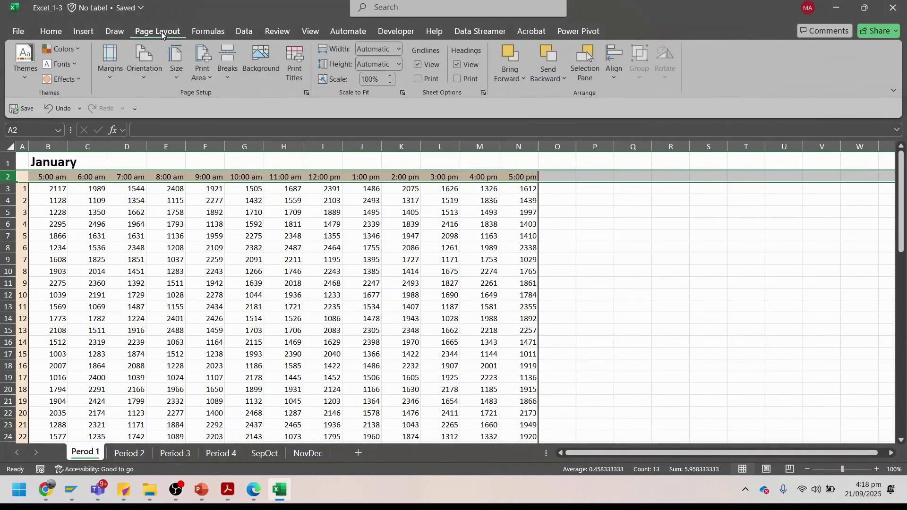
{"action": "left_click", "coordinate": [144, 66]}
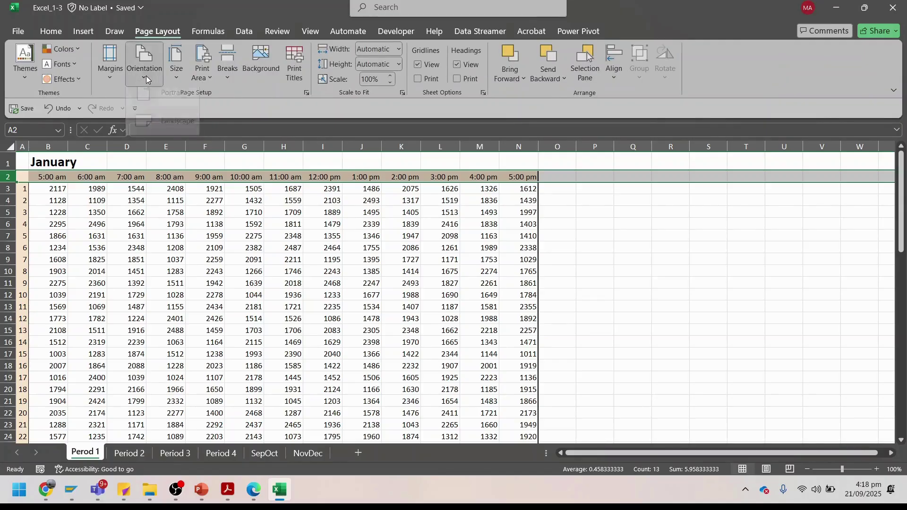
{"action": "left_click", "coordinate": [163, 137]}
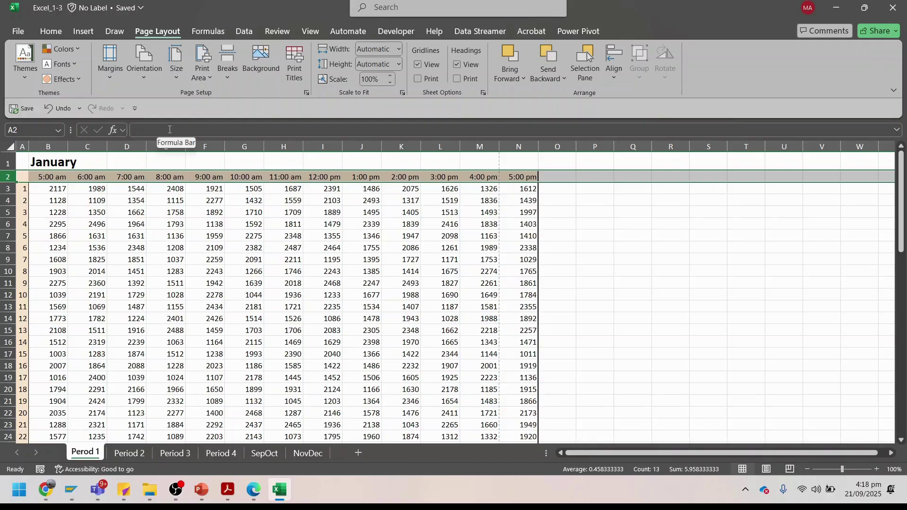
Step: Display the print preview of the Perod 1 worksheet and set its print orientation to Portrait
{"action": "key", "text": "ctrl+p"}
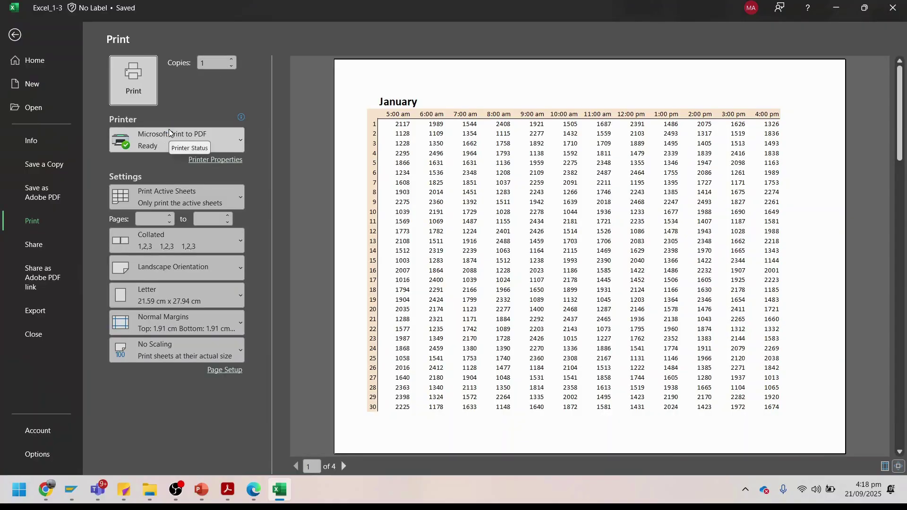
{"action": "left_click", "coordinate": [241, 268]}
{"action": "left_click", "coordinate": [184, 297]}
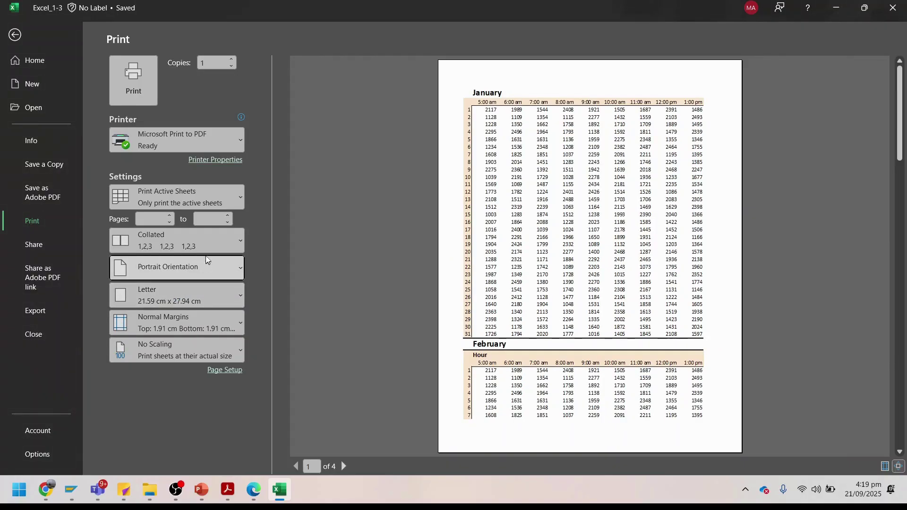
Step: Set the Perod 1 worksheet's print orientation to Landscape and return to the worksheet
{"action": "left_click", "coordinate": [239, 267]}
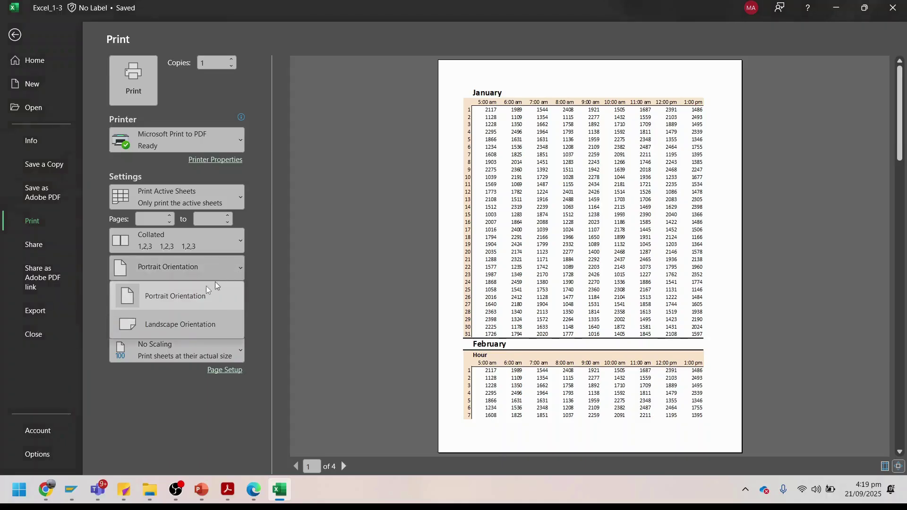
{"action": "left_click", "coordinate": [198, 321]}
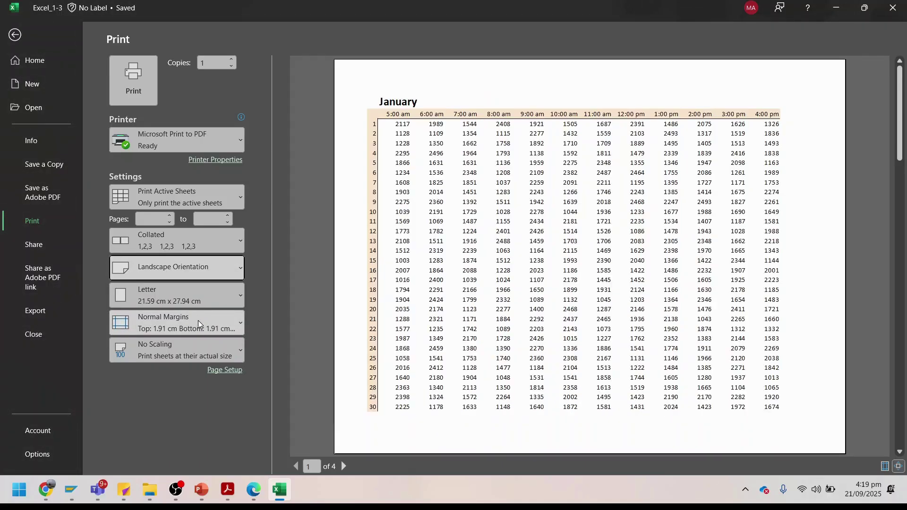
{"action": "left_click", "coordinate": [14, 34]}
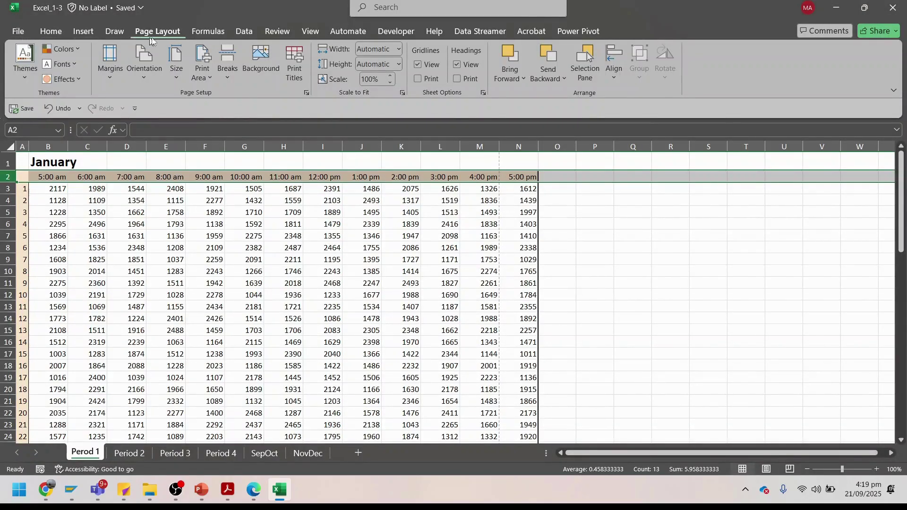
Step: In Page Break Preview, move the vertical page break to the outer edge of column N, then restore the Normal view
{"action": "left_click", "coordinate": [307, 31]}
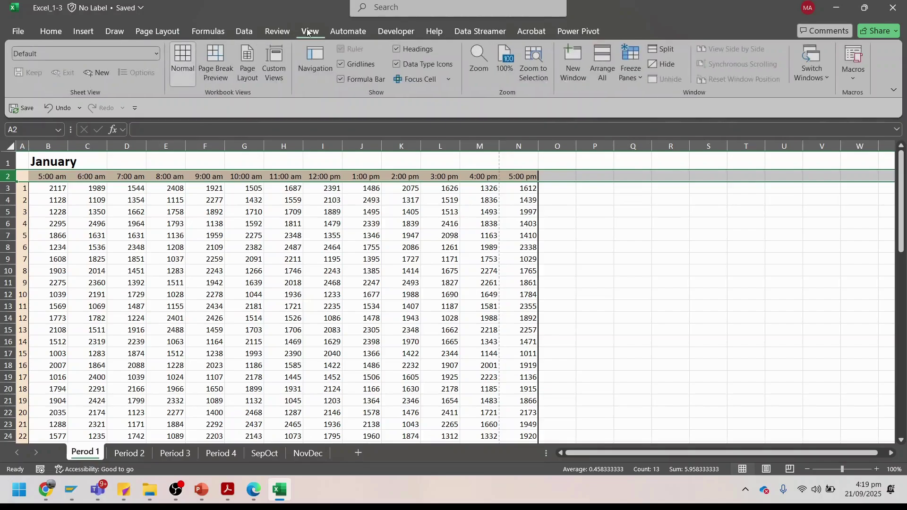
{"action": "left_click", "coordinate": [217, 66]}
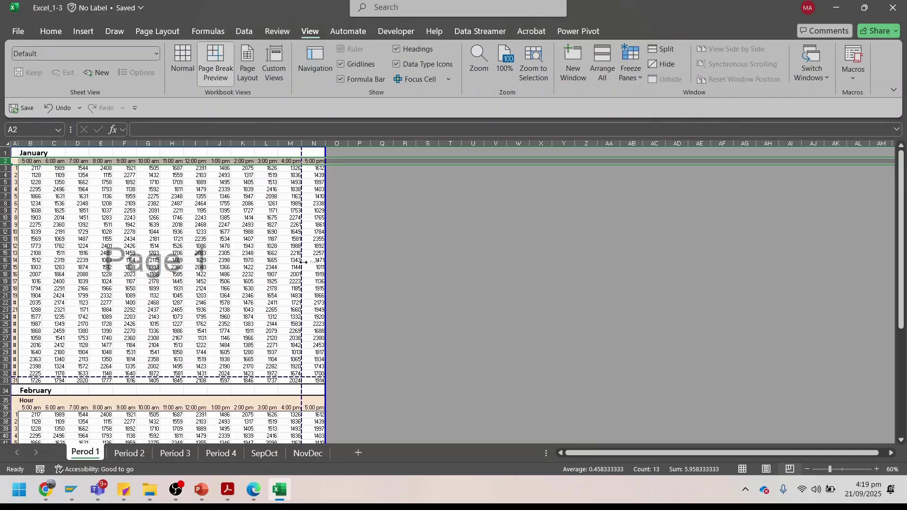
{"action": "left_click_drag", "start_coordinate": [304, 262], "coordinate": [340, 262]}
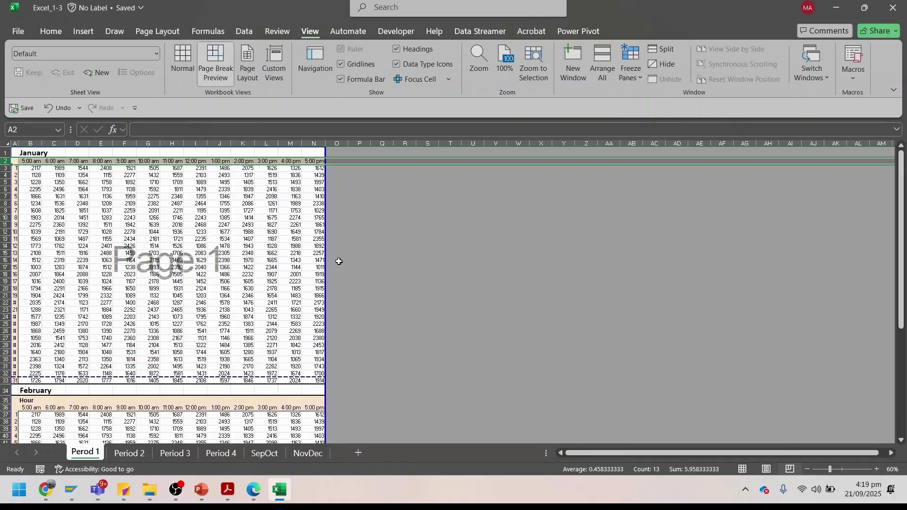
{"action": "left_click", "coordinate": [181, 64]}
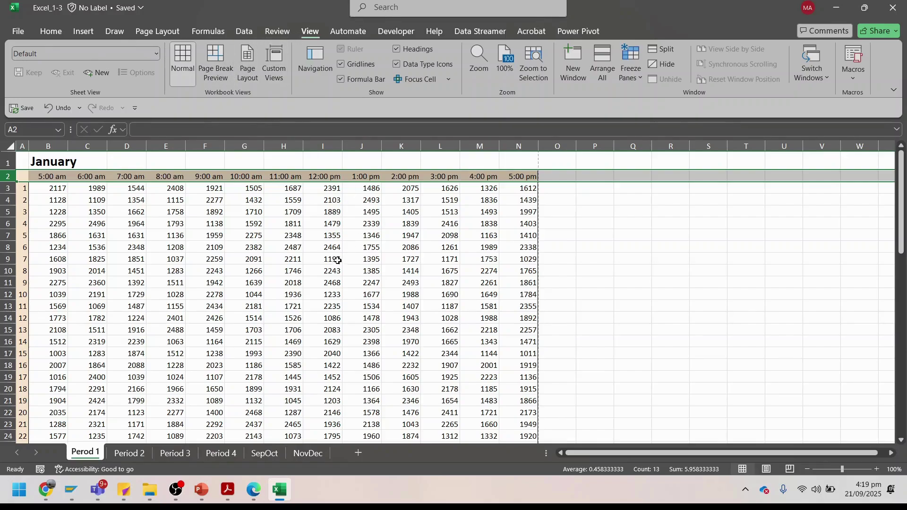
{"action": "scroll", "coordinate": [337, 260], "scroll_direction": "down", "scroll_amount": 6}
{"action": "scroll", "coordinate": [321, 266], "scroll_direction": "up", "scroll_amount": 2}
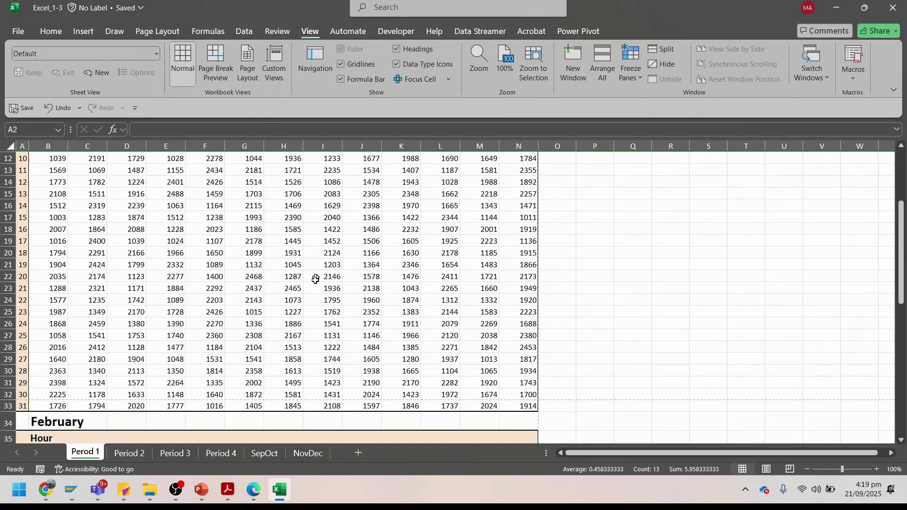
Step: Check the header task in the Acrobat study guide, marking its left, center and right section requirements, then return to Excel
{"action": "left_click", "coordinate": [237, 491]}
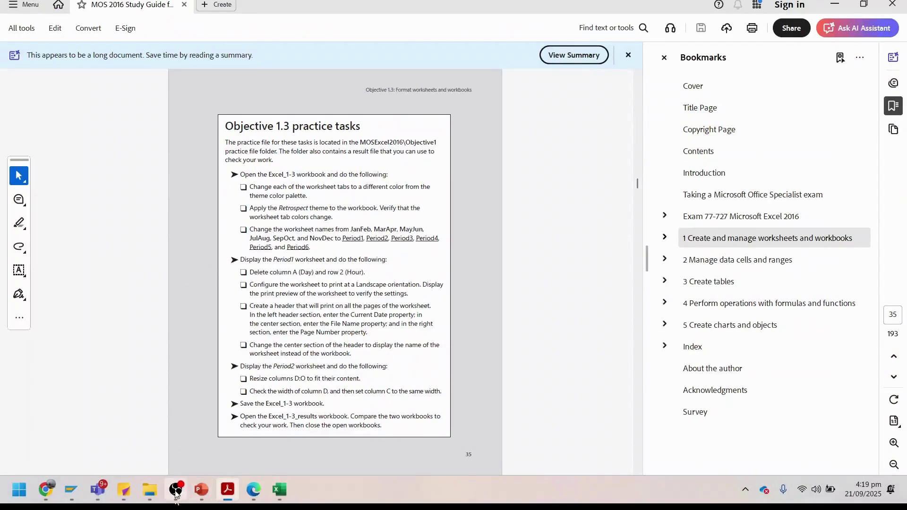
{"action": "mouse_move", "coordinate": [176, 494]}
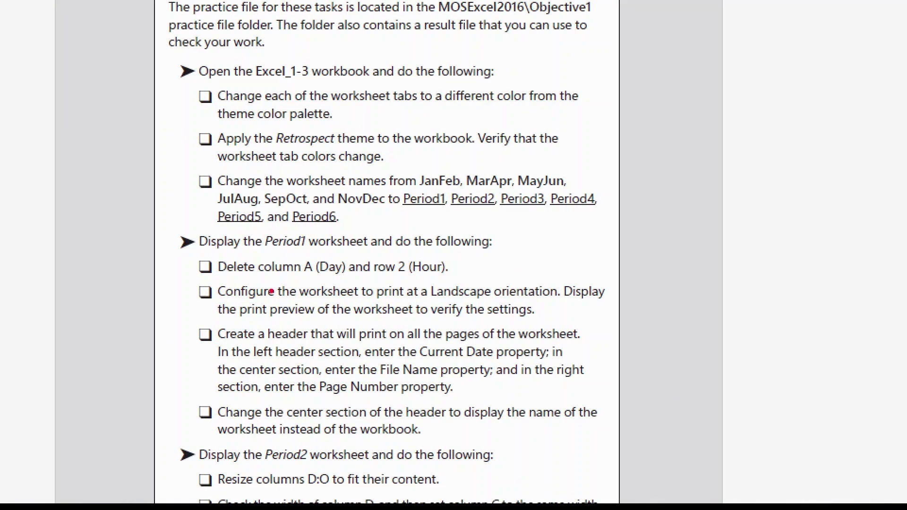
{"action": "mouse_move", "coordinate": [184, 322]}
{"action": "left_mouse_down"}
{"action": "mouse_move", "coordinate": [354, 395]}
{"action": "mouse_move", "coordinate": [651, 396]}
{"action": "mouse_move", "coordinate": [619, 401]}
{"action": "left_mouse_up"}
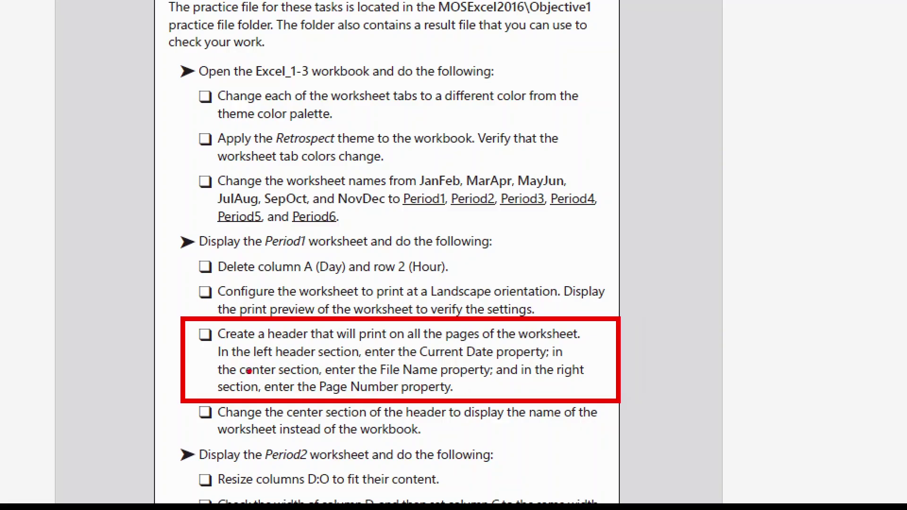
{"action": "left_click_drag", "start_coordinate": [213, 360], "coordinate": [613, 358]}
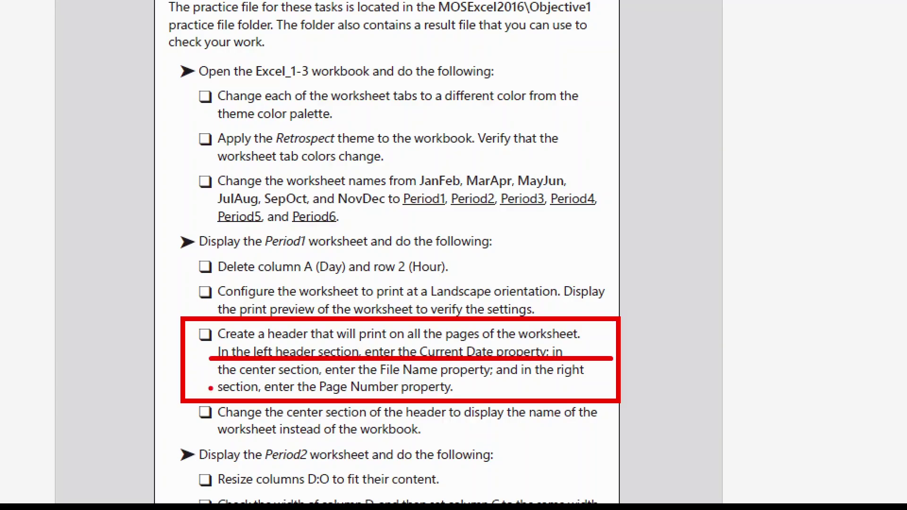
{"action": "left_click_drag", "start_coordinate": [211, 389], "coordinate": [604, 387]}
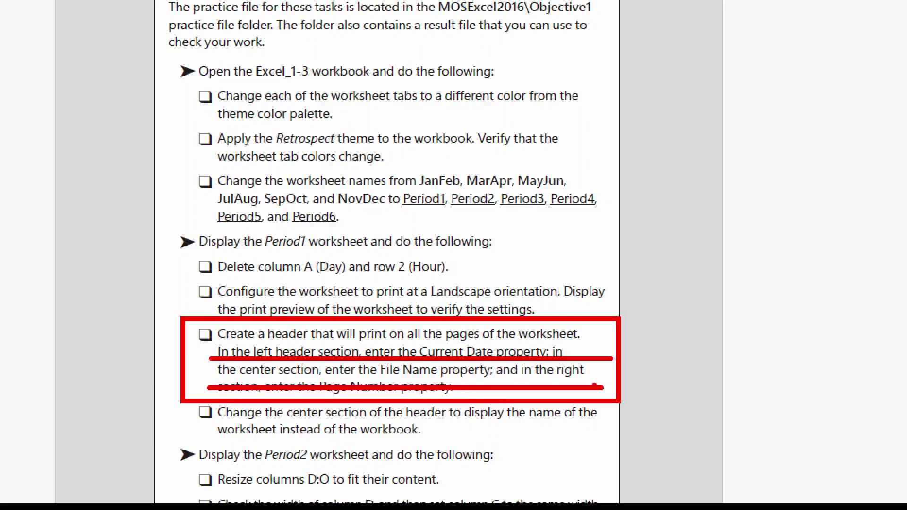
{"action": "key", "text": "Escape"}
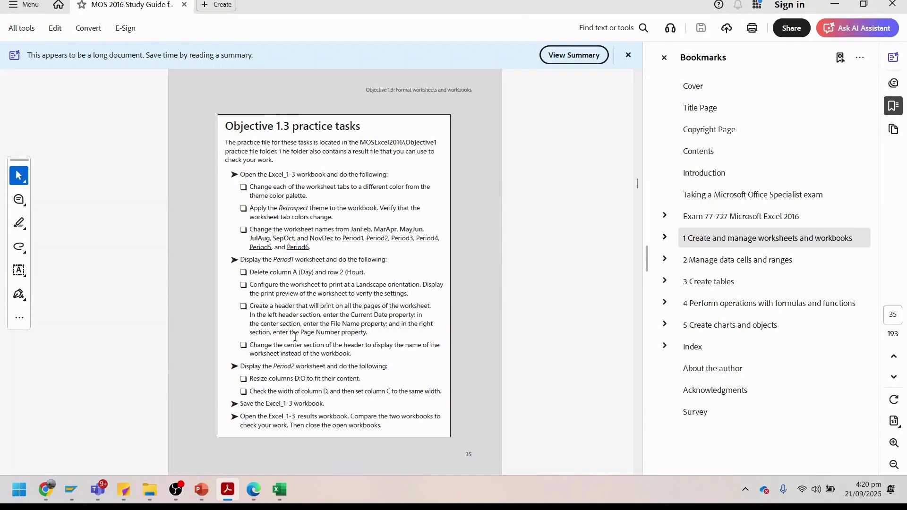
{"action": "left_click", "coordinate": [278, 490]}
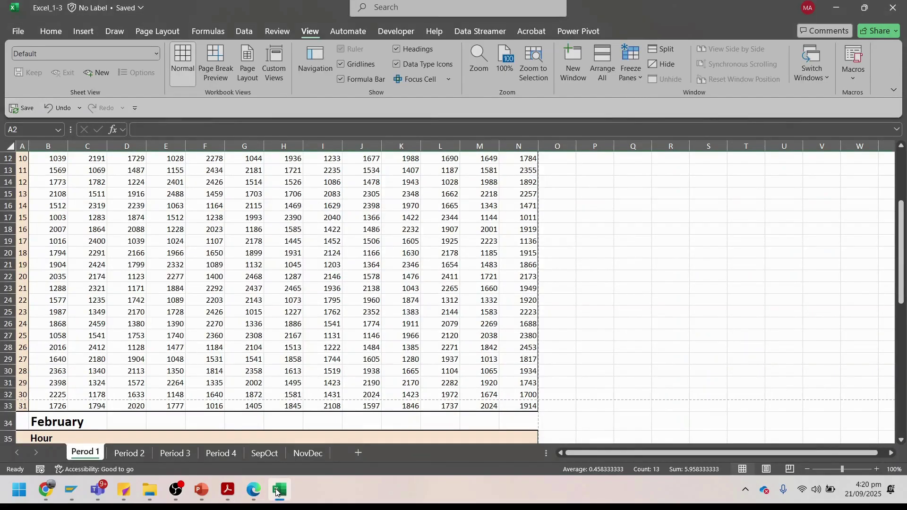
Step: Search for the "header and footer" command, open the Perod 1 worksheet's header for editing and leave it empty
{"action": "left_click", "coordinate": [83, 32]}
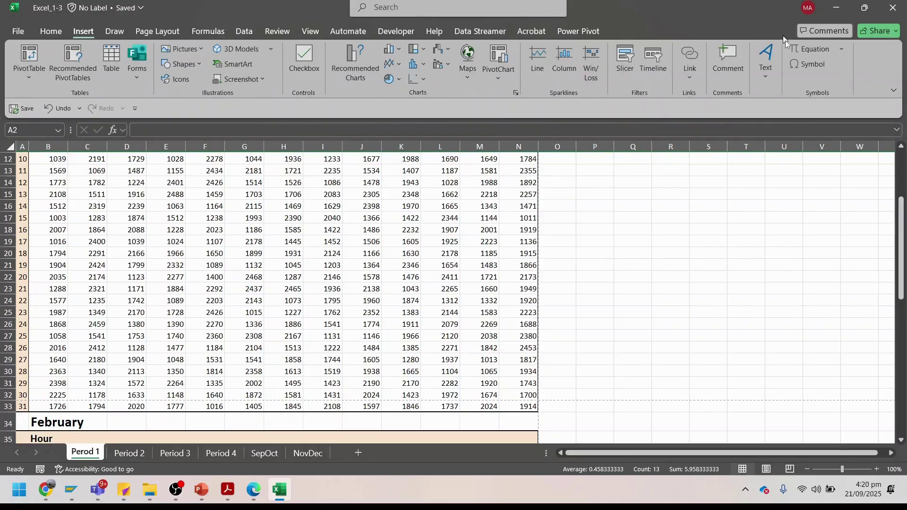
{"action": "left_click", "coordinate": [770, 82]}
{"action": "left_click", "coordinate": [443, 7]}
{"action": "type", "text": "he"}
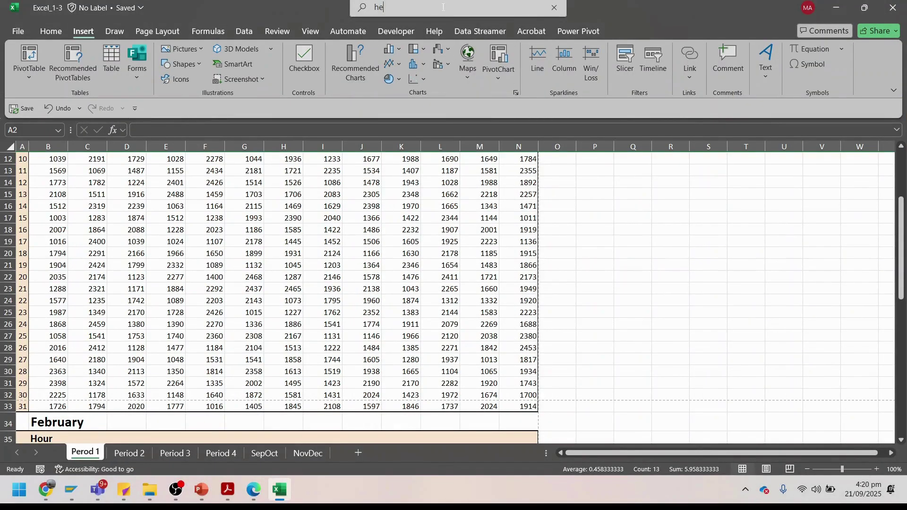
{"action": "type", "text": "ader and footer"}
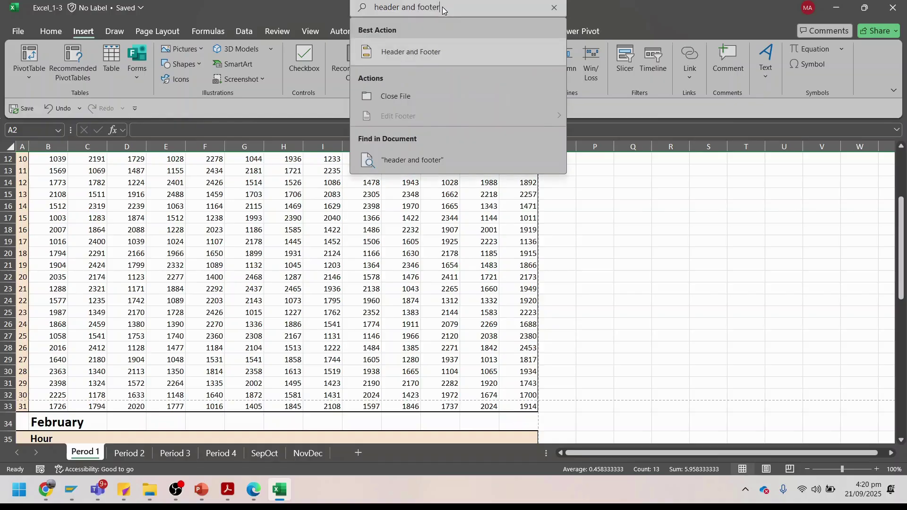
{"action": "left_click", "coordinate": [415, 48]}
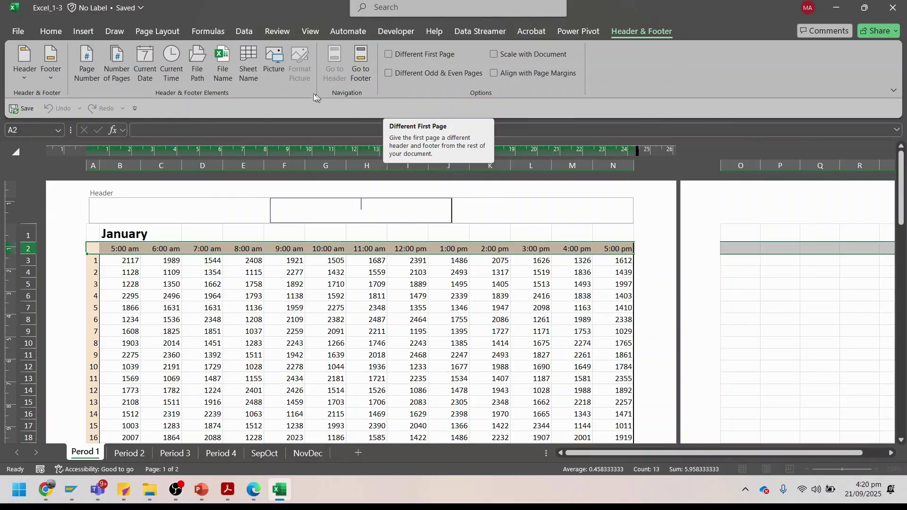
{"action": "key", "text": "Escape"}
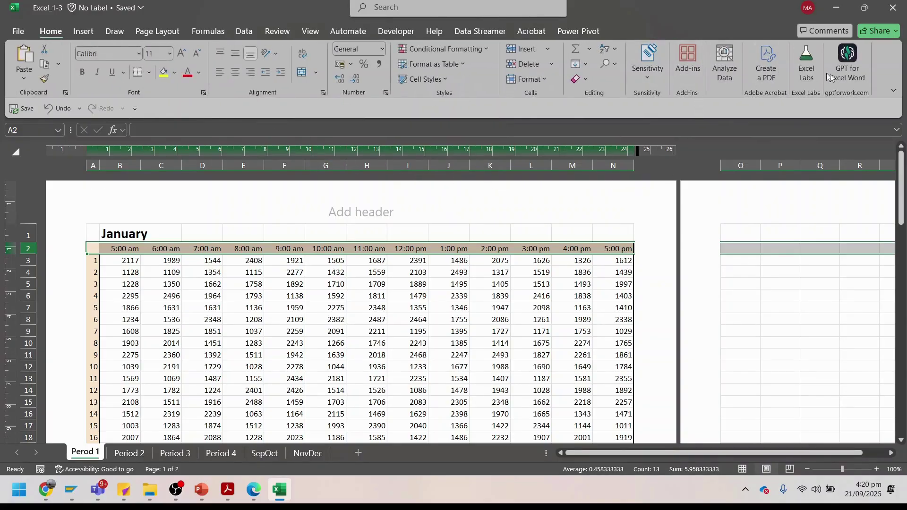
Step: Insert a header on the Perod 1 worksheet, try out its center and right sections, and leave header editing without content
{"action": "left_click", "coordinate": [79, 32]}
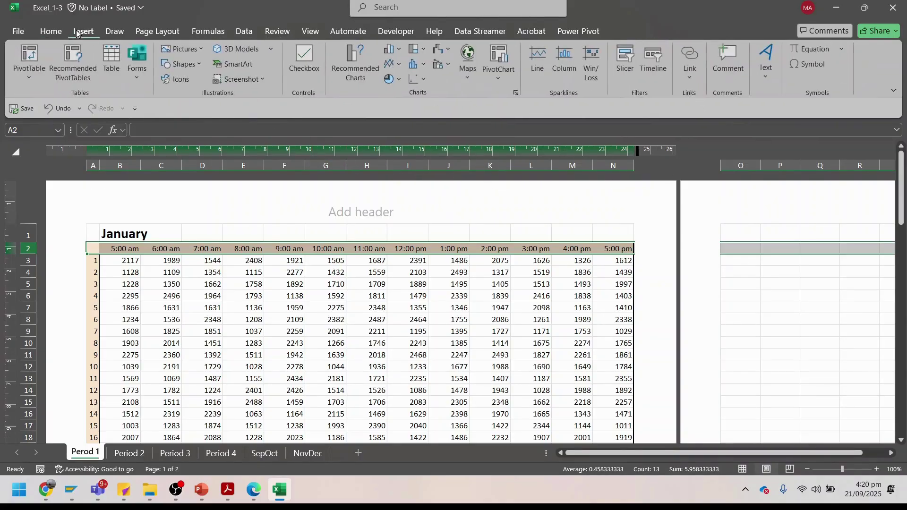
{"action": "left_click", "coordinate": [771, 81]}
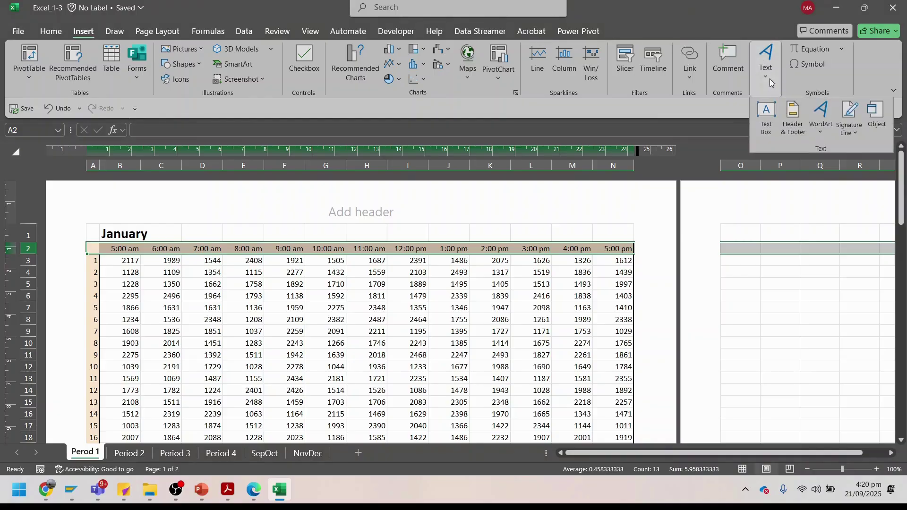
{"action": "left_click", "coordinate": [797, 125]}
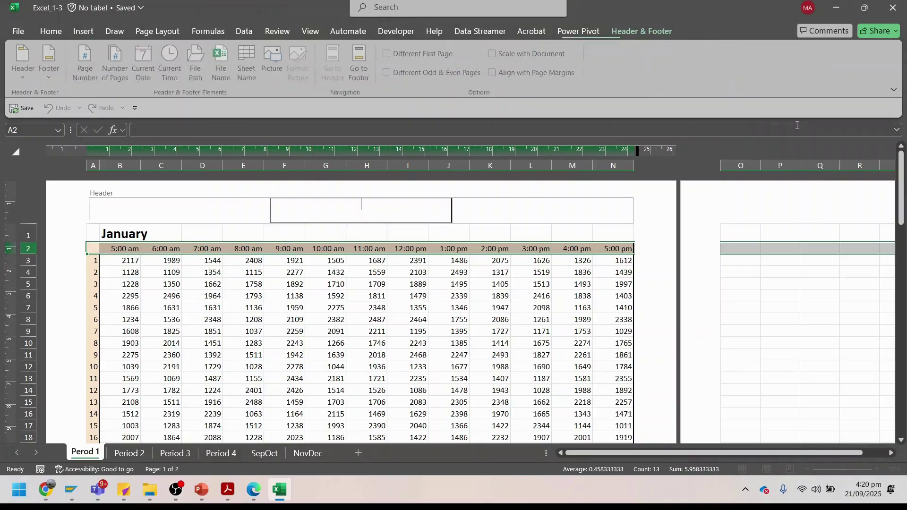
{"action": "left_click", "coordinate": [164, 30]}
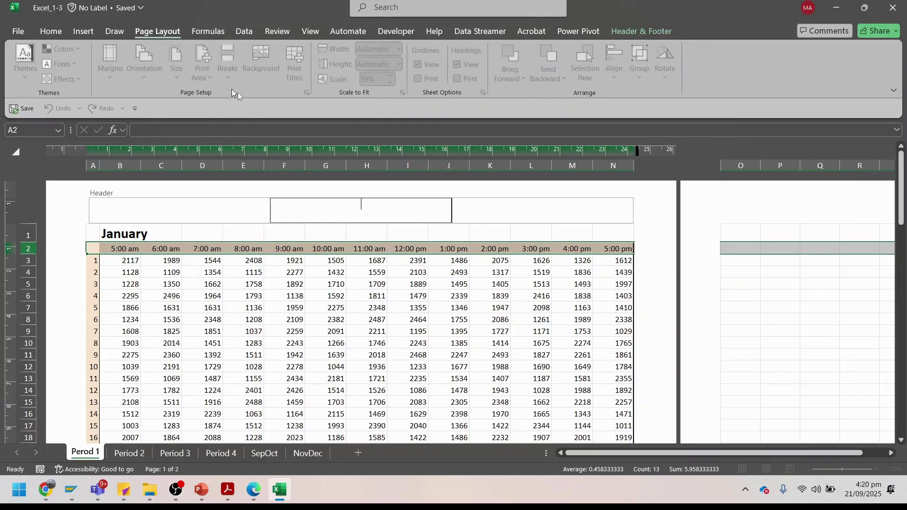
{"action": "left_click", "coordinate": [471, 245]}
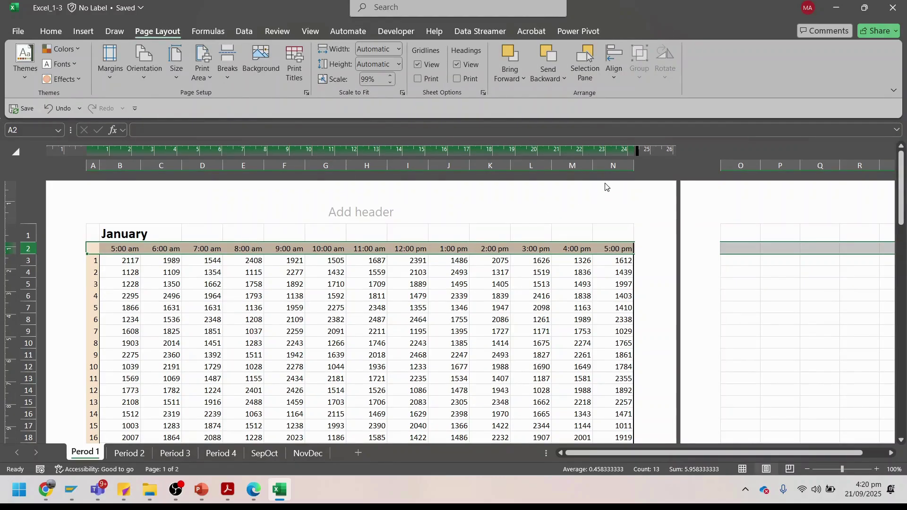
{"action": "left_click", "coordinate": [340, 218]}
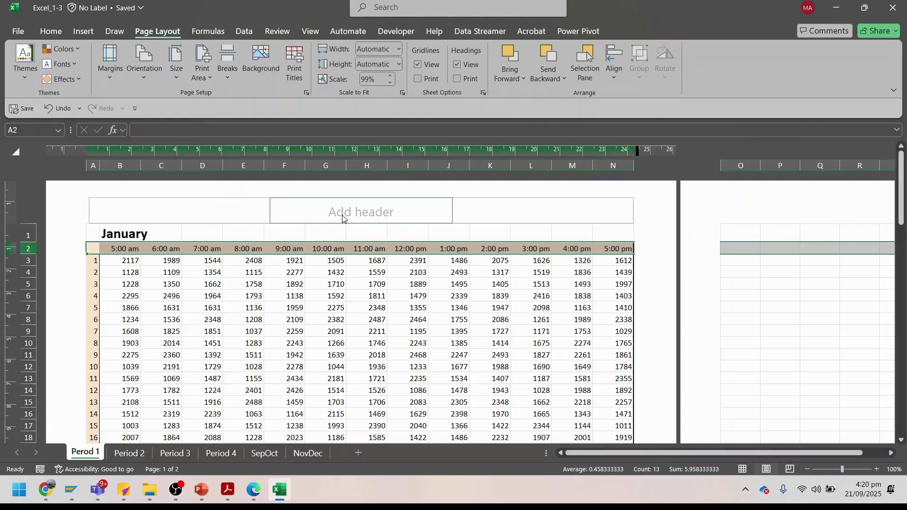
{"action": "left_click", "coordinate": [492, 211]}
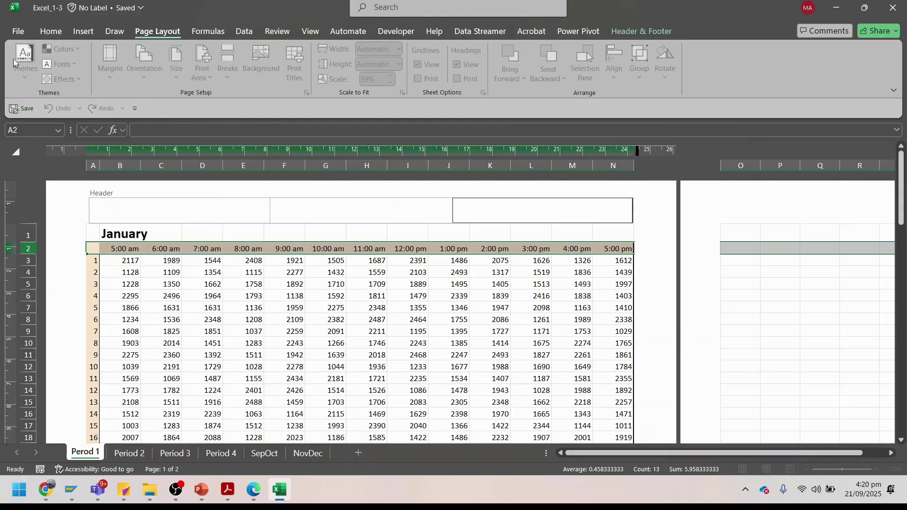
{"action": "left_click", "coordinate": [92, 177]}
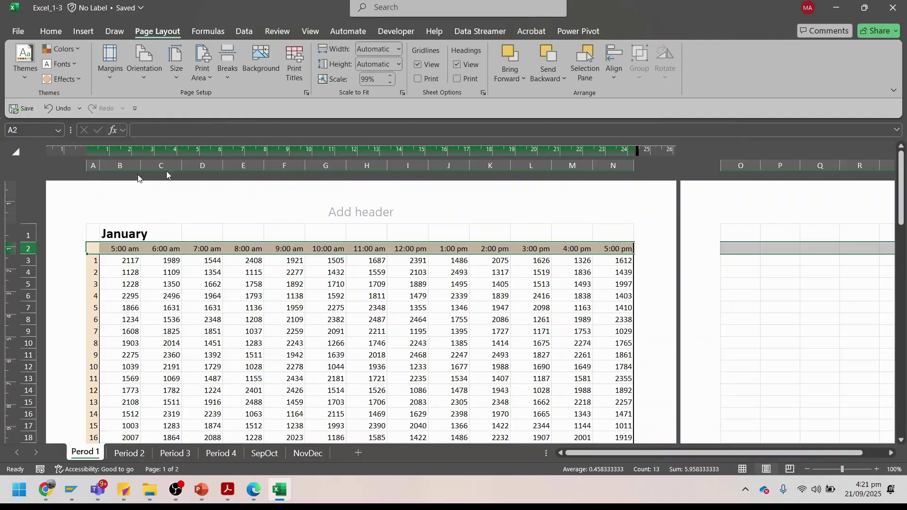
Step: Look at the first page's footer area, recheck the header task in Acrobat and return to Excel
{"action": "left_click", "coordinate": [63, 33]}
{"action": "left_click", "coordinate": [157, 31]}
{"action": "scroll", "coordinate": [644, 270], "scroll_direction": "down", "scroll_amount": 5}
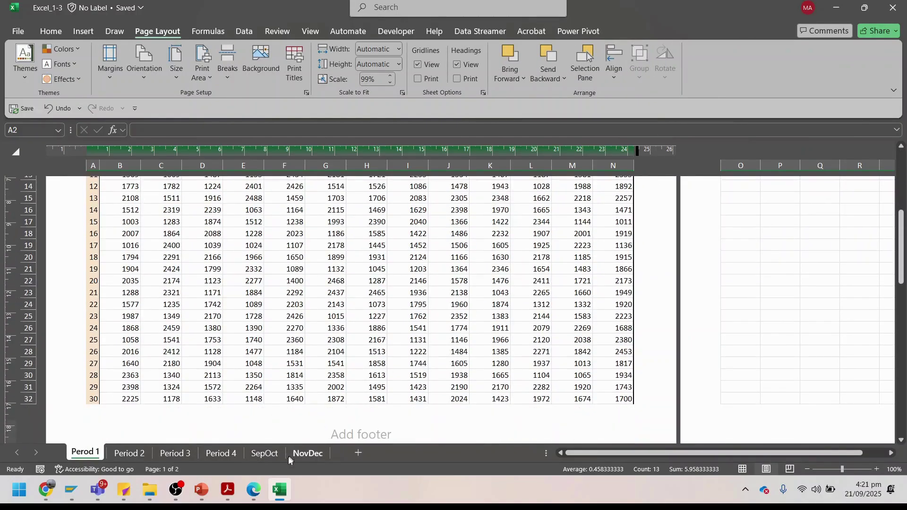
{"action": "left_click", "coordinate": [228, 490]}
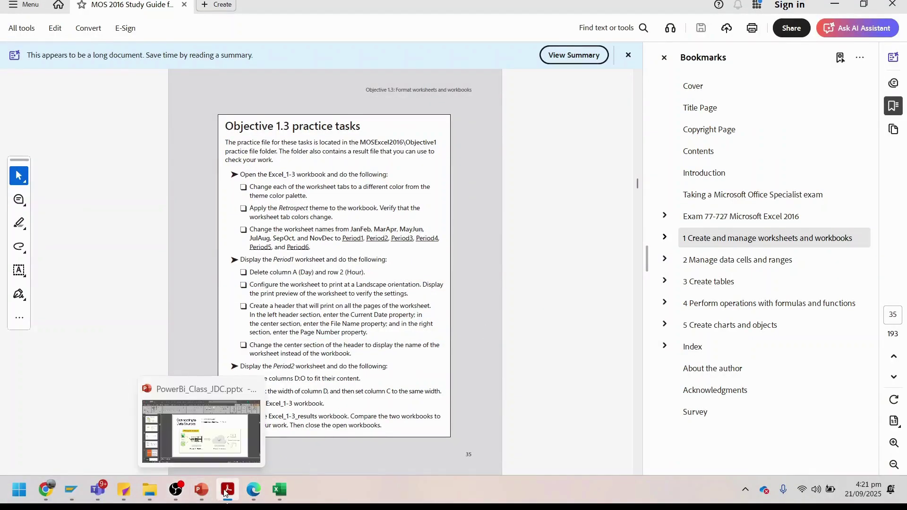
{"action": "left_click", "coordinate": [279, 490]}
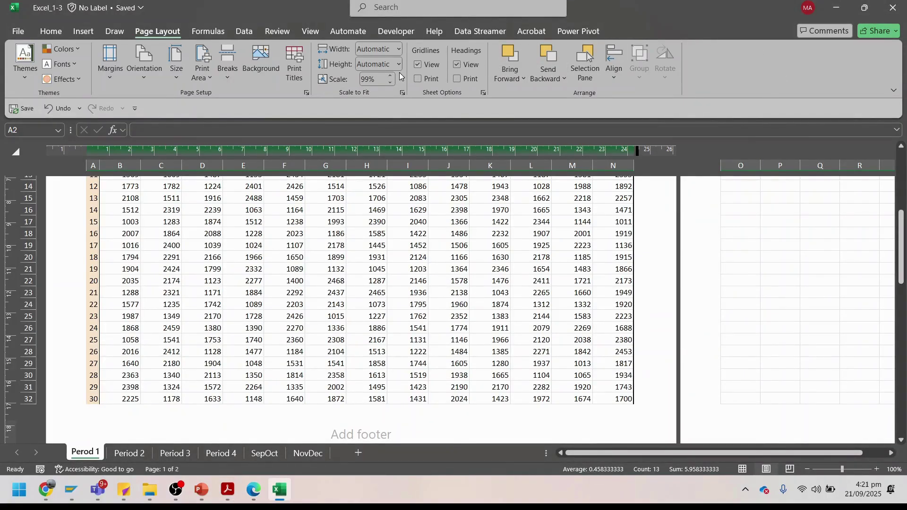
{"action": "left_click", "coordinate": [202, 74]}
{"action": "left_click", "coordinate": [214, 114]}
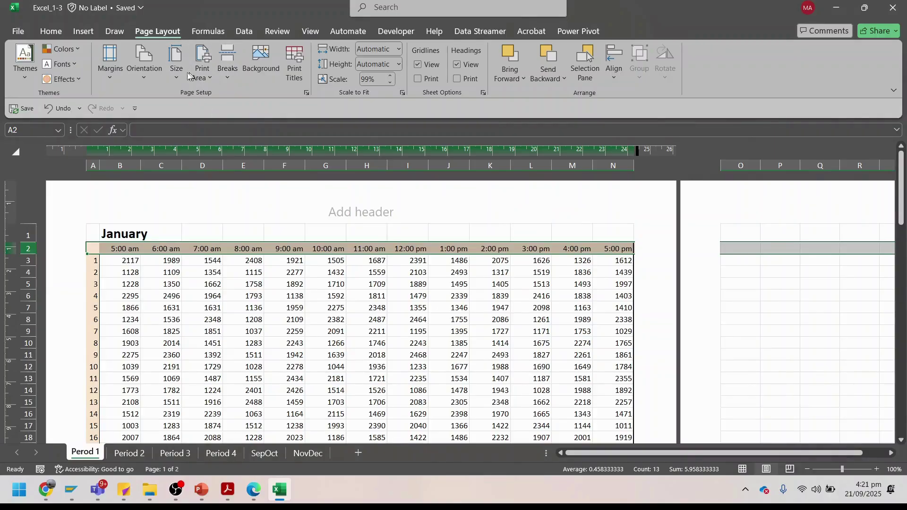
{"action": "left_click", "coordinate": [155, 77]}
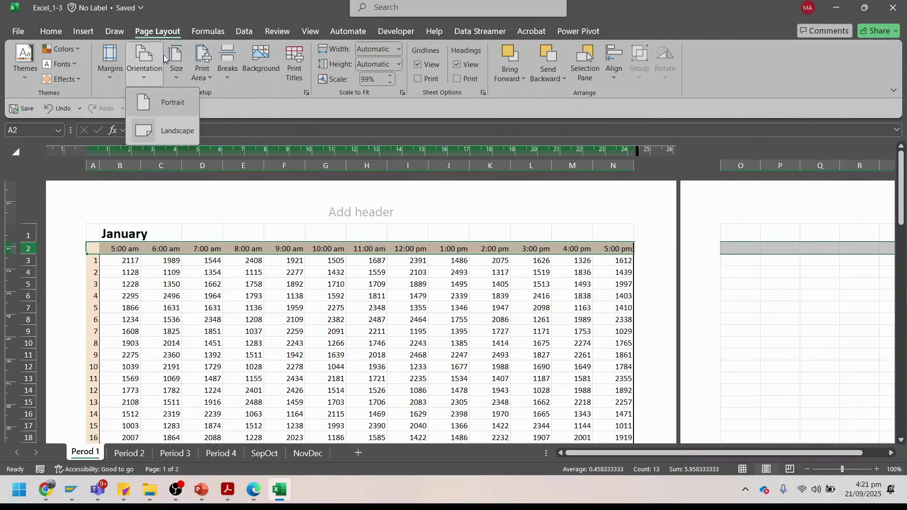
{"action": "left_click", "coordinate": [206, 30]}
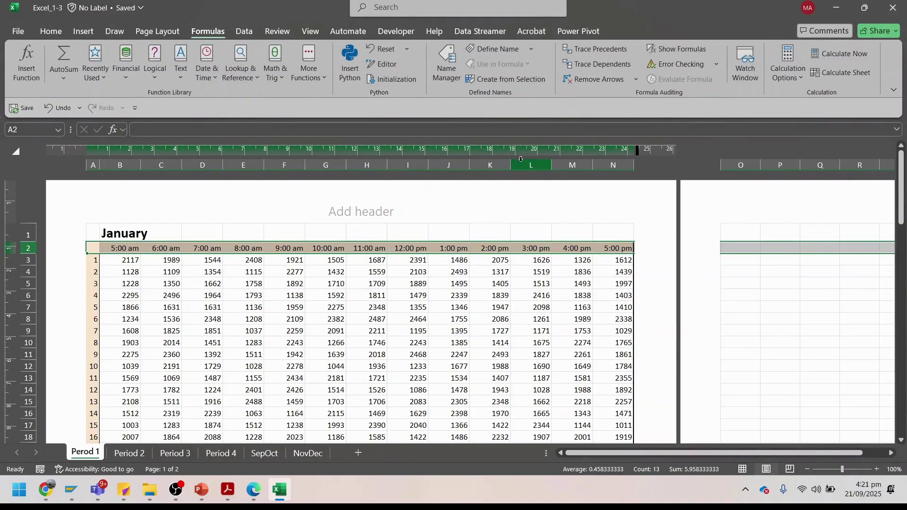
Step: Try entering the code "@[File" in the center section of the Perod 1 header, clear it and leave header editing
{"action": "left_click", "coordinate": [414, 211]}
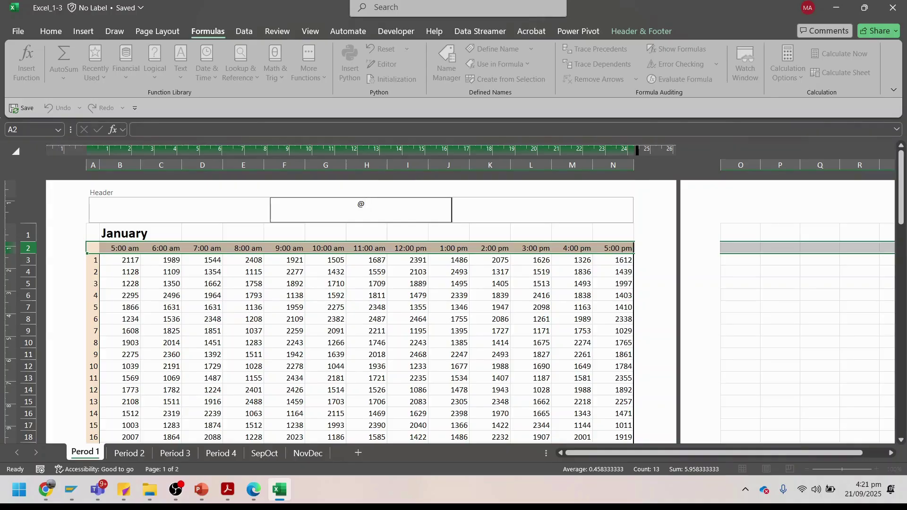
{"action": "type", "text": "@[File"}
{"action": "key", "text": "BackSpace"}
{"action": "key", "text": "BackSpace"}
{"action": "key", "text": "BackSpace"}
{"action": "key", "text": "BackSpace"}
{"action": "key", "text": "BackSpace"}
{"action": "key", "text": "Escape"}
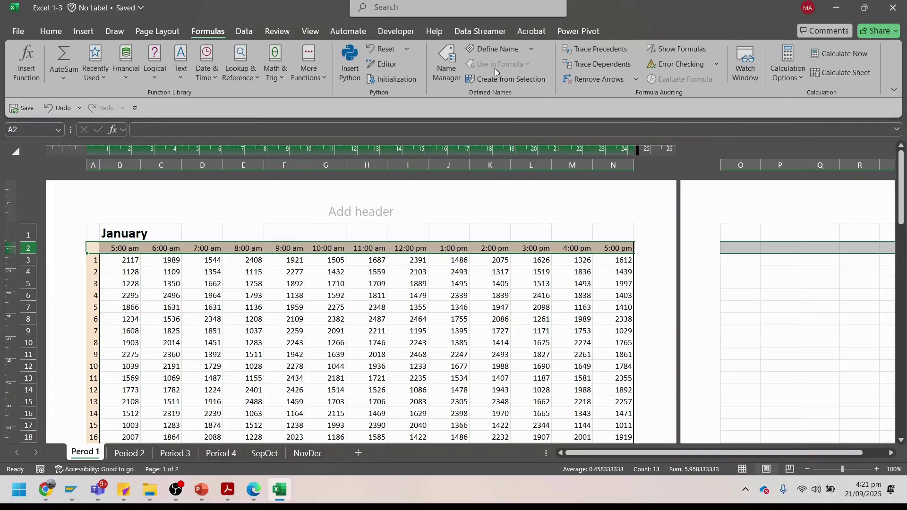
Step: Open the Perod 1 worksheet's header for editing with the Header & Footer command
{"action": "right_click", "coordinate": [487, 108]}
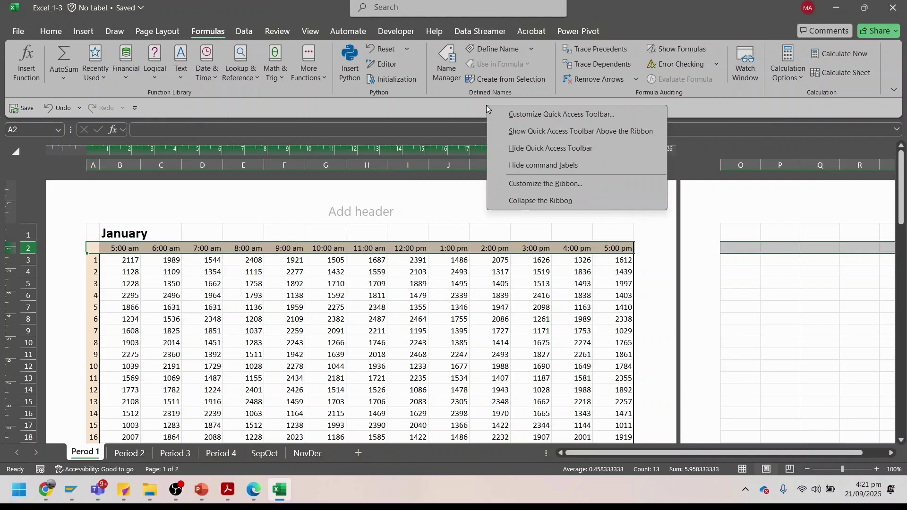
{"action": "left_click", "coordinate": [737, 108]}
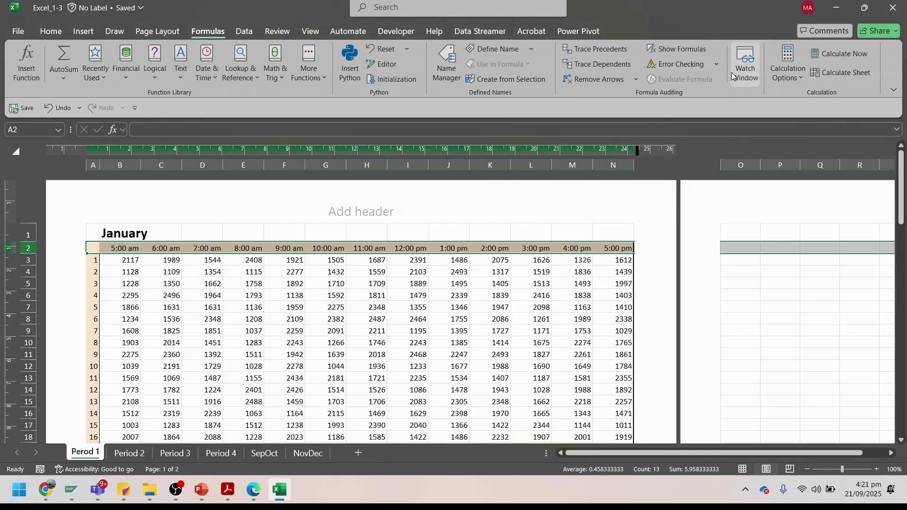
{"action": "left_click", "coordinate": [83, 32]}
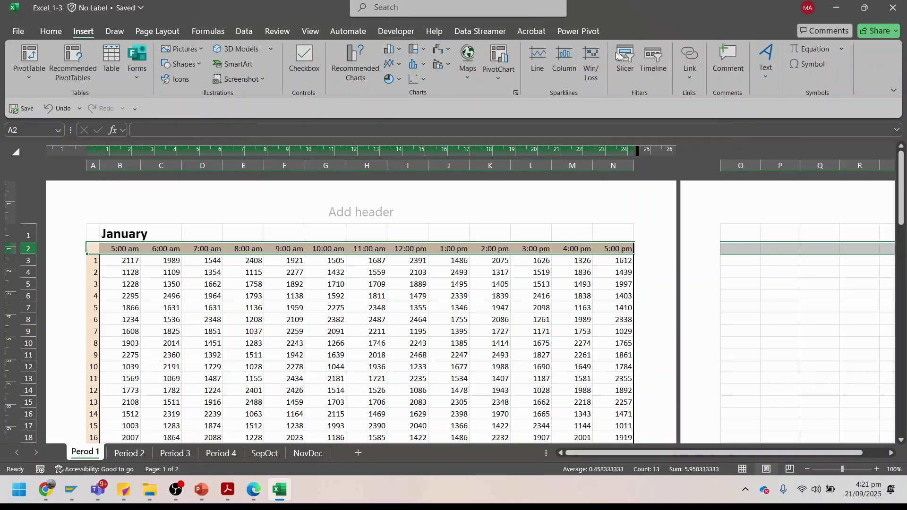
{"action": "left_click", "coordinate": [765, 79]}
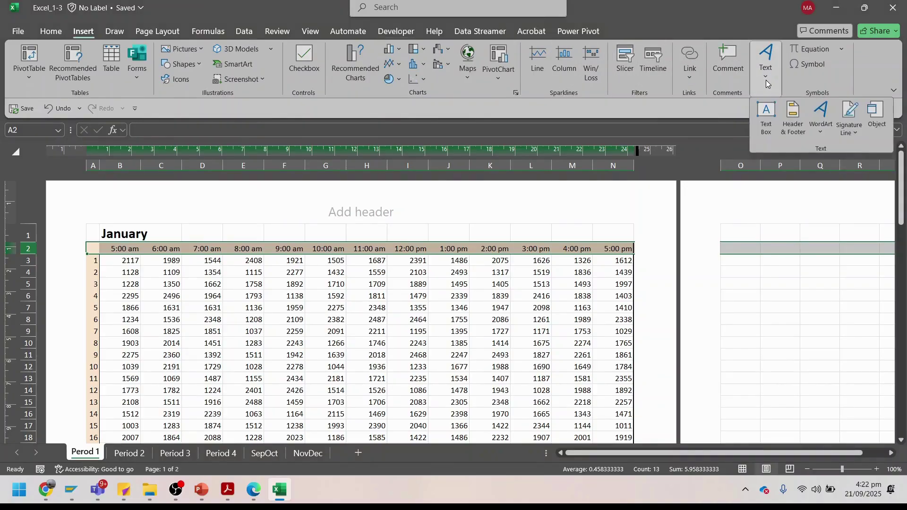
{"action": "left_click", "coordinate": [794, 124]}
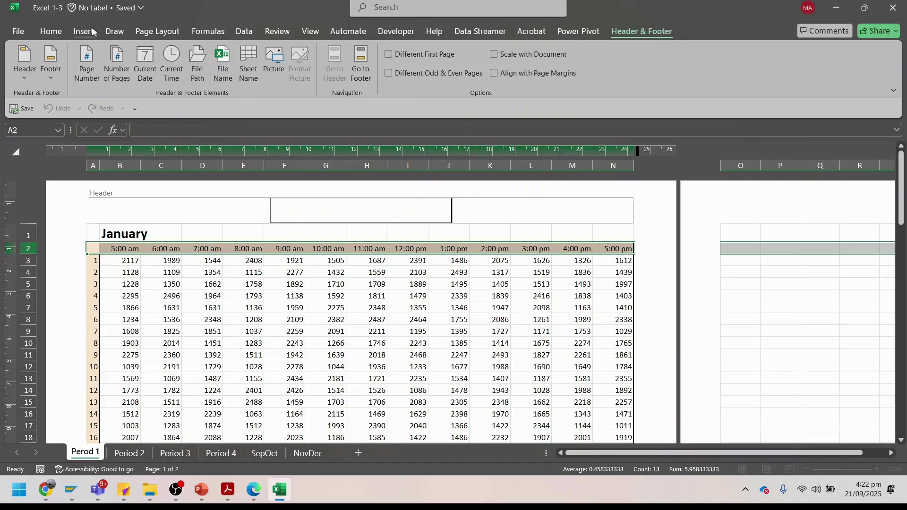
Step: Check the Format Cells font options for the header text, cancel them and leave header editing with the header empty
{"action": "left_click", "coordinate": [47, 32]}
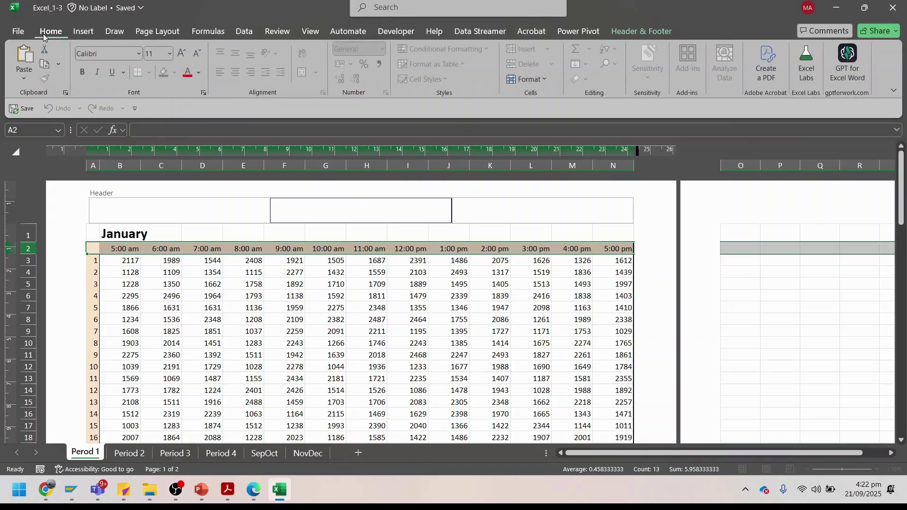
{"action": "left_click", "coordinate": [546, 80]}
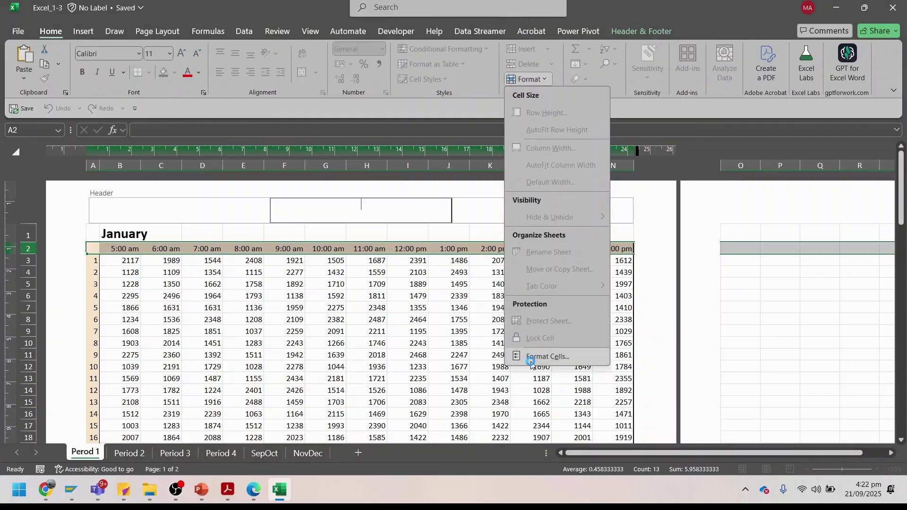
{"action": "left_click", "coordinate": [547, 357]}
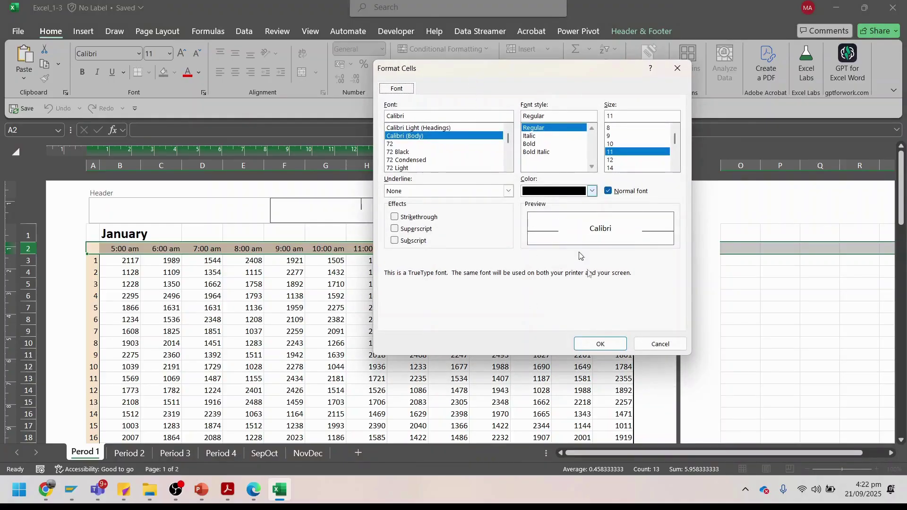
{"action": "left_click", "coordinate": [660, 344]}
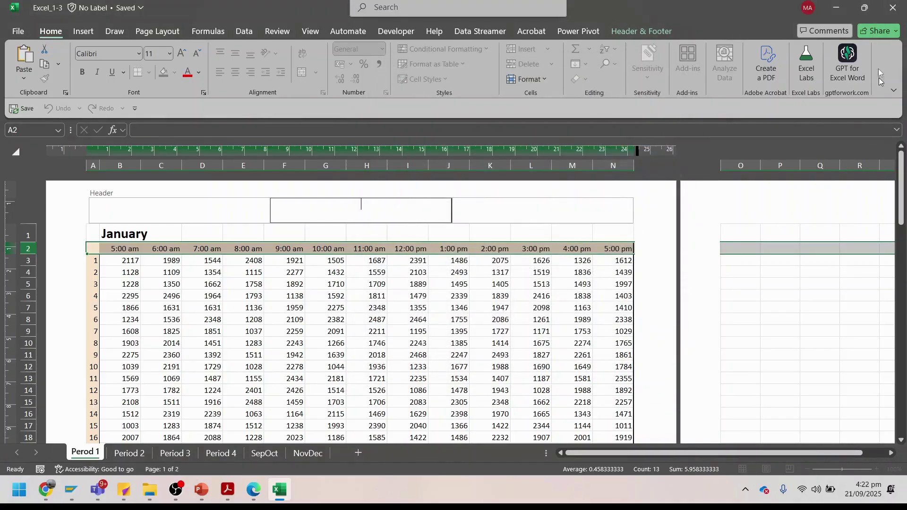
{"action": "left_click", "coordinate": [566, 34]}
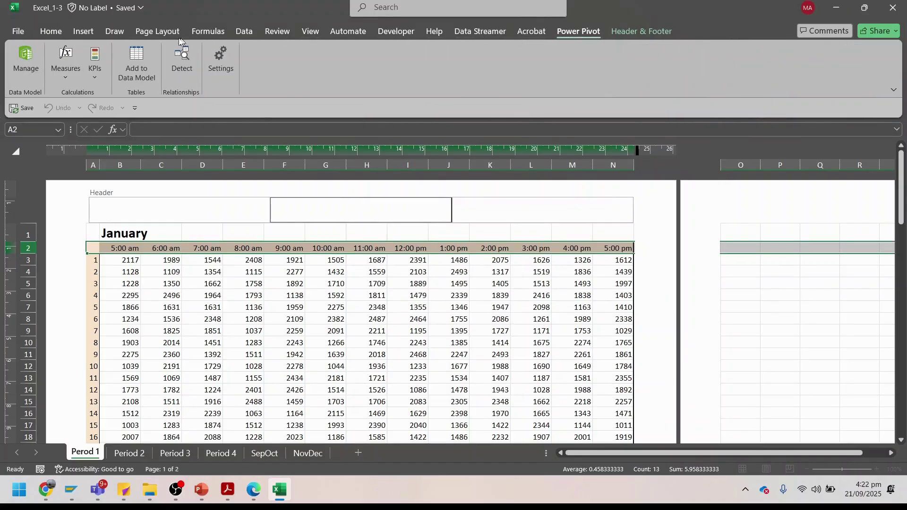
{"action": "left_click", "coordinate": [87, 33]}
{"action": "left_click", "coordinate": [144, 32]}
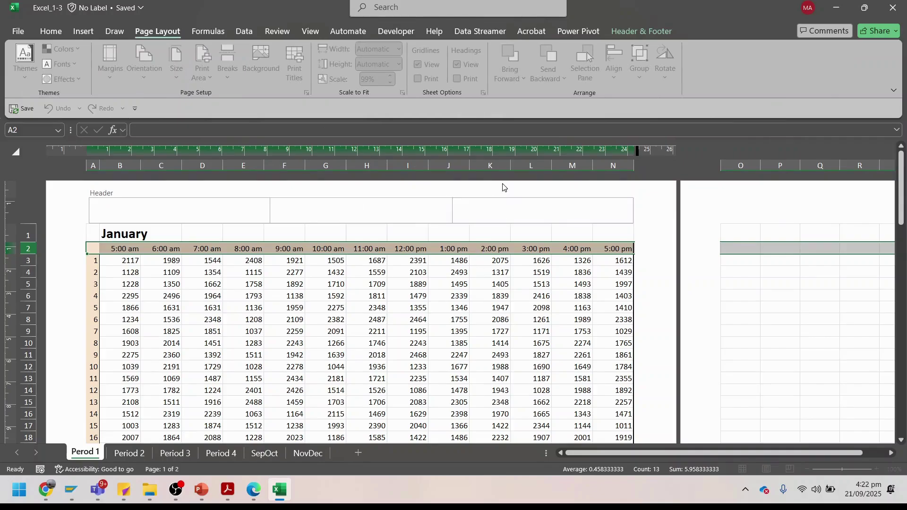
{"action": "left_click", "coordinate": [67, 217]}
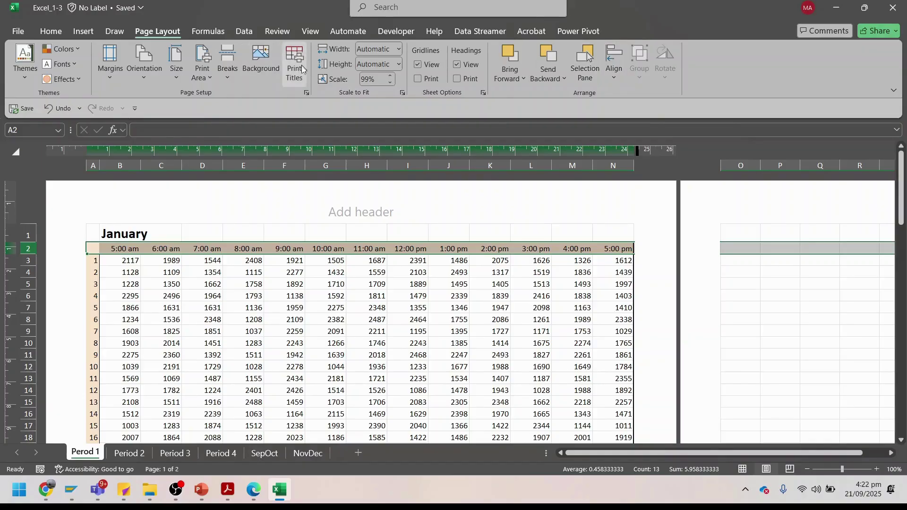
Step: Look through the page setup, data and insert commands for header options without applying anything
{"action": "left_click", "coordinate": [107, 65]}
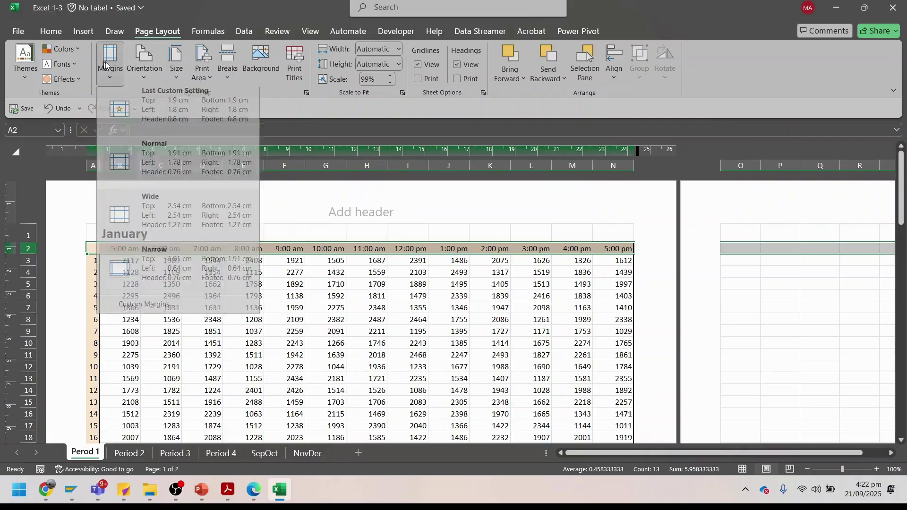
{"action": "left_click", "coordinate": [151, 55]}
{"action": "left_click", "coordinate": [151, 56]}
{"action": "left_click", "coordinate": [177, 56]}
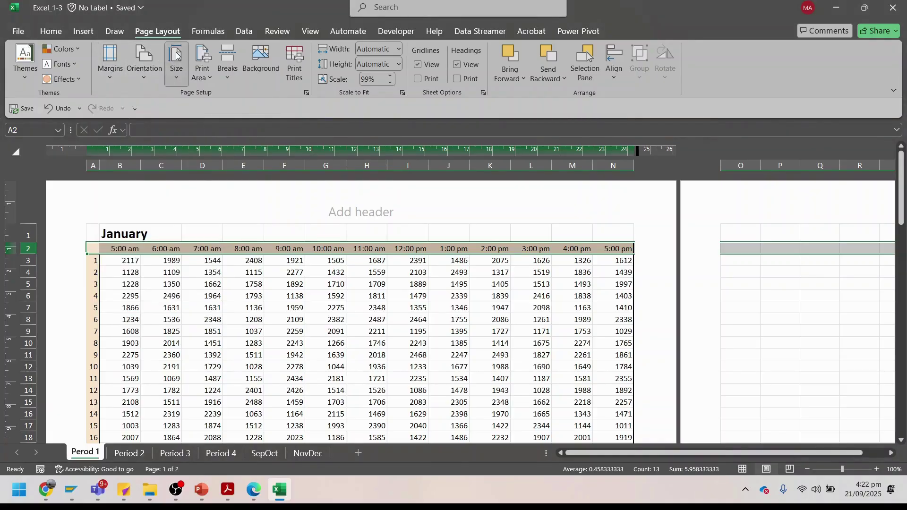
{"action": "left_click", "coordinate": [201, 59]}
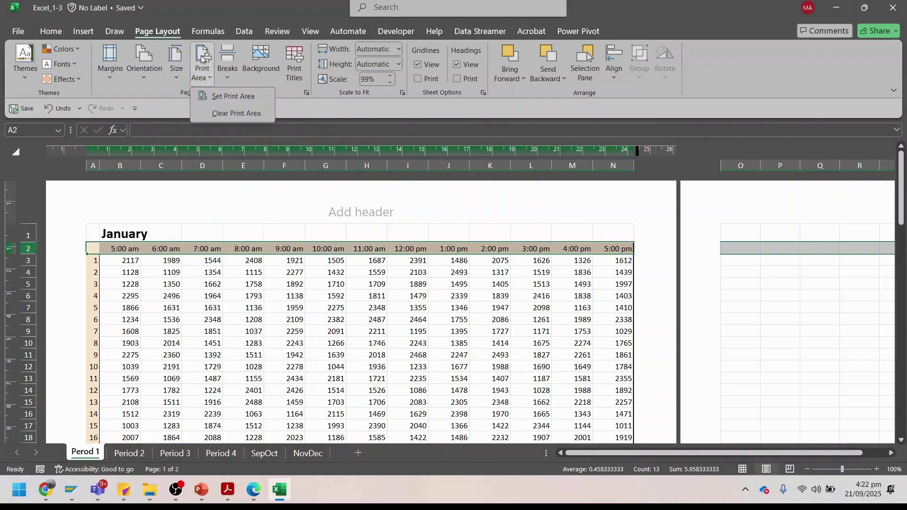
{"action": "left_click", "coordinate": [226, 57]}
{"action": "left_click", "coordinate": [245, 31]}
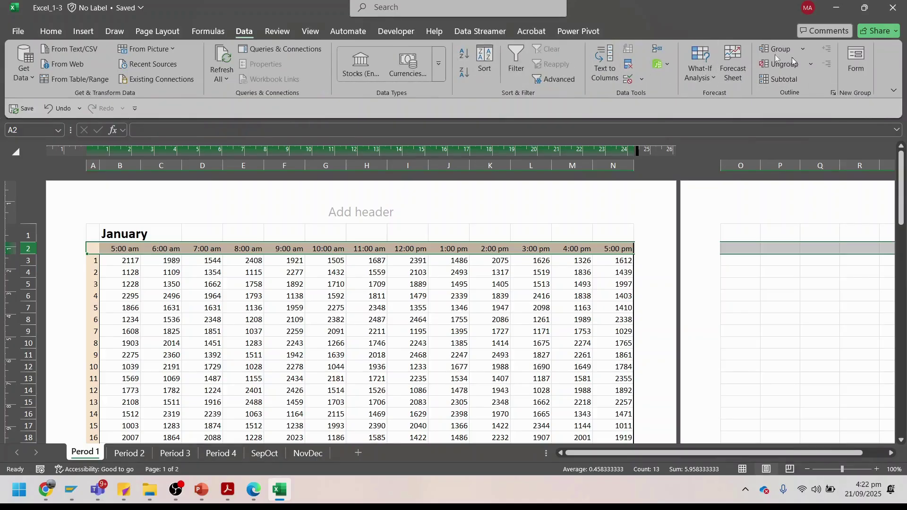
{"action": "left_click", "coordinate": [178, 31]}
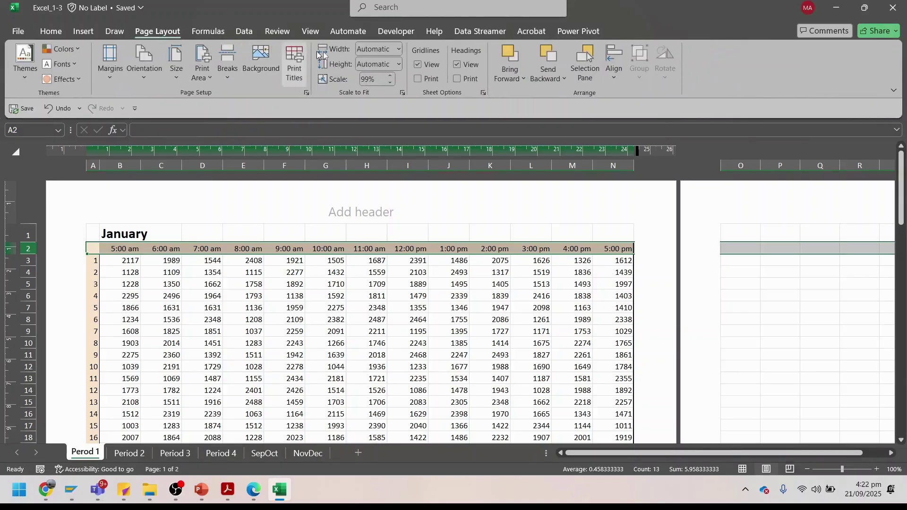
{"action": "left_click", "coordinate": [115, 31]}
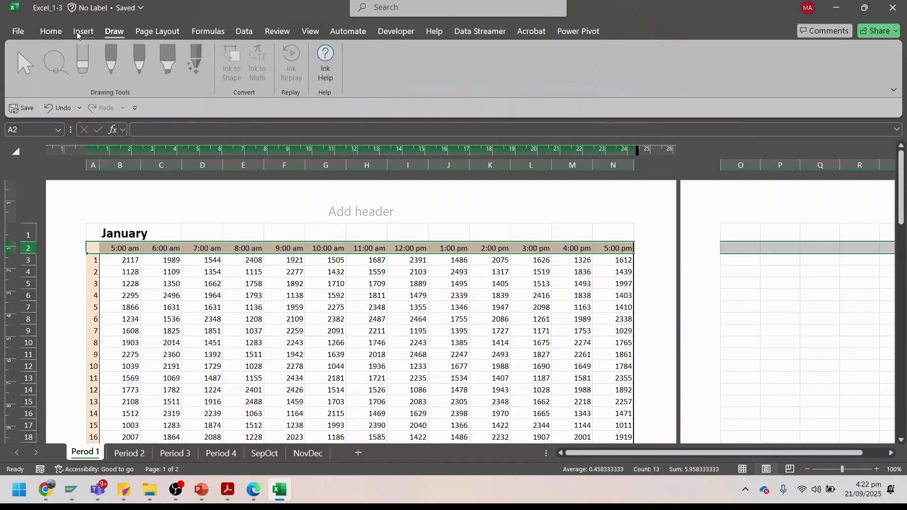
{"action": "left_click", "coordinate": [78, 33]}
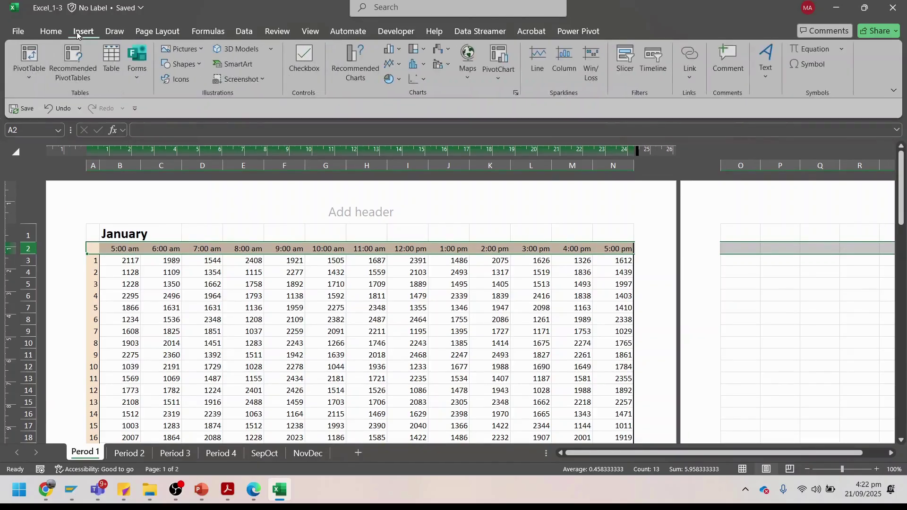
{"action": "left_click", "coordinate": [766, 58]}
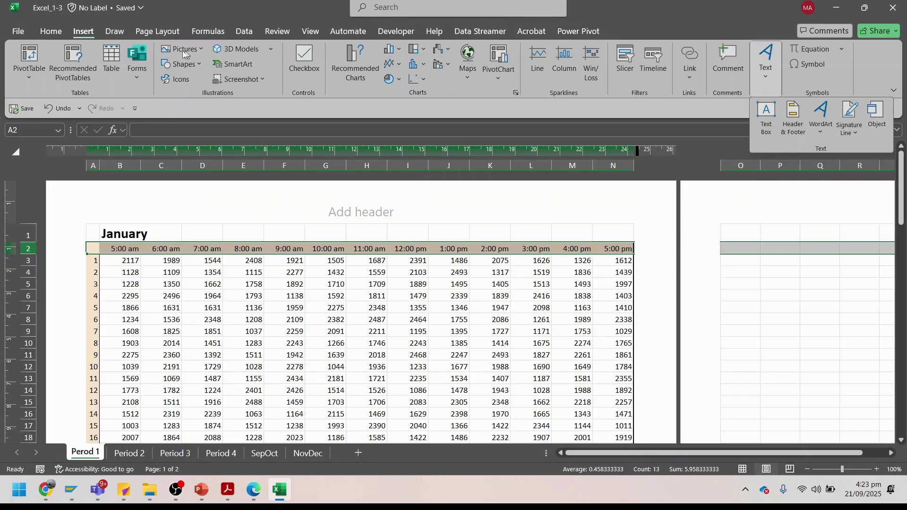
{"action": "left_click", "coordinate": [76, 44]}
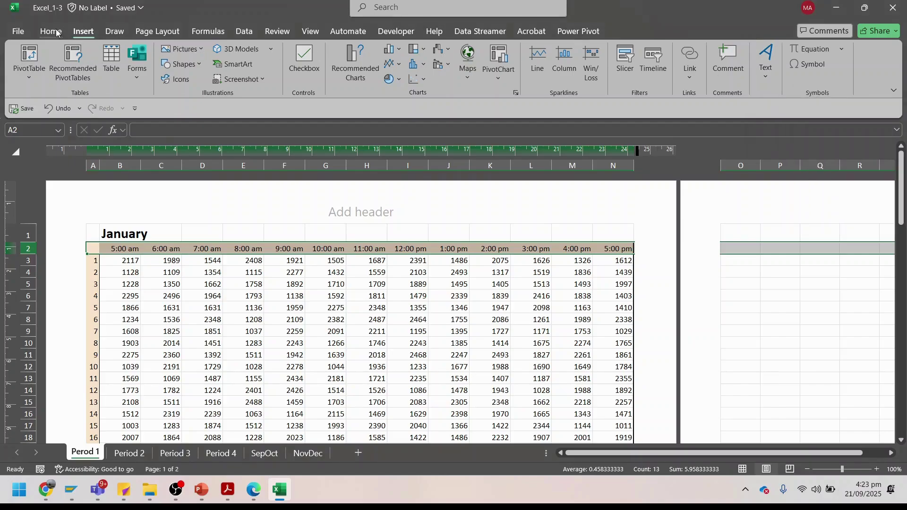
{"action": "left_click", "coordinate": [56, 32]}
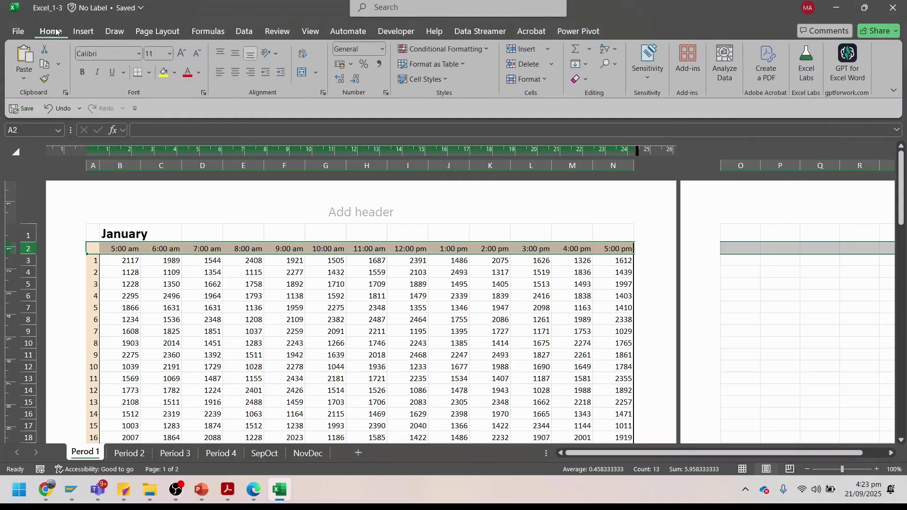
Step: Switch to Chrome, search Google for "header and footer in excel" and skim the Microsoft Support article on worksheet headers and footers
{"action": "left_click", "coordinate": [45, 491]}
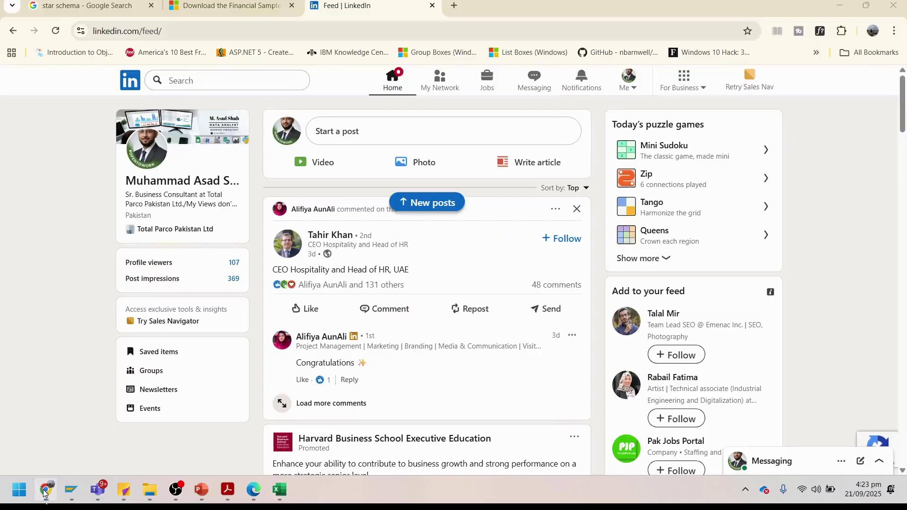
{"action": "left_click", "coordinate": [456, 6]}
{"action": "type", "text": "heade"}
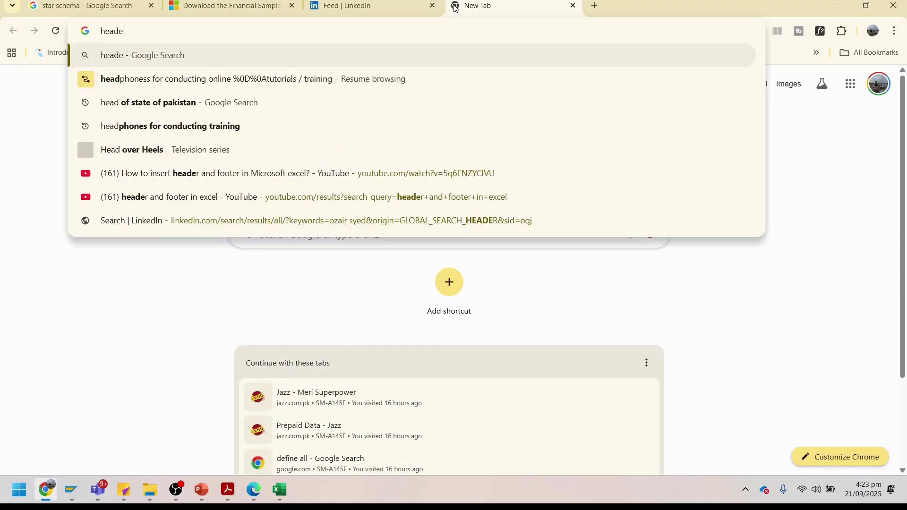
{"action": "type", "text": "r and foo"}
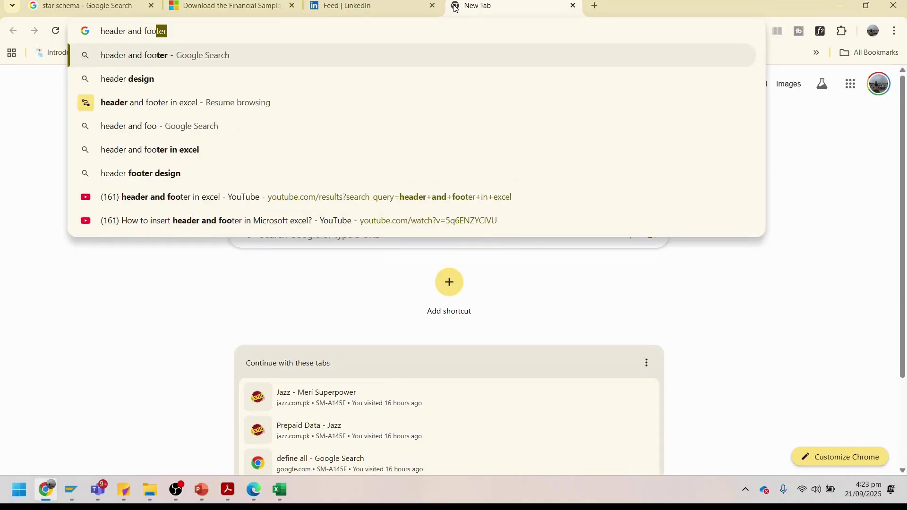
{"action": "type", "text": "ter in excel"}
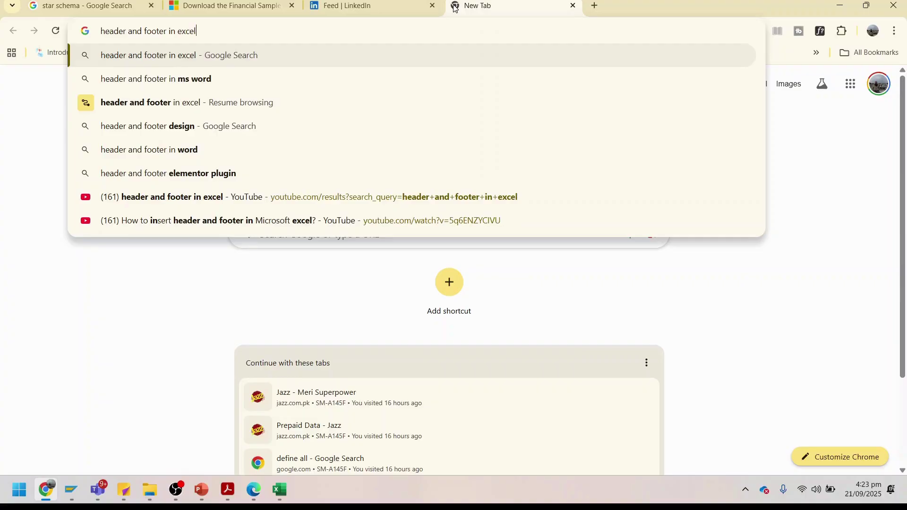
{"action": "key", "text": "Return"}
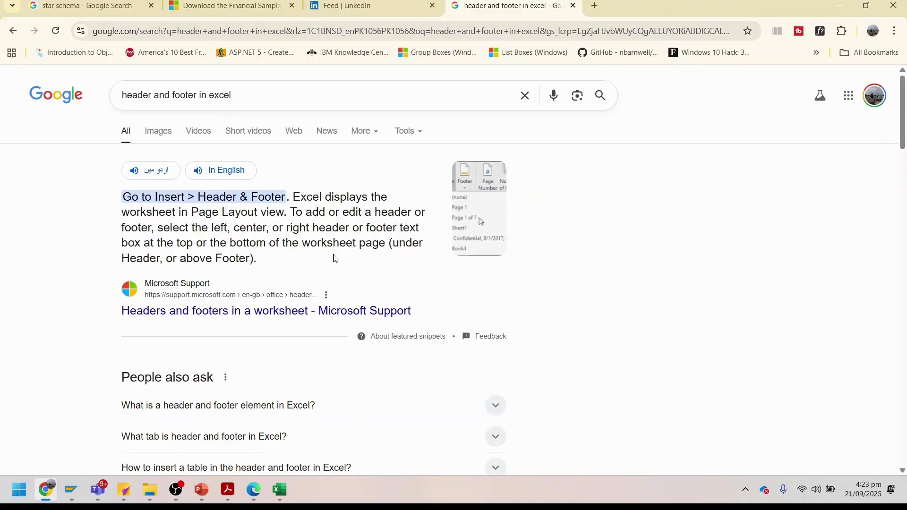
{"action": "left_click", "coordinate": [232, 310]}
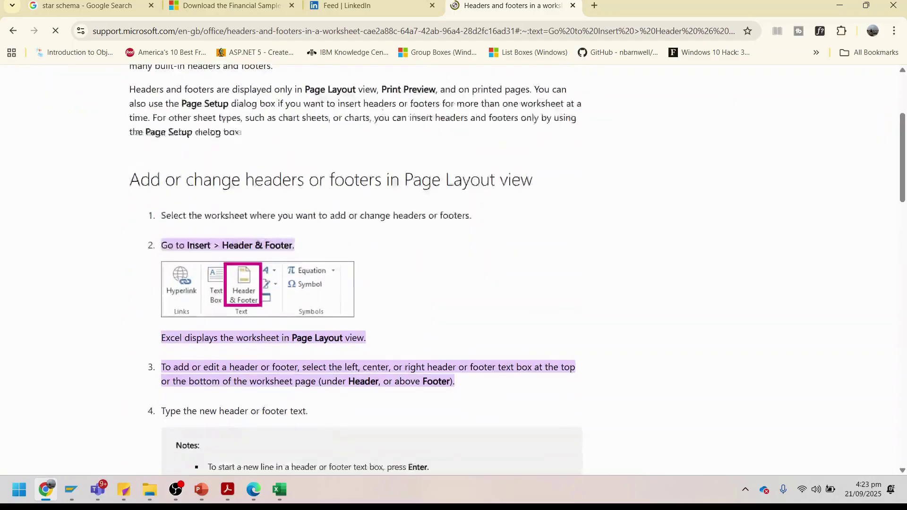
{"action": "scroll", "coordinate": [242, 298], "scroll_direction": "down", "scroll_amount": 5}
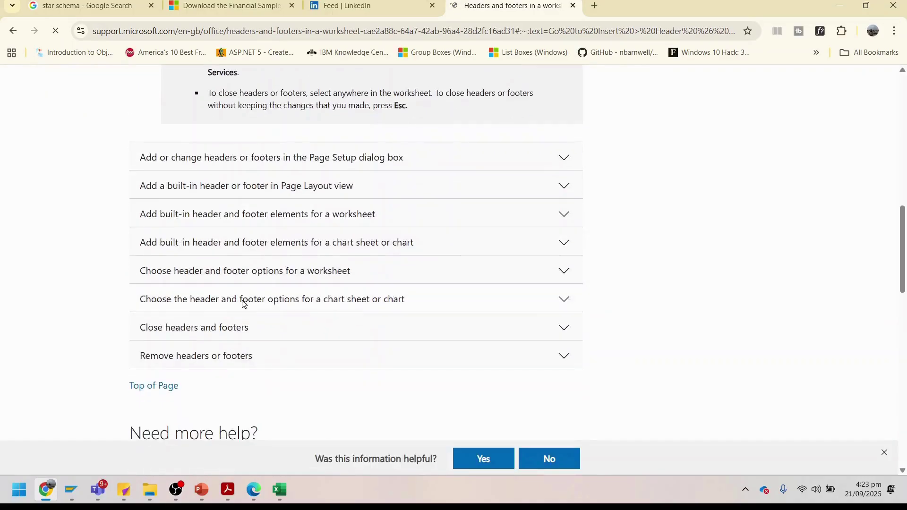
Step: Switch to the MOS 2016 Study Guide in Acrobat and find the Objective 1.3 instructions for inserting standard and custom headers
{"action": "left_click", "coordinate": [227, 490]}
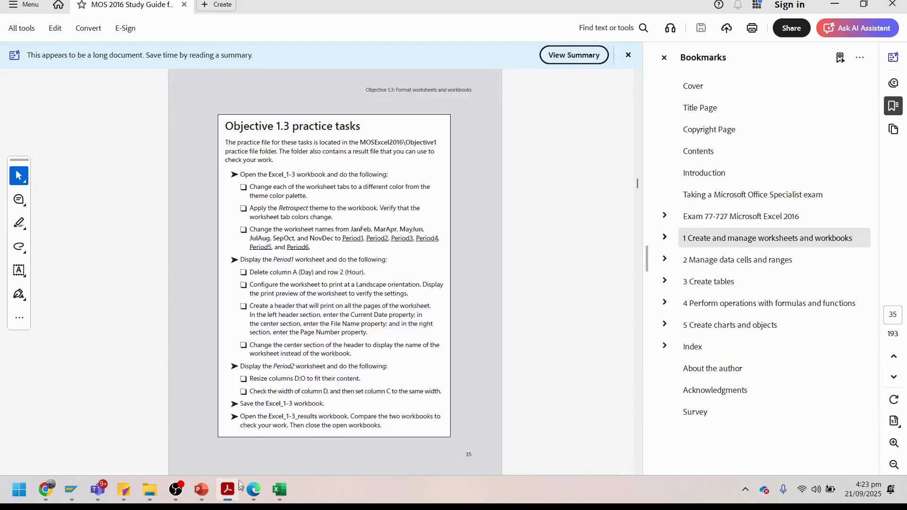
{"action": "scroll", "coordinate": [273, 326], "scroll_direction": "up", "scroll_amount": 10}
{"action": "scroll", "coordinate": [274, 328], "scroll_direction": "up", "scroll_amount": 10}
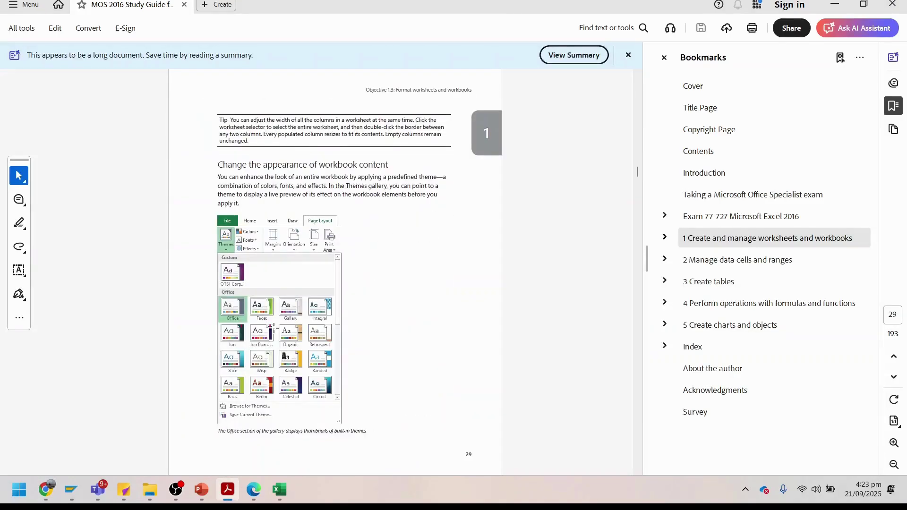
{"action": "scroll", "coordinate": [271, 327], "scroll_direction": "up", "scroll_amount": 10}
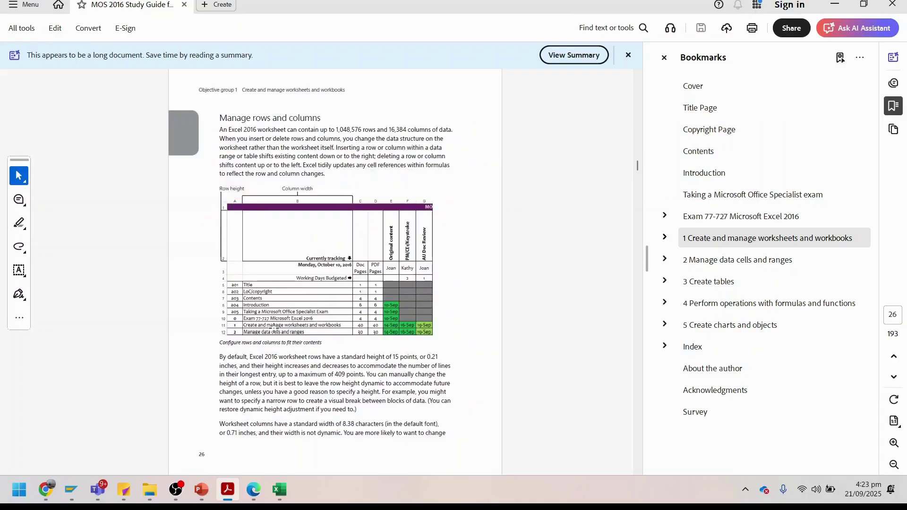
{"action": "scroll", "coordinate": [274, 327], "scroll_direction": "down", "scroll_amount": 8}
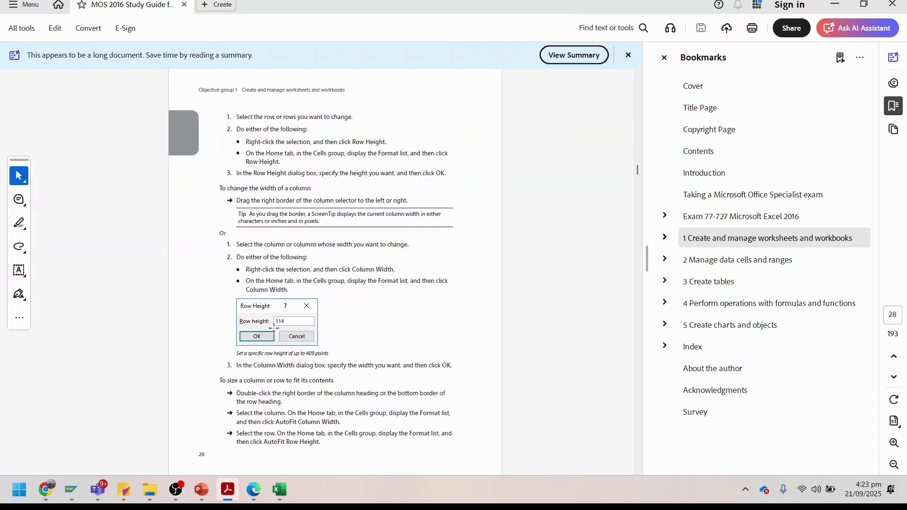
{"action": "scroll", "coordinate": [274, 328], "scroll_direction": "down", "scroll_amount": 8}
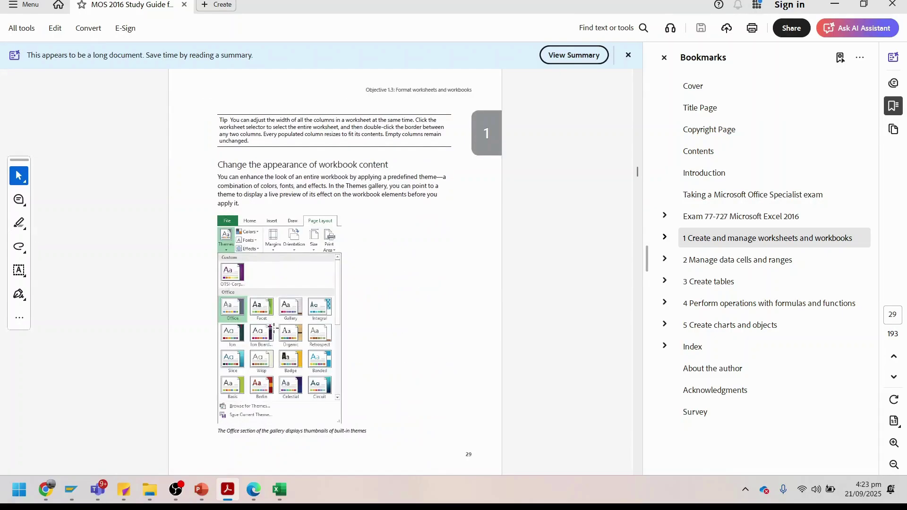
{"action": "scroll", "coordinate": [274, 327], "scroll_direction": "down", "scroll_amount": 5}
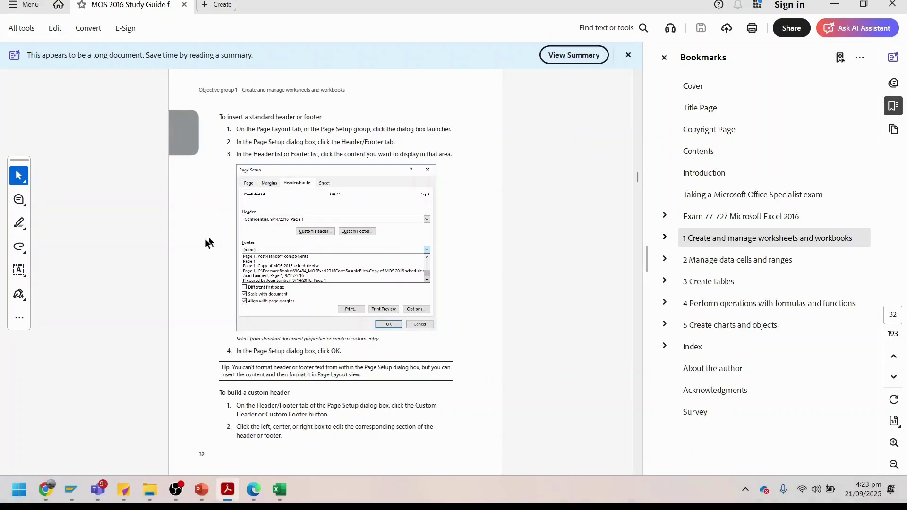
Step: Switch to Excel and check the print preview and scaling options of the Perod 1 worksheet for header settings
{"action": "left_click", "coordinate": [286, 486]}
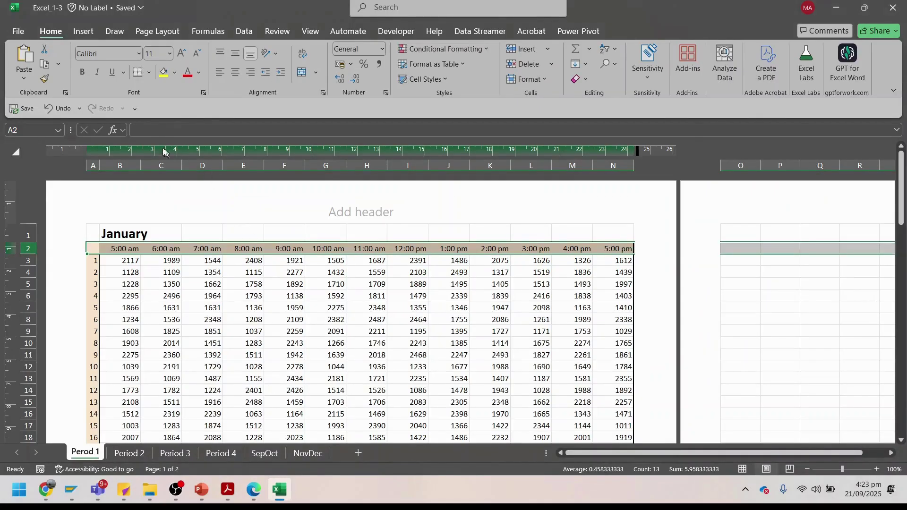
{"action": "left_click", "coordinate": [17, 32]}
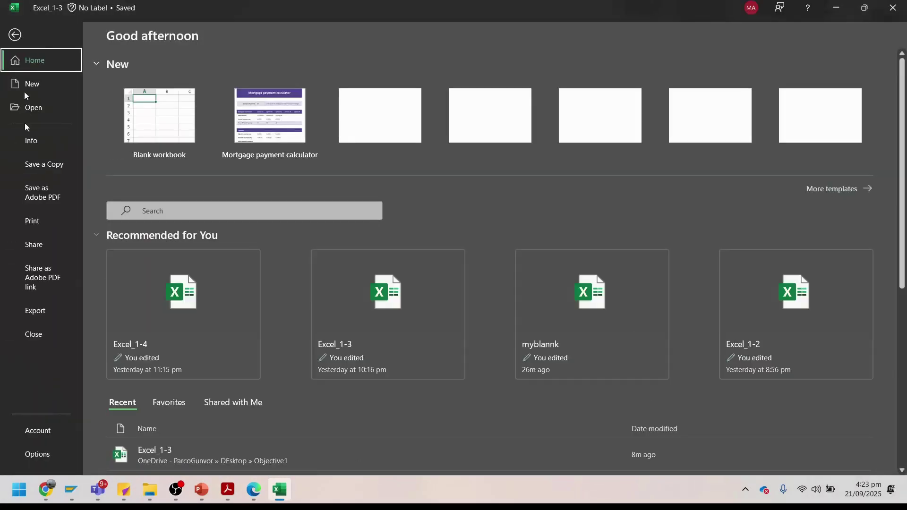
{"action": "key", "text": "Escape"}
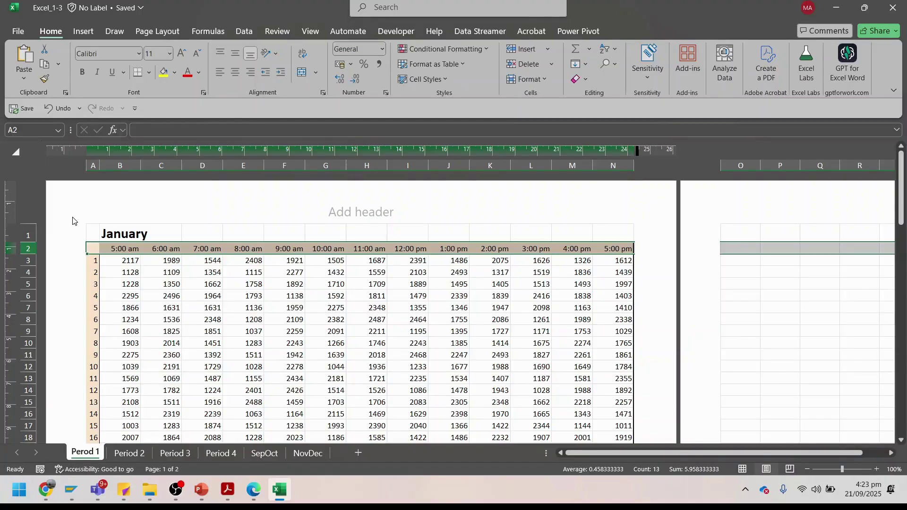
{"action": "key", "text": "ctrl+p"}
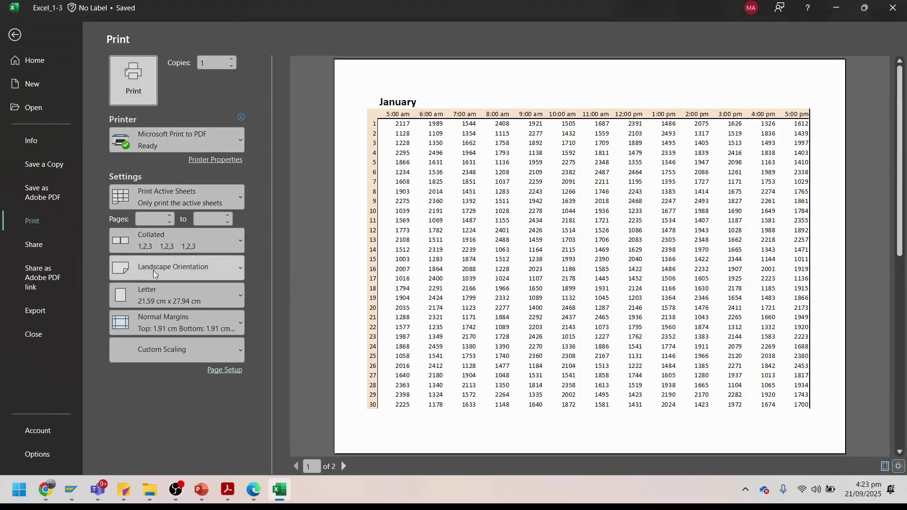
{"action": "left_click", "coordinate": [160, 344]}
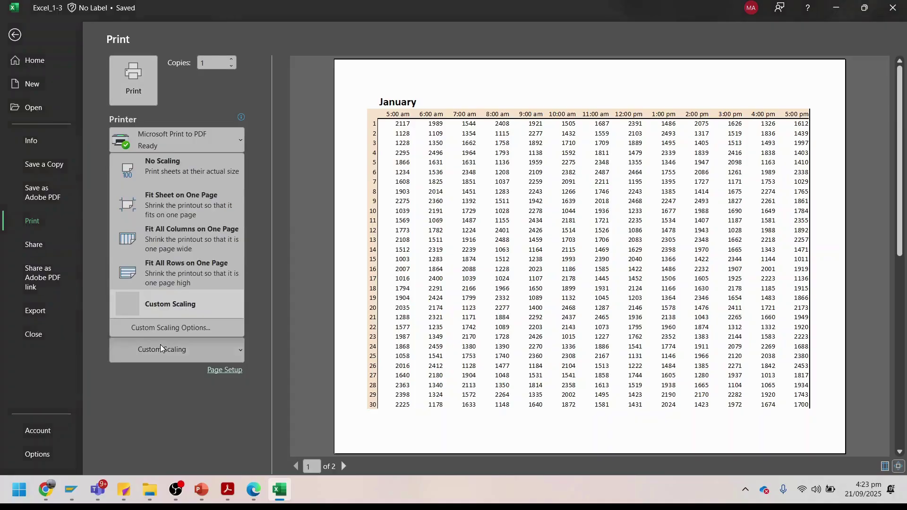
{"action": "left_click", "coordinate": [188, 170]}
{"action": "key", "text": "Escape"}
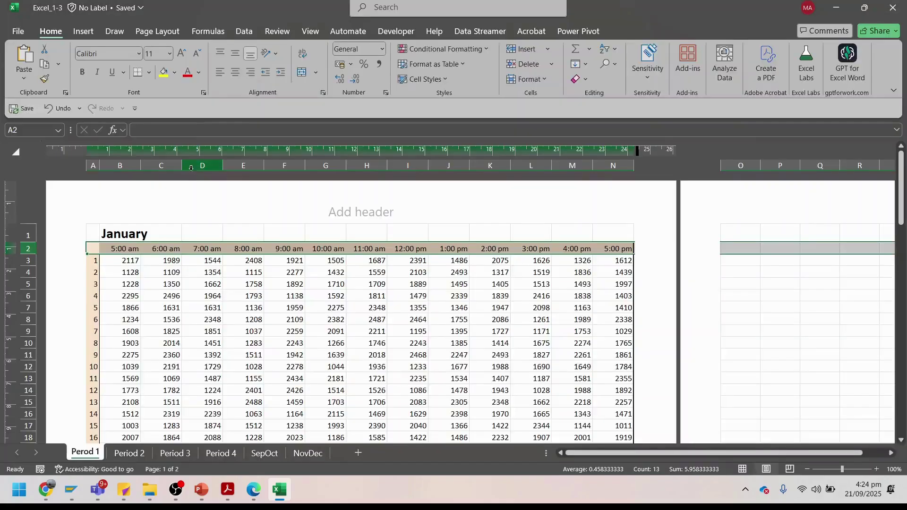
{"action": "left_click", "coordinate": [444, 9]}
{"action": "type", "text": "page s"}
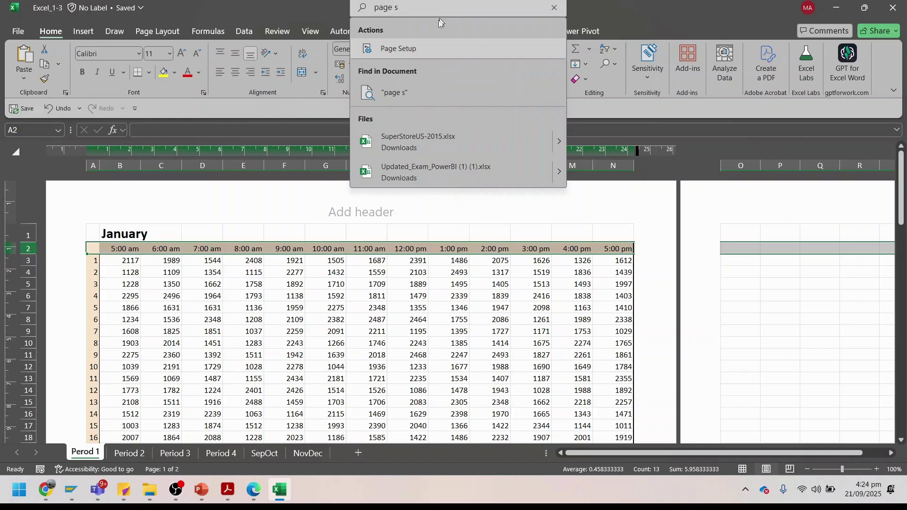
{"action": "left_click", "coordinate": [433, 53]}
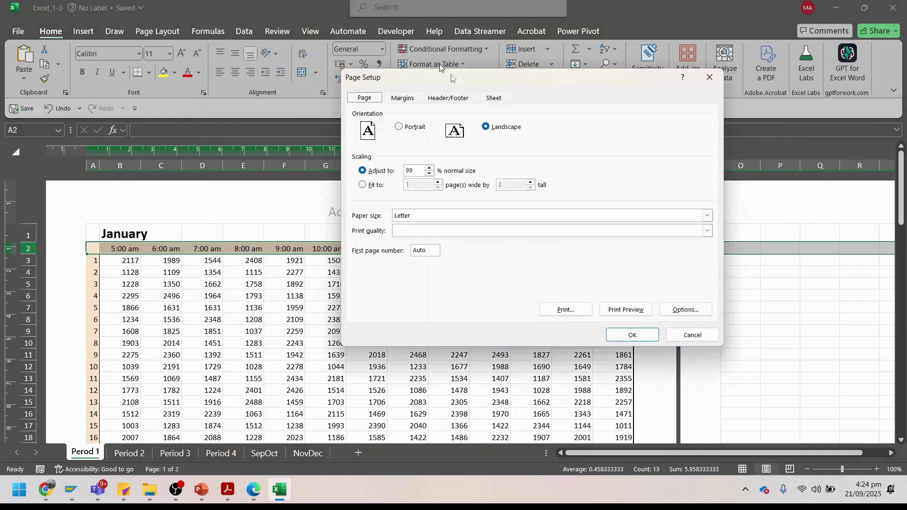
{"action": "left_click", "coordinate": [710, 77]}
{"action": "left_click", "coordinate": [157, 33]}
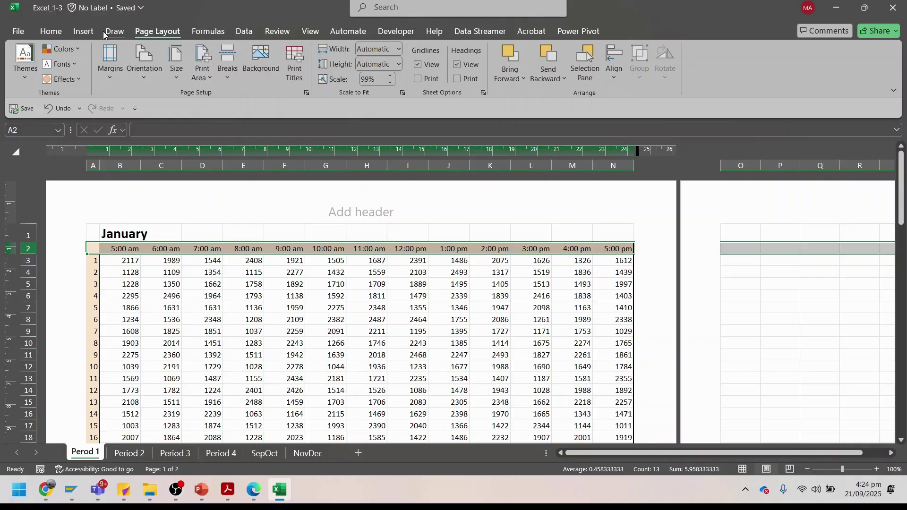
{"action": "left_click", "coordinate": [444, 7]}
{"action": "type", "text": "page se"}
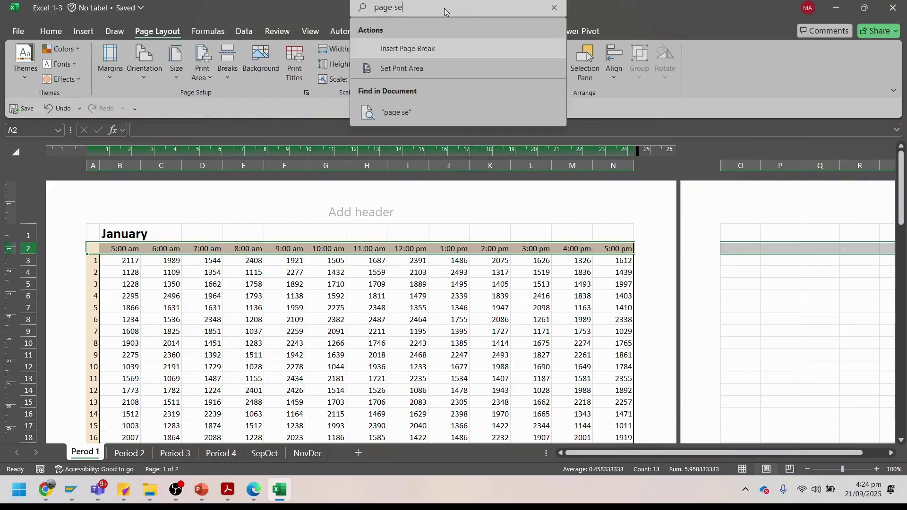
{"action": "key", "text": "BackSpace"}
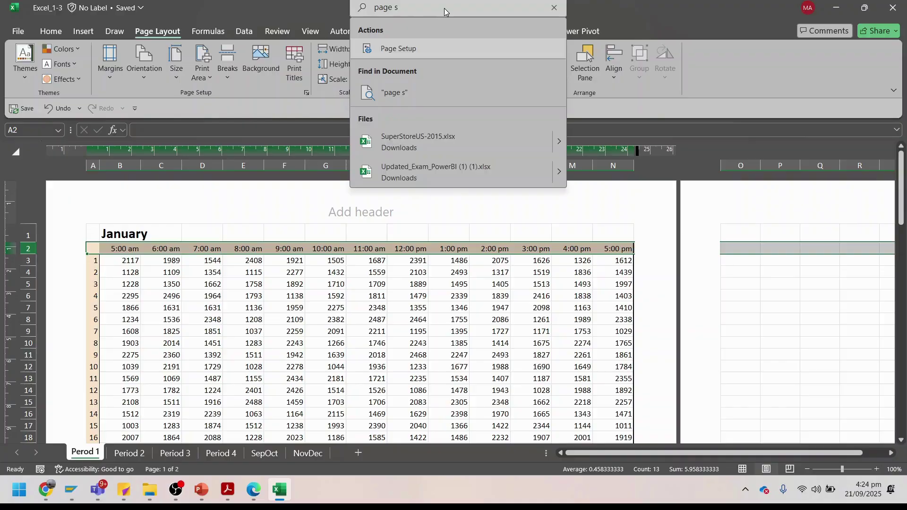
{"action": "key", "text": "Escape"}
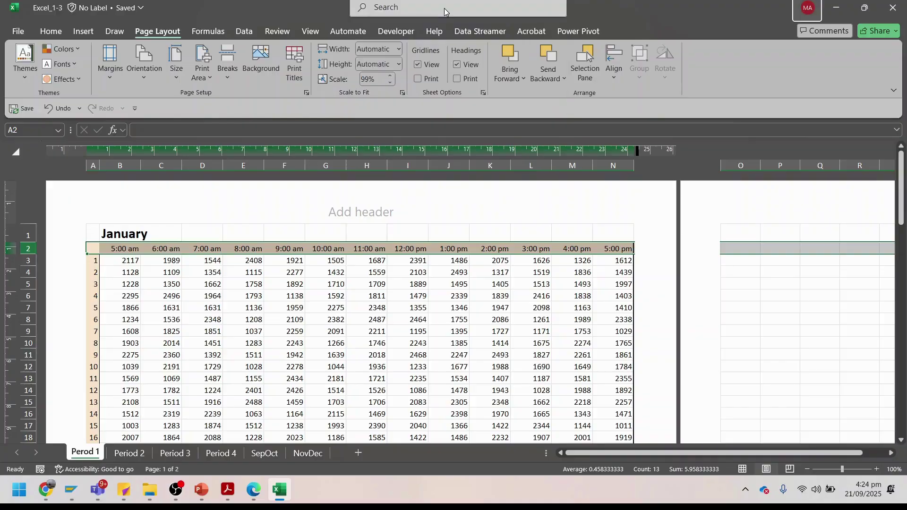
Step: Find the Page Setup command through search and open its custom header editor for the Perod 1 worksheet
{"action": "left_click", "coordinate": [417, 6]}
{"action": "type", "text": "page"}
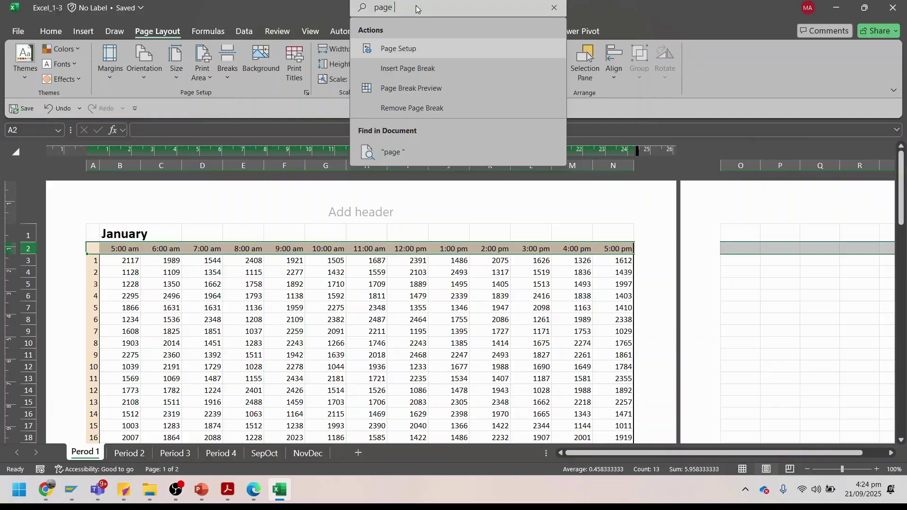
{"action": "left_click", "coordinate": [420, 48]}
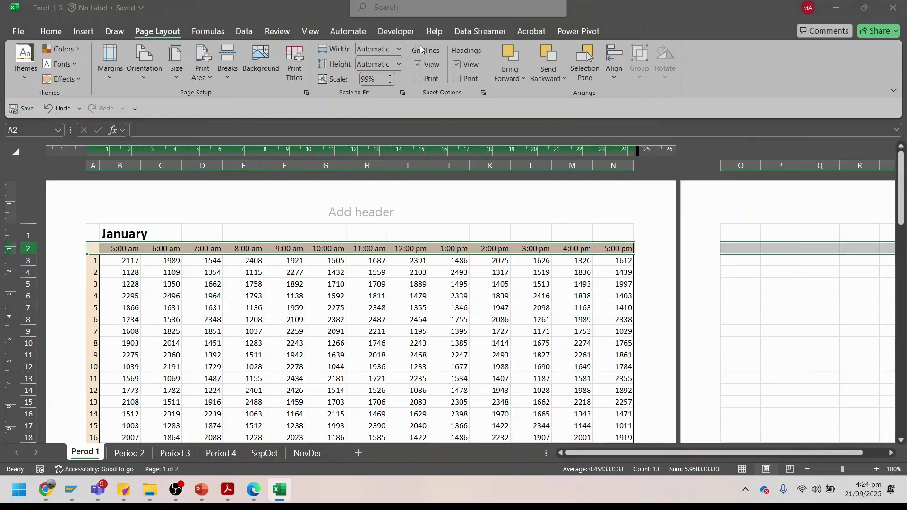
{"action": "left_click", "coordinate": [456, 97]}
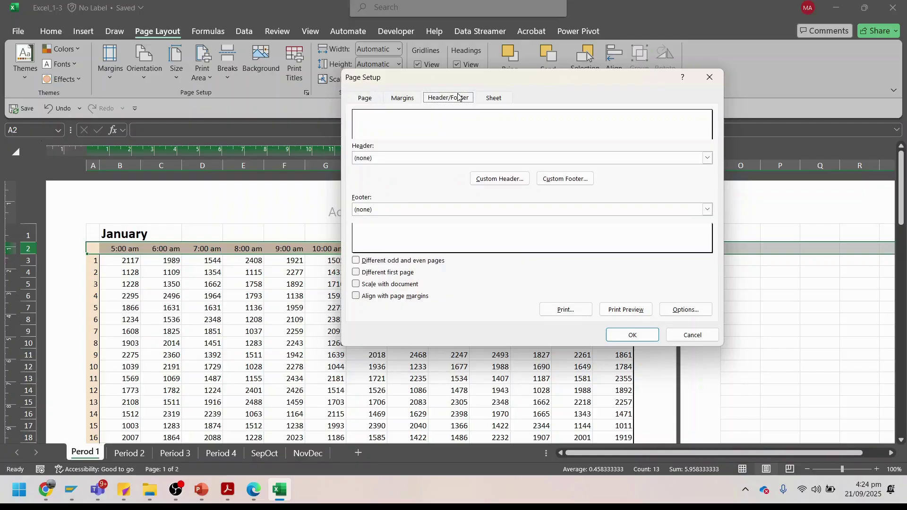
{"action": "left_click", "coordinate": [492, 179]}
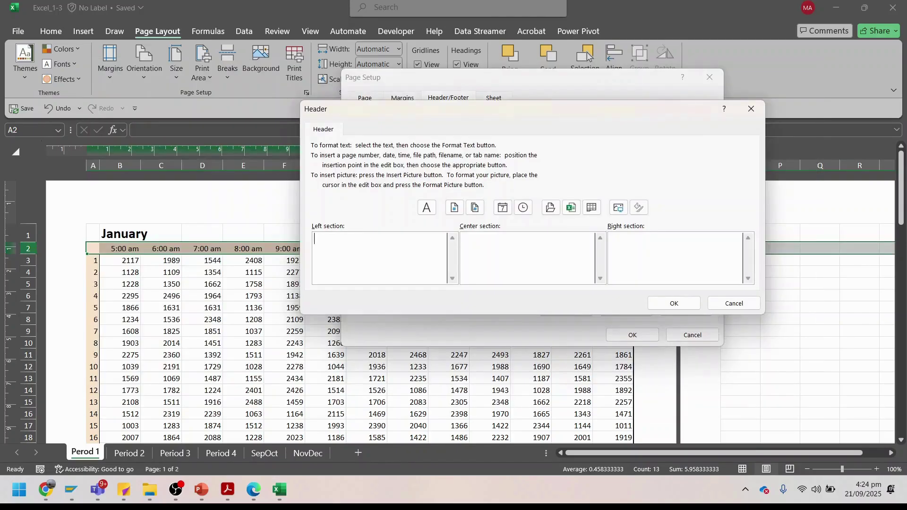
Step: Switch to the study guide in Acrobat and reread the Objective 1.3 practice task listing the required contents of each header section
{"action": "left_click", "coordinate": [230, 489]}
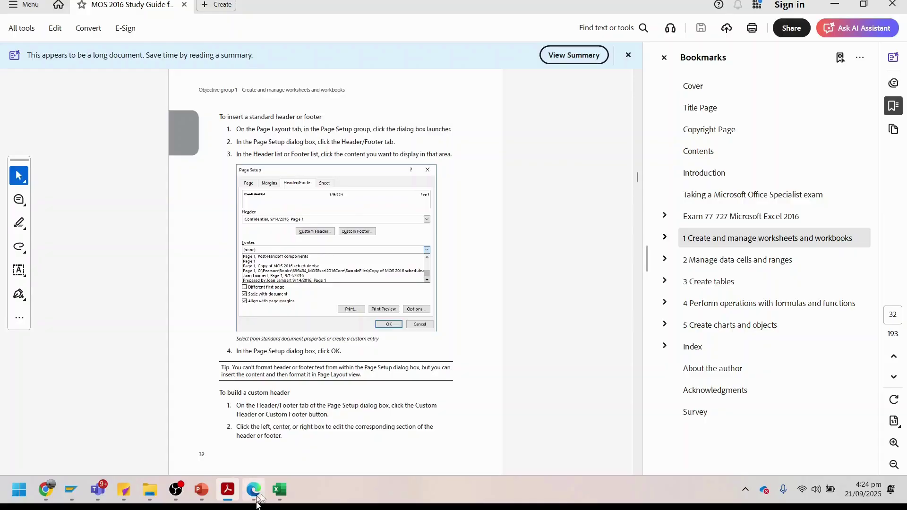
{"action": "scroll", "coordinate": [247, 229], "scroll_direction": "down", "scroll_amount": 10}
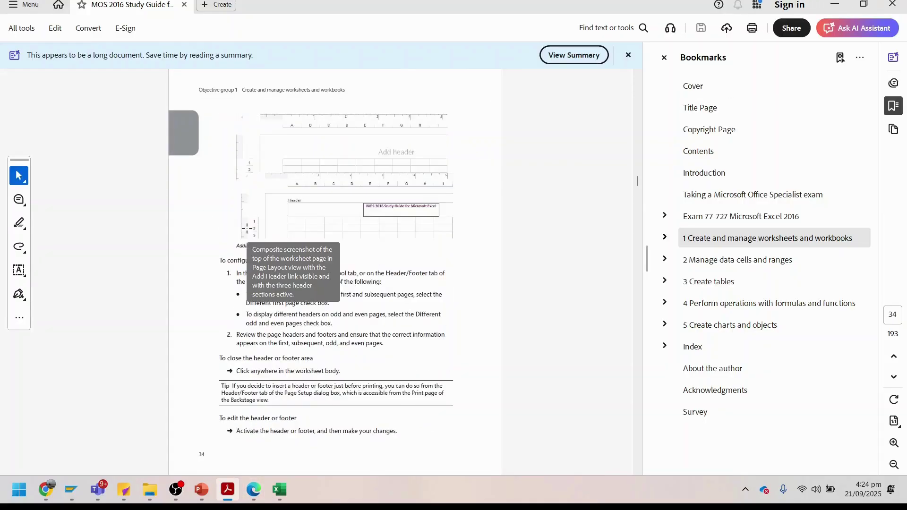
{"action": "scroll", "coordinate": [247, 229], "scroll_direction": "down", "scroll_amount": 12}
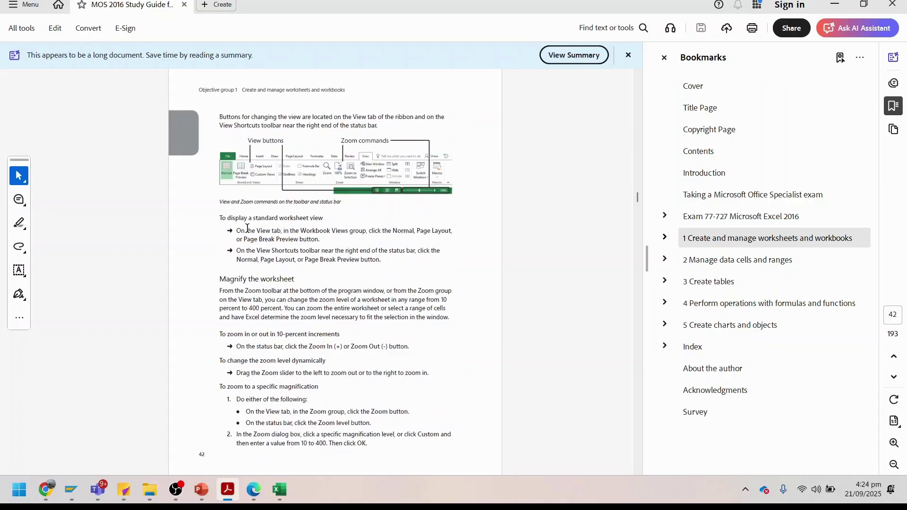
{"action": "scroll", "coordinate": [247, 228], "scroll_direction": "down", "scroll_amount": 8}
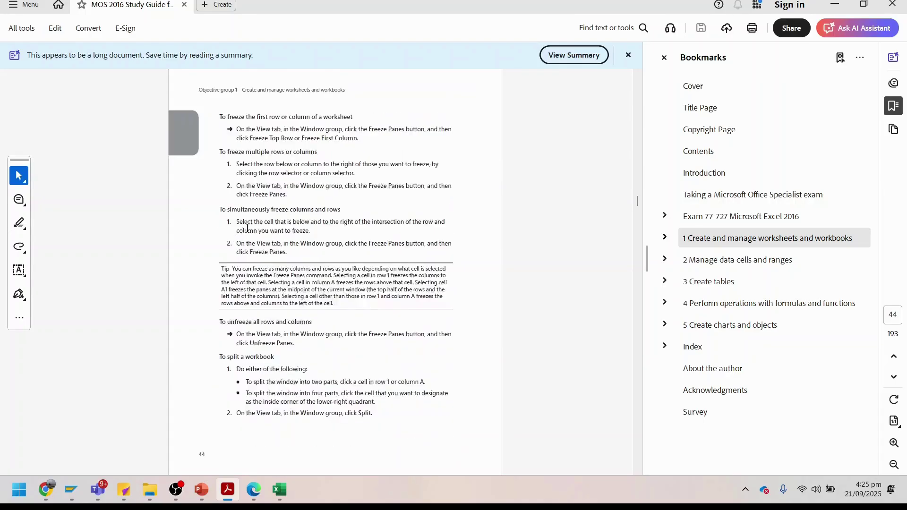
{"action": "scroll", "coordinate": [247, 229], "scroll_direction": "down", "scroll_amount": 8}
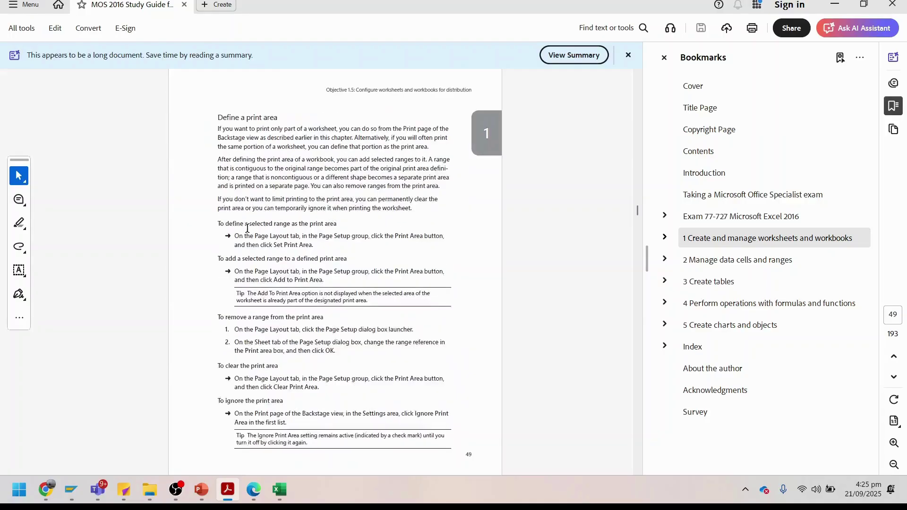
{"action": "scroll", "coordinate": [247, 229], "scroll_direction": "up", "scroll_amount": 3}
{"action": "scroll", "coordinate": [247, 229], "scroll_direction": "up", "scroll_amount": 20}
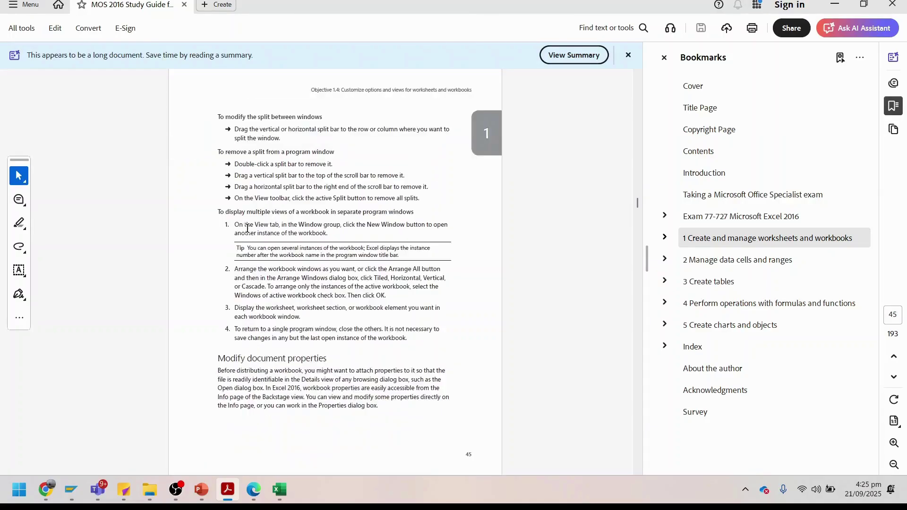
{"action": "scroll", "coordinate": [247, 229], "scroll_direction": "up", "scroll_amount": 10}
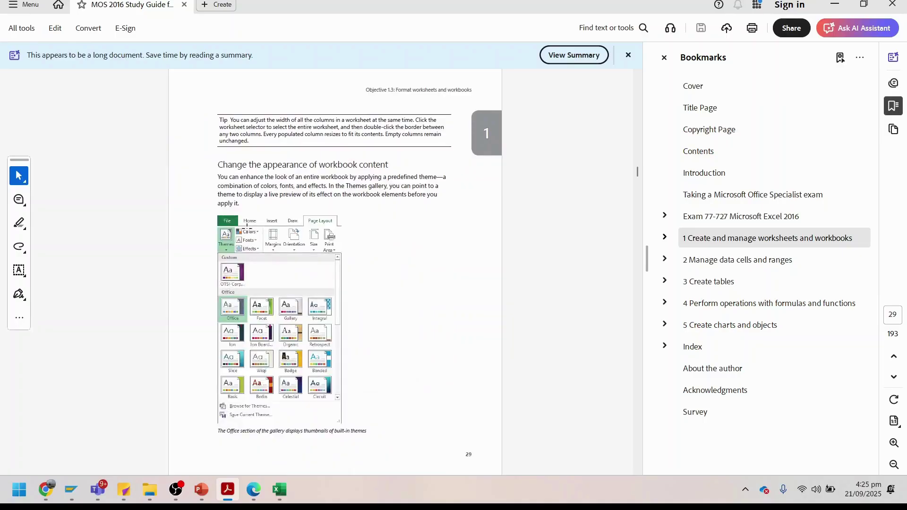
{"action": "scroll", "coordinate": [247, 228], "scroll_direction": "up", "scroll_amount": 4}
{"action": "scroll", "coordinate": [247, 229], "scroll_direction": "down", "scroll_amount": 4}
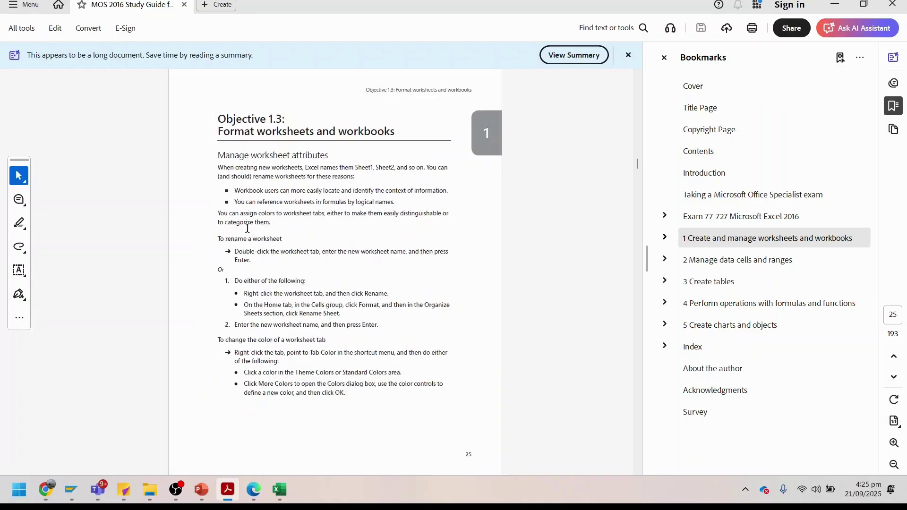
{"action": "scroll", "coordinate": [247, 229], "scroll_direction": "down", "scroll_amount": 2}
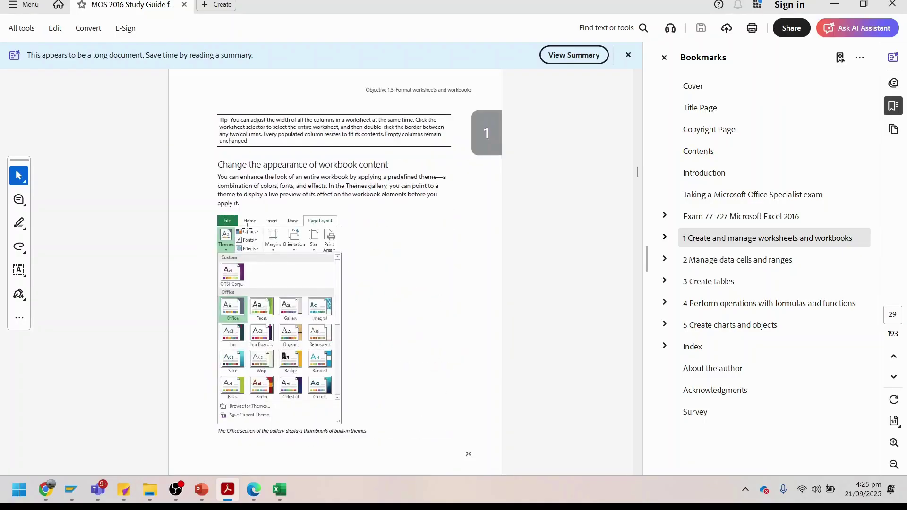
{"action": "scroll", "coordinate": [247, 228], "scroll_direction": "down", "scroll_amount": 12}
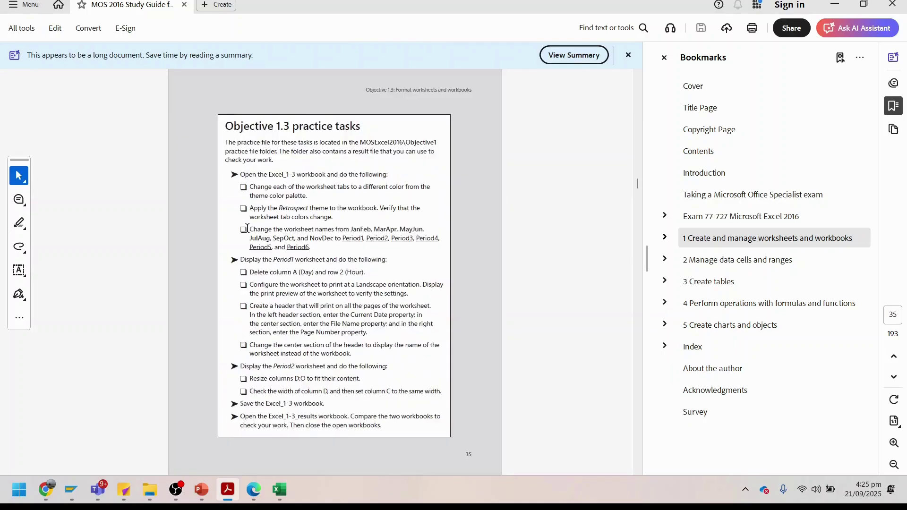
{"action": "scroll", "coordinate": [247, 229], "scroll_direction": "down", "scroll_amount": 2}
Step: Switch to Excel and apply a custom header with the date in the left section, file name in the center and page number in the right
{"action": "left_click", "coordinate": [279, 490]}
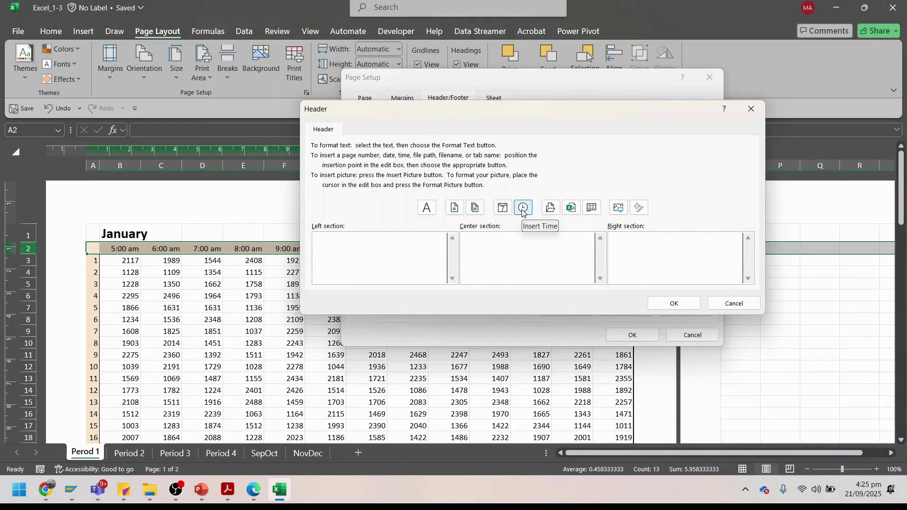
{"action": "left_click", "coordinate": [504, 210]}
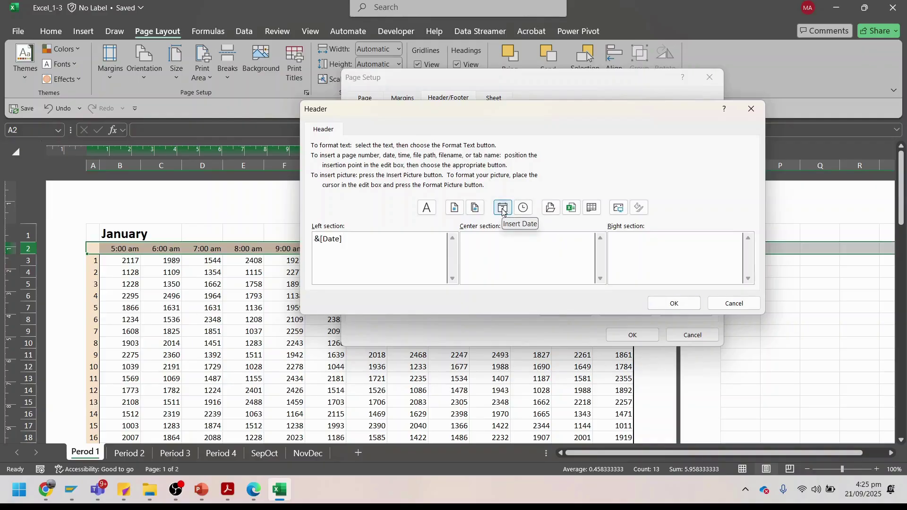
{"action": "left_click", "coordinate": [572, 209]}
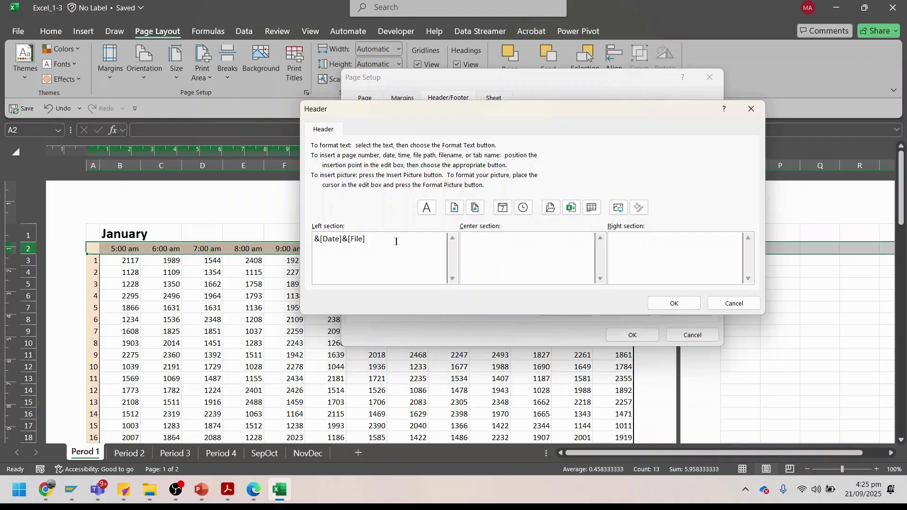
{"action": "key", "text": "BackSpace"}
{"action": "key", "text": "BackSpace"}
{"action": "left_click", "coordinate": [572, 208]}
{"action": "left_click", "coordinate": [455, 210]}
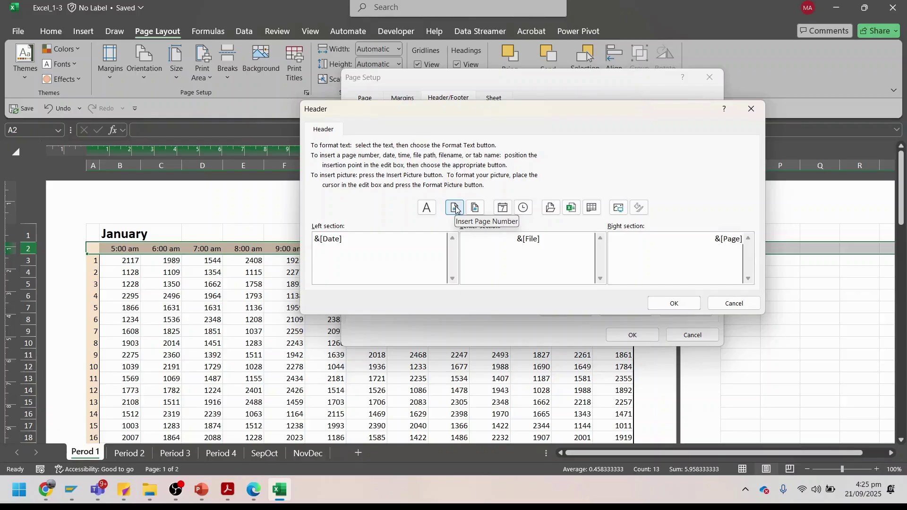
{"action": "left_click", "coordinate": [668, 304]}
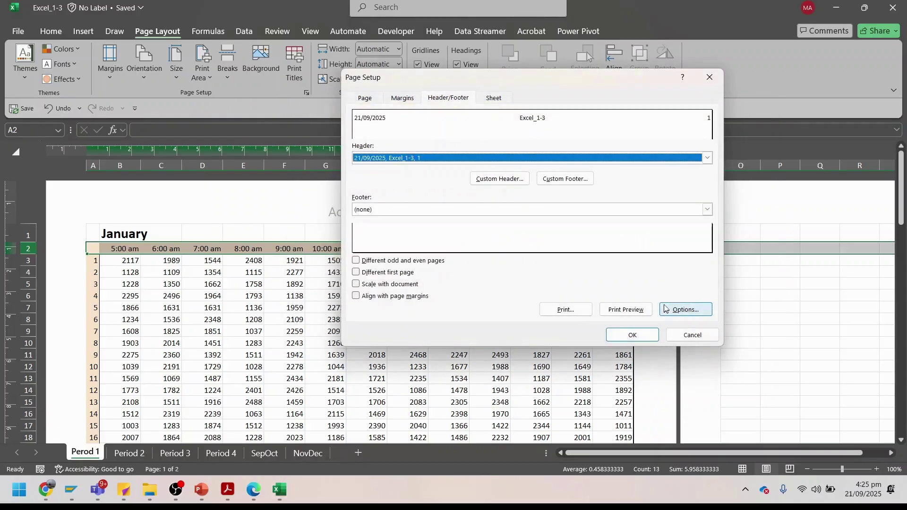
{"action": "left_click", "coordinate": [633, 335]}
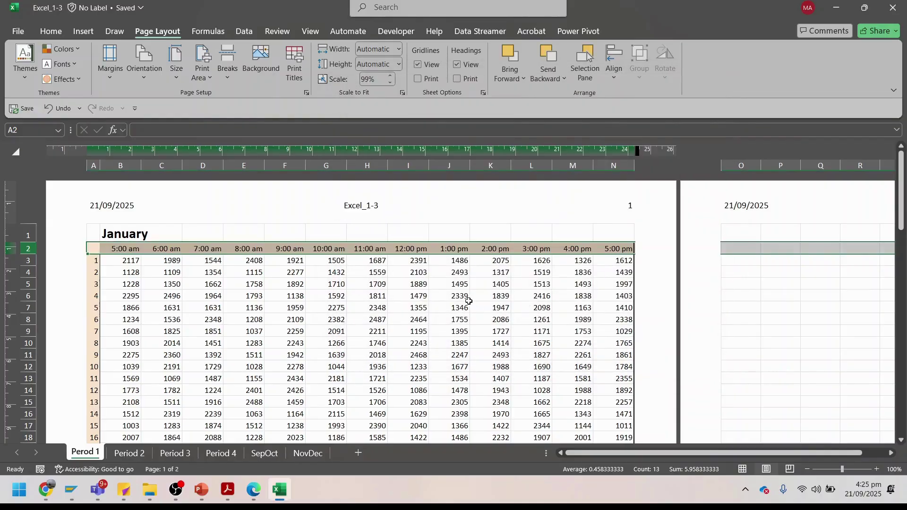
{"action": "scroll", "coordinate": [469, 301], "scroll_direction": "down", "scroll_amount": 10}
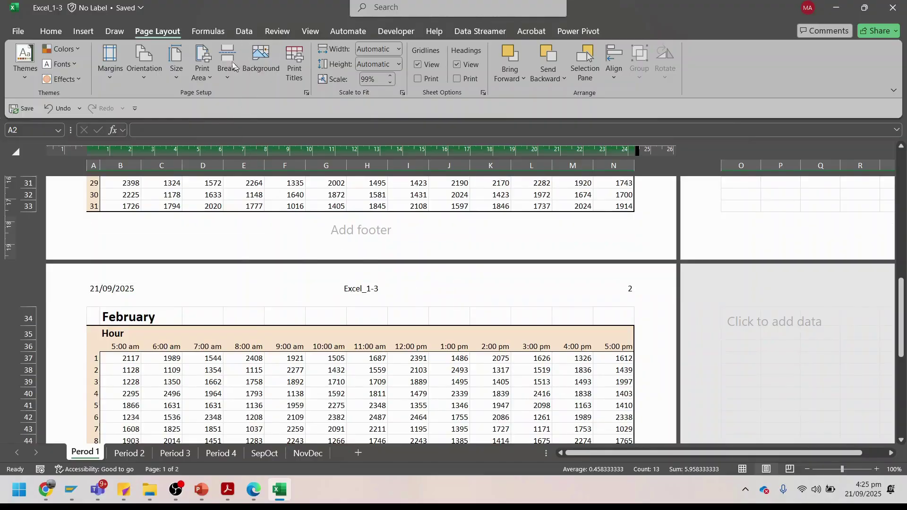
{"action": "left_click", "coordinate": [123, 33]}
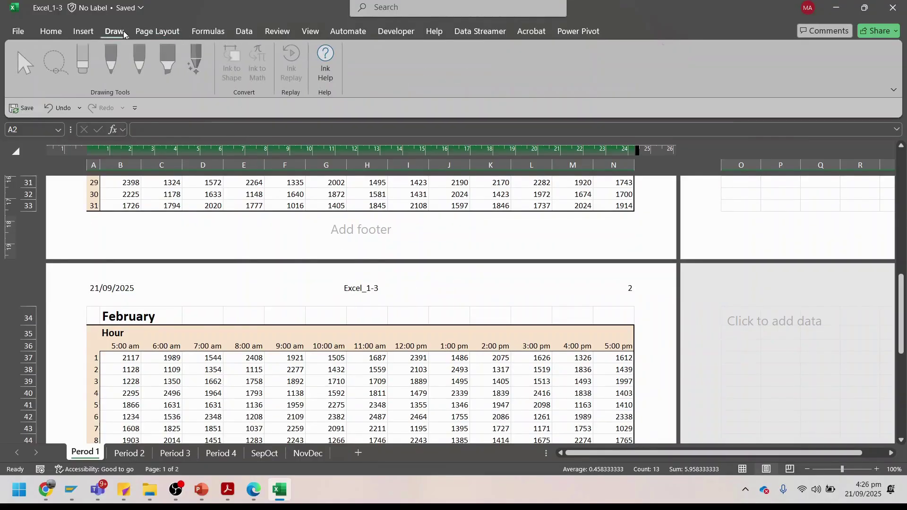
{"action": "left_click", "coordinate": [157, 31]}
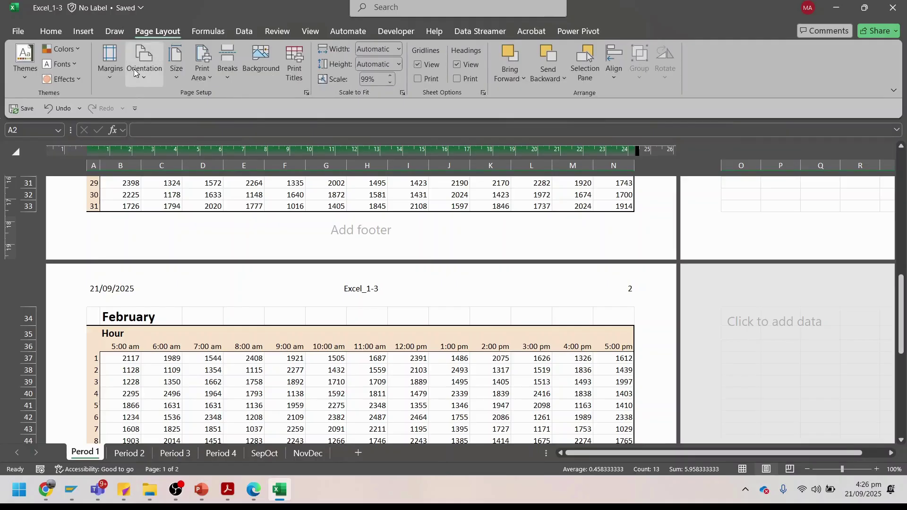
{"action": "left_click", "coordinate": [176, 62]}
{"action": "left_click", "coordinate": [217, 60]}
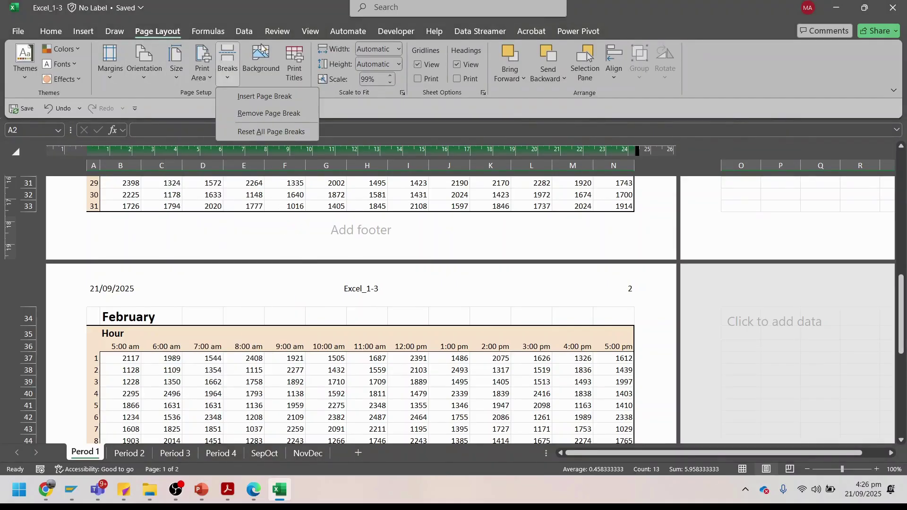
{"action": "left_click", "coordinate": [249, 2]}
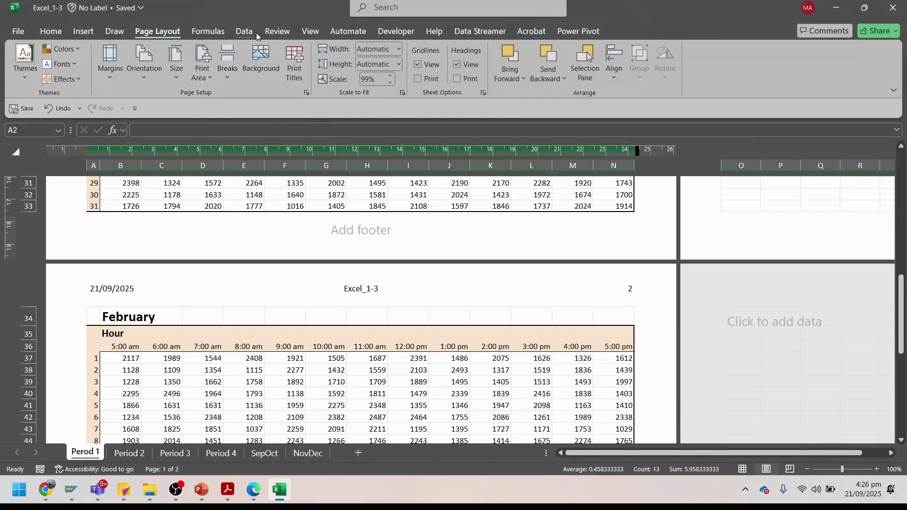
Step: Compare how the Perod 1 worksheet's header is shown in Normal view and Page Layout view
{"action": "left_click", "coordinate": [308, 32]}
{"action": "left_click", "coordinate": [183, 64]}
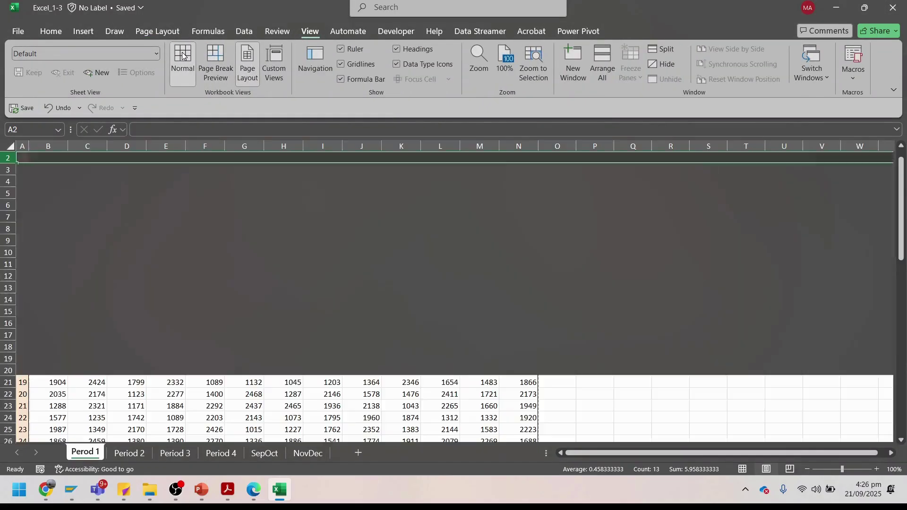
{"action": "left_click", "coordinate": [249, 62]}
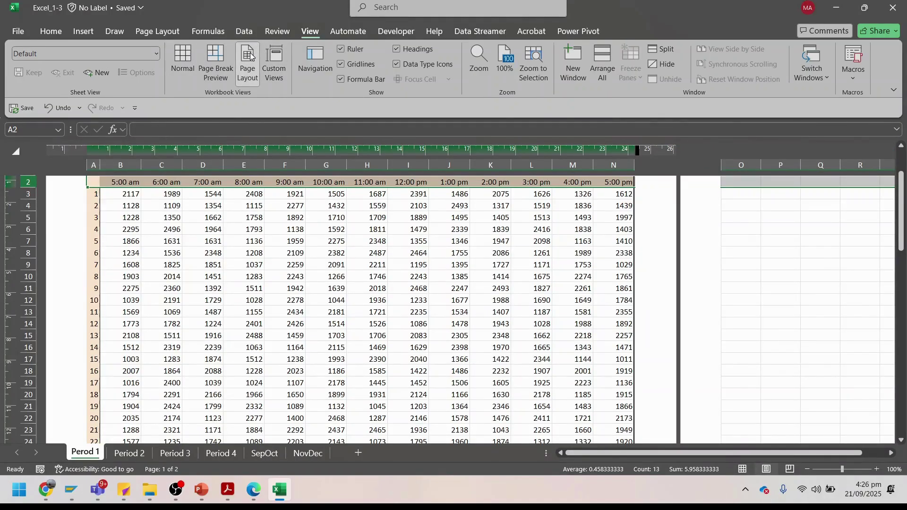
{"action": "scroll", "coordinate": [303, 188], "scroll_direction": "up", "scroll_amount": 1}
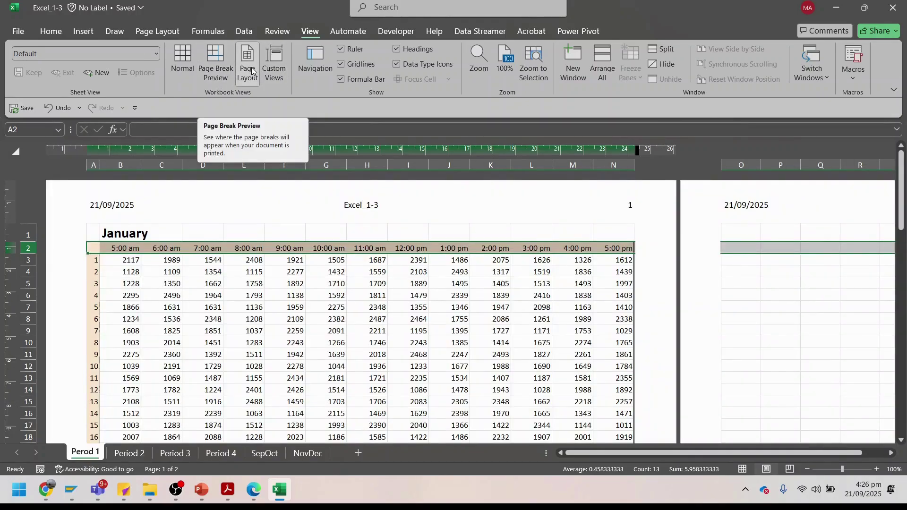
{"action": "left_click", "coordinate": [311, 59]}
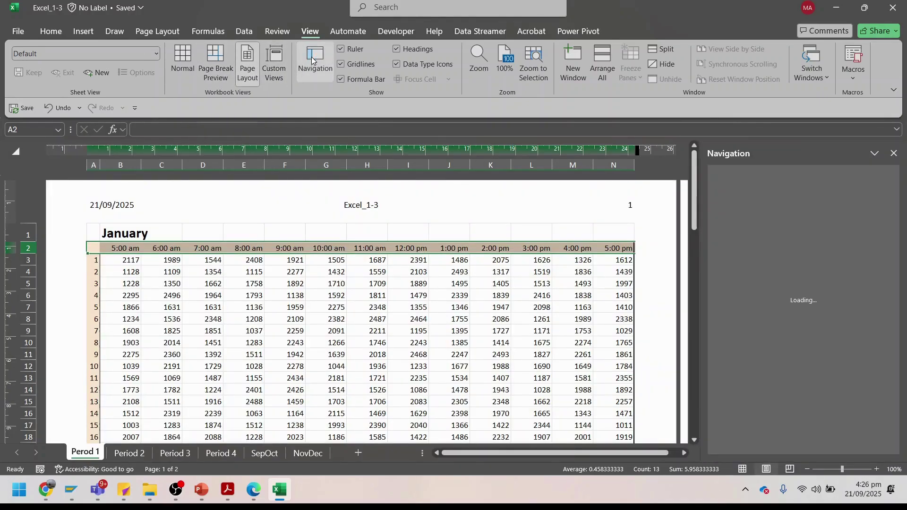
{"action": "left_click", "coordinate": [894, 154]}
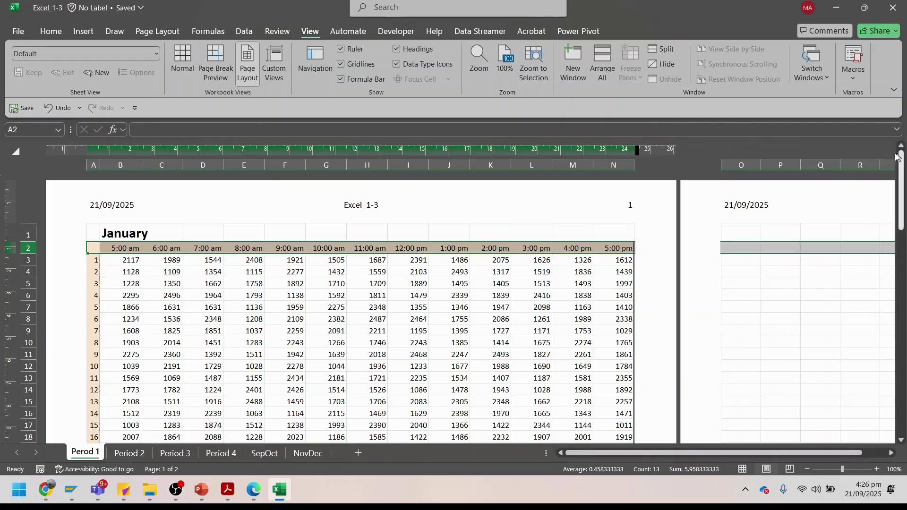
Step: Check the header on both pages in print preview from Normal view, and return the Perod 1 worksheet to Page Layout view
{"action": "left_click", "coordinate": [184, 56]}
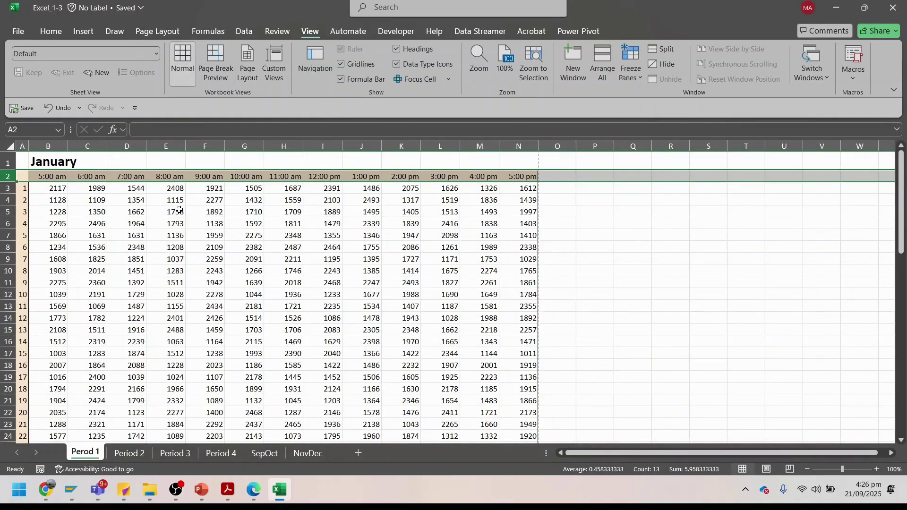
{"action": "key", "text": "ctrl+p"}
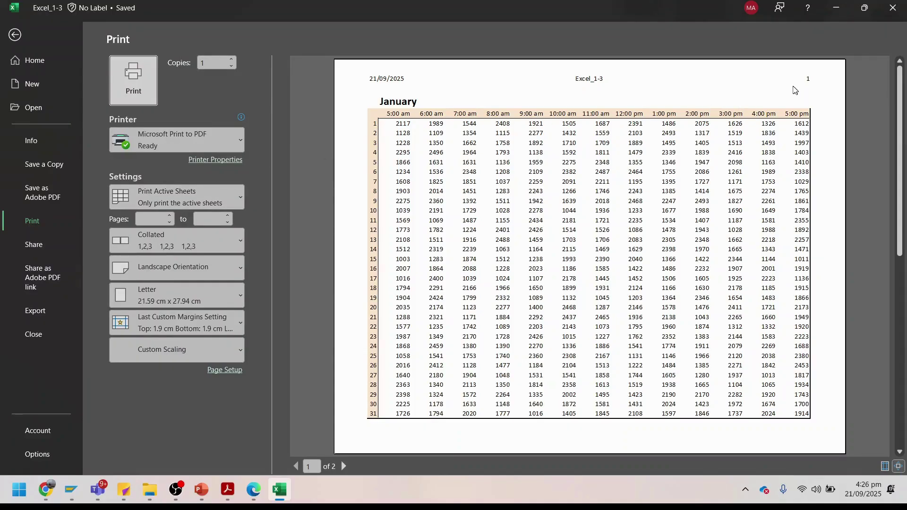
{"action": "scroll", "coordinate": [769, 176], "scroll_direction": "down", "scroll_amount": 2}
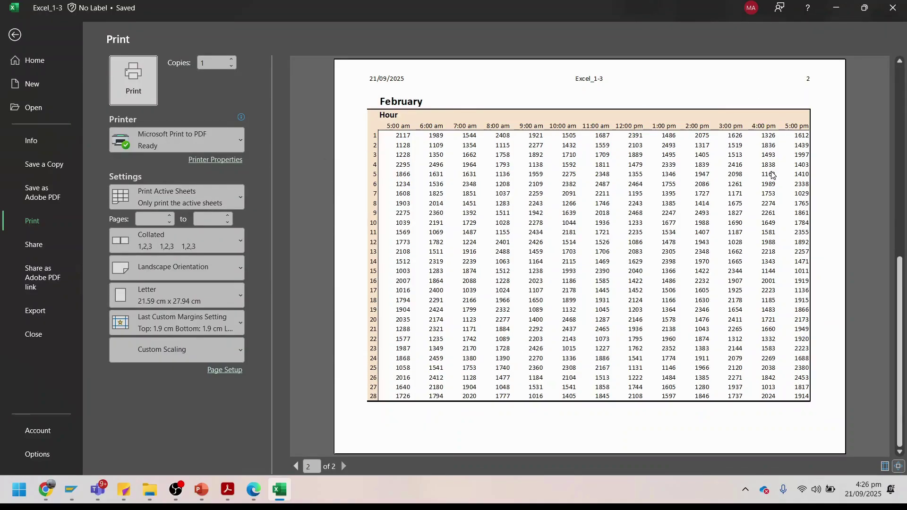
{"action": "key", "text": "Escape"}
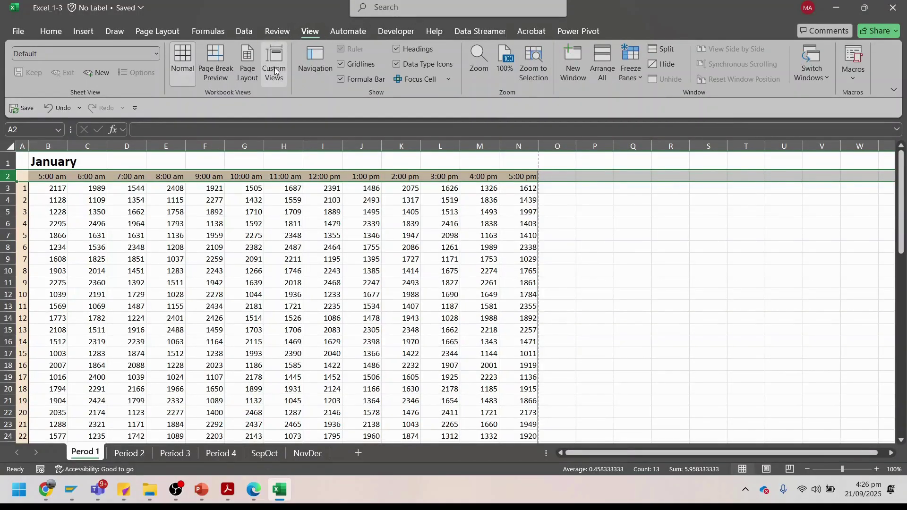
{"action": "left_click", "coordinate": [247, 66]}
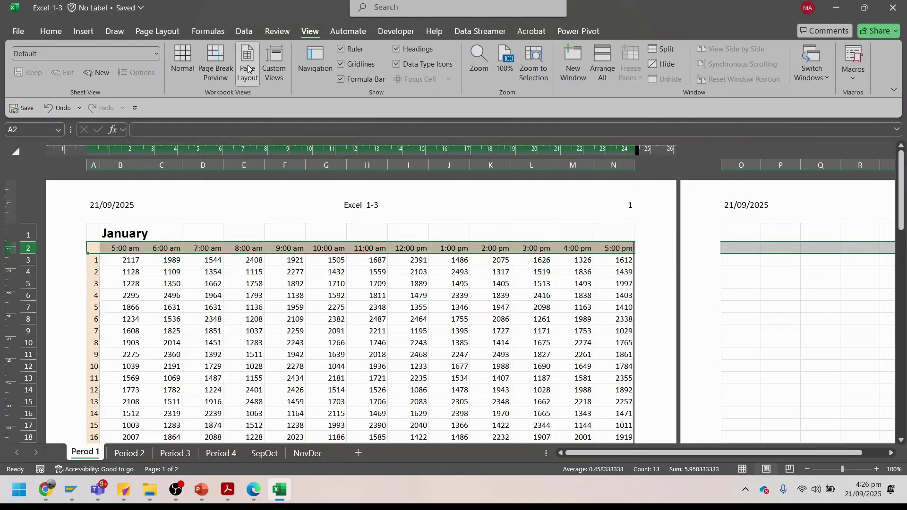
{"action": "right_click", "coordinate": [248, 69]}
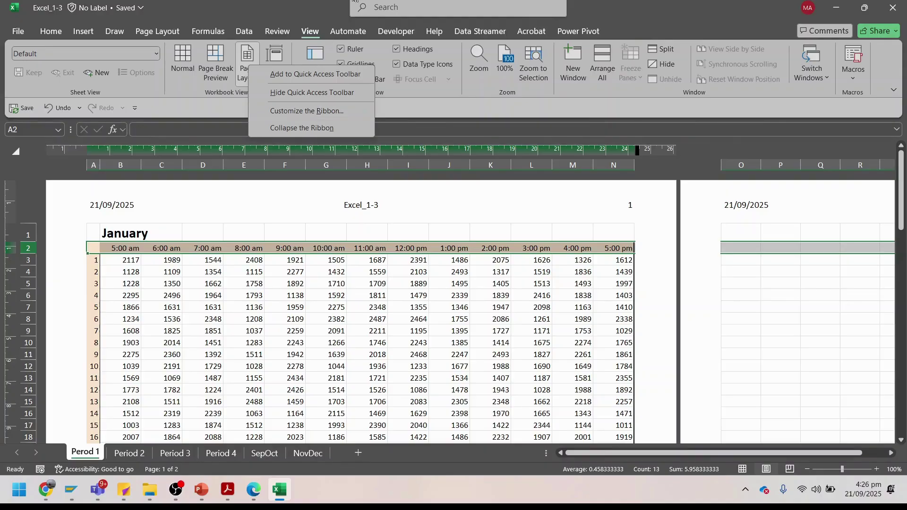
{"action": "left_click", "coordinate": [318, 7]}
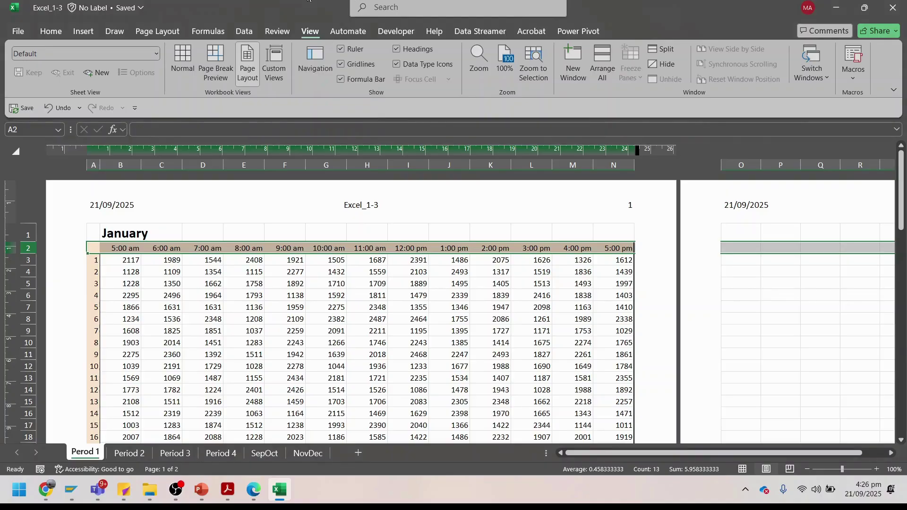
{"action": "left_click", "coordinate": [438, 8]}
{"action": "type", "text": "pa"}
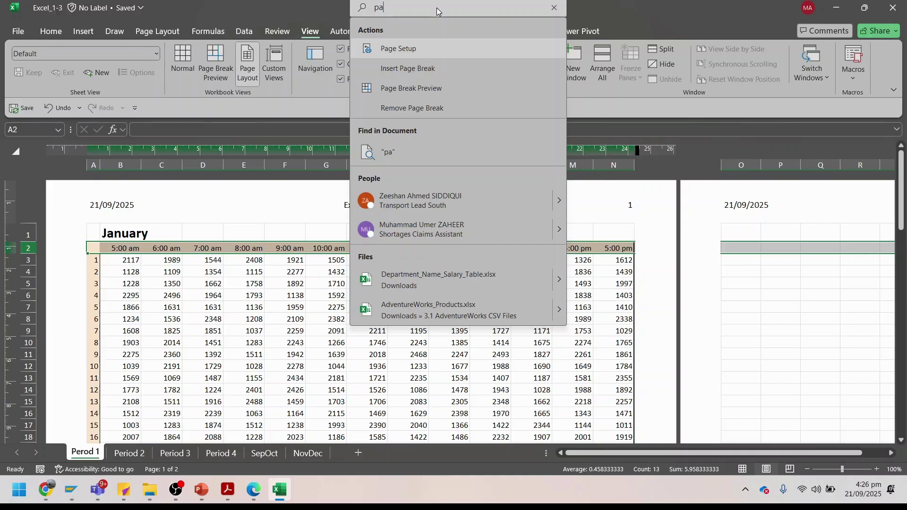
{"action": "key", "text": "Escape"}
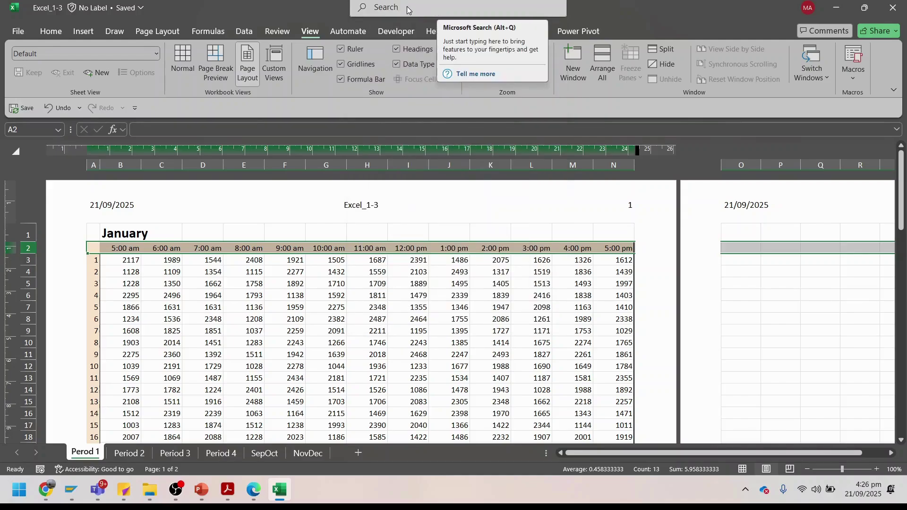
{"action": "left_click", "coordinate": [163, 33]}
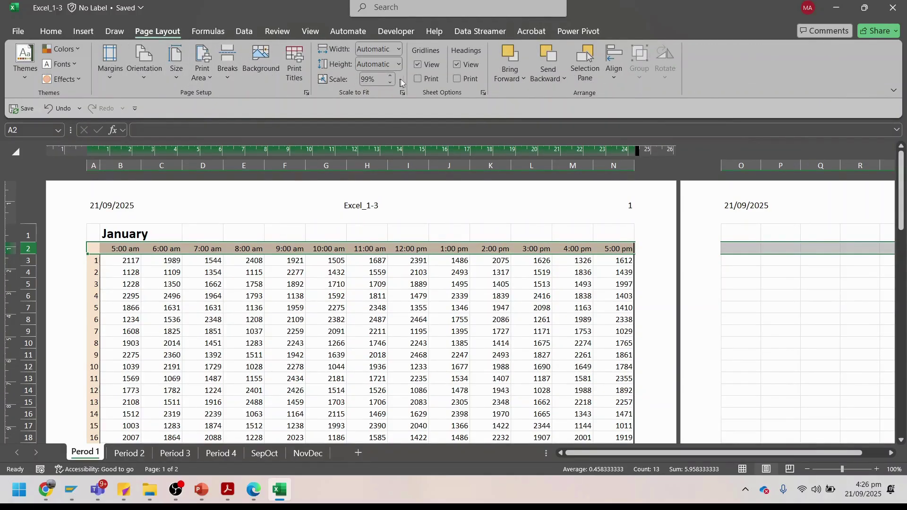
{"action": "left_click", "coordinate": [51, 32]}
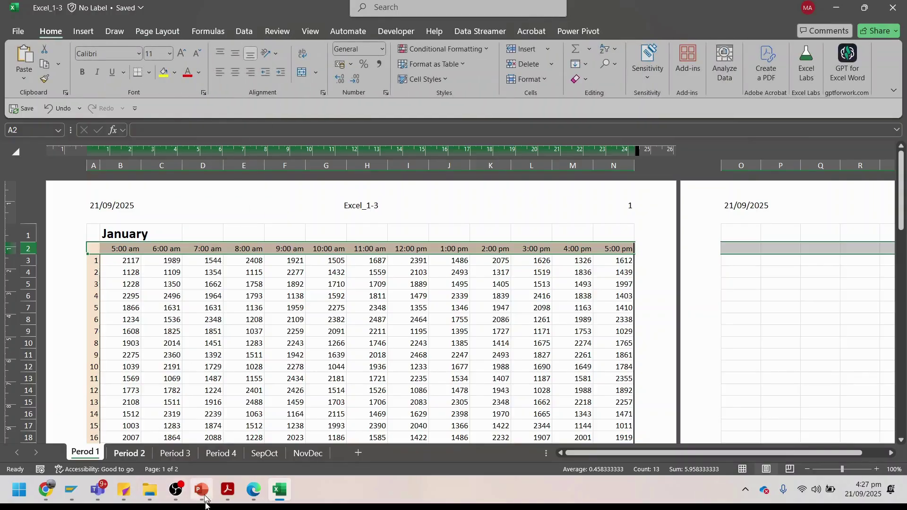
{"action": "left_click", "coordinate": [226, 491]}
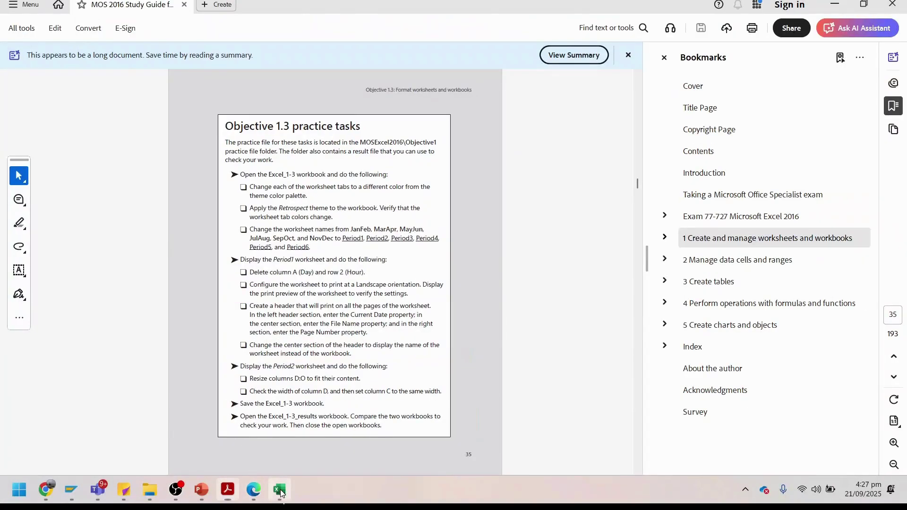
{"action": "left_click", "coordinate": [280, 491]}
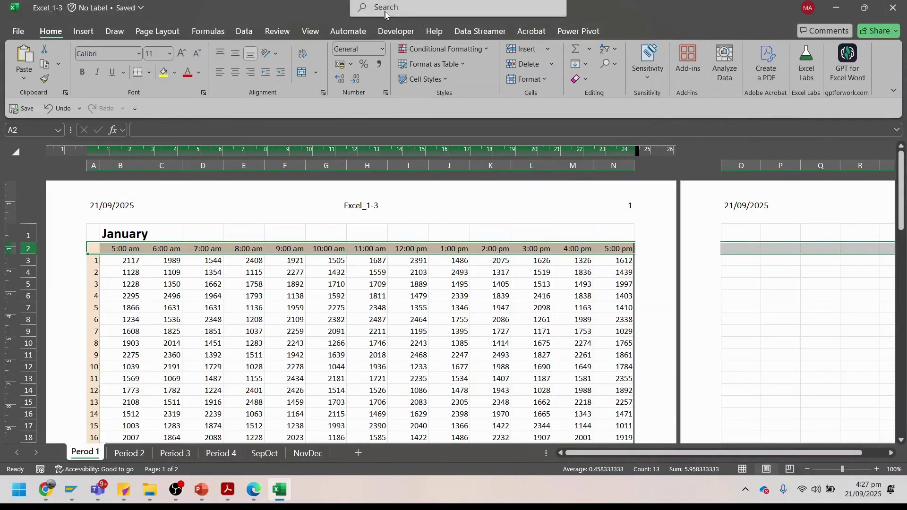
Step: Find the Page Setup command through search and add it to the Quick Access Toolbar
{"action": "left_click", "coordinate": [404, 12]}
{"action": "type", "text": "PAGE S"}
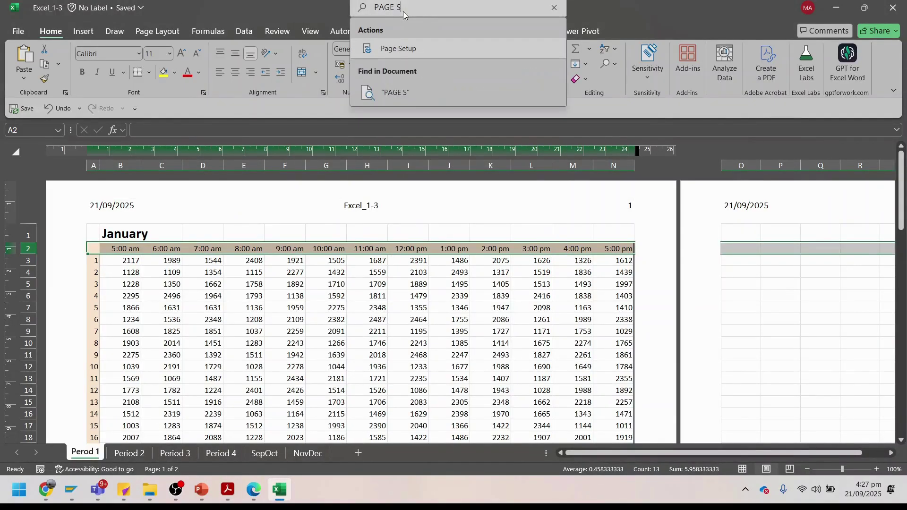
{"action": "right_click", "coordinate": [414, 51]}
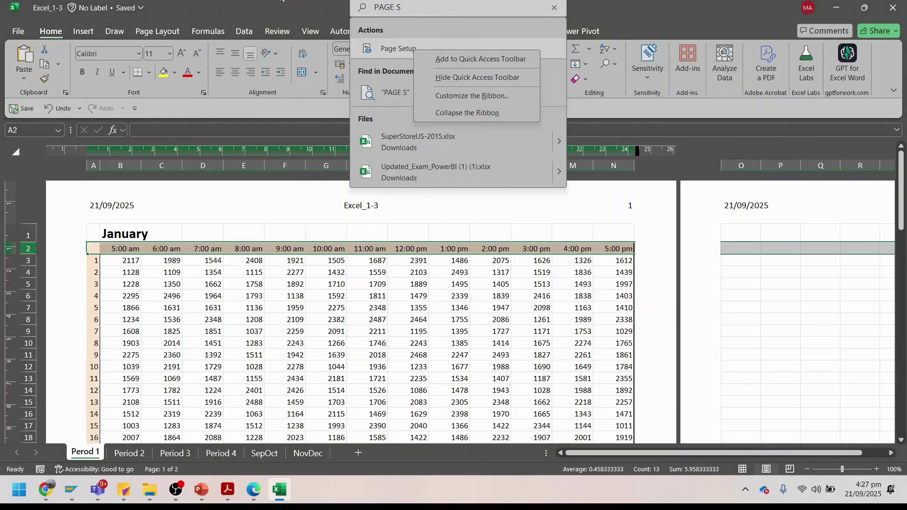
{"action": "left_click", "coordinate": [393, 4]}
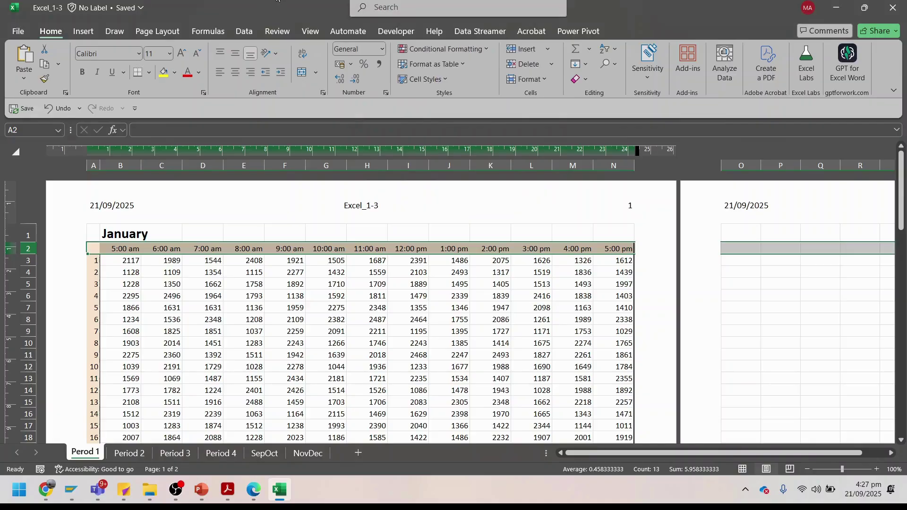
{"action": "left_click", "coordinate": [410, 6]}
{"action": "type", "text": "PAGE"}
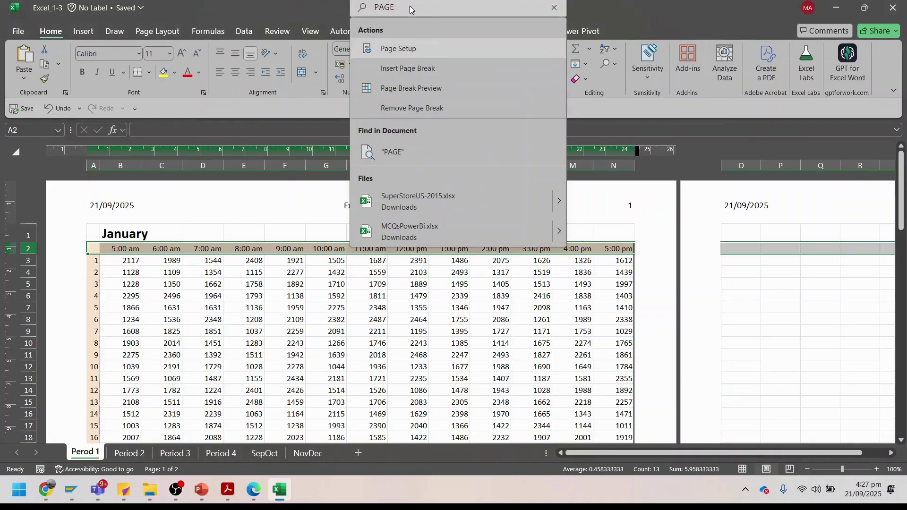
{"action": "right_click", "coordinate": [399, 47]}
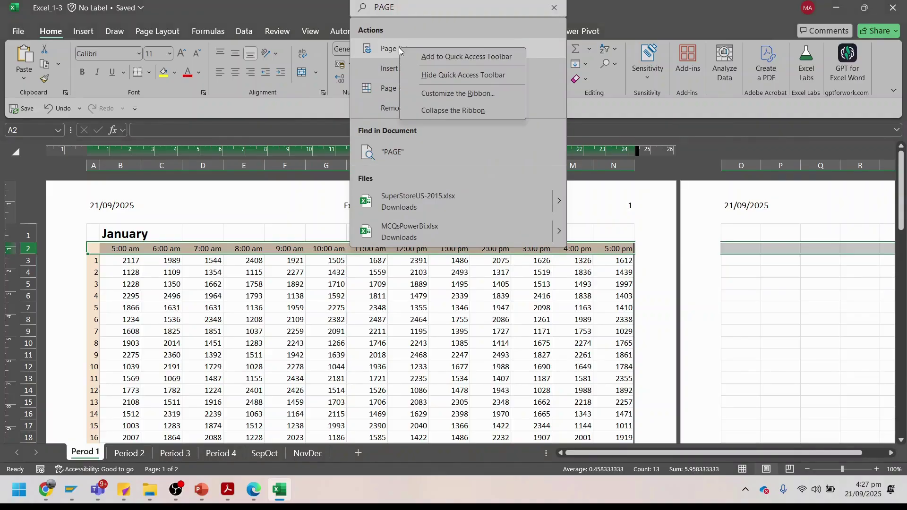
{"action": "left_click", "coordinate": [431, 54]}
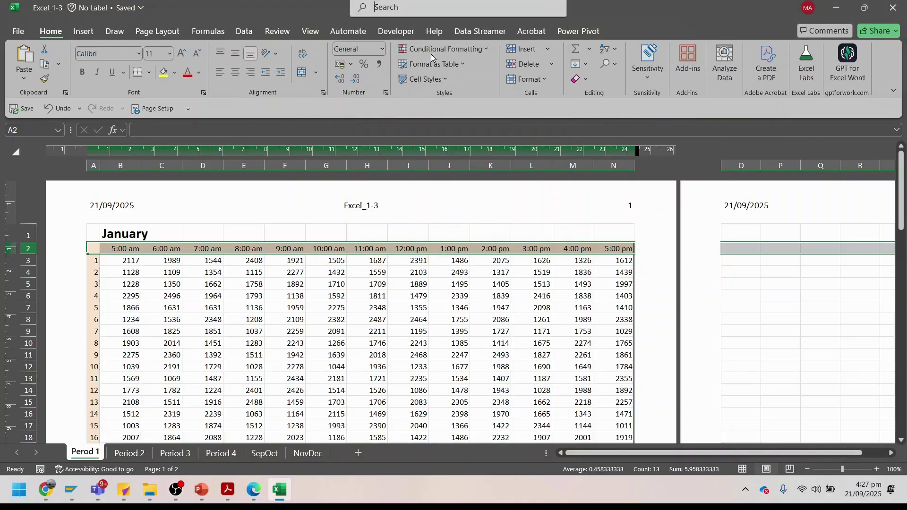
Step: Replace the file name in the center section of the Perod 1 header with the sheet name
{"action": "left_click", "coordinate": [154, 109]}
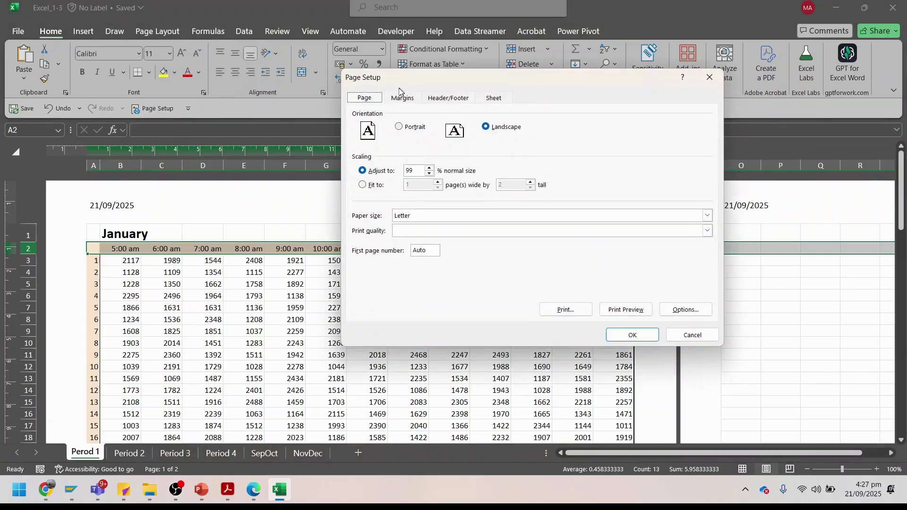
{"action": "left_click", "coordinate": [445, 98]}
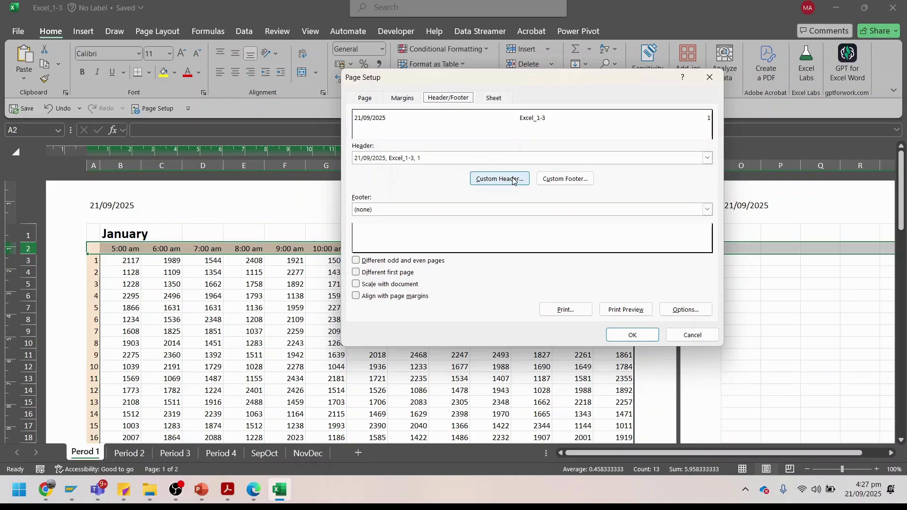
{"action": "left_click", "coordinate": [515, 180]}
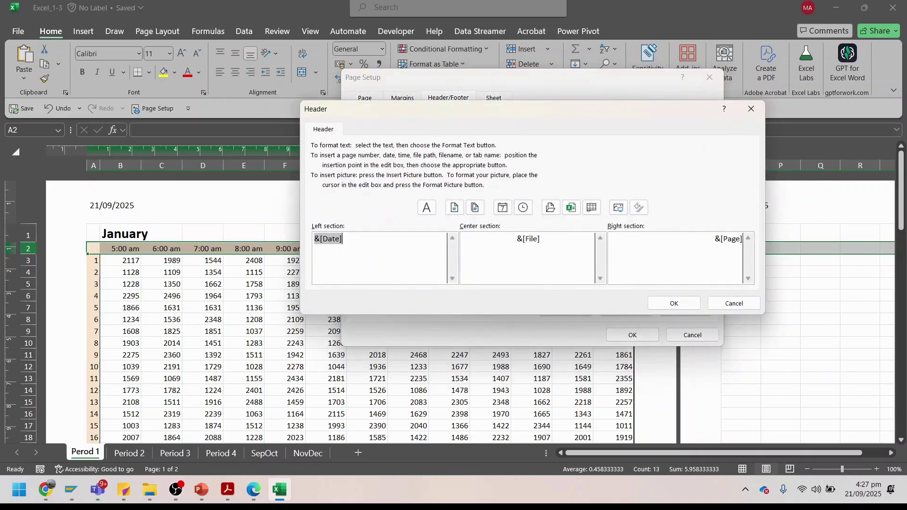
{"action": "triple_click", "coordinate": [554, 239]}
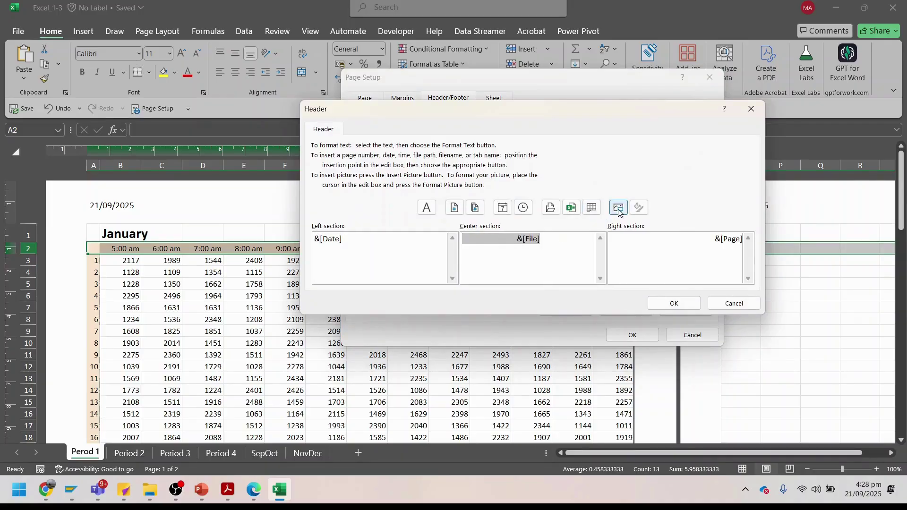
{"action": "left_click", "coordinate": [591, 208]}
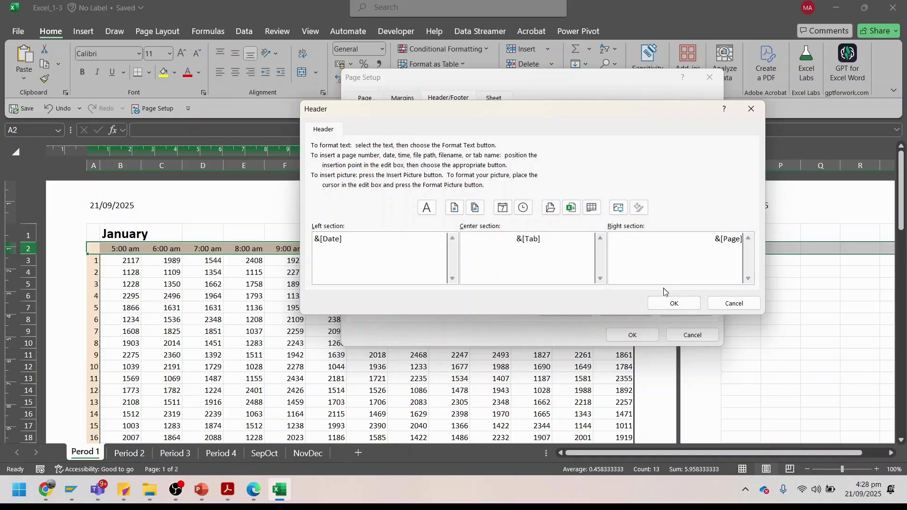
{"action": "left_click", "coordinate": [675, 303]}
{"action": "left_click", "coordinate": [632, 335]}
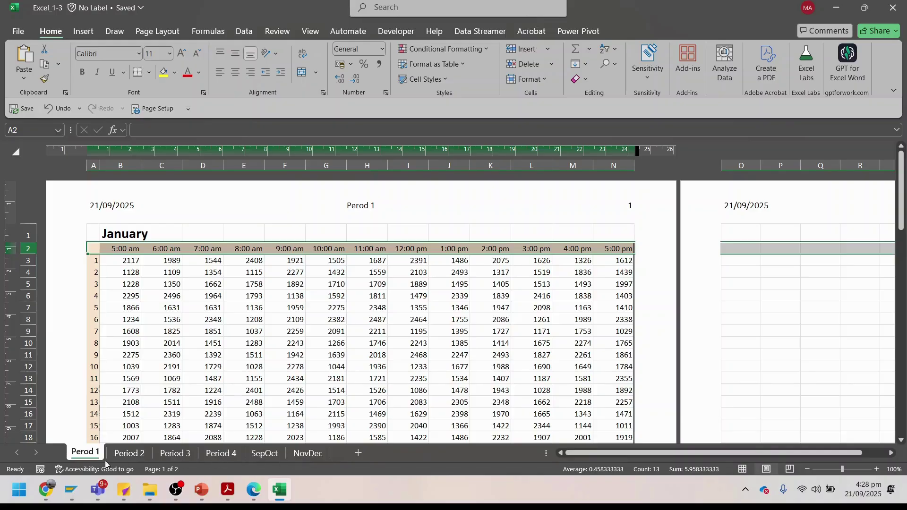
Step: Group all worksheets from Perod 1 to NovDec and apply the date, sheet name and page number header to the whole group
{"action": "left_click", "coordinate": [307, 454], "text": "shift"}
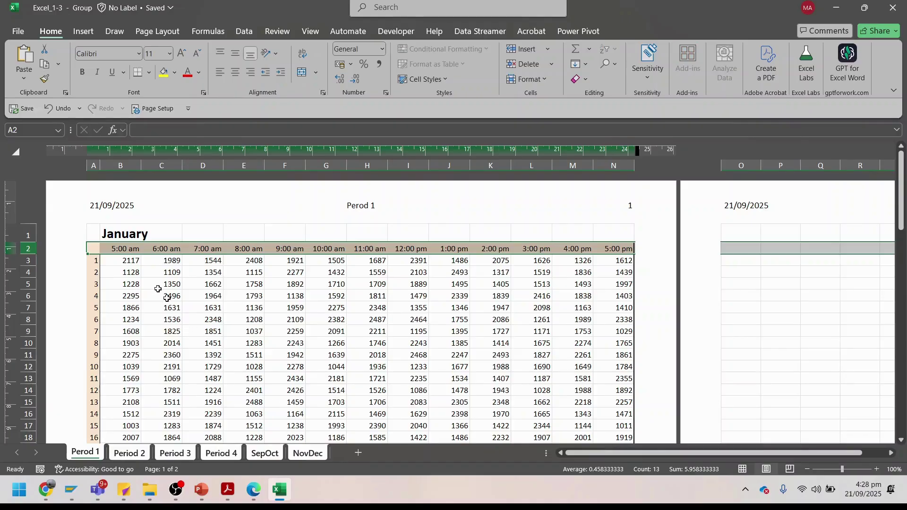
{"action": "left_click", "coordinate": [143, 109]}
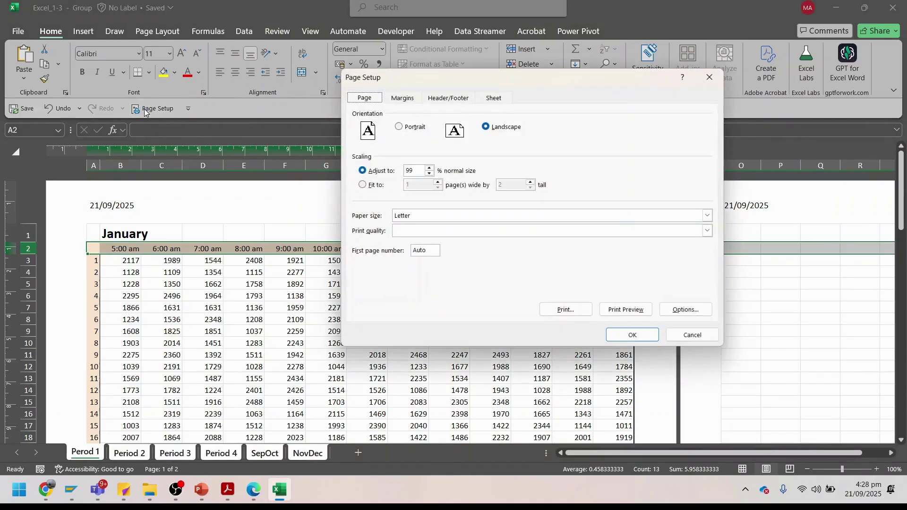
{"action": "left_click", "coordinate": [452, 97]}
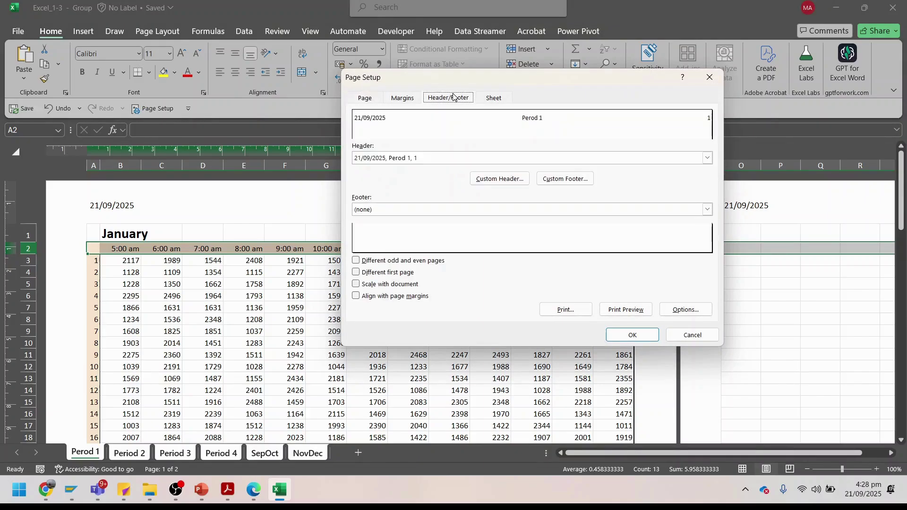
{"action": "left_click", "coordinate": [501, 180]}
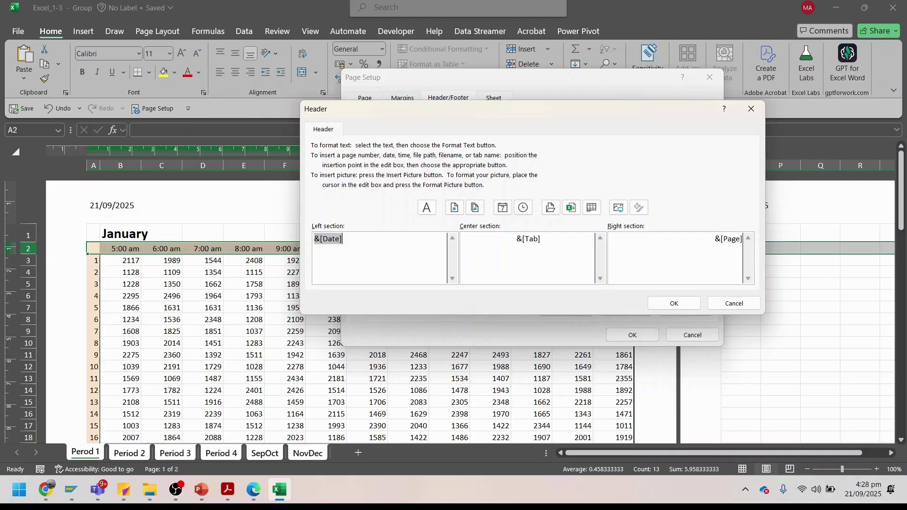
{"action": "left_click", "coordinate": [668, 305]}
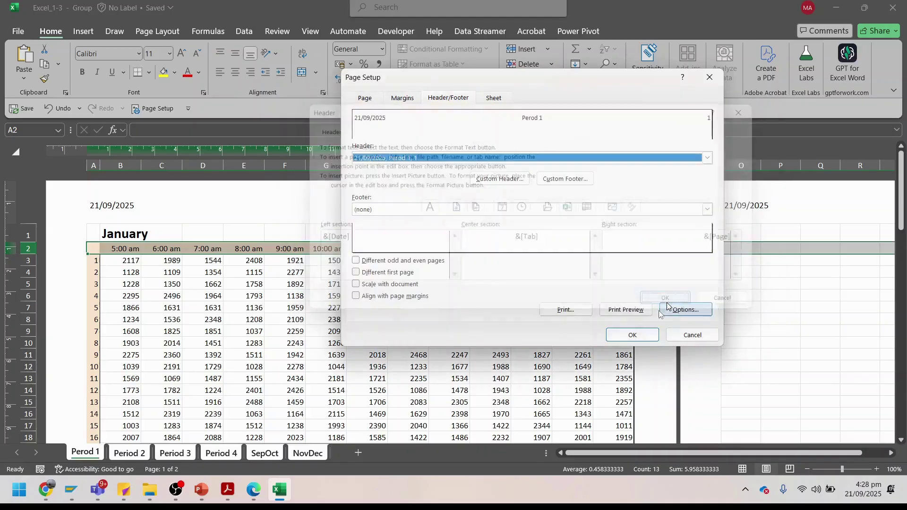
{"action": "left_click", "coordinate": [632, 335]}
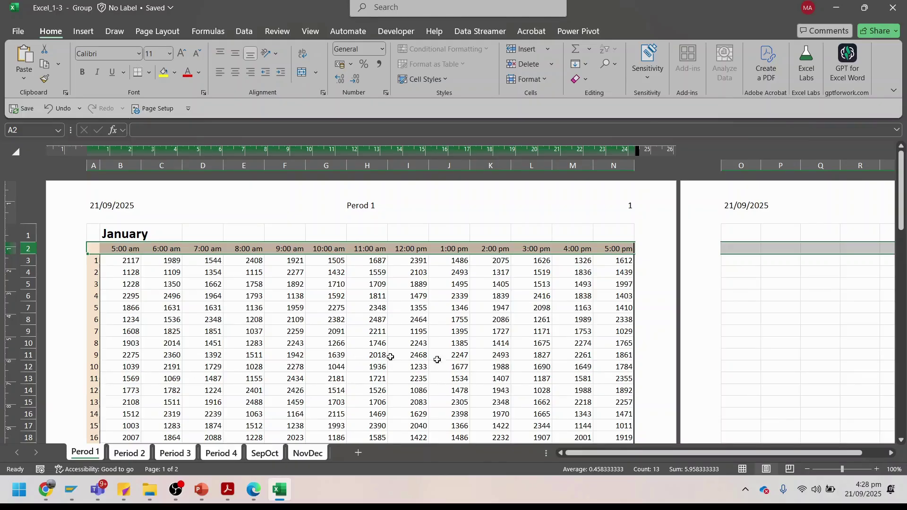
Step: Ungroup the worksheets and check the header on Period 3 and SepOct in Page Layout view
{"action": "left_click", "coordinate": [140, 455]}
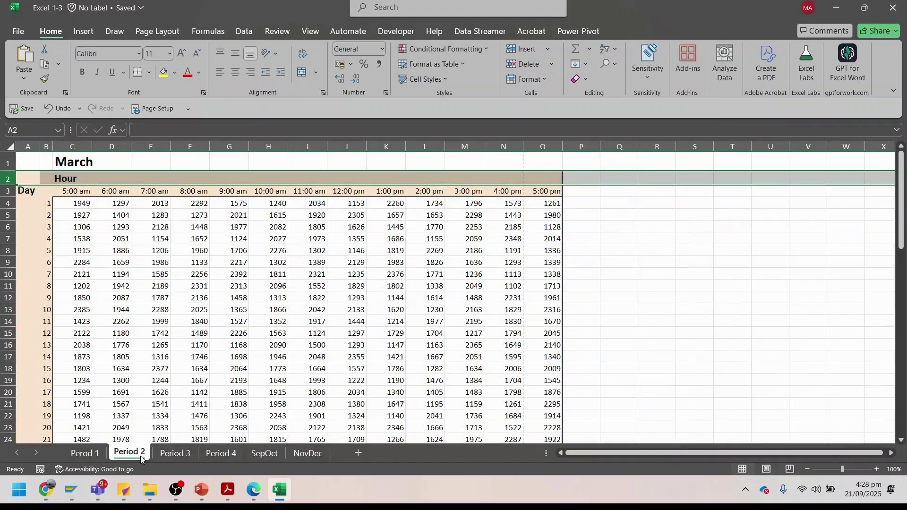
{"action": "left_click", "coordinate": [174, 454]}
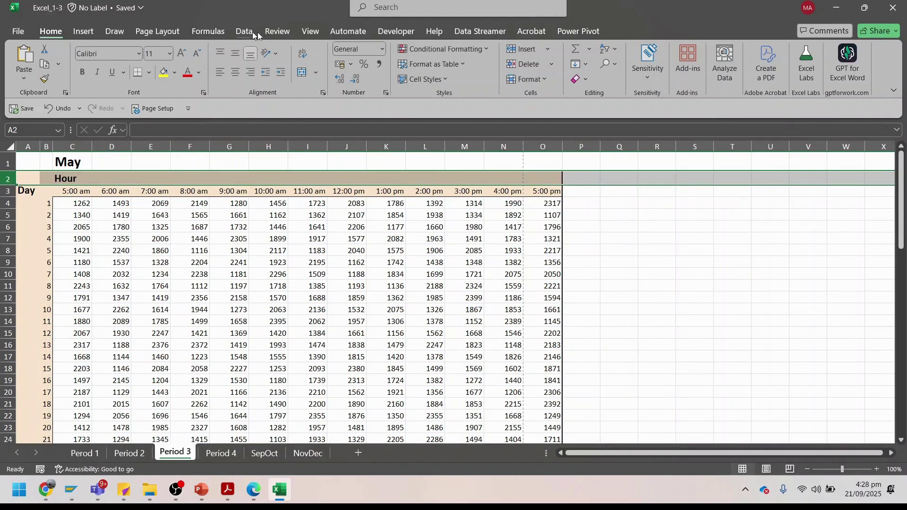
{"action": "left_click", "coordinate": [301, 34]}
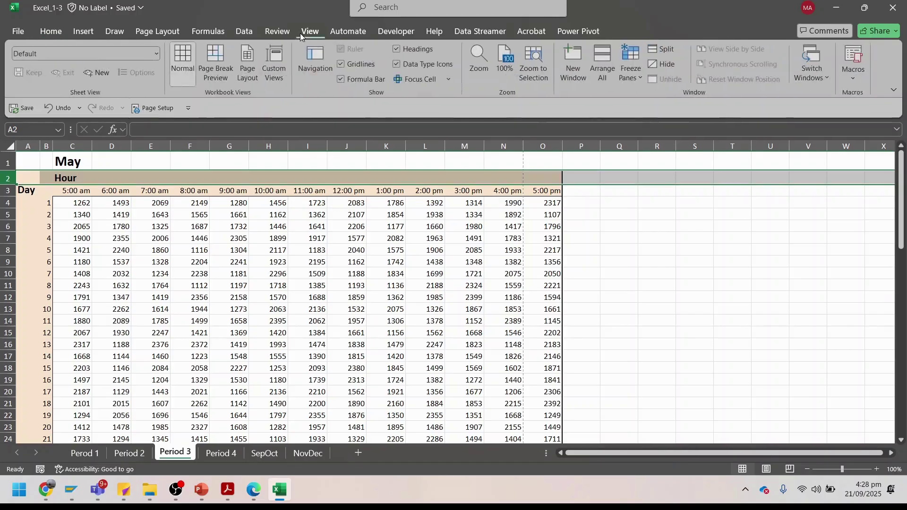
{"action": "left_click", "coordinate": [245, 63]}
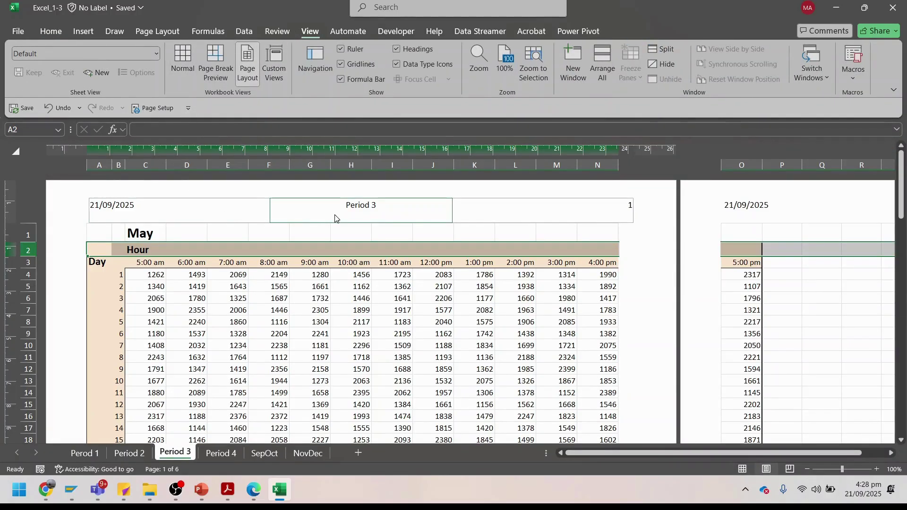
{"action": "left_click", "coordinate": [263, 454]}
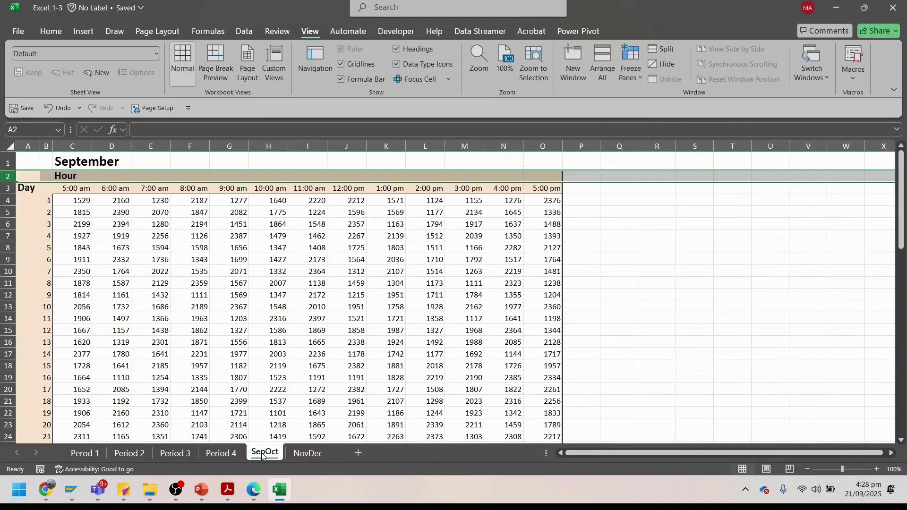
{"action": "left_click", "coordinate": [249, 57]}
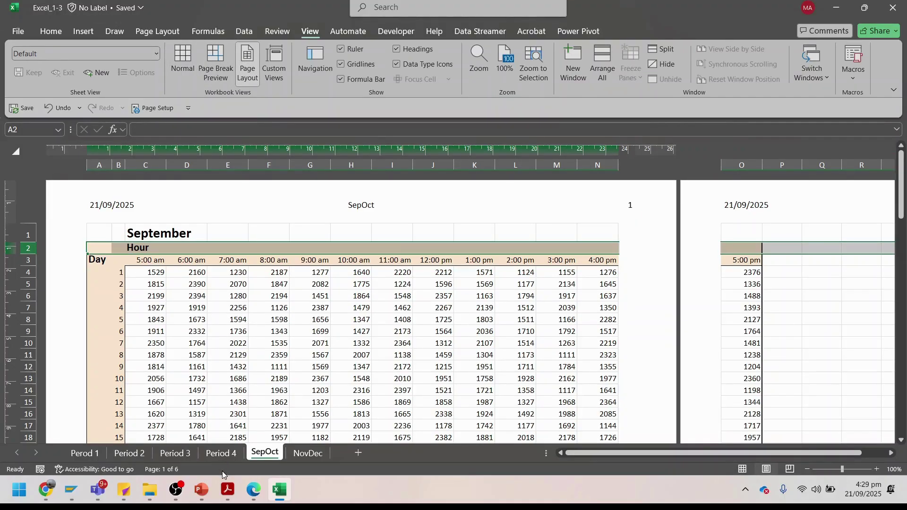
Step: Consult the practice tasks in Acrobat, return to Excel and apply AutoFit Row Height and AutoFit Column Width to columns D:O of Period 2
{"action": "left_click", "coordinate": [226, 490]}
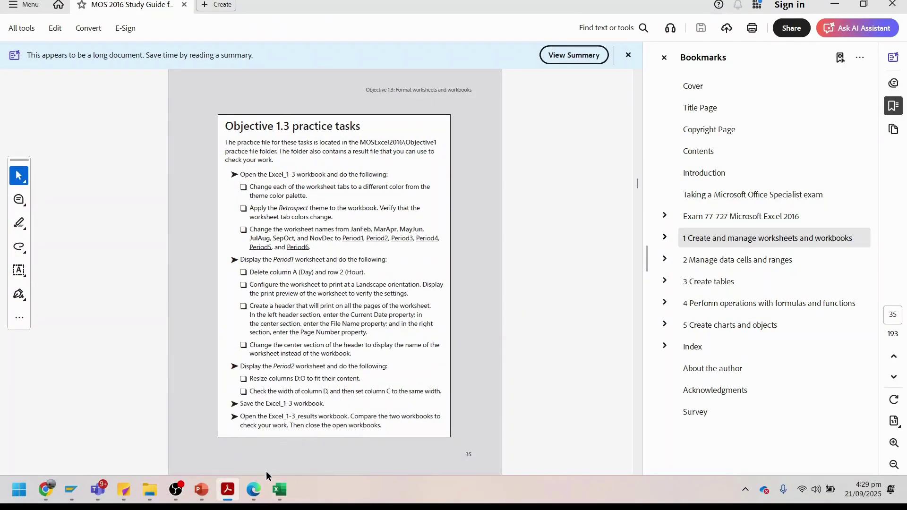
{"action": "left_click", "coordinate": [275, 487]}
{"action": "left_click", "coordinate": [129, 453]}
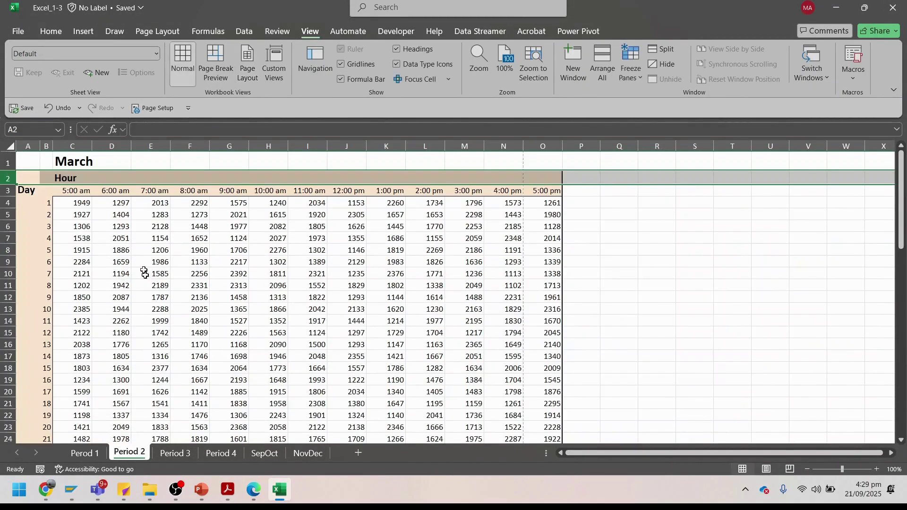
{"action": "left_click", "coordinate": [118, 147]}
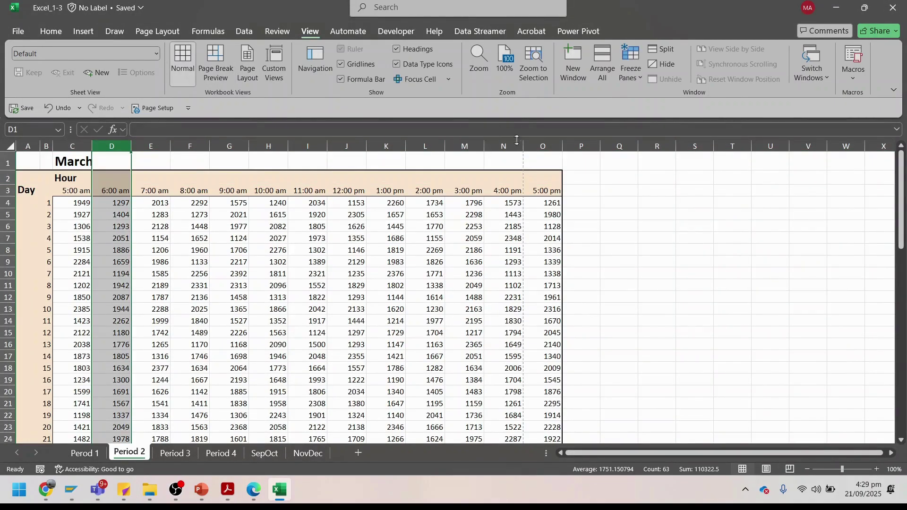
{"action": "left_click", "coordinate": [541, 142], "text": "shift"}
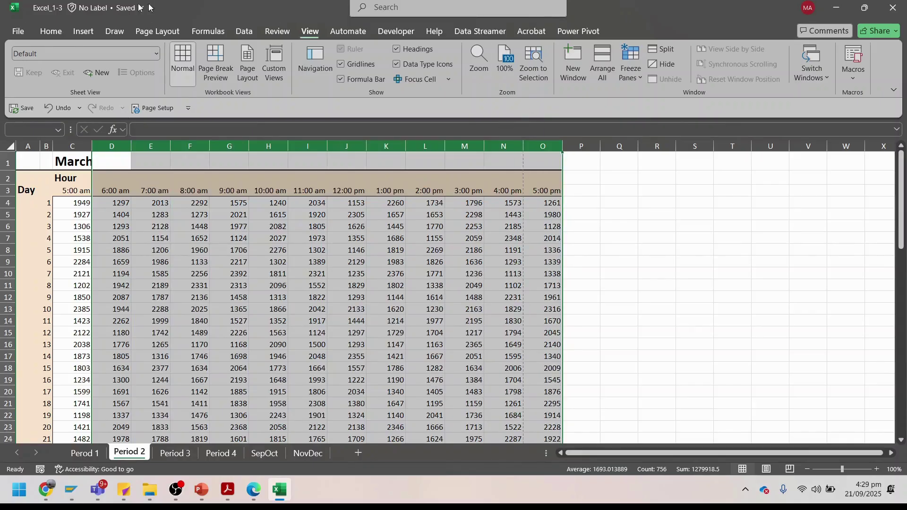
{"action": "left_click", "coordinate": [52, 33]}
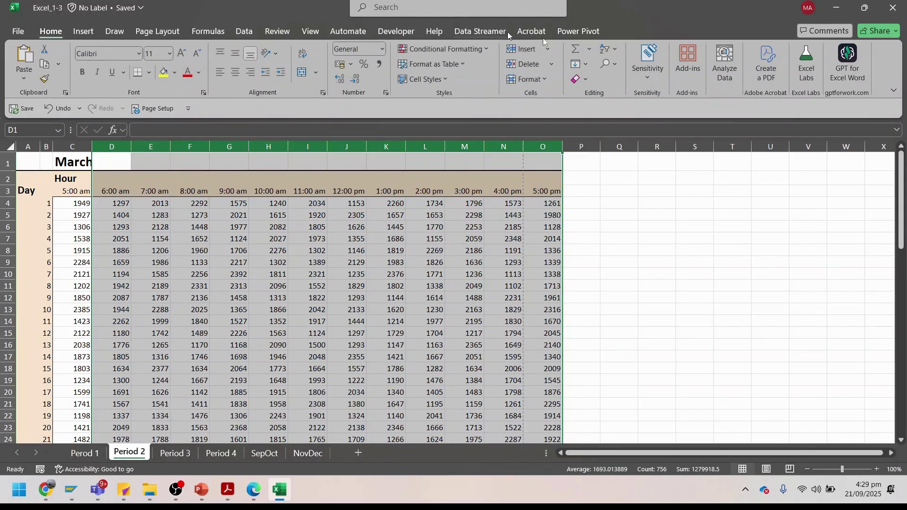
{"action": "left_click", "coordinate": [546, 81]}
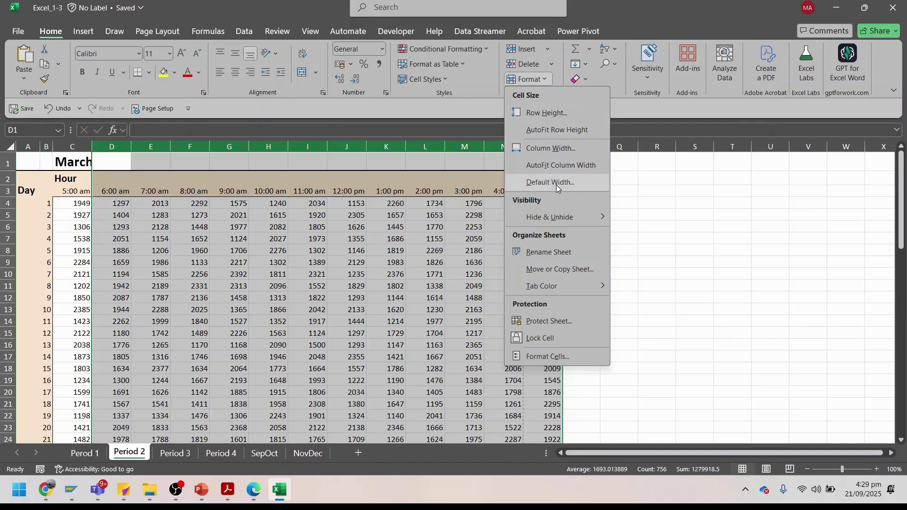
{"action": "left_click", "coordinate": [568, 132]}
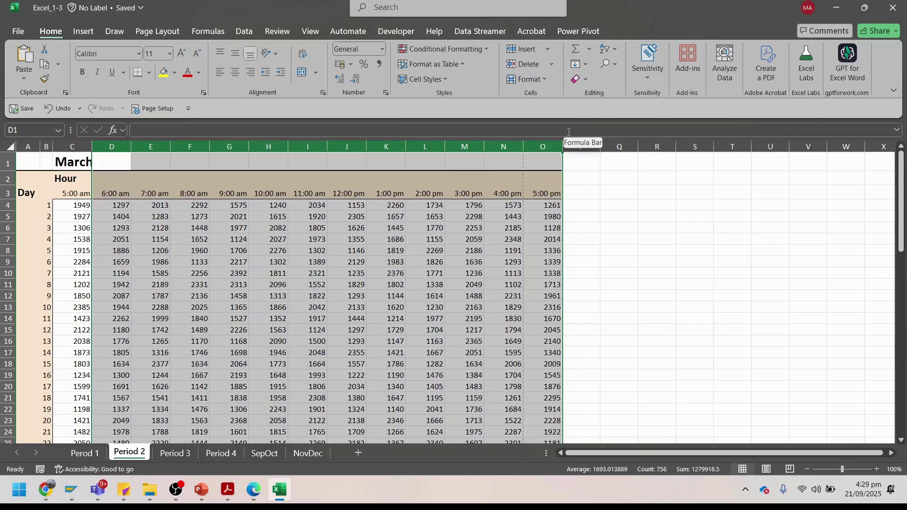
{"action": "left_click", "coordinate": [543, 81]}
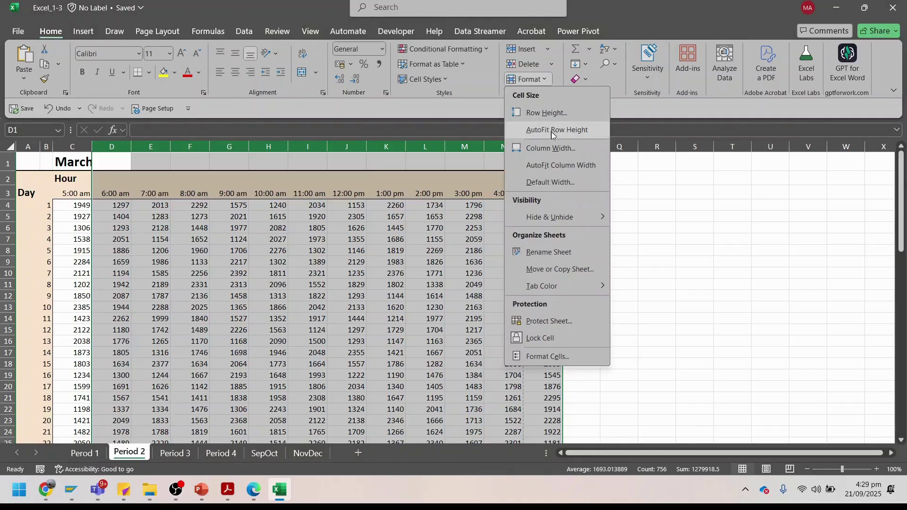
{"action": "left_click", "coordinate": [561, 165]}
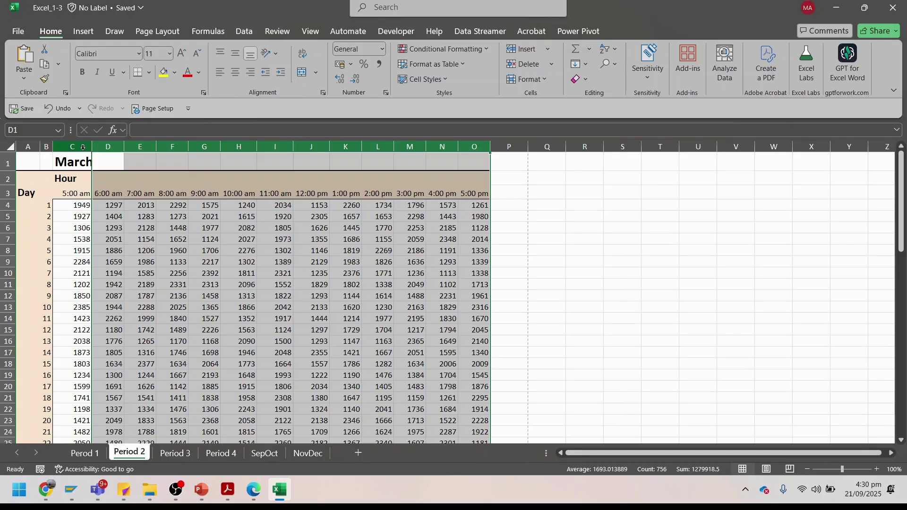
Step: Review the remaining Period2 tasks in the Acrobat study guide and return to the Excel workbook
{"action": "mouse_move", "coordinate": [284, 504]}
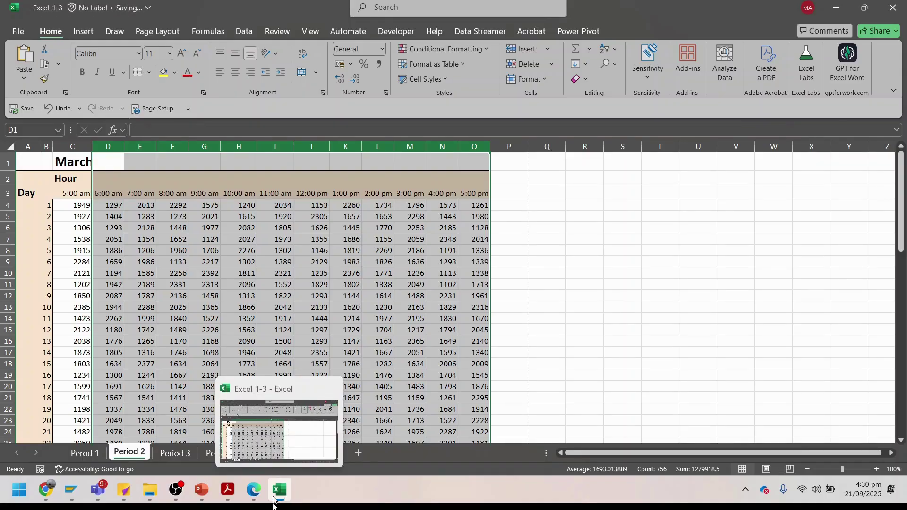
{"action": "left_click", "coordinate": [278, 492]}
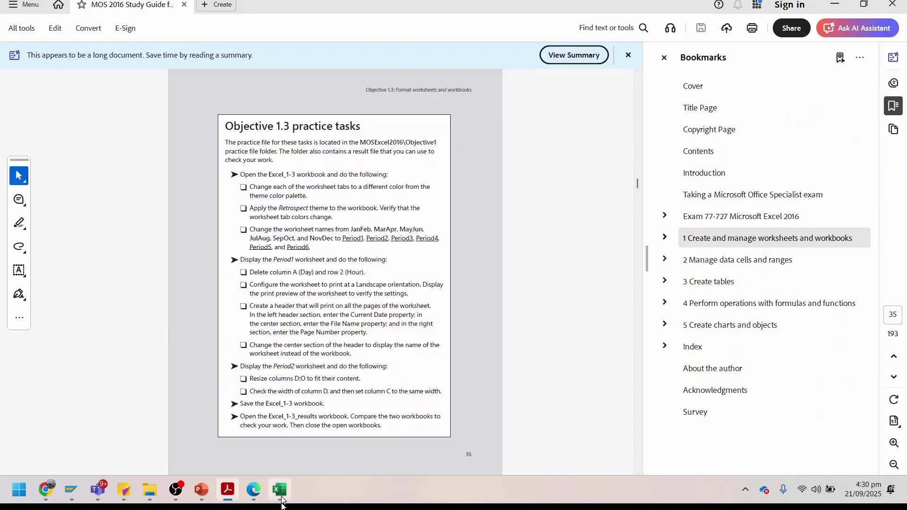
{"action": "left_click", "coordinate": [279, 491]}
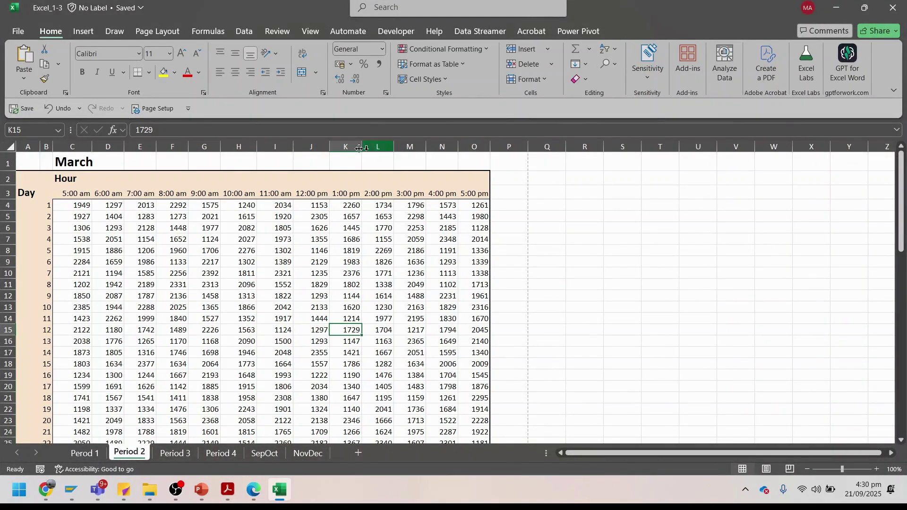
Step: Try resizing columns K and L and narrowing all columns of Period 2 manually, and undo the width changes
{"action": "left_click_drag", "start_coordinate": [360, 148], "coordinate": [445, 143]}
{"action": "left_click", "coordinate": [3, 149]}
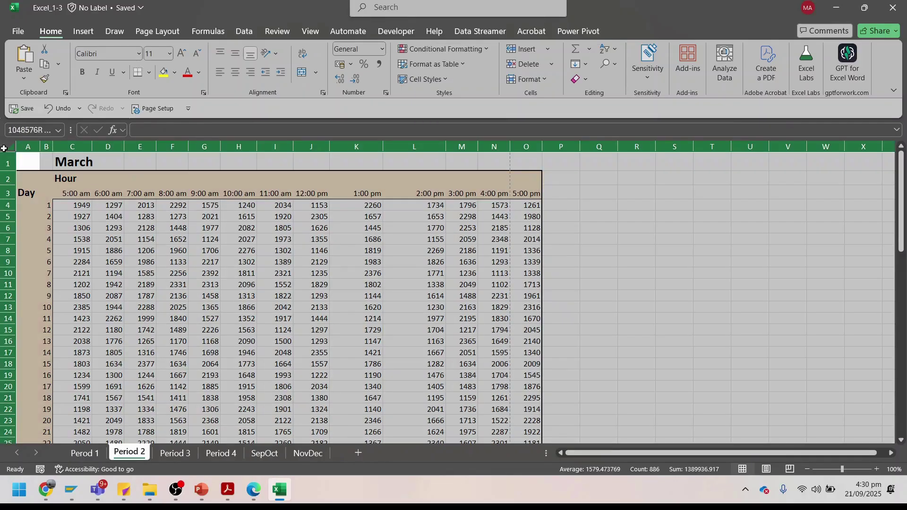
{"action": "left_click_drag", "start_coordinate": [446, 147], "coordinate": [408, 145]}
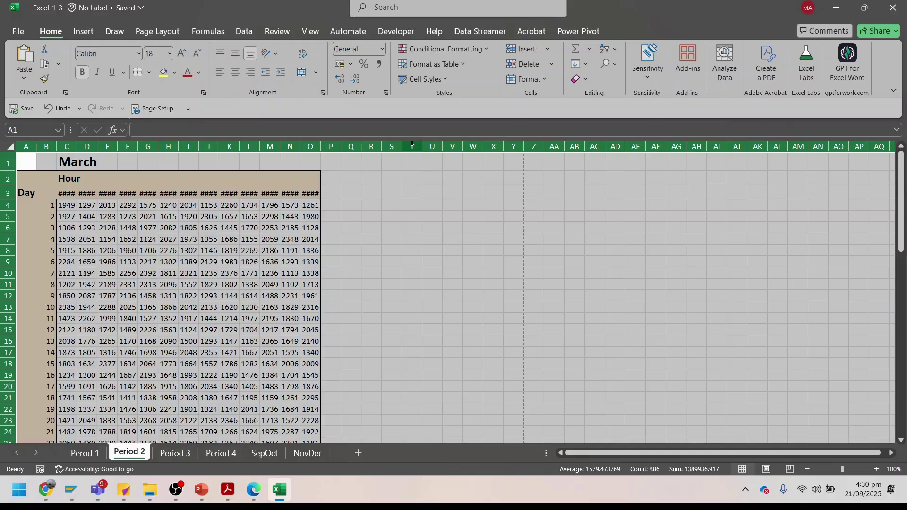
{"action": "key", "text": "ctrl+z"}
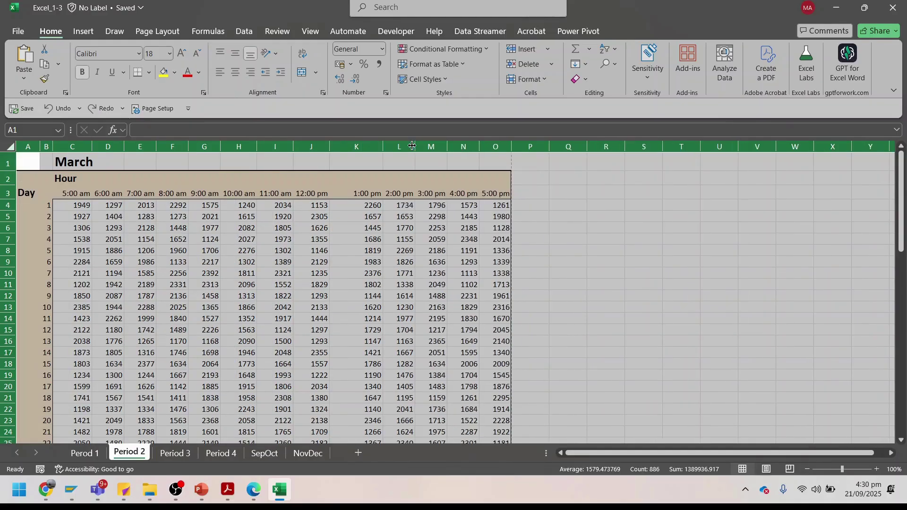
{"action": "key", "text": "ctrl+z"}
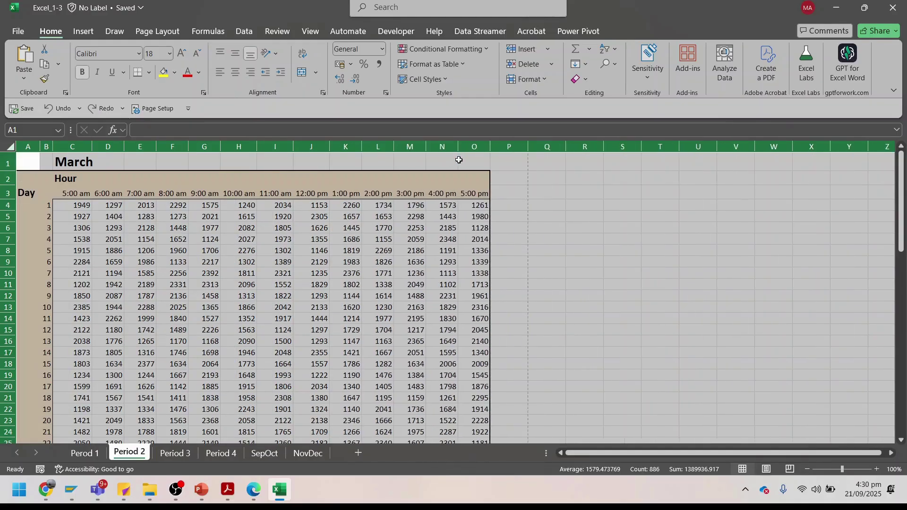
{"action": "left_click", "coordinate": [541, 184]}
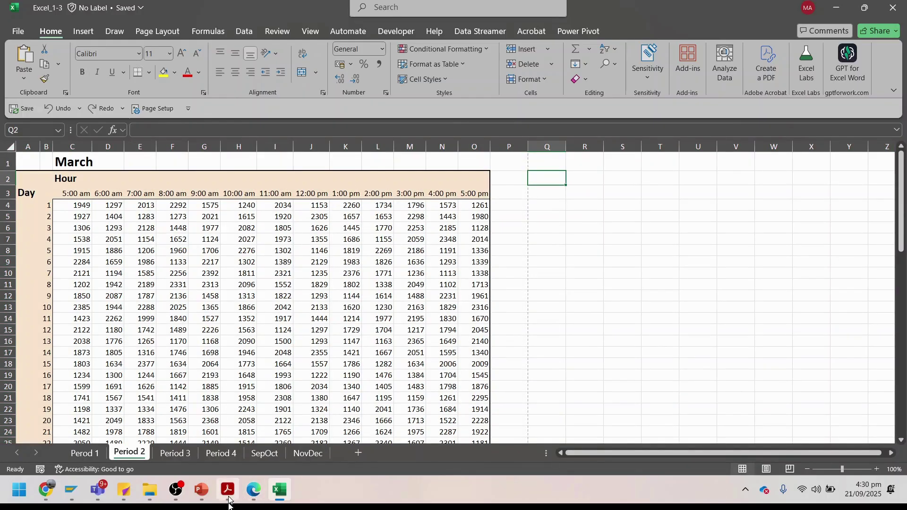
Step: Undo the previous column fitting on Period 2 and apply AutoFit Column Width to columns D:O
{"action": "mouse_move", "coordinate": [233, 499]}
{"action": "key", "text": "ctrl+y"}
{"action": "left_click", "coordinate": [610, 283]}
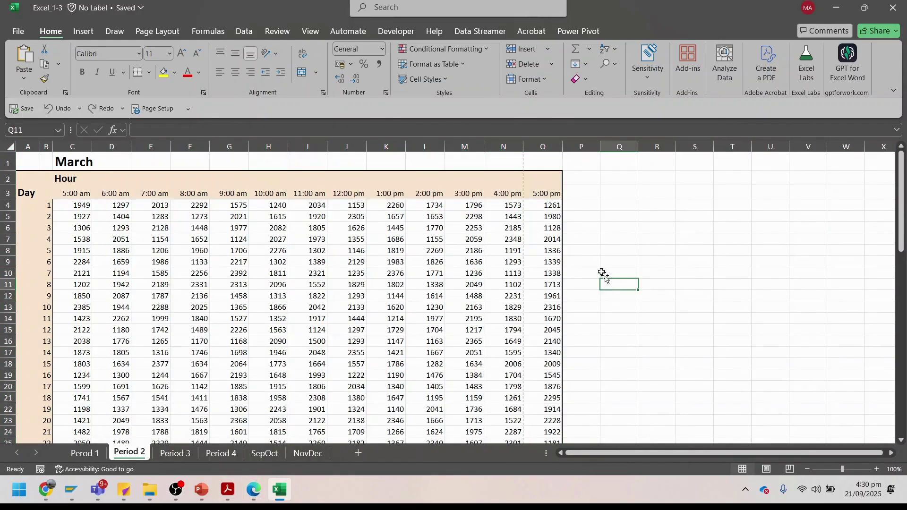
{"action": "left_click", "coordinate": [119, 145]}
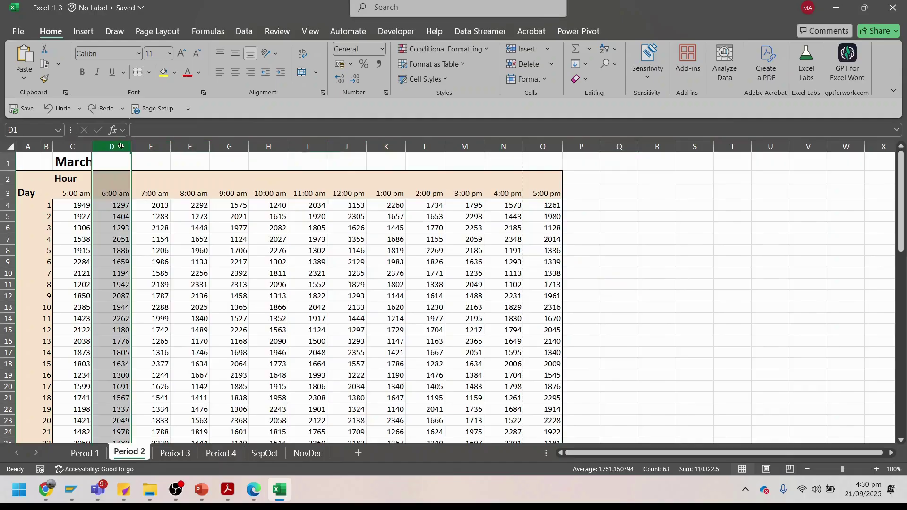
{"action": "left_click", "coordinate": [536, 147]}
{"action": "left_click_drag", "start_coordinate": [122, 147], "coordinate": [555, 147]}
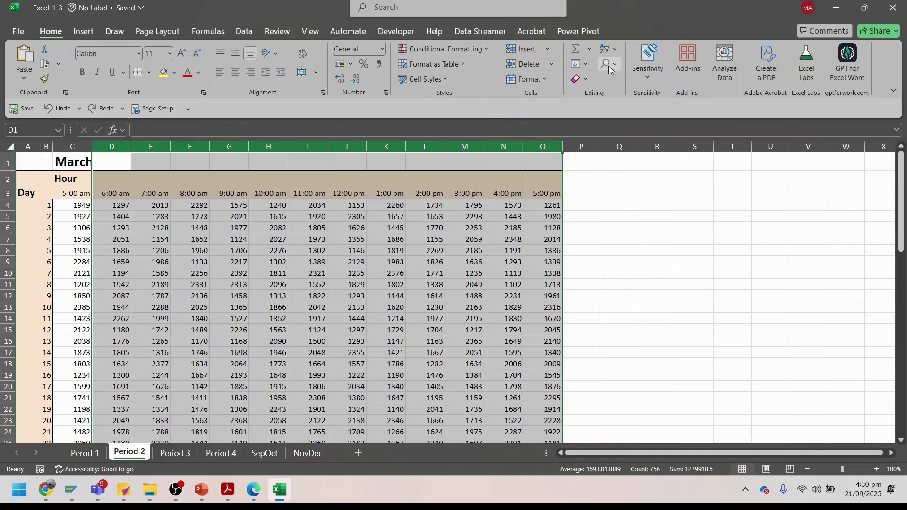
{"action": "left_click", "coordinate": [547, 79]}
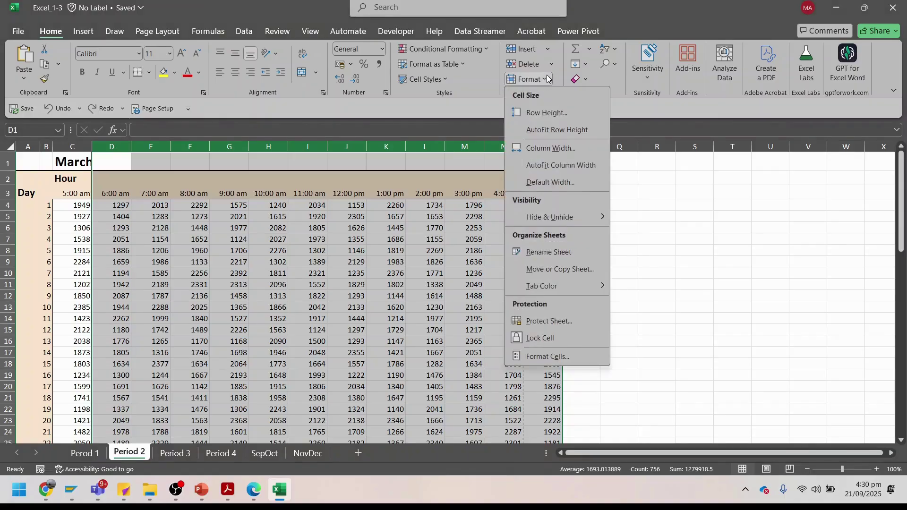
{"action": "left_click", "coordinate": [558, 168]}
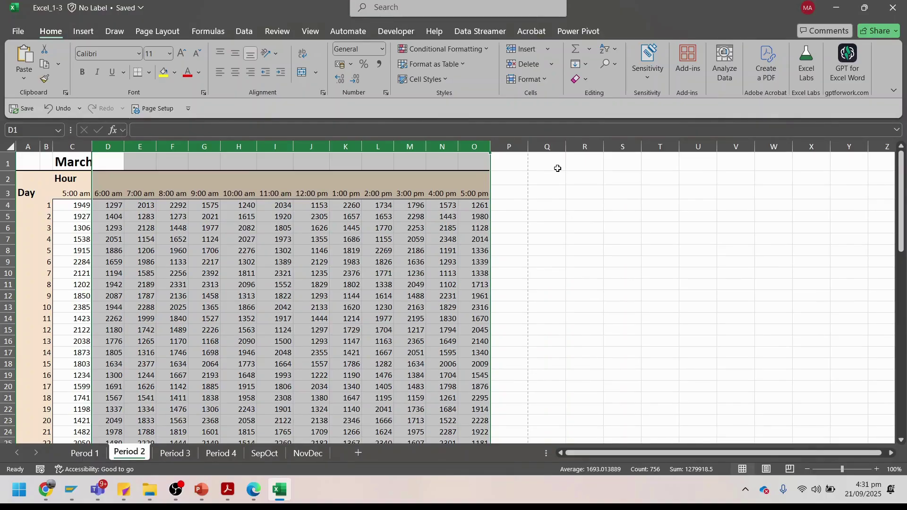
Step: Switch to Acrobat to check the Period2 task for the width of column C, and return to Excel
{"action": "left_click", "coordinate": [85, 147]}
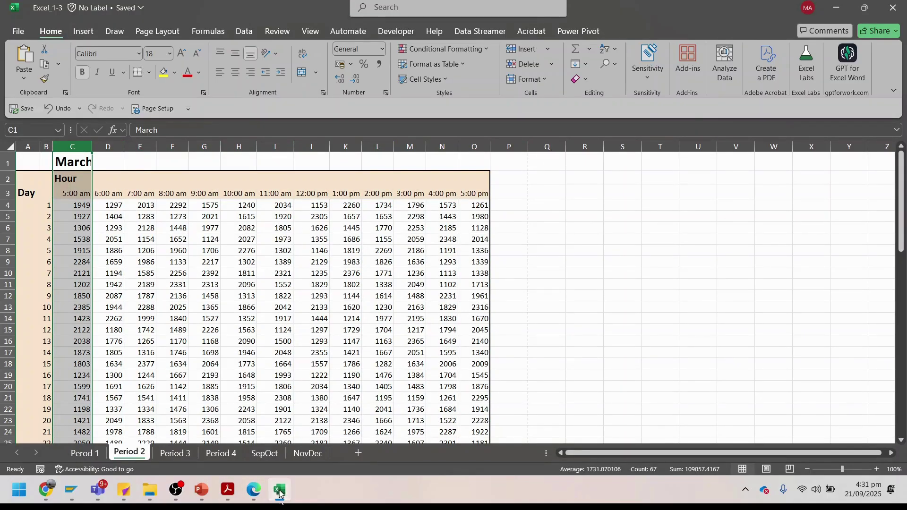
{"action": "left_click", "coordinate": [228, 491]}
{"action": "left_click", "coordinate": [228, 492]}
{"action": "left_click", "coordinate": [227, 493]}
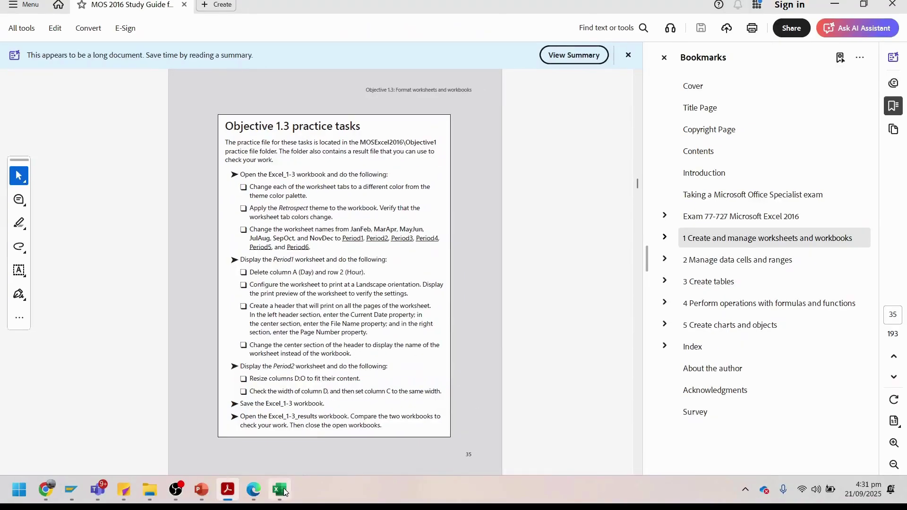
{"action": "left_click", "coordinate": [280, 490]}
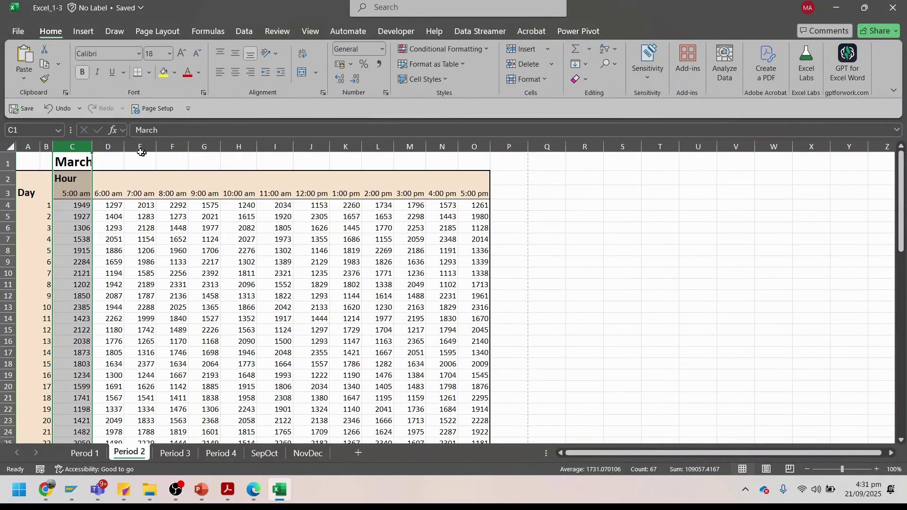
Step: Check the column width of column D on Period 2 without changing it
{"action": "left_click", "coordinate": [116, 146]}
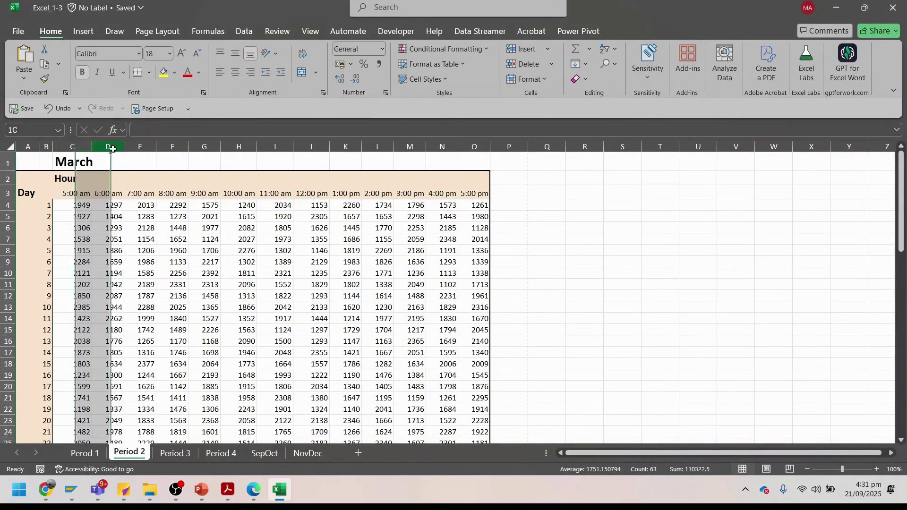
{"action": "left_click", "coordinate": [546, 79]}
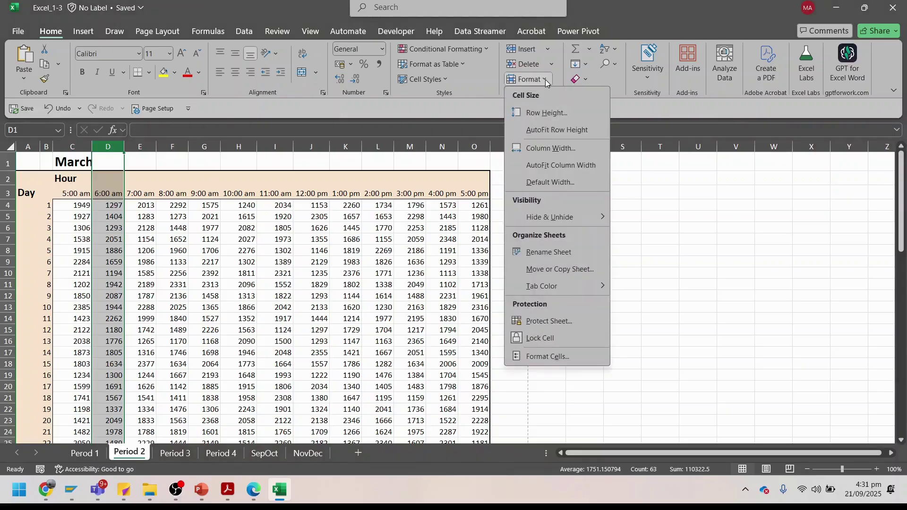
{"action": "left_click", "coordinate": [544, 145]}
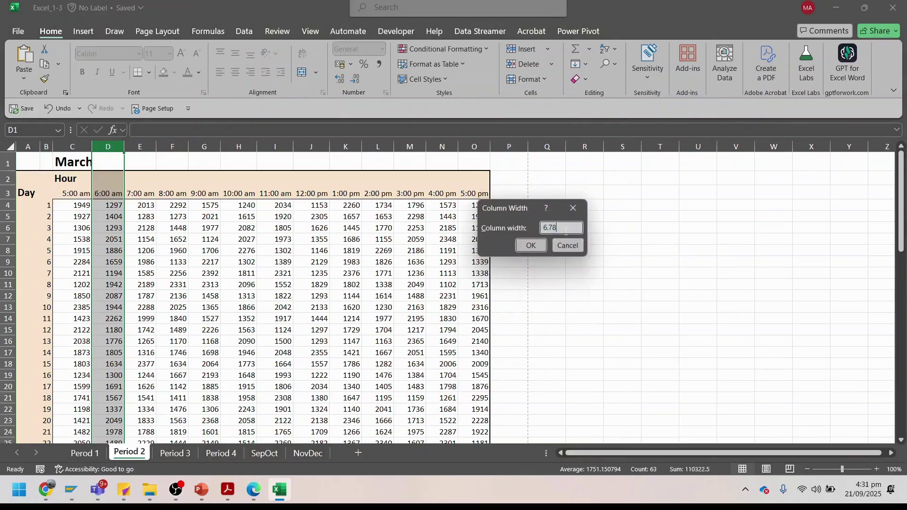
{"action": "left_click", "coordinate": [567, 246]}
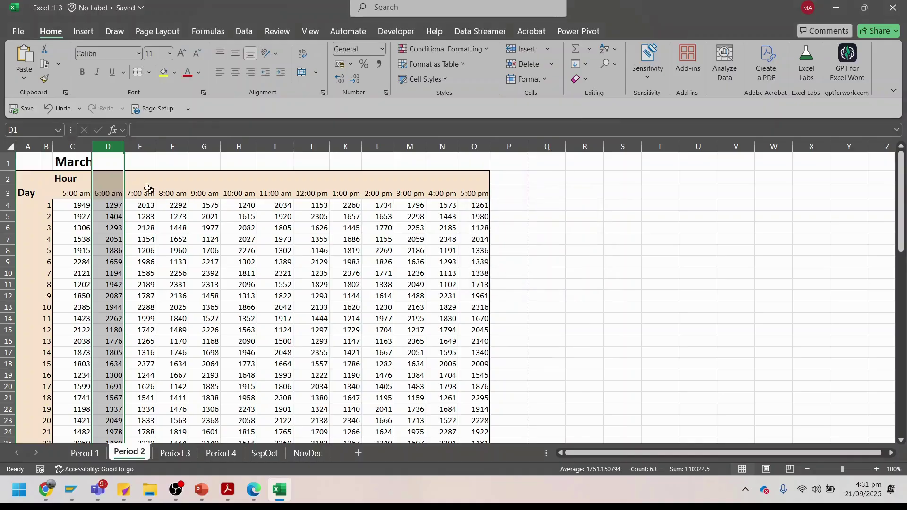
Step: Set the width of column C on Period 2 to 6.78
{"action": "left_click", "coordinate": [83, 144]}
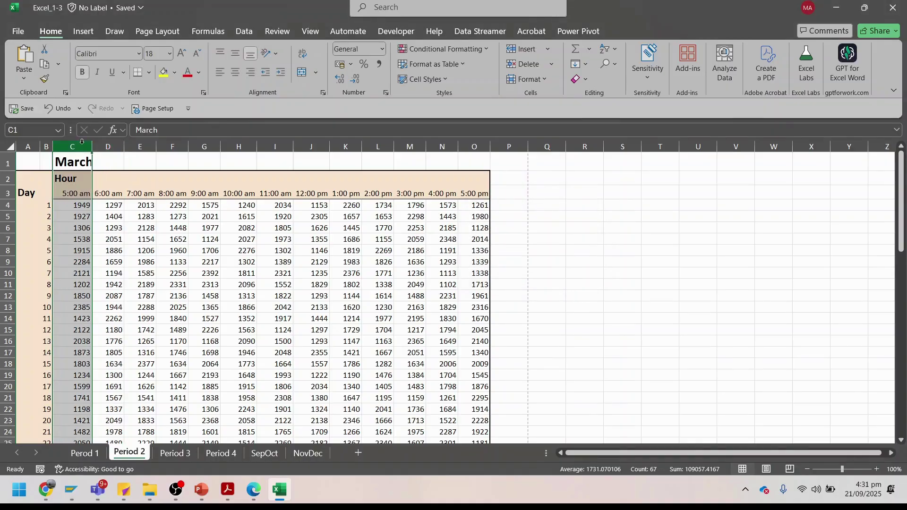
{"action": "left_click", "coordinate": [548, 78]}
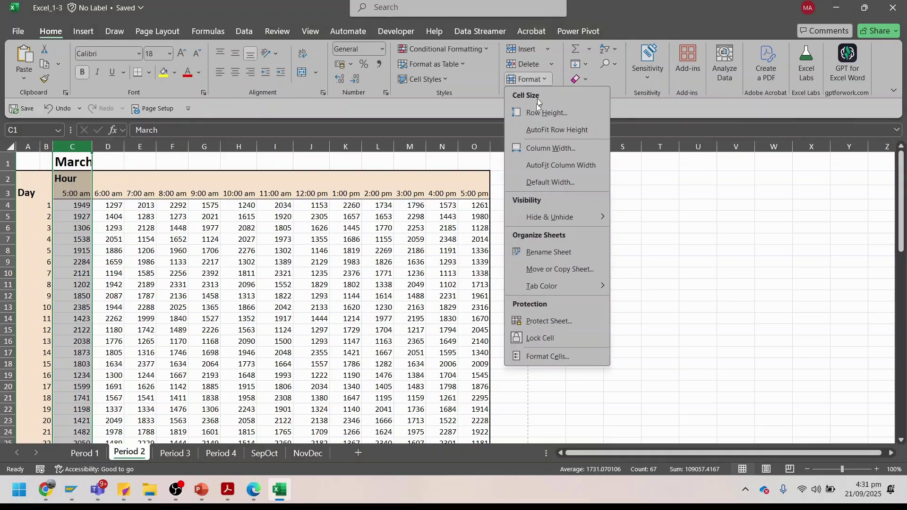
{"action": "left_click", "coordinate": [540, 151]}
{"action": "type", "text": "6.78"}
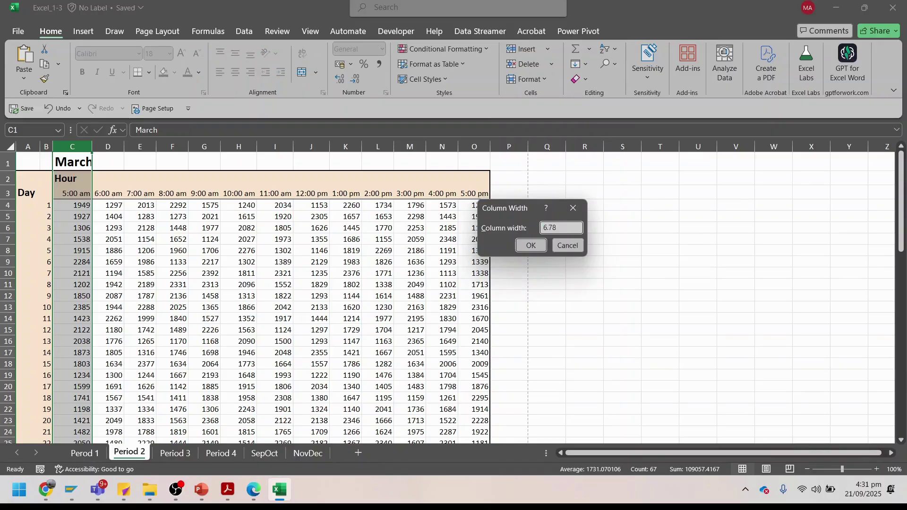
{"action": "key", "text": "Return"}
{"action": "left_click", "coordinate": [580, 241]}
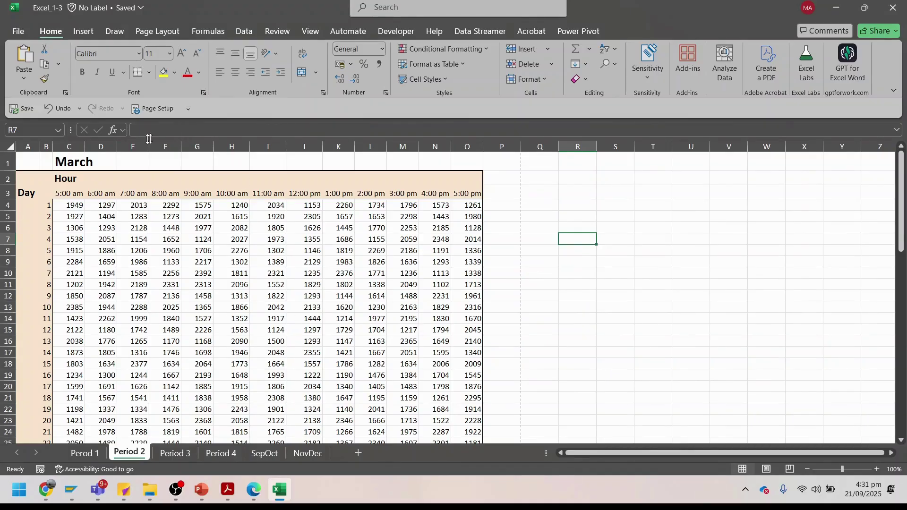
Step: Switch to the study guide in Acrobat and read on to the Objective 1.4 practice tasks
{"action": "left_click", "coordinate": [239, 494]}
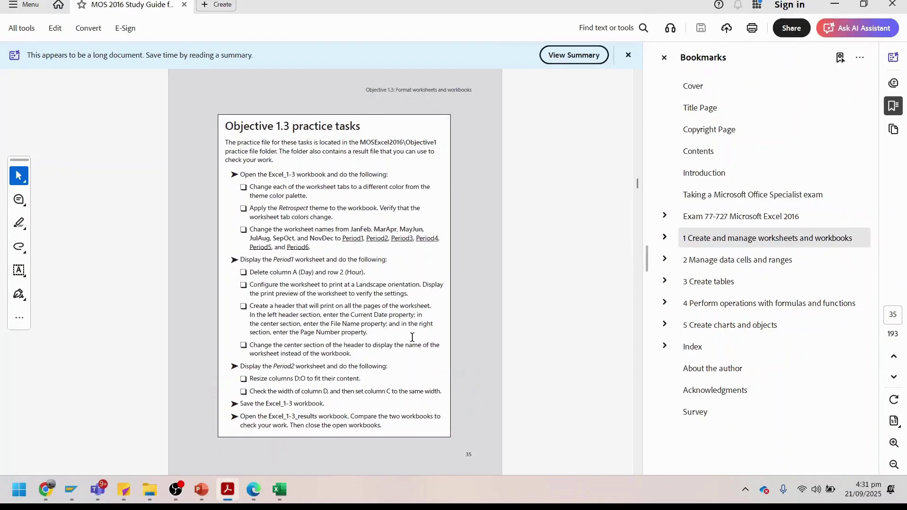
{"action": "scroll", "coordinate": [412, 337], "scroll_direction": "down", "scroll_amount": 2}
{"action": "scroll", "coordinate": [411, 336], "scroll_direction": "up", "scroll_amount": 1}
{"action": "scroll", "coordinate": [412, 337], "scroll_direction": "down", "scroll_amount": 6}
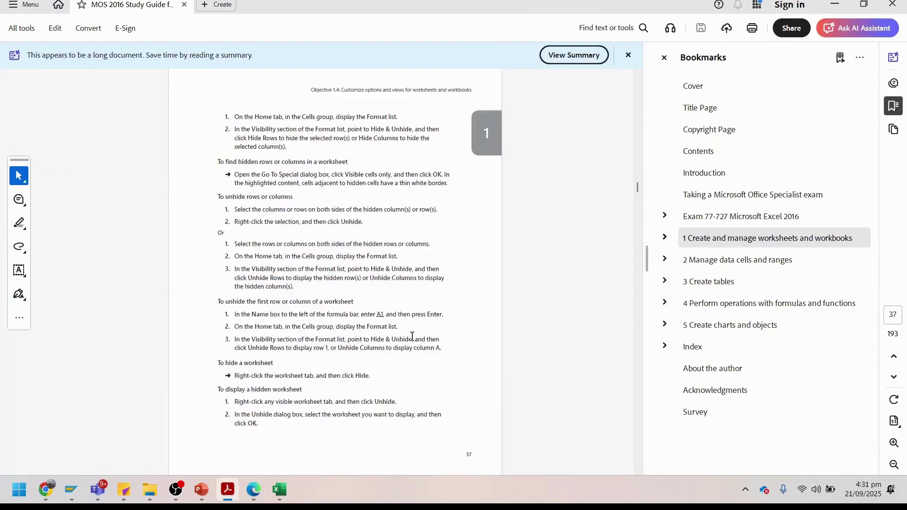
{"action": "scroll", "coordinate": [412, 336], "scroll_direction": "down", "scroll_amount": 4}
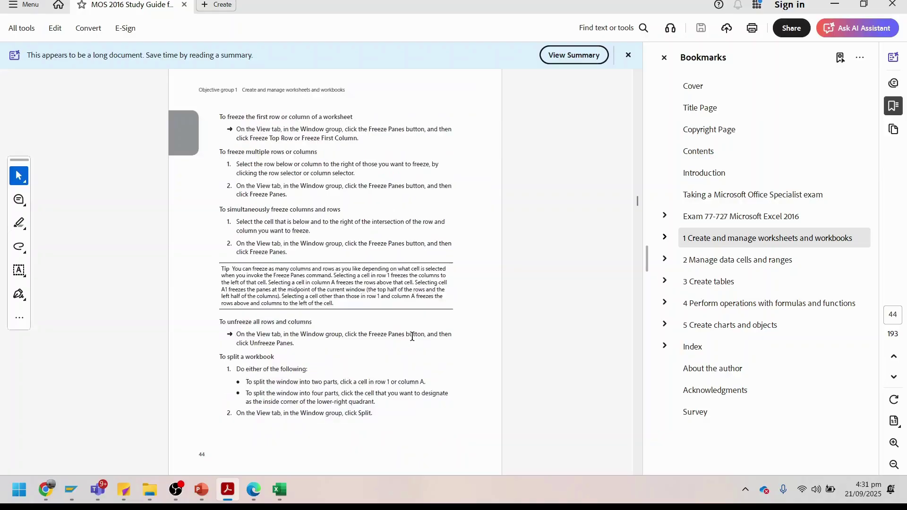
{"action": "scroll", "coordinate": [412, 337], "scroll_direction": "down", "scroll_amount": 1}
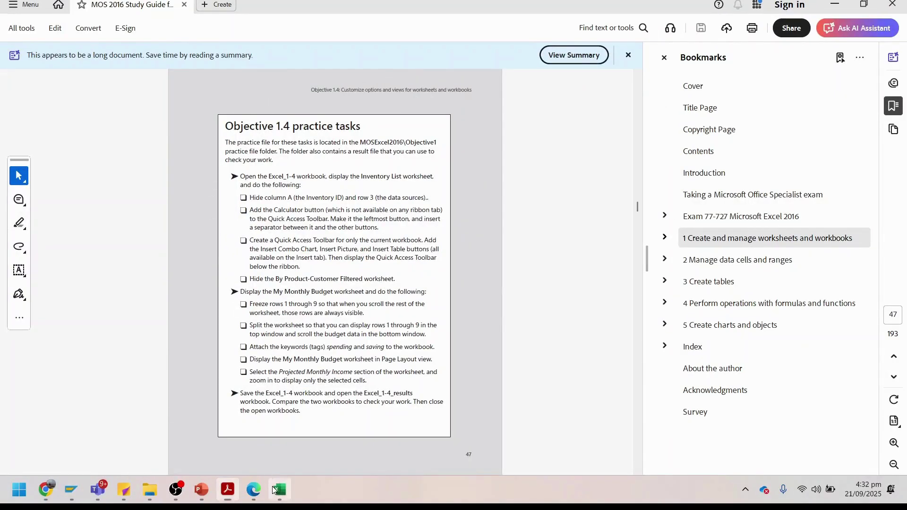
Step: Close Excel_1-3 and open Excel_1-4 from the Objective1 folder with its content enabled as a trusted document
{"action": "left_click", "coordinate": [274, 490]}
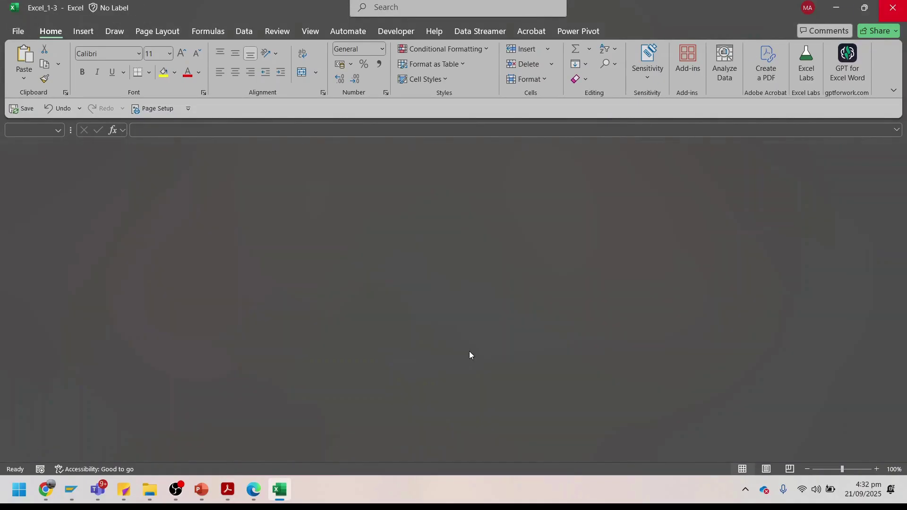
{"action": "mouse_move", "coordinate": [152, 497]}
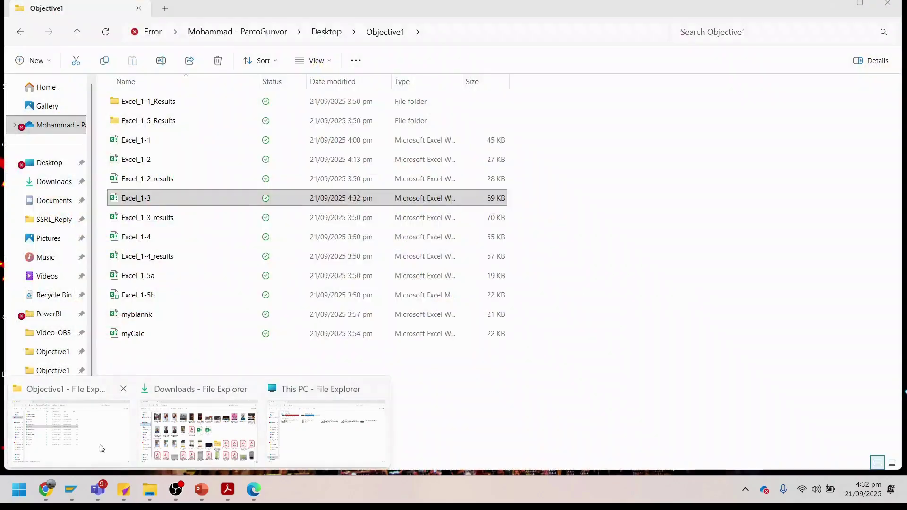
{"action": "left_click", "coordinate": [90, 451]}
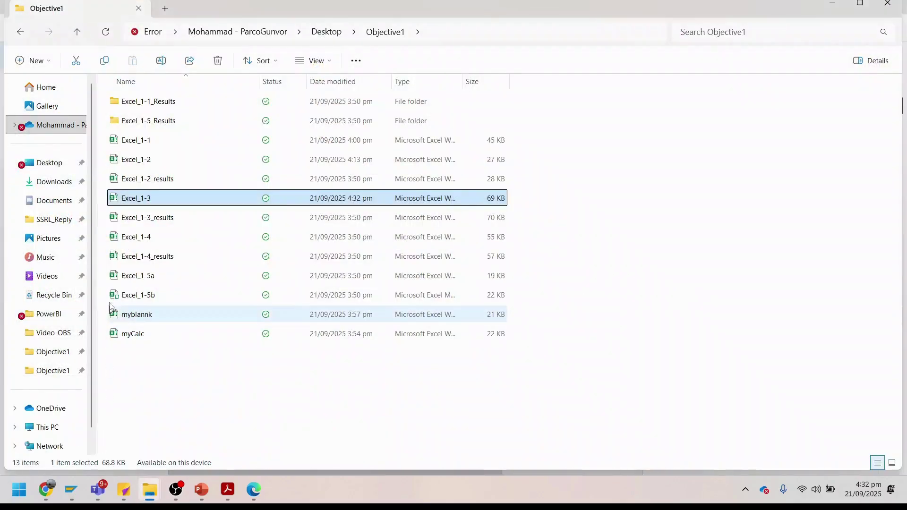
{"action": "left_click", "coordinate": [117, 243]}
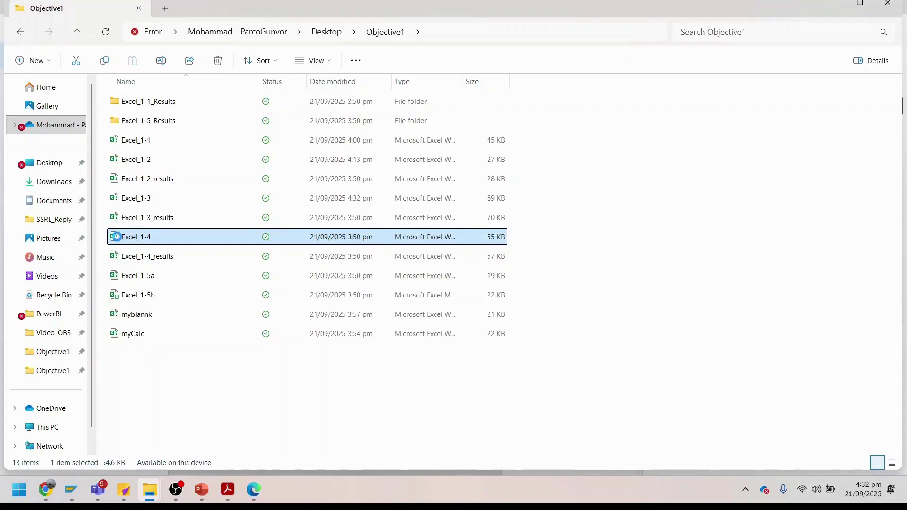
{"action": "double_click", "coordinate": [118, 241]}
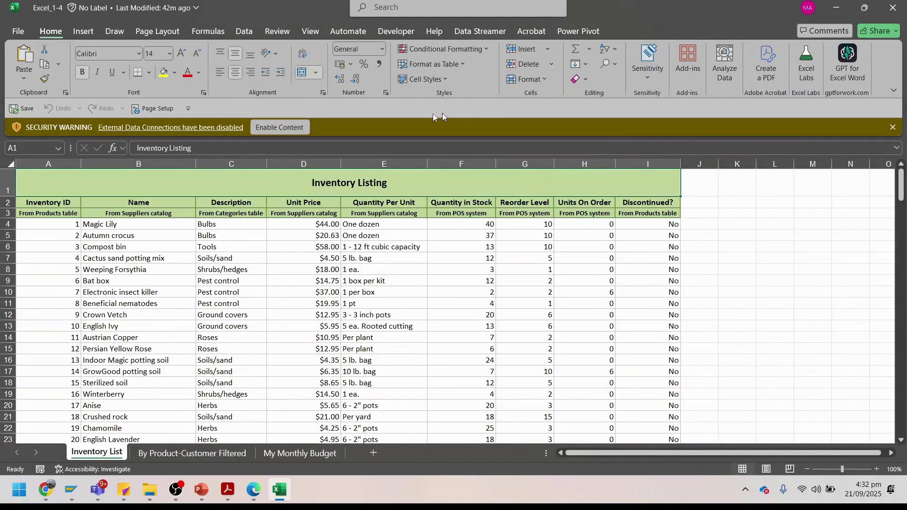
{"action": "left_click", "coordinate": [291, 128]}
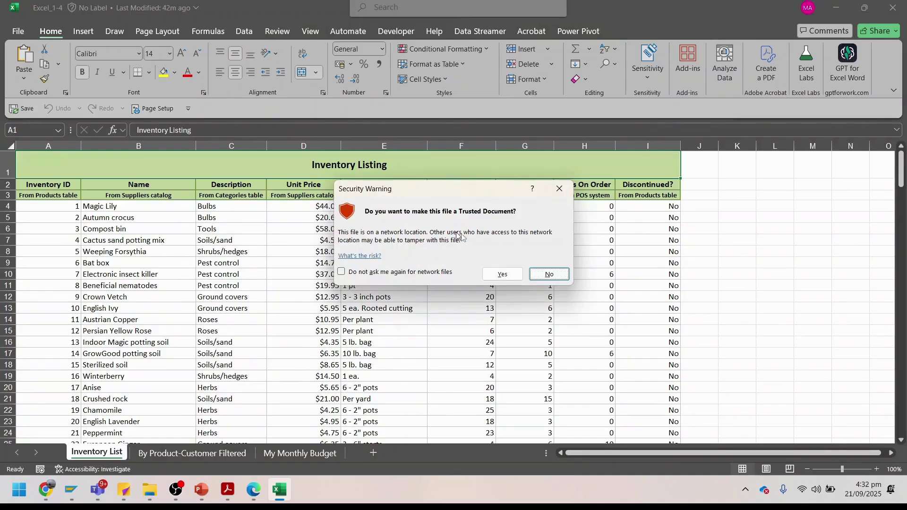
{"action": "left_click", "coordinate": [503, 273]}
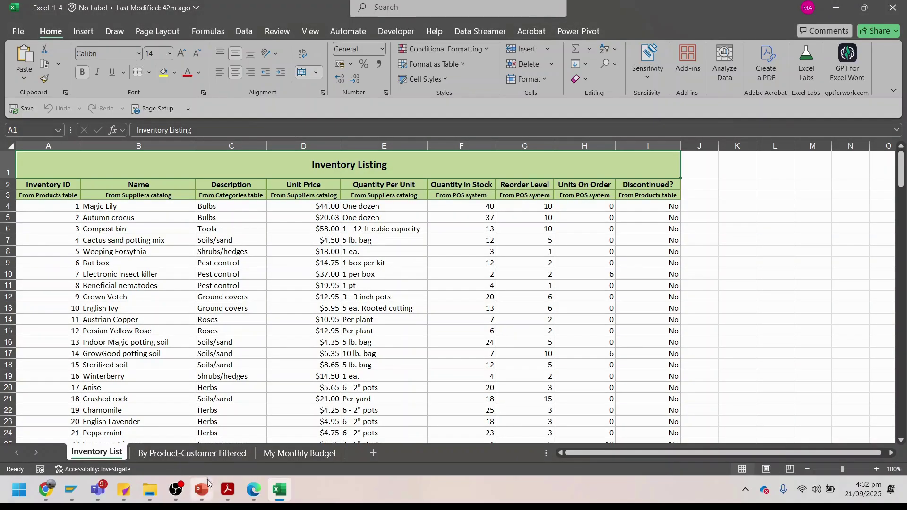
Step: Review the first Objective 1.4 tasks for the Inventory List worksheet in Acrobat and return to Excel
{"action": "left_click", "coordinate": [231, 492]}
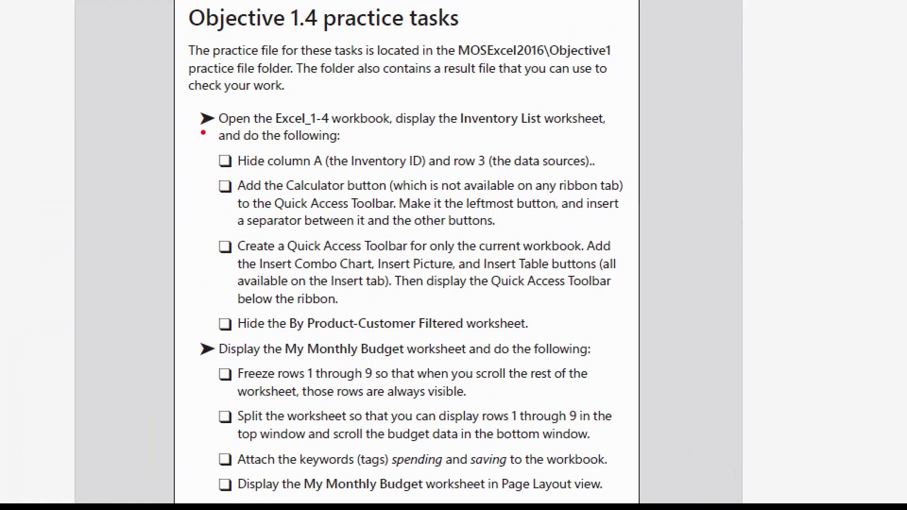
{"action": "mouse_move", "coordinate": [200, 132]}
{"action": "left_mouse_down"}
{"action": "mouse_move", "coordinate": [432, 164]}
{"action": "mouse_move", "coordinate": [668, 179]}
{"action": "left_mouse_up"}
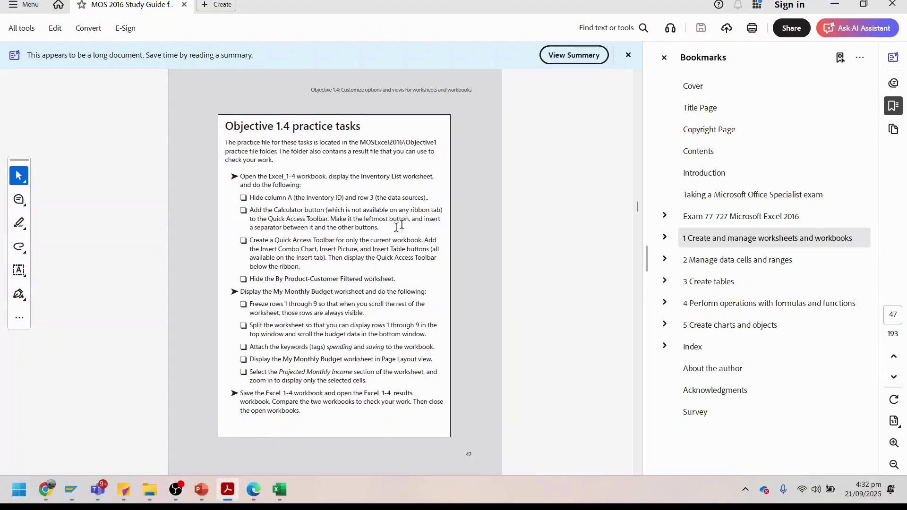
{"action": "left_click", "coordinate": [273, 493]}
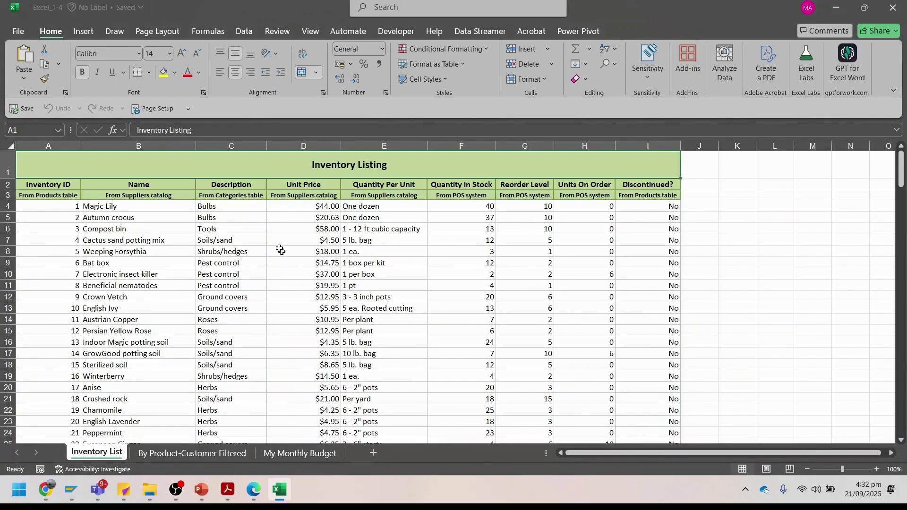
Step: Try hiding column A (Inventory ID) of the Inventory List worksheet, and undo it
{"action": "left_click", "coordinate": [65, 143]}
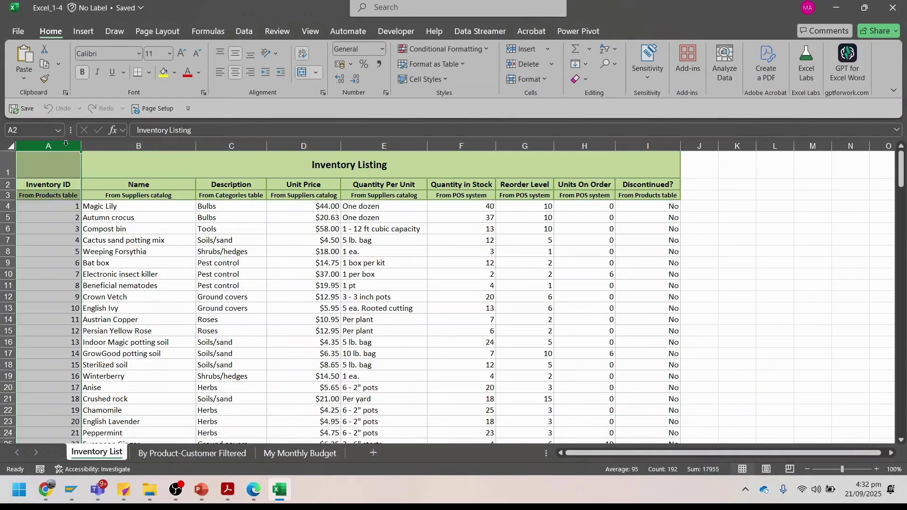
{"action": "right_click", "coordinate": [65, 143]}
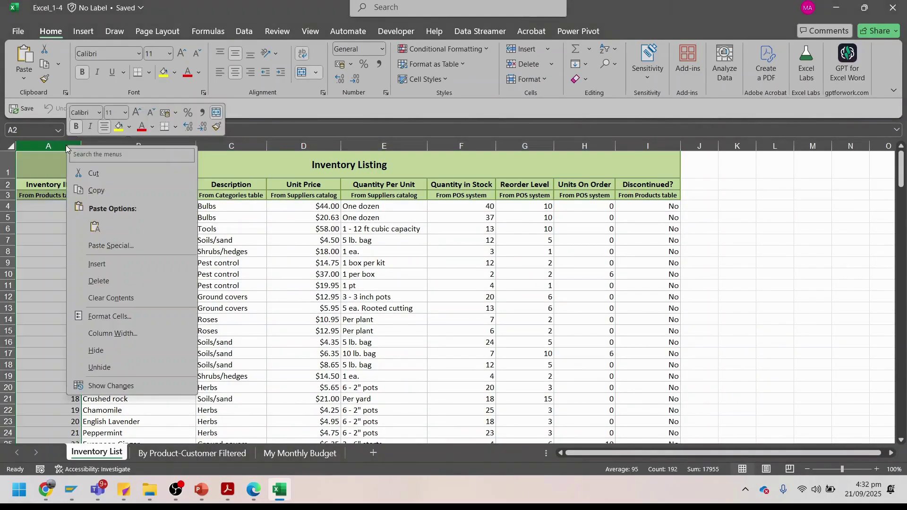
{"action": "left_click", "coordinate": [129, 355]}
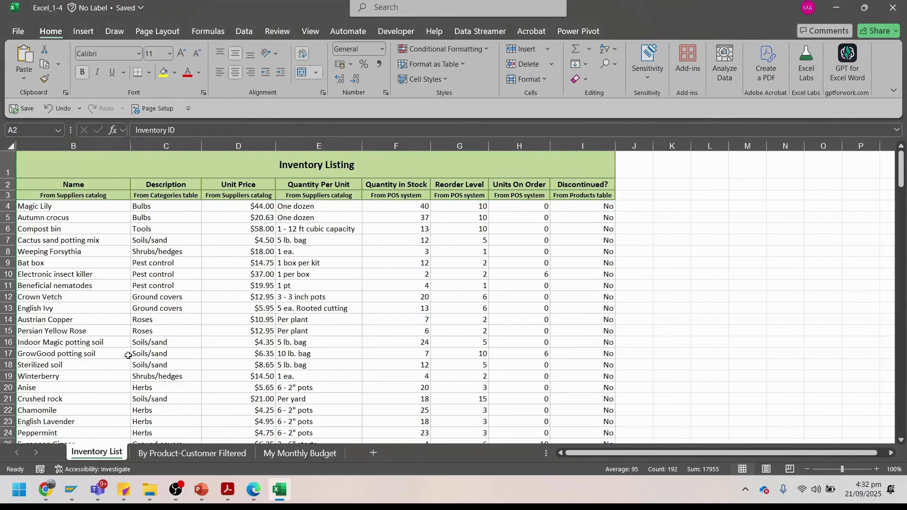
{"action": "key", "text": "ctrl+z"}
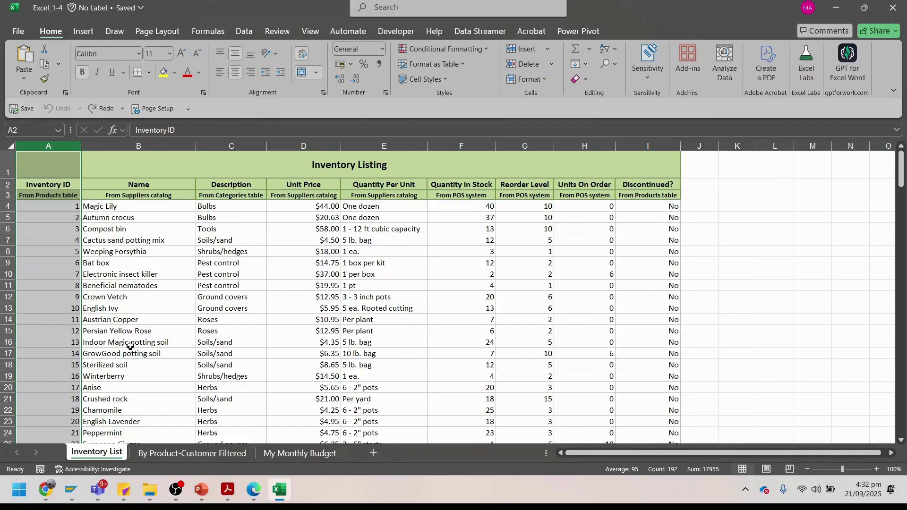
Step: Hide column A (Inventory ID) of the Inventory List worksheet with the Hide Columns command
{"action": "left_click", "coordinate": [586, 80]}
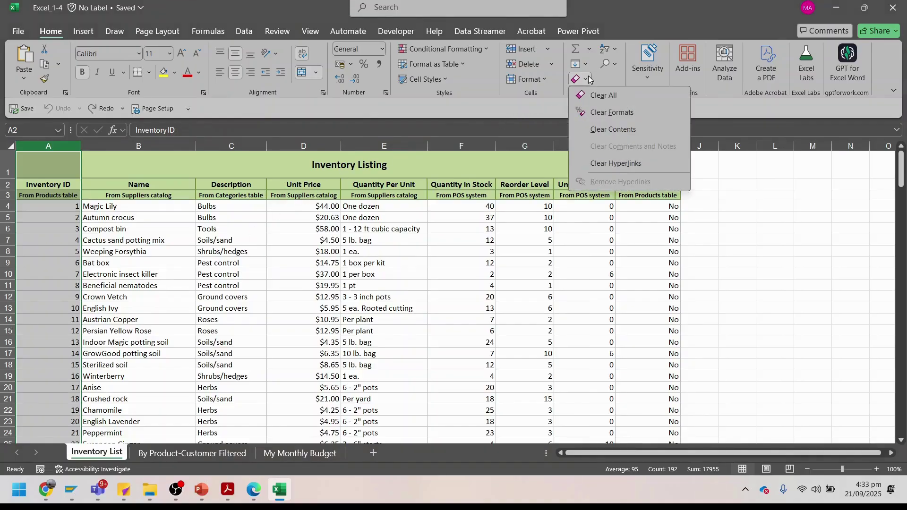
{"action": "left_click", "coordinate": [548, 77]}
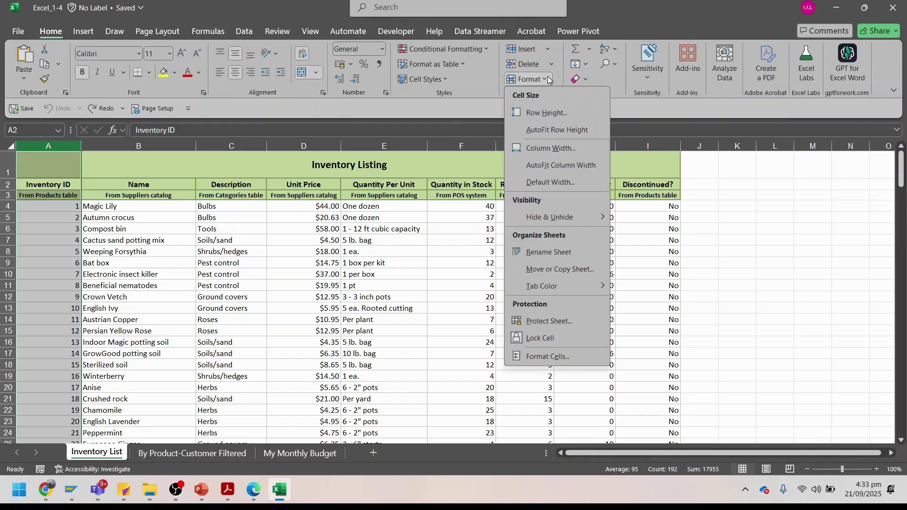
{"action": "left_click", "coordinate": [591, 16]}
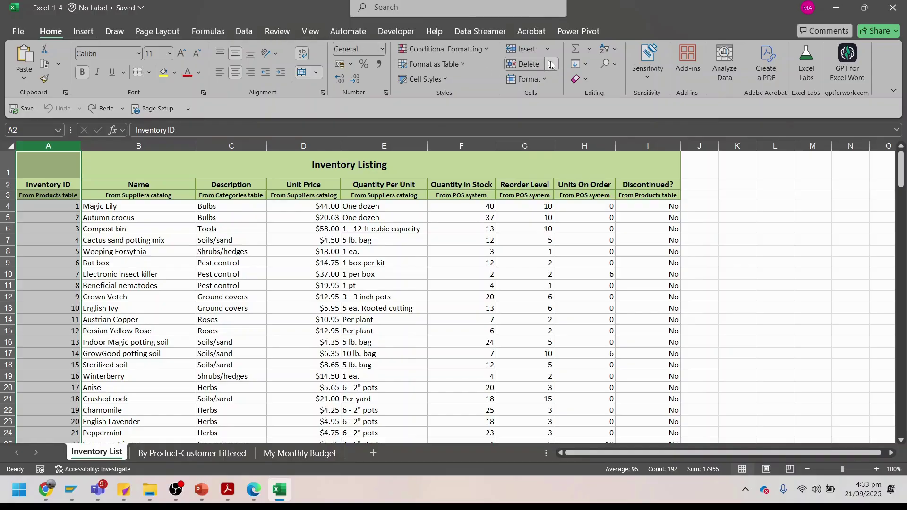
{"action": "left_click", "coordinate": [546, 79]}
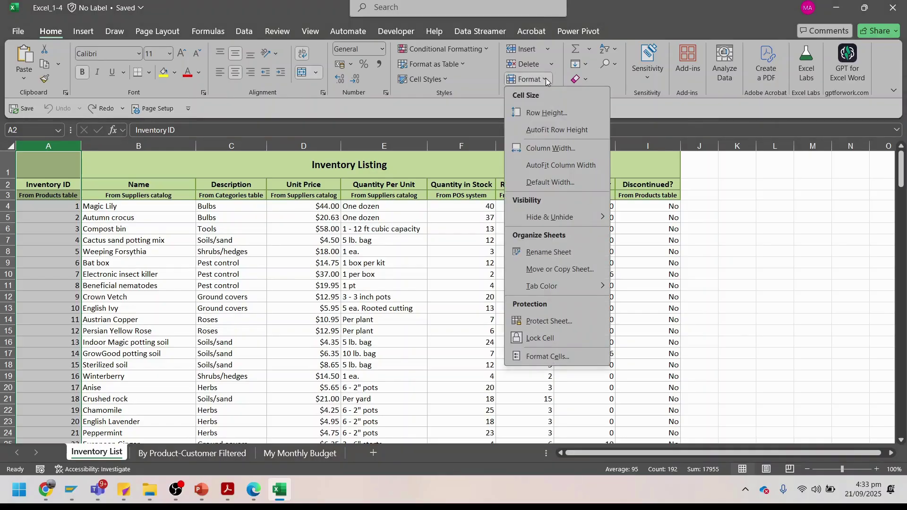
{"action": "mouse_move", "coordinate": [573, 217]}
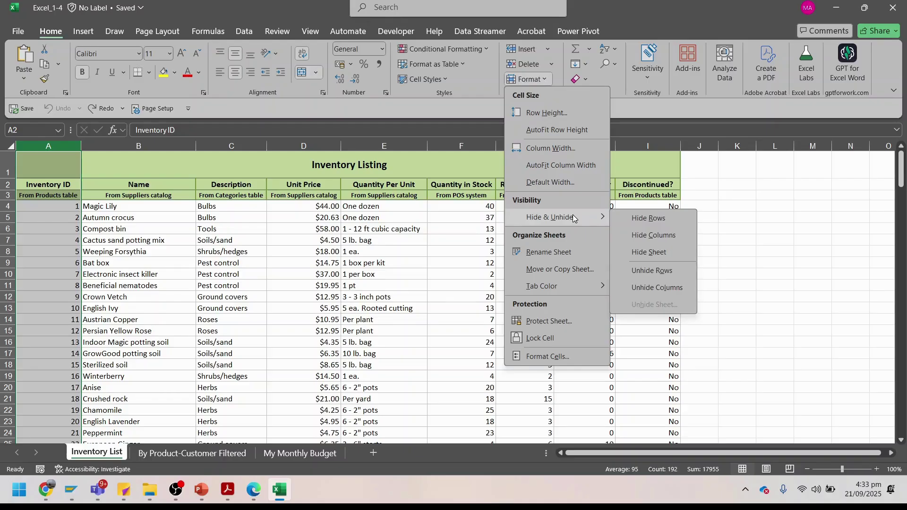
{"action": "left_click", "coordinate": [643, 229]}
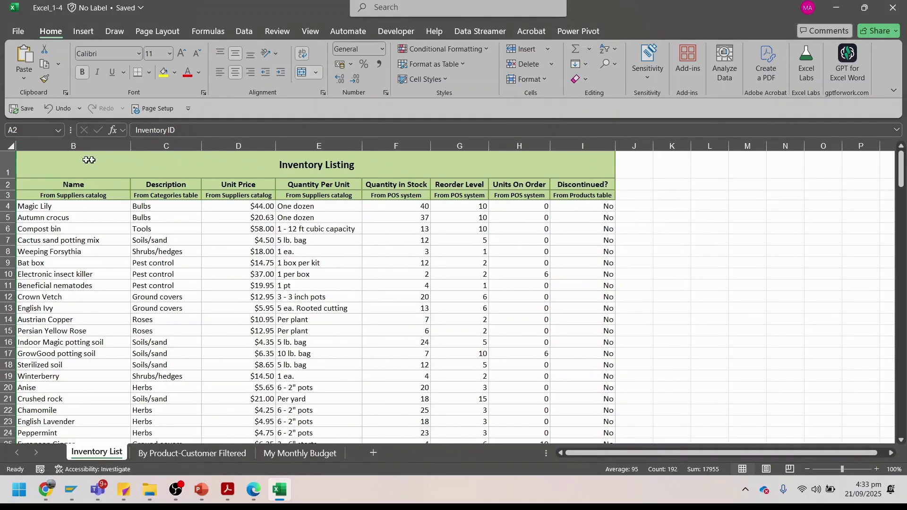
Step: Try hiding row 3 (the data sources) of the Inventory List worksheet, and undo it
{"action": "left_click", "coordinate": [6, 196]}
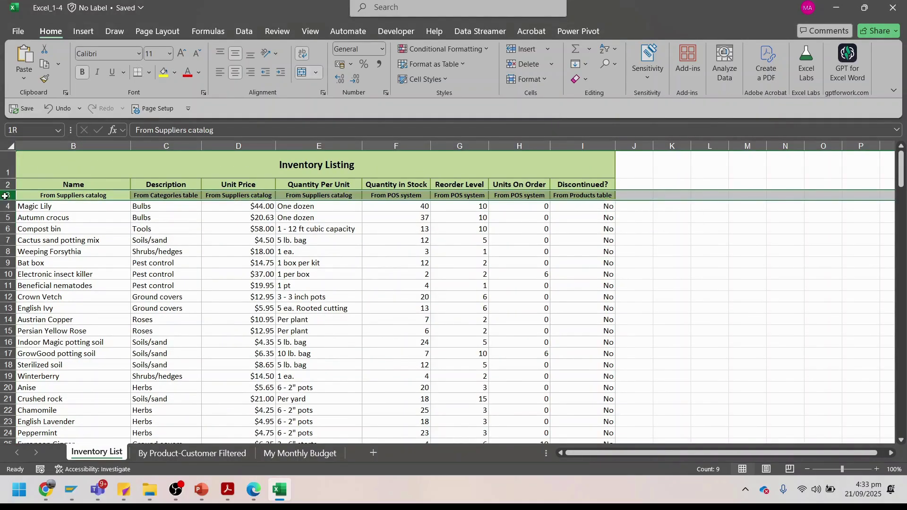
{"action": "right_click", "coordinate": [6, 197]}
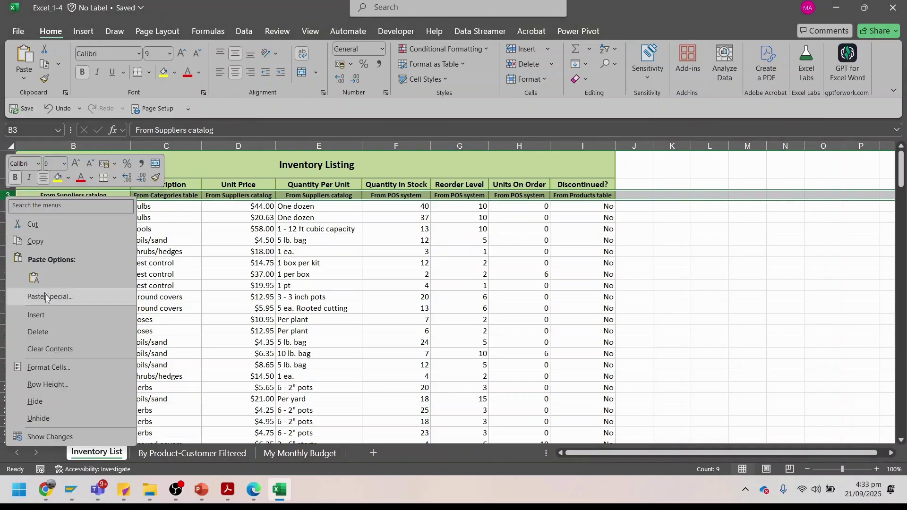
{"action": "left_click", "coordinate": [71, 401]}
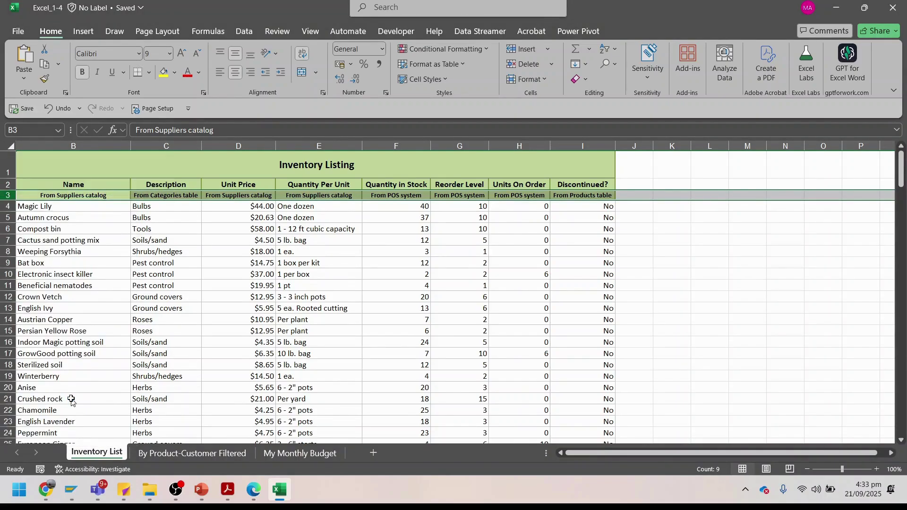
{"action": "key", "text": "ctrl+z"}
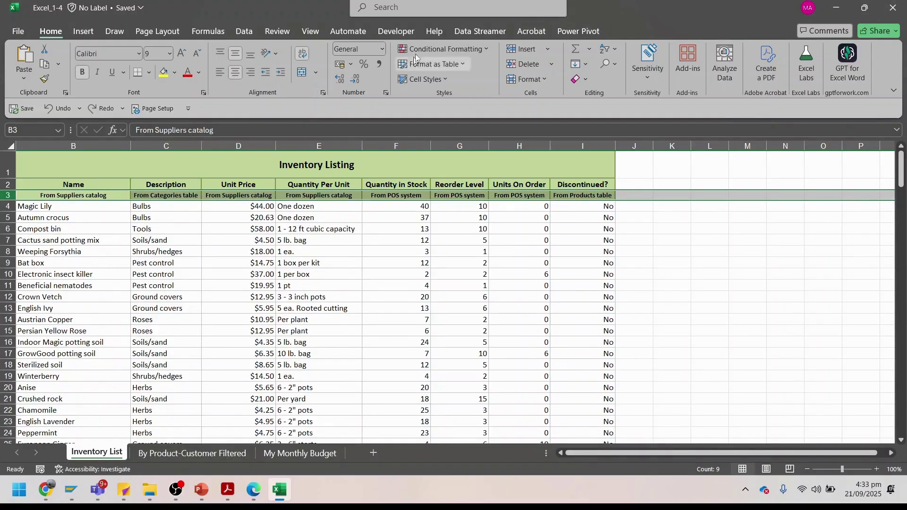
Step: Hide the selected row 3 with the data sources using the Hide Rows command
{"action": "left_click", "coordinate": [546, 79]}
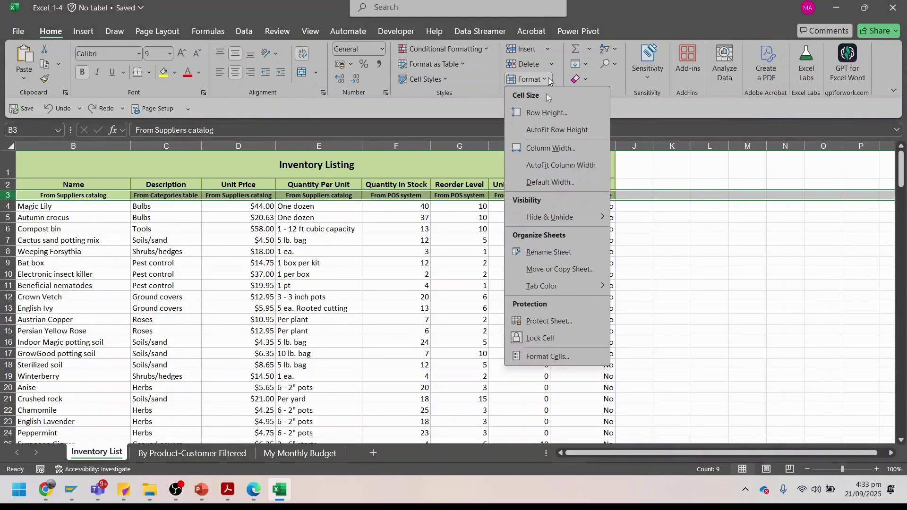
{"action": "mouse_move", "coordinate": [564, 217]}
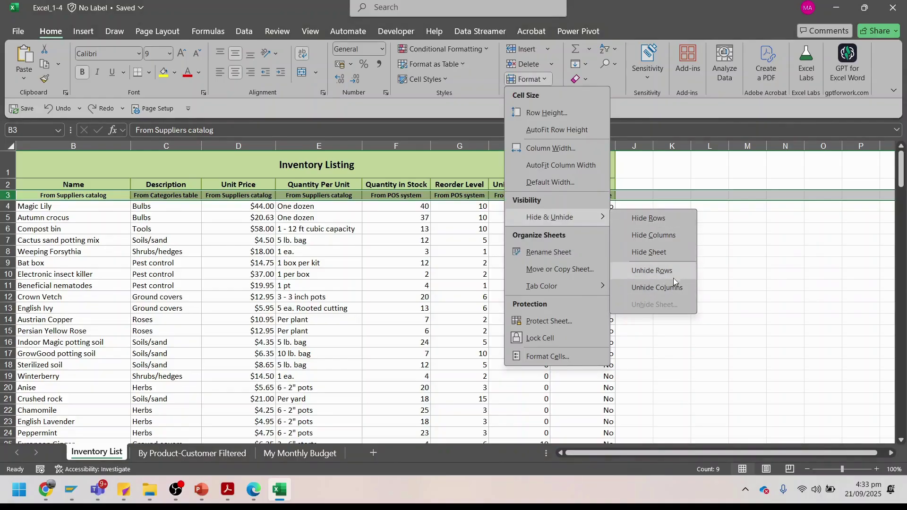
{"action": "left_click", "coordinate": [668, 219]}
Step: Review the Objective 1.4 task about adding the Calculator button to the Quick Access Toolbar in Acrobat and return to Excel
{"action": "key", "text": "alt+Tab"}
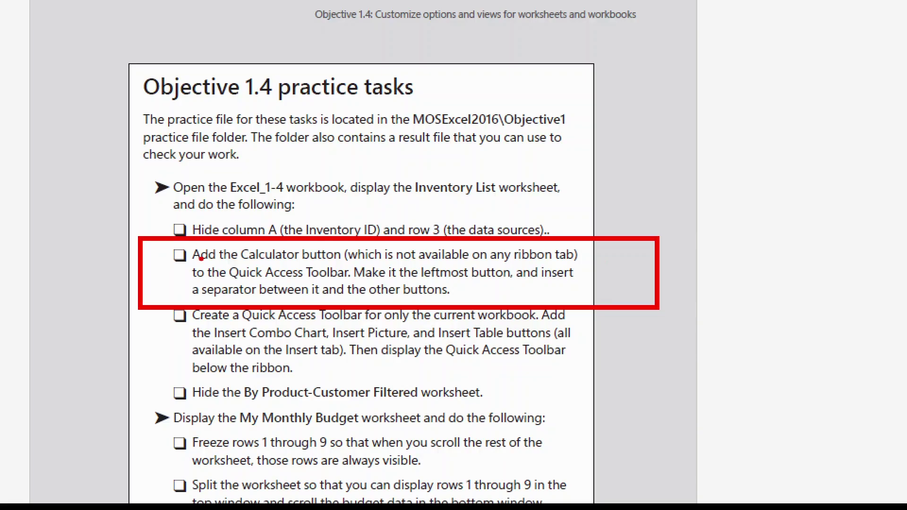
{"action": "left_click_drag", "start_coordinate": [194, 261], "coordinate": [436, 260]}
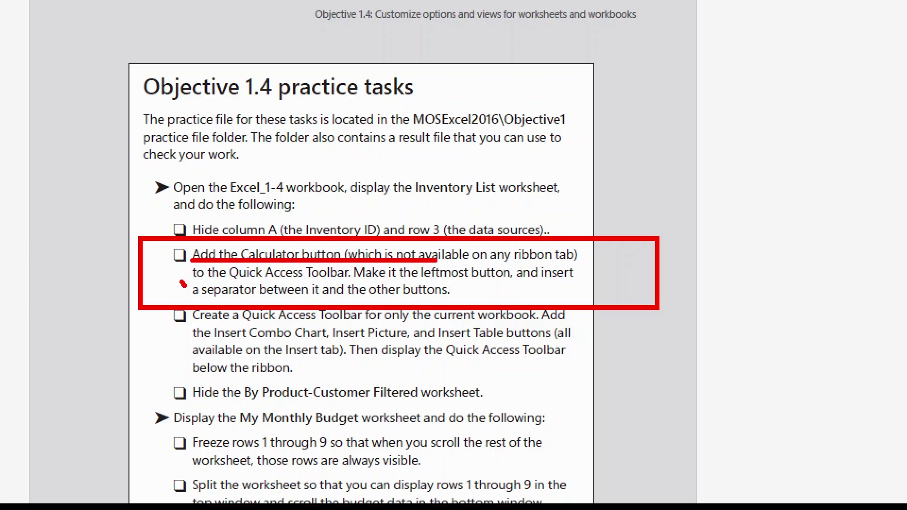
{"action": "left_click_drag", "start_coordinate": [182, 282], "coordinate": [578, 284]}
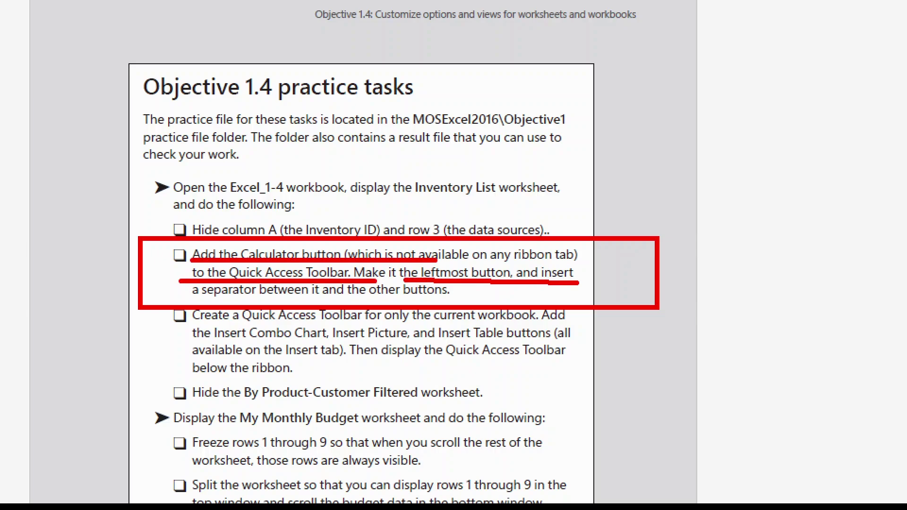
{"action": "left_click_drag", "start_coordinate": [178, 297], "coordinate": [473, 297]}
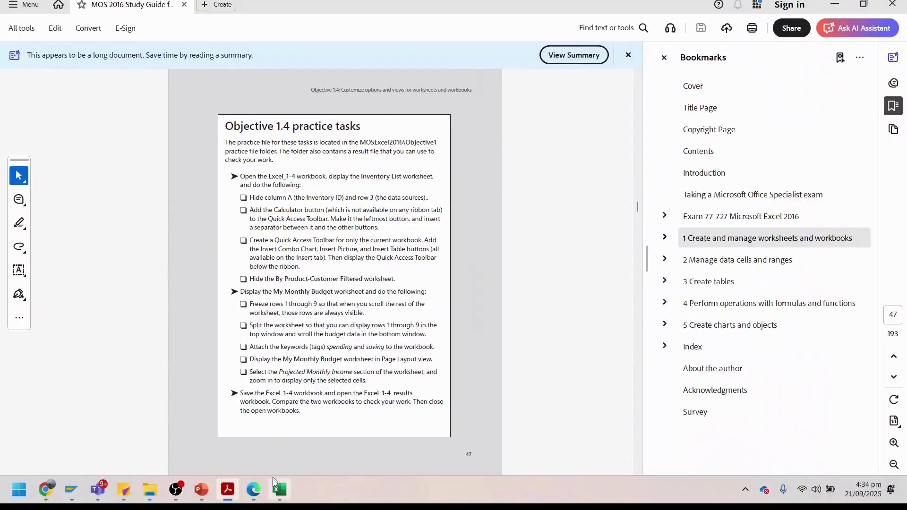
{"action": "left_click", "coordinate": [278, 488]}
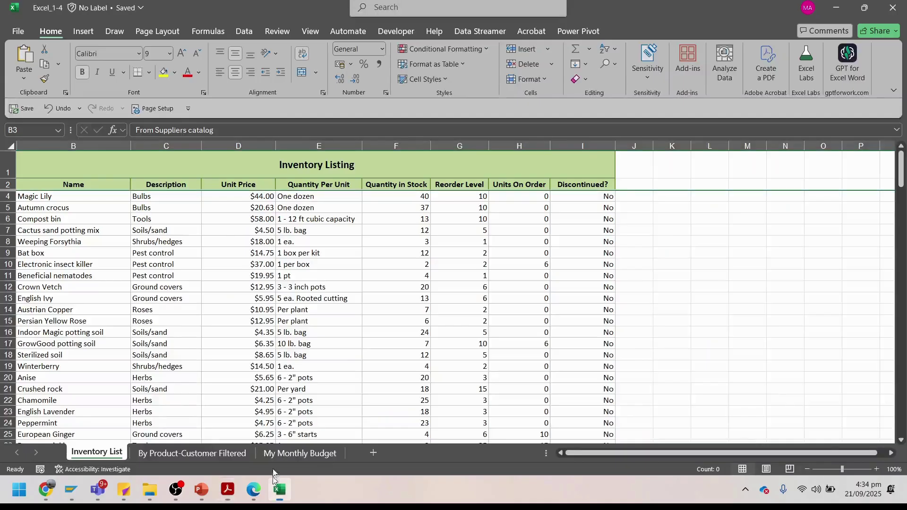
Step: Hide the Quick Access Toolbar and show it again
{"action": "right_click", "coordinate": [206, 111]}
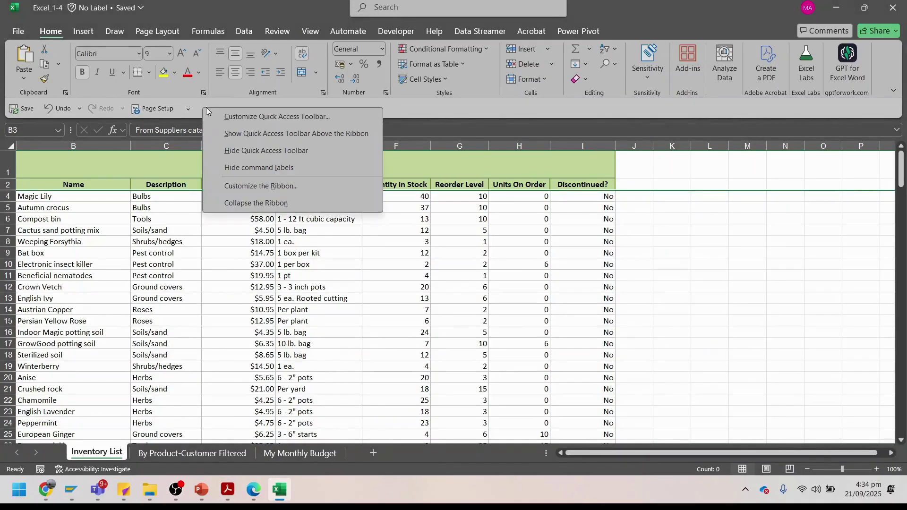
{"action": "left_click", "coordinate": [256, 151]}
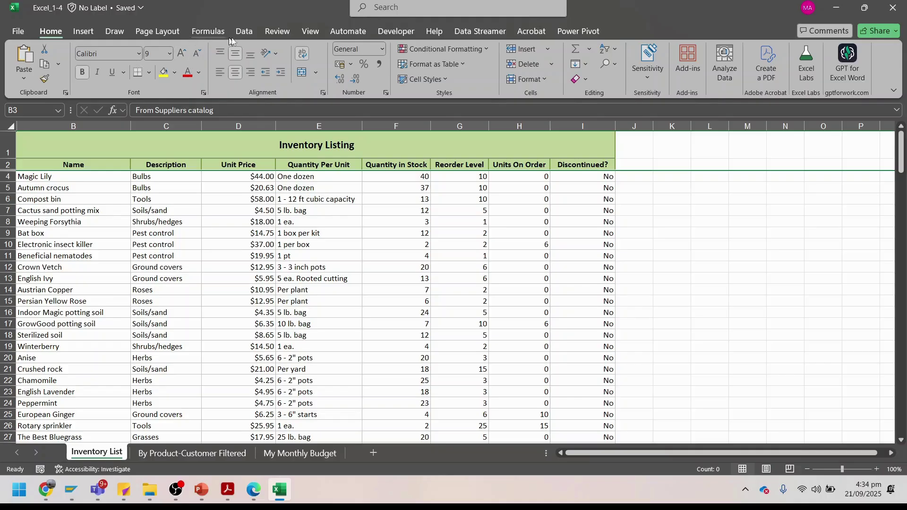
{"action": "right_click", "coordinate": [287, 13]}
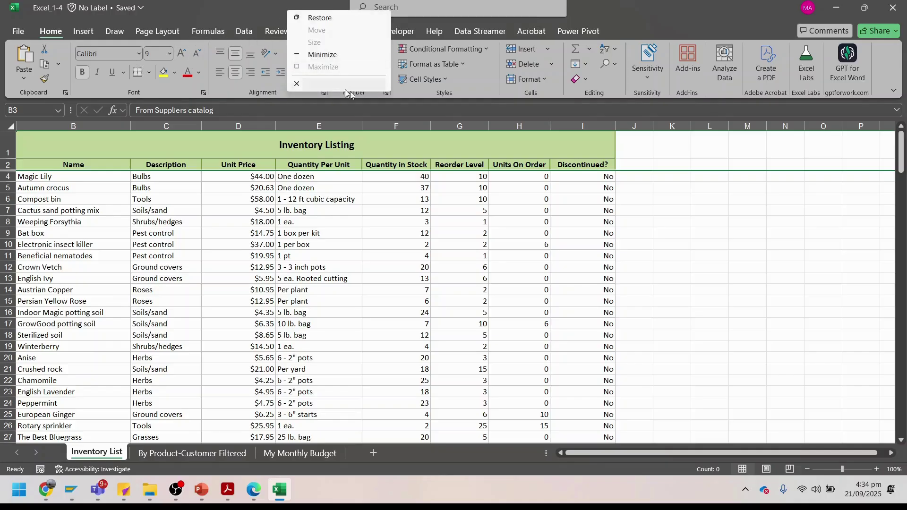
{"action": "right_click", "coordinate": [474, 91]}
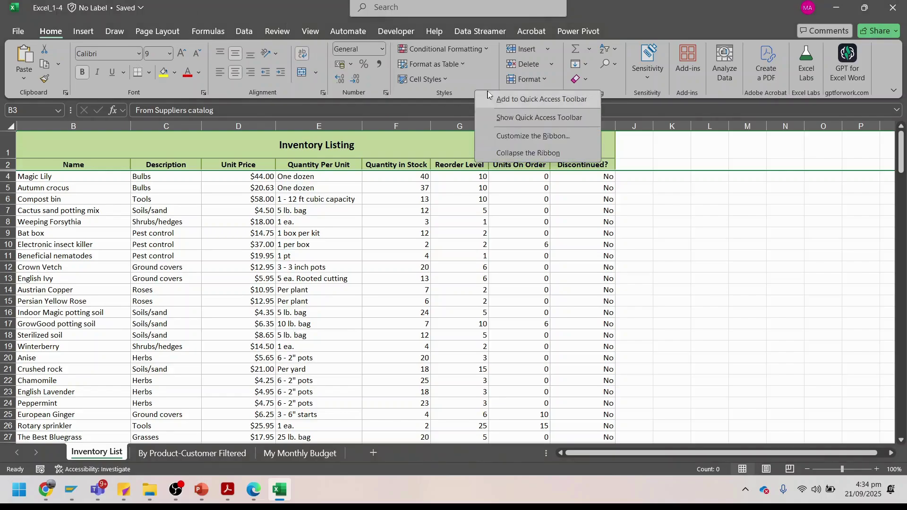
{"action": "left_click", "coordinate": [521, 119]}
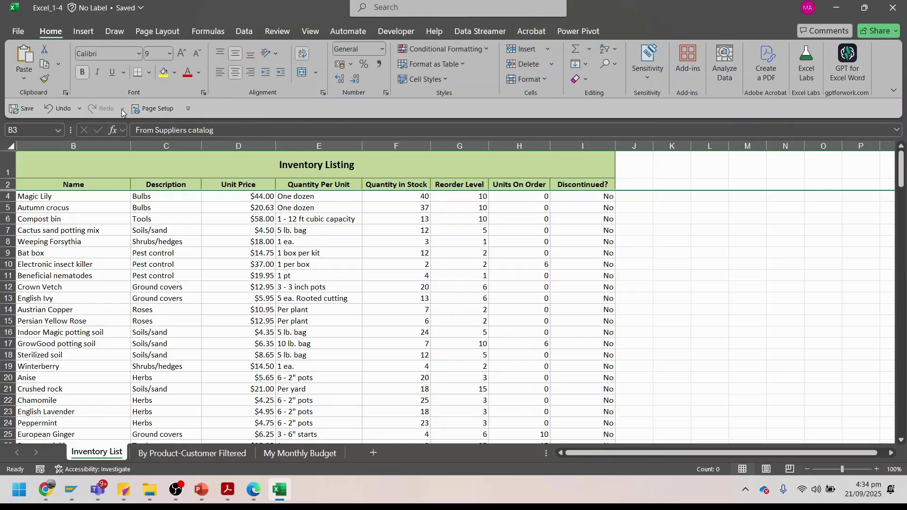
{"action": "key", "text": "alt"}
{"action": "key", "text": "q"}
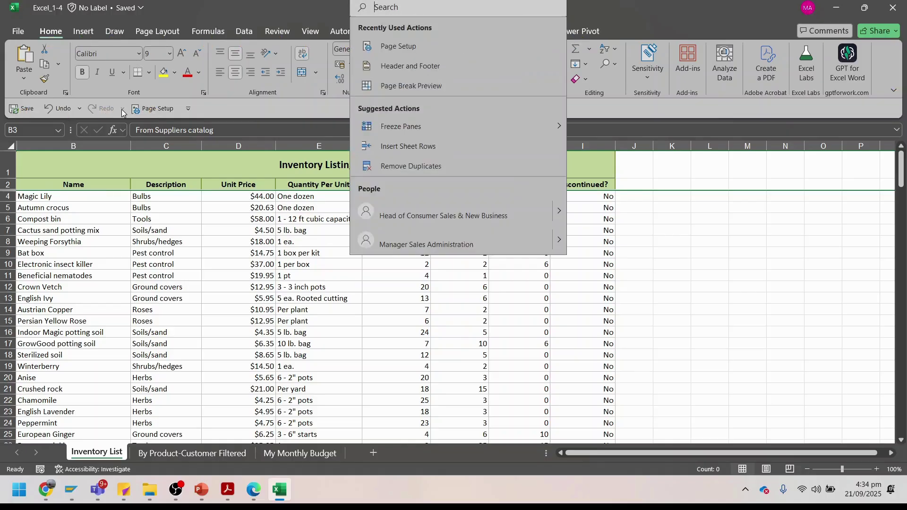
{"action": "key", "text": "alt"}
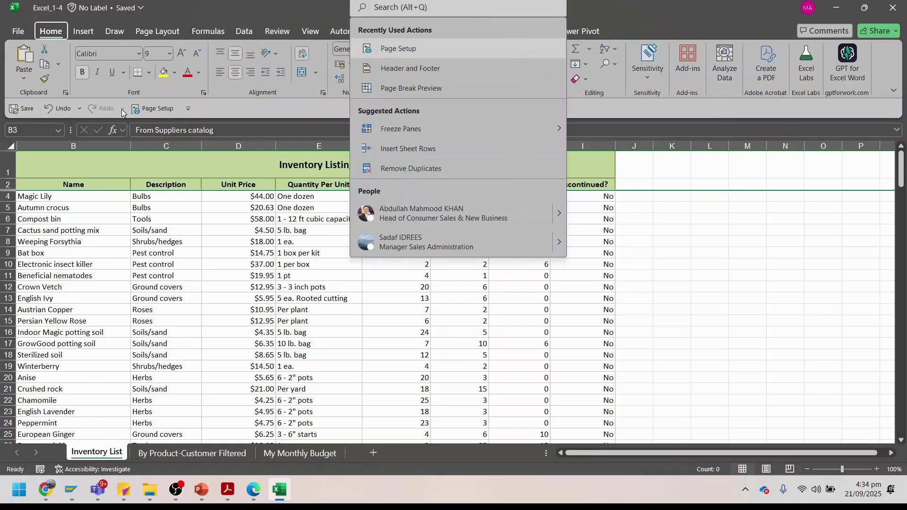
{"action": "key", "text": "h"}
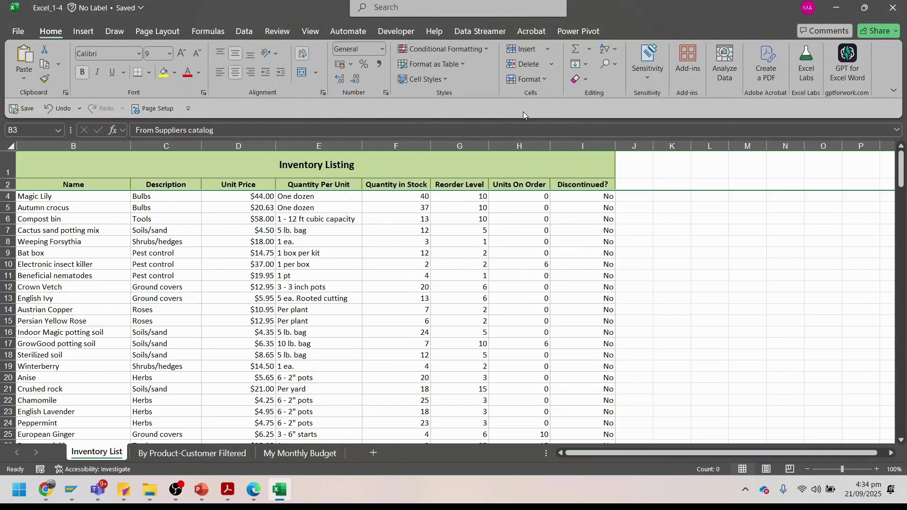
Step: Display the access-key hints for the ribbon and the Home commands, and open the search box through its hint
{"action": "key", "text": "alt"}
{"action": "key", "text": "h"}
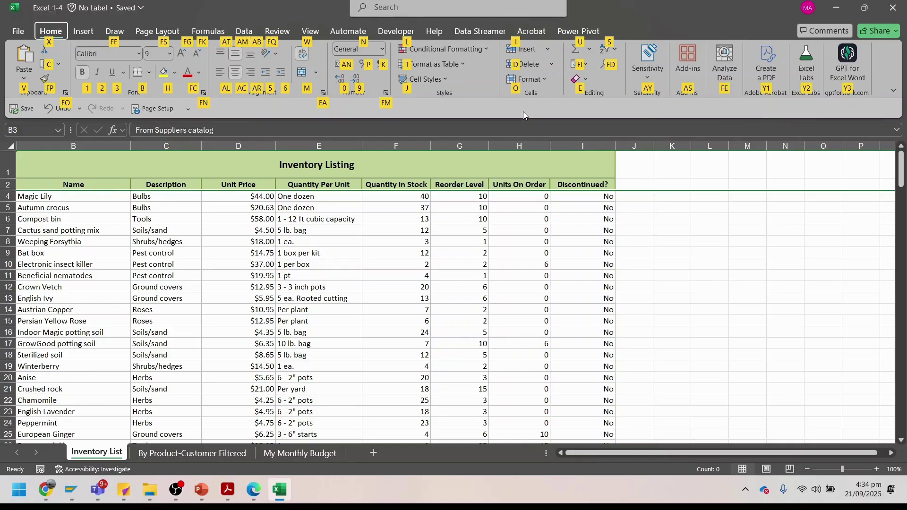
{"action": "key", "text": "Escape"}
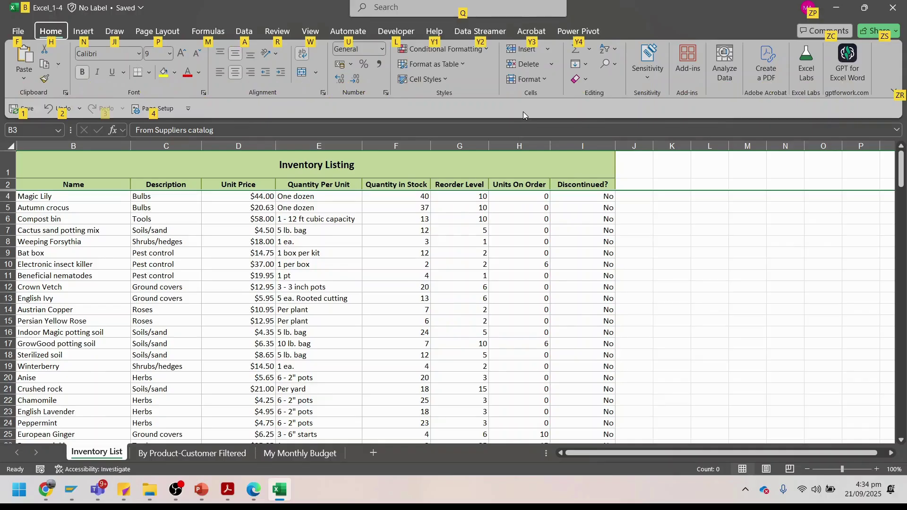
{"action": "key", "text": "q"}
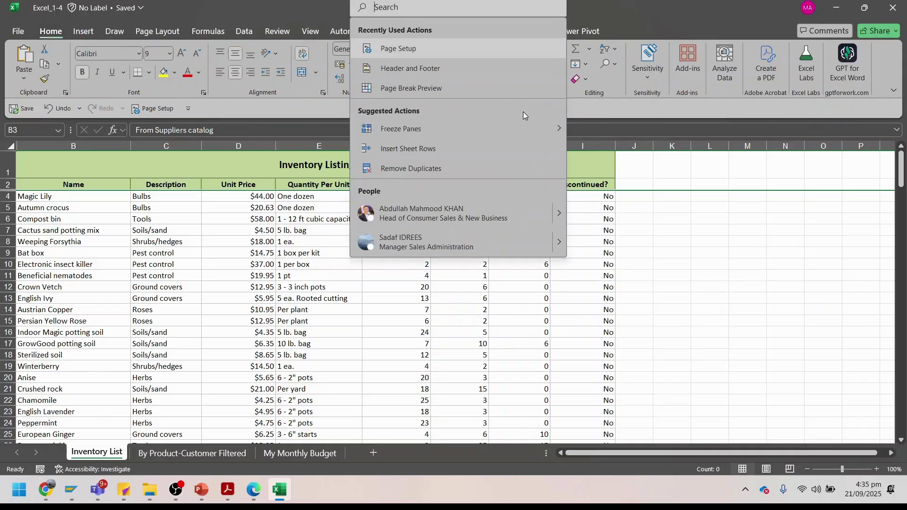
{"action": "key", "text": "Escape"}
{"action": "key", "text": "alt"}
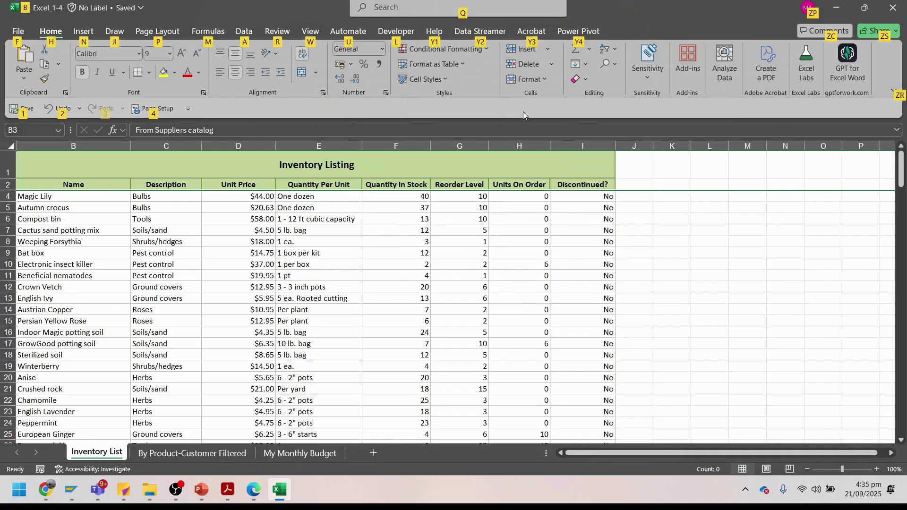
{"action": "key", "text": "h"}
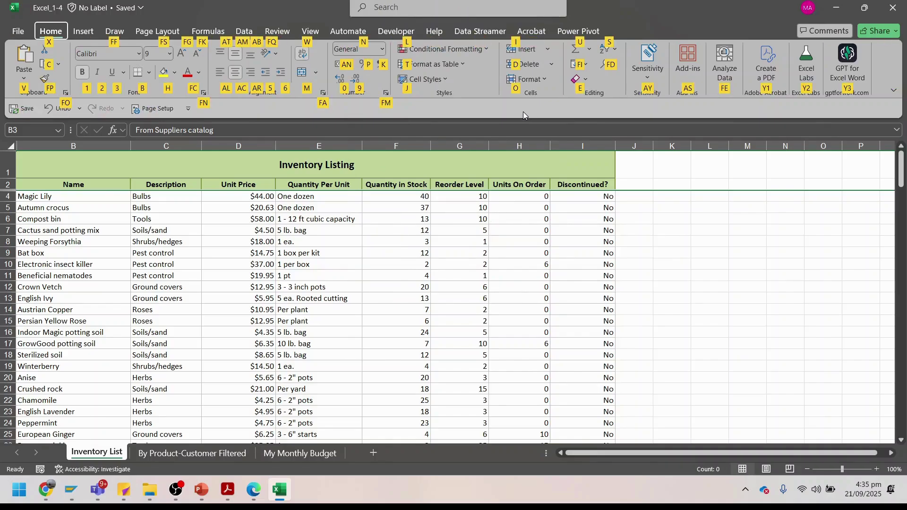
{"action": "key", "text": "Escape"}
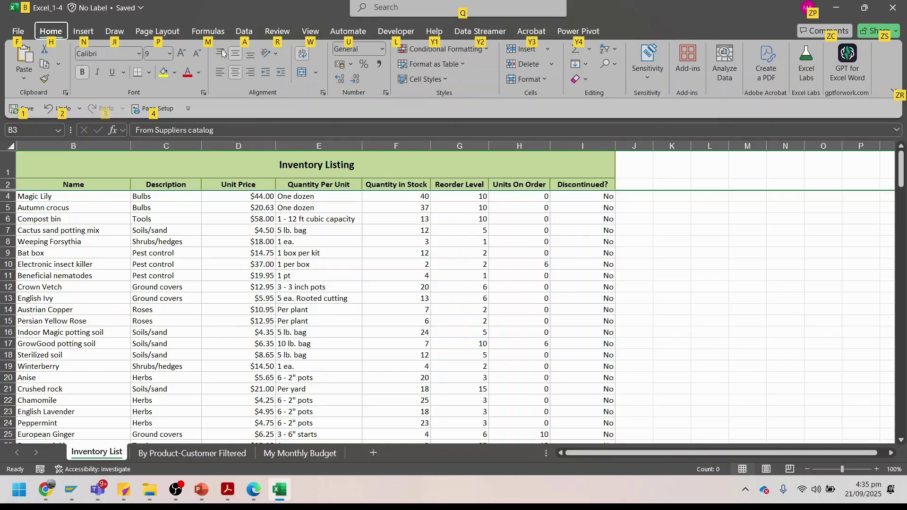
Step: Open Page Setup through its Quick Access Toolbar access key, close it, and display the access-key hints again
{"action": "left_click", "coordinate": [217, 109]}
{"action": "key", "text": "alt"}
{"action": "key", "text": "alt"}
{"action": "key", "text": "alt"}
{"action": "key", "text": "4"}
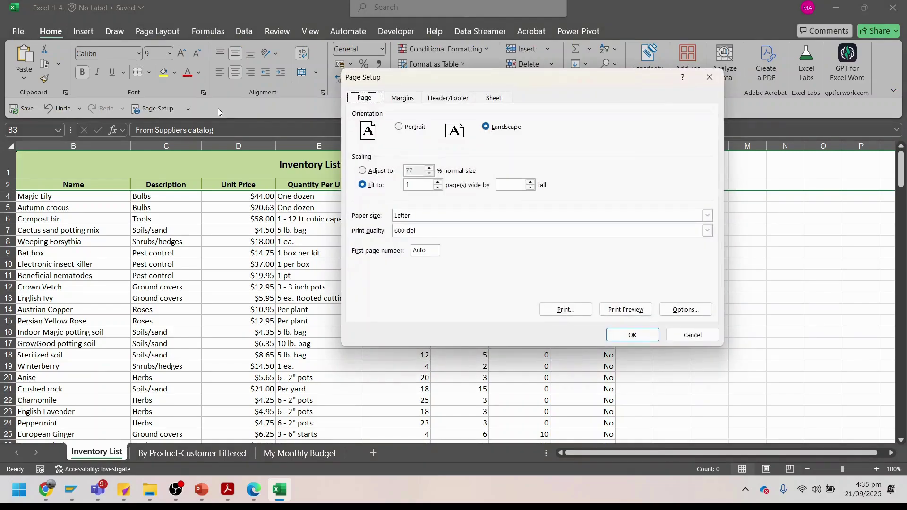
{"action": "key", "text": "Return"}
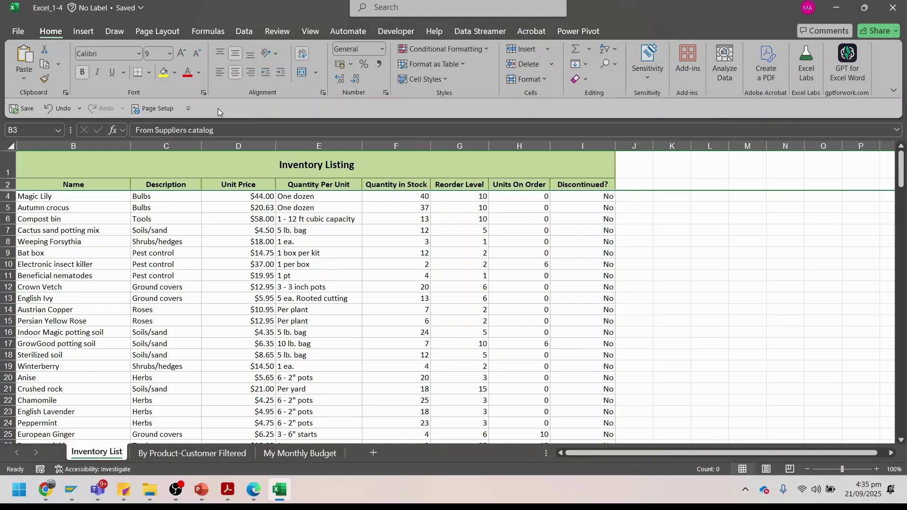
{"action": "key", "text": "alt"}
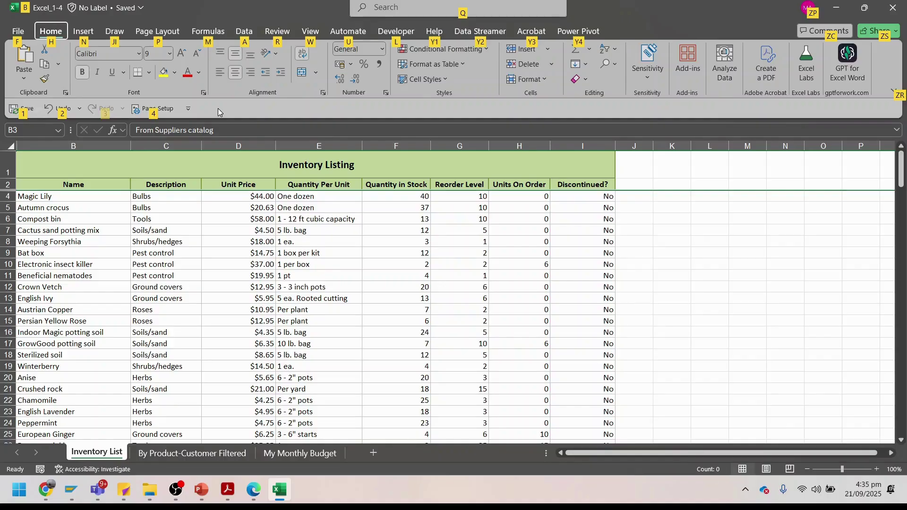
{"action": "key", "text": "Escape"}
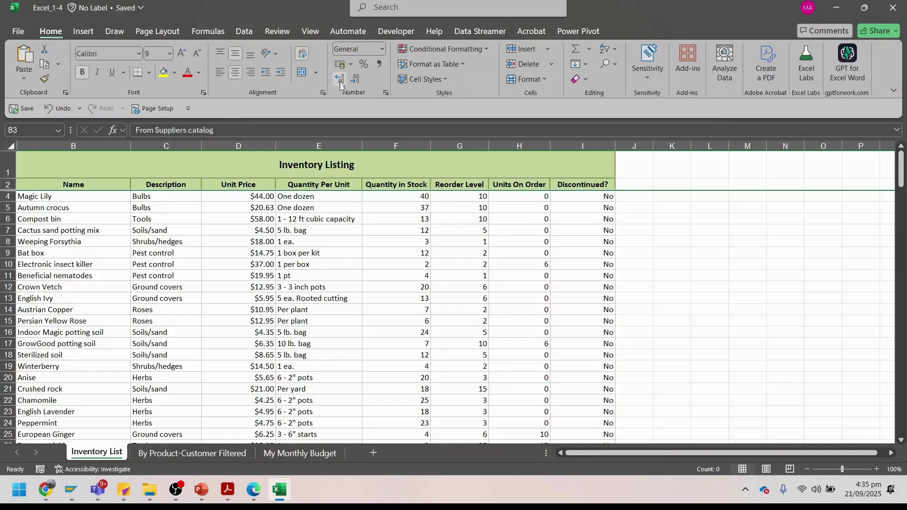
Step: Open the Quick Access Toolbar customization options and list All Commands as the source of commands
{"action": "right_click", "coordinate": [482, 92]}
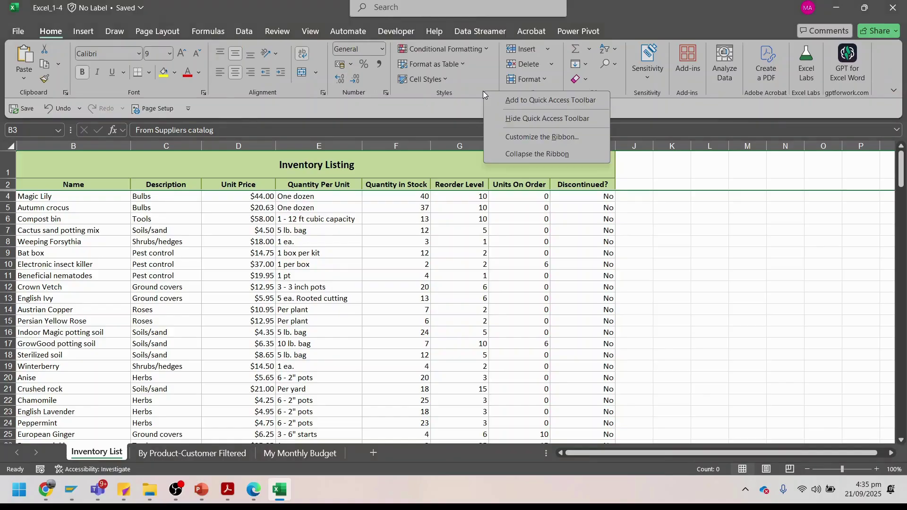
{"action": "left_click", "coordinate": [508, 137]}
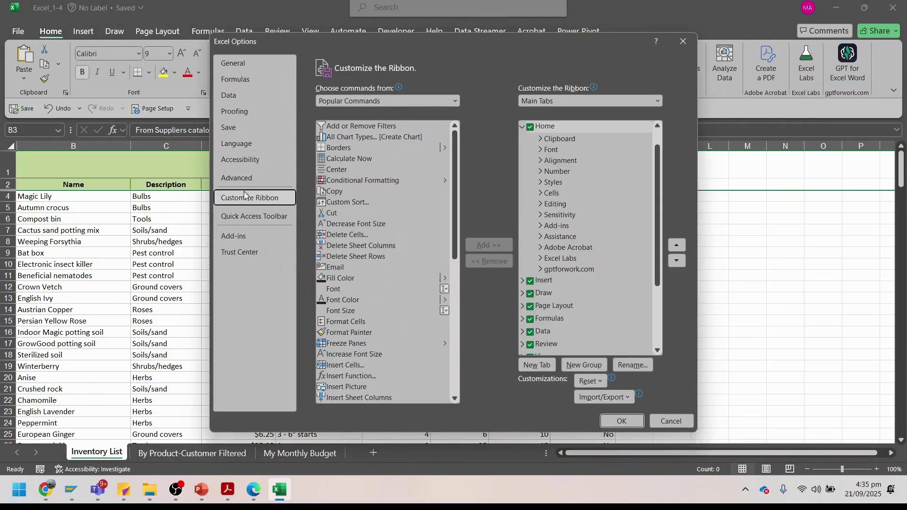
{"action": "left_click", "coordinate": [243, 218]}
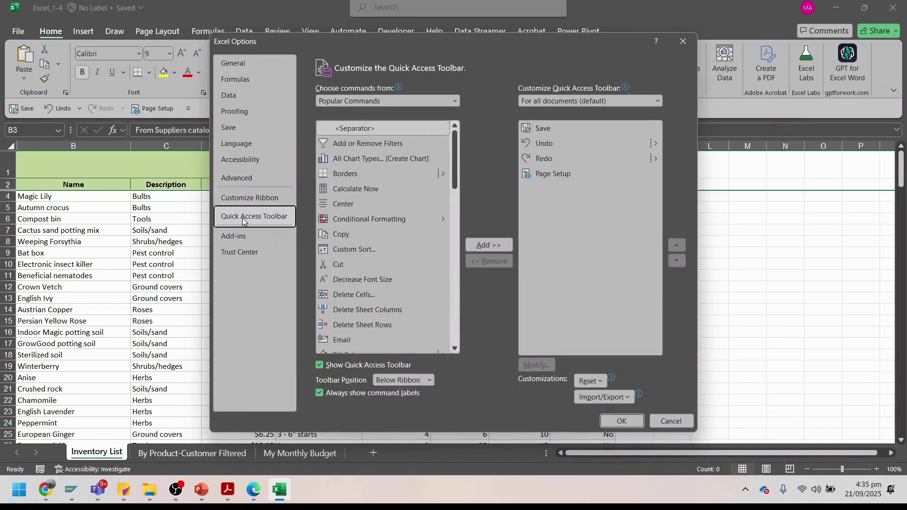
{"action": "left_click", "coordinate": [452, 100]}
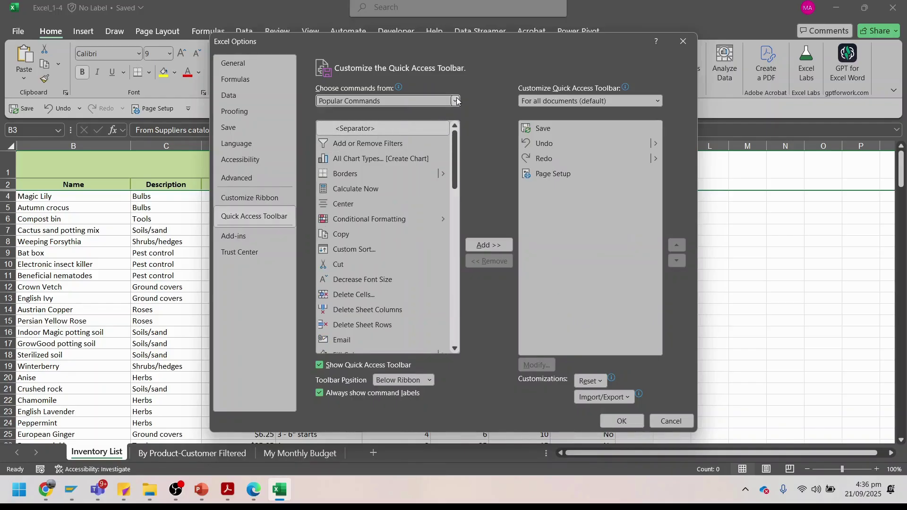
{"action": "left_click", "coordinate": [398, 136]}
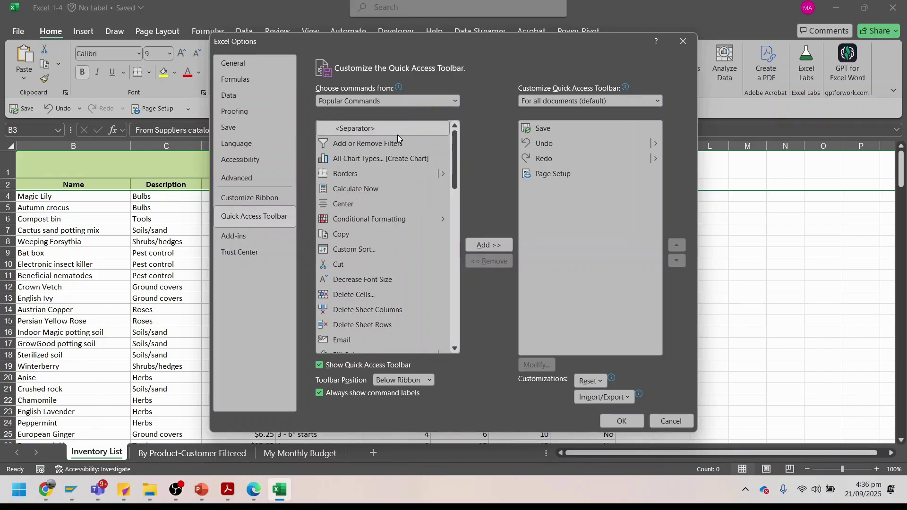
Step: Find the Calculator command among all commands and add it to the Quick Access Toolbar for all documents
{"action": "scroll", "coordinate": [429, 174], "scroll_direction": "down", "scroll_amount": 12}
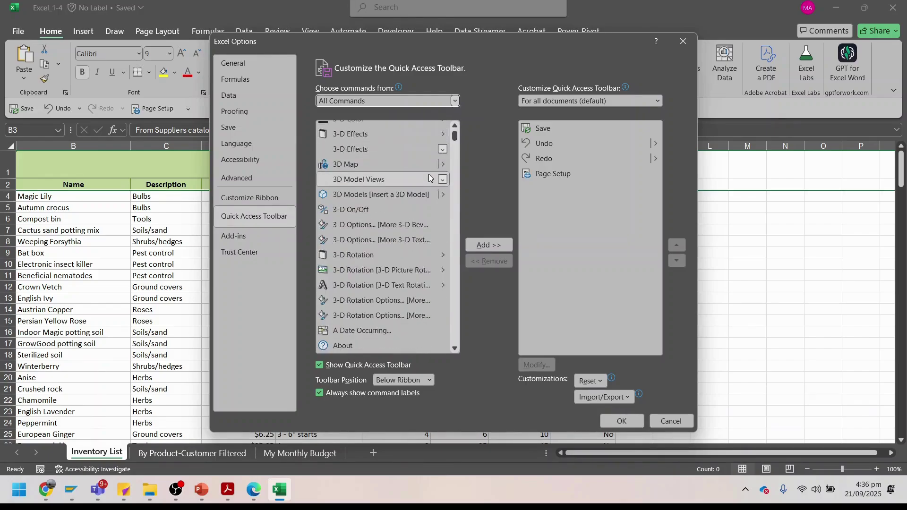
{"action": "scroll", "coordinate": [391, 244], "scroll_direction": "down", "scroll_amount": 7}
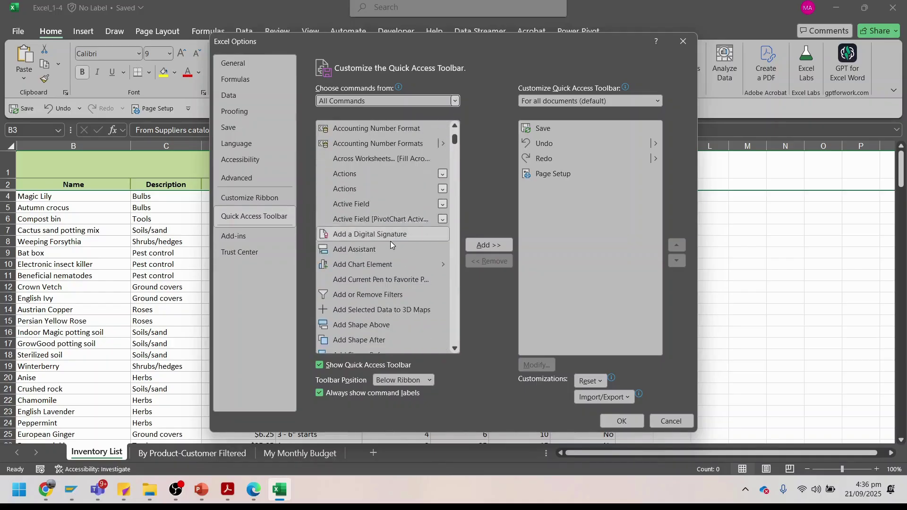
{"action": "scroll", "coordinate": [390, 244], "scroll_direction": "down", "scroll_amount": 6}
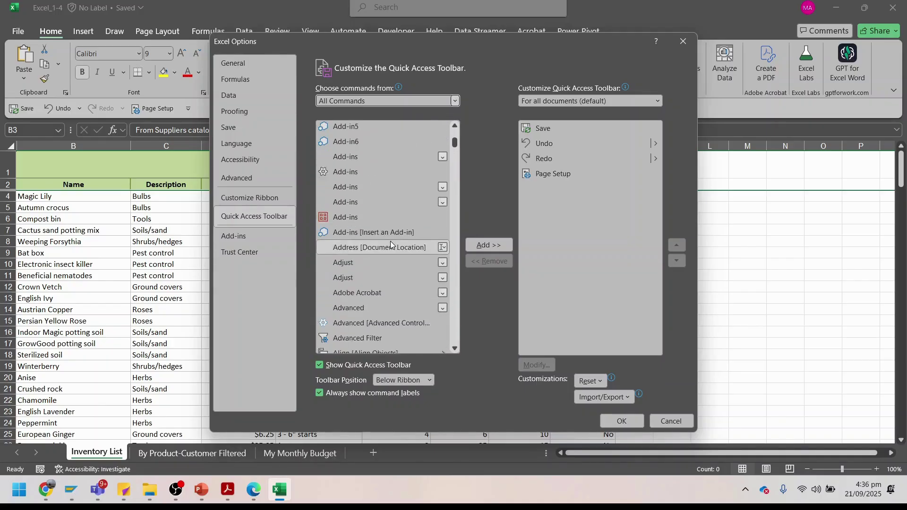
{"action": "scroll", "coordinate": [390, 241], "scroll_direction": "down", "scroll_amount": 4}
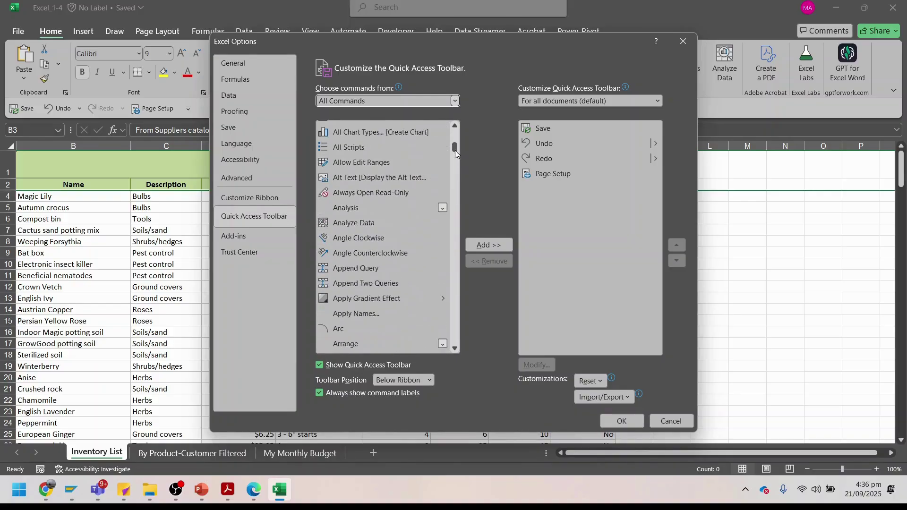
{"action": "mouse_move", "coordinate": [455, 150]}
{"action": "left_mouse_down"}
{"action": "mouse_move", "coordinate": [454, 195]}
{"action": "mouse_move", "coordinate": [455, 179]}
{"action": "left_mouse_up"}
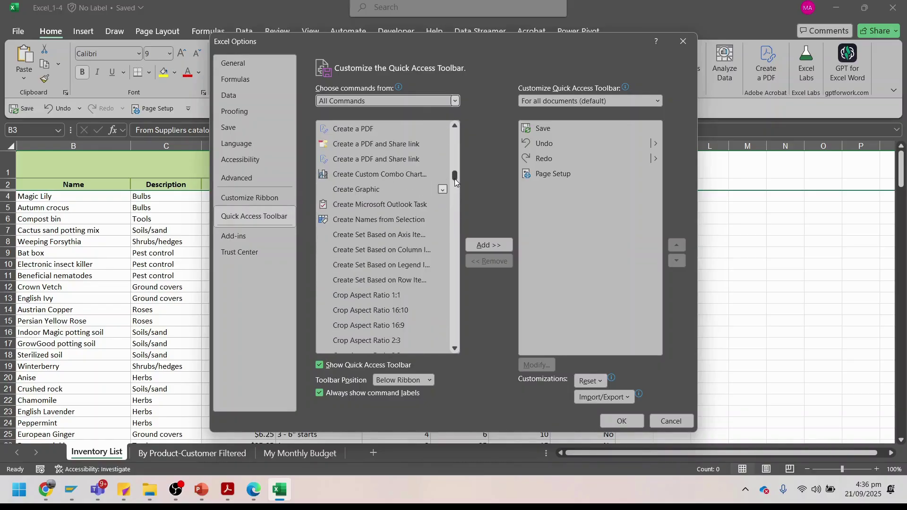
{"action": "scroll", "coordinate": [400, 177], "scroll_direction": "up", "scroll_amount": 4}
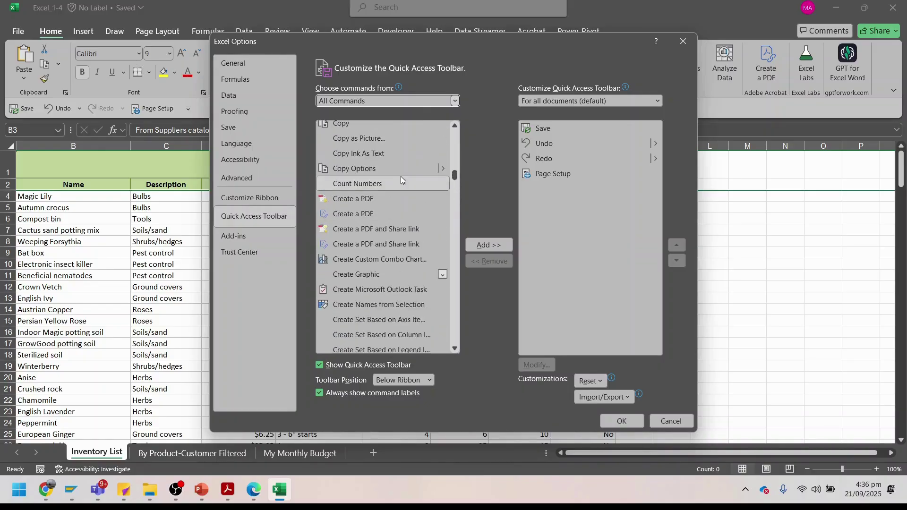
{"action": "left_click", "coordinate": [454, 127]}
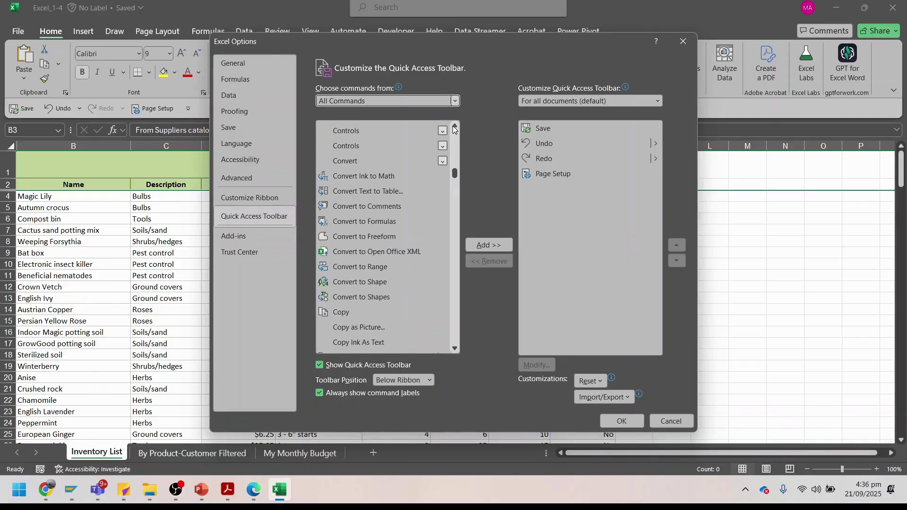
{"action": "left_click", "coordinate": [454, 128]}
{"action": "left_click", "coordinate": [454, 127]}
{"action": "left_click", "coordinate": [454, 128]}
{"action": "left_click", "coordinate": [454, 128]}
{"action": "left_click", "coordinate": [454, 128]}
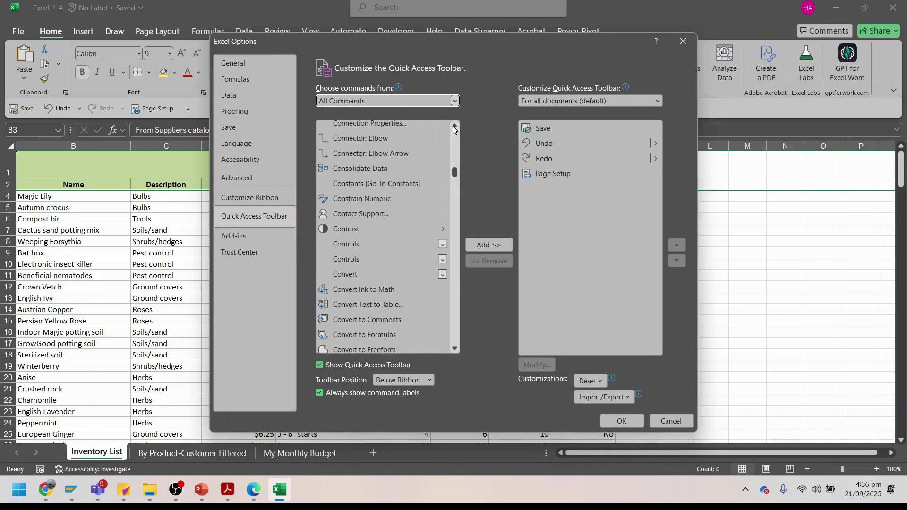
{"action": "left_click", "coordinate": [454, 128]}
{"action": "left_click", "coordinate": [454, 127]}
{"action": "left_click", "coordinate": [454, 128]}
{"action": "left_click", "coordinate": [454, 128]}
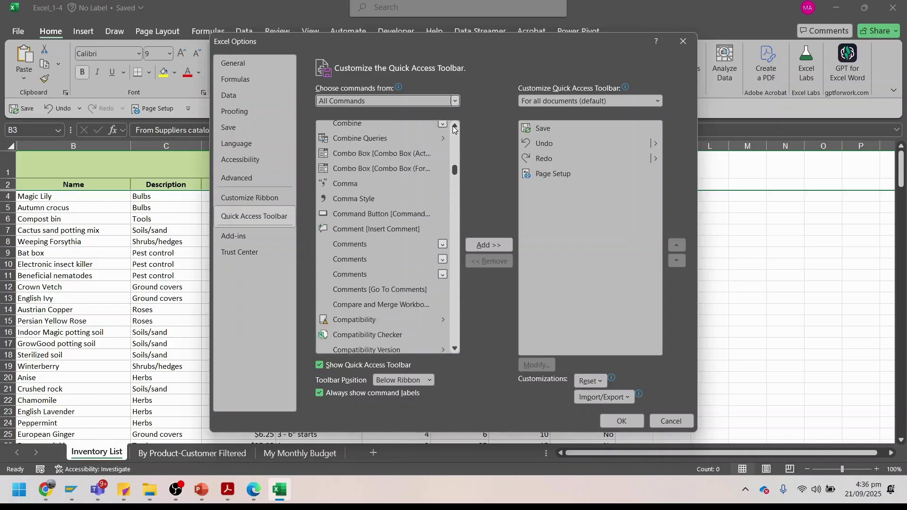
{"action": "left_click", "coordinate": [454, 128]}
{"action": "left_click", "coordinate": [454, 128]}
{"action": "left_click", "coordinate": [454, 127]}
{"action": "left_click", "coordinate": [455, 128]}
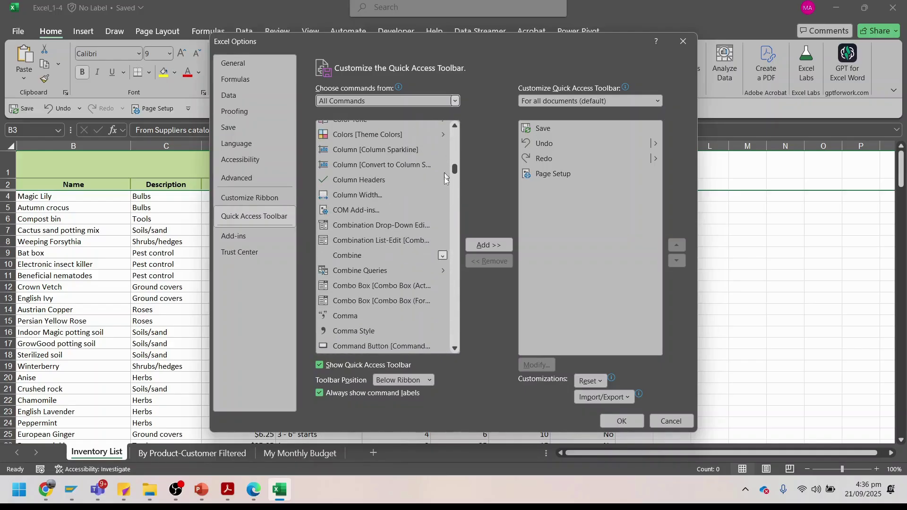
{"action": "left_click", "coordinate": [454, 127]}
{"action": "left_click", "coordinate": [455, 127]}
{"action": "left_click", "coordinate": [454, 127]}
{"action": "left_click", "coordinate": [454, 127]}
{"action": "left_click", "coordinate": [455, 127]}
{"action": "left_click", "coordinate": [455, 127]}
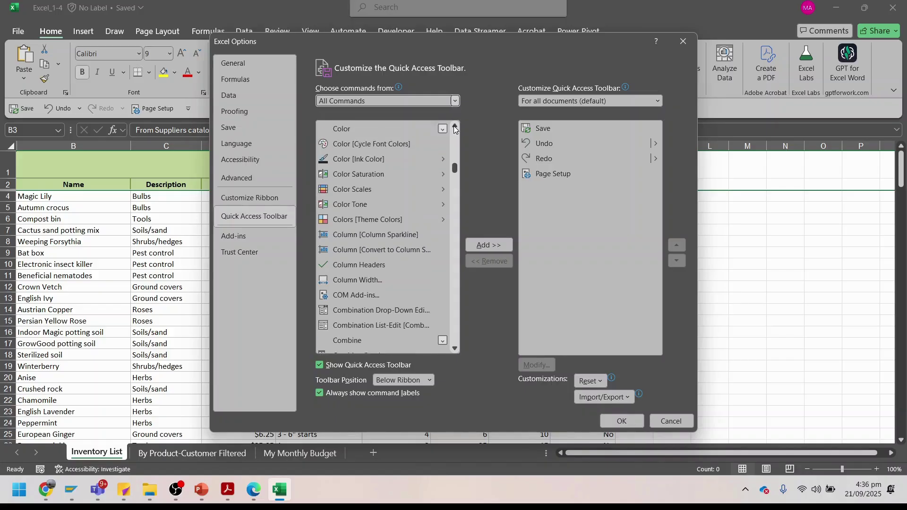
{"action": "left_click", "coordinate": [454, 127]}
{"action": "left_click", "coordinate": [455, 126]}
{"action": "left_click", "coordinate": [455, 127]}
{"action": "left_click", "coordinate": [455, 127]}
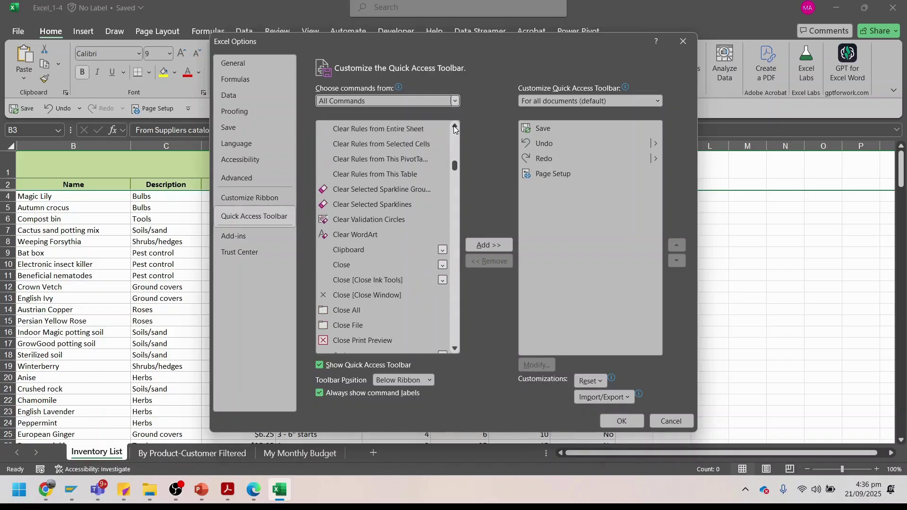
{"action": "left_click", "coordinate": [454, 127]}
{"action": "left_click", "coordinate": [455, 127]}
{"action": "left_click", "coordinate": [455, 126]}
{"action": "left_click", "coordinate": [454, 127]}
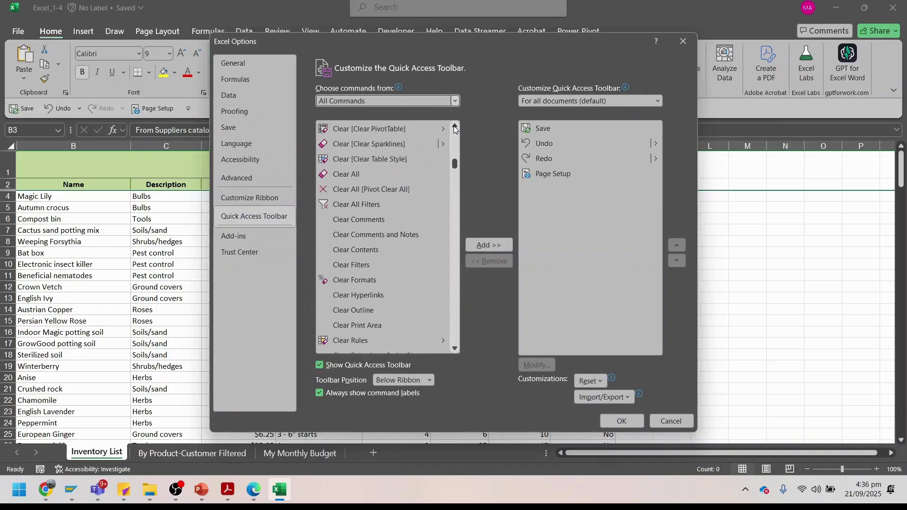
{"action": "left_click", "coordinate": [455, 127]}
{"action": "left_click", "coordinate": [455, 127]}
{"action": "left_click", "coordinate": [454, 126]}
{"action": "left_click", "coordinate": [454, 127]}
{"action": "left_click", "coordinate": [455, 127]}
{"action": "left_click", "coordinate": [454, 127]}
{"action": "left_click", "coordinate": [454, 127]}
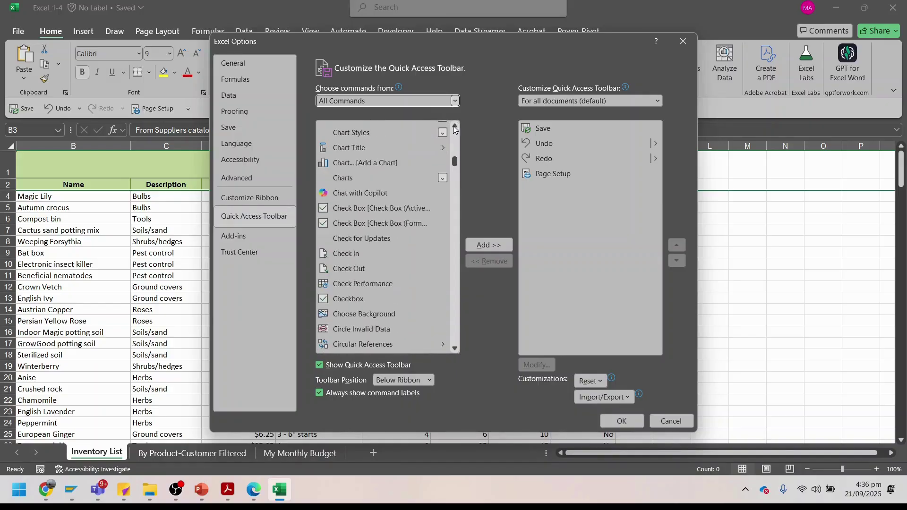
{"action": "left_click", "coordinate": [455, 126]}
{"action": "left_click", "coordinate": [454, 126]}
{"action": "left_click", "coordinate": [454, 126]}
{"action": "left_click", "coordinate": [455, 127]}
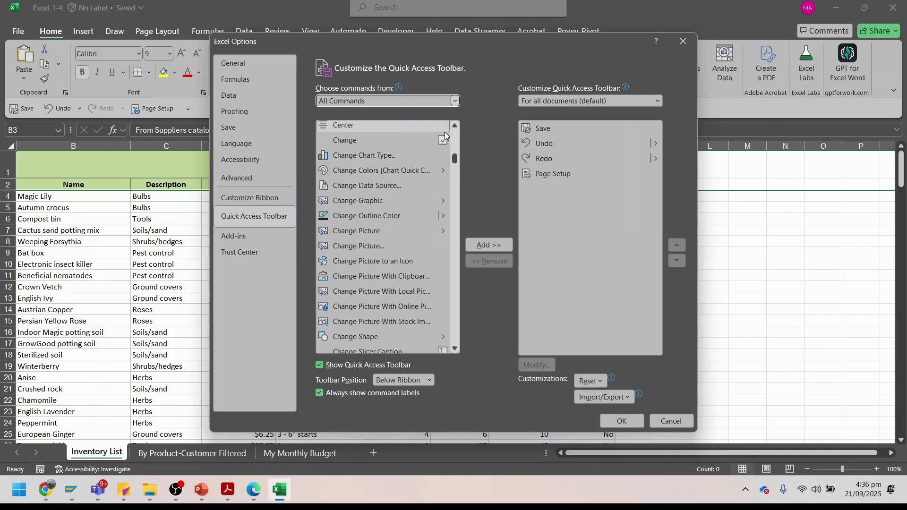
{"action": "scroll", "coordinate": [444, 134], "scroll_direction": "up", "scroll_amount": 3}
{"action": "scroll", "coordinate": [378, 179], "scroll_direction": "up", "scroll_amount": 1}
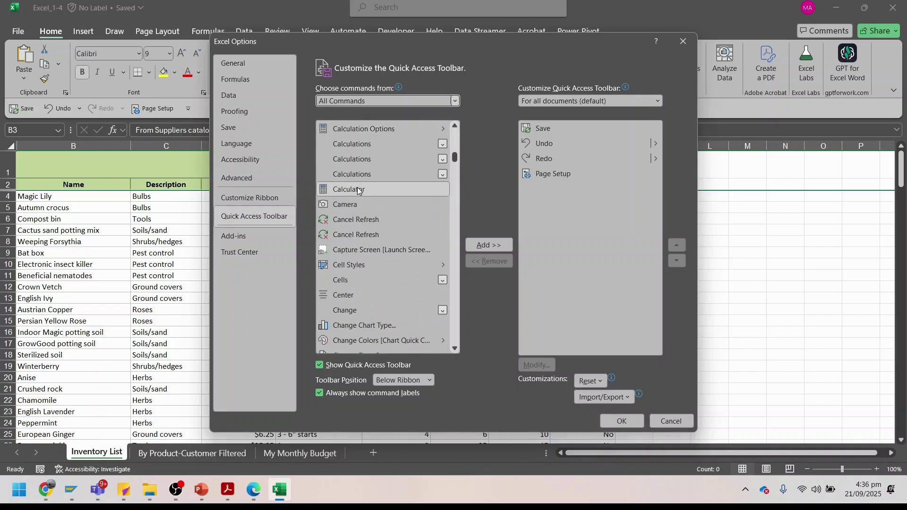
{"action": "left_click", "coordinate": [357, 189]}
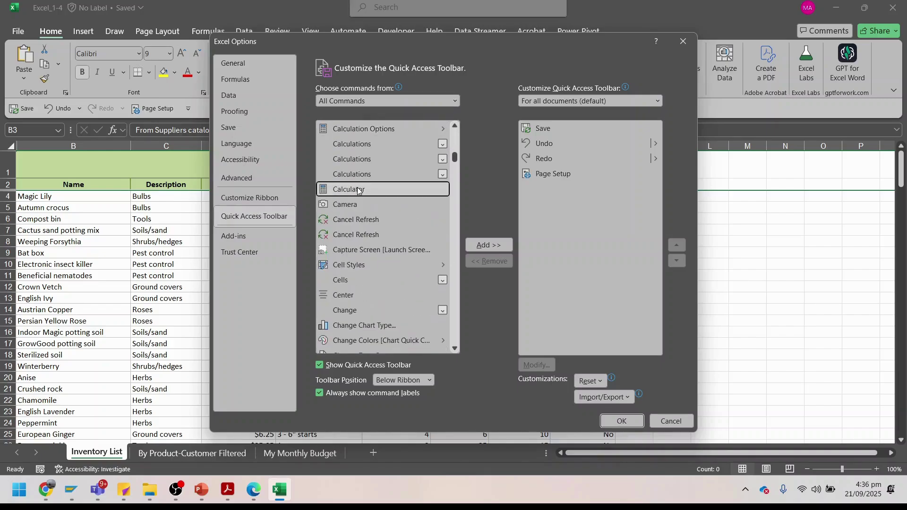
{"action": "left_click", "coordinate": [480, 247]}
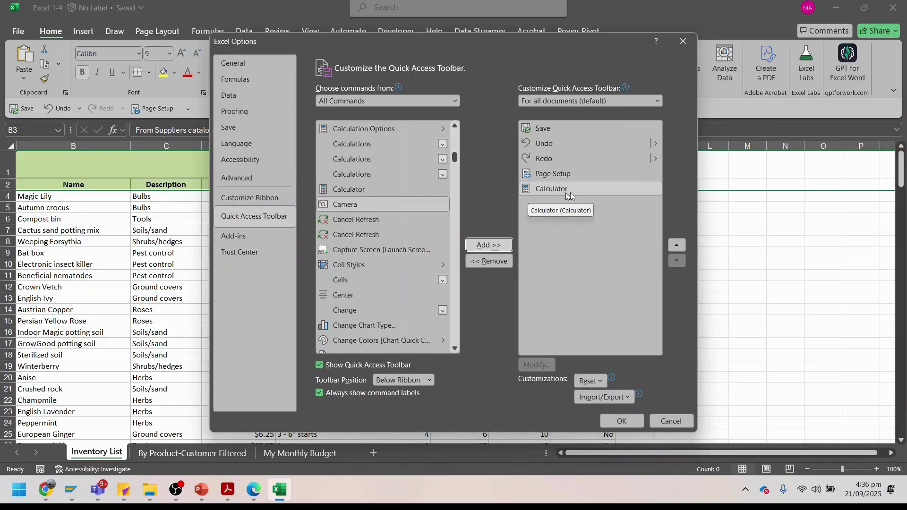
Step: Move Calculator up to the first place in the Quick Access Toolbar order and back down below Page Setup
{"action": "left_click", "coordinate": [676, 245]}
{"action": "left_click", "coordinate": [677, 244]}
{"action": "left_click", "coordinate": [677, 244]}
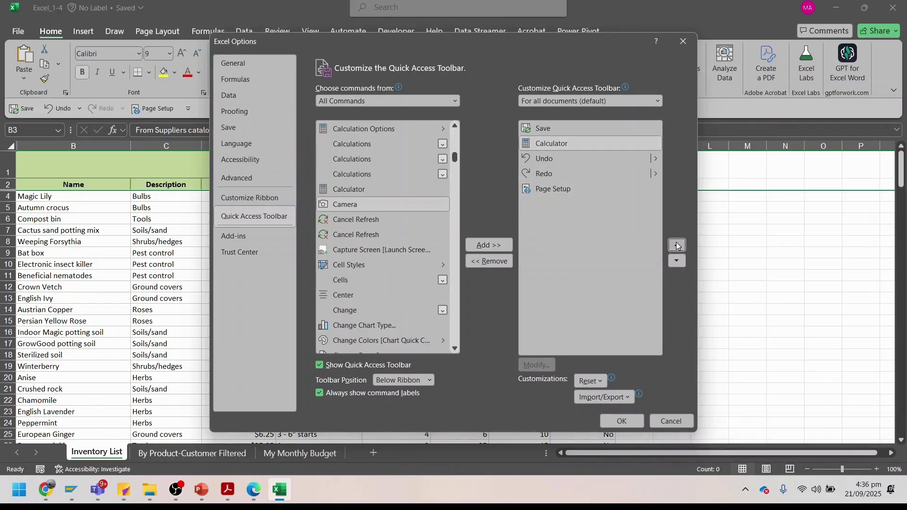
{"action": "left_click", "coordinate": [677, 245]}
{"action": "left_click", "coordinate": [676, 261]}
{"action": "left_click", "coordinate": [676, 261]}
{"action": "left_click", "coordinate": [677, 261]}
{"action": "left_click", "coordinate": [677, 261]}
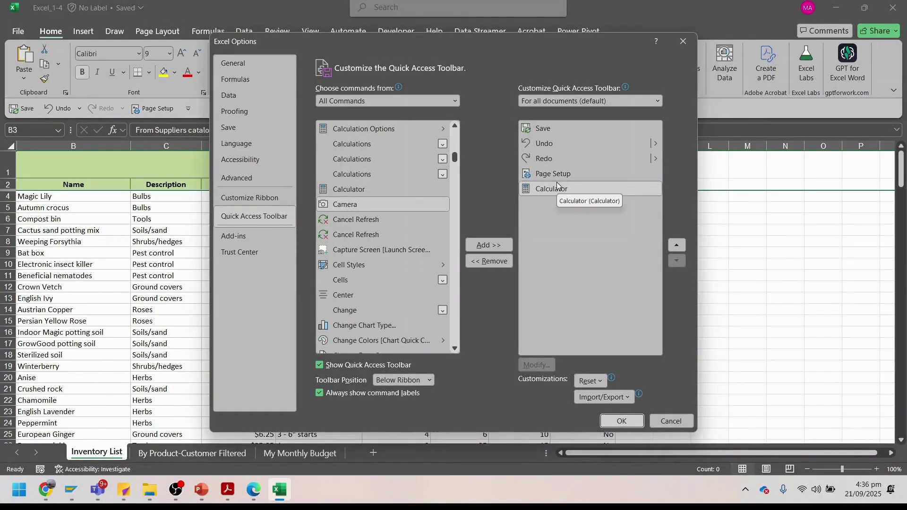
Step: Add a separator to the Quick Access Toolbar, move it between Page Setup and Calculator, and apply the changes
{"action": "left_click_drag", "start_coordinate": [455, 157], "coordinate": [455, 135]}
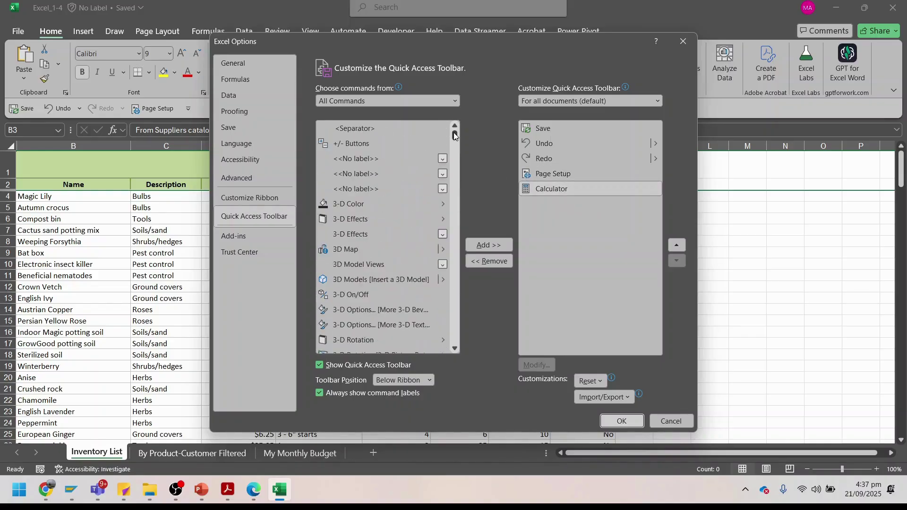
{"action": "left_click", "coordinate": [355, 129]}
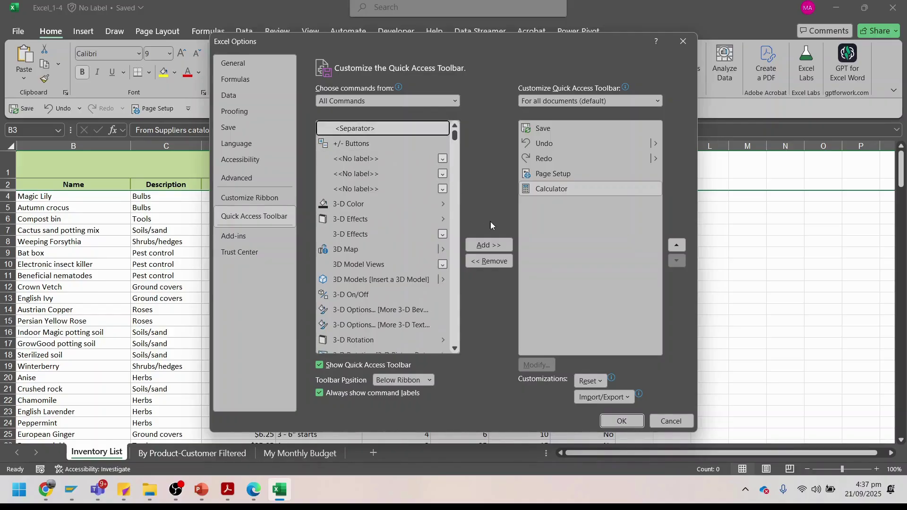
{"action": "left_click", "coordinate": [500, 243]}
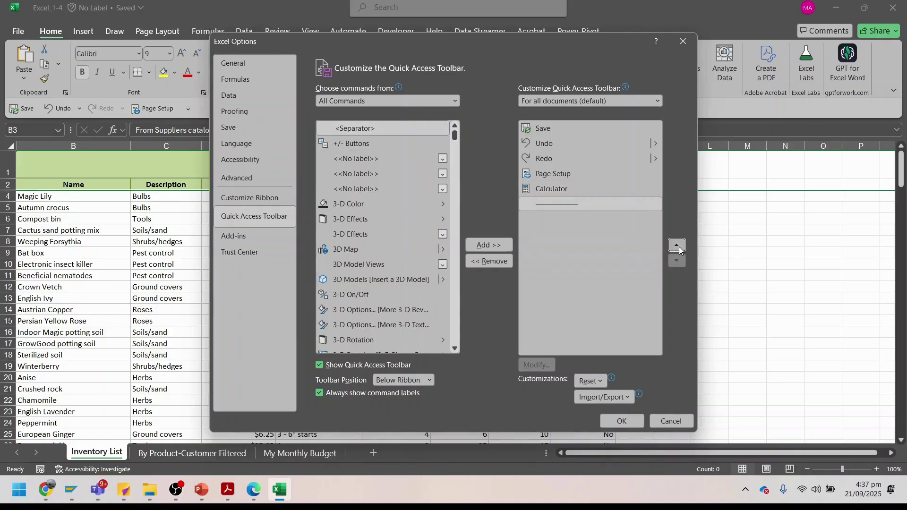
{"action": "left_click", "coordinate": [677, 246]}
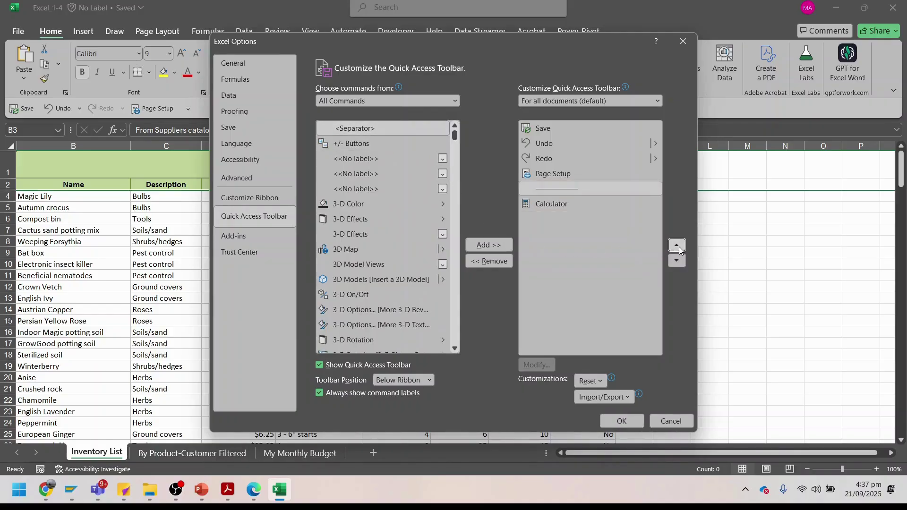
{"action": "left_click", "coordinate": [618, 422]}
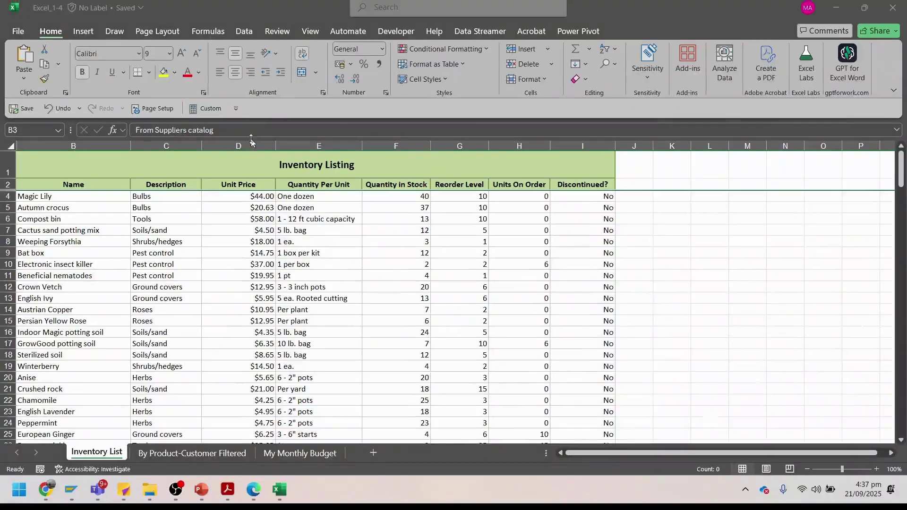
Step: Switch to the study guide PDF in Acrobat to check the Objective 1.4 practice tasks, and return to the Excel workbook
{"action": "left_click", "coordinate": [230, 490]}
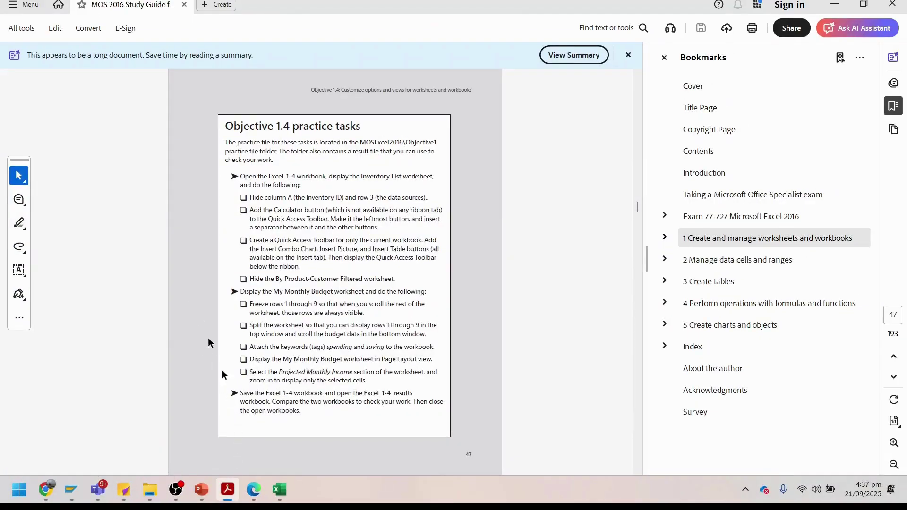
{"action": "mouse_move", "coordinate": [213, 494]}
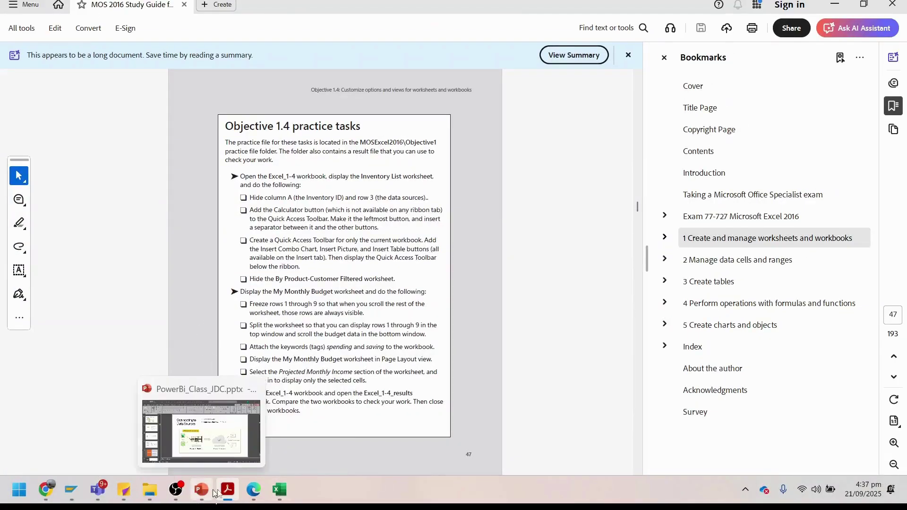
{"action": "left_click", "coordinate": [280, 489]}
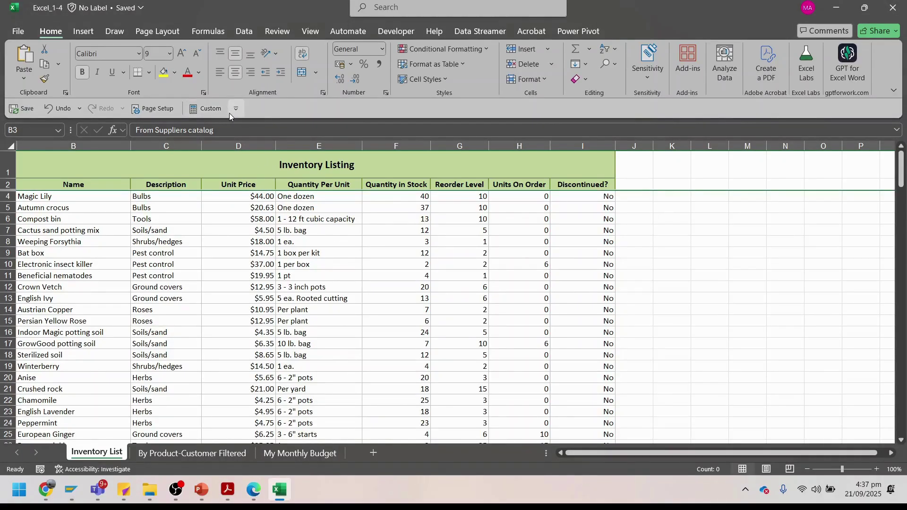
Step: Open the Quick Access Toolbar customization options and remove the Custom entry below the separator
{"action": "right_click", "coordinate": [264, 117]}
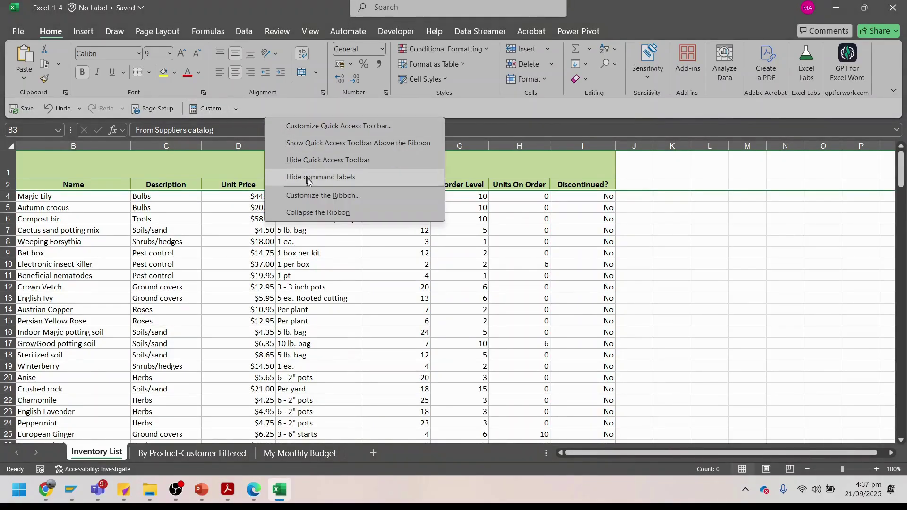
{"action": "left_click", "coordinate": [319, 200]}
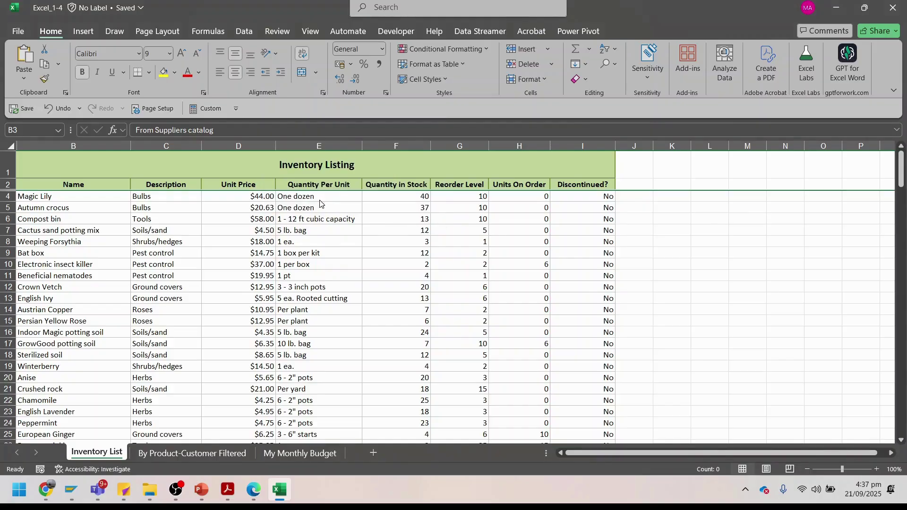
{"action": "left_click", "coordinate": [241, 217]}
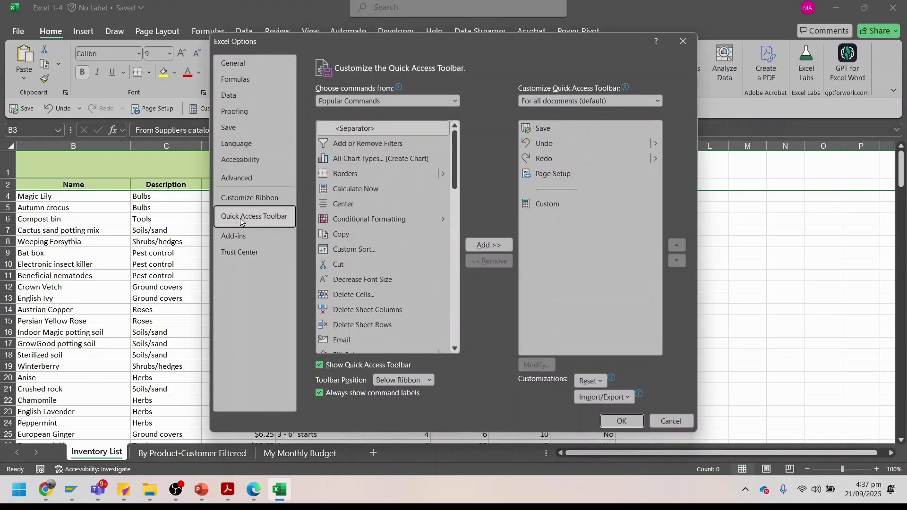
{"action": "left_click", "coordinate": [544, 208]}
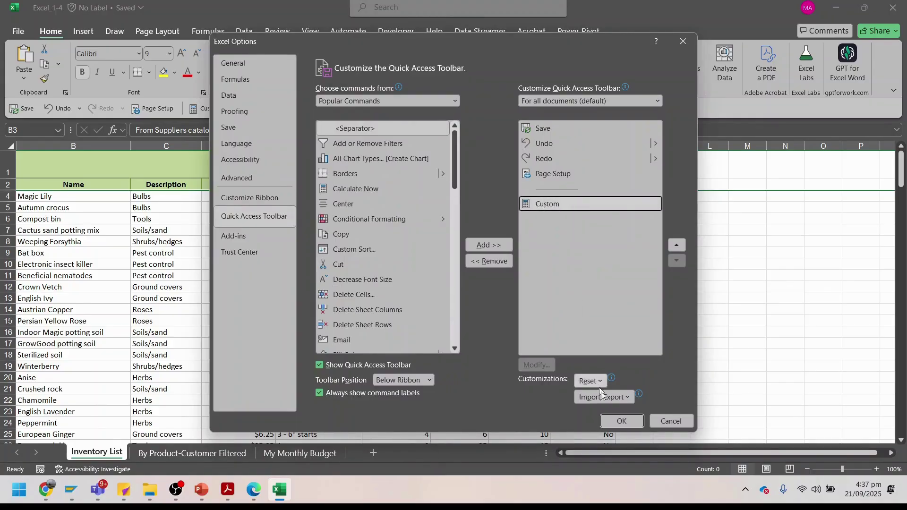
{"action": "double_click", "coordinate": [557, 207]}
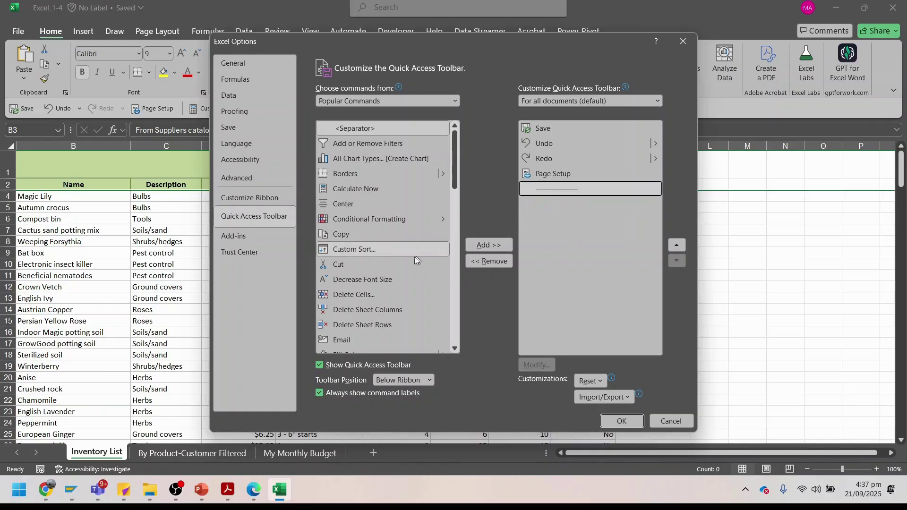
Step: Find Calculator among All Commands, add it back below the separator on the Quick Access Toolbar, and apply the changes
{"action": "scroll", "coordinate": [408, 263], "scroll_direction": "down", "scroll_amount": 6}
{"action": "scroll", "coordinate": [406, 264], "scroll_direction": "down", "scroll_amount": 3}
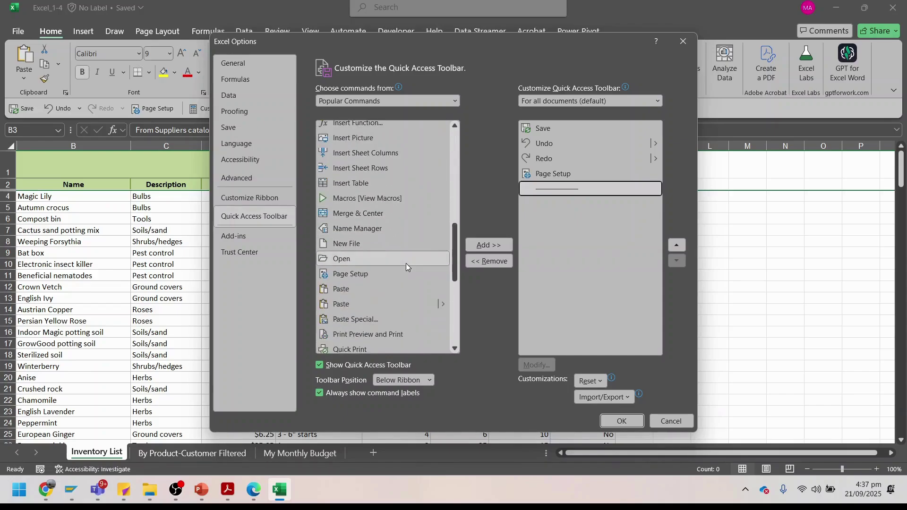
{"action": "scroll", "coordinate": [407, 263], "scroll_direction": "down", "scroll_amount": 3}
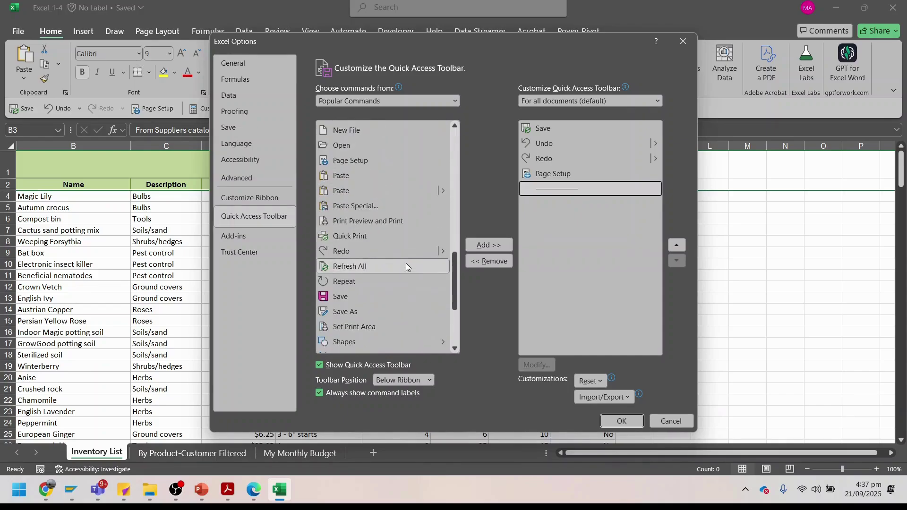
{"action": "scroll", "coordinate": [376, 281], "scroll_direction": "down", "scroll_amount": 2}
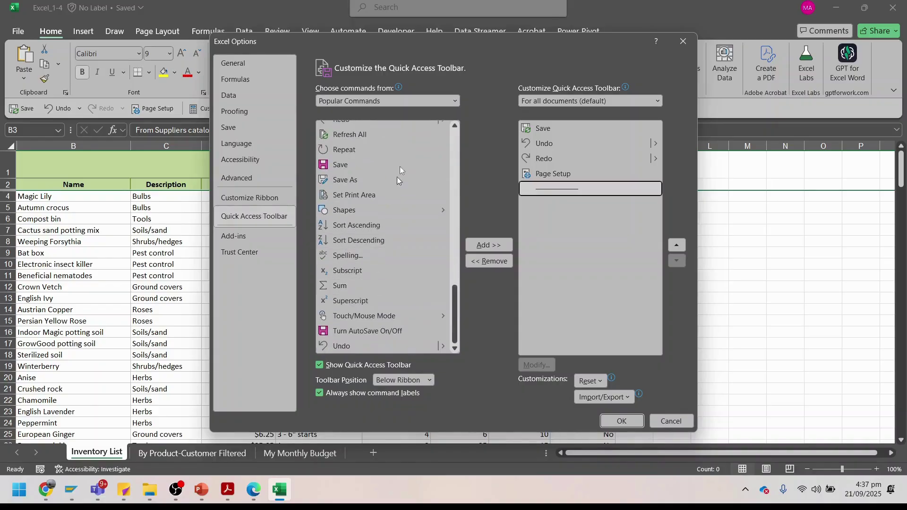
{"action": "left_click", "coordinate": [454, 101]}
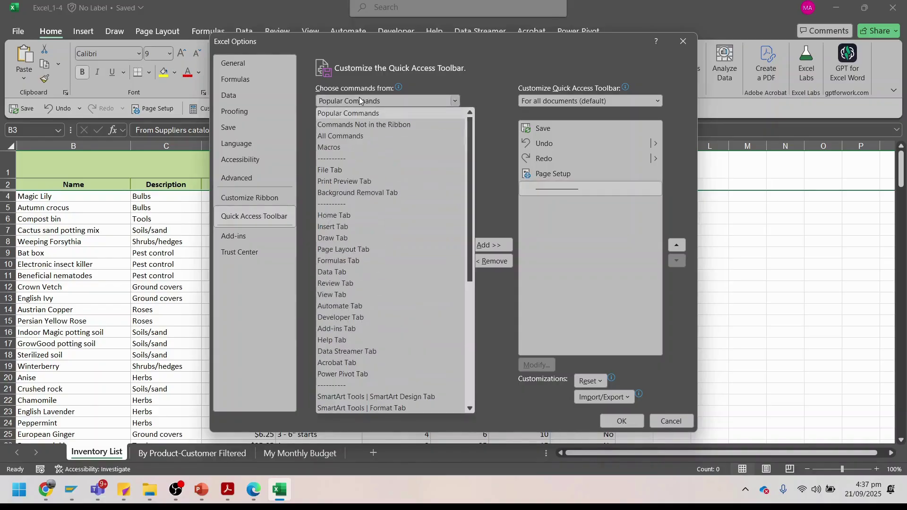
{"action": "left_click", "coordinate": [337, 136]}
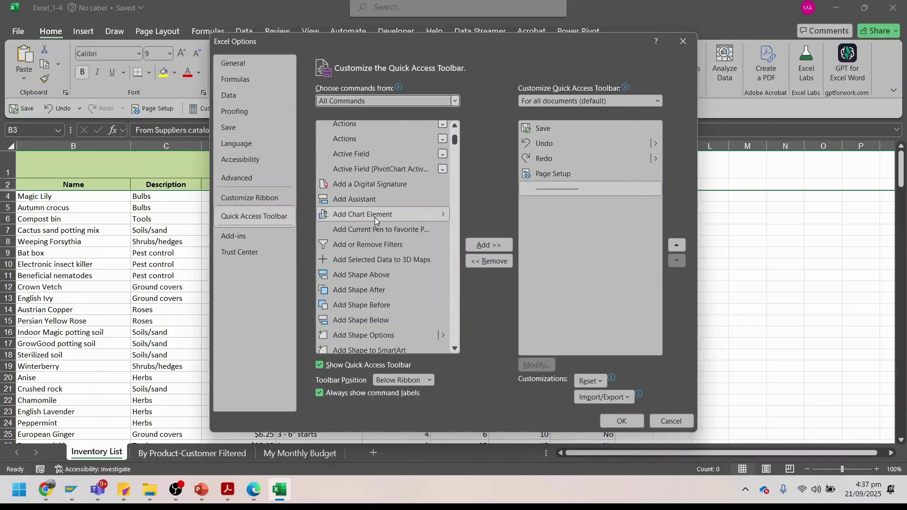
{"action": "scroll", "coordinate": [375, 217], "scroll_direction": "down", "scroll_amount": 7}
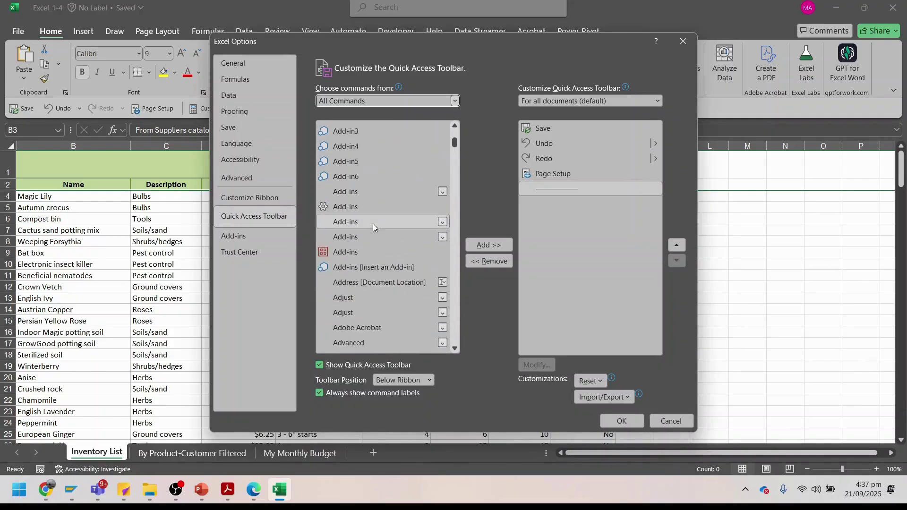
{"action": "mouse_move", "coordinate": [457, 142]}
{"action": "left_mouse_down"}
{"action": "mouse_move", "coordinate": [457, 245]}
{"action": "mouse_move", "coordinate": [449, 156]}
{"action": "left_mouse_up"}
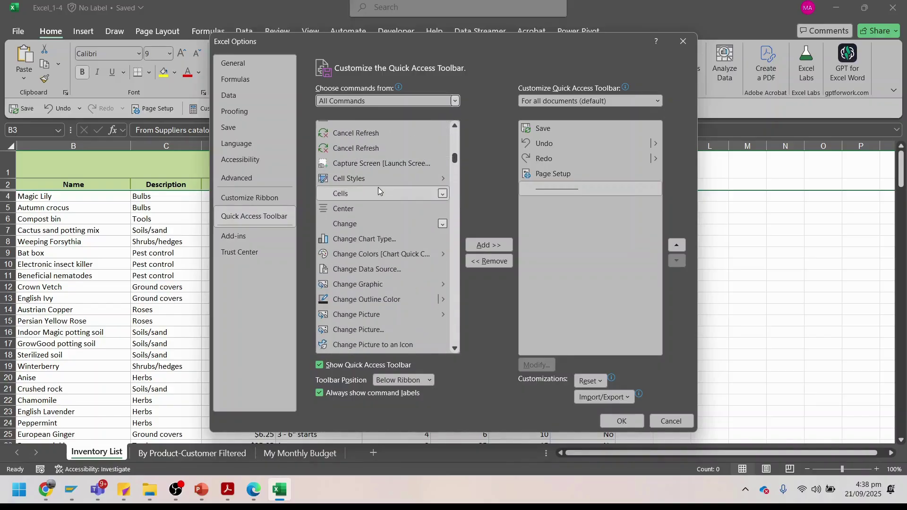
{"action": "scroll", "coordinate": [378, 187], "scroll_direction": "up", "scroll_amount": 3}
{"action": "left_click", "coordinate": [373, 244]}
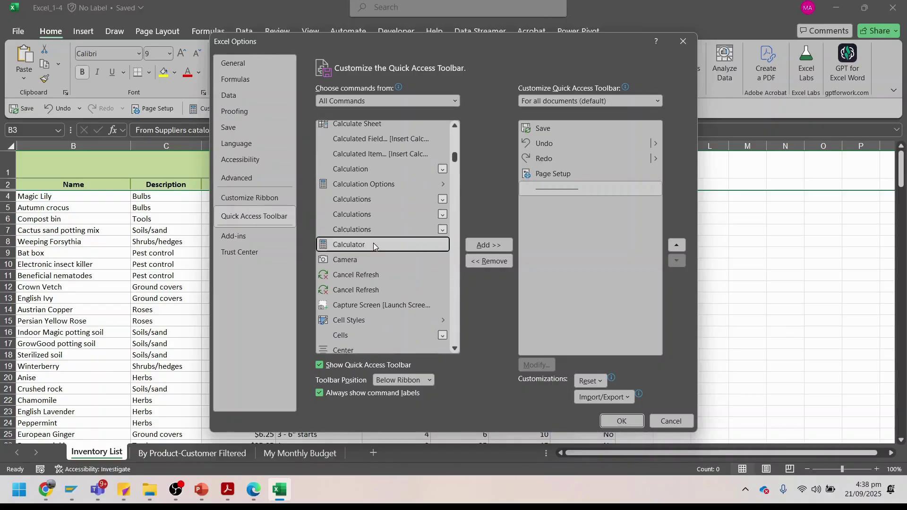
{"action": "left_click", "coordinate": [475, 245]}
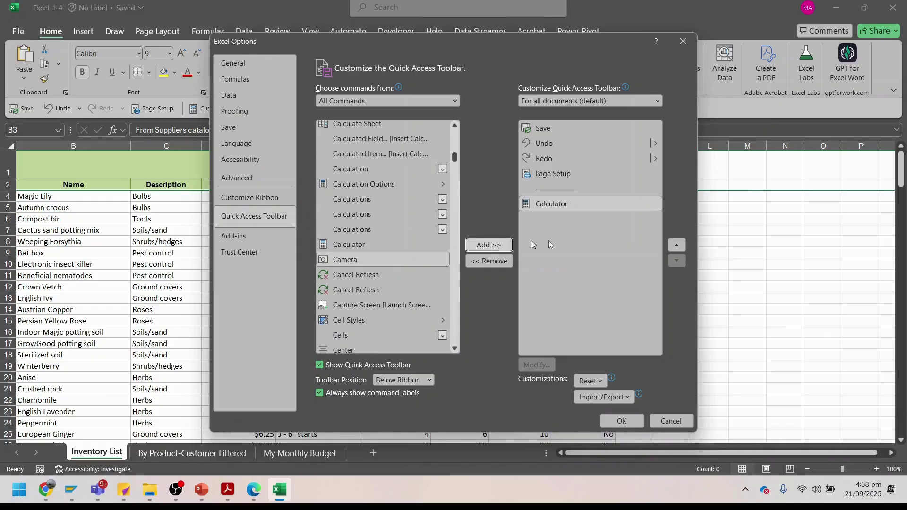
{"action": "left_click", "coordinate": [621, 420]}
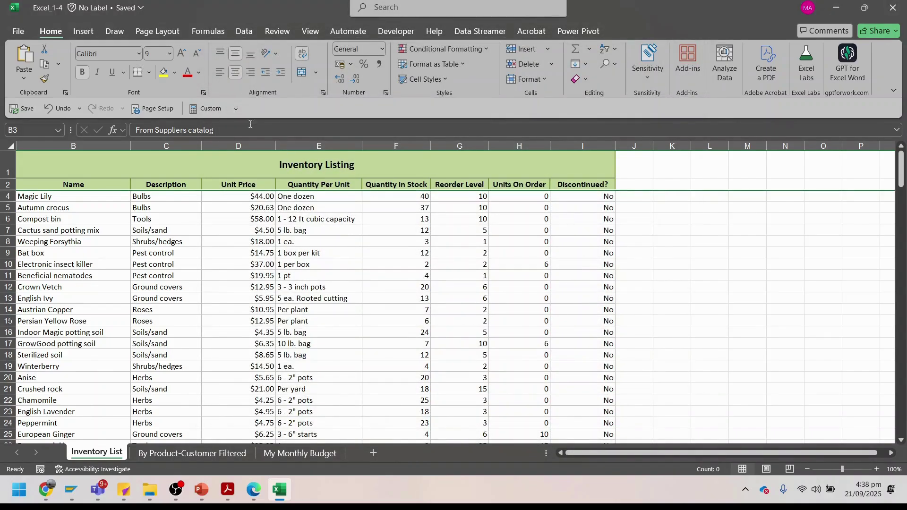
Step: Try out the calculator command on the Quick Access Toolbar and close the Microsoft Excel window it opens
{"action": "left_click", "coordinate": [238, 111]}
{"action": "left_click", "coordinate": [256, 112]}
{"action": "right_click", "coordinate": [196, 111]}
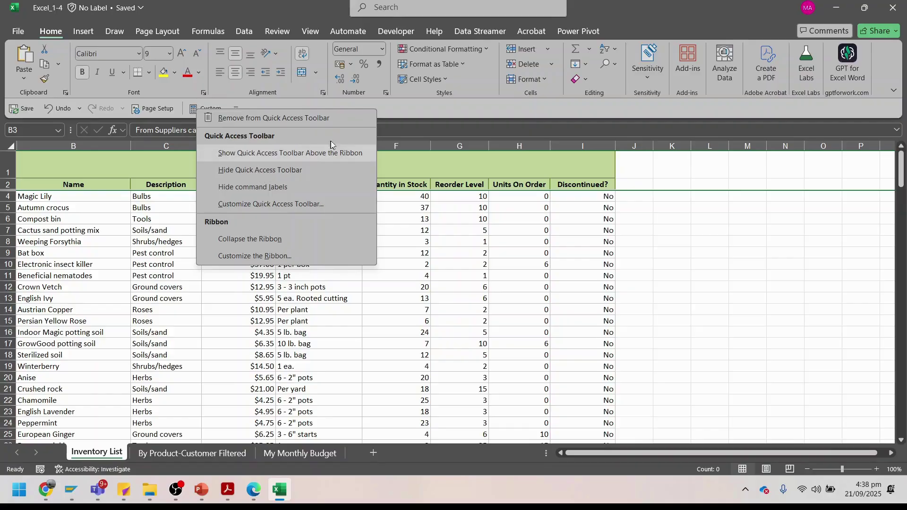
{"action": "left_click", "coordinate": [449, 113]}
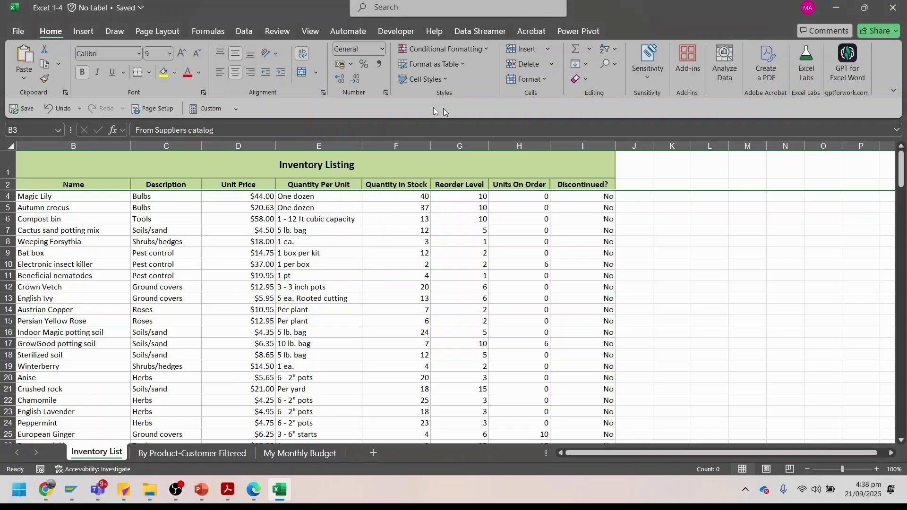
{"action": "left_click", "coordinate": [194, 111]}
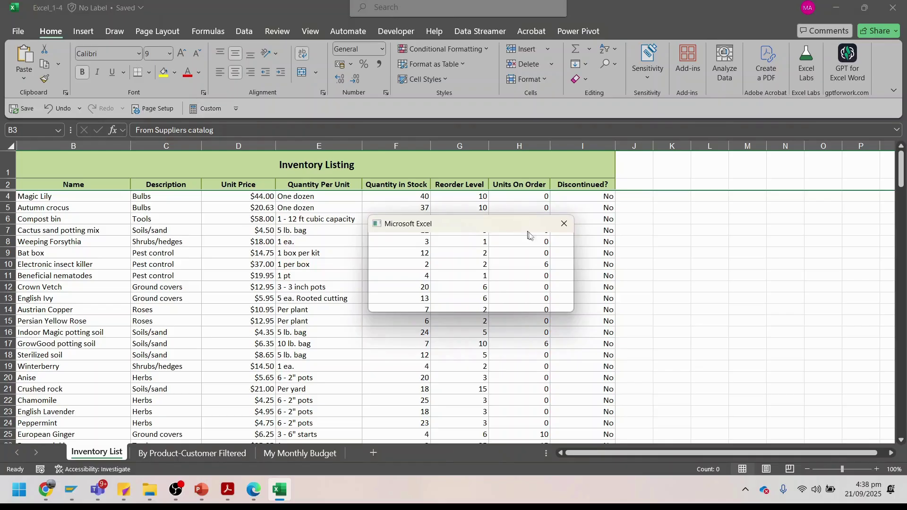
{"action": "left_click", "coordinate": [564, 224]}
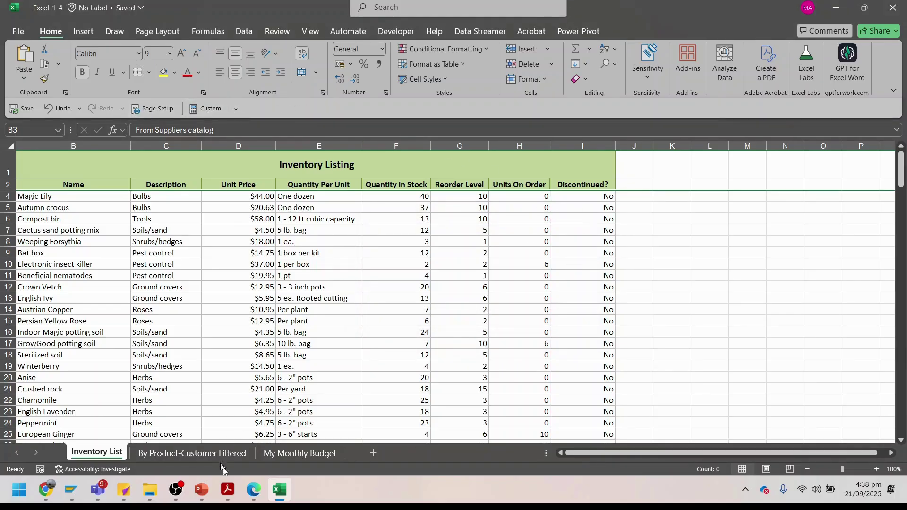
Step: Following the study guide's practice tasks, hide the By Product-Customer Filtered worksheet in Excel and undo the hiding
{"action": "left_click", "coordinate": [228, 491]}
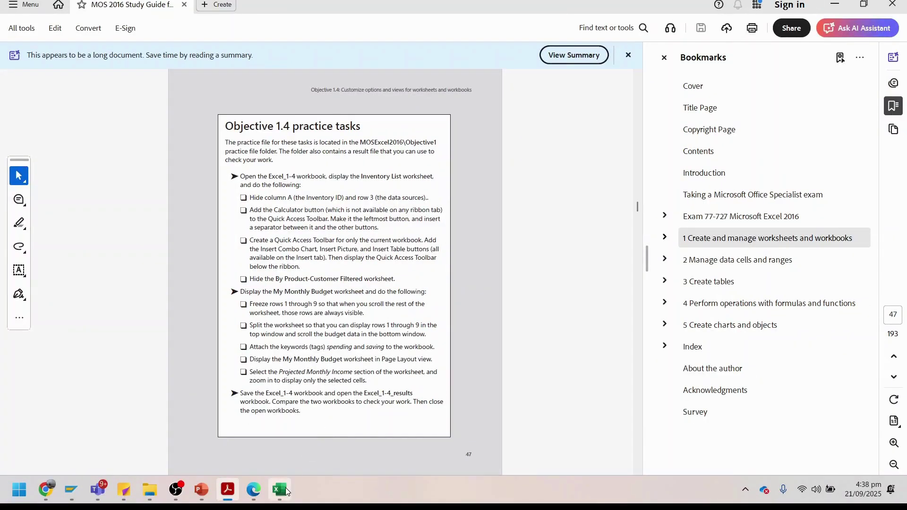
{"action": "left_click", "coordinate": [285, 487]}
{"action": "left_click", "coordinate": [193, 451]}
{"action": "right_click", "coordinate": [193, 451]}
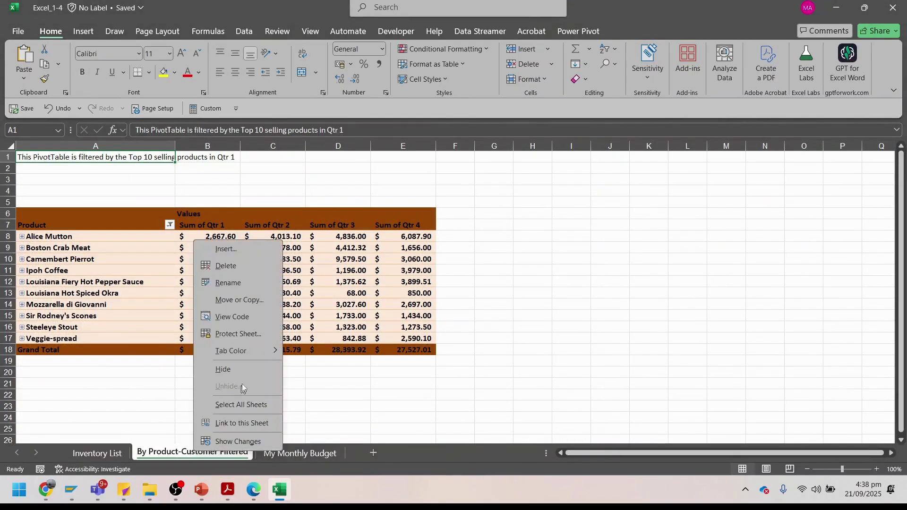
{"action": "left_click", "coordinate": [244, 369]}
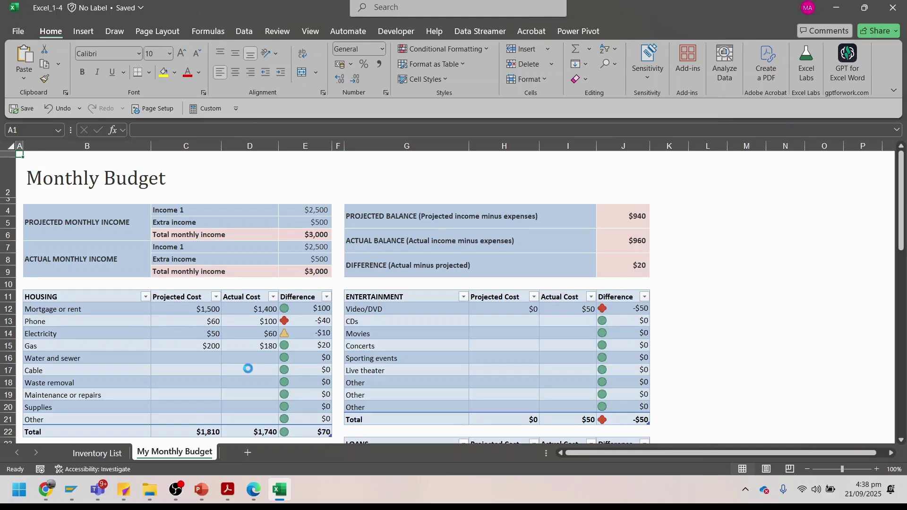
{"action": "key", "text": "ctrl+z"}
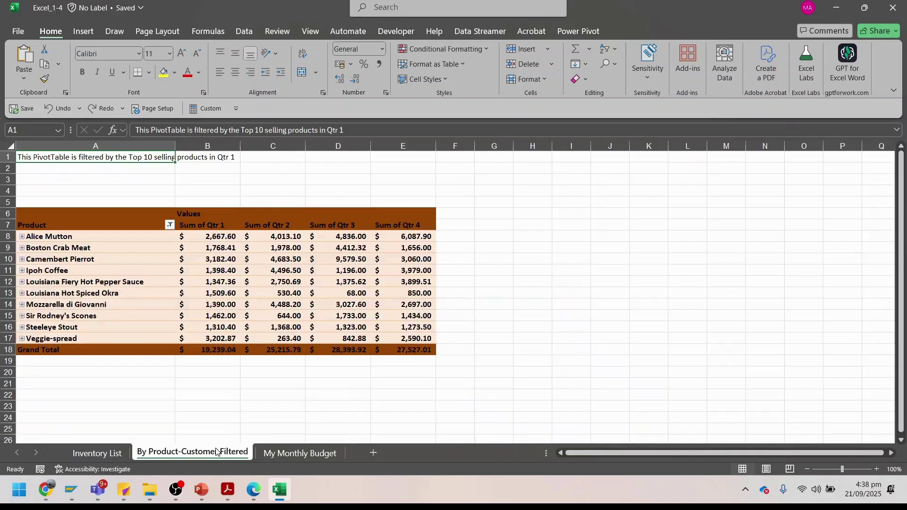
Step: Check the study guide's practice tasks, then in Excel open the Quick Access Toolbar customization and target it to Excel_1-4.xlsx only
{"action": "left_click", "coordinate": [216, 453]}
{"action": "key", "text": "alt+Tab"}
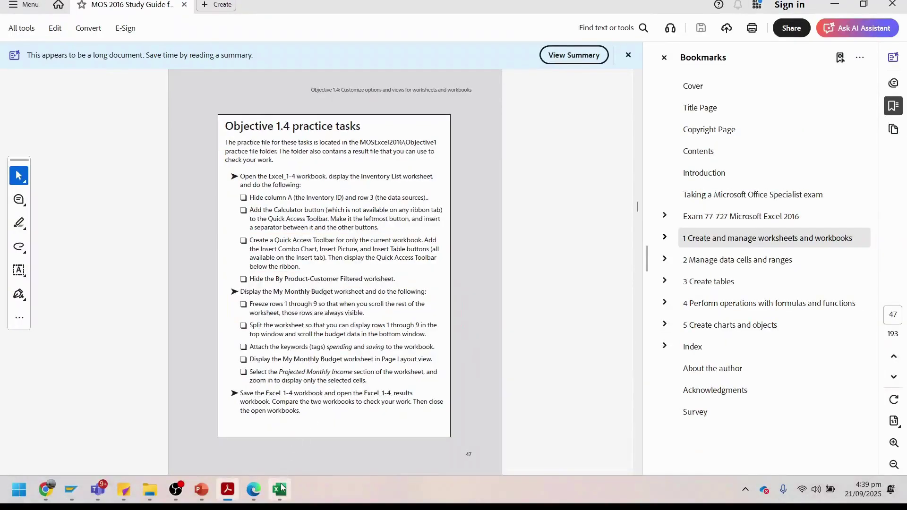
{"action": "left_click", "coordinate": [279, 490]}
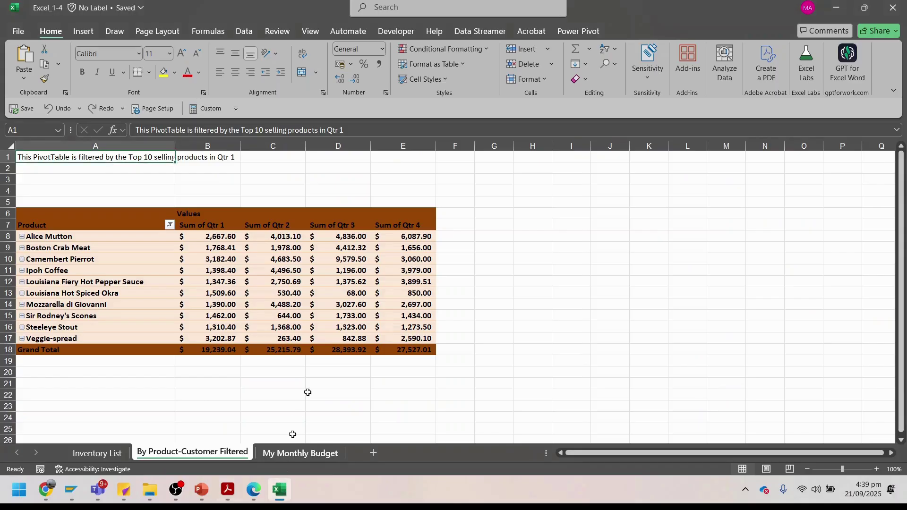
{"action": "right_click", "coordinate": [283, 109]}
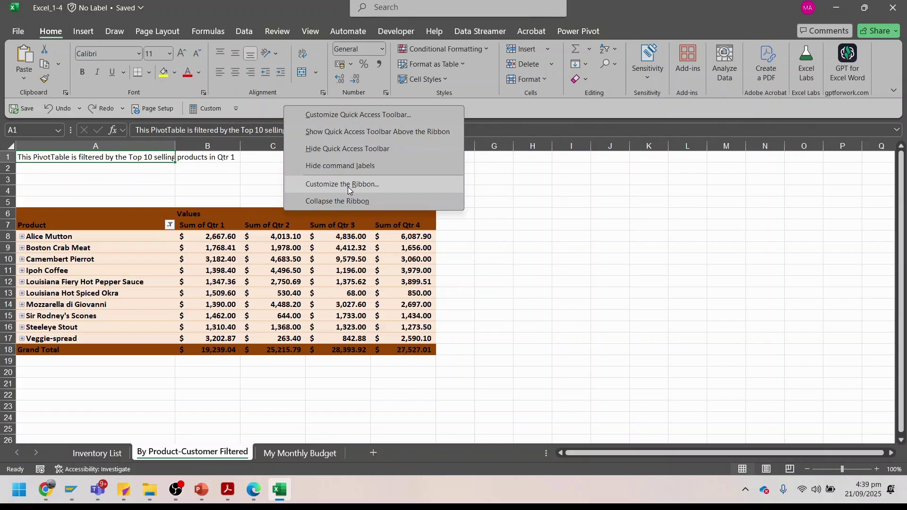
{"action": "left_click", "coordinate": [359, 114]}
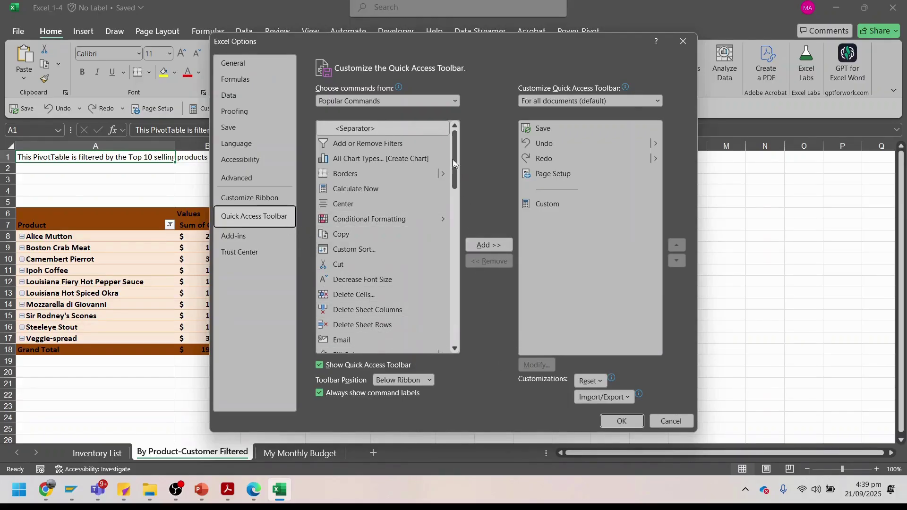
{"action": "left_click", "coordinate": [657, 101]}
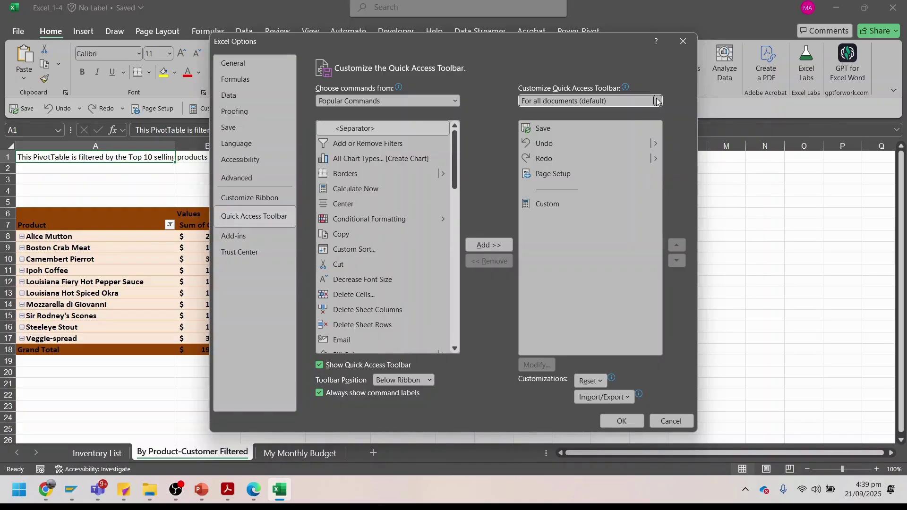
{"action": "left_click", "coordinate": [564, 124]}
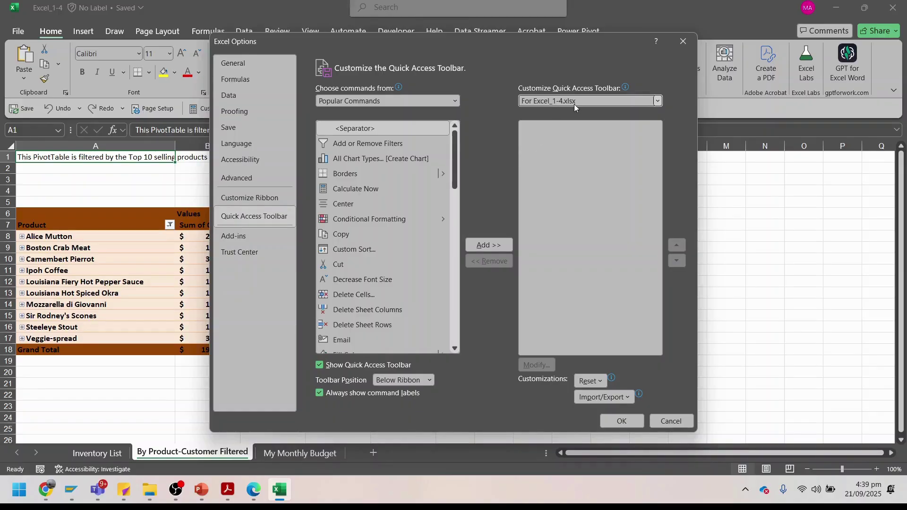
Step: Recheck the practice tasks in the study guide and look through Excel's Popular Commands for the required insert commands
{"action": "left_click", "coordinate": [226, 493]}
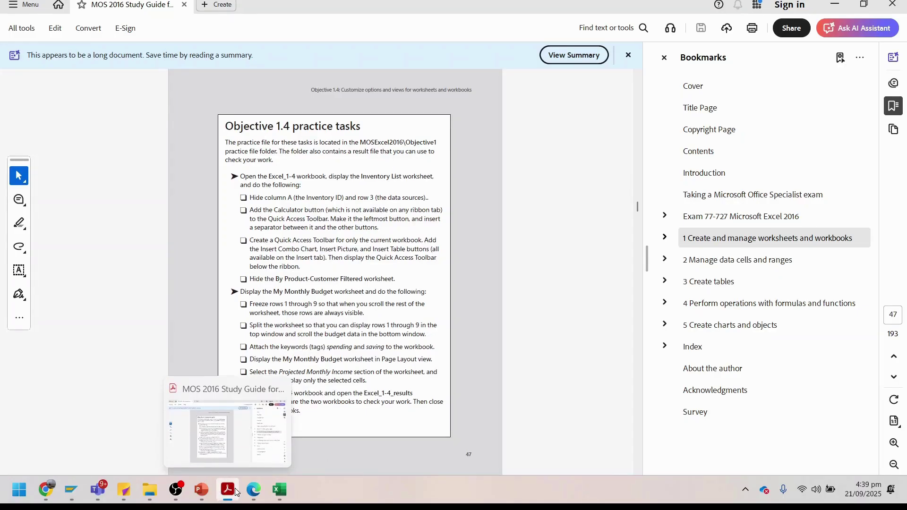
{"action": "left_click", "coordinate": [201, 494]}
{"action": "left_click", "coordinate": [281, 492]}
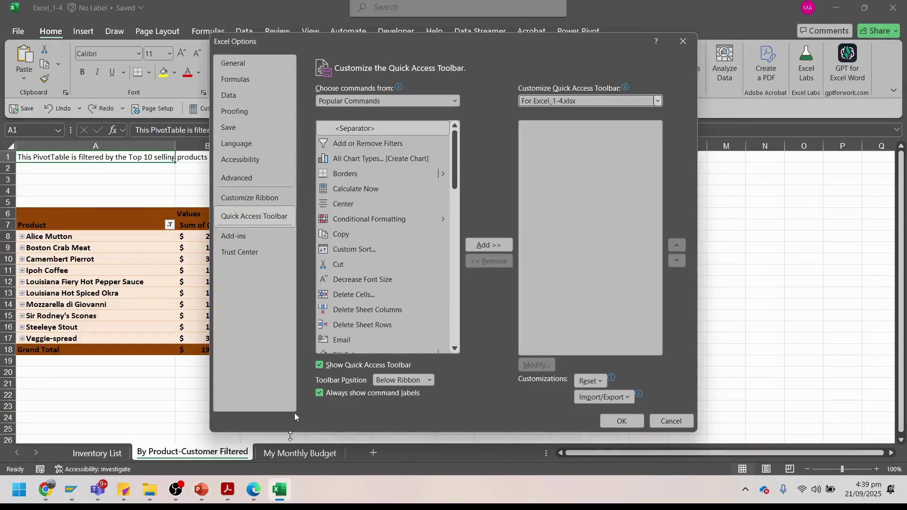
{"action": "left_click", "coordinate": [385, 98]}
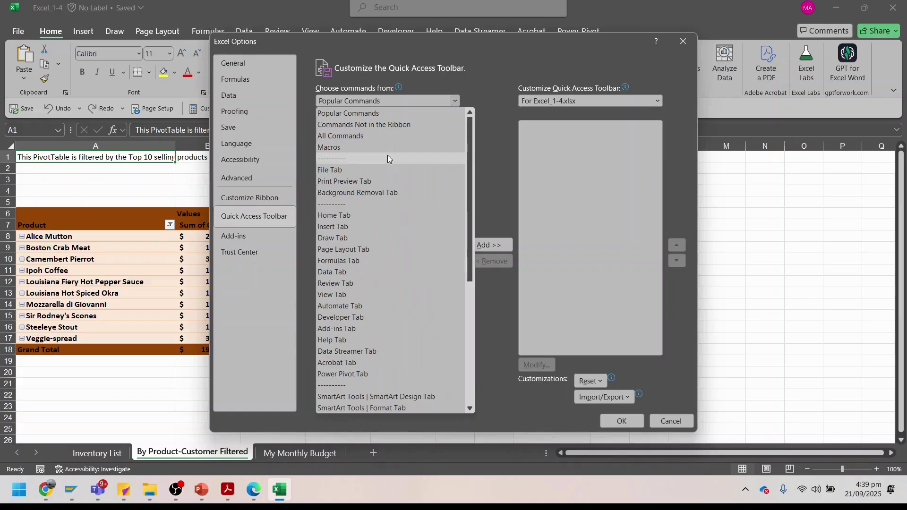
{"action": "left_click", "coordinate": [402, 114]}
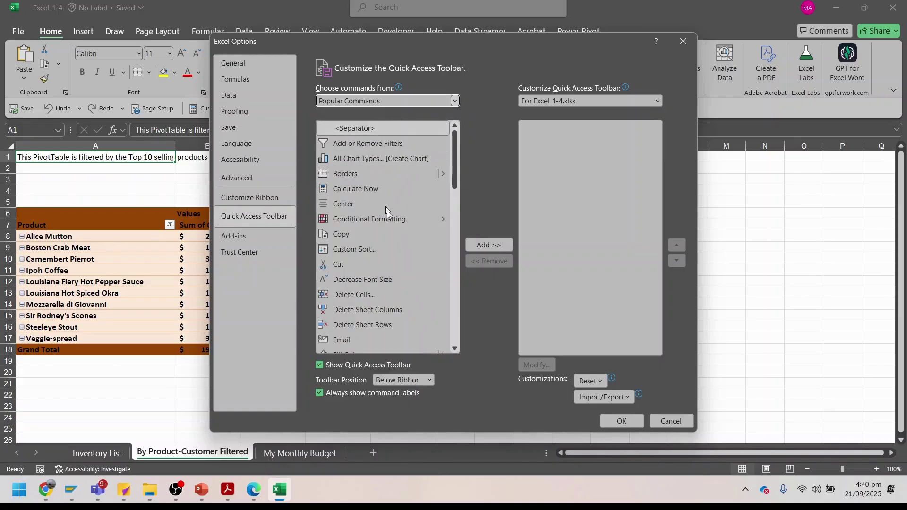
{"action": "scroll", "coordinate": [397, 251], "scroll_direction": "down", "scroll_amount": 2}
{"action": "scroll", "coordinate": [397, 248], "scroll_direction": "down", "scroll_amount": 2}
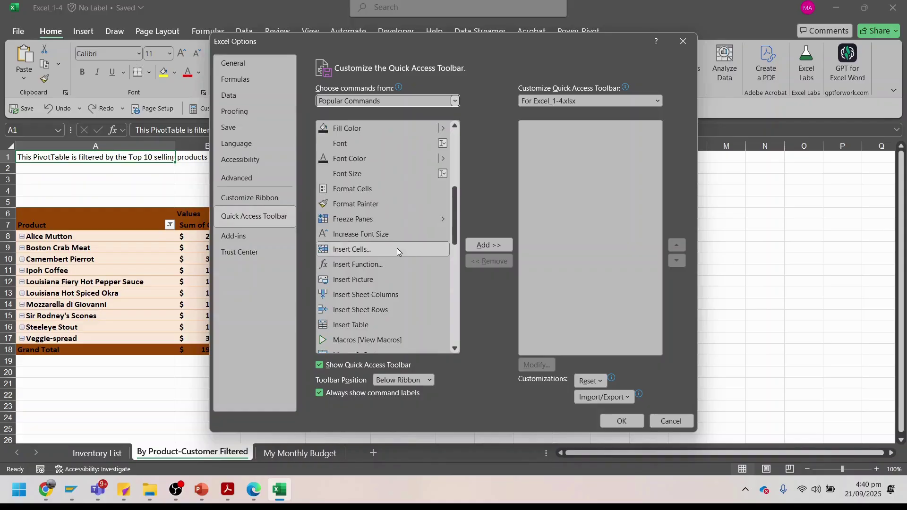
{"action": "scroll", "coordinate": [397, 246], "scroll_direction": "up", "scroll_amount": 4}
{"action": "scroll", "coordinate": [387, 238], "scroll_direction": "down", "scroll_amount": 3}
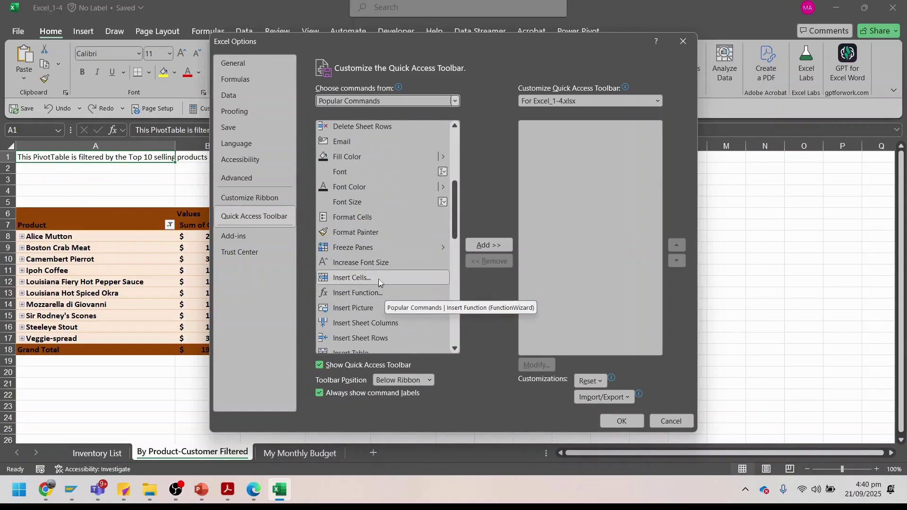
Step: Switch the command source to All Commands and look through it for the toolbar commands the task requires
{"action": "left_click", "coordinate": [454, 100]}
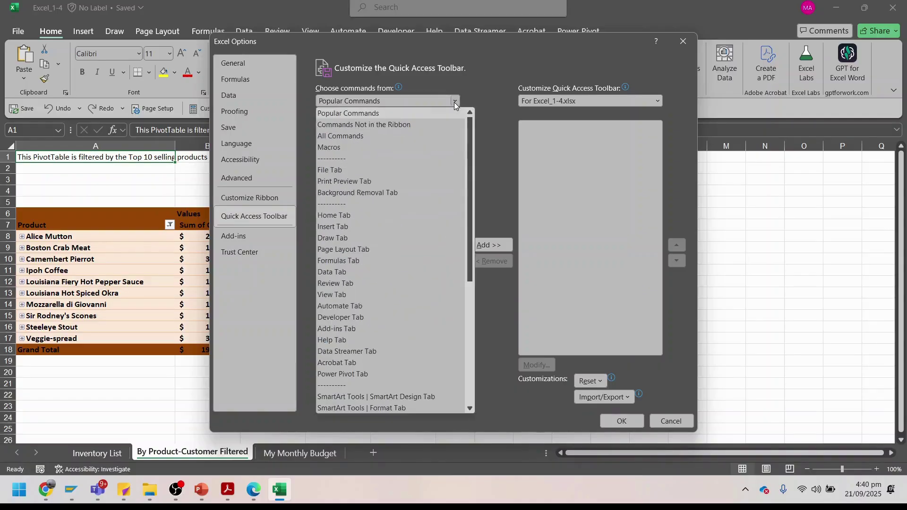
{"action": "key", "text": "Escape"}
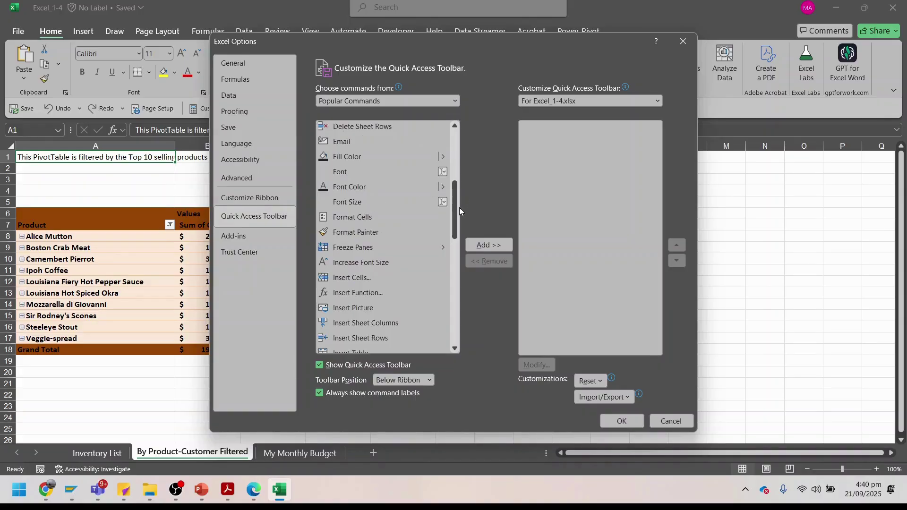
{"action": "key", "text": "Down"}
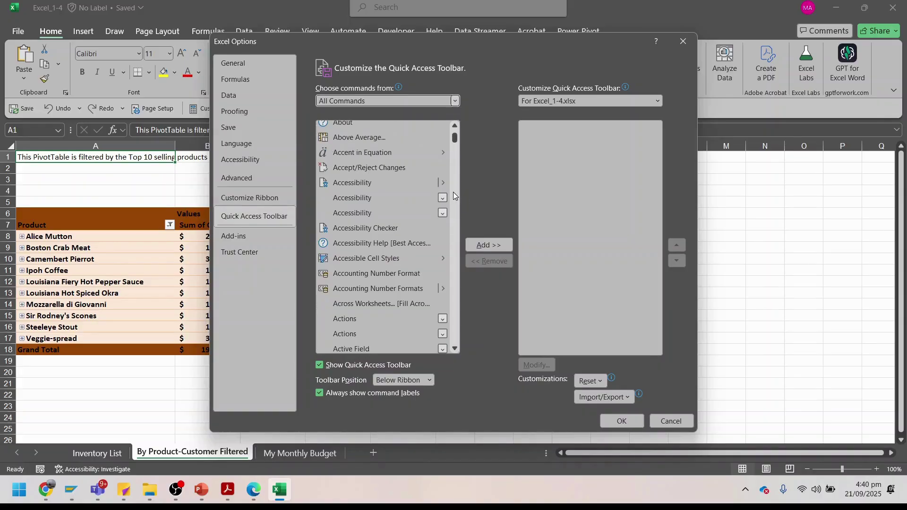
{"action": "scroll", "coordinate": [372, 227], "scroll_direction": "down", "scroll_amount": 2}
{"action": "scroll", "coordinate": [372, 230], "scroll_direction": "down", "scroll_amount": 6}
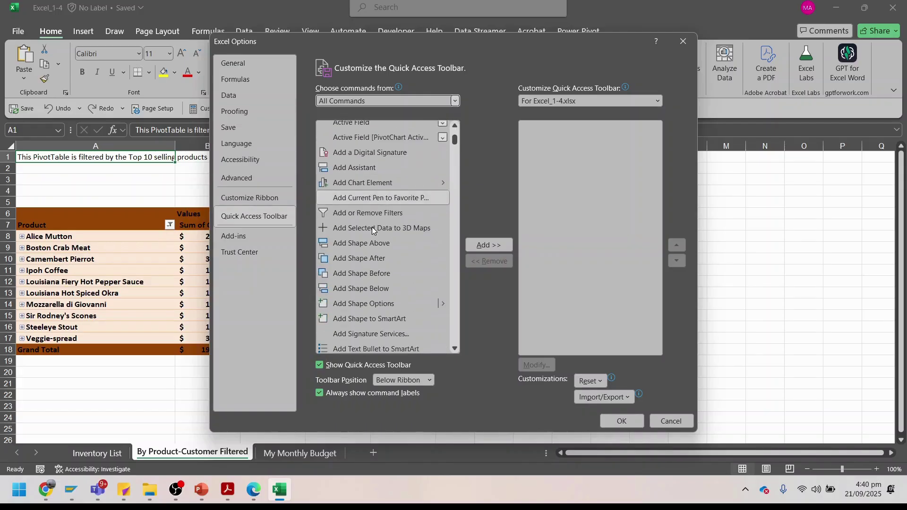
{"action": "scroll", "coordinate": [372, 228], "scroll_direction": "down", "scroll_amount": 10}
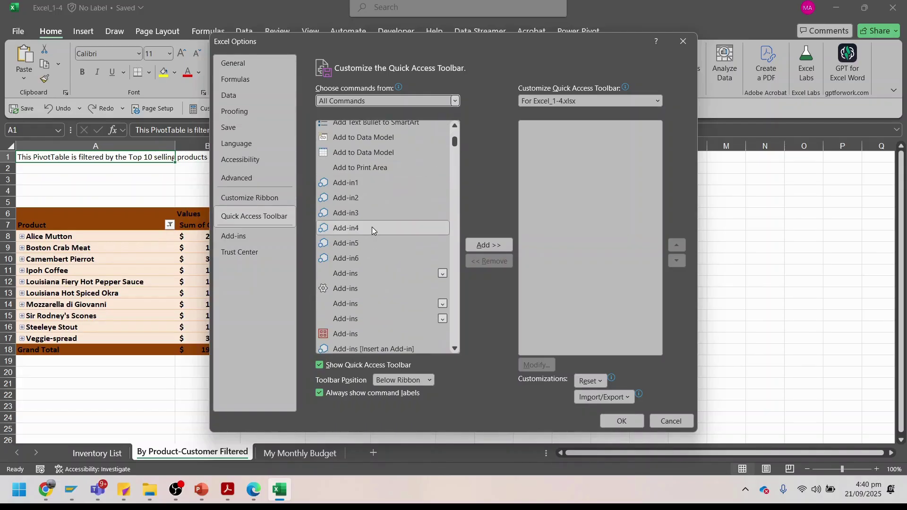
{"action": "scroll", "coordinate": [372, 227], "scroll_direction": "down", "scroll_amount": 8}
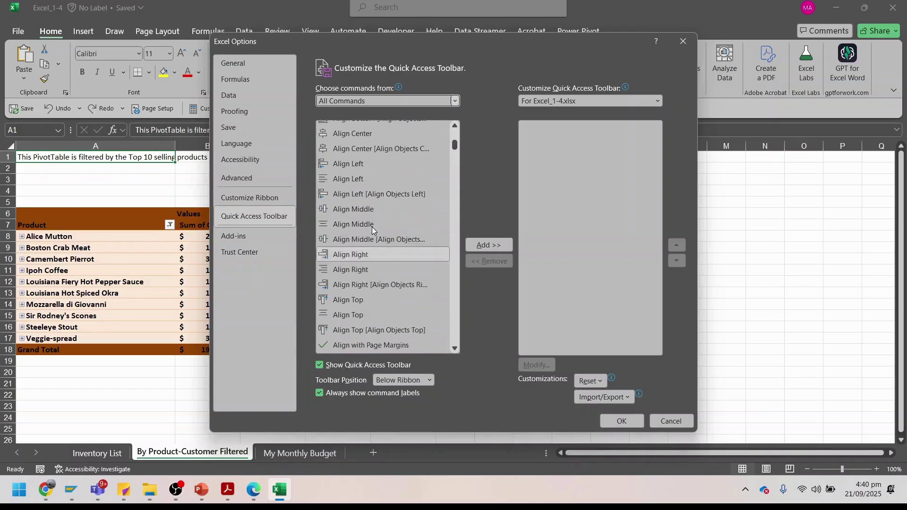
{"action": "scroll", "coordinate": [376, 231], "scroll_direction": "down", "scroll_amount": 7}
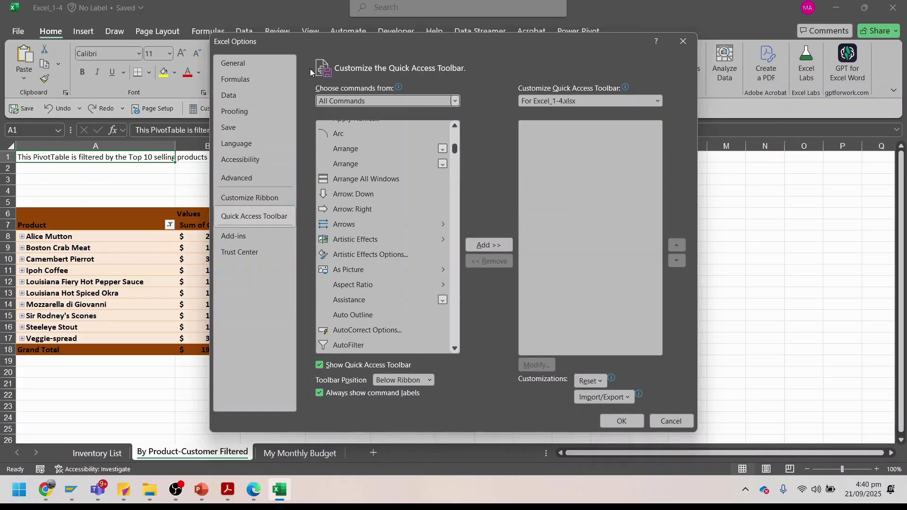
Step: Reposition the Excel Options dialog and close it without applying any workbook-specific toolbar customization
{"action": "left_click_drag", "start_coordinate": [444, 50], "coordinate": [432, 146]}
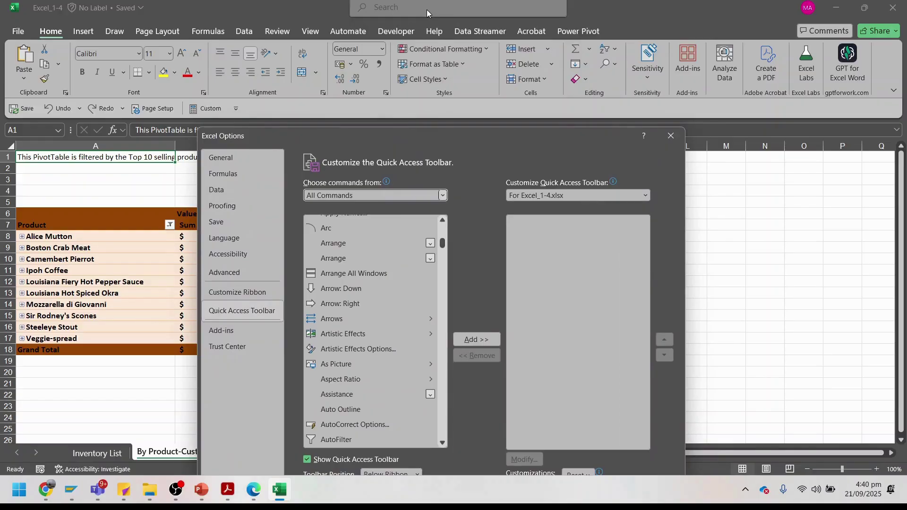
{"action": "left_click_drag", "start_coordinate": [415, 133], "coordinate": [421, 12]}
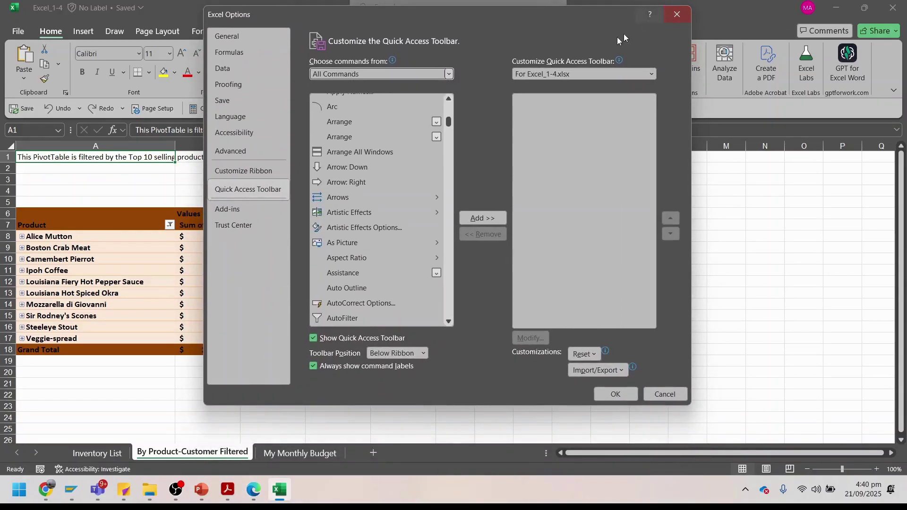
{"action": "left_click_drag", "start_coordinate": [493, 20], "coordinate": [444, 78]}
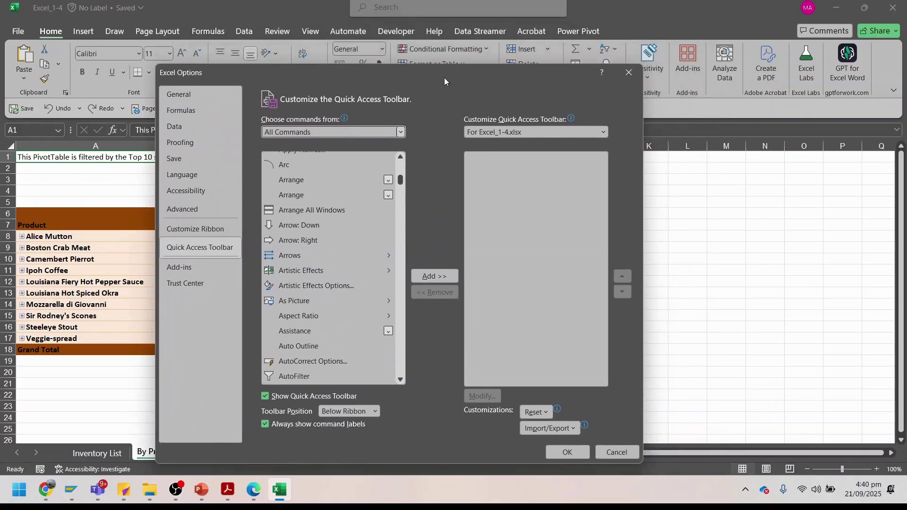
{"action": "left_click", "coordinate": [603, 132]}
{"action": "left_click", "coordinate": [603, 132]}
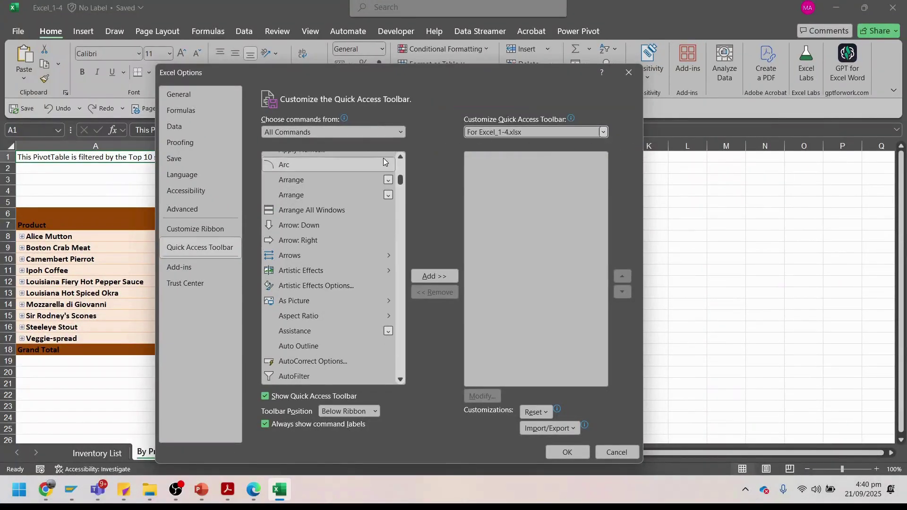
{"action": "left_click", "coordinate": [627, 73]}
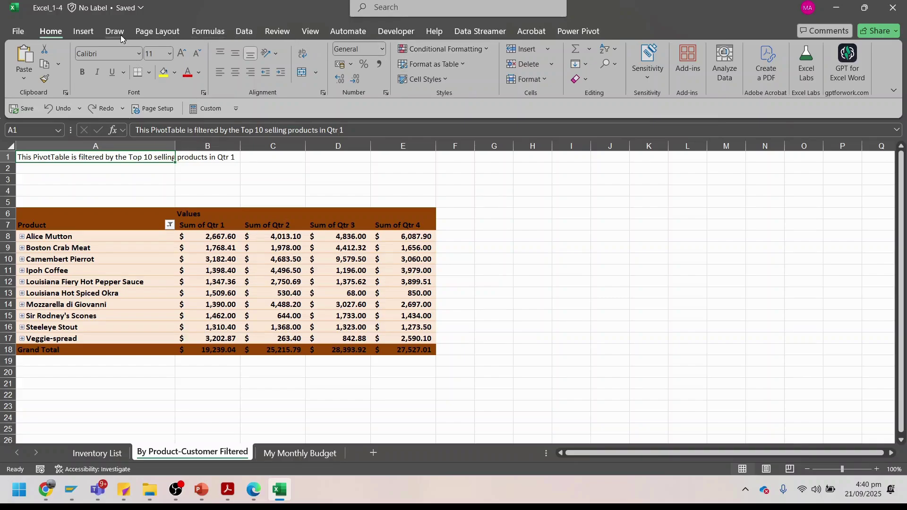
Step: Add the Insert Scatter (X, Y) or Bubble Chart and Insert Statistic Chart commands to the Quick Access Toolbar
{"action": "left_click", "coordinate": [85, 31]}
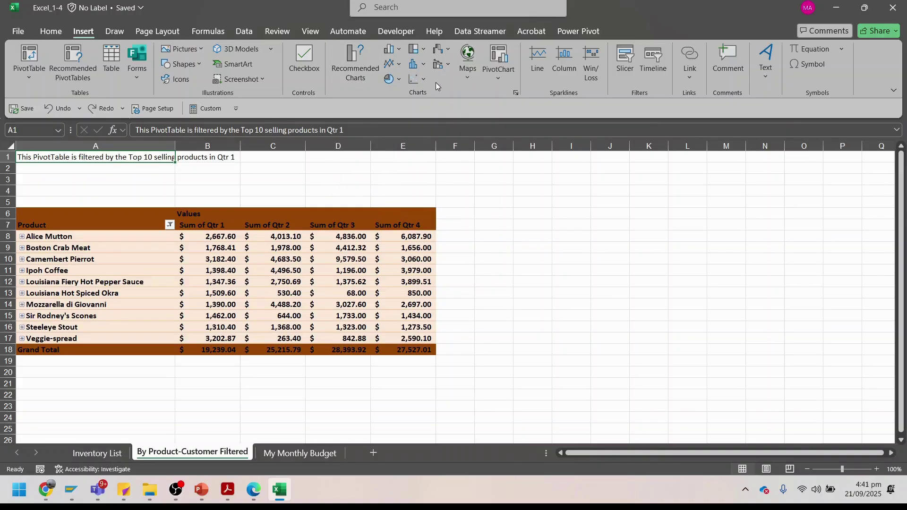
{"action": "right_click", "coordinate": [424, 82]}
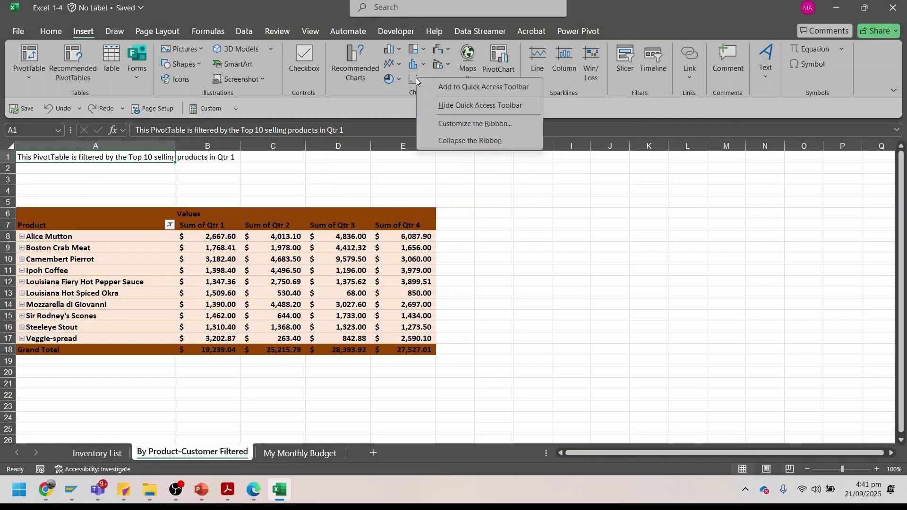
{"action": "left_click", "coordinate": [445, 82]}
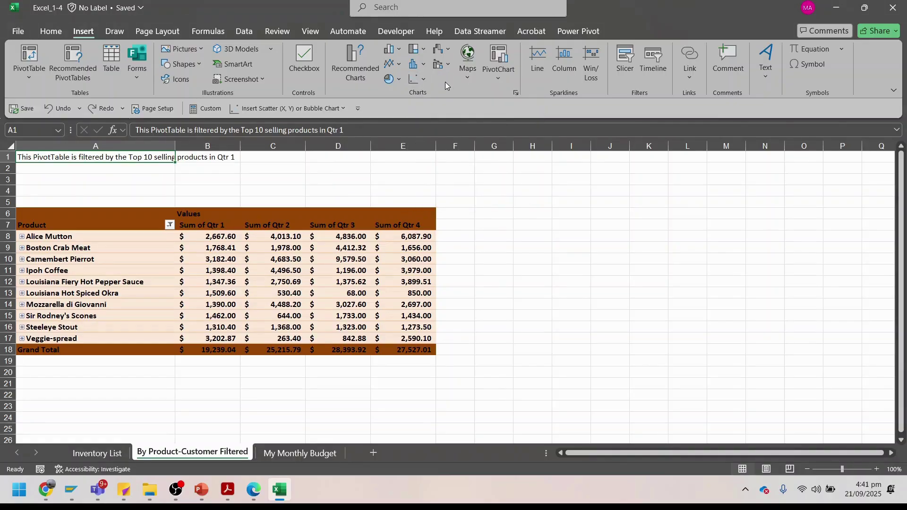
{"action": "right_click", "coordinate": [412, 70]}
{"action": "left_click", "coordinate": [421, 76]}
Step: Remove the statistic chart and scatter chart commands from the Quick Access Toolbar
{"action": "right_click", "coordinate": [400, 102]}
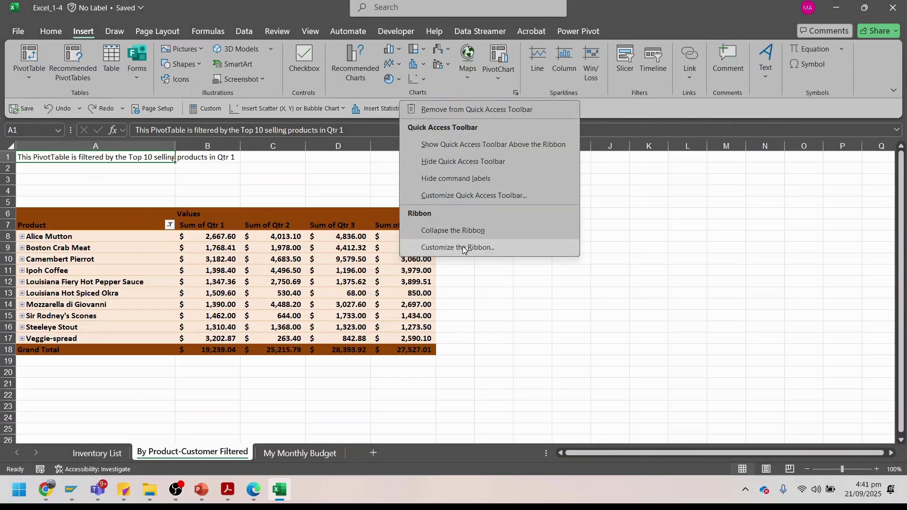
{"action": "left_click", "coordinate": [474, 112]}
{"action": "right_click", "coordinate": [306, 105]}
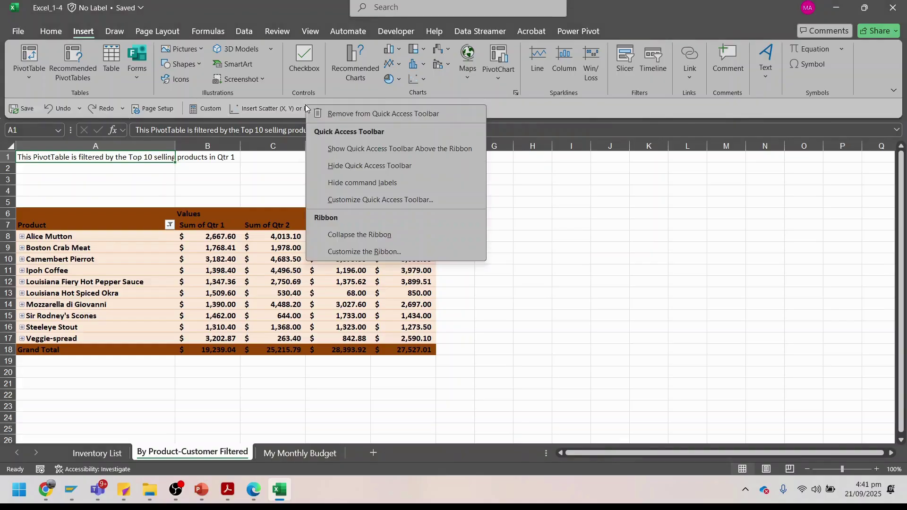
{"action": "left_click", "coordinate": [347, 118]}
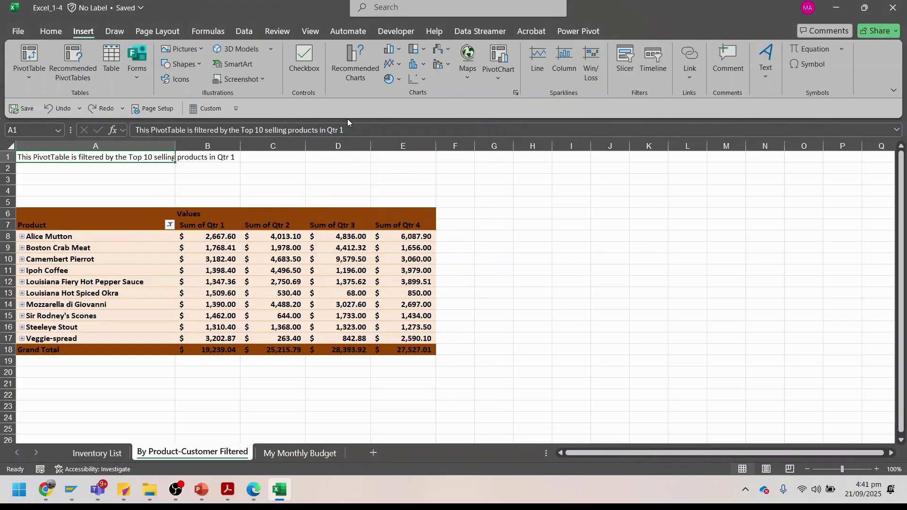
Step: Review the study guide's practice tasks and hide the By Product-Customer Filtered worksheet in Excel
{"action": "left_click", "coordinate": [227, 490]}
{"action": "key", "text": "alt+Tab"}
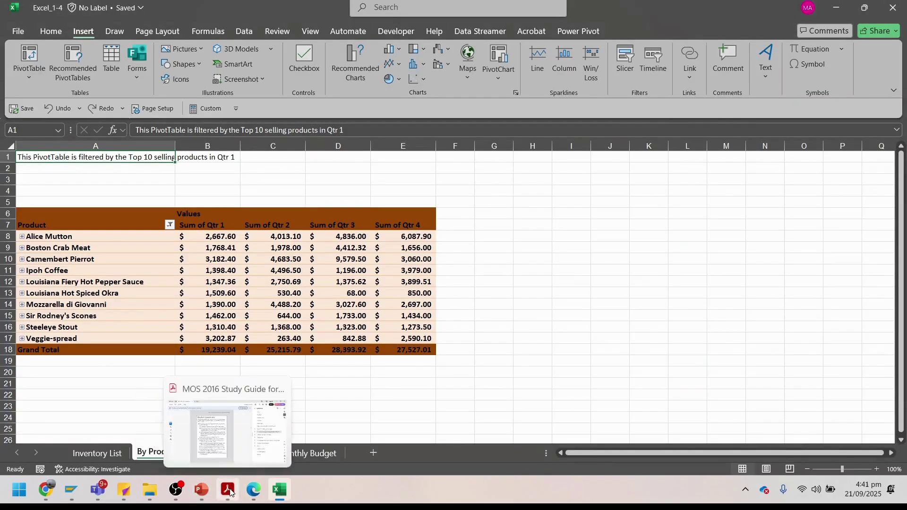
{"action": "left_click", "coordinate": [228, 491]}
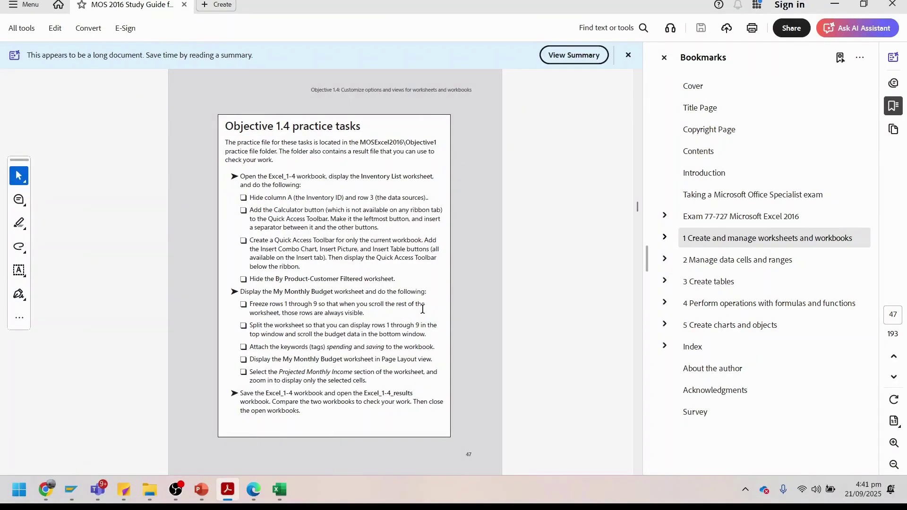
{"action": "left_click", "coordinate": [279, 490]}
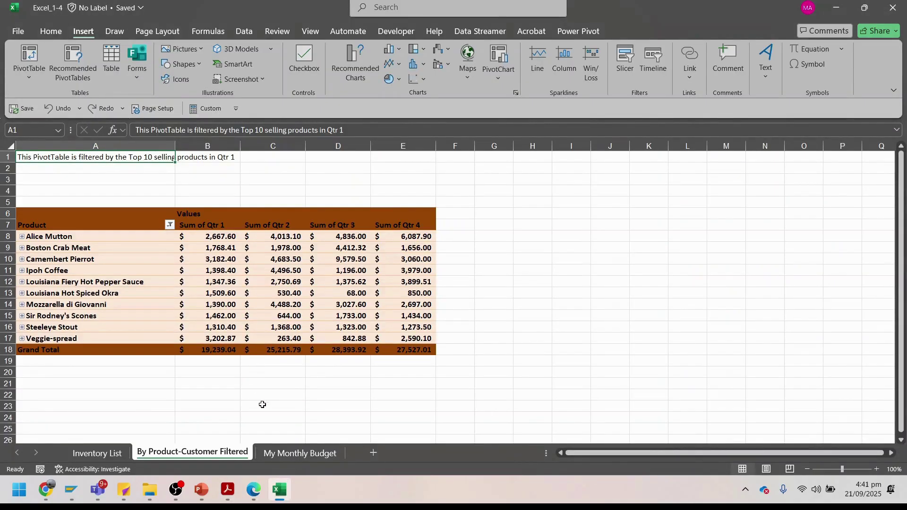
{"action": "right_click", "coordinate": [228, 452]}
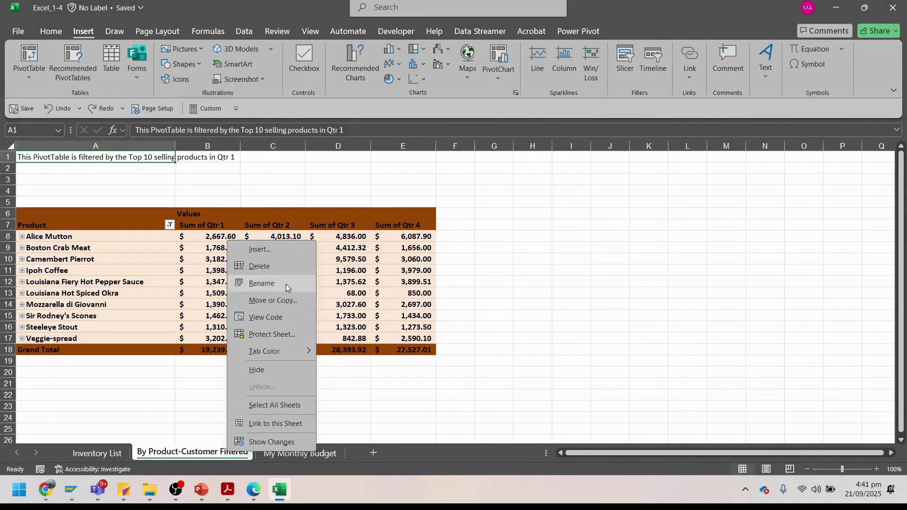
{"action": "left_click", "coordinate": [273, 370]}
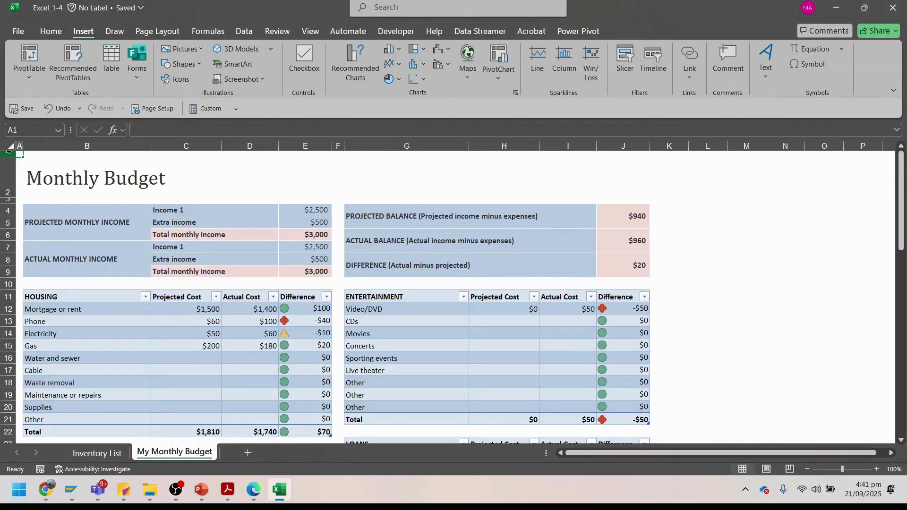
Step: Try to freeze rows 1 through 9 of the My Monthly Budget worksheet, and scroll through the sheet to check the frozen area
{"action": "left_click_drag", "start_coordinate": [9, 150], "coordinate": [18, 272]}
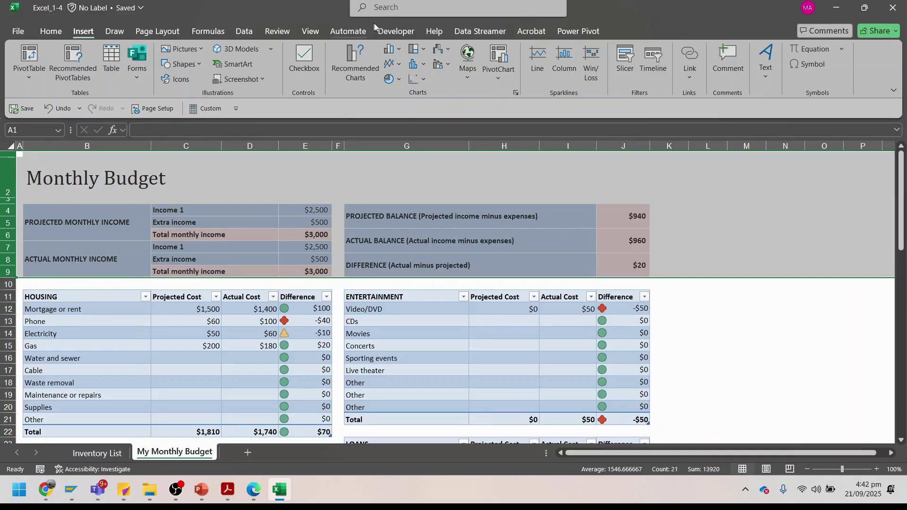
{"action": "left_click", "coordinate": [311, 32]}
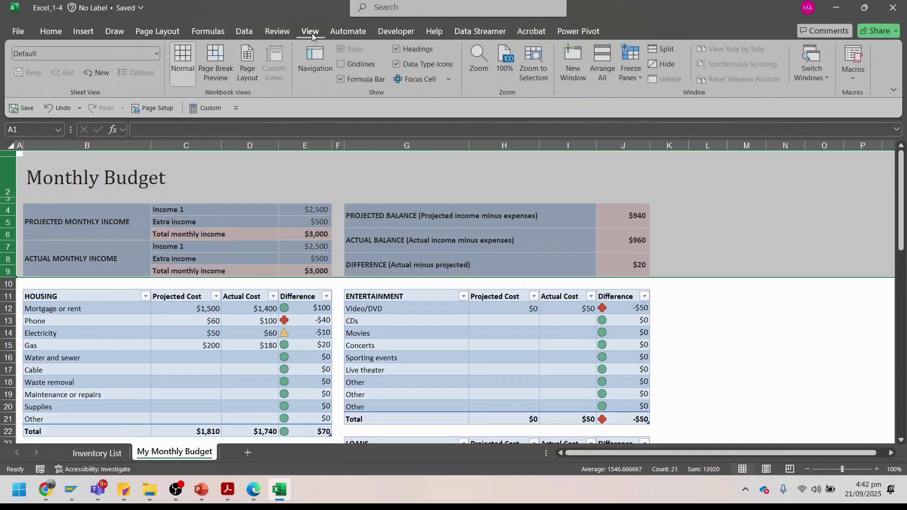
{"action": "left_click", "coordinate": [633, 69]}
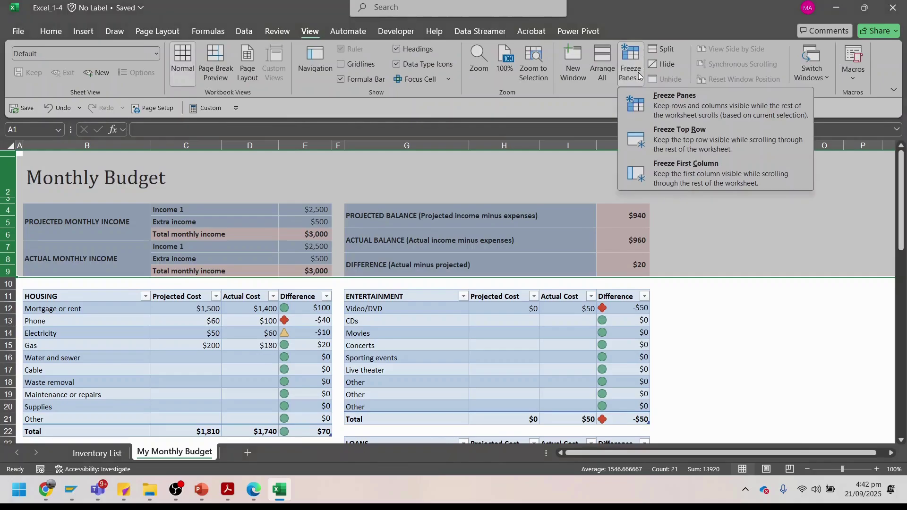
{"action": "left_click", "coordinate": [648, 103]}
{"action": "scroll", "coordinate": [654, 281], "scroll_direction": "down", "scroll_amount": 3}
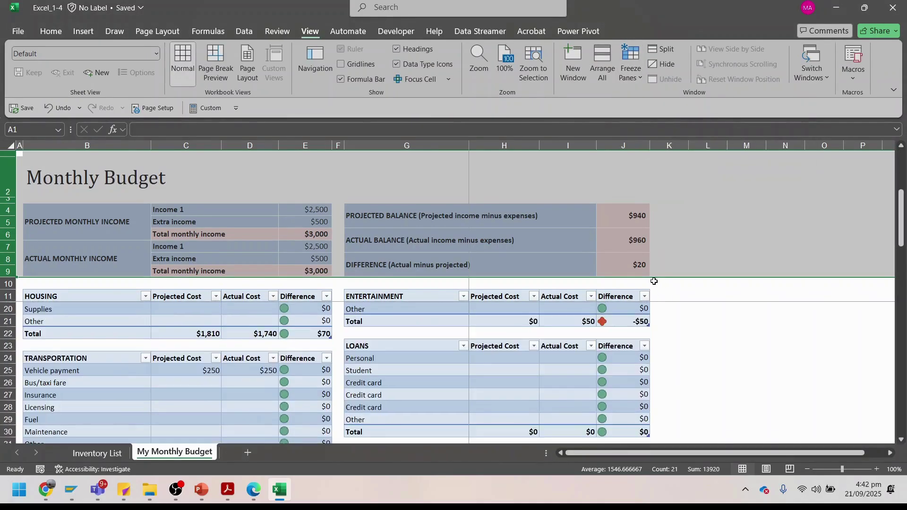
{"action": "scroll", "coordinate": [653, 281], "scroll_direction": "down", "scroll_amount": 13}
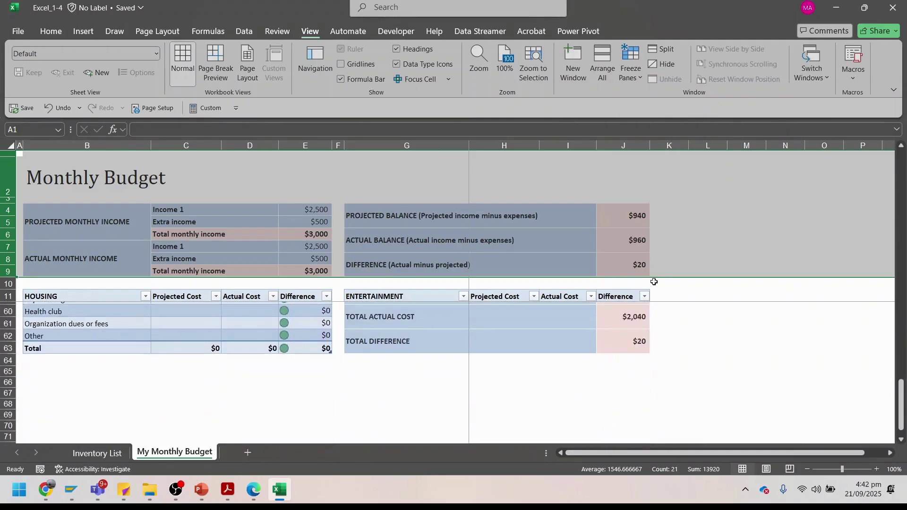
{"action": "scroll", "coordinate": [654, 282], "scroll_direction": "down", "scroll_amount": 5}
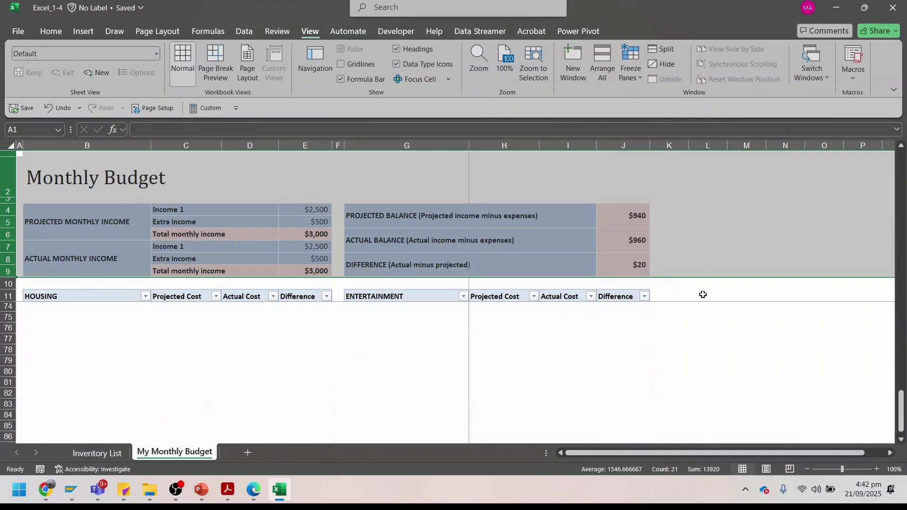
{"action": "scroll", "coordinate": [688, 338], "scroll_direction": "up", "scroll_amount": 9}
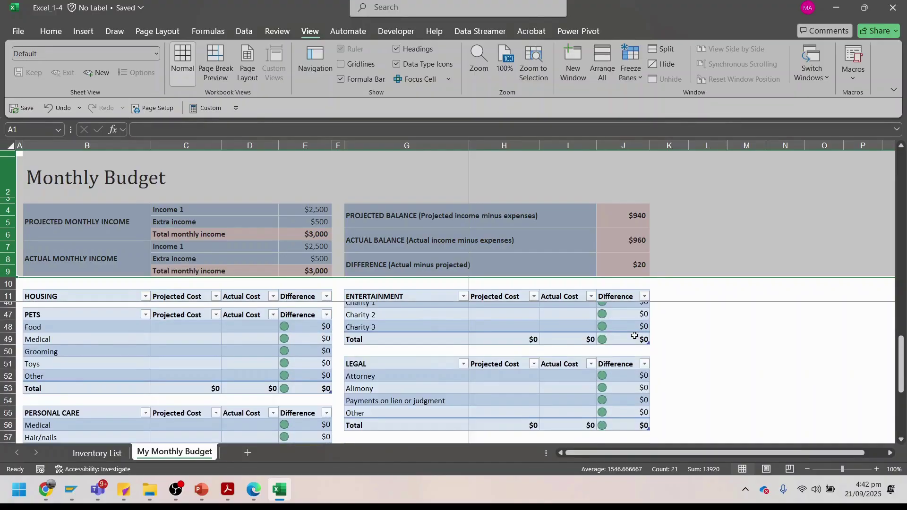
{"action": "scroll", "coordinate": [634, 336], "scroll_direction": "up", "scroll_amount": 8}
Step: Unfreeze the panes of the My Monthly Budget worksheet and deselect the rows
{"action": "left_click", "coordinate": [631, 66]}
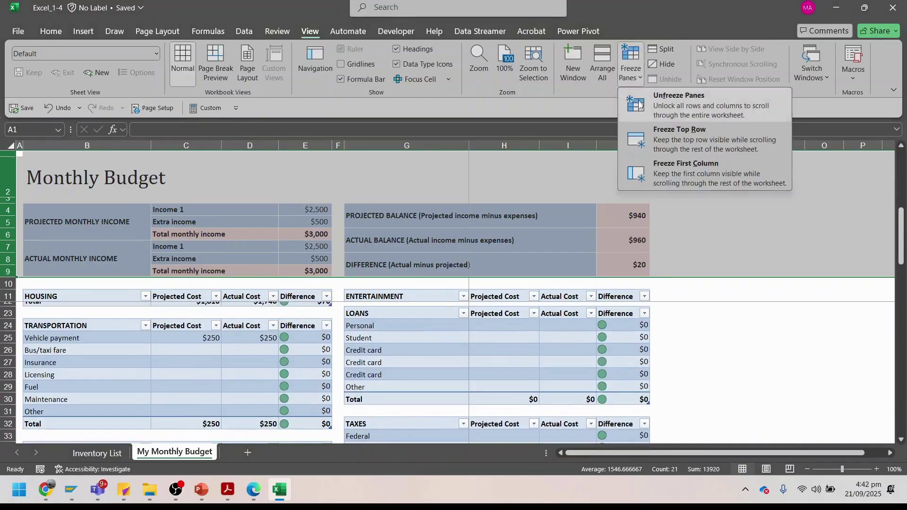
{"action": "left_click", "coordinate": [639, 105]}
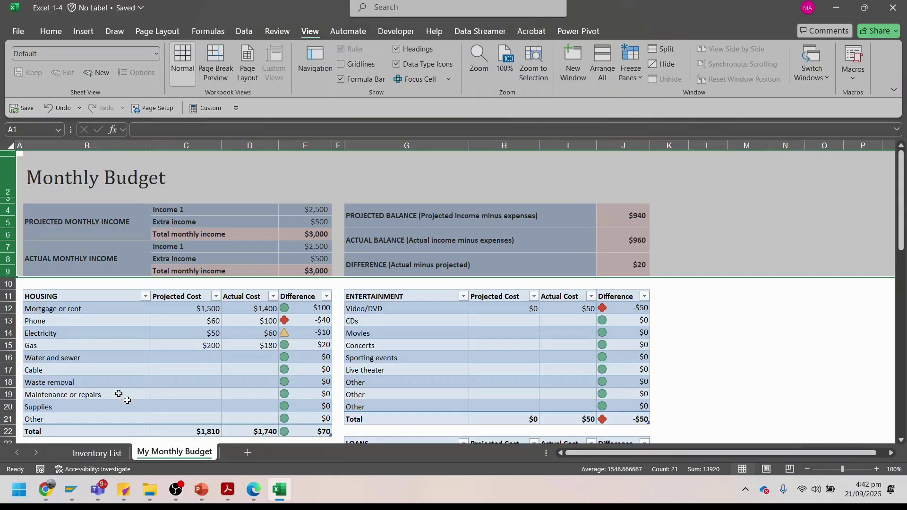
{"action": "left_click", "coordinate": [30, 282]}
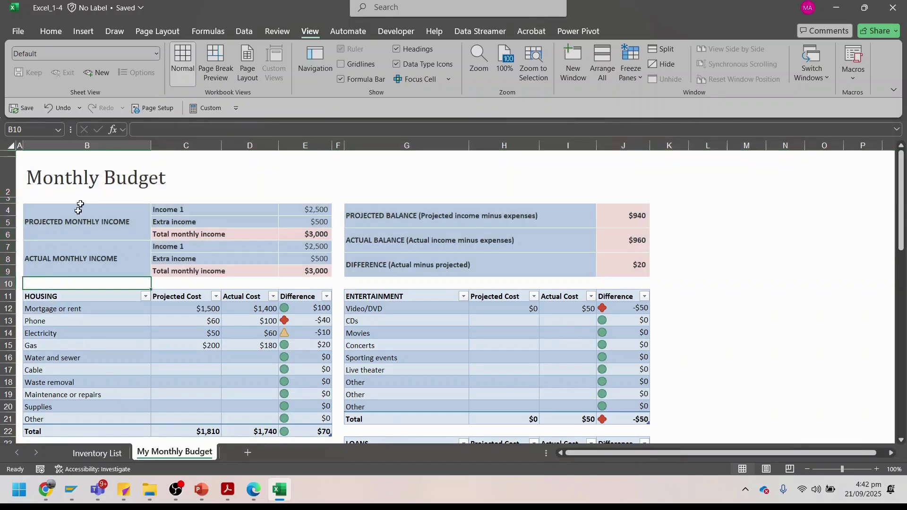
Step: Review the split task in the study guide, and split My Monthly Budget in Excel directly above row 10
{"action": "left_click", "coordinate": [8, 284]}
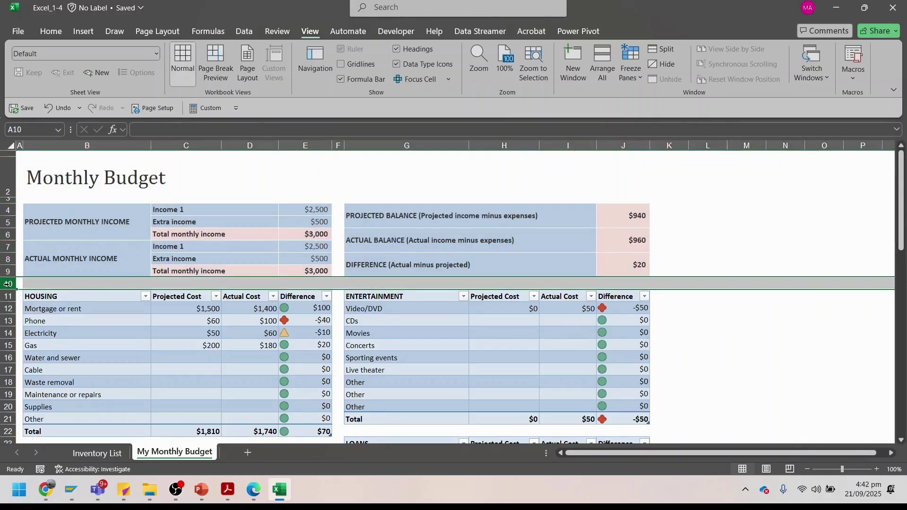
{"action": "left_click", "coordinate": [229, 491]}
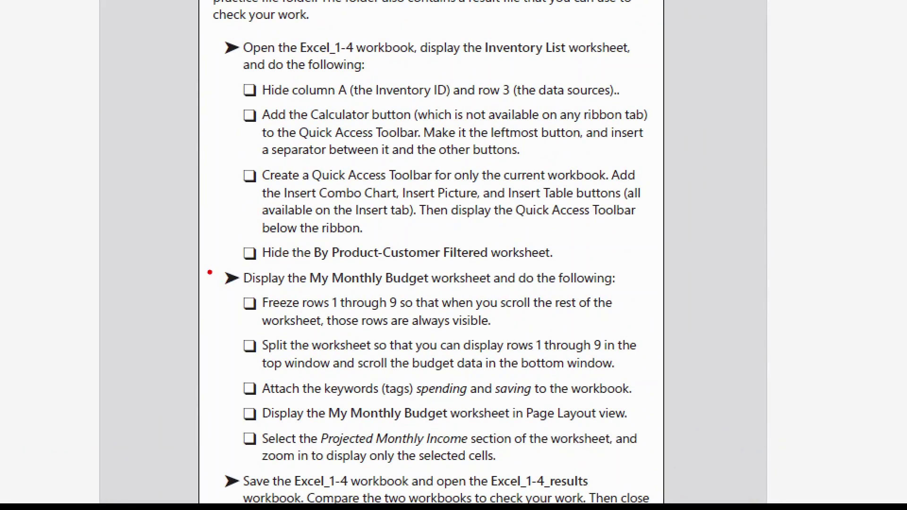
{"action": "mouse_move", "coordinate": [213, 286]}
{"action": "left_mouse_down"}
{"action": "mouse_move", "coordinate": [836, 312]}
{"action": "mouse_move", "coordinate": [833, 329]}
{"action": "left_mouse_up"}
{"action": "mouse_move", "coordinate": [187, 330]}
{"action": "left_mouse_down"}
{"action": "mouse_move", "coordinate": [610, 376]}
{"action": "mouse_move", "coordinate": [744, 377]}
{"action": "left_mouse_up"}
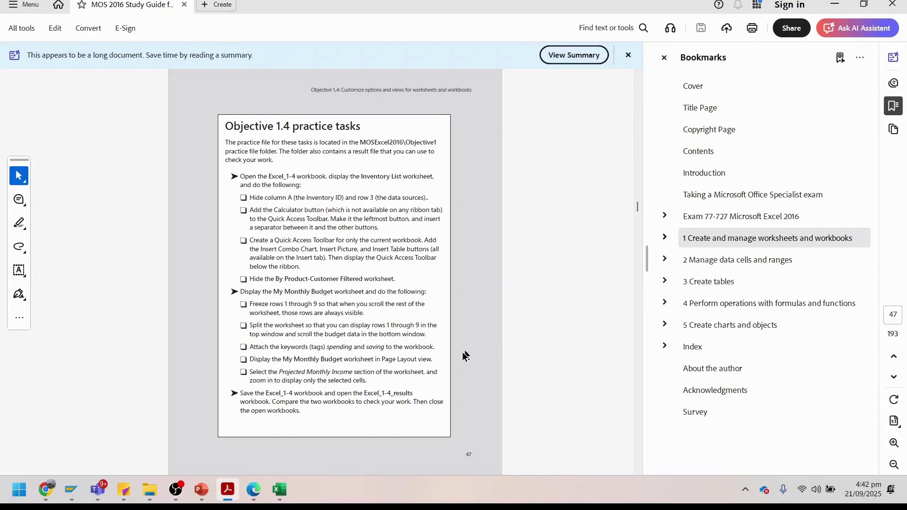
{"action": "left_click", "coordinate": [281, 489]}
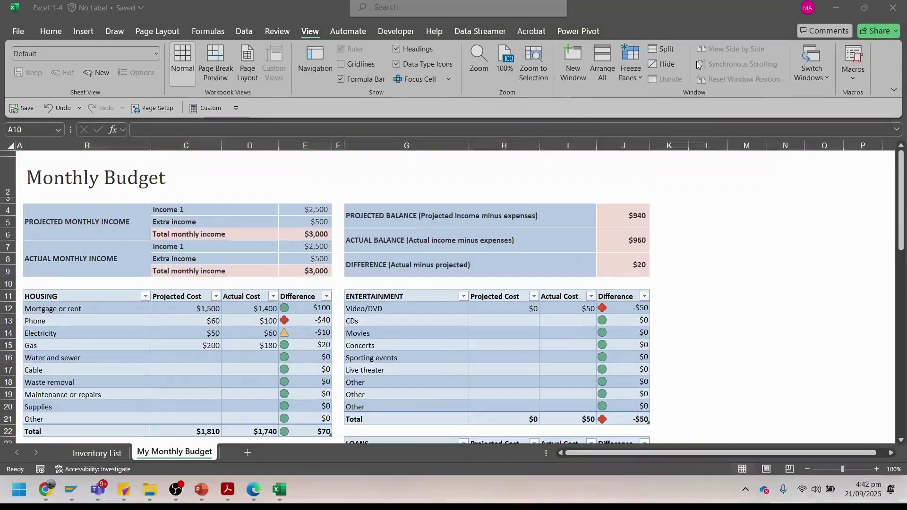
{"action": "left_click", "coordinate": [614, 105]}
{"action": "left_click", "coordinate": [675, 45]}
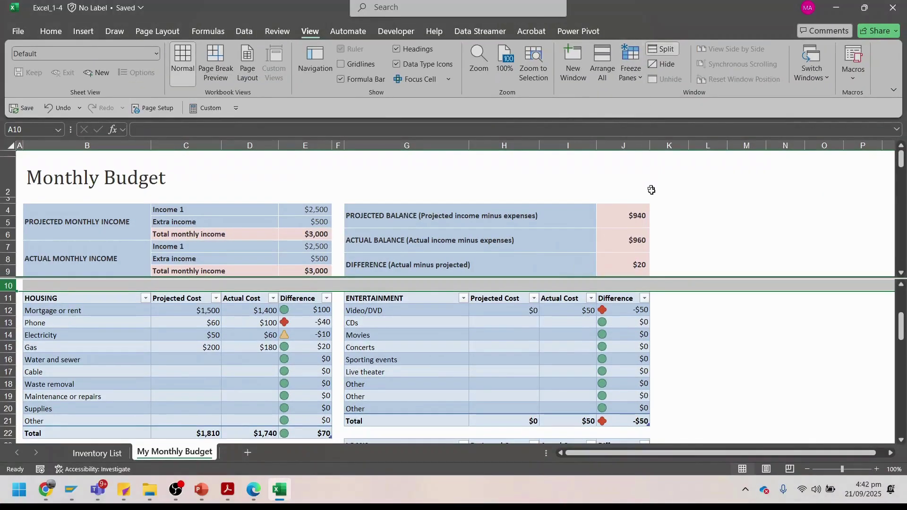
Step: Scroll the lower and upper panes of the split My Monthly Budget worksheet separately to check how each one moves
{"action": "left_click", "coordinate": [713, 325]}
{"action": "scroll", "coordinate": [713, 326], "scroll_direction": "down", "scroll_amount": 9}
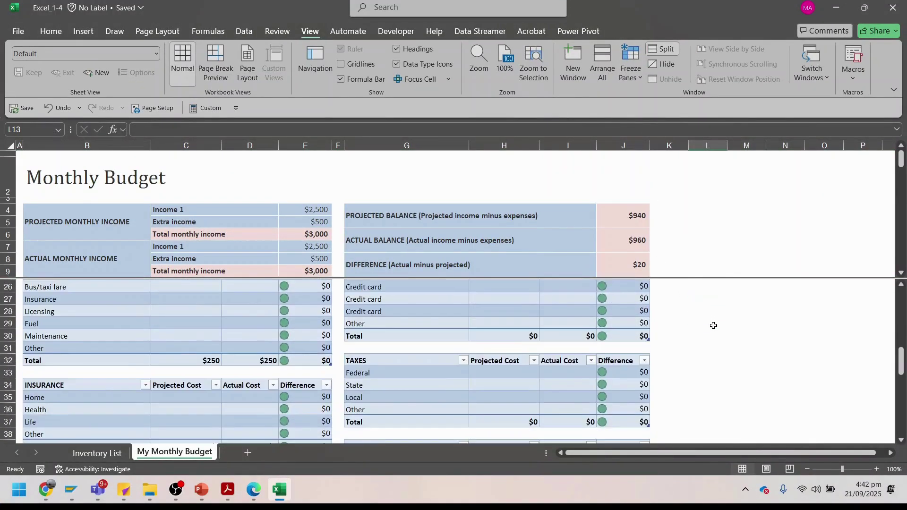
{"action": "scroll", "coordinate": [714, 326], "scroll_direction": "down", "scroll_amount": 2}
{"action": "scroll", "coordinate": [713, 325], "scroll_direction": "up", "scroll_amount": 13}
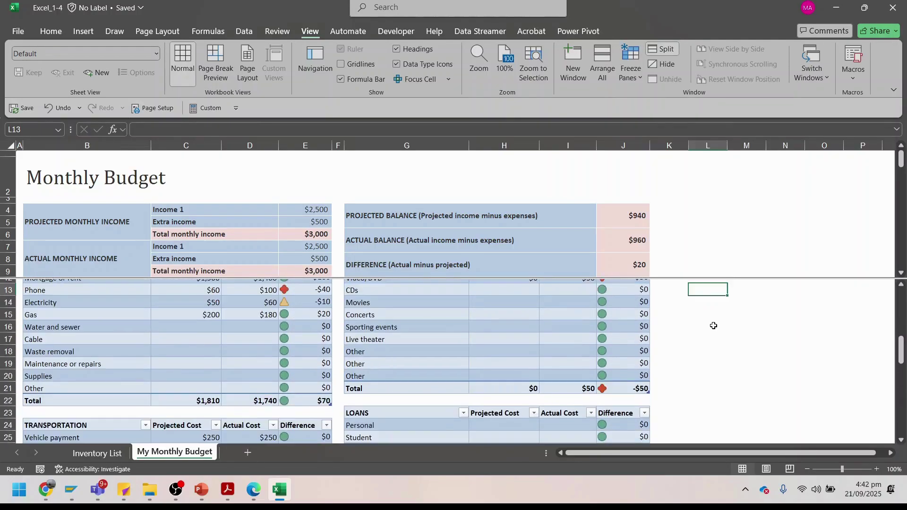
{"action": "scroll", "coordinate": [714, 325], "scroll_direction": "up", "scroll_amount": 1}
{"action": "left_click", "coordinate": [706, 232]}
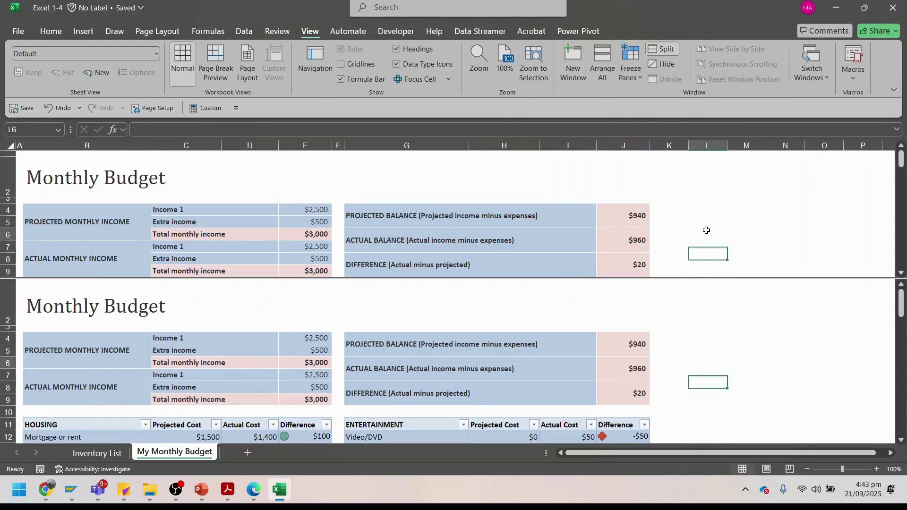
{"action": "scroll", "coordinate": [706, 230], "scroll_direction": "down", "scroll_amount": 6}
{"action": "scroll", "coordinate": [707, 230], "scroll_direction": "up", "scroll_amount": 6}
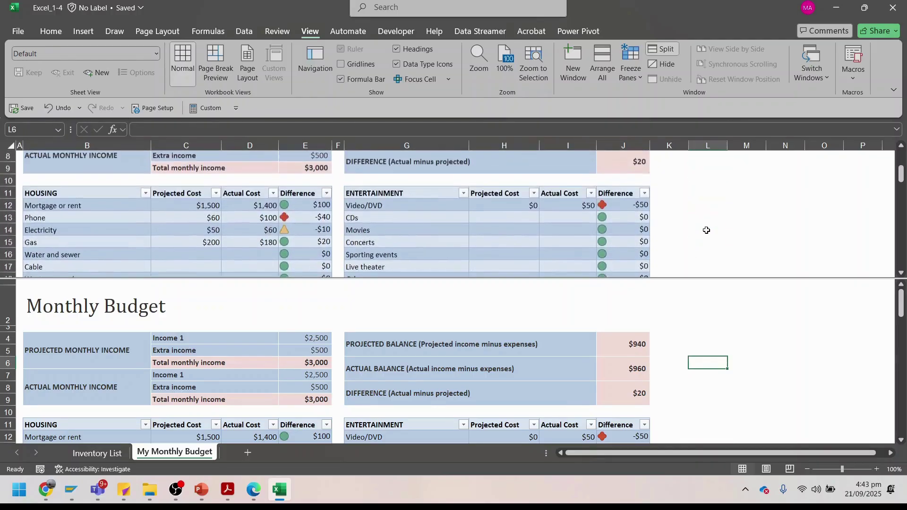
{"action": "scroll", "coordinate": [706, 230], "scroll_direction": "down", "scroll_amount": 1}
{"action": "scroll", "coordinate": [706, 230], "scroll_direction": "up", "scroll_amount": 1}
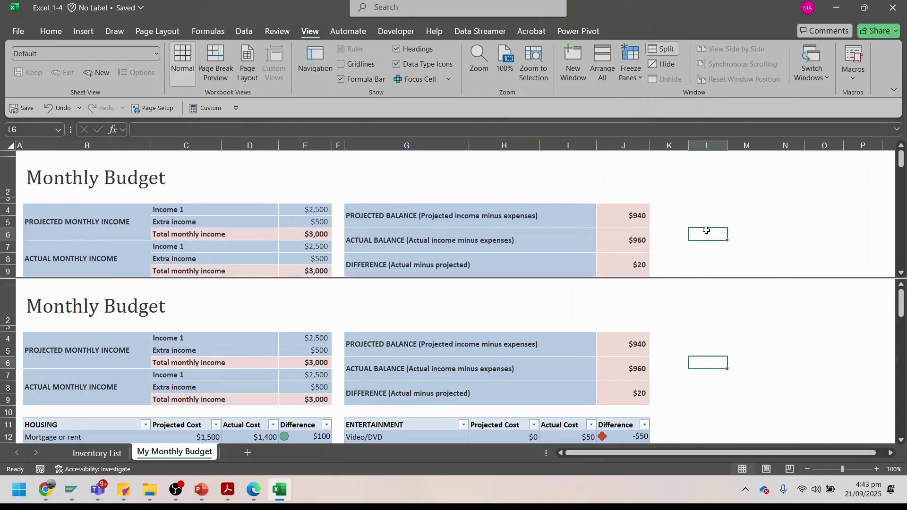
{"action": "scroll", "coordinate": [719, 324], "scroll_direction": "down", "scroll_amount": 4}
{"action": "scroll", "coordinate": [718, 324], "scroll_direction": "up", "scroll_amount": 4}
{"action": "scroll", "coordinate": [730, 267], "scroll_direction": "down", "scroll_amount": 1}
{"action": "scroll", "coordinate": [730, 265], "scroll_direction": "up", "scroll_amount": 1}
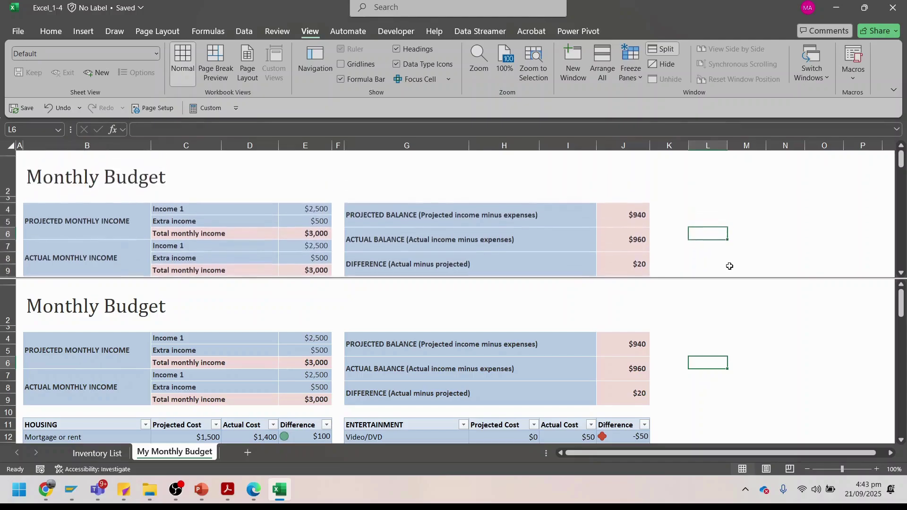
Step: Enter the test text "tytytry" in cell L44 in the lower pane, and scroll around it to examine the split
{"action": "left_click", "coordinate": [745, 323]}
{"action": "scroll", "coordinate": [721, 342], "scroll_direction": "down", "scroll_amount": 8}
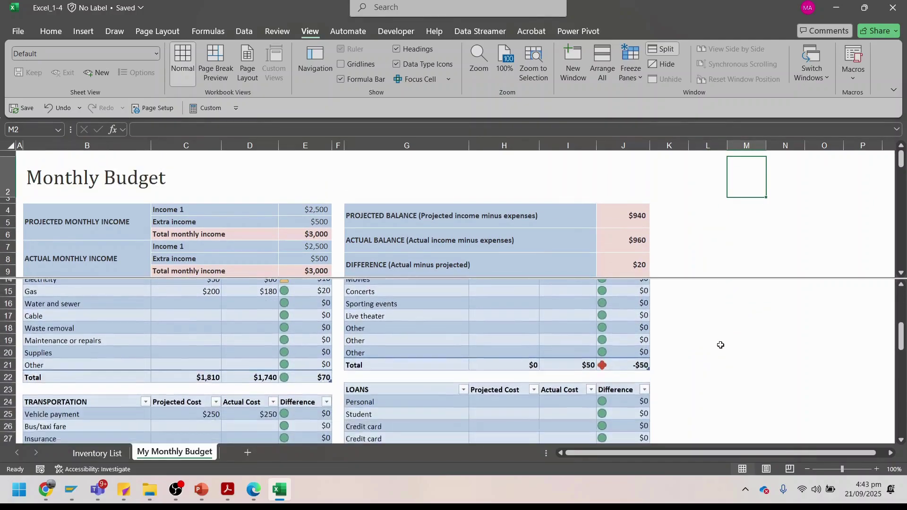
{"action": "scroll", "coordinate": [720, 354], "scroll_direction": "down", "scroll_amount": 4}
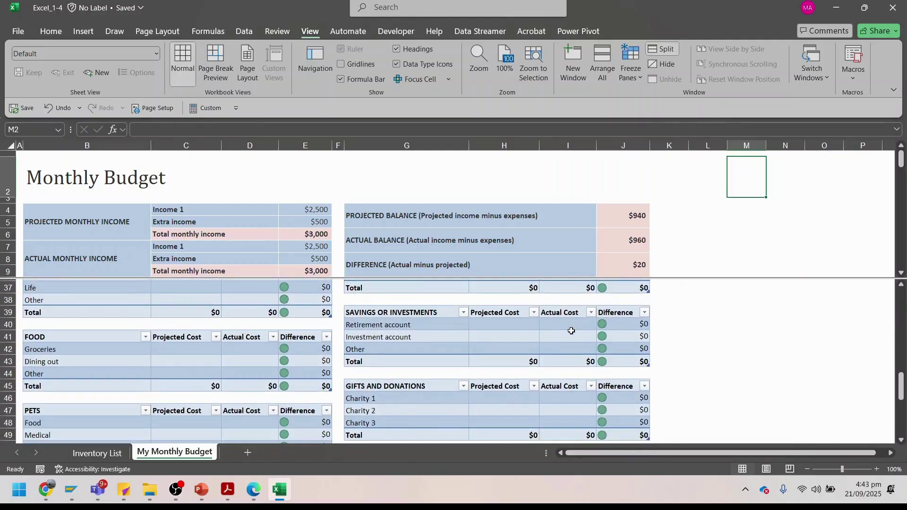
{"action": "left_click", "coordinate": [713, 371]}
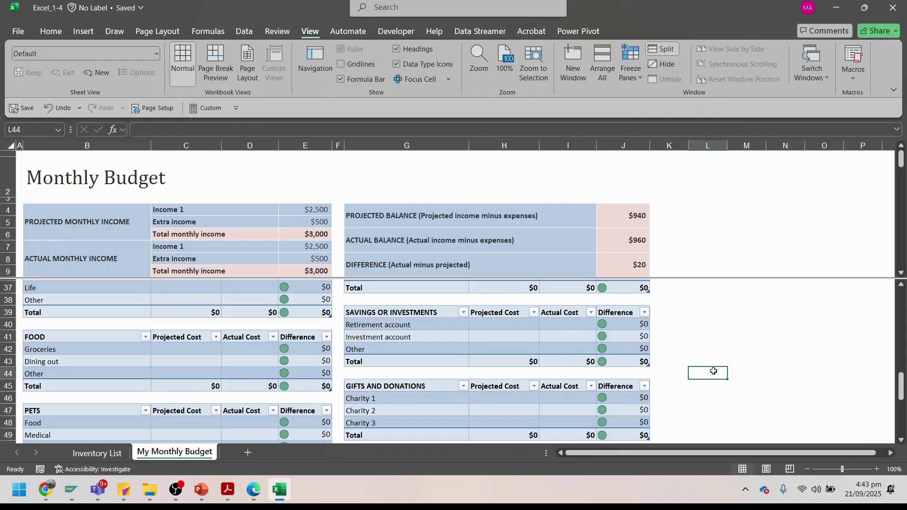
{"action": "type", "text": "tytytry"}
{"action": "left_click", "coordinate": [750, 363]}
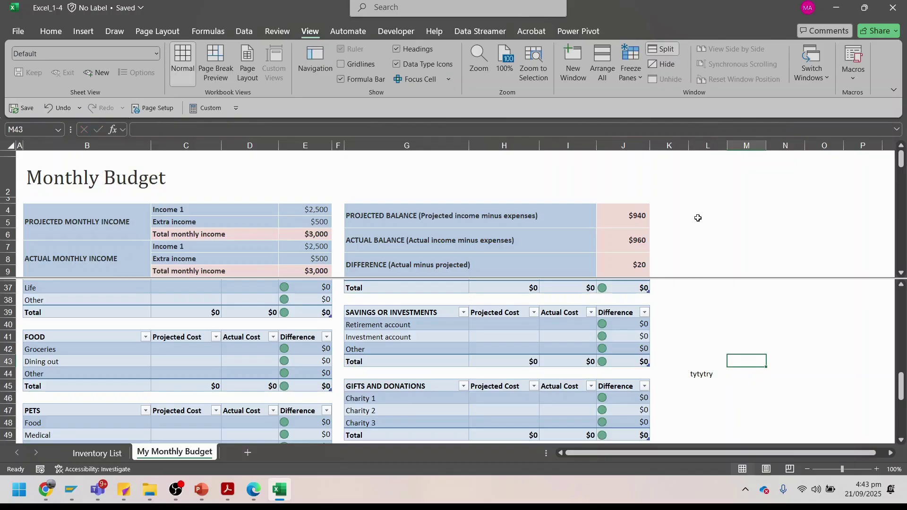
{"action": "scroll", "coordinate": [698, 218], "scroll_direction": "down", "scroll_amount": 6}
{"action": "scroll", "coordinate": [699, 218], "scroll_direction": "up", "scroll_amount": 5}
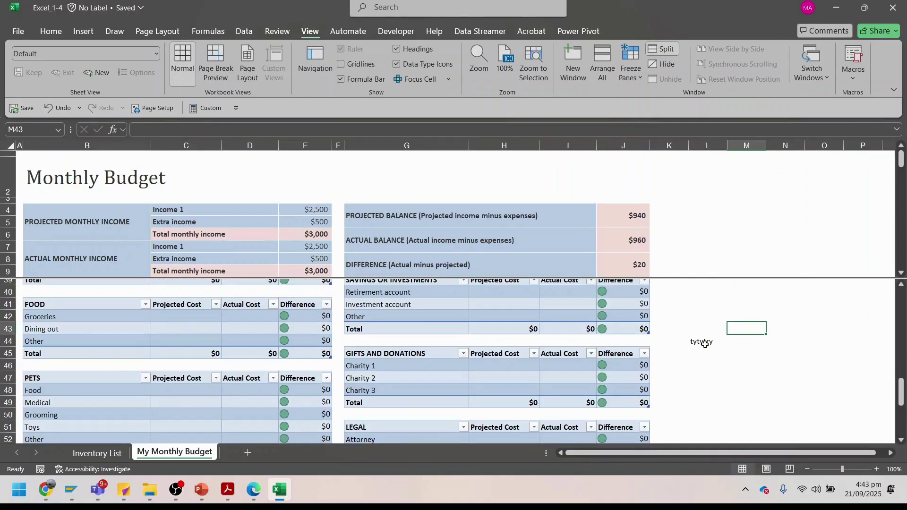
Step: Clear the test text from cell L44 and return the lower pane to the start of the worksheet
{"action": "left_click", "coordinate": [705, 341]}
{"action": "key", "text": "Delete"}
{"action": "scroll", "coordinate": [826, 328], "scroll_direction": "up", "scroll_amount": 7}
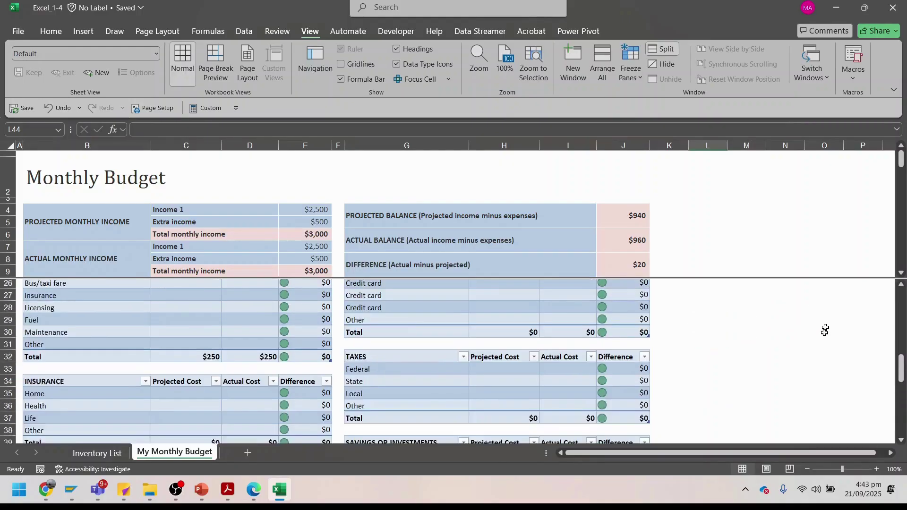
{"action": "scroll", "coordinate": [730, 358], "scroll_direction": "up", "scroll_amount": 6}
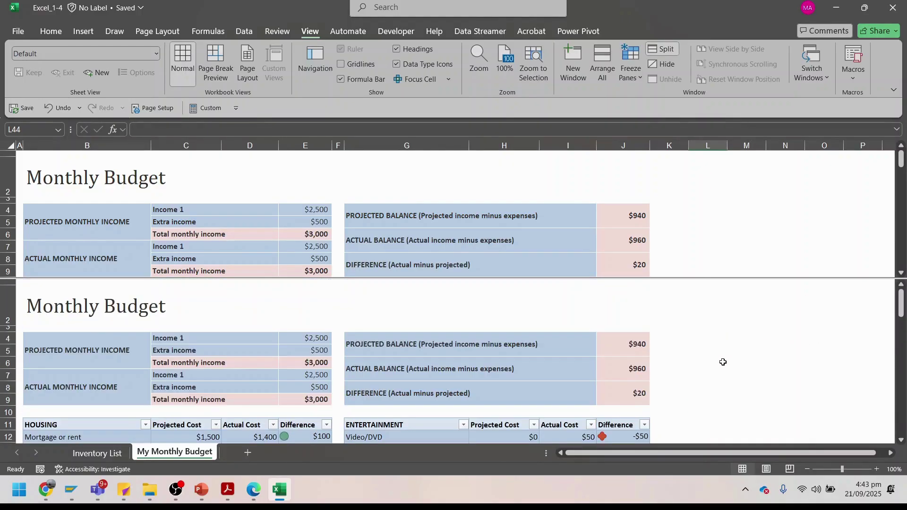
Step: Enter test text in cell L6 through the lower pane to compare both panes, and erase it again
{"action": "left_click", "coordinate": [716, 362]}
{"action": "type", "text": "rtretetrt"}
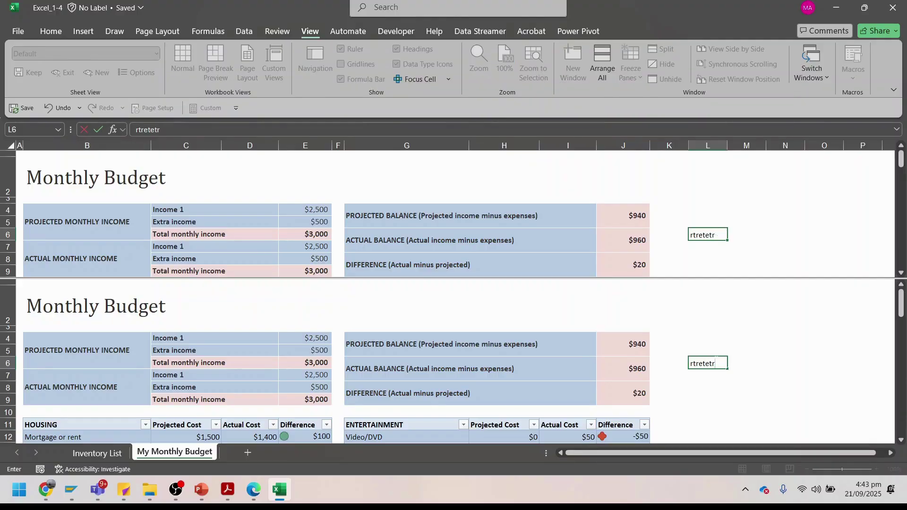
{"action": "key", "text": "BackSpace"}
{"action": "key", "text": "BackSpace"}
{"action": "key", "text": "BackSpace"}
{"action": "key", "text": "BackSpace"}
{"action": "key", "text": "Return"}
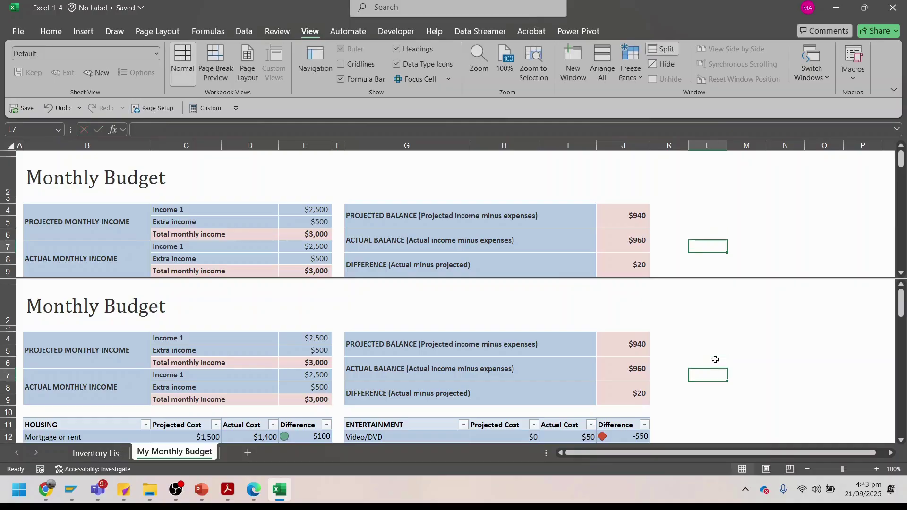
Step: Check the next practice task in the study guide PDF and look through Excel's Advanced and General options for a keyword tag setting
{"action": "left_click", "coordinate": [227, 491]}
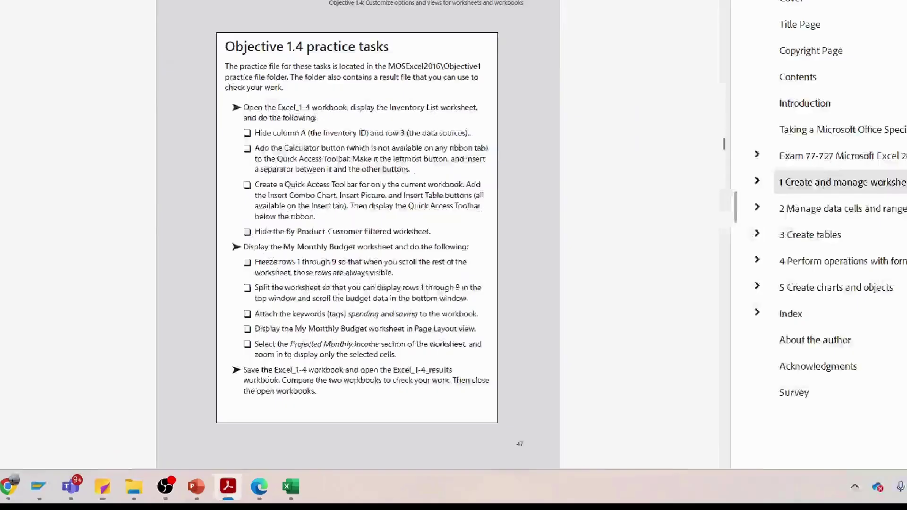
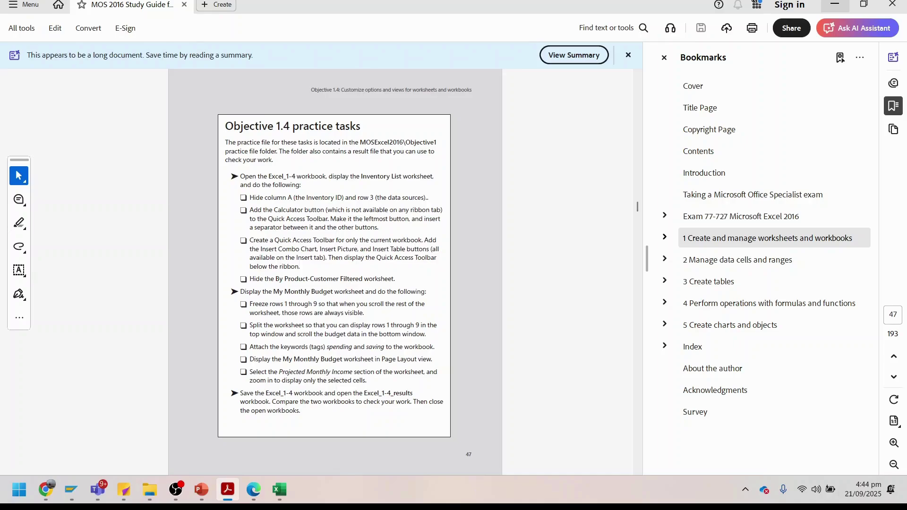
{"action": "left_click", "coordinate": [279, 490]}
{"action": "left_click", "coordinate": [14, 31]}
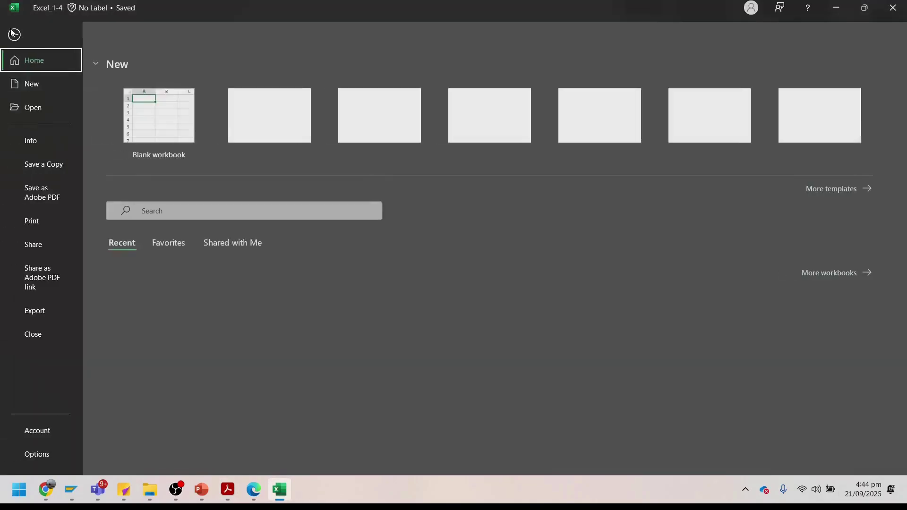
{"action": "left_click", "coordinate": [41, 455]}
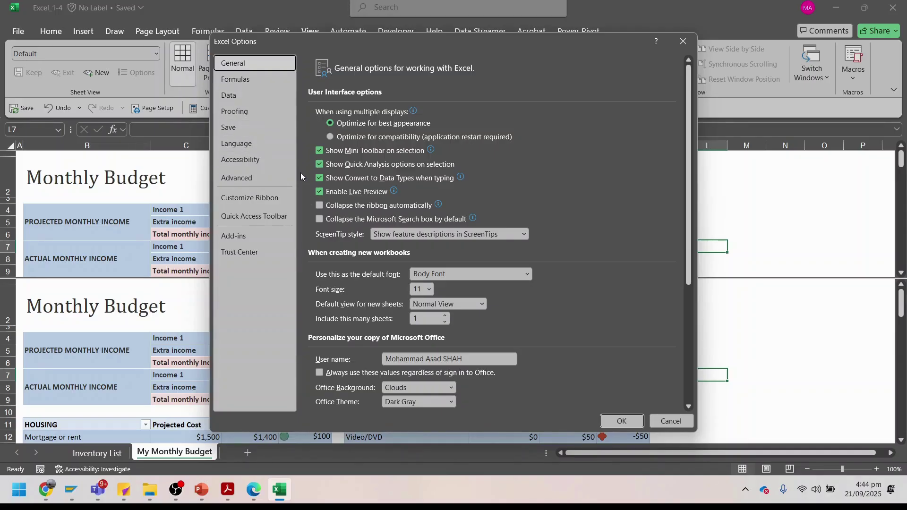
{"action": "left_click", "coordinate": [237, 180]}
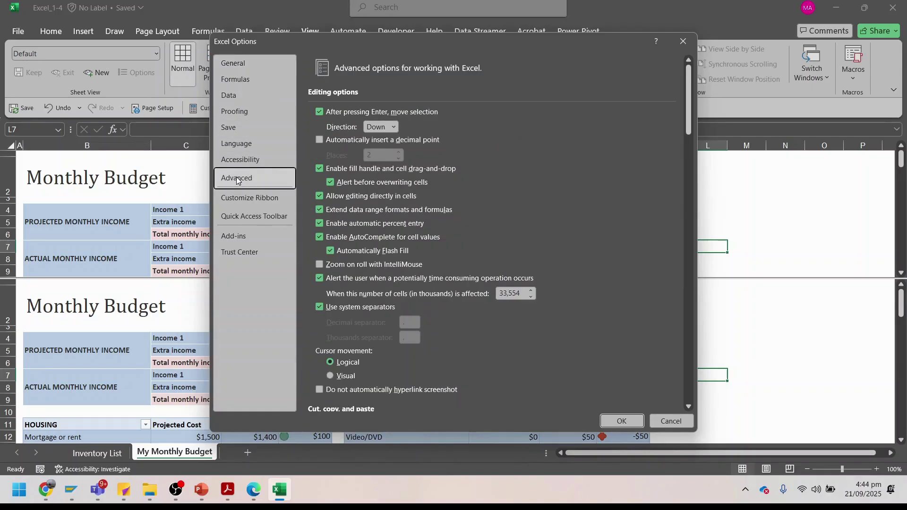
{"action": "left_click", "coordinate": [260, 59]}
{"action": "scroll", "coordinate": [478, 234], "scroll_direction": "down", "scroll_amount": 3}
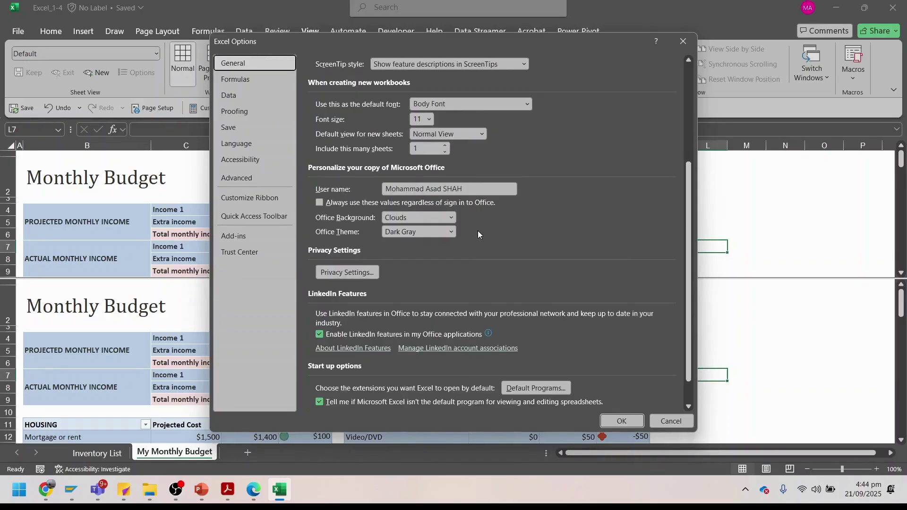
{"action": "scroll", "coordinate": [477, 230], "scroll_direction": "down", "scroll_amount": 1}
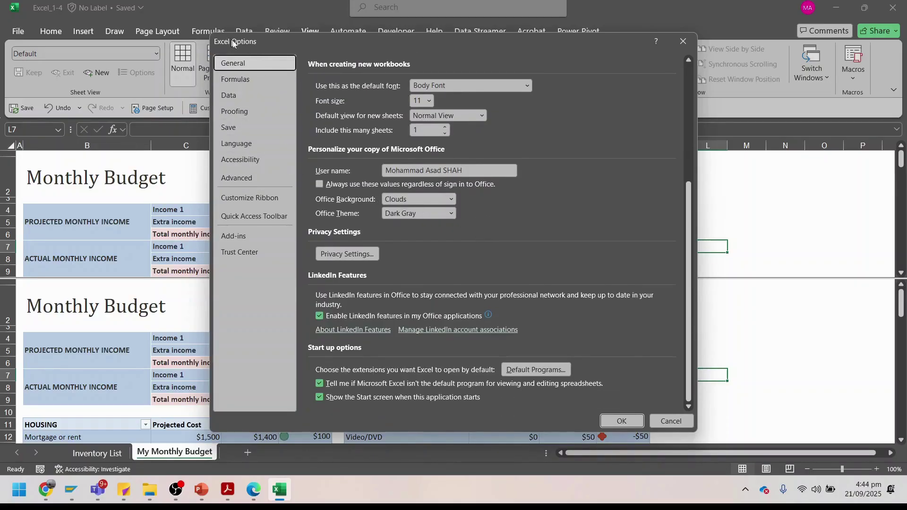
{"action": "left_click", "coordinate": [680, 420]}
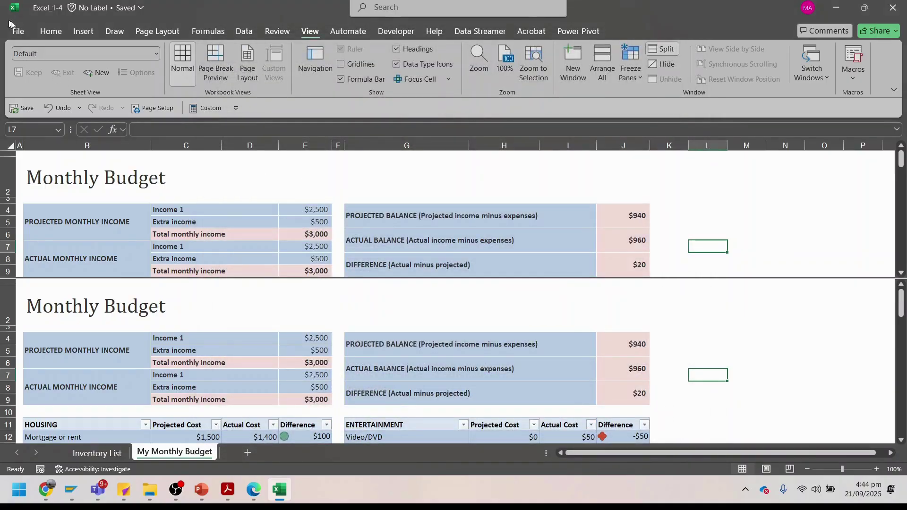
Step: Look through the Account page and the Trust Center settings for a place to attach workbook tags
{"action": "left_click", "coordinate": [19, 32]}
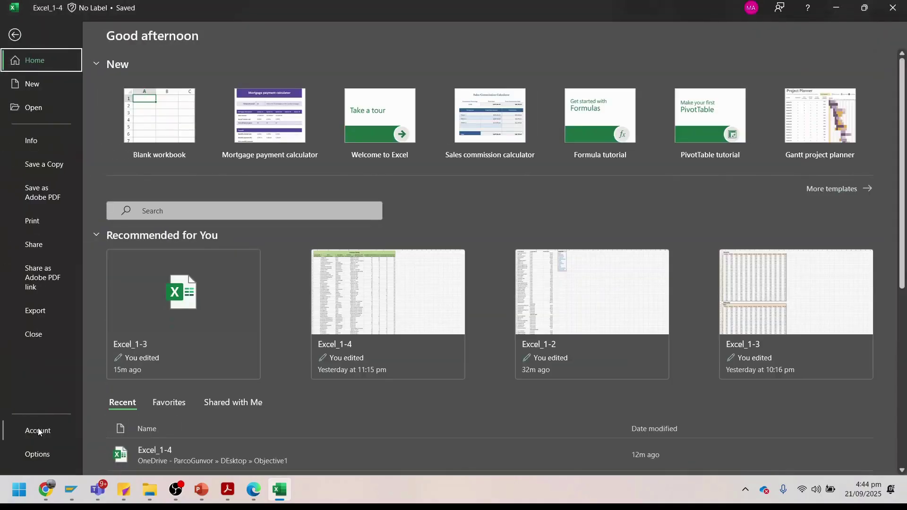
{"action": "left_click", "coordinate": [39, 440]}
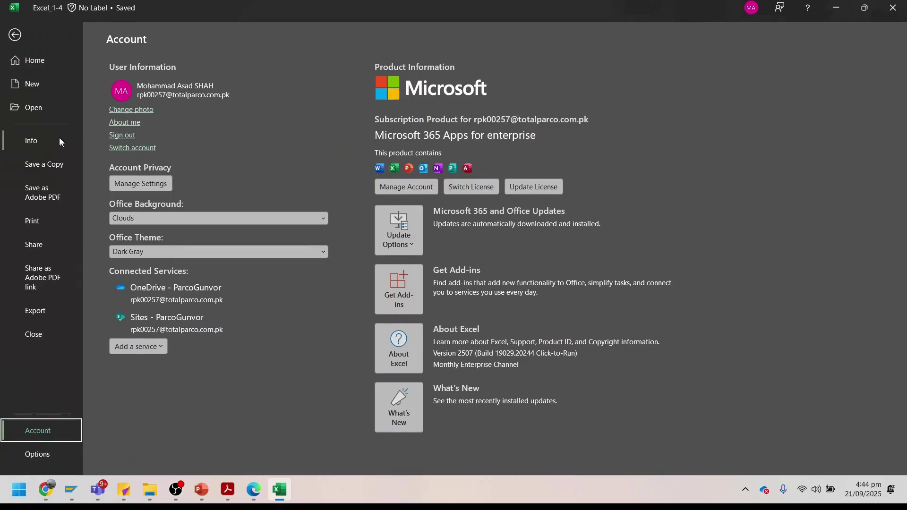
{"action": "left_click", "coordinate": [37, 455]}
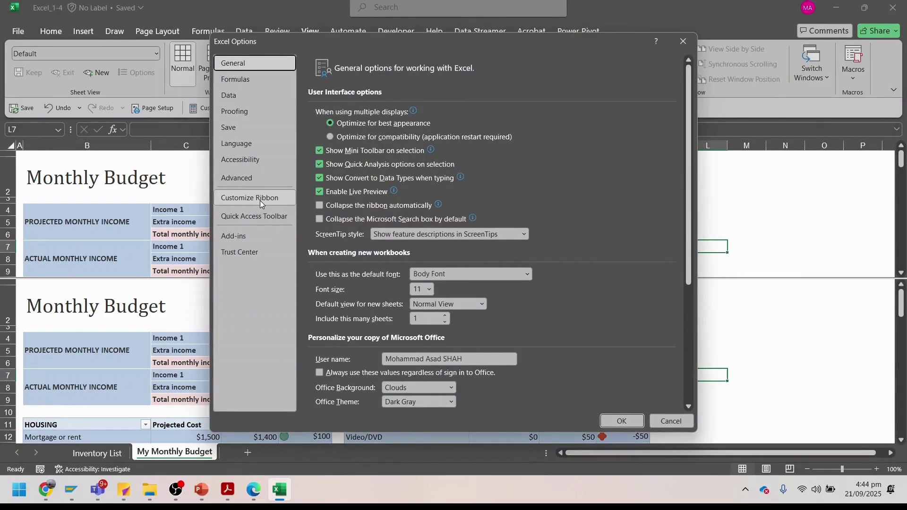
{"action": "left_click", "coordinate": [248, 253]}
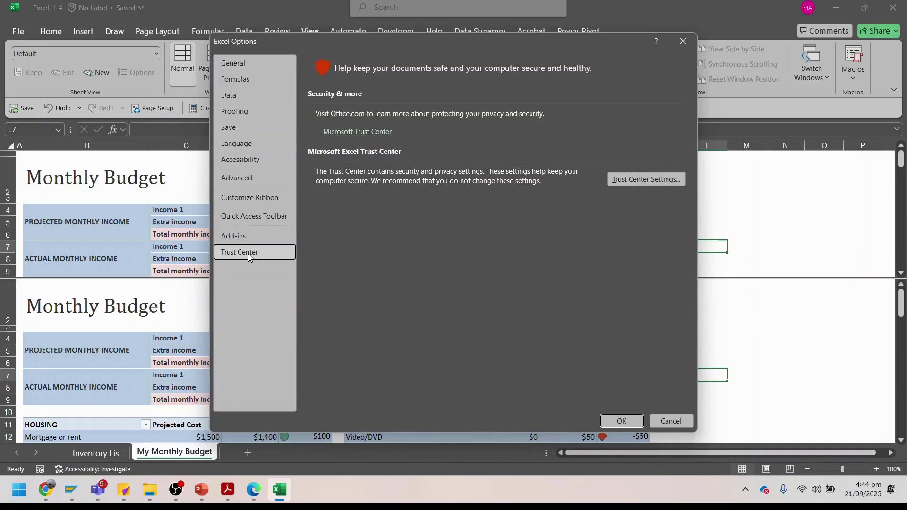
{"action": "left_click", "coordinate": [655, 180]}
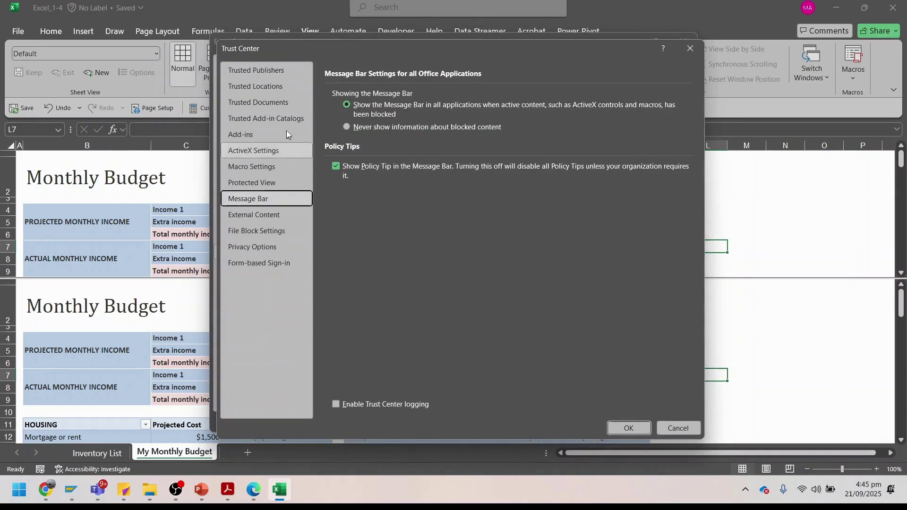
{"action": "left_click", "coordinate": [688, 49]}
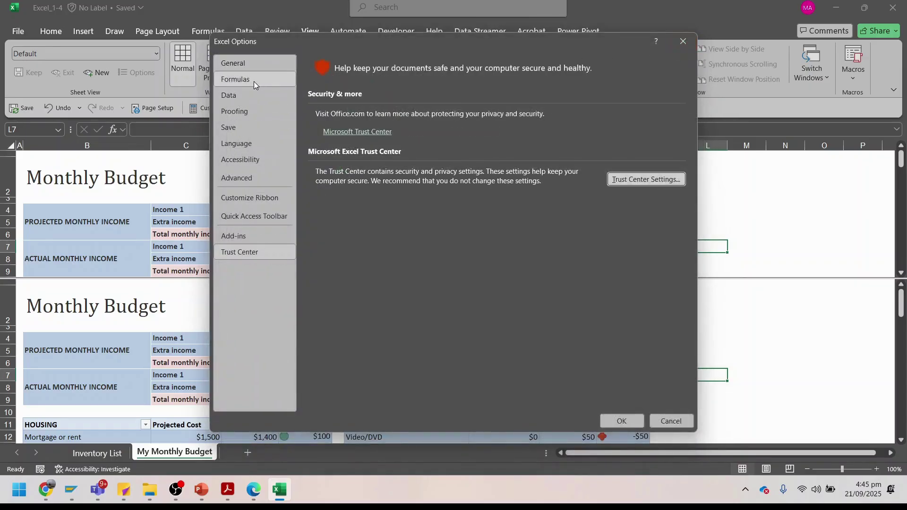
Step: Look through the option pages from Formulas to Quick Access Toolbar for a keyword tag setting
{"action": "left_click", "coordinate": [253, 82]}
{"action": "left_click", "coordinate": [249, 94]}
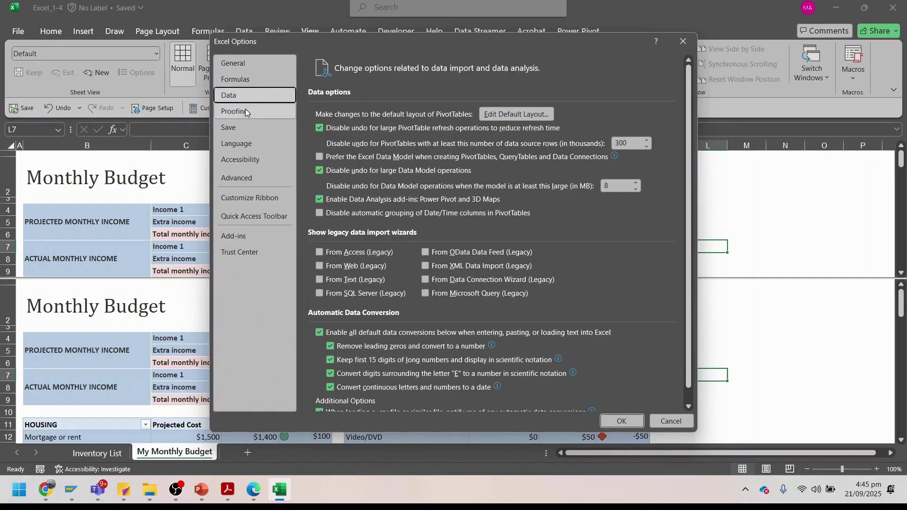
{"action": "left_click", "coordinate": [245, 111]}
{"action": "left_click", "coordinate": [236, 144]}
{"action": "left_click", "coordinate": [236, 161]}
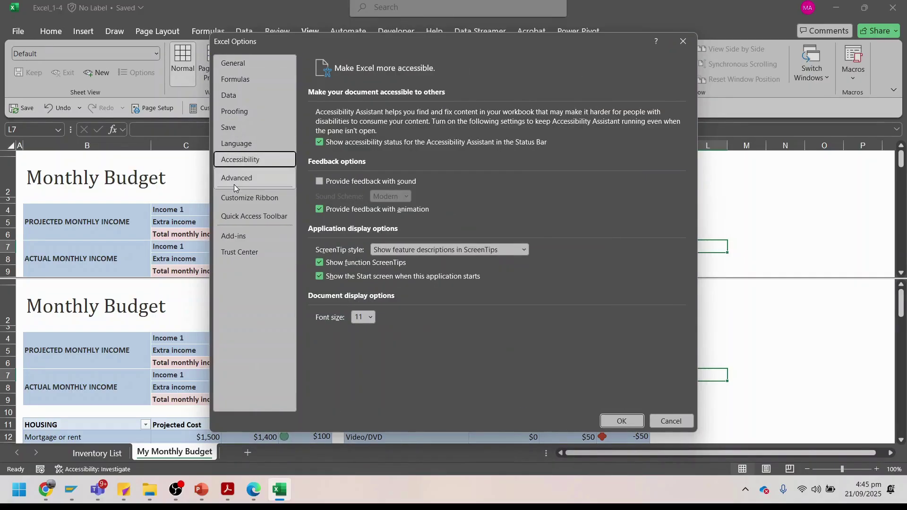
{"action": "left_click", "coordinate": [233, 184]}
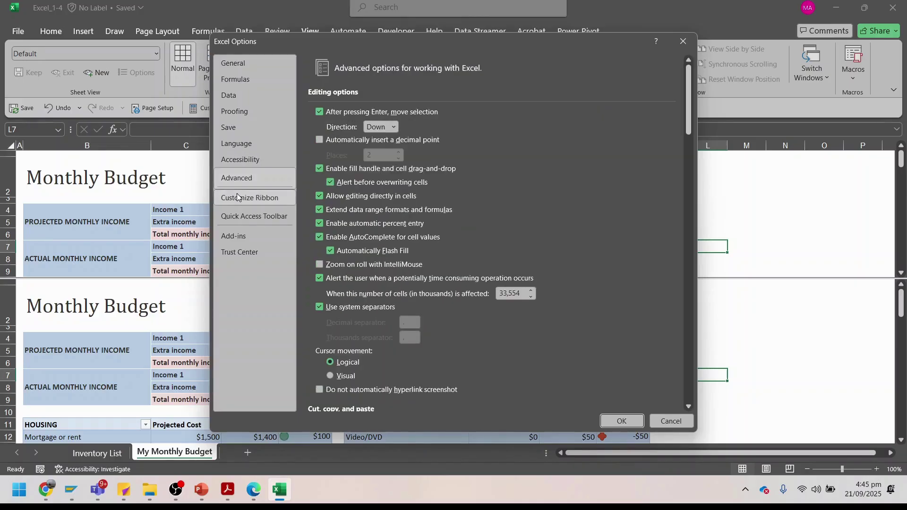
{"action": "left_click", "coordinate": [238, 197]}
{"action": "left_click", "coordinate": [242, 217]}
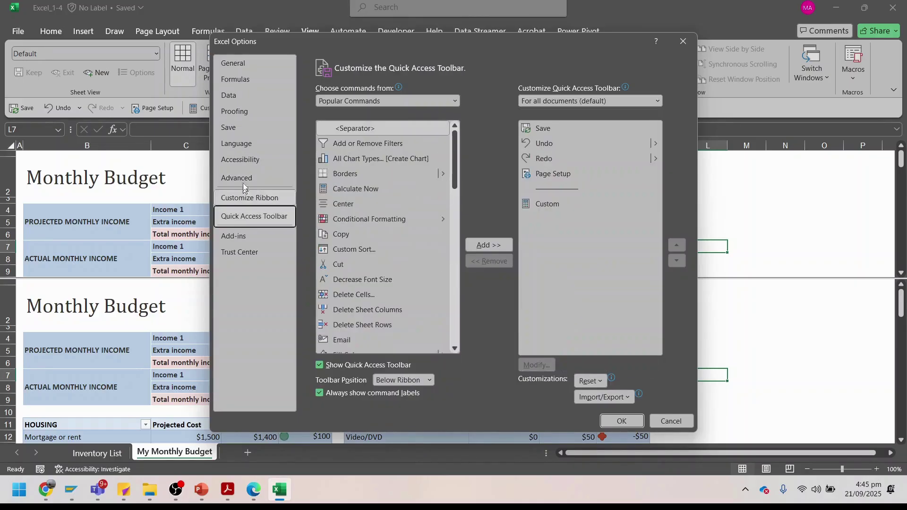
Step: Examine the General options and the Privacy Settings for a tag setting, and close the options without changes
{"action": "left_click", "coordinate": [263, 63]}
{"action": "scroll", "coordinate": [626, 221], "scroll_direction": "down", "scroll_amount": 3}
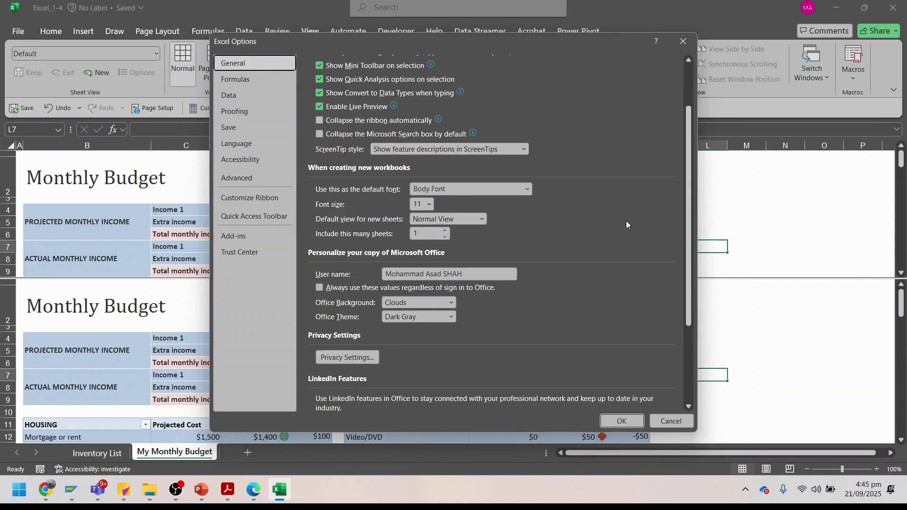
{"action": "scroll", "coordinate": [598, 221], "scroll_direction": "down", "scroll_amount": 2}
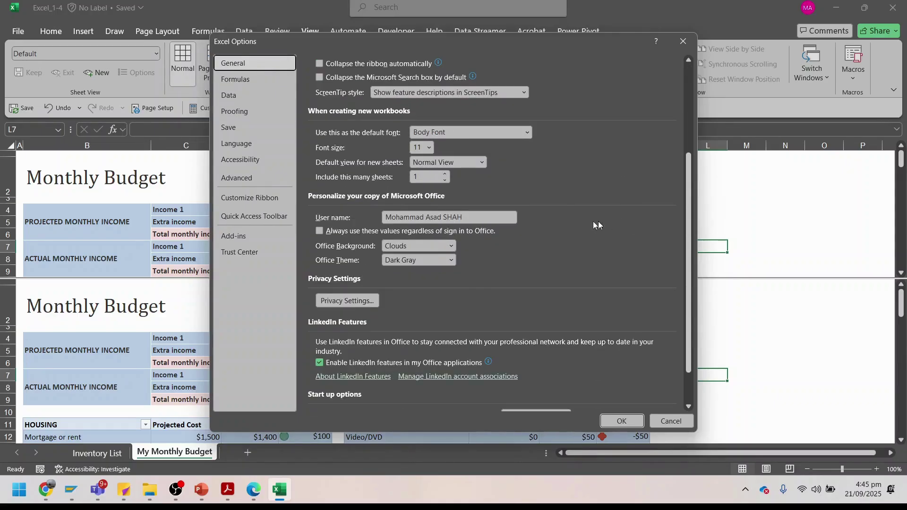
{"action": "left_click", "coordinate": [352, 302]}
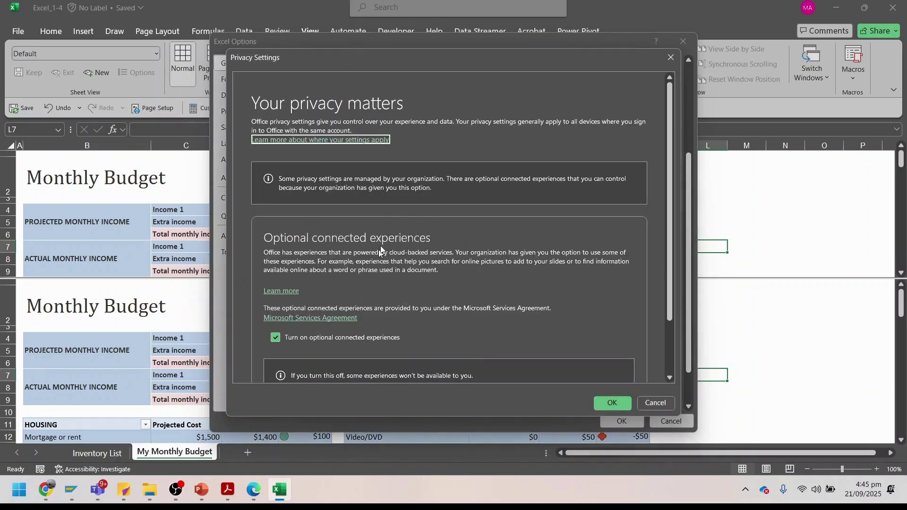
{"action": "scroll", "coordinate": [391, 227], "scroll_direction": "down", "scroll_amount": 3}
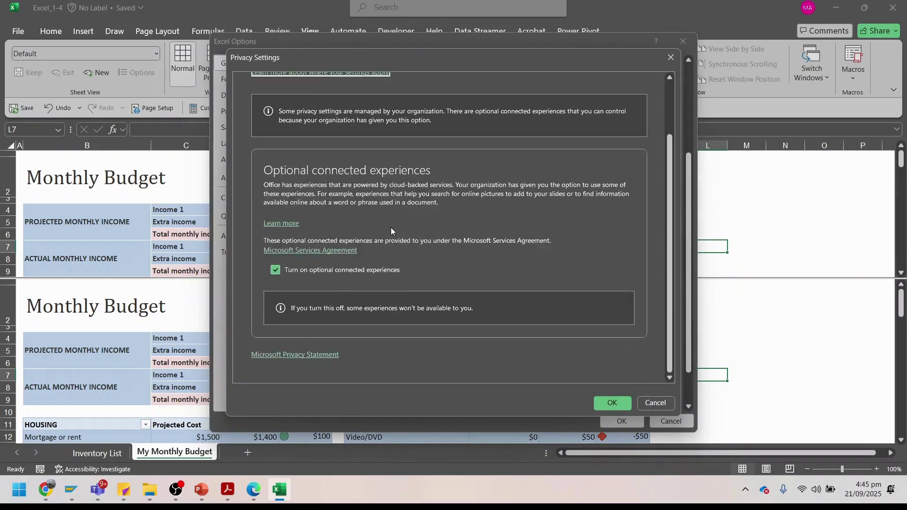
{"action": "left_click", "coordinate": [657, 406]}
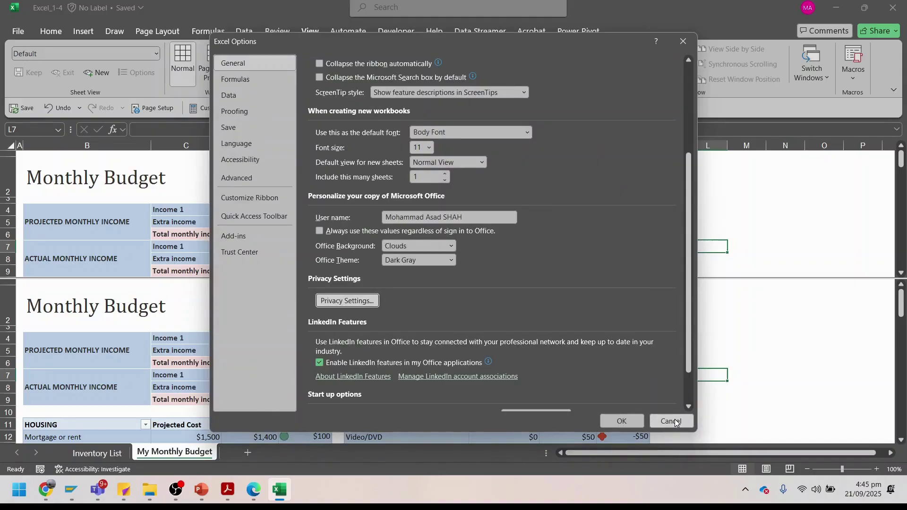
{"action": "left_click", "coordinate": [676, 422]}
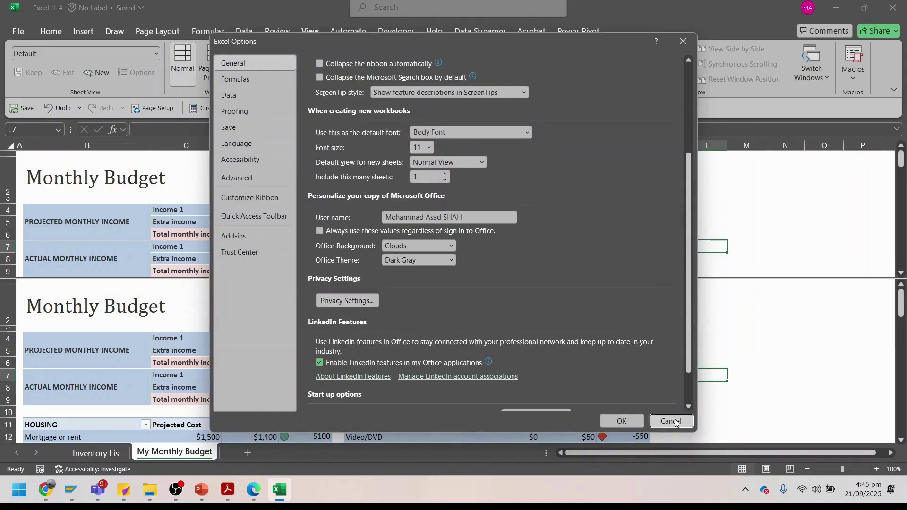
Step: Find and read the study guide PDF's section on modifying document properties and setting a basic property
{"action": "left_click", "coordinate": [228, 490]}
{"action": "scroll", "coordinate": [253, 286], "scroll_direction": "up", "scroll_amount": 2}
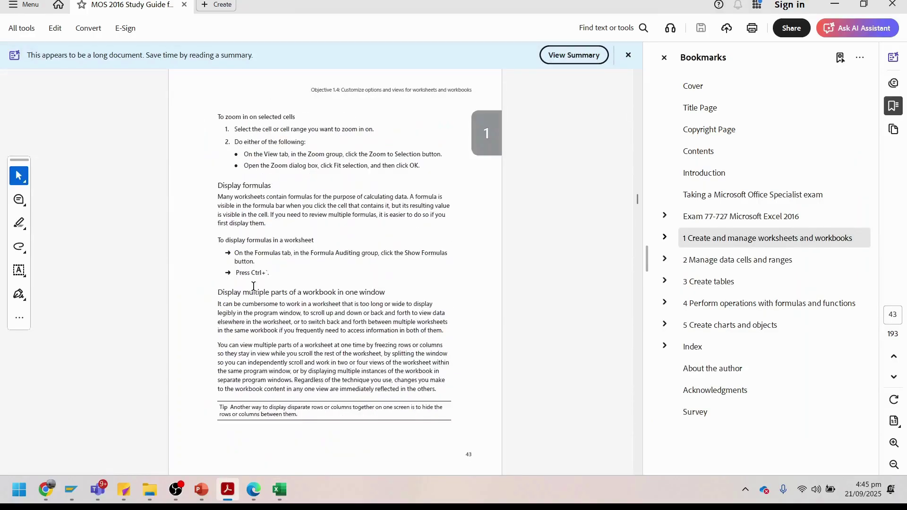
{"action": "scroll", "coordinate": [253, 287], "scroll_direction": "up", "scroll_amount": 3}
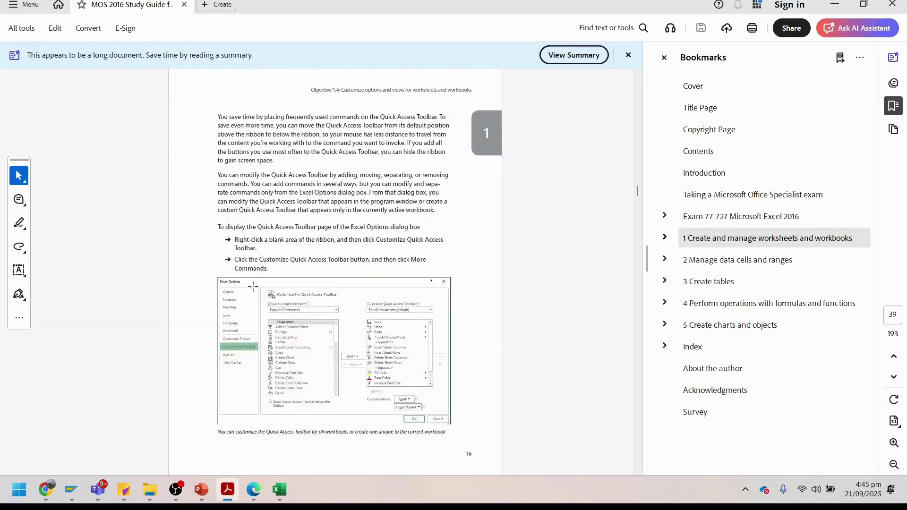
{"action": "scroll", "coordinate": [253, 287], "scroll_direction": "down", "scroll_amount": 7}
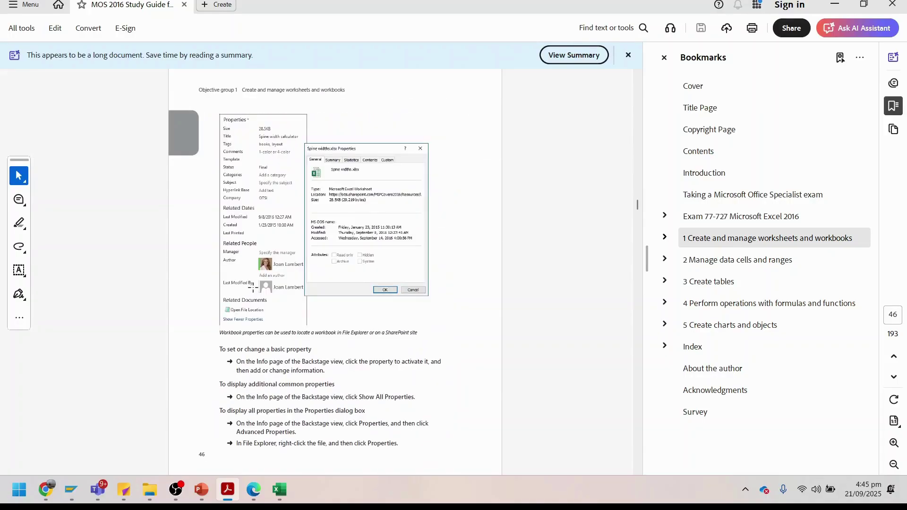
{"action": "scroll", "coordinate": [254, 286], "scroll_direction": "up", "scroll_amount": 1}
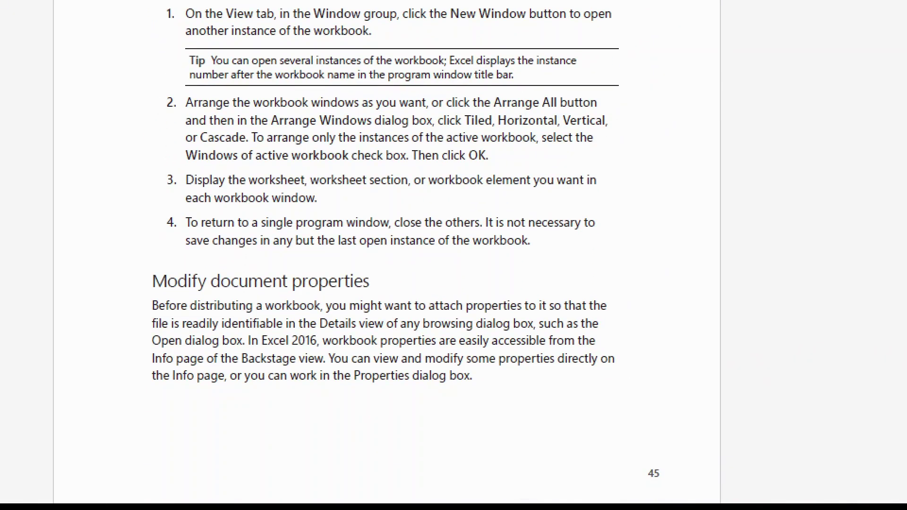
{"action": "scroll", "coordinate": [283, 433], "scroll_direction": "down", "scroll_amount": 1}
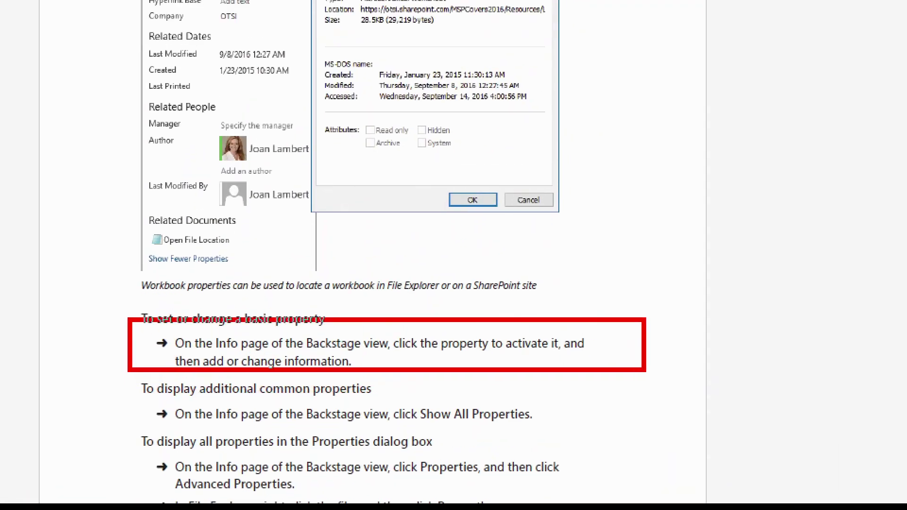
Step: Look at the Tags property on the Excel_1-4 workbook's Info page in Excel, and return to the worksheet
{"action": "left_click", "coordinate": [279, 490]}
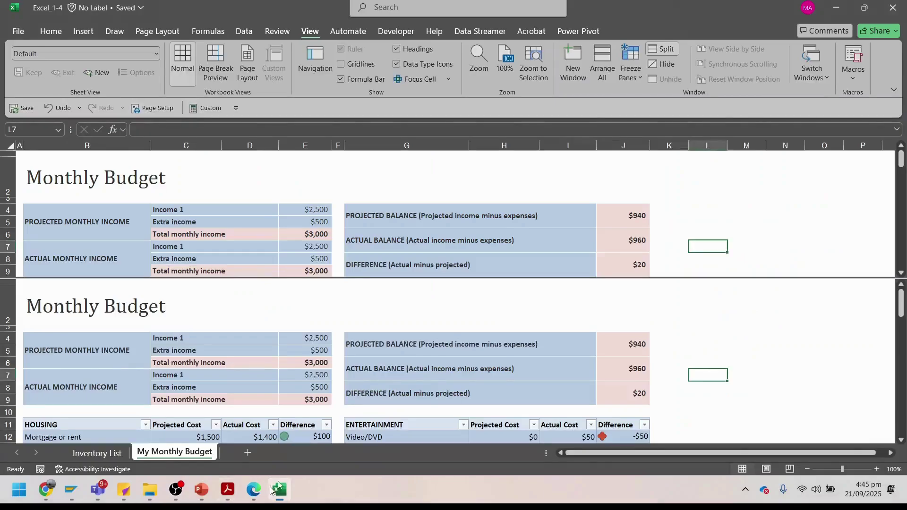
{"action": "left_click", "coordinate": [17, 32]}
{"action": "left_click", "coordinate": [37, 142]}
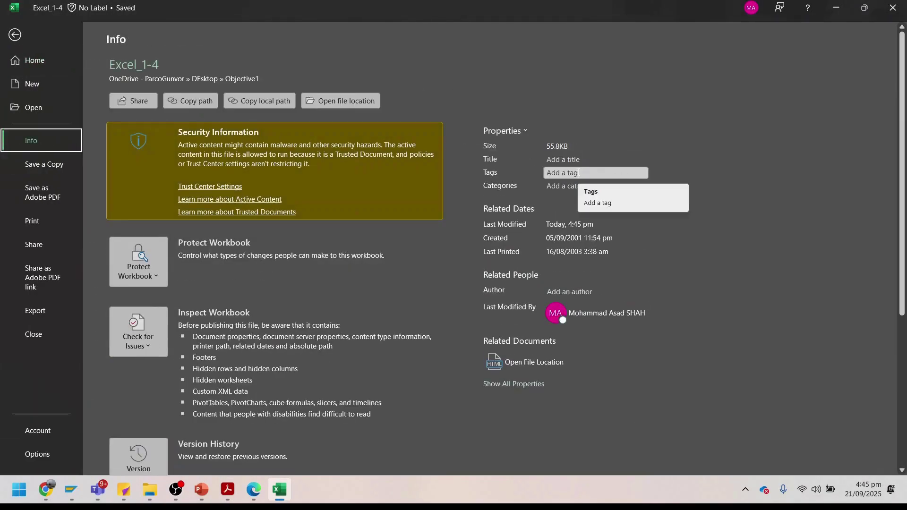
{"action": "key", "text": "Escape"}
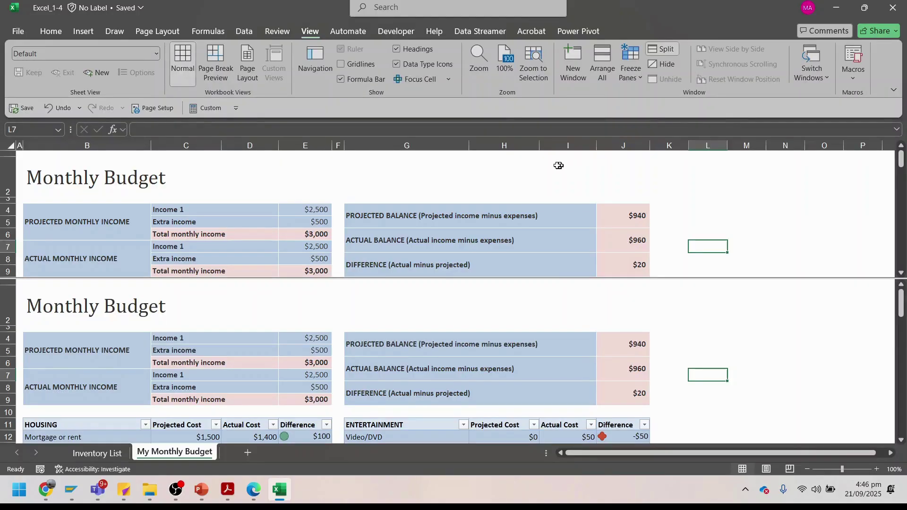
Step: Add the tags "Spending , savings" to the Excel_1-4 workbook's properties in Excel and return to the worksheet
{"action": "left_click", "coordinate": [227, 489]}
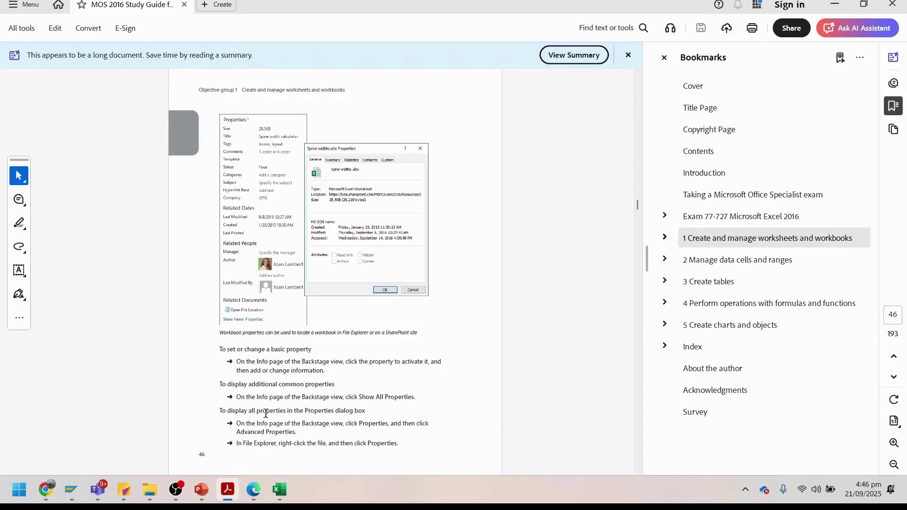
{"action": "left_click", "coordinate": [280, 489]}
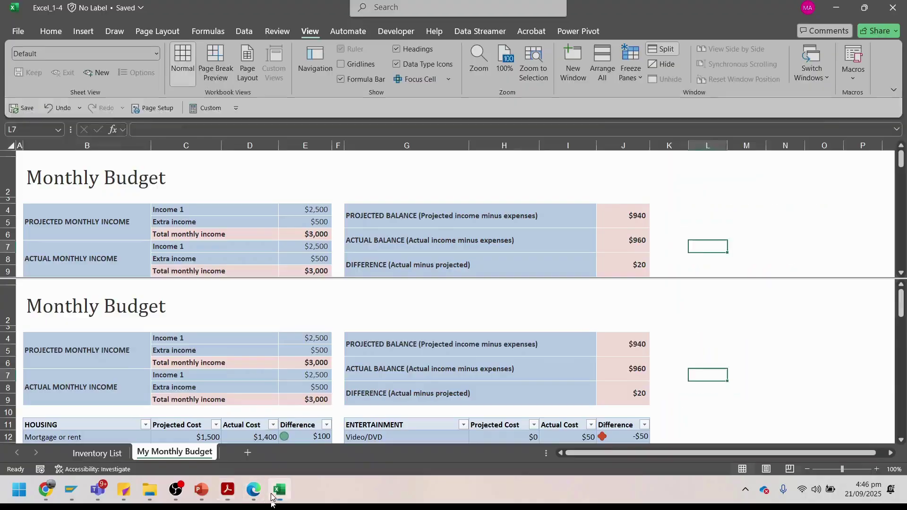
{"action": "left_click", "coordinate": [17, 30]}
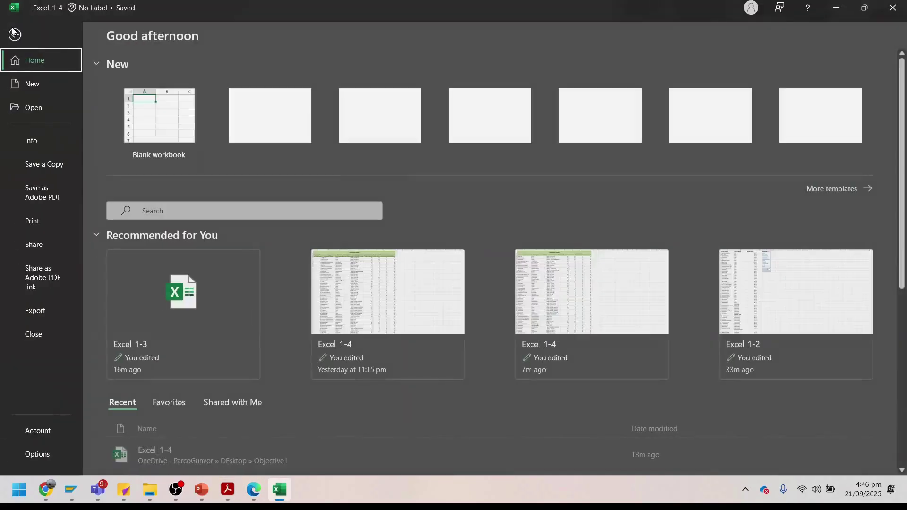
{"action": "left_click", "coordinate": [46, 140]}
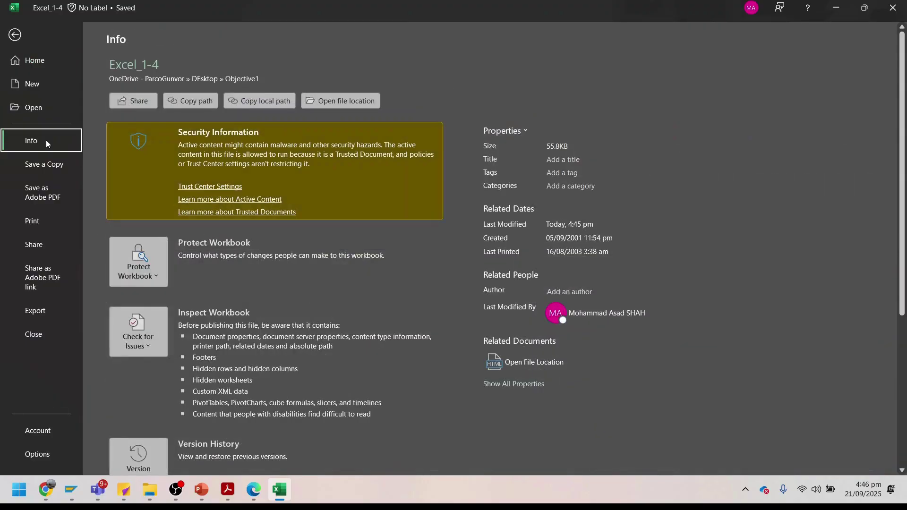
{"action": "left_click", "coordinate": [562, 173]}
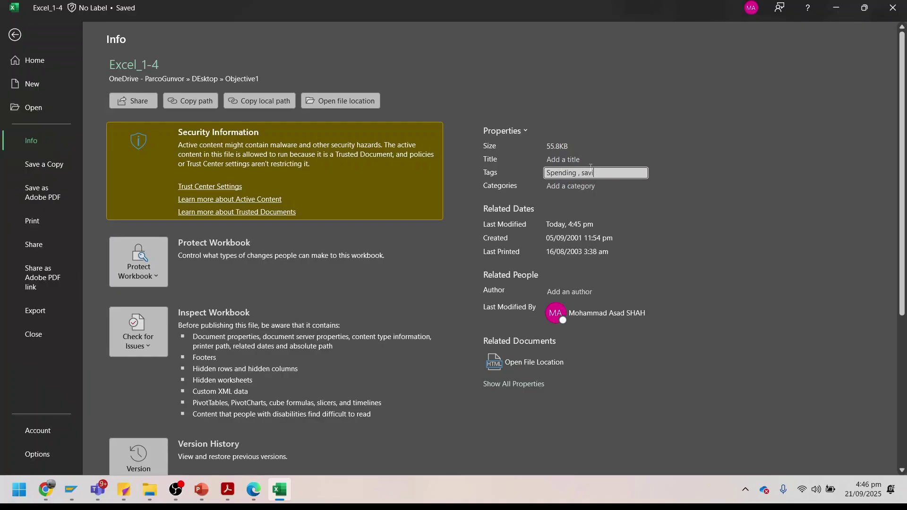
{"action": "left_click", "coordinate": [740, 161]}
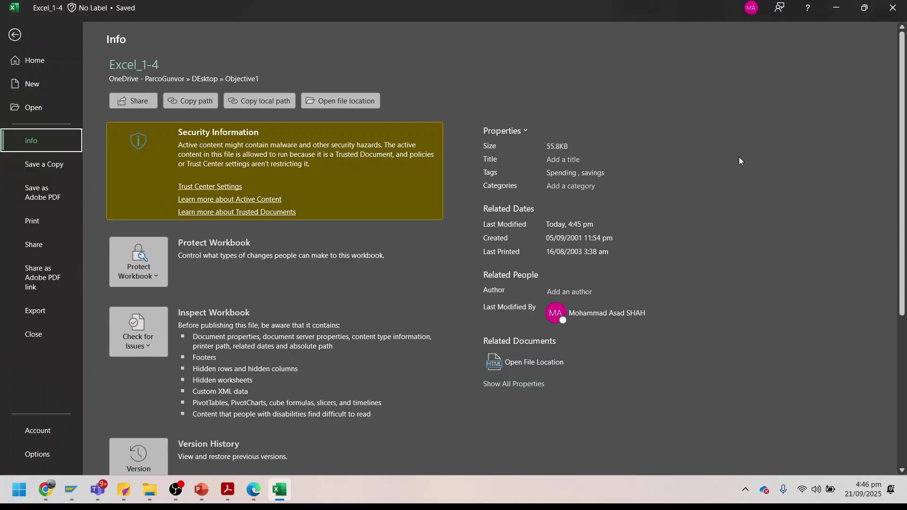
{"action": "left_click", "coordinate": [564, 160]}
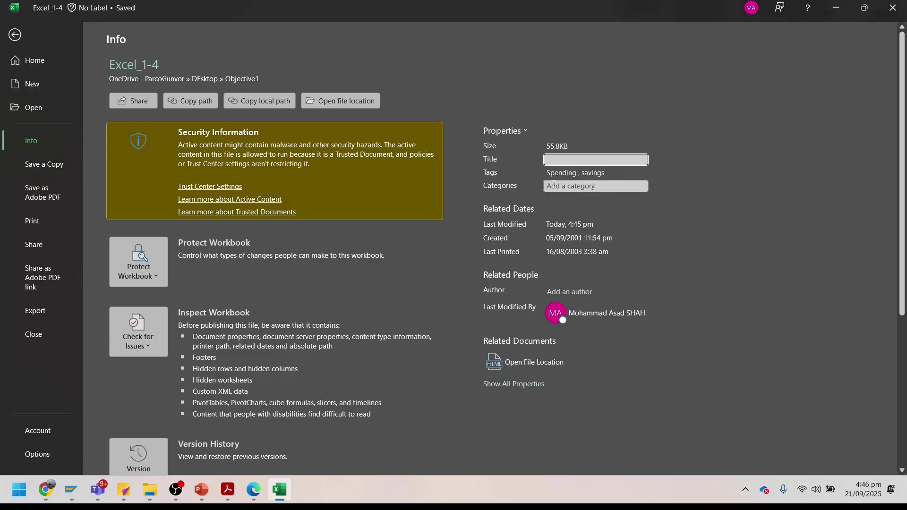
{"action": "left_click", "coordinate": [554, 186]}
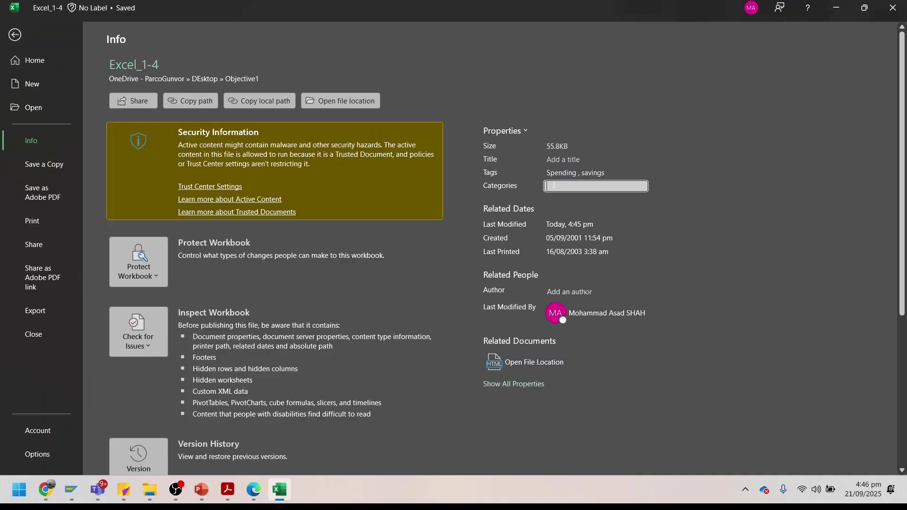
{"action": "key", "text": "Escape"}
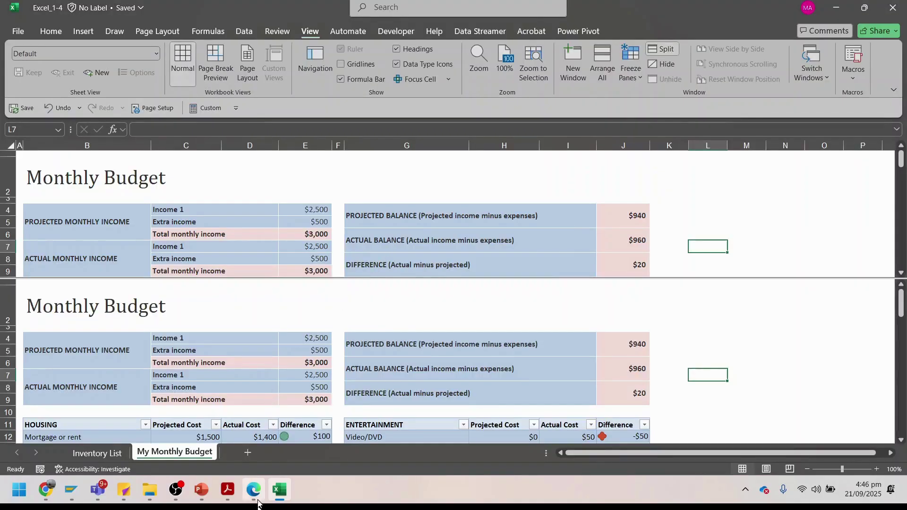
Step: Following the next task in the study guide PDF, display the My Monthly Budget worksheet in Page Layout view and remove its split
{"action": "left_click", "coordinate": [226, 491]}
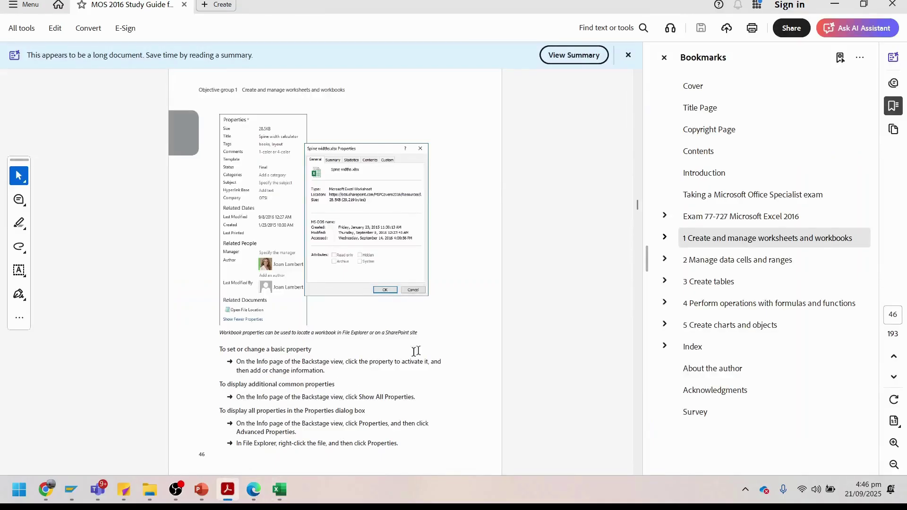
{"action": "scroll", "coordinate": [340, 341], "scroll_direction": "down", "scroll_amount": 2}
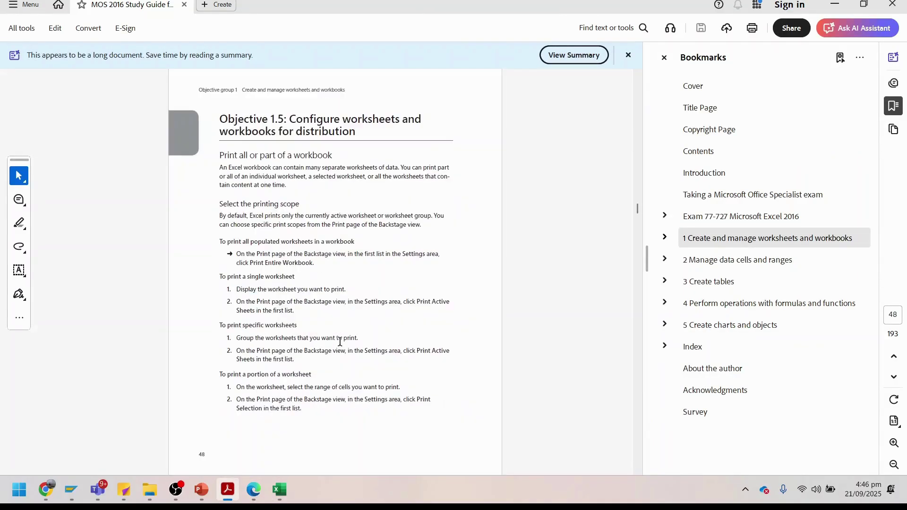
{"action": "scroll", "coordinate": [340, 341], "scroll_direction": "up", "scroll_amount": 1}
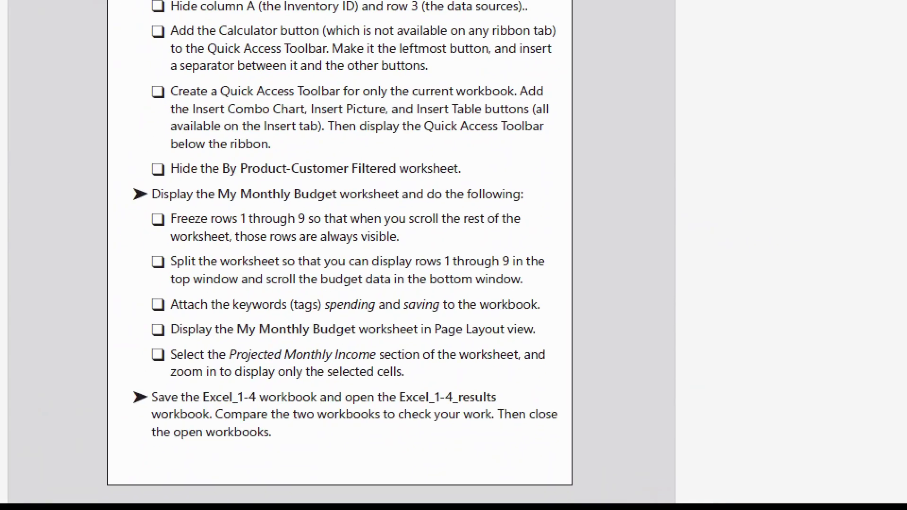
{"action": "left_click_drag", "start_coordinate": [127, 274], "coordinate": [600, 303]}
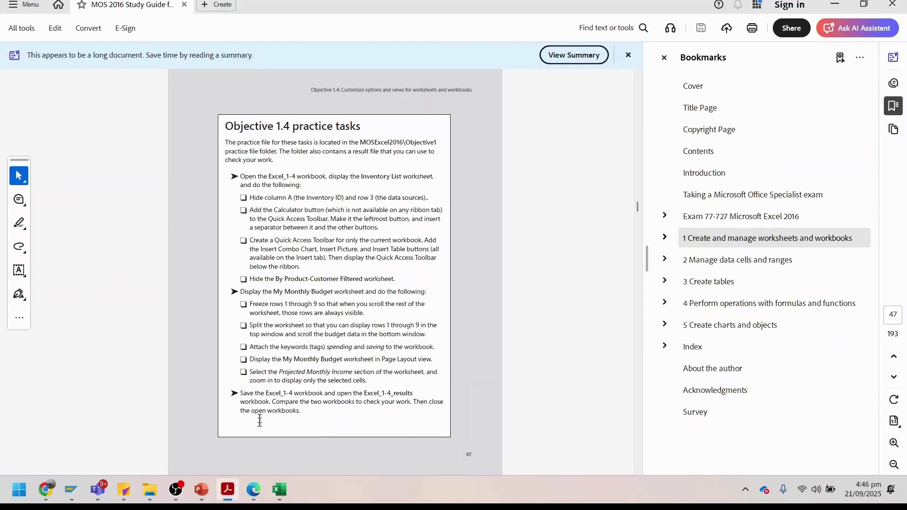
{"action": "left_click", "coordinate": [279, 489]}
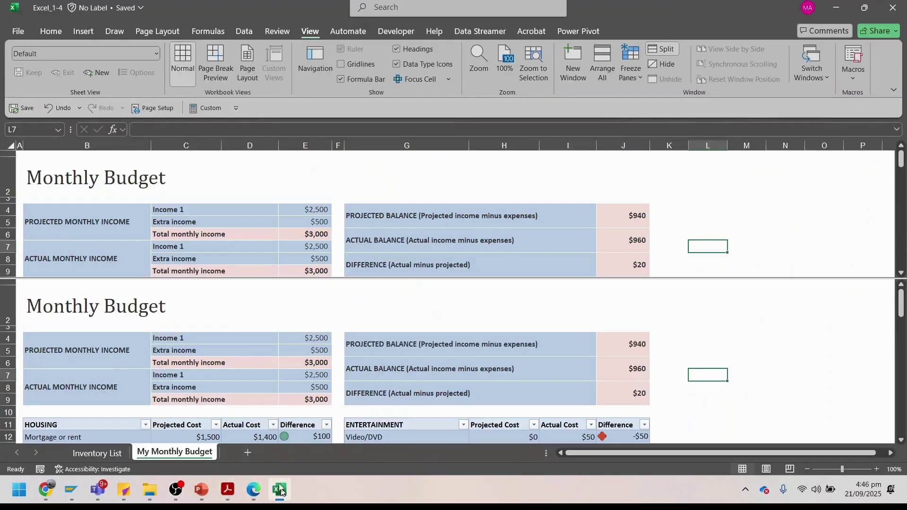
{"action": "right_click", "coordinate": [144, 456]}
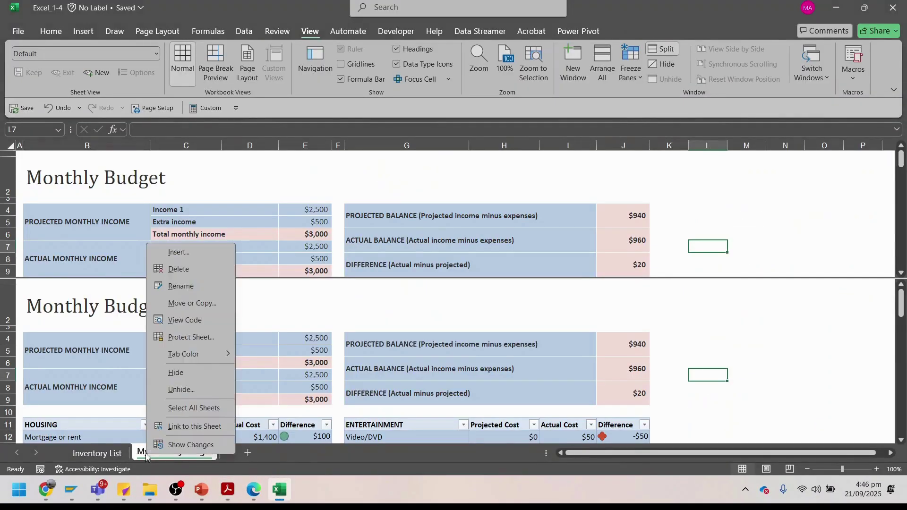
{"action": "left_click", "coordinate": [313, 467]}
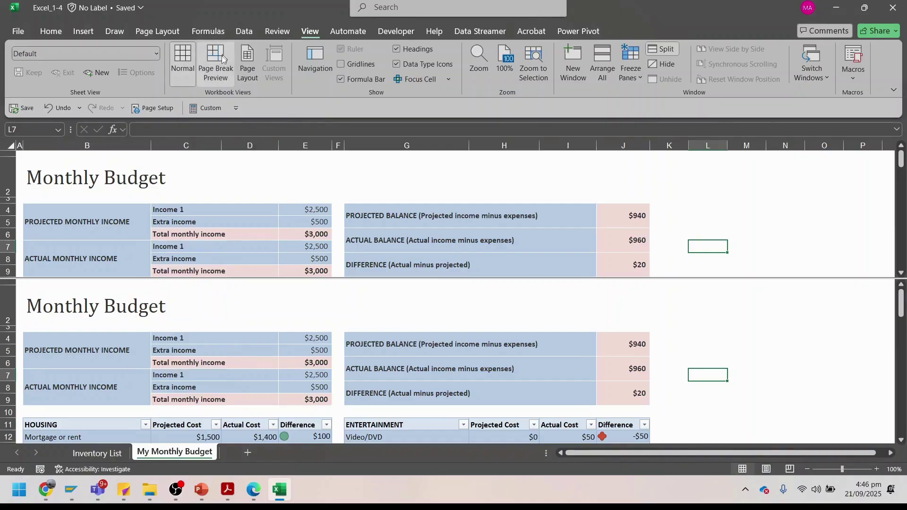
{"action": "left_click", "coordinate": [254, 61]}
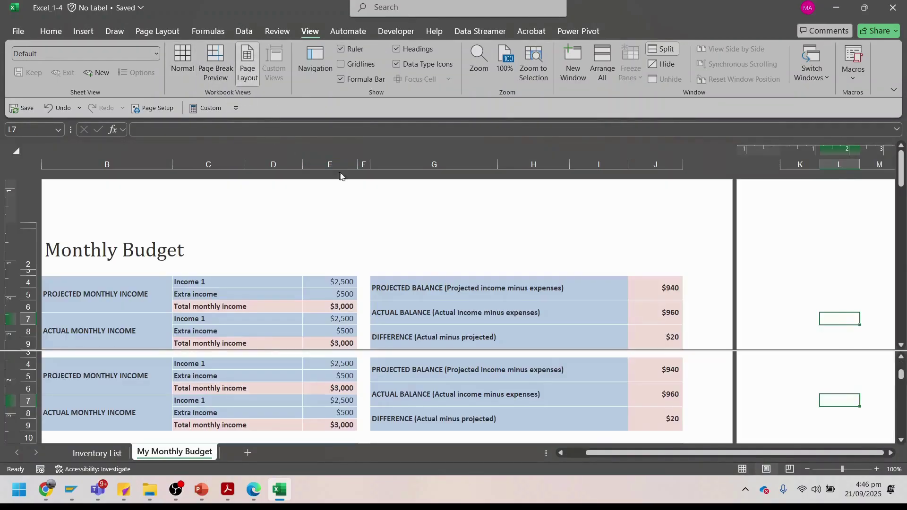
{"action": "left_click", "coordinate": [659, 49]}
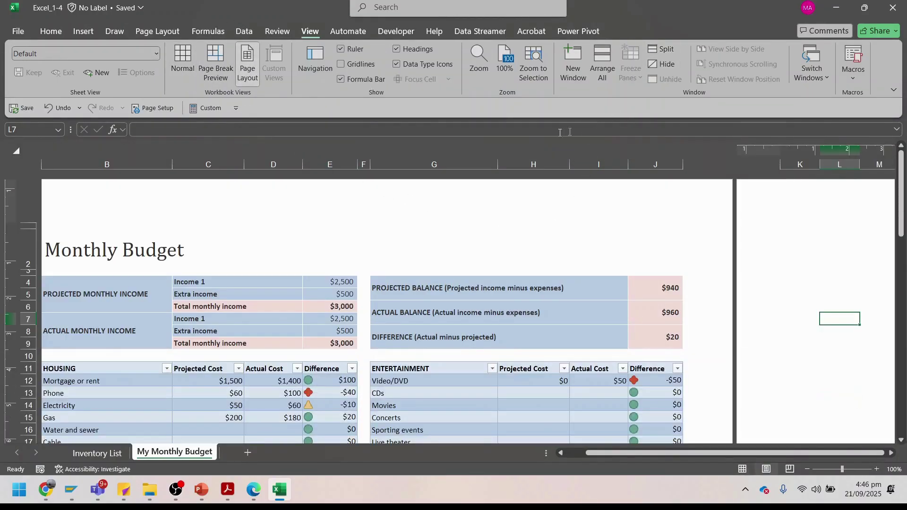
Step: Check the zoom task in the study guide PDF, and zoom the My Monthly Budget worksheet in Excel to the selected range B4:J9
{"action": "key", "text": "alt+Tab"}
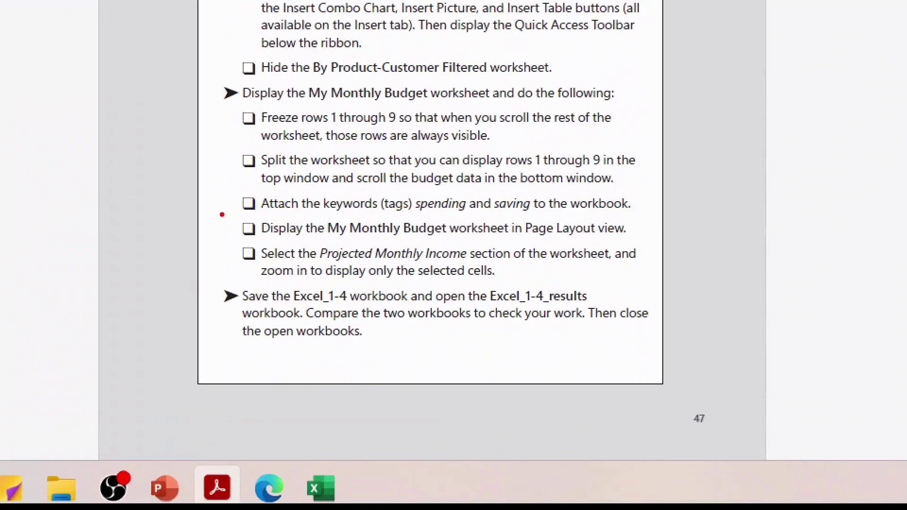
{"action": "mouse_move", "coordinate": [219, 215]}
{"action": "left_mouse_down"}
{"action": "mouse_move", "coordinate": [418, 239]}
{"action": "mouse_move", "coordinate": [661, 240]}
{"action": "left_mouse_up"}
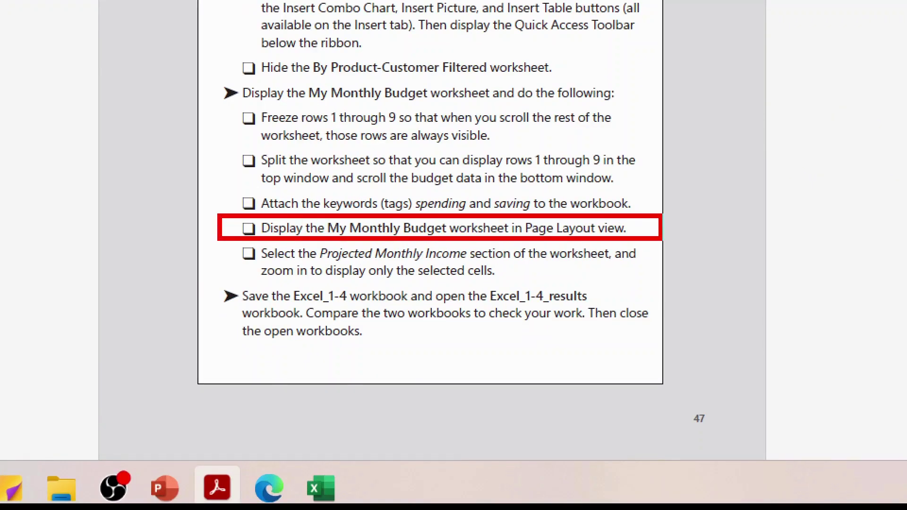
{"action": "mouse_move", "coordinate": [217, 236]}
{"action": "left_mouse_down"}
{"action": "mouse_move", "coordinate": [376, 280]}
{"action": "mouse_move", "coordinate": [695, 283]}
{"action": "left_mouse_up"}
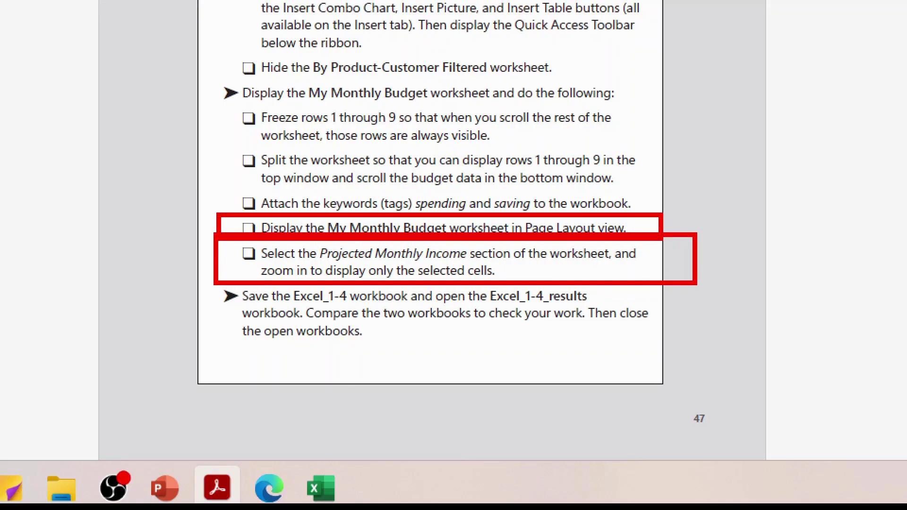
{"action": "key", "text": "Escape"}
{"action": "left_click", "coordinate": [292, 488]}
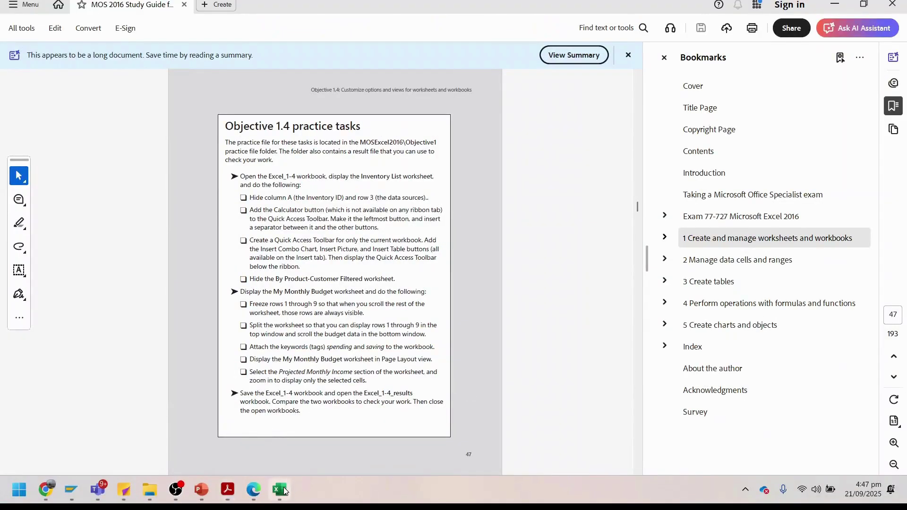
{"action": "left_click_drag", "start_coordinate": [47, 286], "coordinate": [671, 331]}
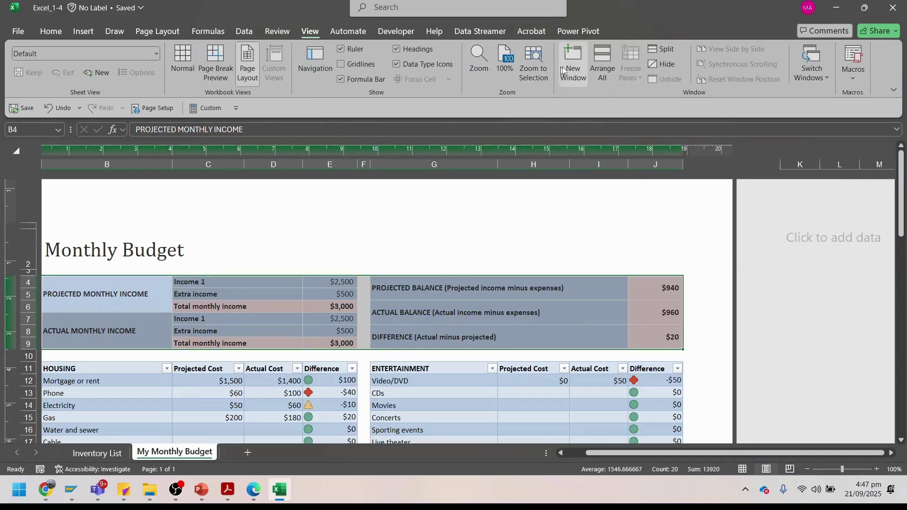
{"action": "left_click", "coordinate": [538, 70]}
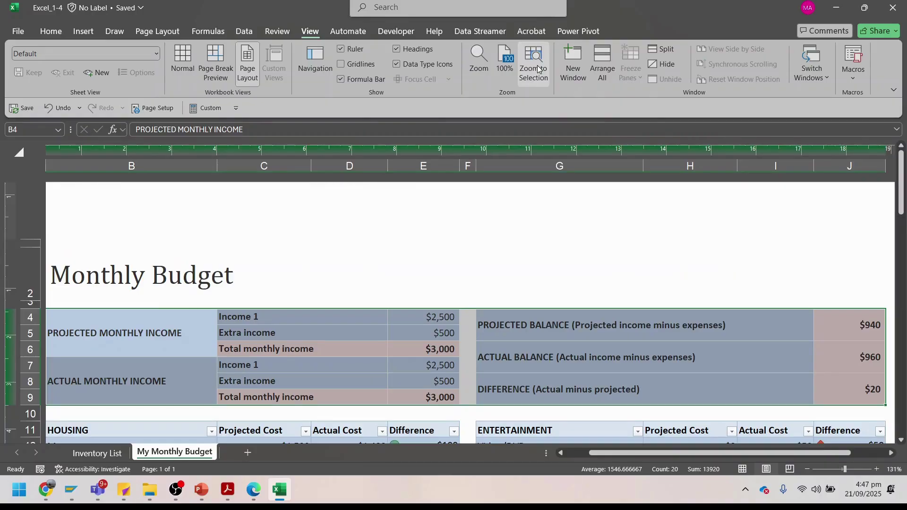
Step: Find and read the Objective 1.5 practice tasks in the study guide PDF
{"action": "key", "text": "alt+Tab"}
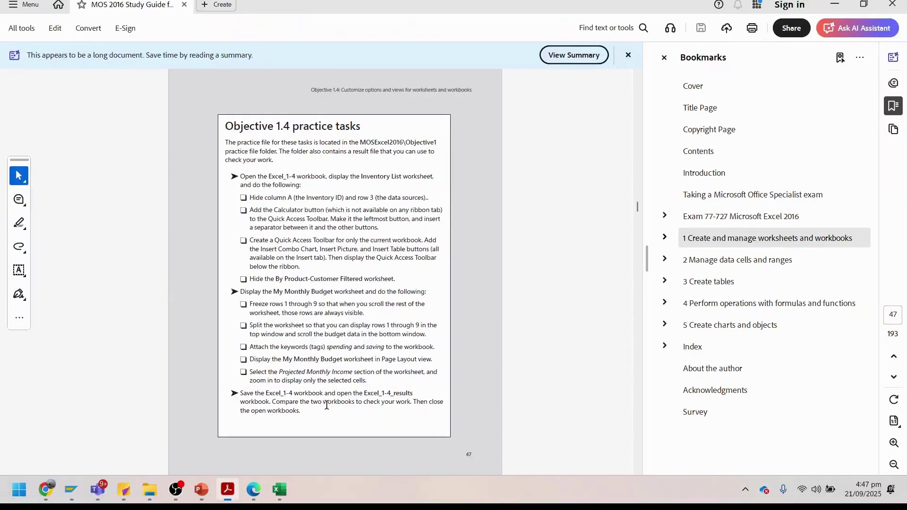
{"action": "scroll", "coordinate": [302, 399], "scroll_direction": "down", "scroll_amount": 10}
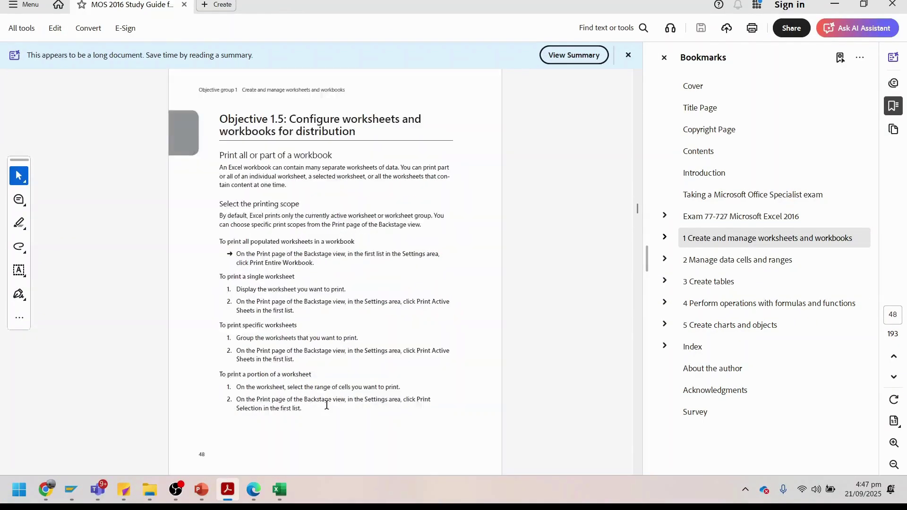
{"action": "scroll", "coordinate": [326, 405], "scroll_direction": "down", "scroll_amount": 10}
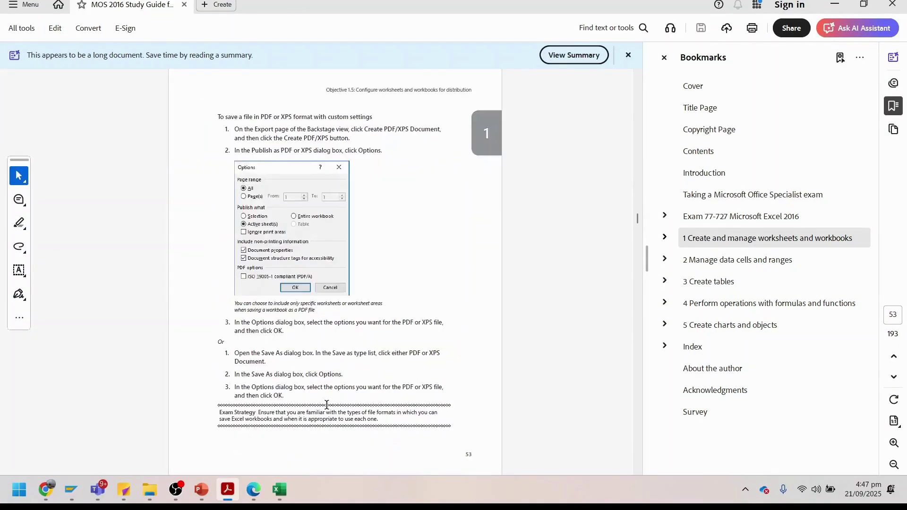
{"action": "scroll", "coordinate": [326, 405], "scroll_direction": "down", "scroll_amount": 6}
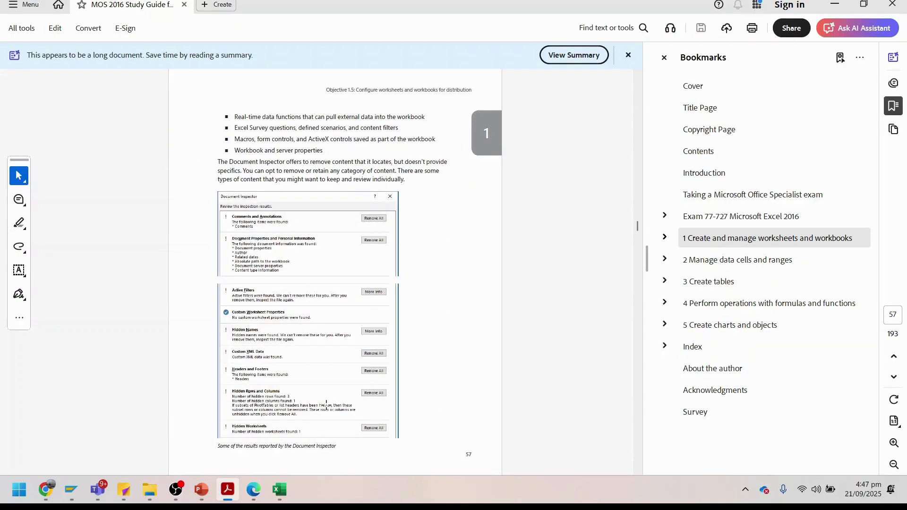
{"action": "scroll", "coordinate": [325, 403], "scroll_direction": "down", "scroll_amount": 2}
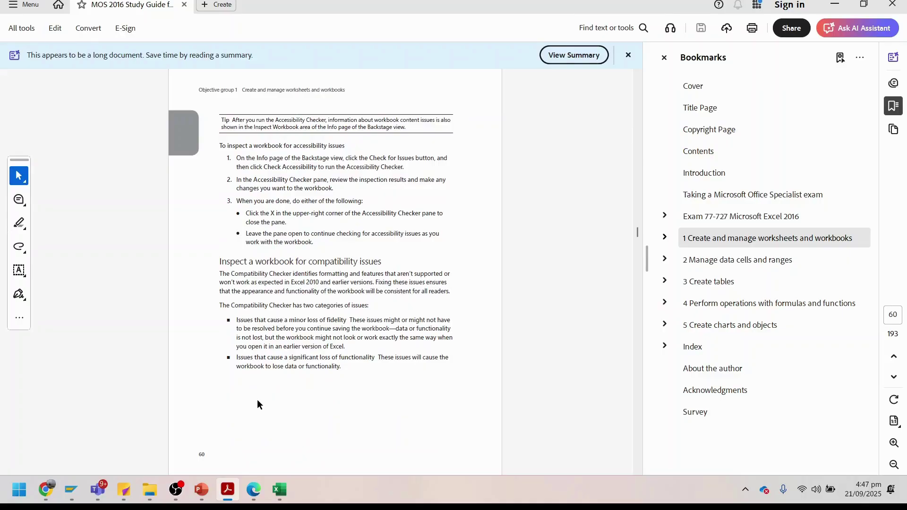
{"action": "scroll", "coordinate": [403, 321], "scroll_direction": "down", "scroll_amount": 2}
{"action": "scroll", "coordinate": [403, 321], "scroll_direction": "down", "scroll_amount": 4}
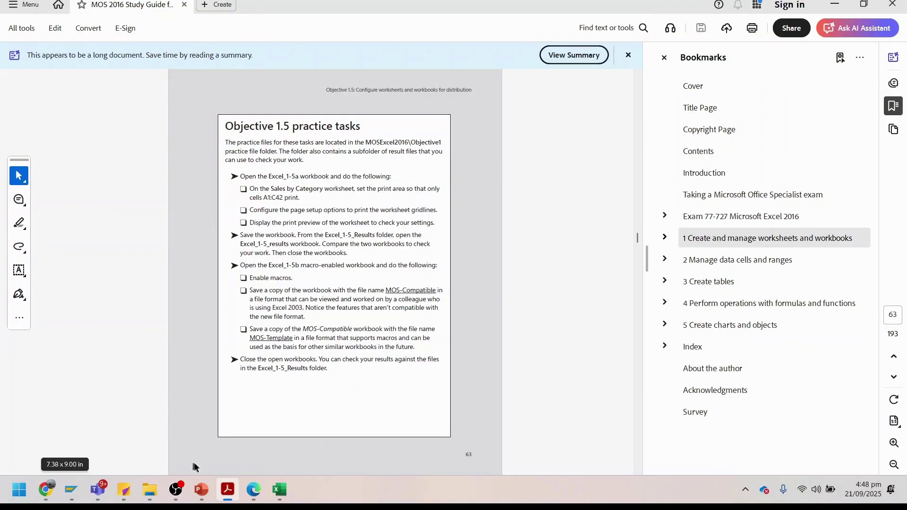
Step: Open the Excel_1-5a workbook from the Objective1 folder in File Explorer, and close the Excel_1-4 workbook
{"action": "mouse_move", "coordinate": [142, 488]}
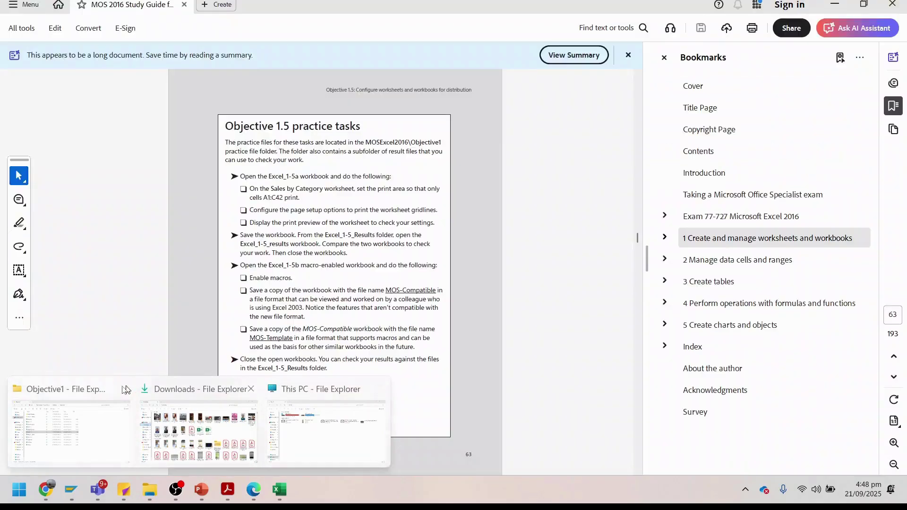
{"action": "left_click", "coordinate": [125, 391]}
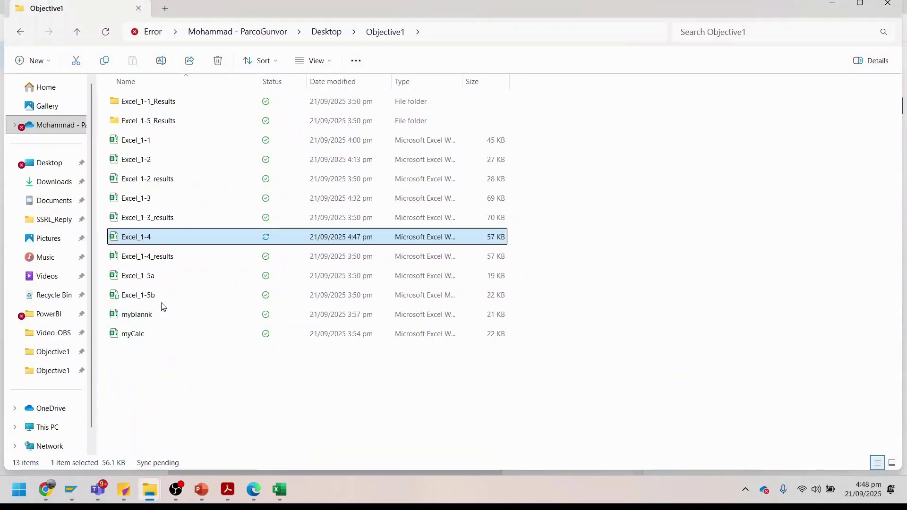
{"action": "left_click", "coordinate": [159, 282]}
{"action": "double_click", "coordinate": [159, 282]}
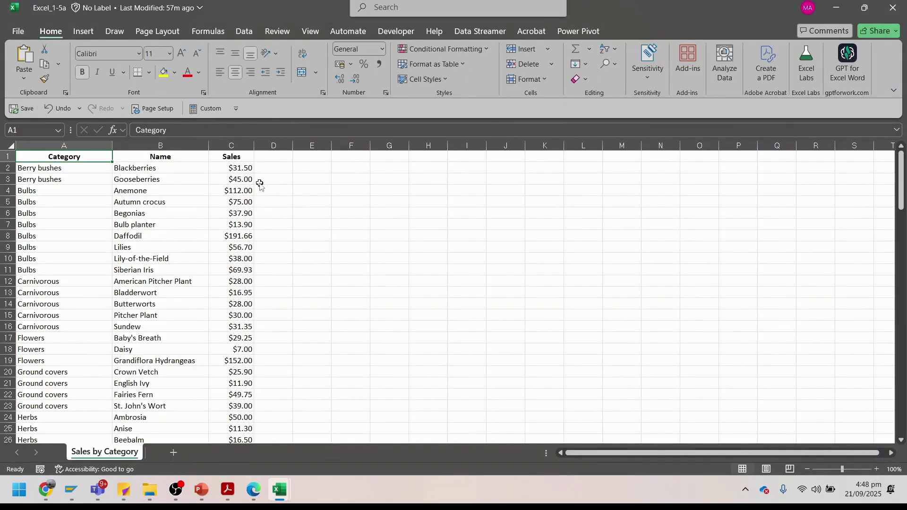
{"action": "key", "text": "alt+Tab"}
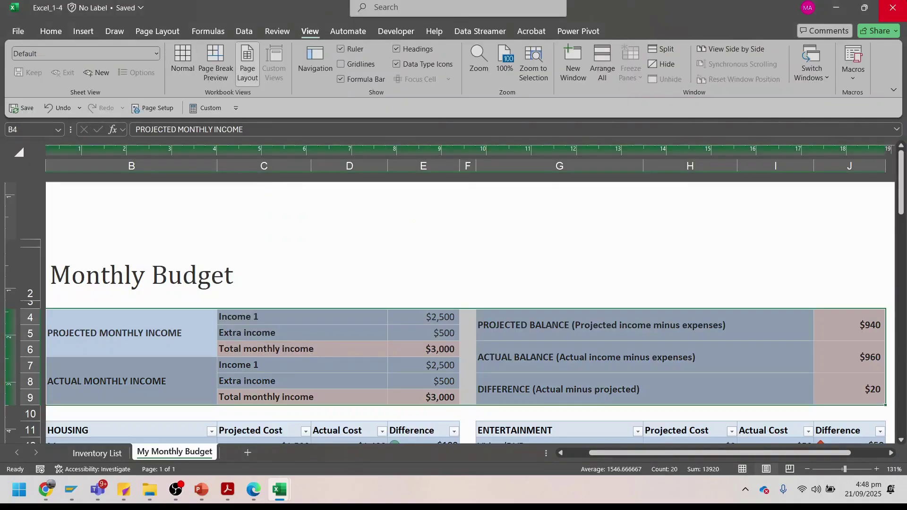
{"action": "left_click", "coordinate": [893, 8]}
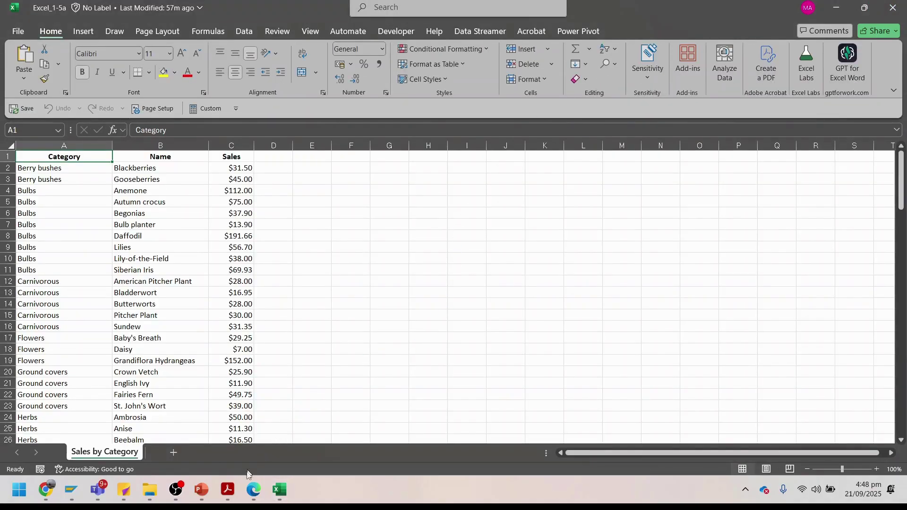
Step: Check the print area task in the study guide PDF, and in Excel set printing to Print Selection with cells C1:C42 selected
{"action": "left_click", "coordinate": [231, 489]}
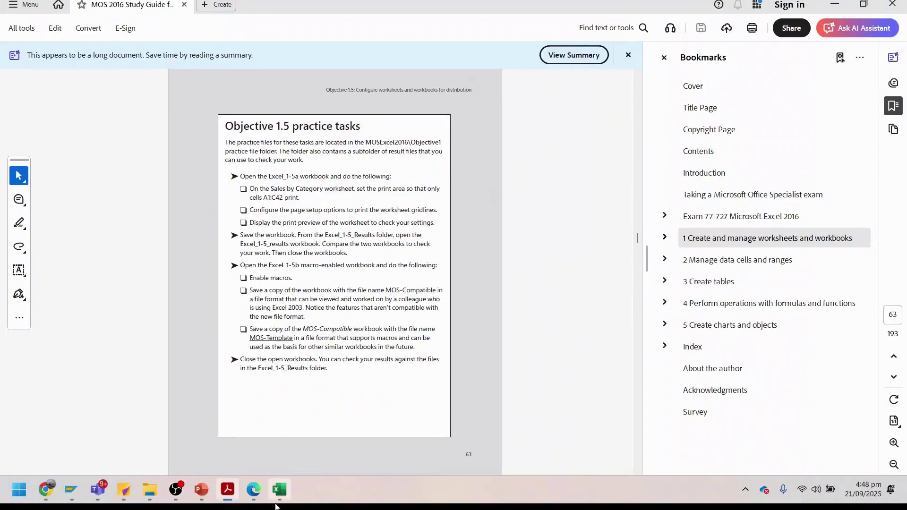
{"action": "left_click", "coordinate": [278, 490]}
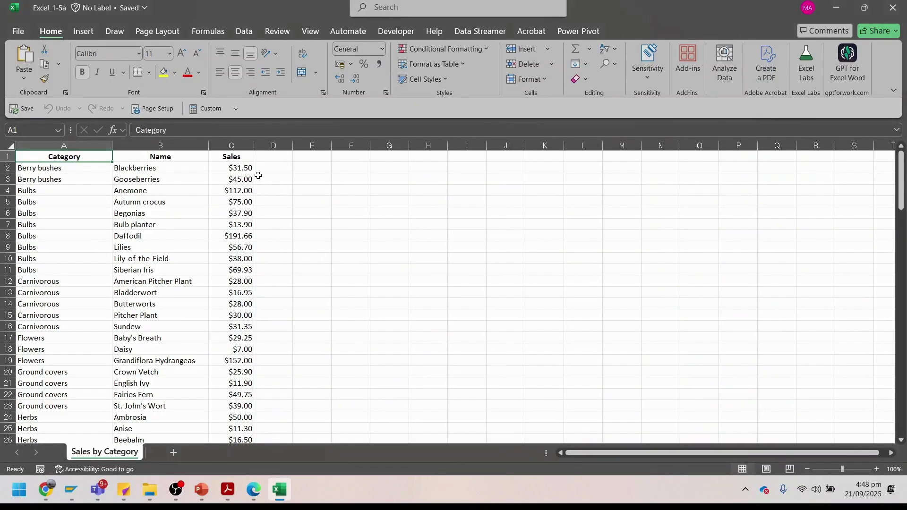
{"action": "left_click", "coordinate": [241, 157]}
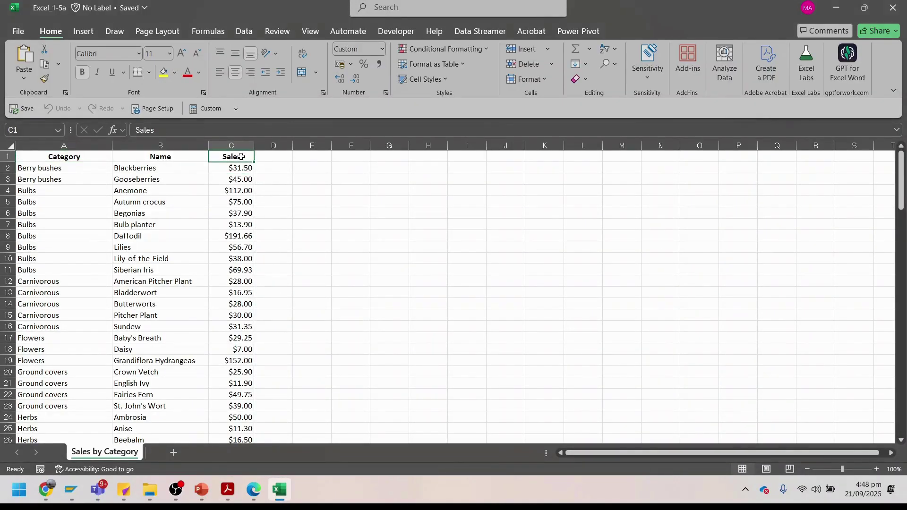
{"action": "key", "text": "ctrl+shift+Down"}
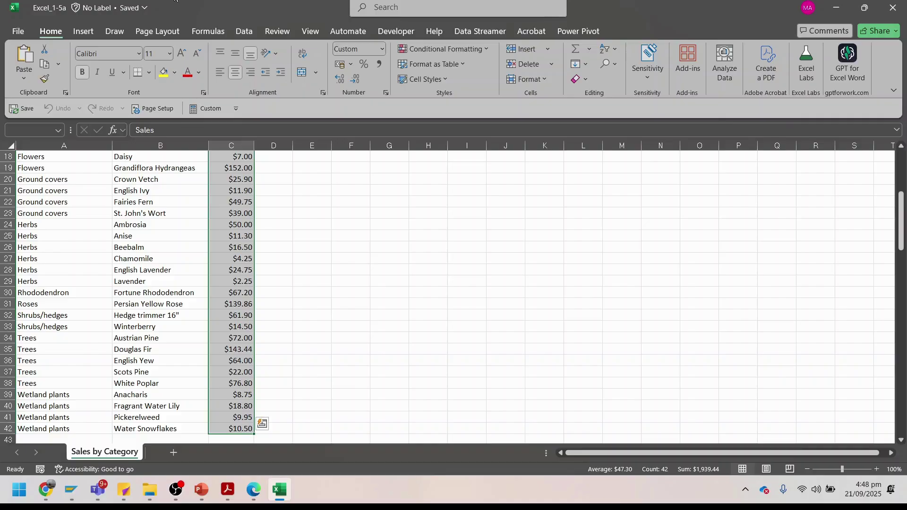
{"action": "key", "text": "ctrl+p"}
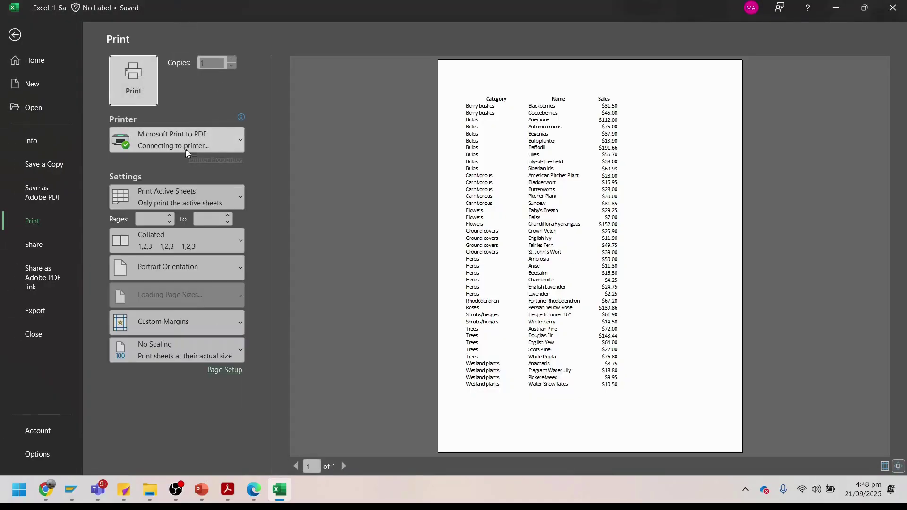
{"action": "left_click", "coordinate": [171, 203]}
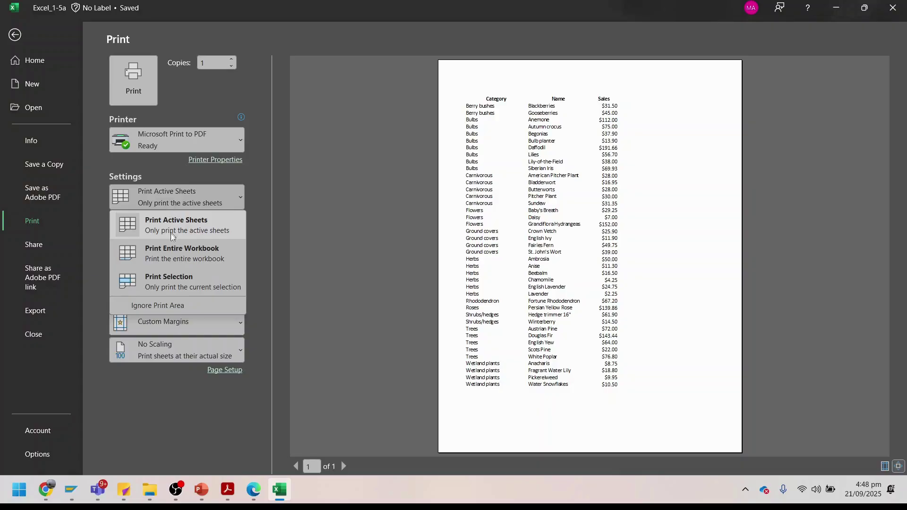
{"action": "left_click", "coordinate": [172, 279]}
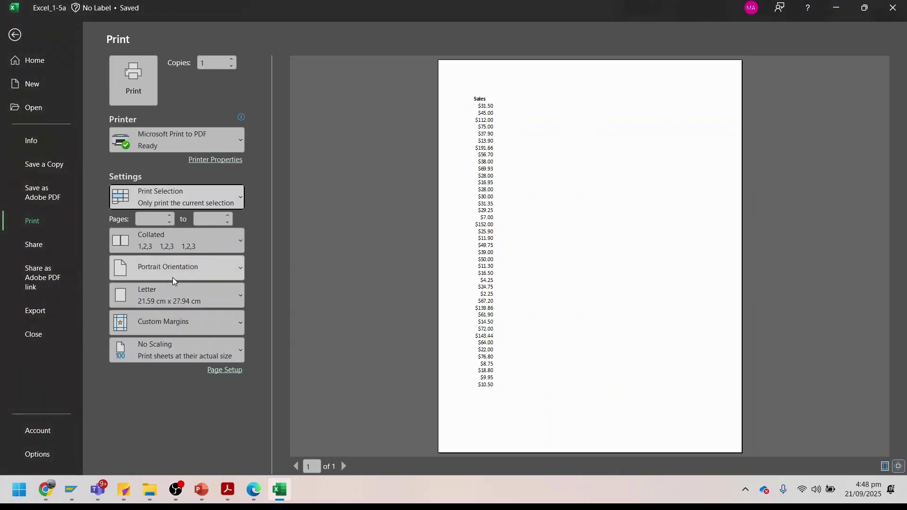
{"action": "key", "text": "Escape"}
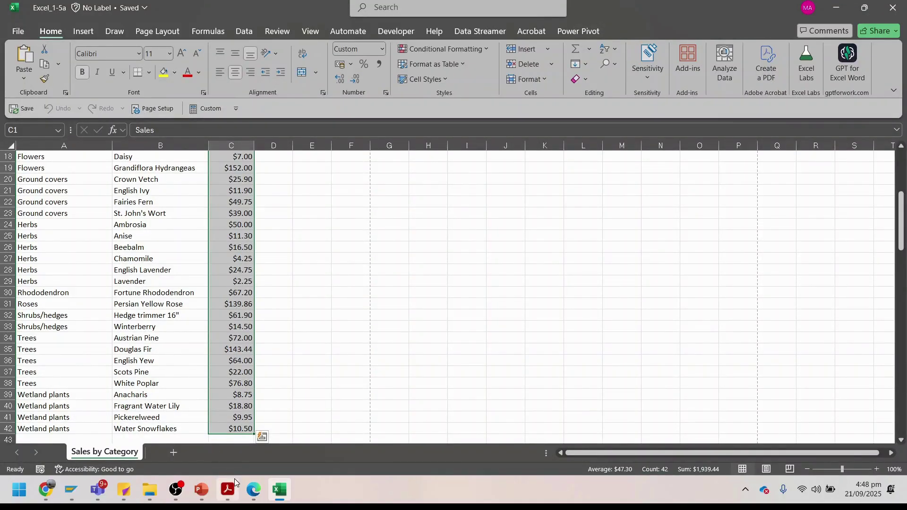
Step: Recheck the print area task in the PDF, then select cells A1:C42 in Excel and preview the selection's printout
{"action": "left_click", "coordinate": [228, 489]}
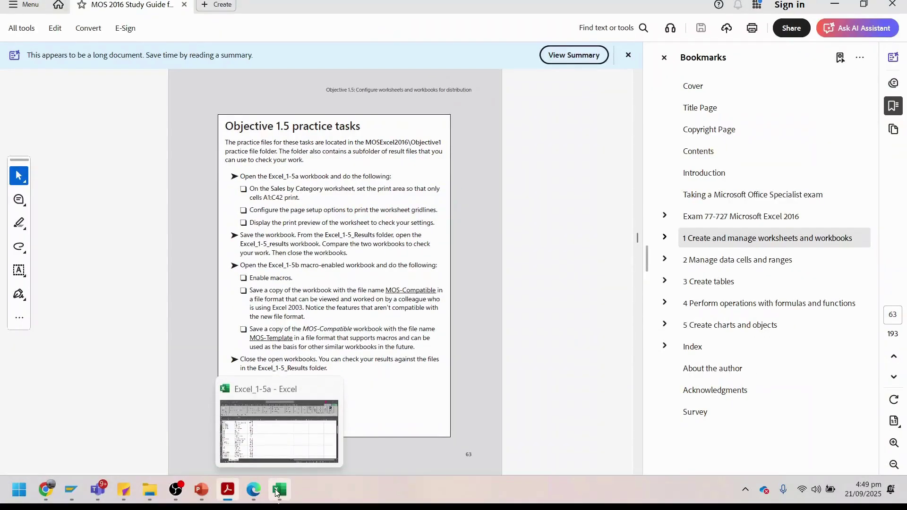
{"action": "left_click", "coordinate": [278, 492]}
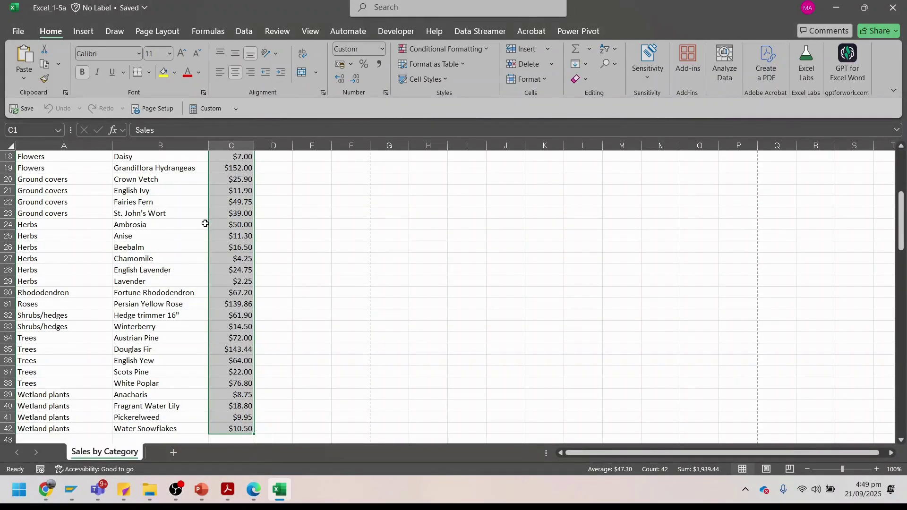
{"action": "scroll", "coordinate": [165, 193], "scroll_direction": "up", "scroll_amount": 5}
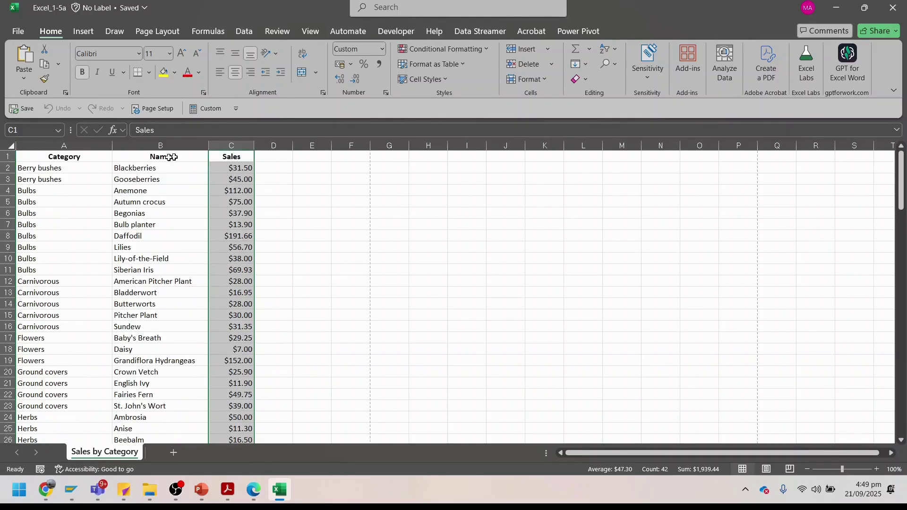
{"action": "left_click", "coordinate": [25, 157]}
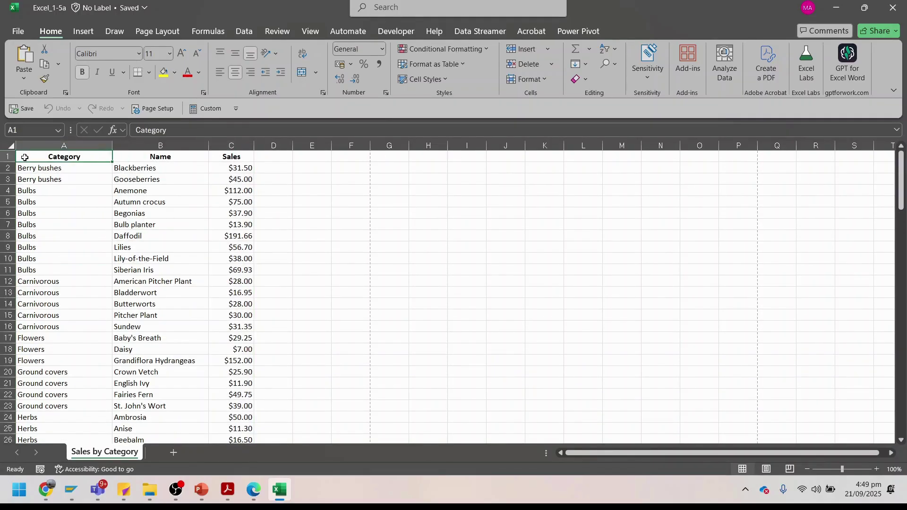
{"action": "key", "text": "shift+Right"}
{"action": "key", "text": "shift+Right"}
{"action": "key", "text": "ctrl+shift+Down"}
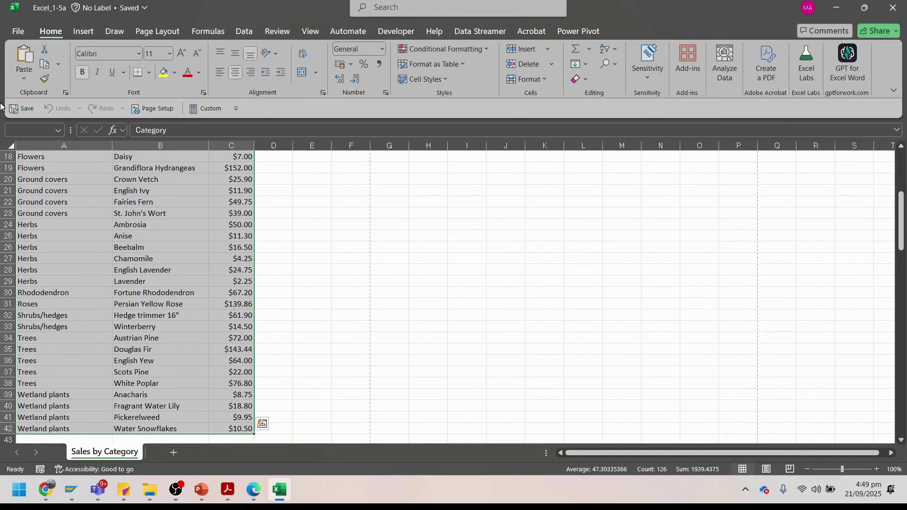
{"action": "key", "text": "ctrl+p"}
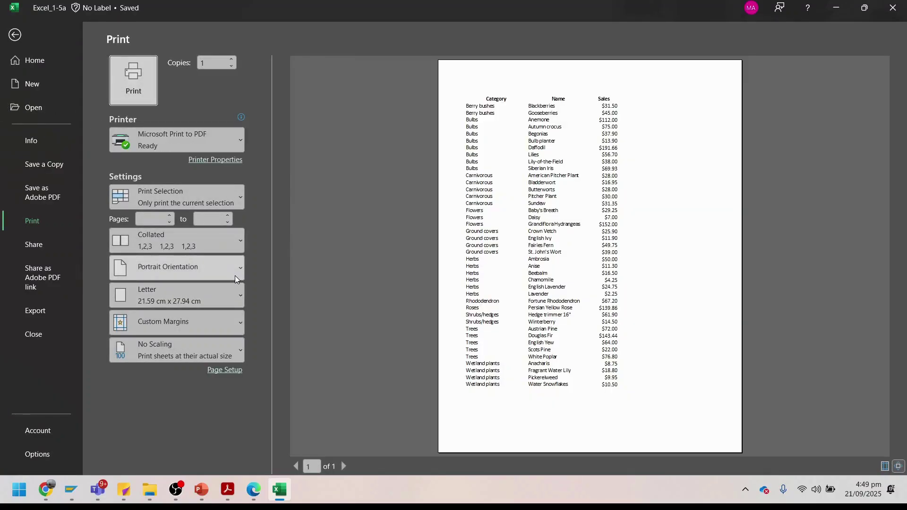
{"action": "key", "text": "Escape"}
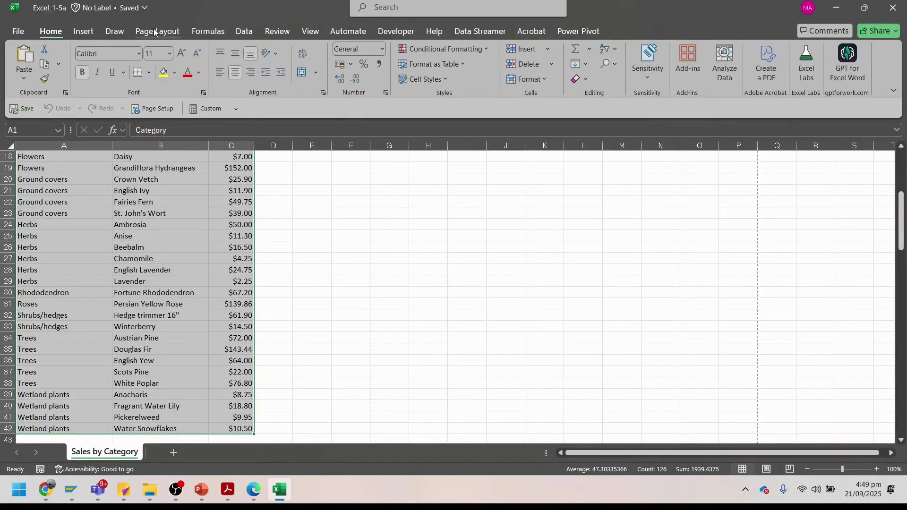
Step: View the Sales by Category worksheet in Page Layout view and return it to Normal view
{"action": "left_click", "coordinate": [155, 32]}
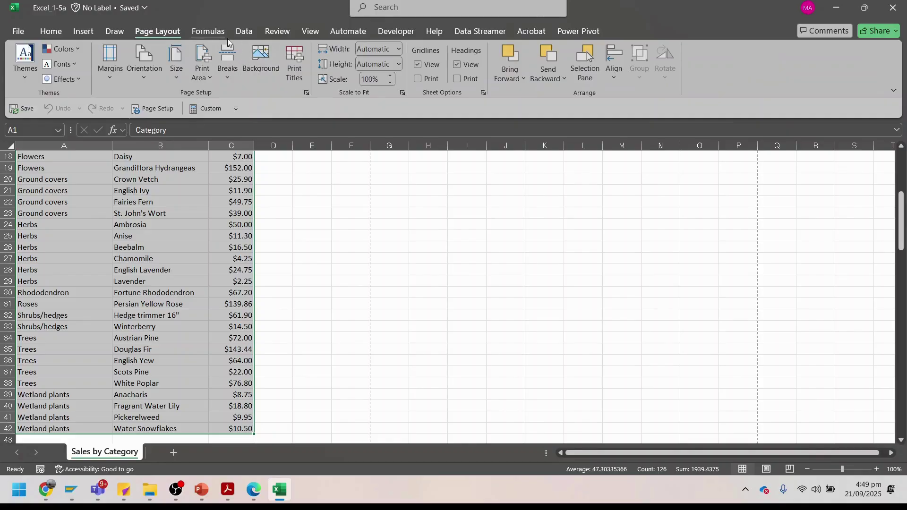
{"action": "left_click", "coordinate": [310, 32]}
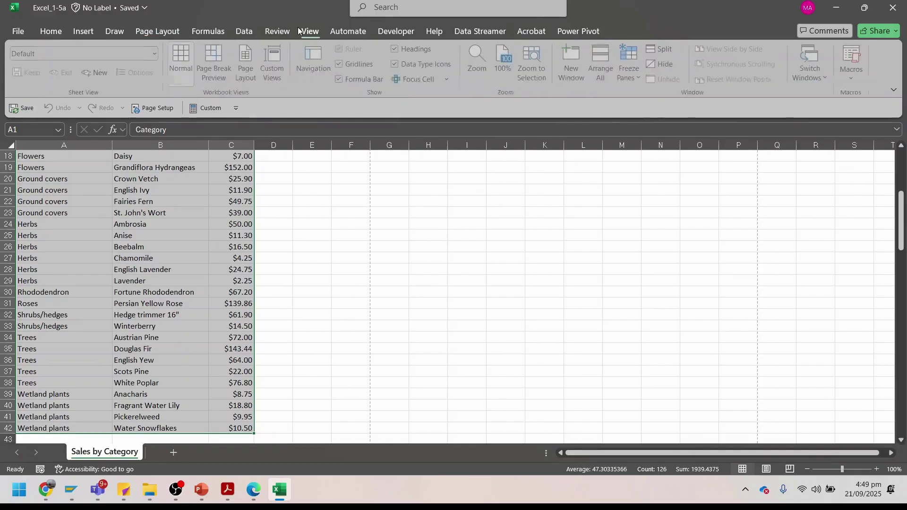
{"action": "left_click", "coordinate": [247, 64]}
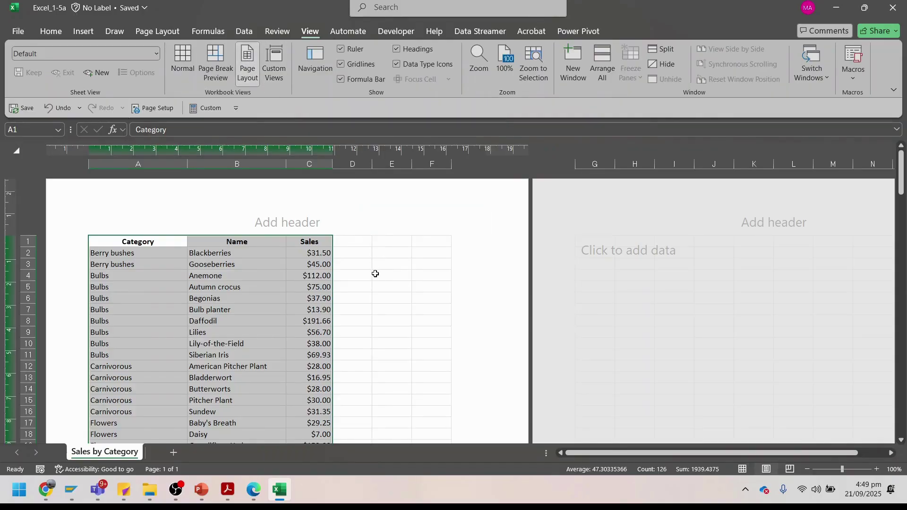
{"action": "scroll", "coordinate": [375, 272], "scroll_direction": "down", "scroll_amount": 1}
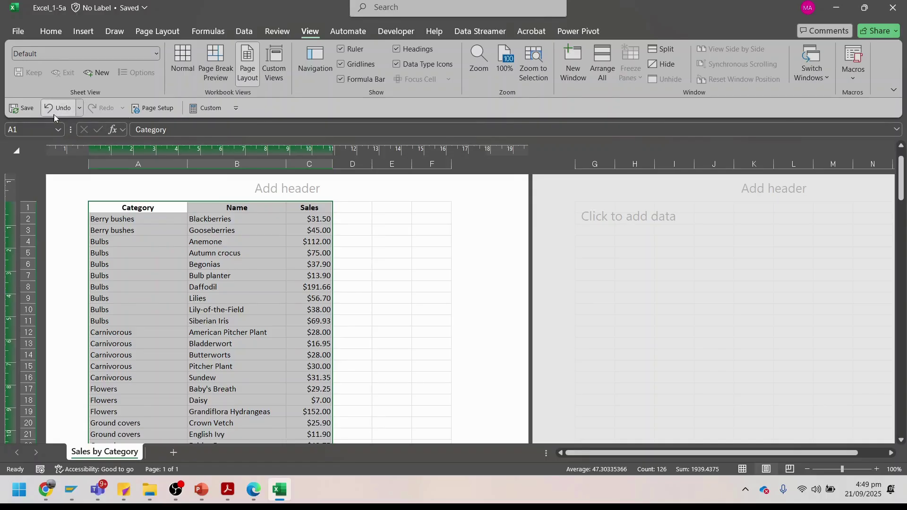
{"action": "left_click", "coordinate": [182, 63]}
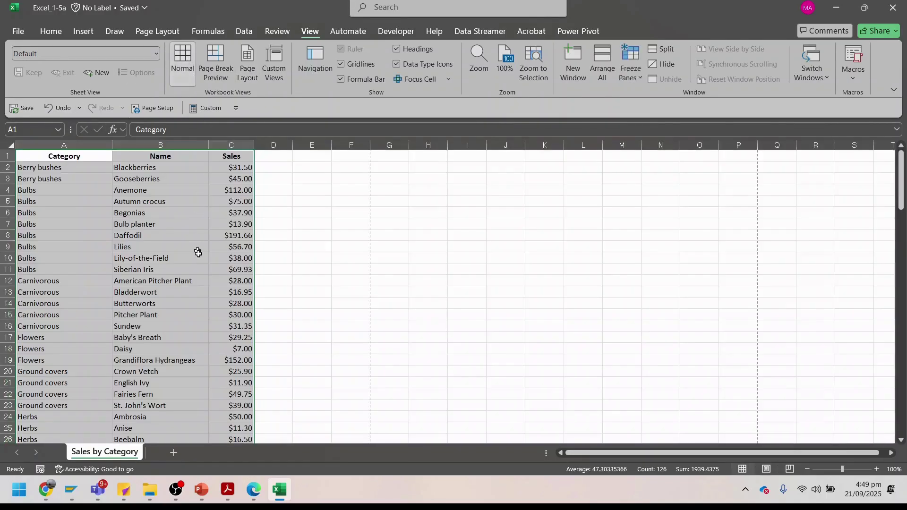
Step: Following the gridlines task in the study guide PDF, enable gridline printing for the Sales by Category worksheet in Excel and check the print preview
{"action": "left_click", "coordinate": [228, 491]}
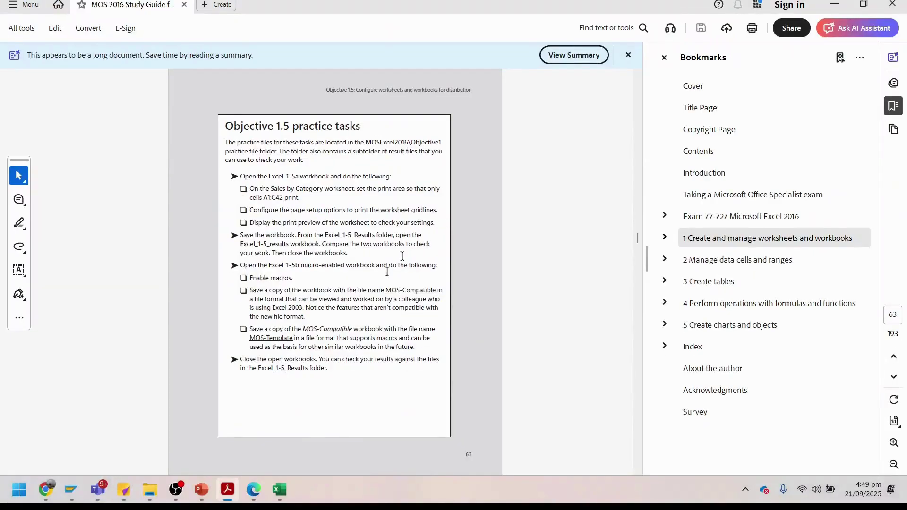
{"action": "left_click", "coordinate": [279, 490]}
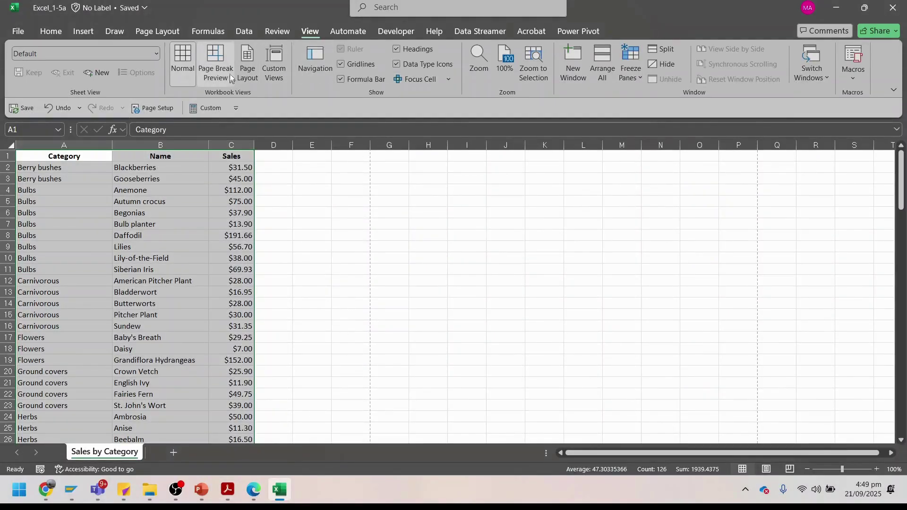
{"action": "left_click", "coordinate": [163, 33]}
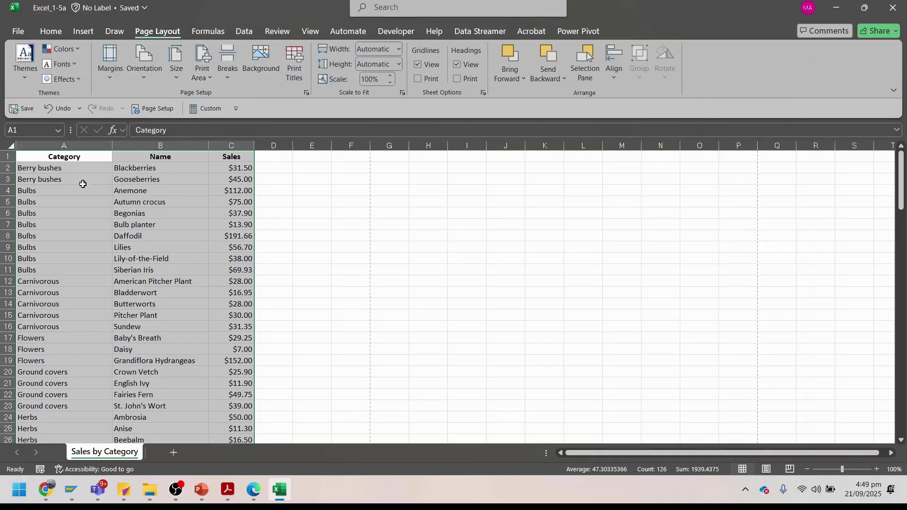
{"action": "key", "text": "ctrl+p"}
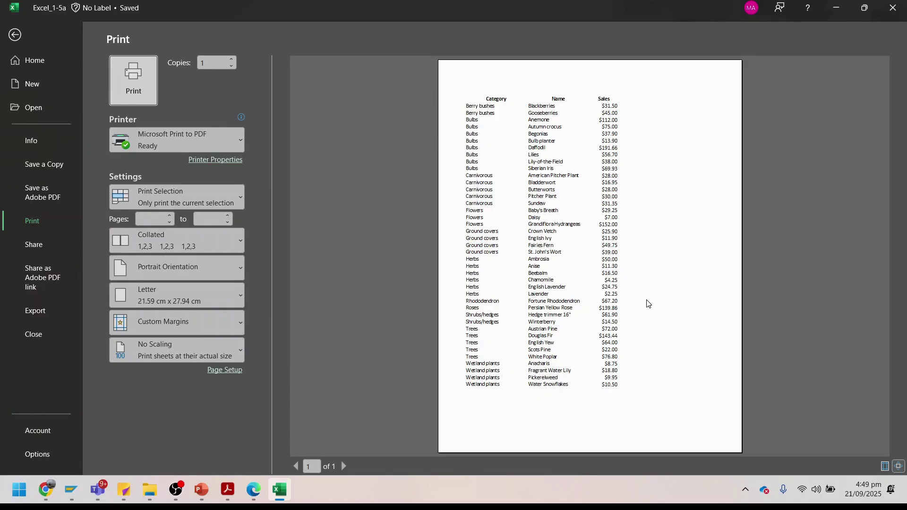
{"action": "key", "text": "Escape"}
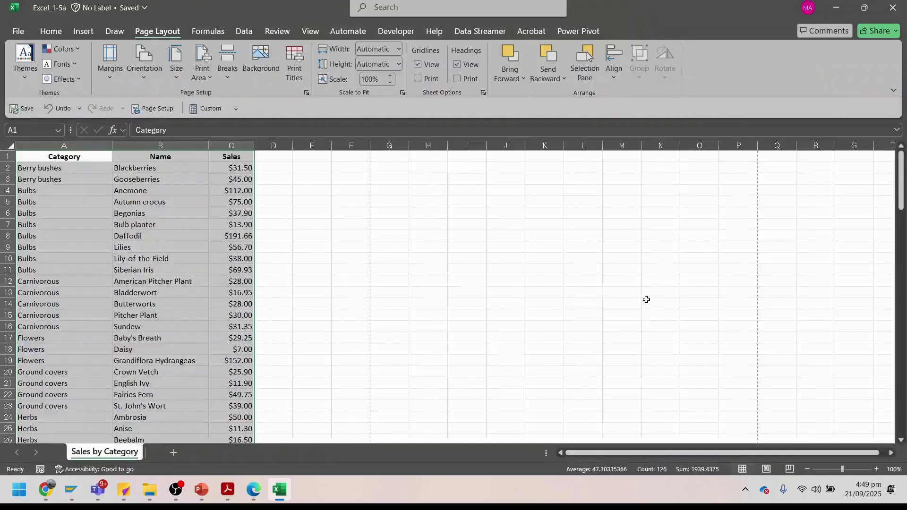
{"action": "left_click", "coordinate": [417, 79]}
{"action": "key", "text": "ctrl+p"}
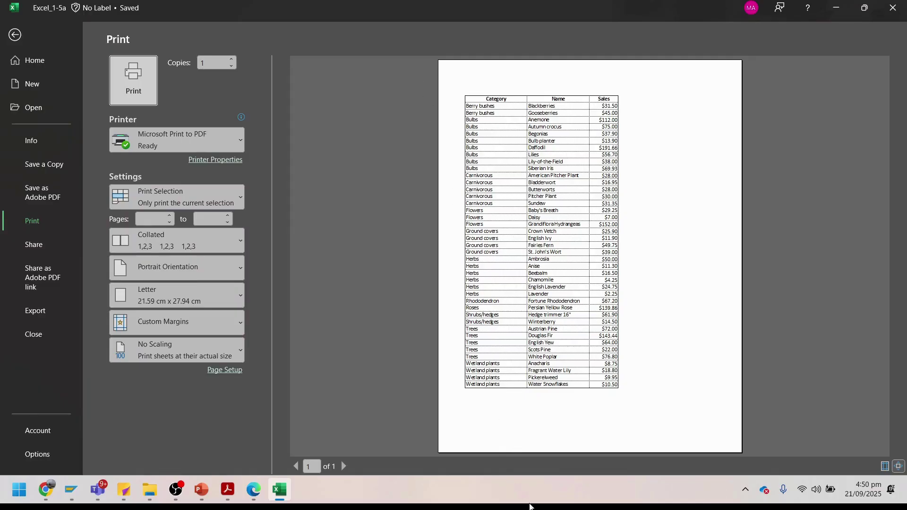
{"action": "mouse_move", "coordinate": [230, 500]}
{"action": "key", "text": "Escape"}
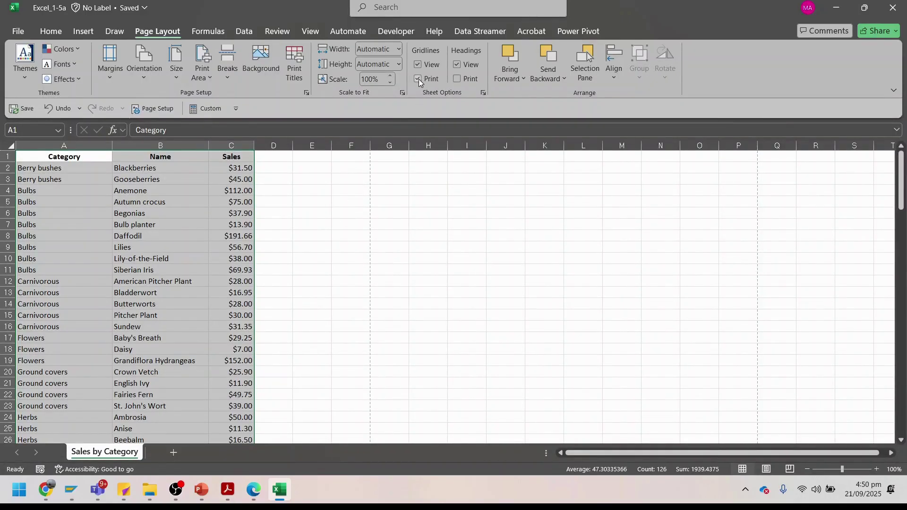
Step: Switch gridline printing and on-screen gridlines off and on again, and preview the printout
{"action": "left_click", "coordinate": [418, 78]}
{"action": "left_click", "coordinate": [418, 65]}
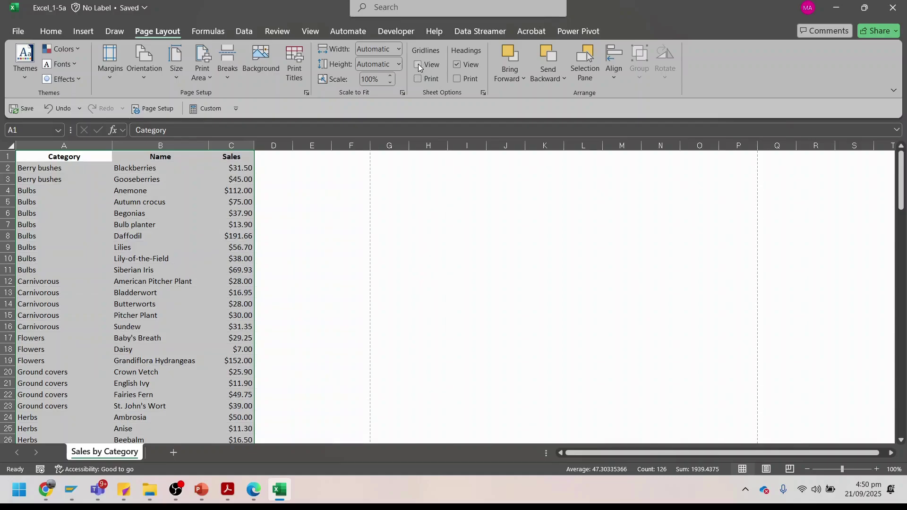
{"action": "left_click", "coordinate": [418, 65]}
{"action": "left_click", "coordinate": [418, 79]}
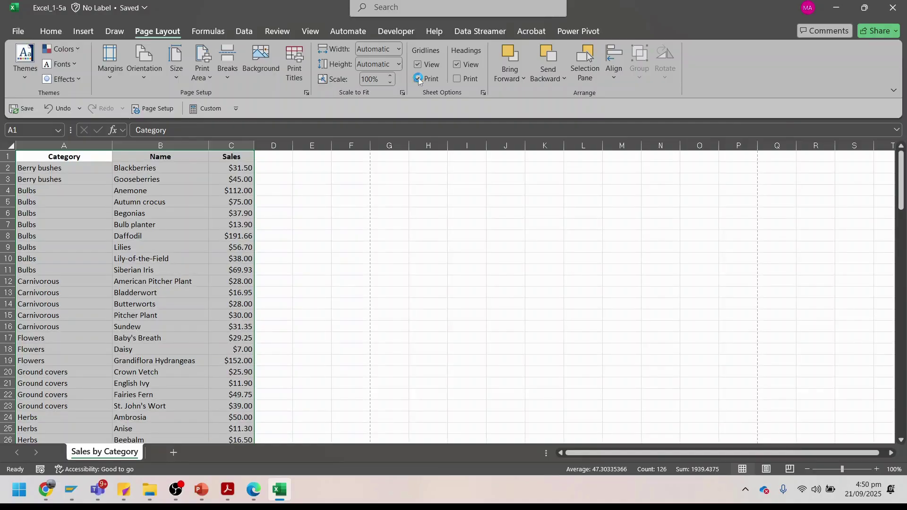
{"action": "key", "text": "ctrl+p"}
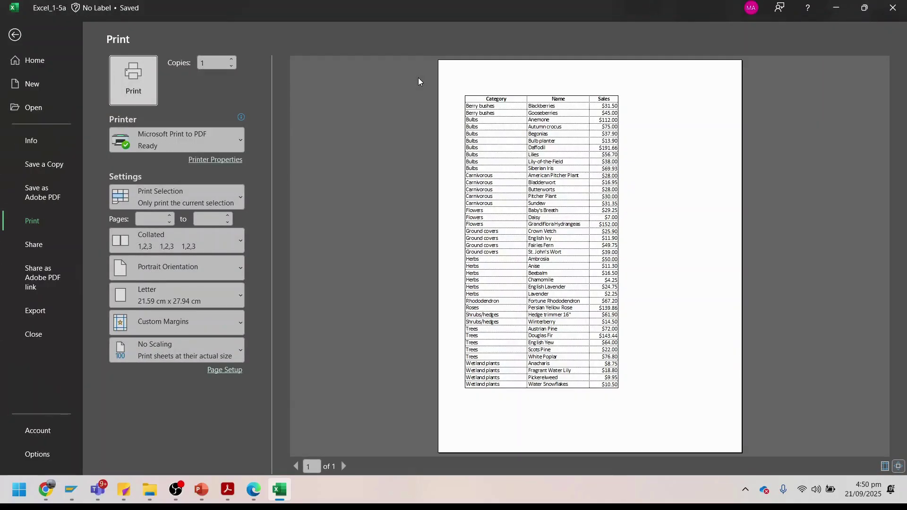
{"action": "key", "text": "Escape"}
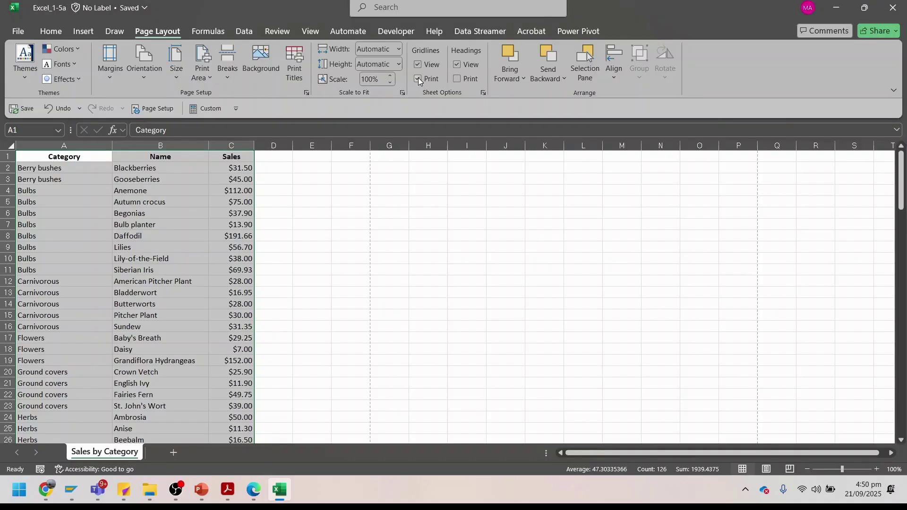
Step: Check the print preview task in the study guide PDF, and display the worksheet's print preview in Excel to verify the settings
{"action": "left_click", "coordinate": [226, 492]}
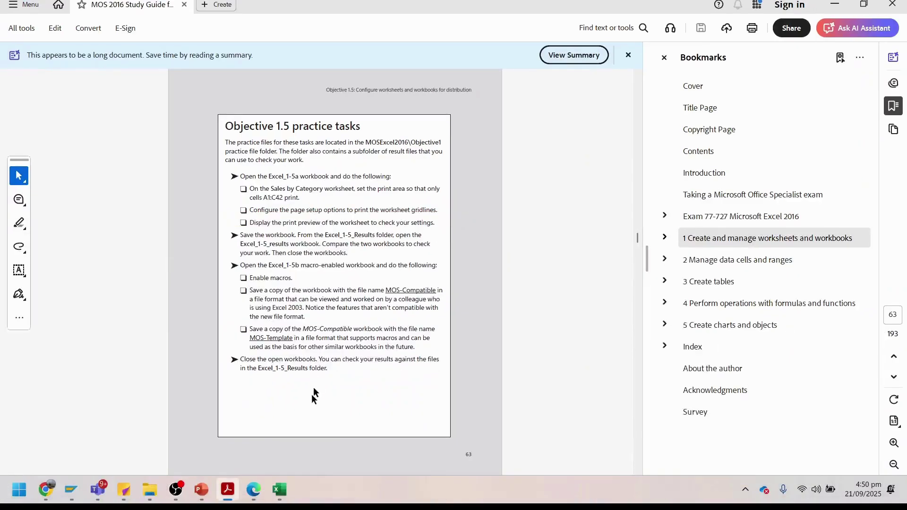
{"action": "left_click", "coordinate": [282, 488]}
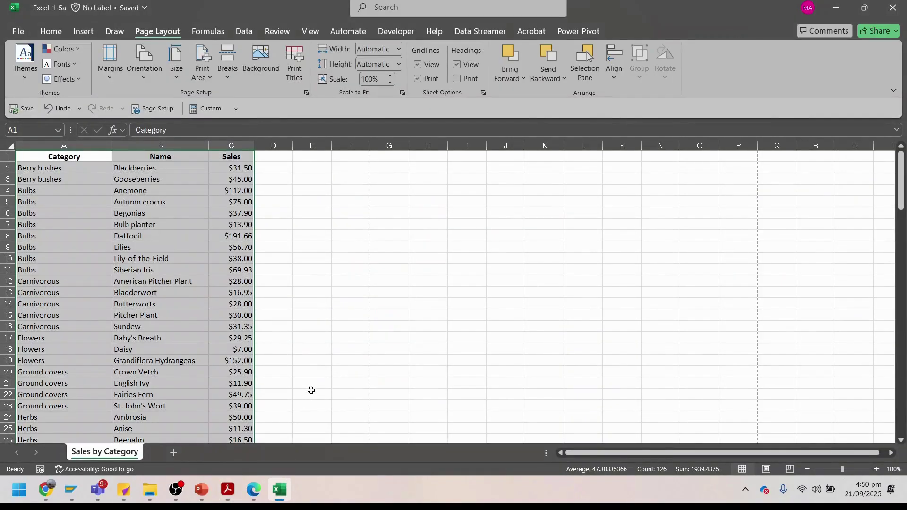
{"action": "key", "text": "ctrl+p"}
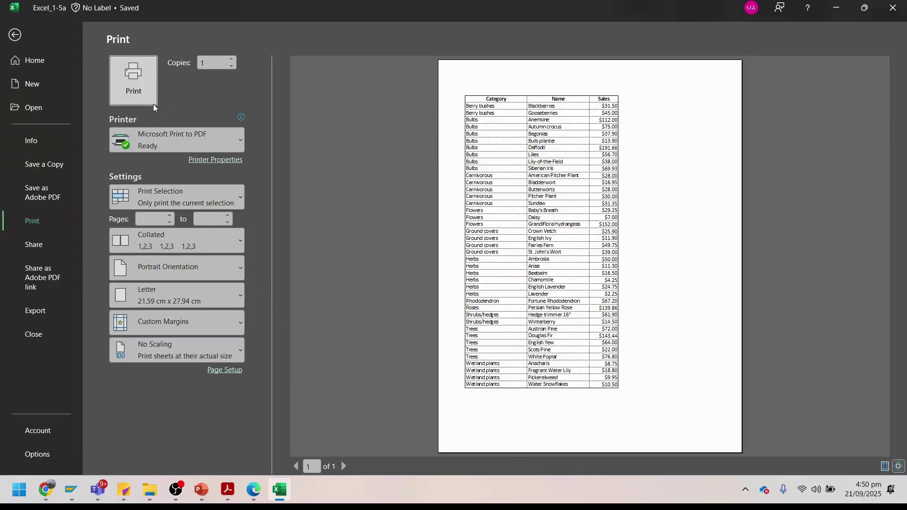
{"action": "key", "text": "Escape"}
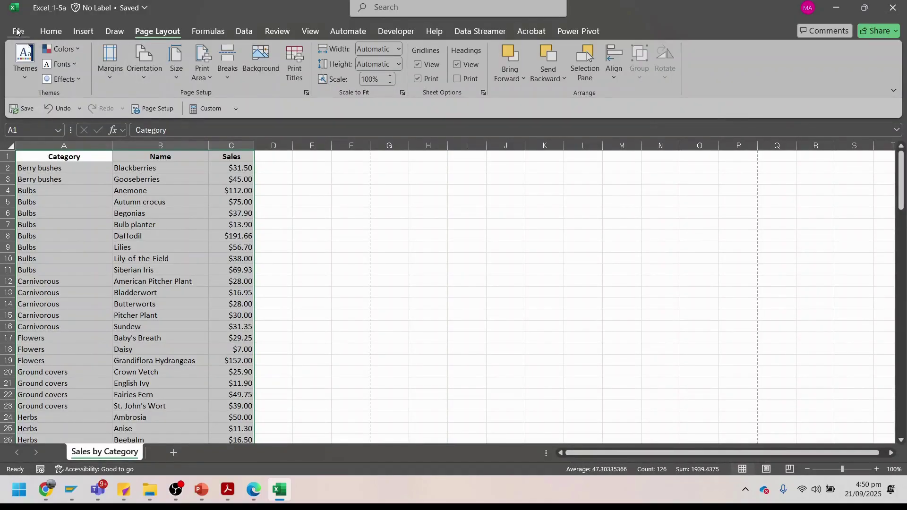
Step: Display the print preview of the Sales by Category worksheet again and return to the worksheet
{"action": "left_click", "coordinate": [17, 31]}
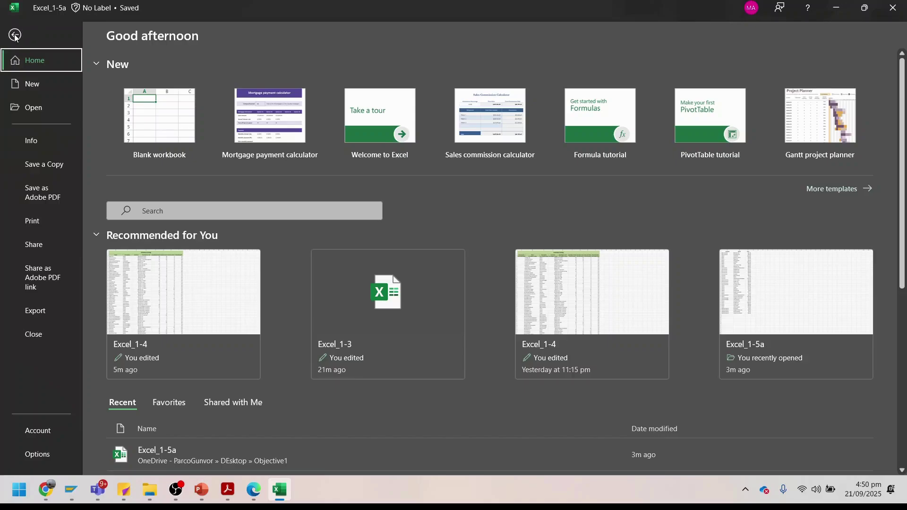
{"action": "left_click", "coordinate": [37, 226]}
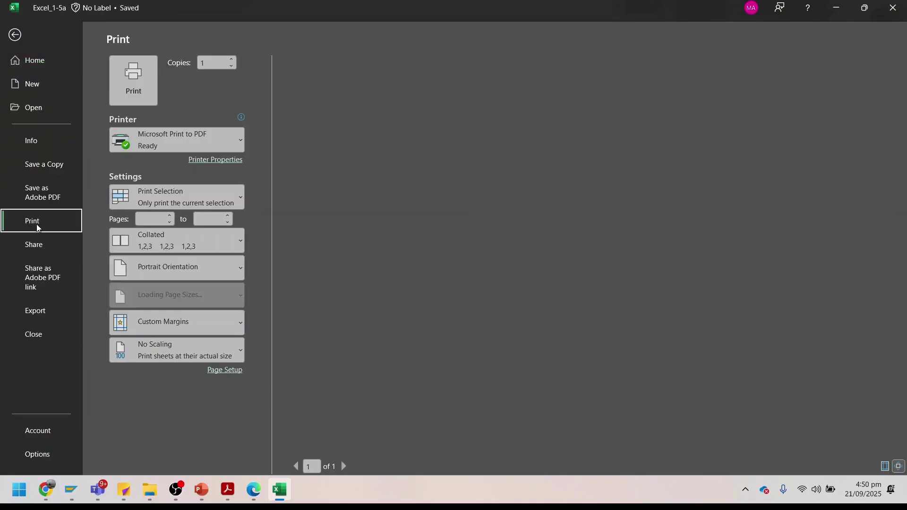
{"action": "key", "text": "Escape"}
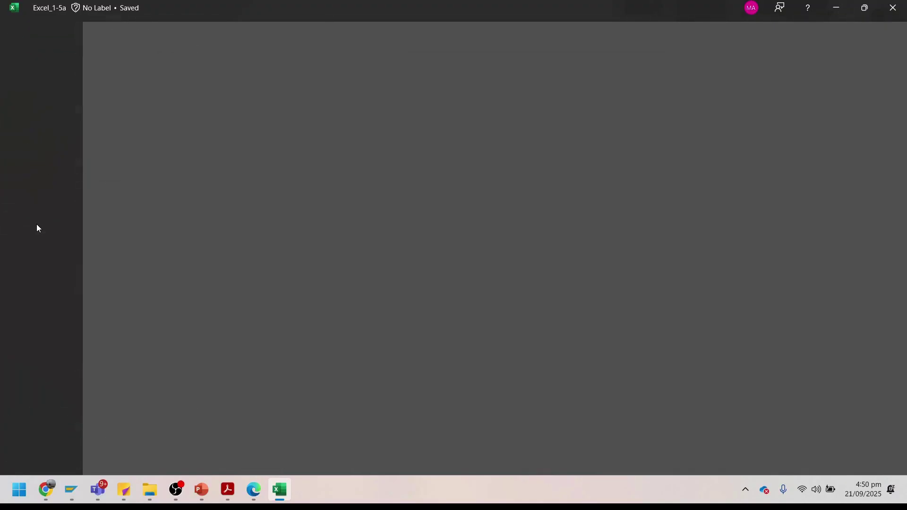
Step: Close the study guide PDF and the Excel_1-5a workbook, and open Excel_1-5b from the Objective1 folder
{"action": "left_click", "coordinate": [221, 496]}
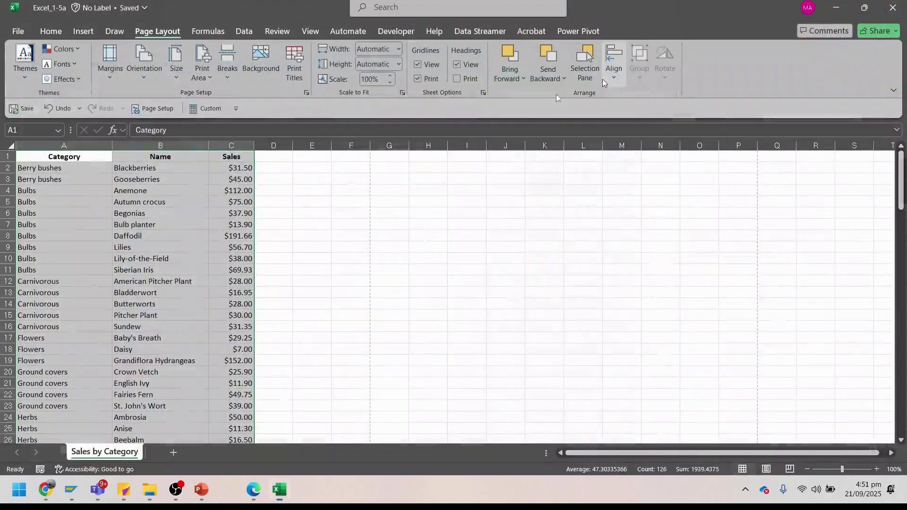
{"action": "left_click", "coordinate": [893, 8]}
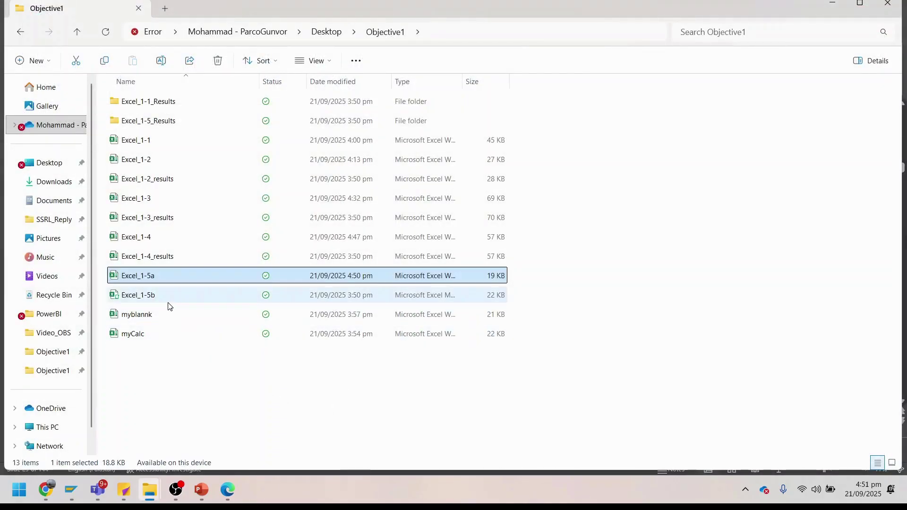
{"action": "double_click", "coordinate": [167, 302]}
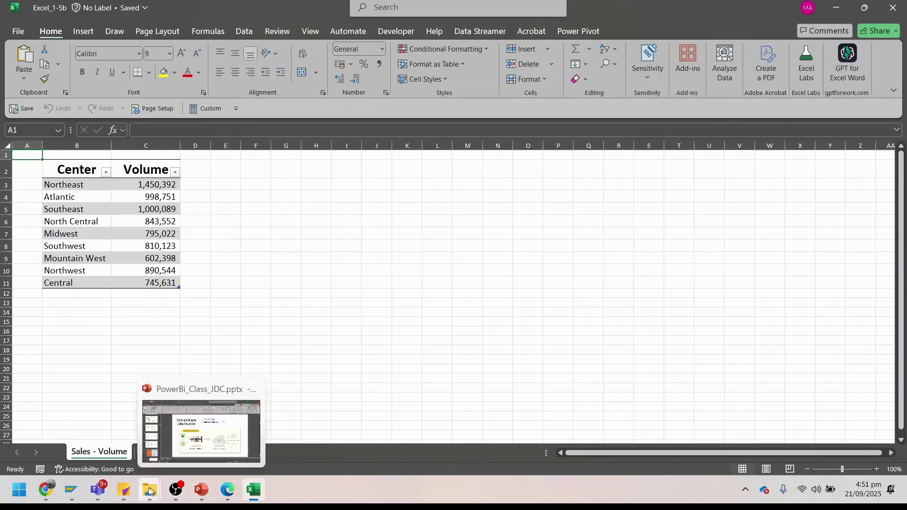
Step: Bring the Objective1 folder forward in File Explorer and close the Adventure Works web page in Edge
{"action": "mouse_move", "coordinate": [185, 493]}
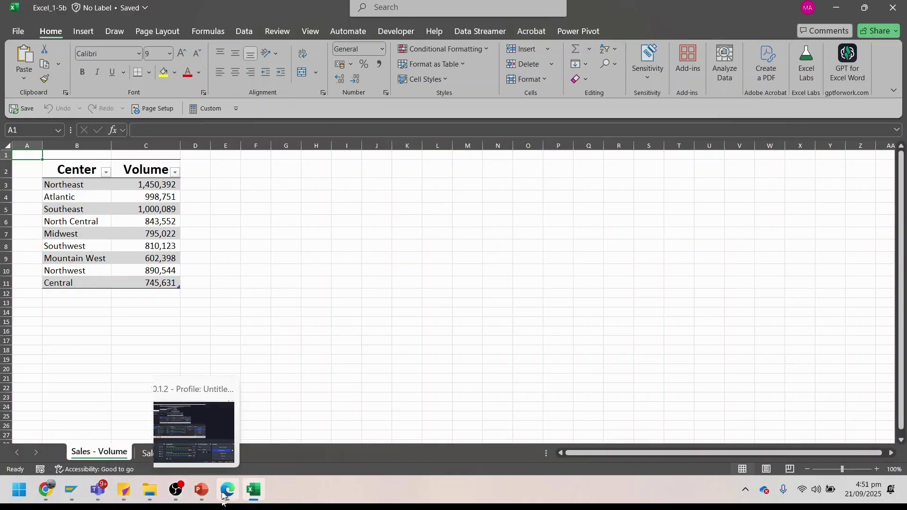
{"action": "left_click", "coordinate": [150, 491]}
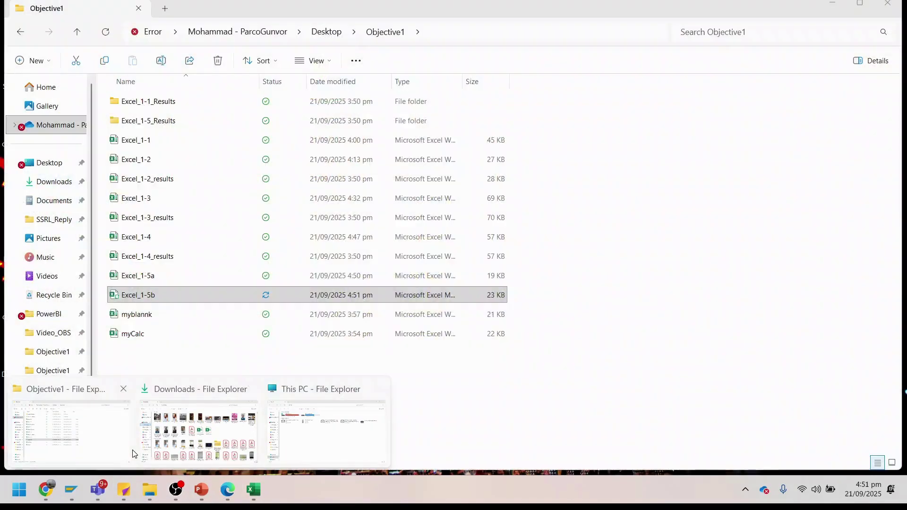
{"action": "left_click", "coordinate": [128, 449]}
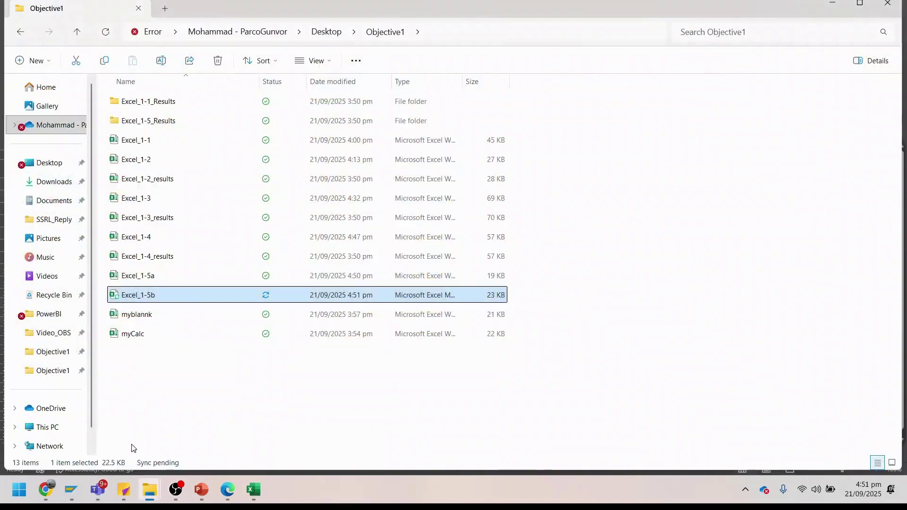
{"action": "left_click", "coordinate": [228, 490]}
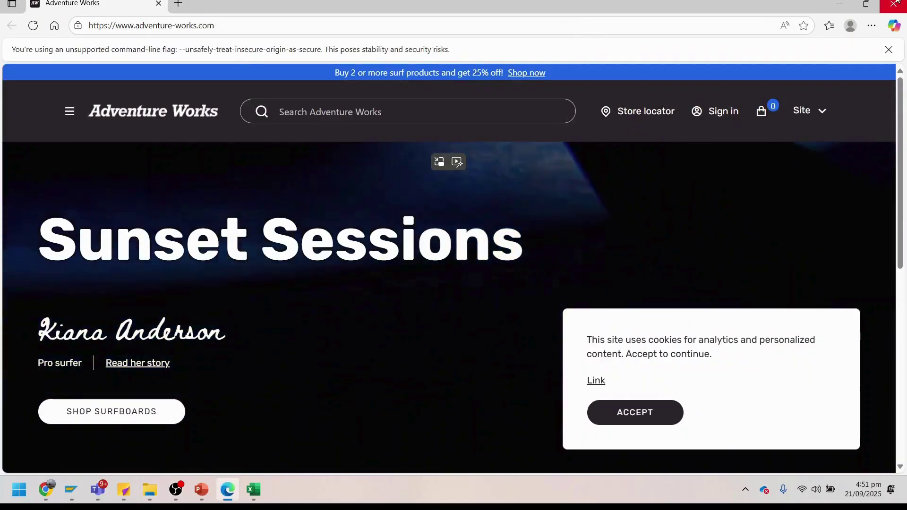
{"action": "left_click", "coordinate": [894, 4]}
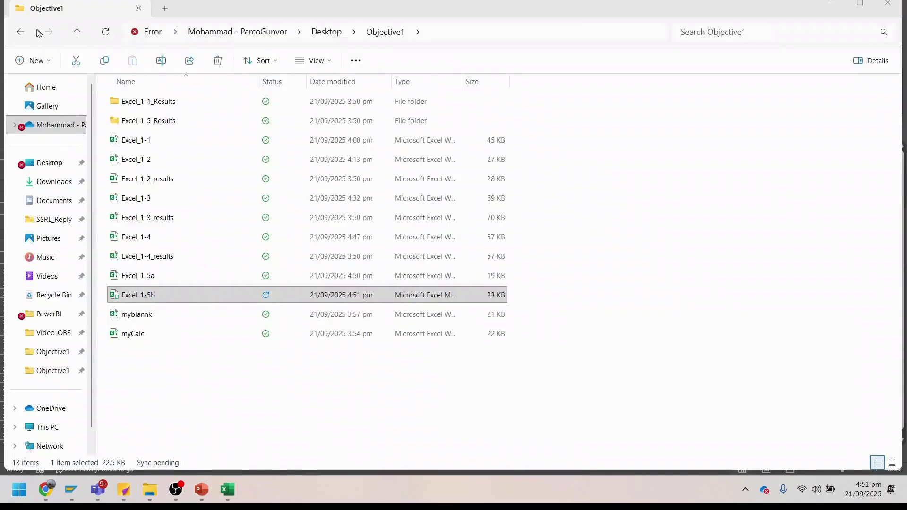
Step: Open the MOS 77 727 Sudy Guide PDF from the PowerBI folder on the Desktop
{"action": "left_click", "coordinate": [24, 34]}
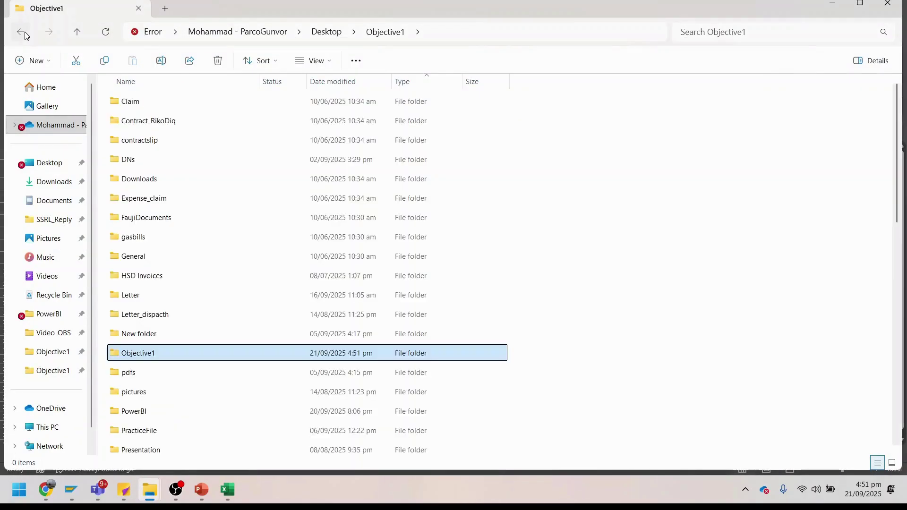
{"action": "left_click", "coordinate": [143, 297]}
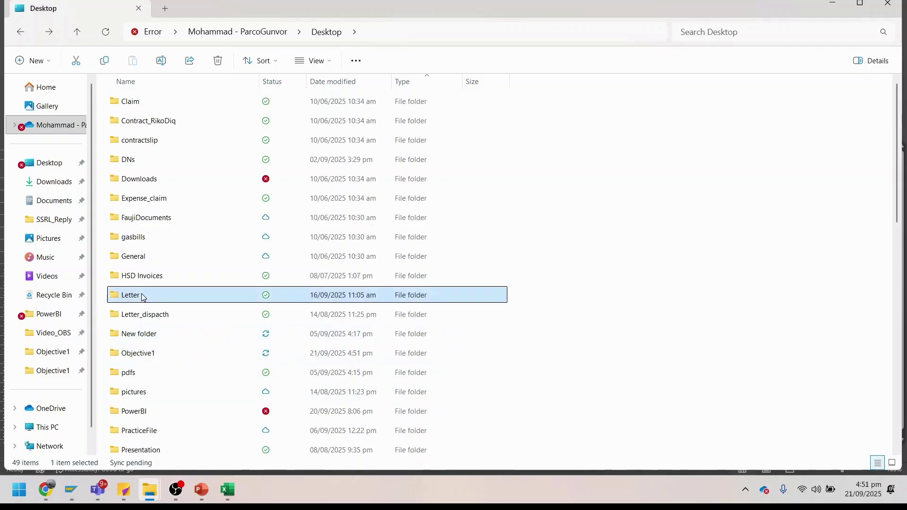
{"action": "key", "text": "p"}
{"action": "key", "text": "p"}
{"action": "key", "text": "p"}
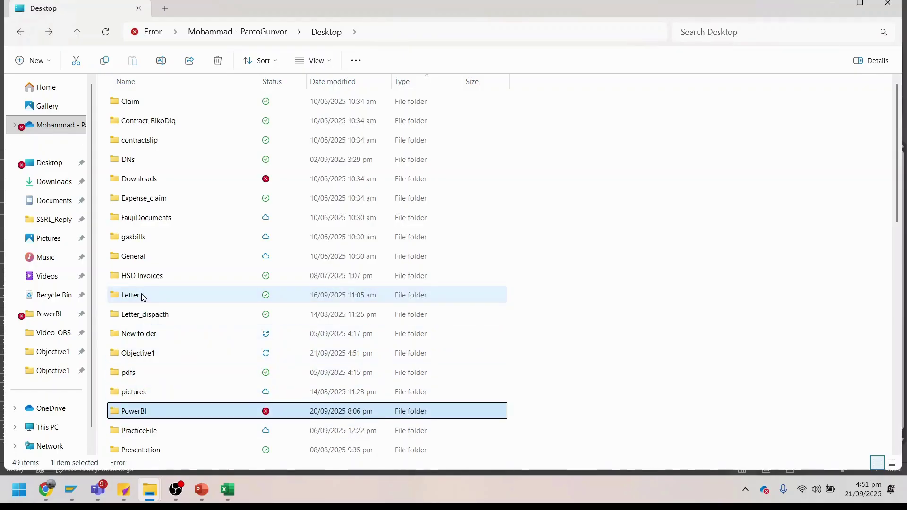
{"action": "double_click", "coordinate": [144, 415]}
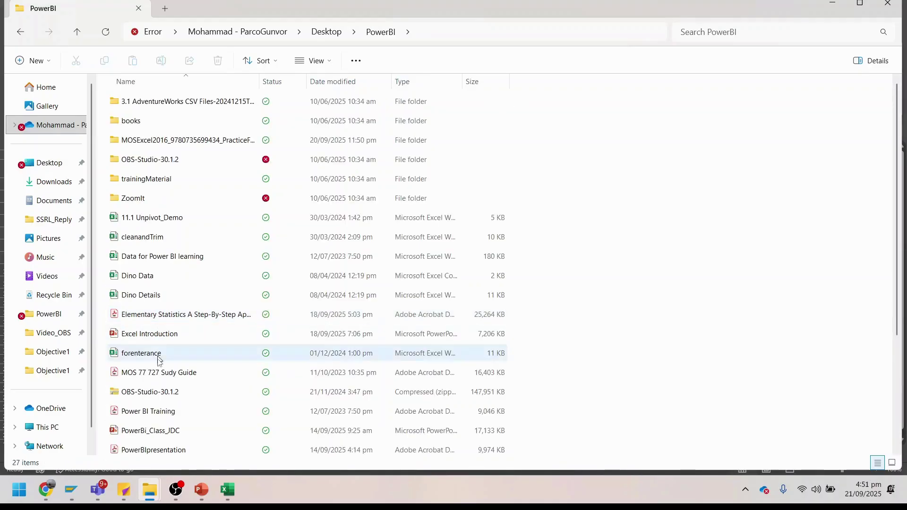
{"action": "scroll", "coordinate": [158, 362], "scroll_direction": "down", "scroll_amount": 1}
{"action": "left_click", "coordinate": [165, 332]}
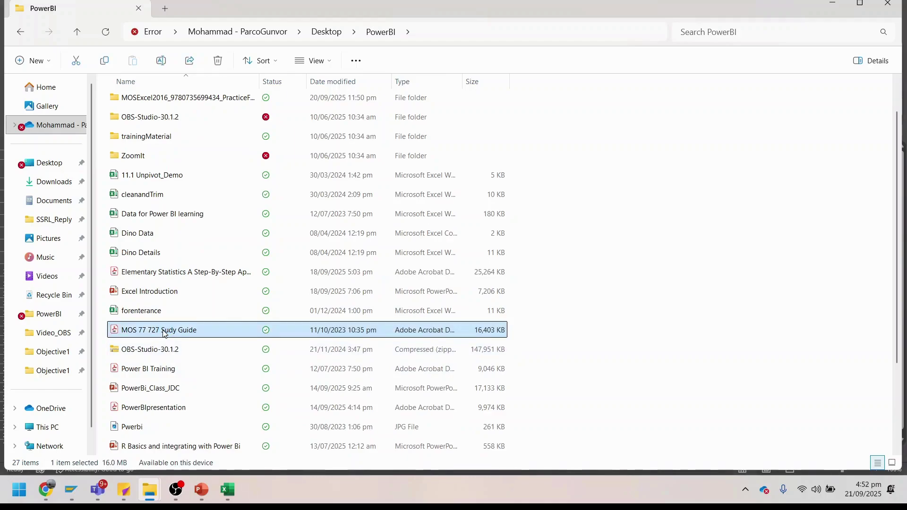
{"action": "double_click", "coordinate": [165, 332]}
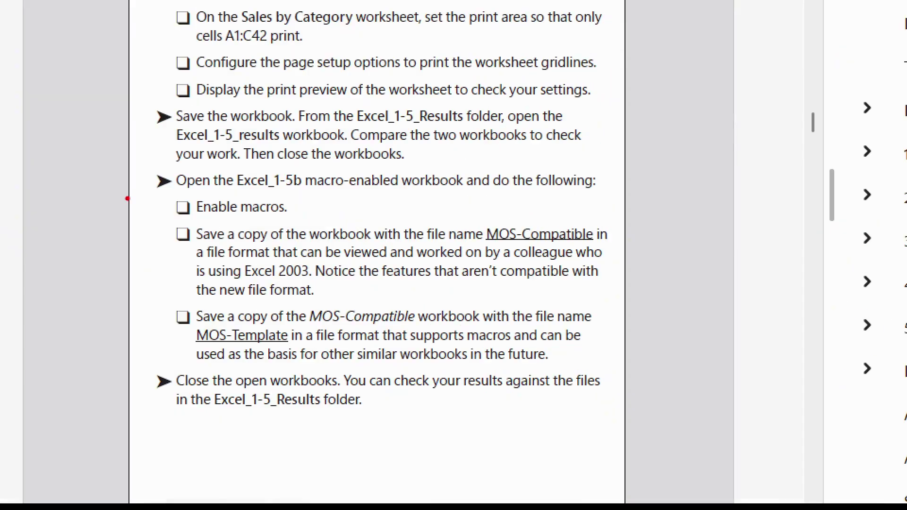
Step: Check the Excel_1-5b macro-enabled workbook task in the study guide PDF and switch back to that workbook in Excel
{"action": "mouse_move", "coordinate": [97, 162]}
{"action": "left_mouse_down"}
{"action": "mouse_move", "coordinate": [668, 204]}
{"action": "mouse_move", "coordinate": [677, 194]}
{"action": "left_mouse_up"}
{"action": "key", "text": "Escape"}
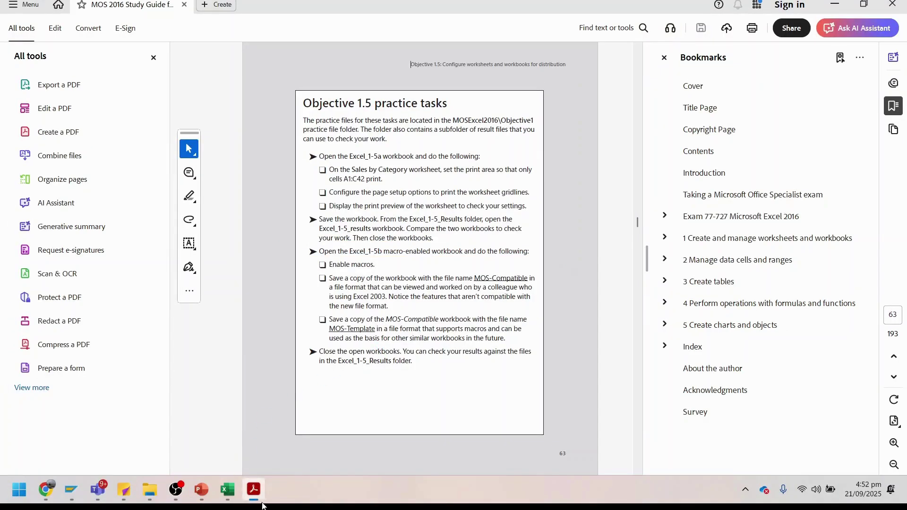
{"action": "left_click", "coordinate": [222, 493]}
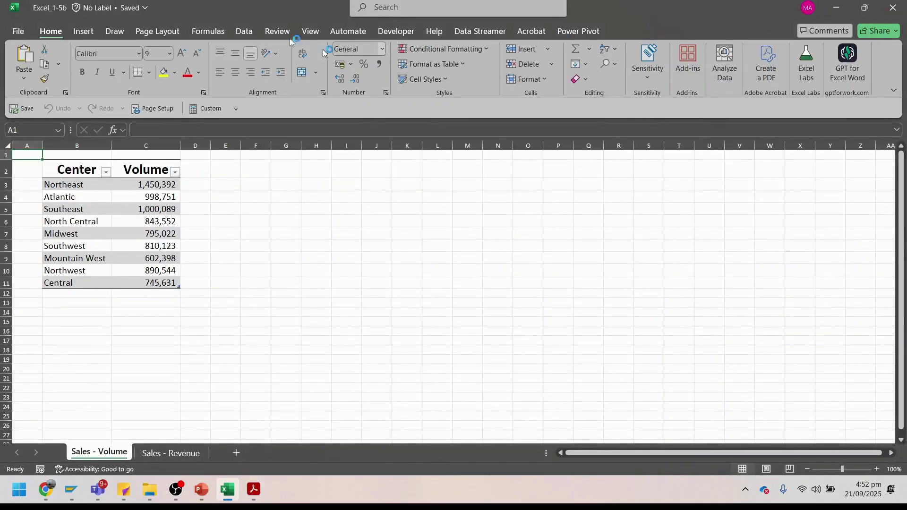
{"action": "key", "text": "alt+Tab"}
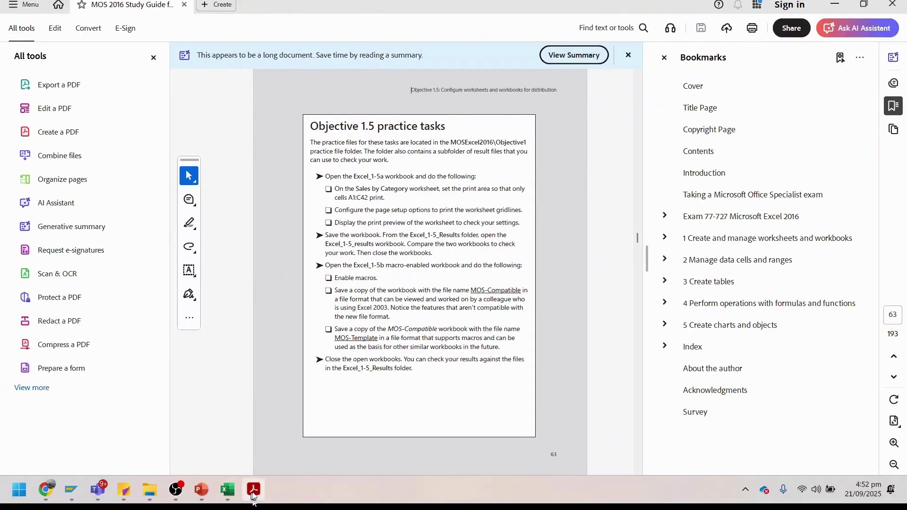
{"action": "left_click", "coordinate": [227, 490]}
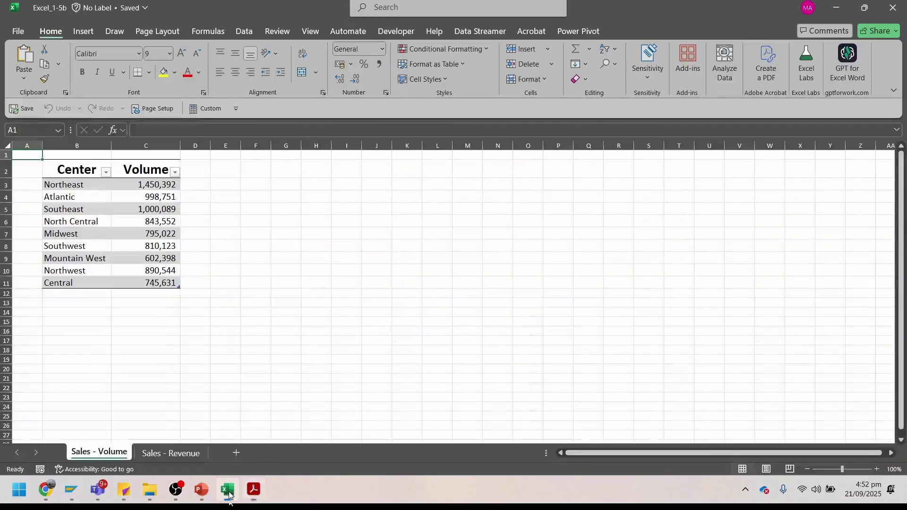
Step: Display the Trust Center's macro settings from the Excel options
{"action": "left_click", "coordinate": [17, 31]}
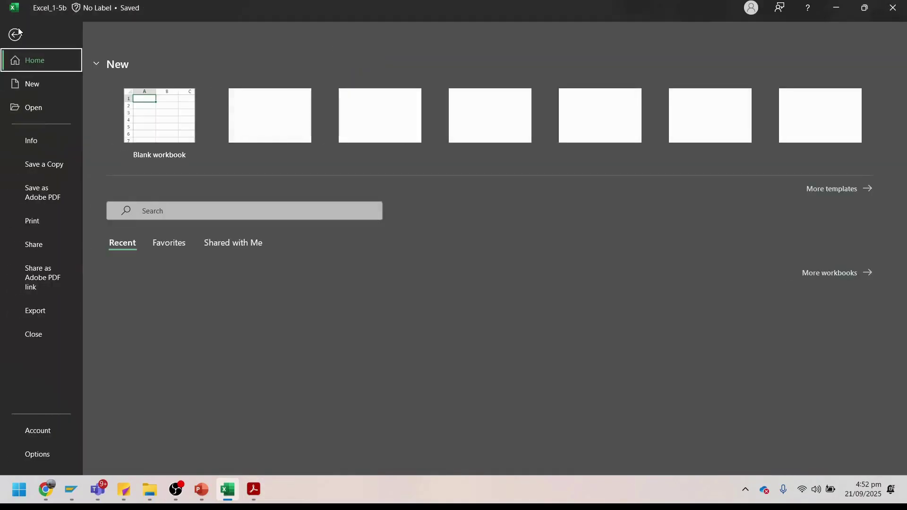
{"action": "left_click", "coordinate": [38, 451]}
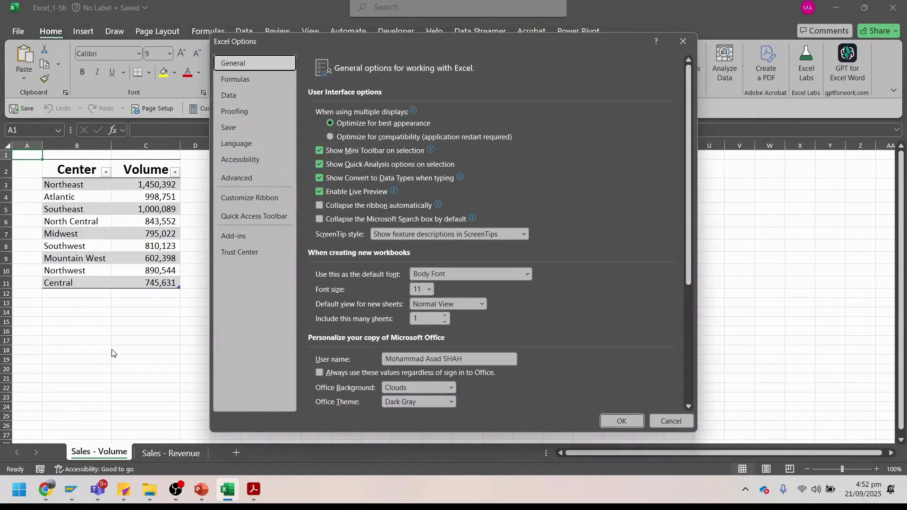
{"action": "left_click", "coordinate": [243, 254]}
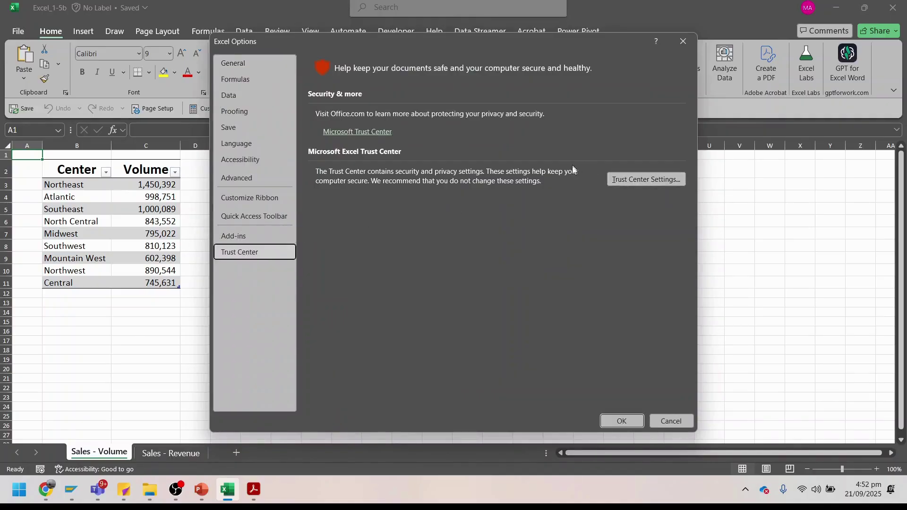
{"action": "left_click", "coordinate": [639, 179]}
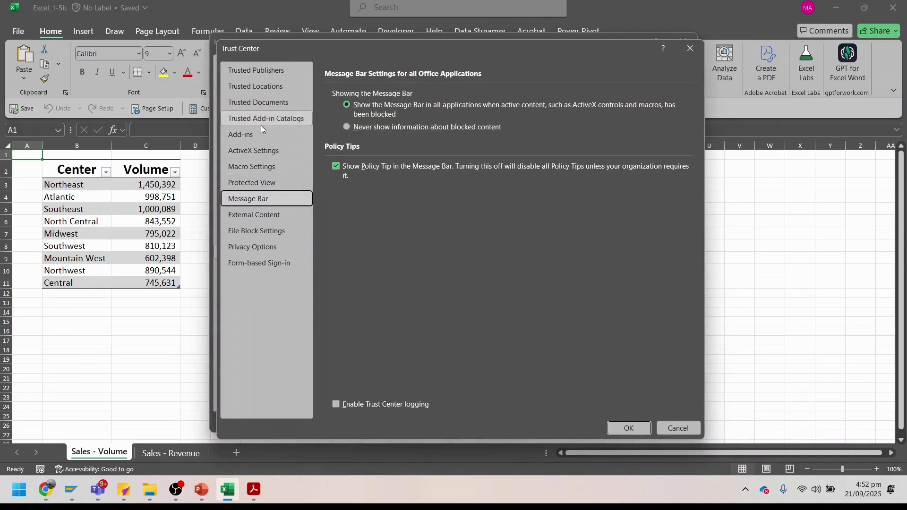
{"action": "left_click", "coordinate": [261, 167]}
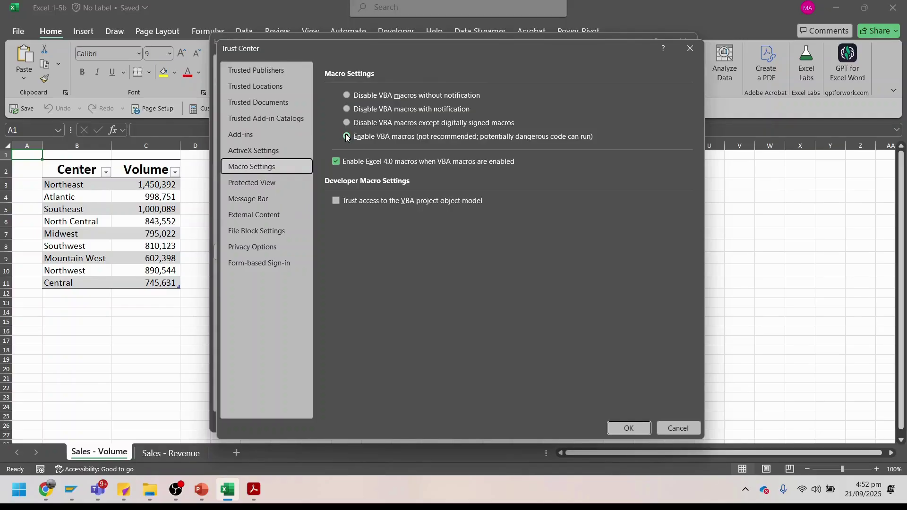
Step: Try the VBA macro options for disabling without notification and enabling, toggle Excel 4.0 macros off and on, and leave the Trust Center
{"action": "left_click", "coordinate": [339, 161]}
{"action": "left_click", "coordinate": [347, 137]}
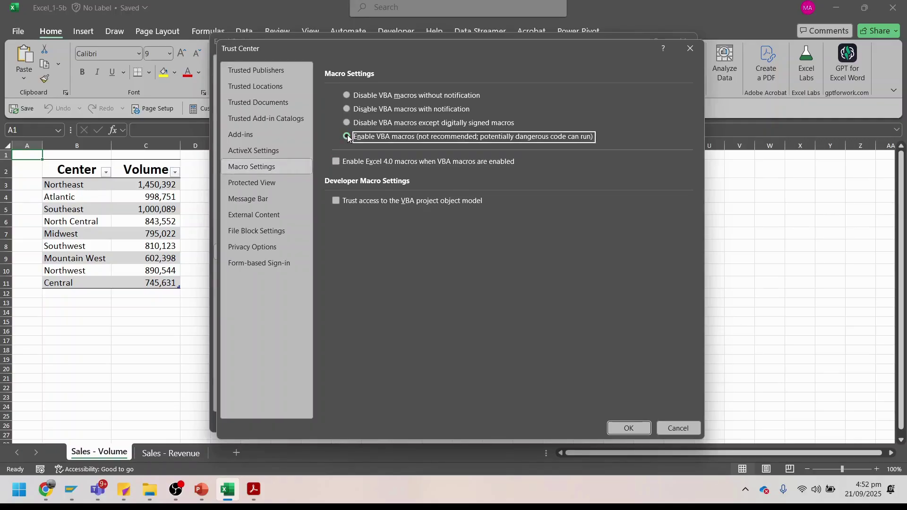
{"action": "left_click", "coordinate": [348, 95]}
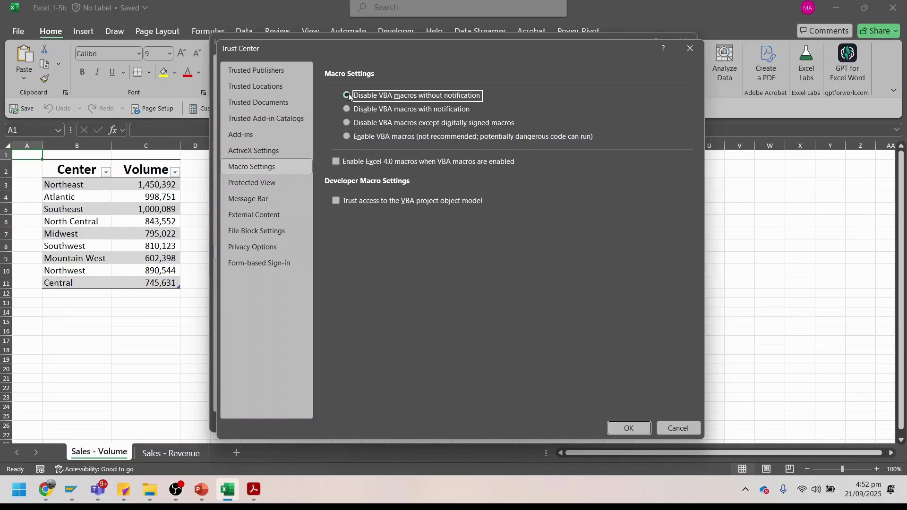
{"action": "left_click", "coordinate": [347, 137]}
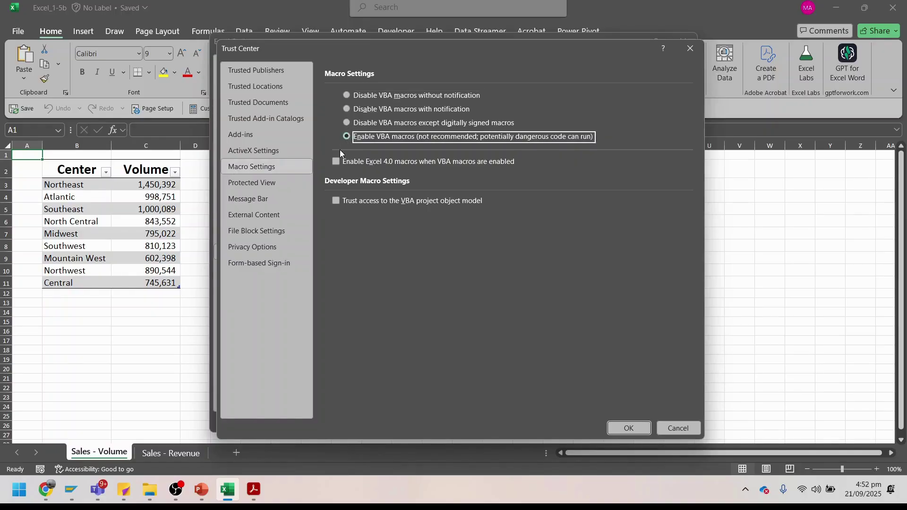
{"action": "left_click", "coordinate": [338, 162]}
{"action": "left_click", "coordinate": [667, 429]}
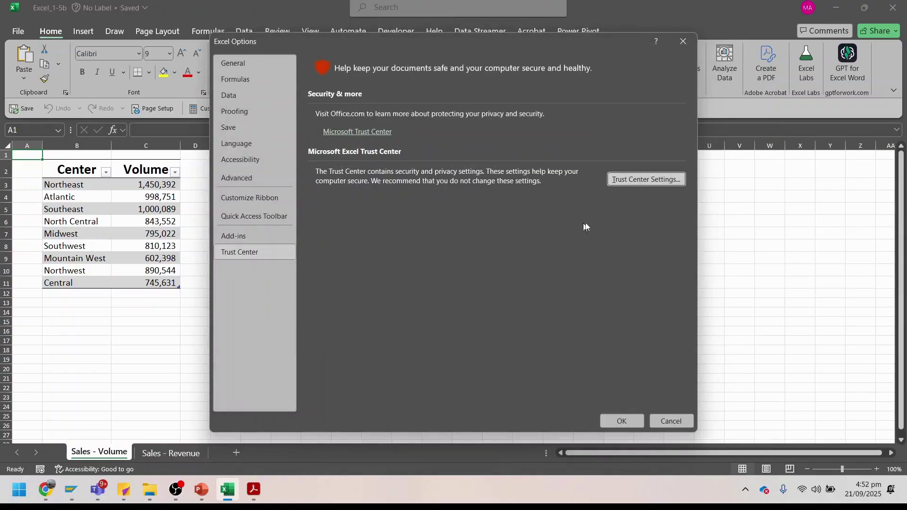
Step: Reopen the Trust Center settings and accept them with VBA macros and Excel 4.0 macros enabled, closing the Excel options
{"action": "left_click", "coordinate": [631, 178]}
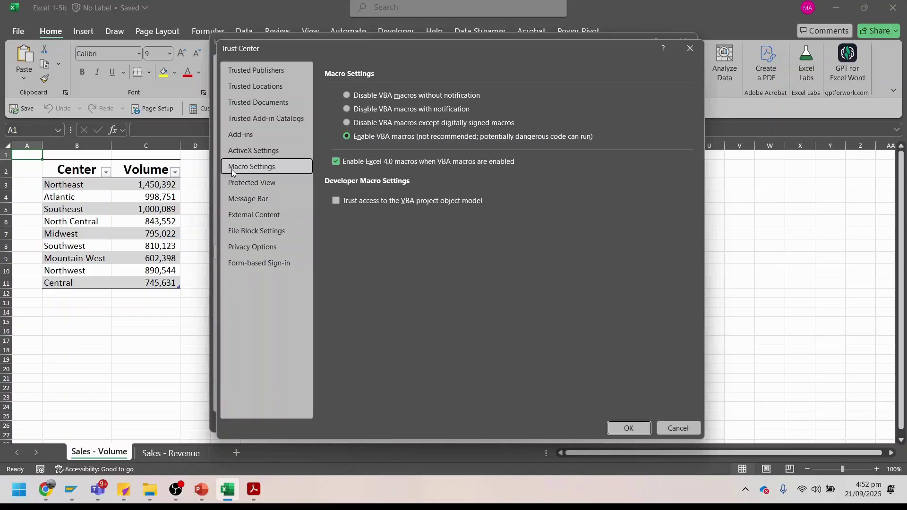
{"action": "left_click", "coordinate": [637, 428]}
{"action": "left_click", "coordinate": [617, 416]}
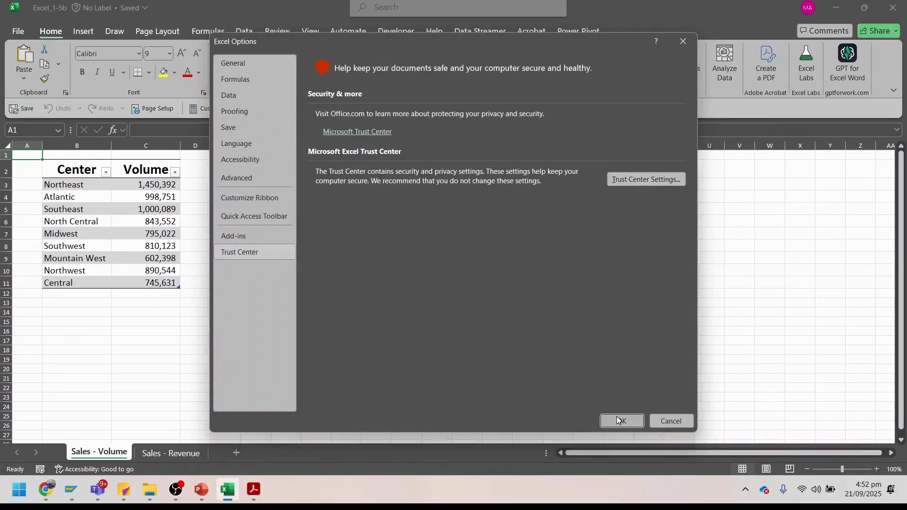
Step: Switch to the study guide PDF and read the task about saving an Excel 2003-compatible copy named MOS-Compatible
{"action": "key", "text": "alt+Tab"}
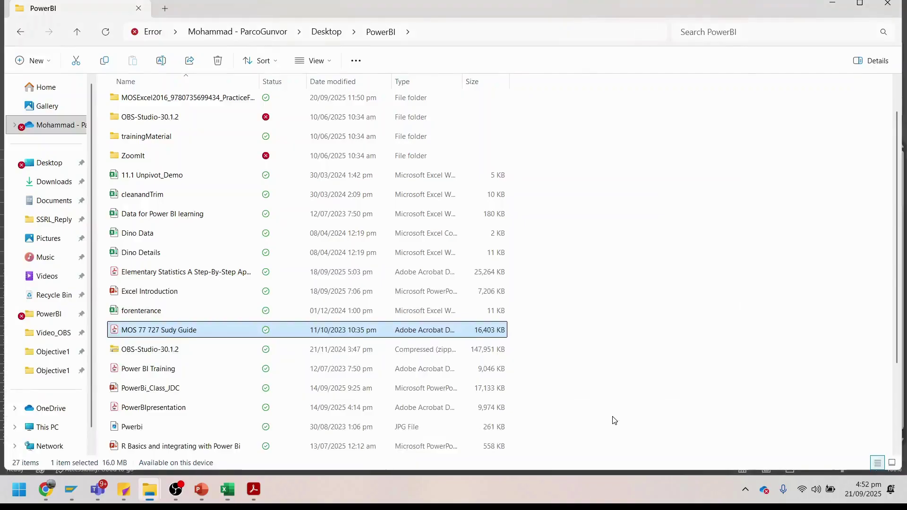
{"action": "key", "text": "alt+Tab"}
{"action": "key", "text": "alt+Tab"}
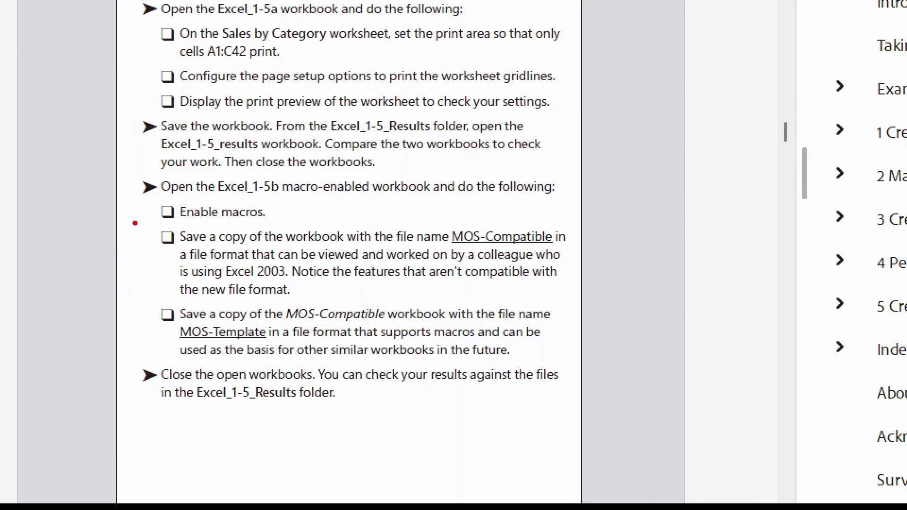
{"action": "left_click_drag", "start_coordinate": [134, 214], "coordinate": [598, 297]}
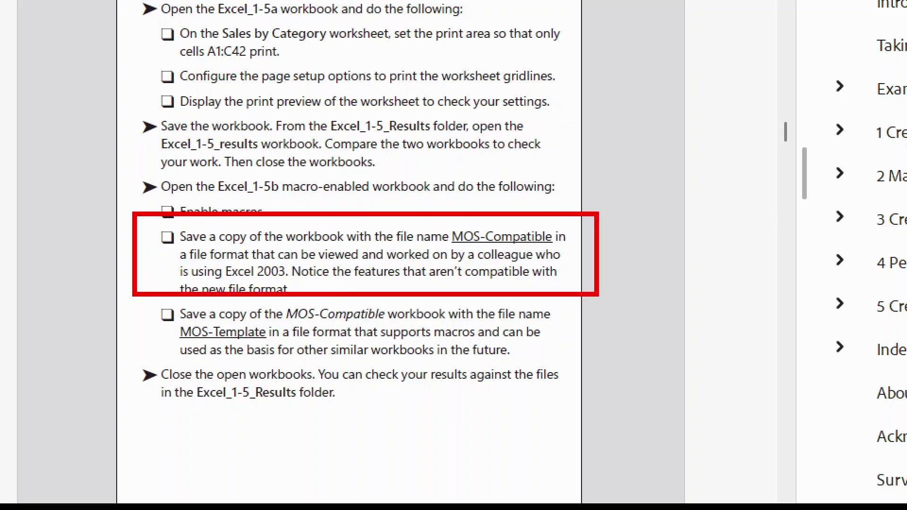
Step: Switch to Excel and save a copy of Excel_1-5b named MOS-Compatible in Excel 97-2003 Workbook (*.xls) format
{"action": "key", "text": "Escape"}
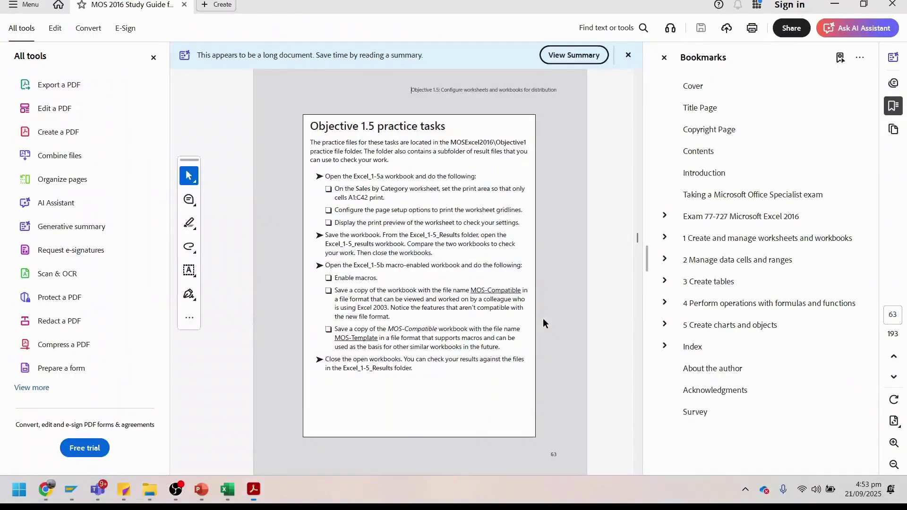
{"action": "left_click", "coordinate": [255, 492]}
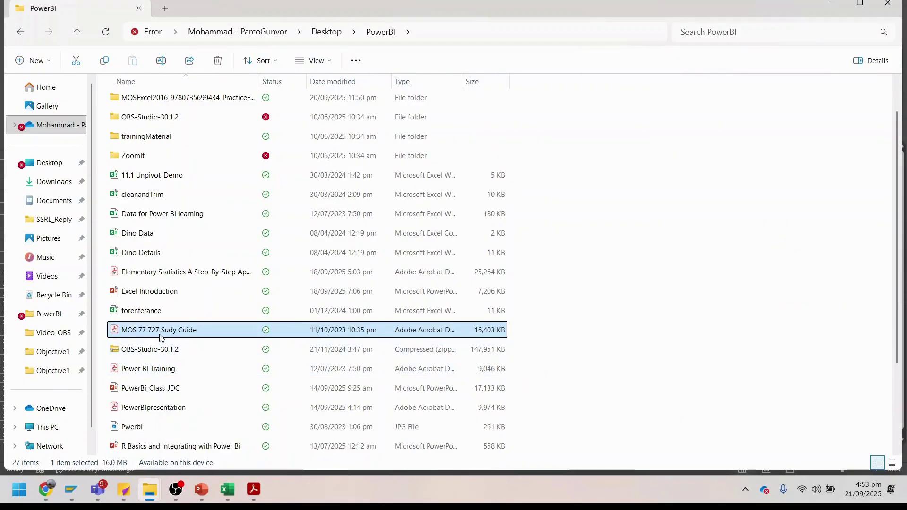
{"action": "left_click", "coordinate": [227, 490]}
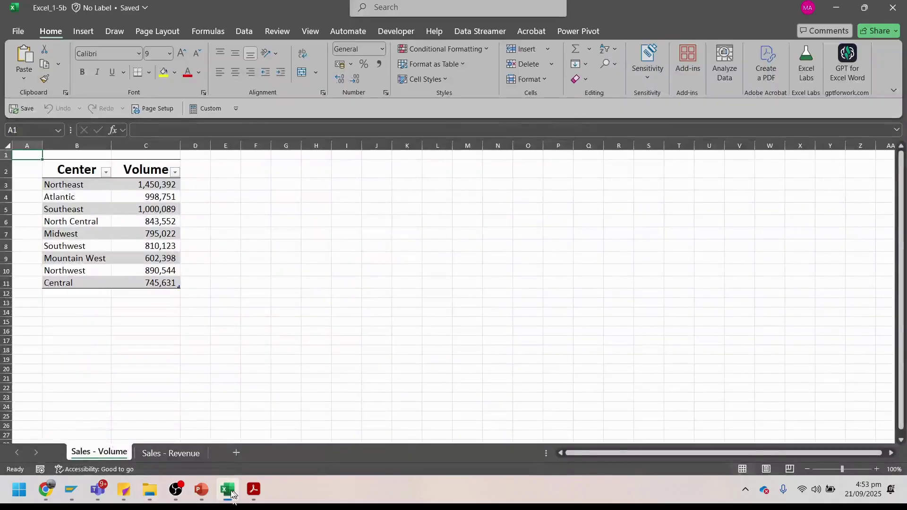
{"action": "left_click", "coordinate": [19, 31]}
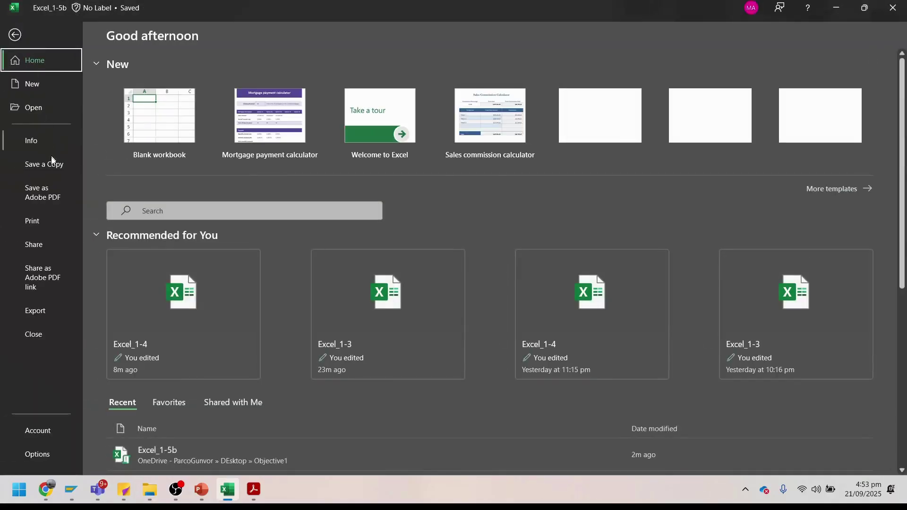
{"action": "left_click", "coordinate": [55, 169]}
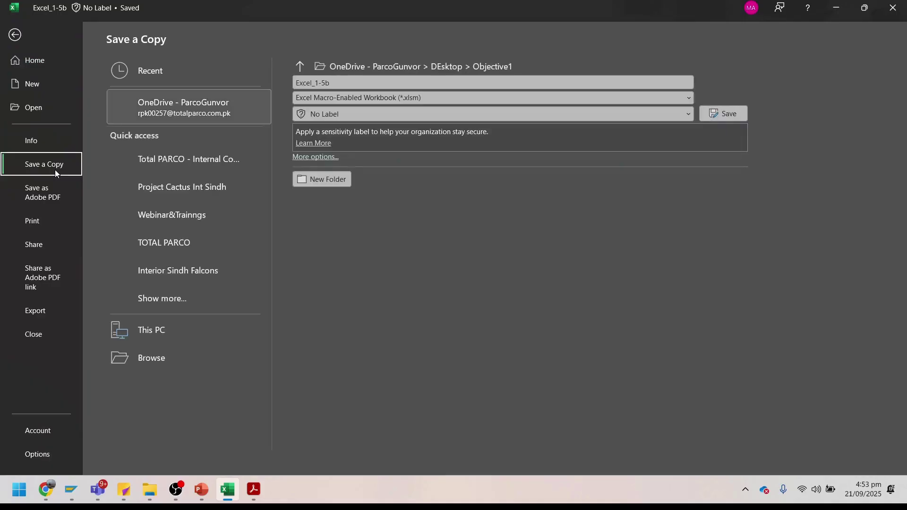
{"action": "left_click", "coordinate": [323, 97]}
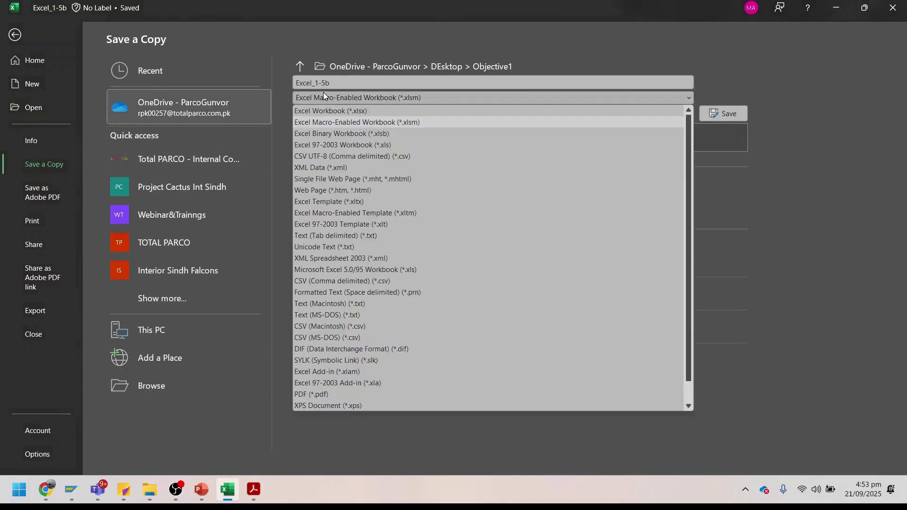
{"action": "left_click", "coordinate": [330, 145]}
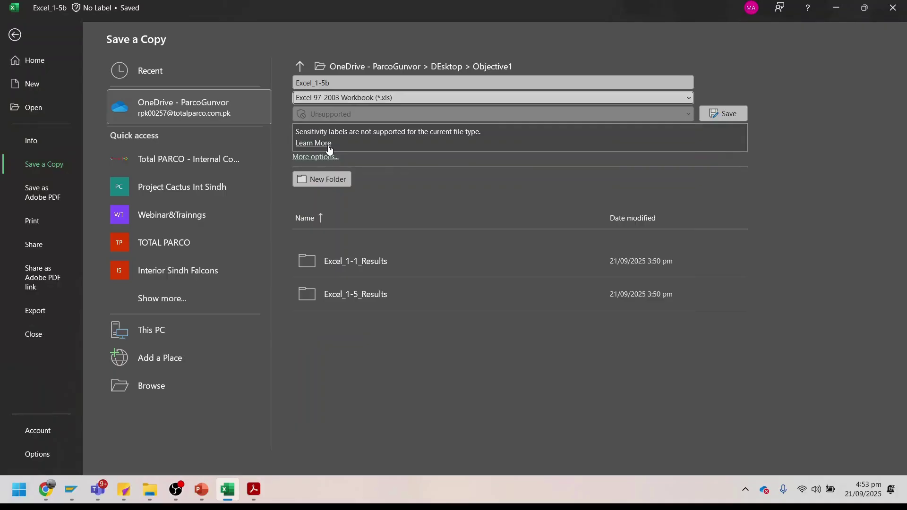
{"action": "left_click", "coordinate": [355, 78]}
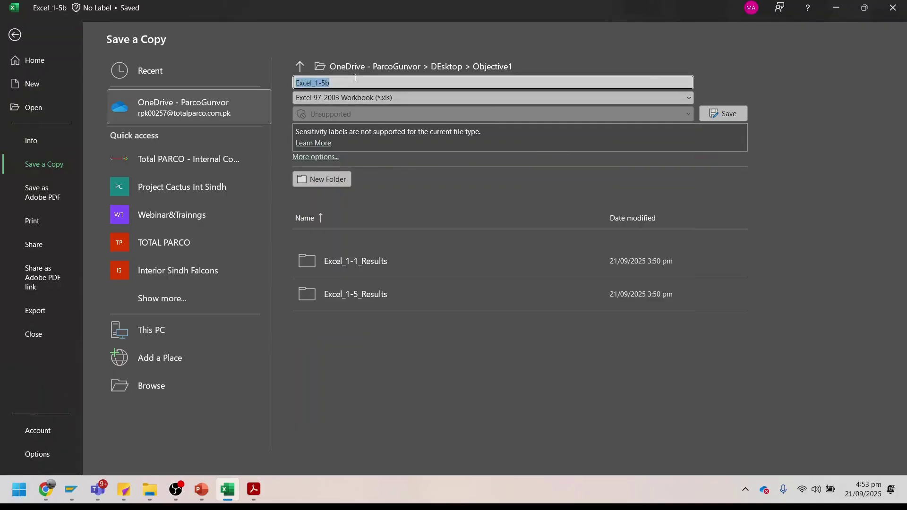
{"action": "type", "text": "MOS-Compatible"}
{"action": "left_click", "coordinate": [724, 117]}
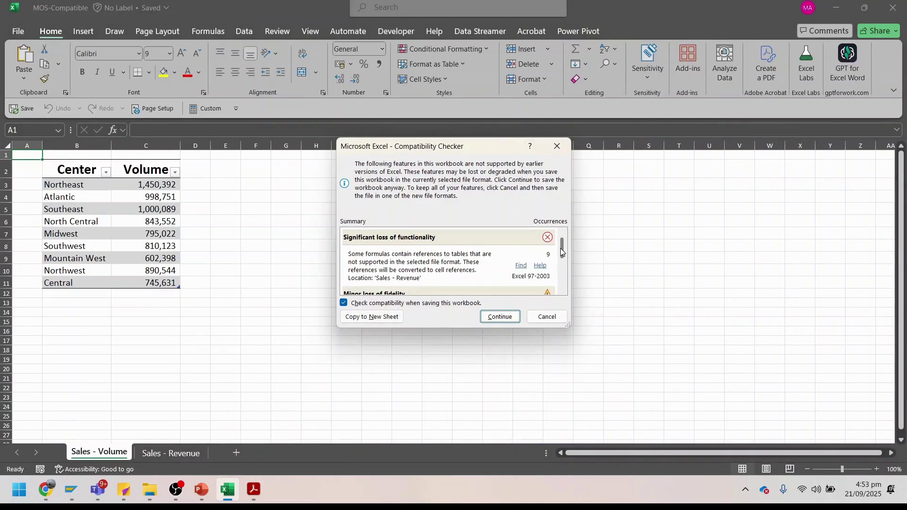
Step: Enlarge the Compatibility Checker to review all unsupported features, and continue saving MOS-Compatible in the older format
{"action": "left_click_drag", "start_coordinate": [562, 252], "coordinate": [561, 278]}
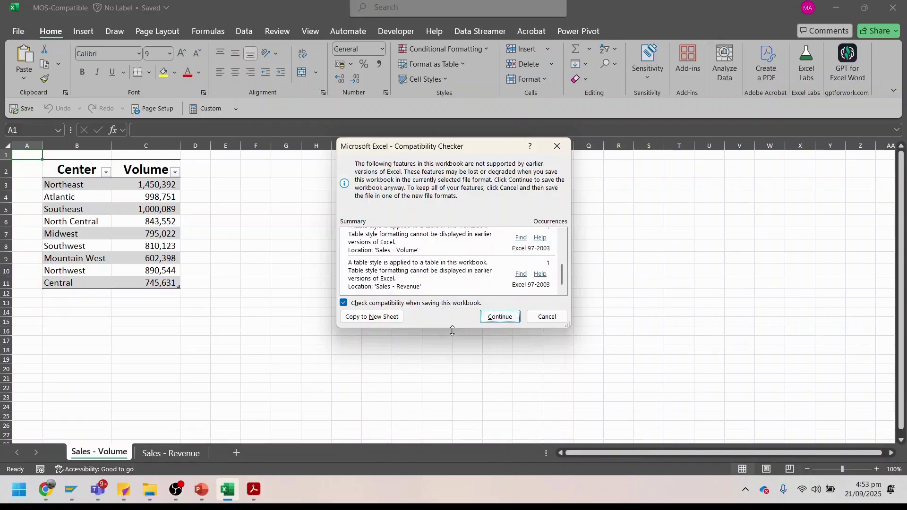
{"action": "left_click_drag", "start_coordinate": [451, 333], "coordinate": [435, 449]}
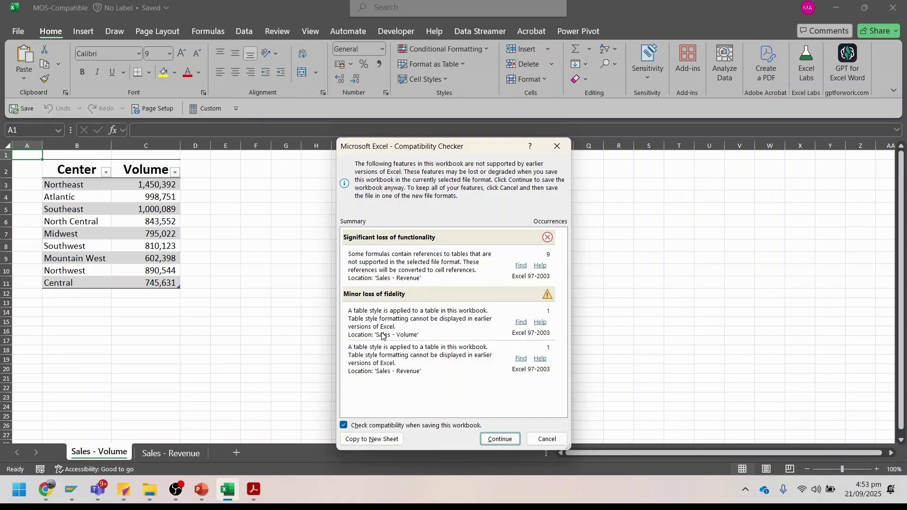
{"action": "left_click", "coordinate": [501, 440]}
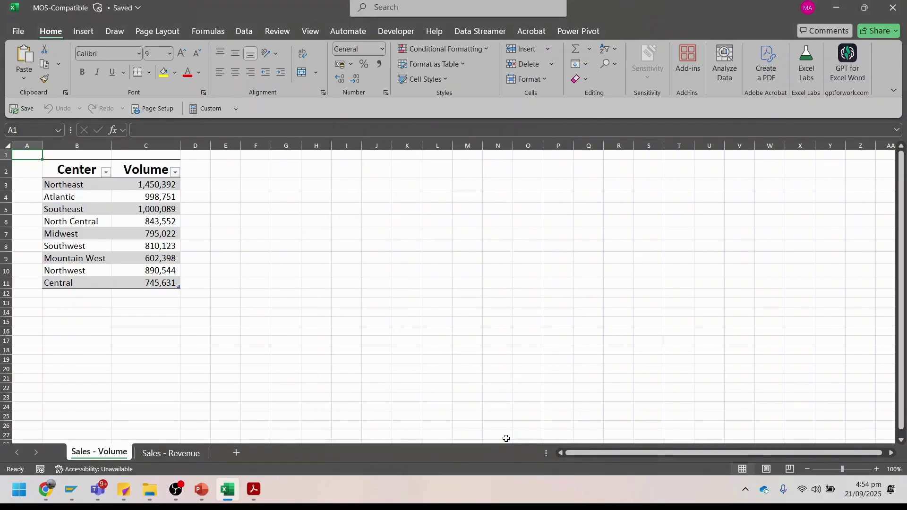
Step: Read the MOS-Template task in the study guide PDF and return to the MOS-Compatible workbook in Excel
{"action": "left_click", "coordinate": [225, 490]}
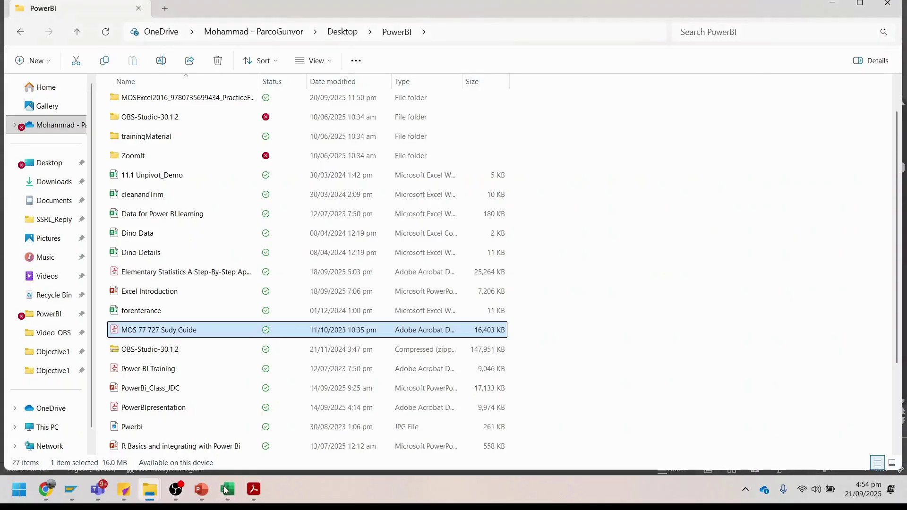
{"action": "left_click", "coordinate": [254, 487]}
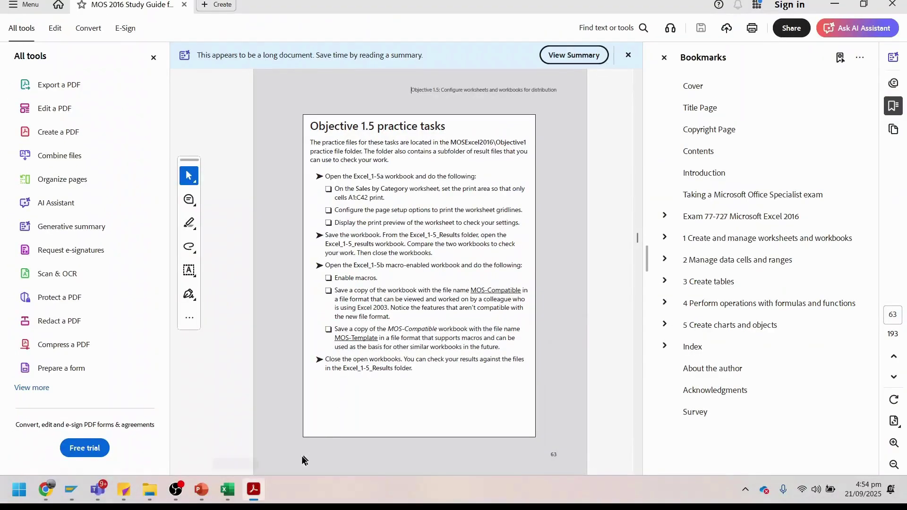
{"action": "left_click", "coordinate": [235, 490]}
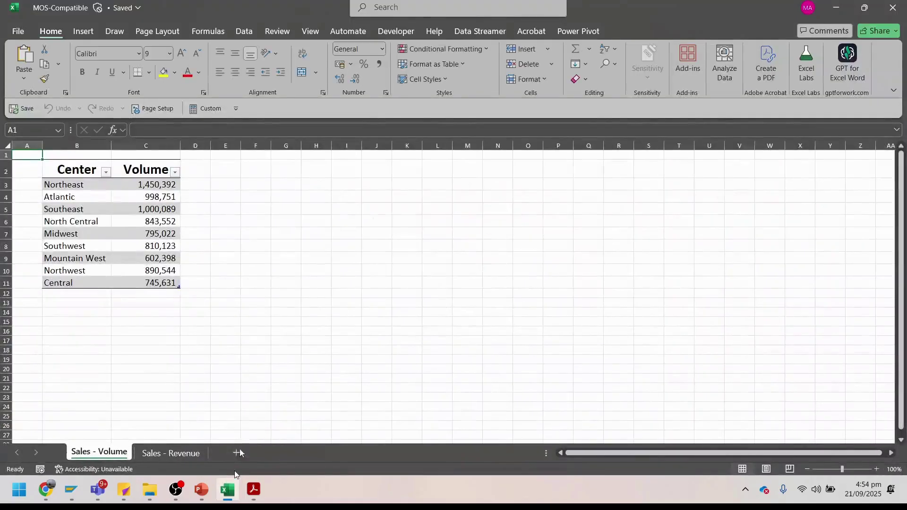
Step: Save MOS-Compatible under the name MOS-Template as an Excel Macro-Enabled Template (*.xltm) in the Objective1 folder
{"action": "left_click", "coordinate": [19, 32]}
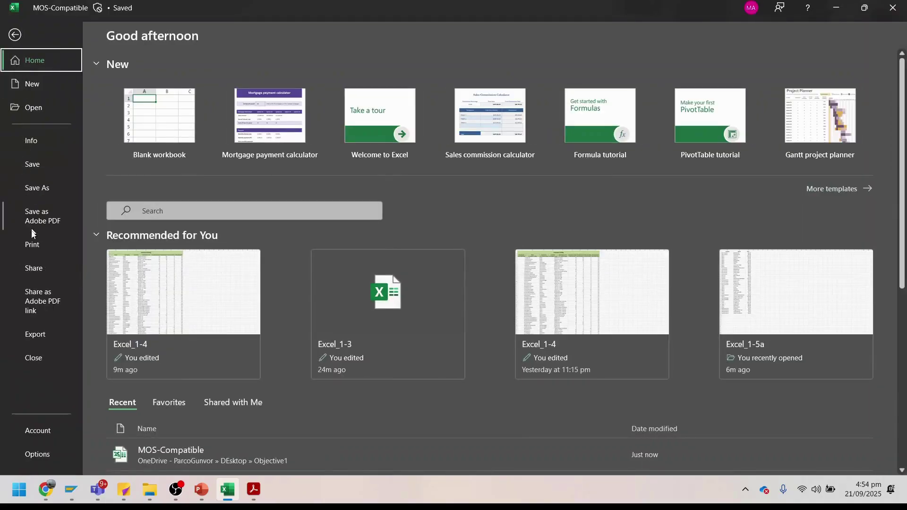
{"action": "left_click", "coordinate": [40, 188]}
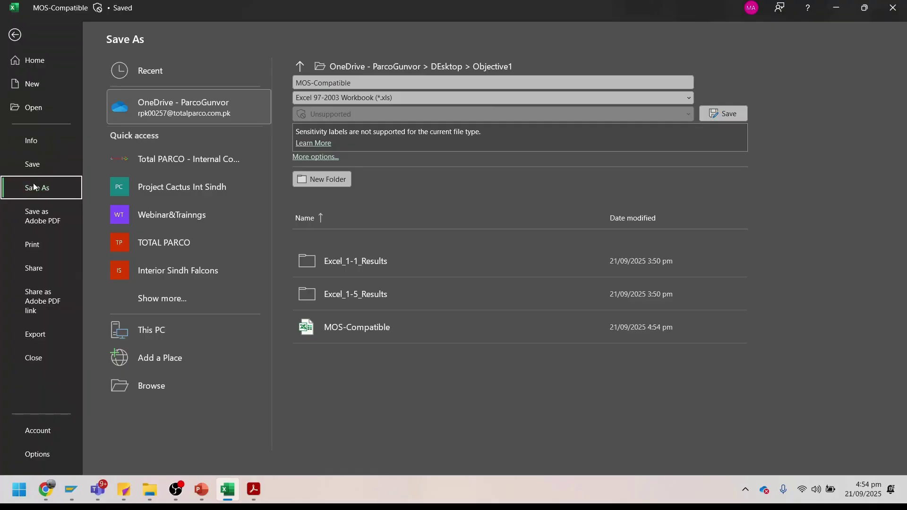
{"action": "left_click", "coordinate": [382, 100]}
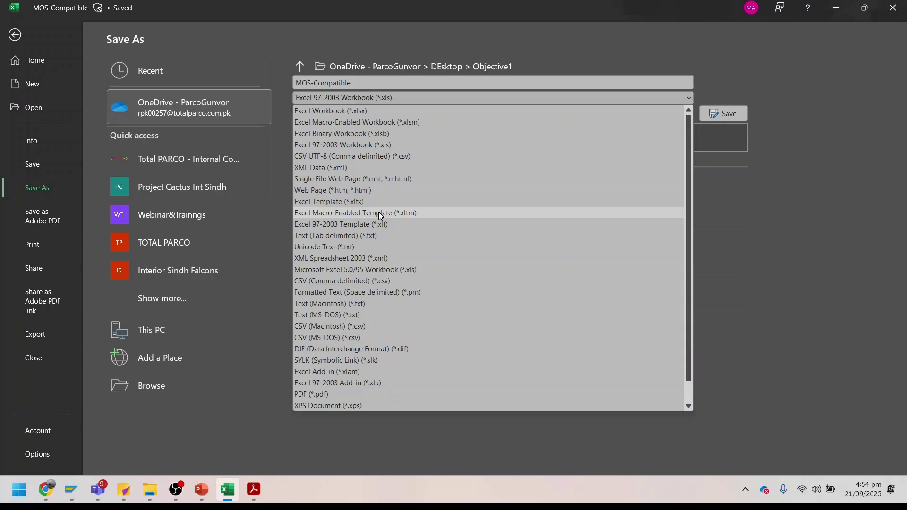
{"action": "left_click", "coordinate": [379, 213]}
{"action": "left_click", "coordinate": [381, 81]}
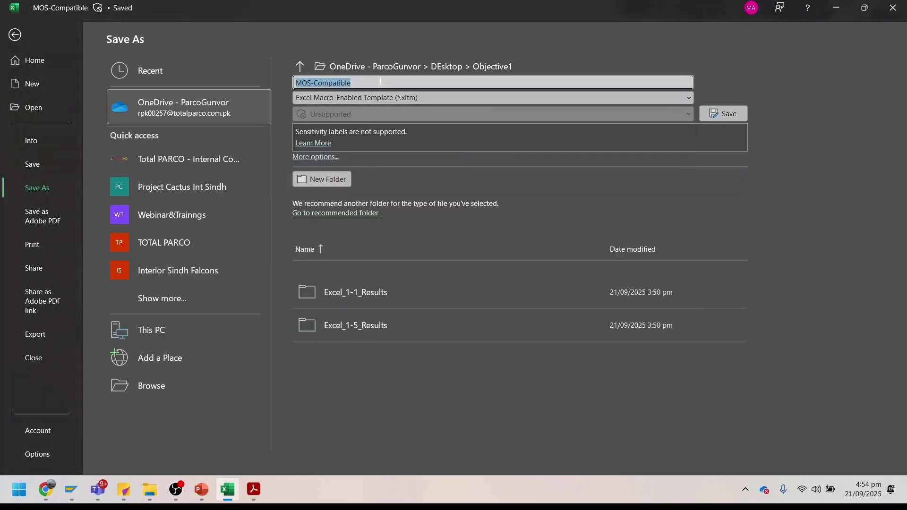
{"action": "key", "text": "alt+Tab"}
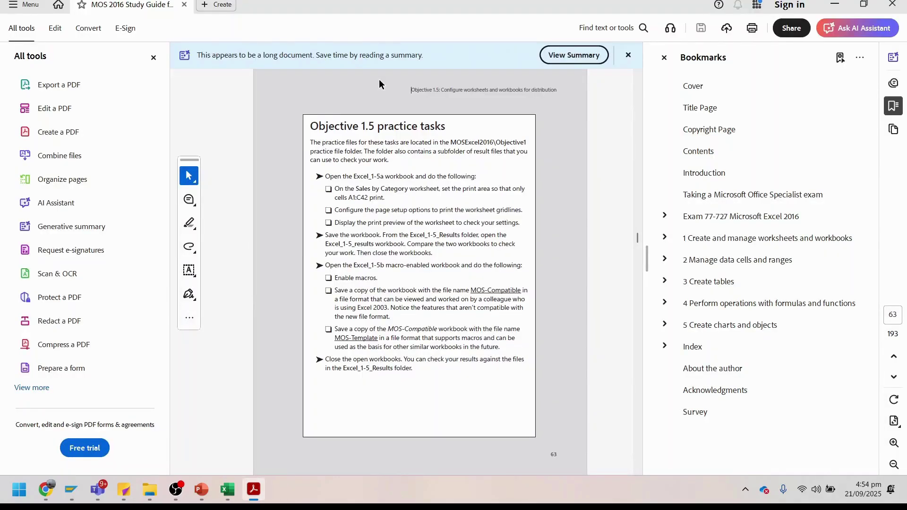
{"action": "key", "text": "alt+Tab"}
{"action": "left_click", "coordinate": [381, 81]}
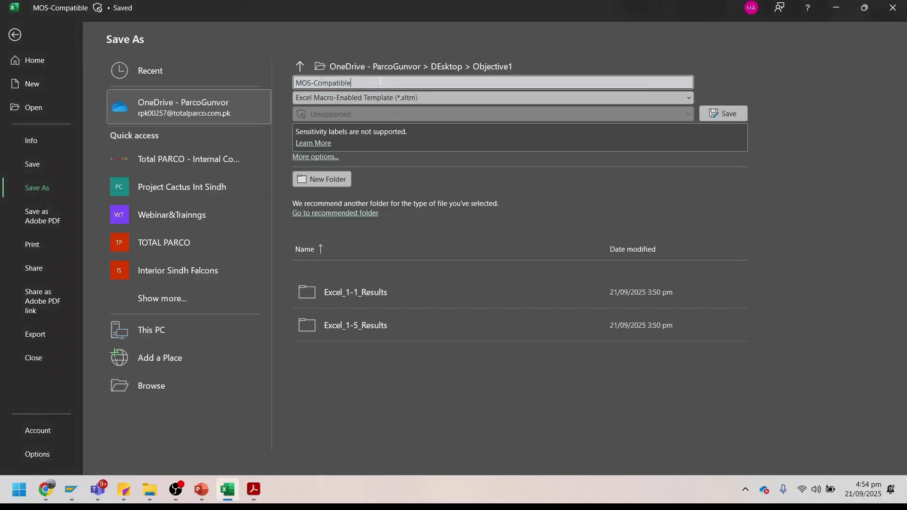
{"action": "key", "text": "BackSpace"}
{"action": "key", "text": "BackSpace"}
{"action": "key", "text": "BackSpace"}
{"action": "left_click", "coordinate": [729, 113]}
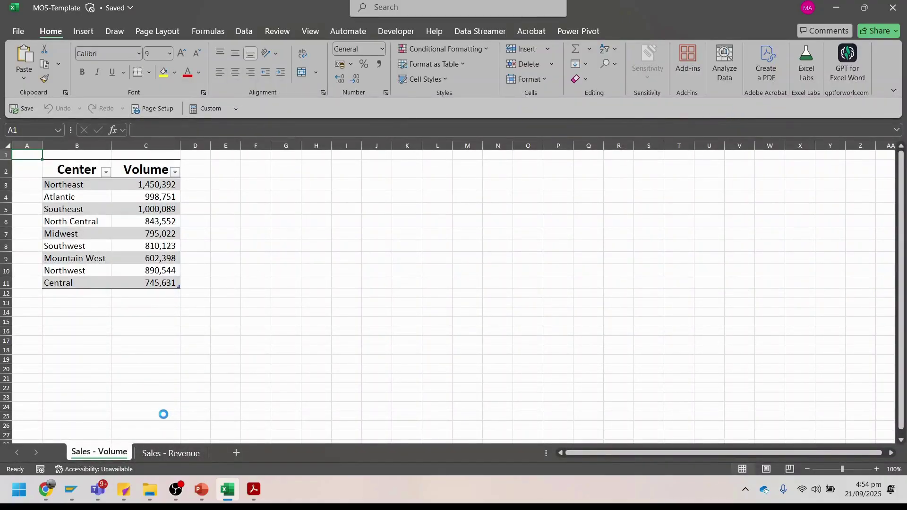
Step: Switch to File Explorer and open the desktop's Objective1 folder to check the saved MOS-Compatible and MOS-Template files
{"action": "left_click", "coordinate": [125, 491]}
{"action": "mouse_move", "coordinate": [149, 491]}
{"action": "mouse_move", "coordinate": [185, 433]}
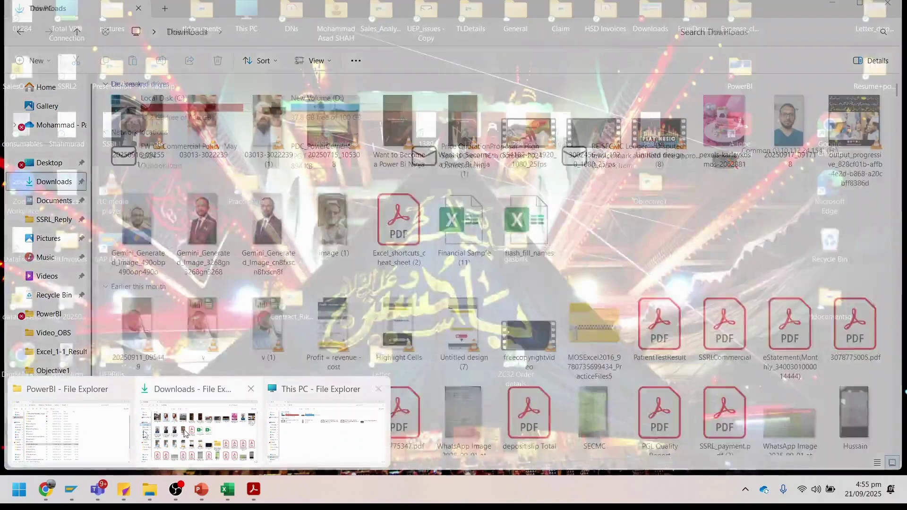
{"action": "left_click", "coordinate": [116, 440]}
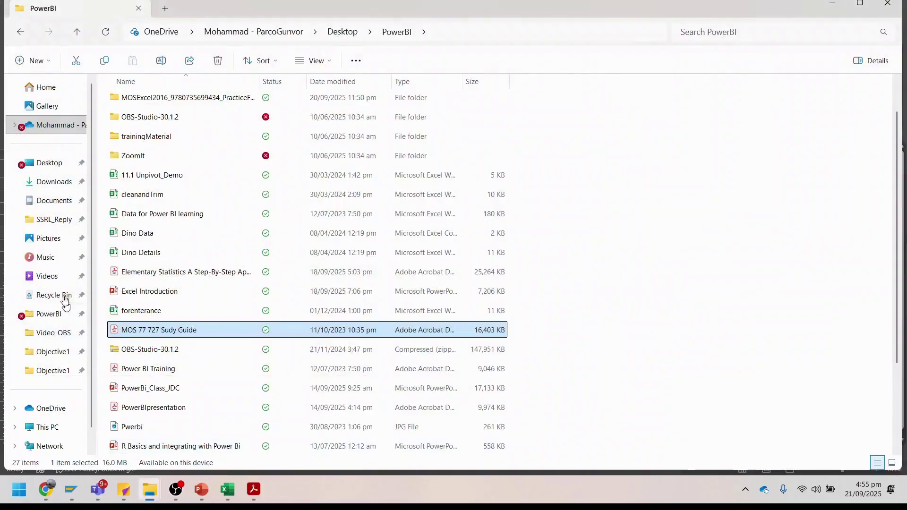
{"action": "left_click", "coordinate": [50, 166]}
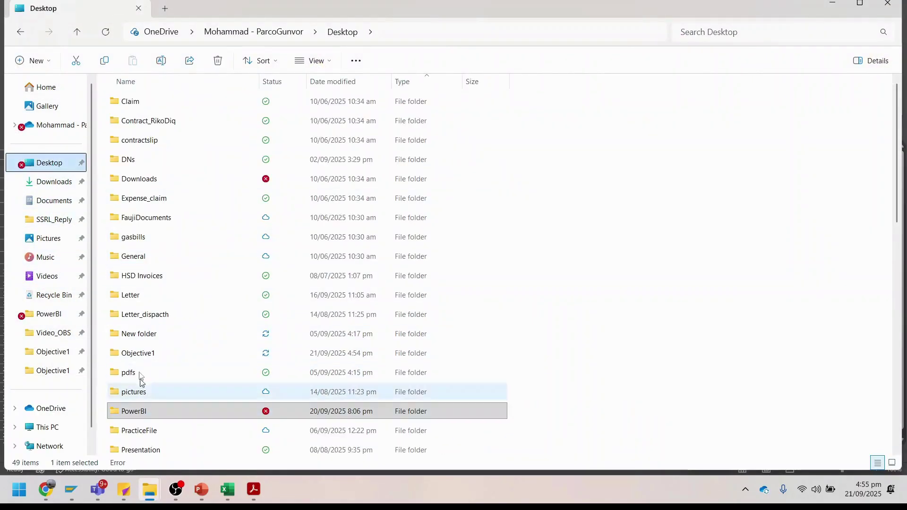
{"action": "left_click", "coordinate": [155, 222]}
{"action": "key", "text": "o"}
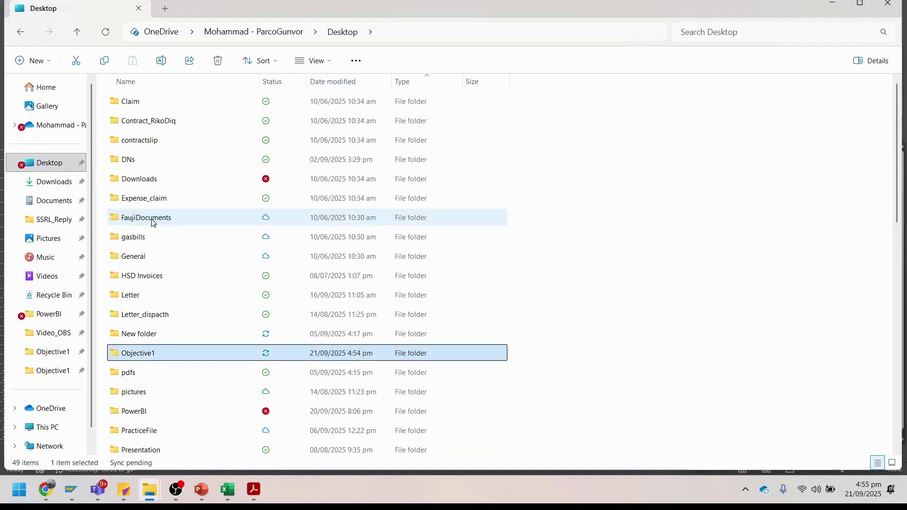
{"action": "left_click", "coordinate": [131, 353]}
{"action": "double_click", "coordinate": [131, 353]}
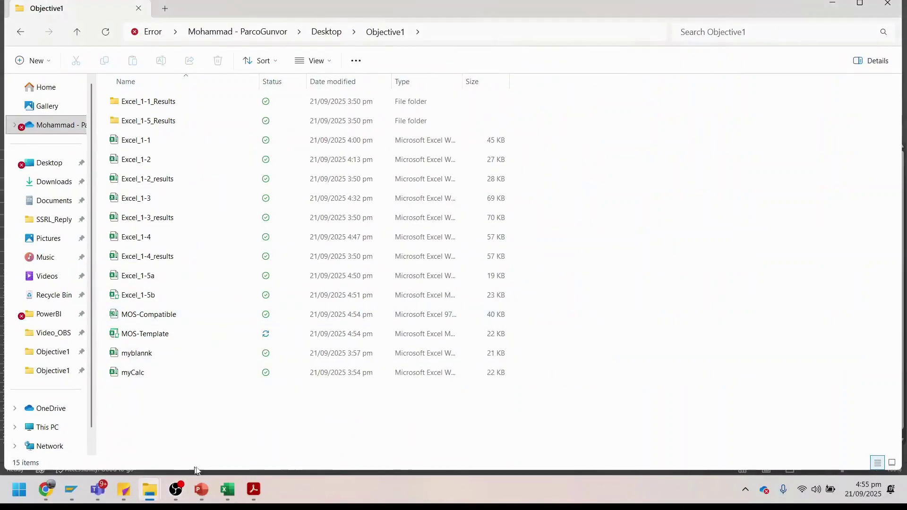
Step: Return to the study guide PDF and expand and collapse the bookmark for chapter 1, Create and manage worksheets and workbooks
{"action": "left_click", "coordinate": [257, 496]}
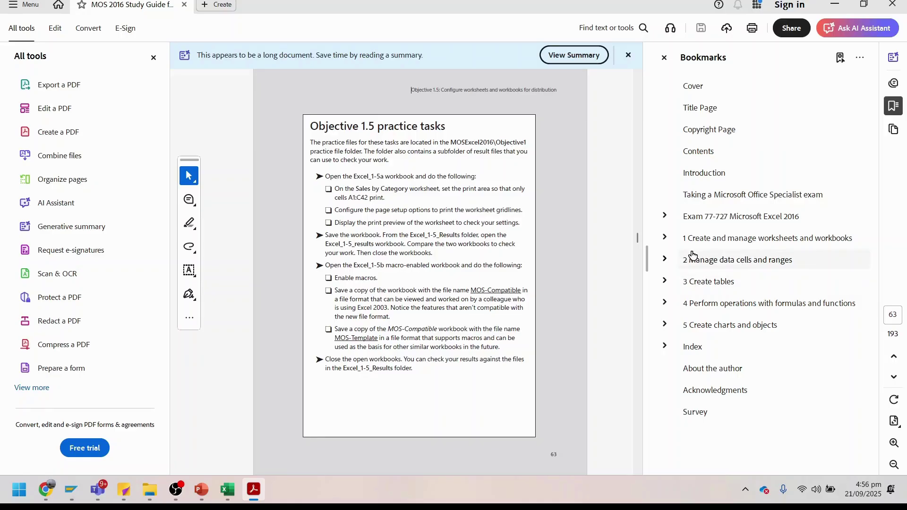
{"action": "left_click", "coordinate": [665, 238]}
{"action": "left_click", "coordinate": [666, 239]}
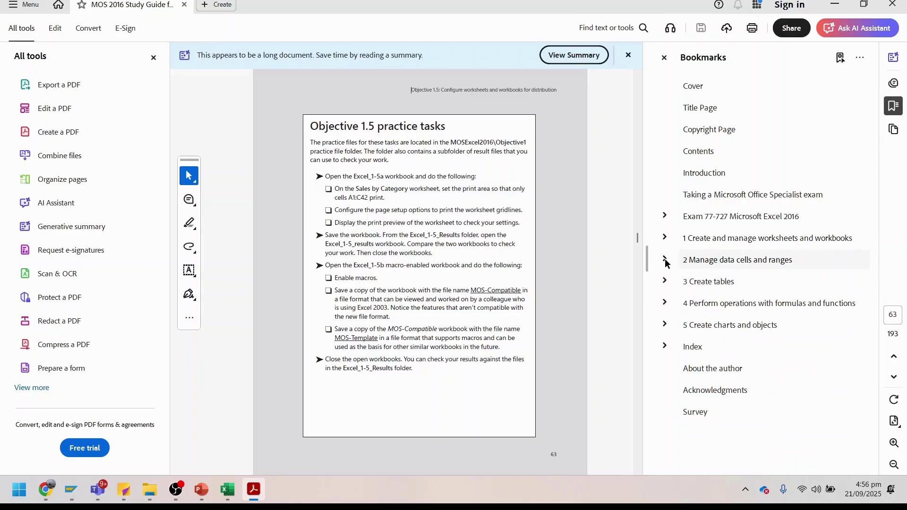